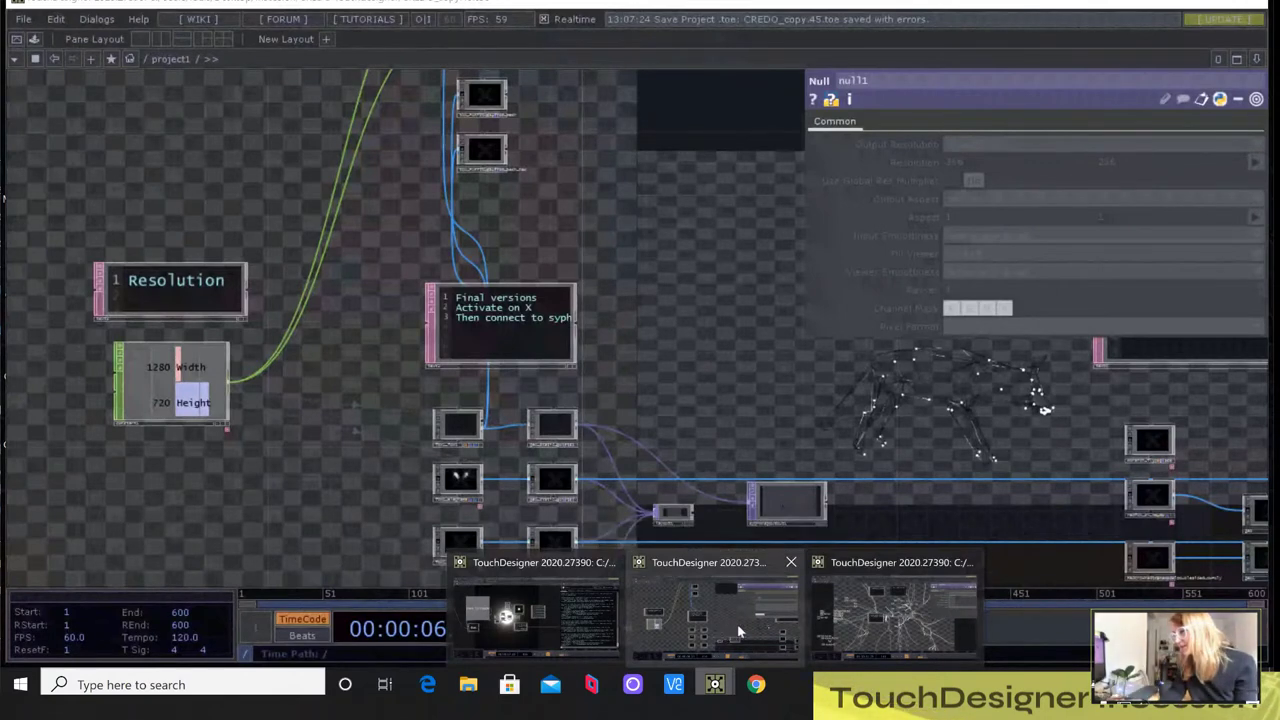
Switch to the CREDO_copy project window, hide the null1 parameters and bring the Final versions nodes into view
click(727, 625)
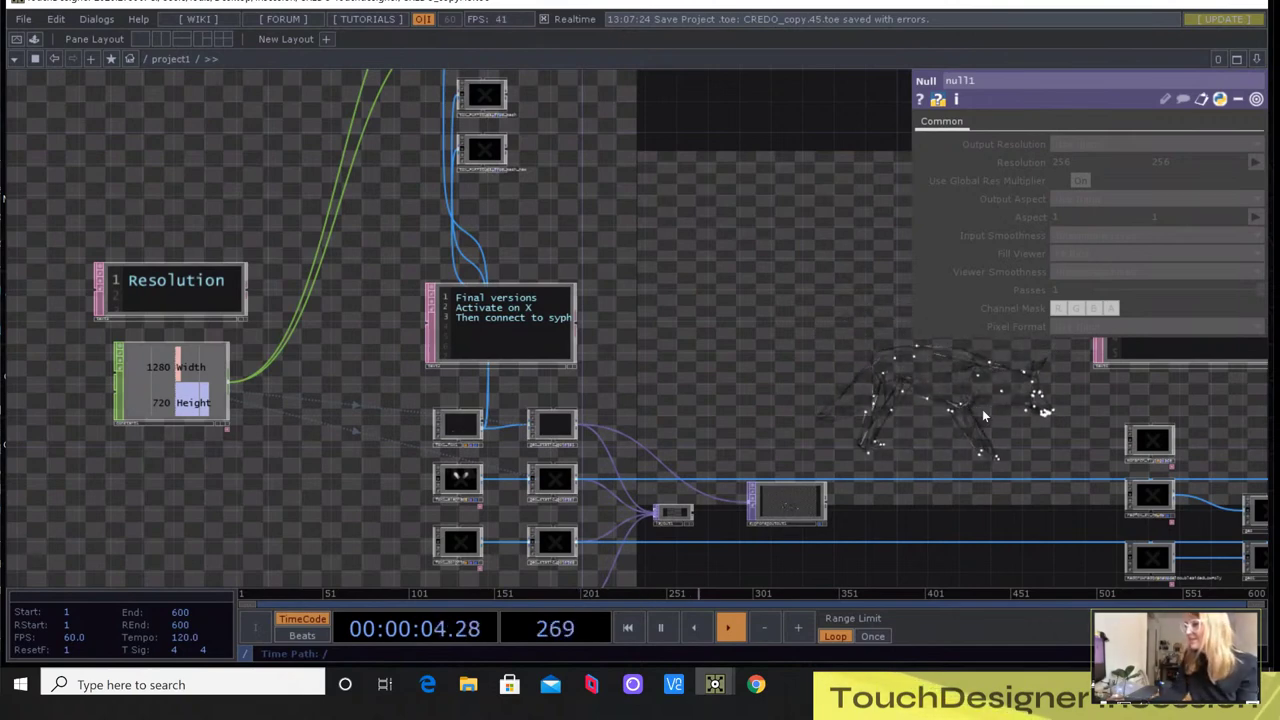
key(p)
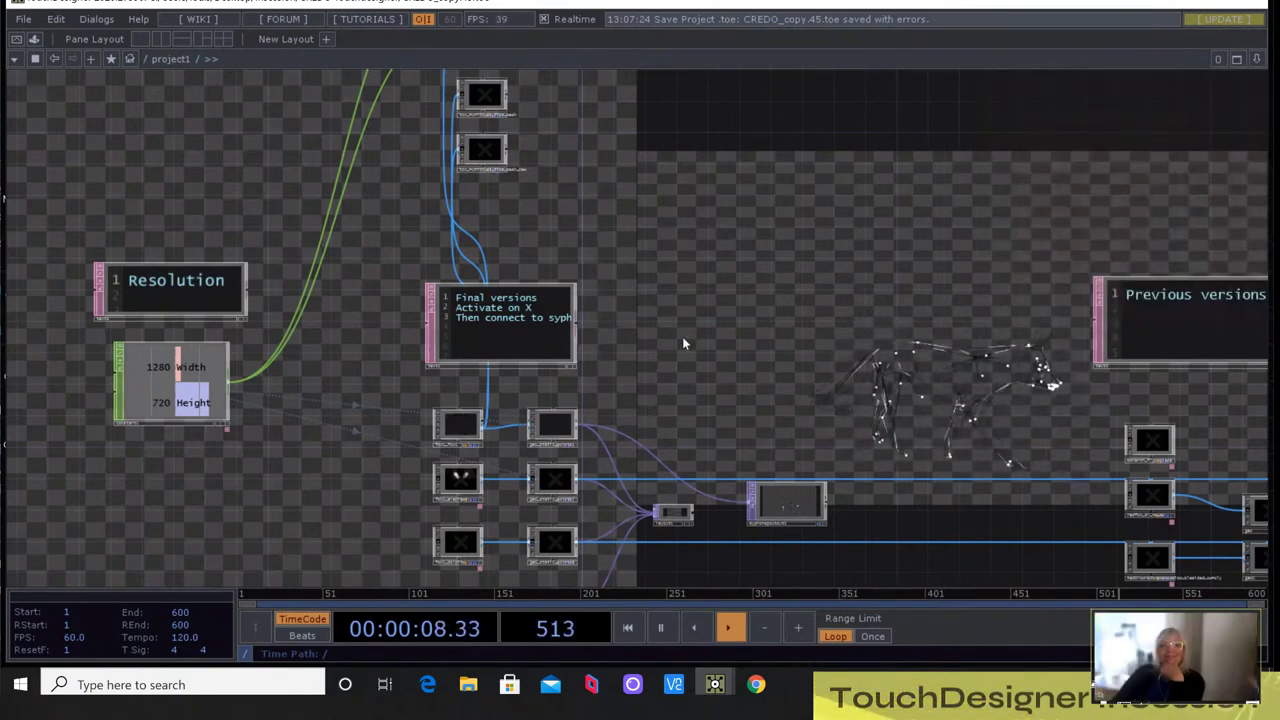
drag(532, 197, 528, 284)
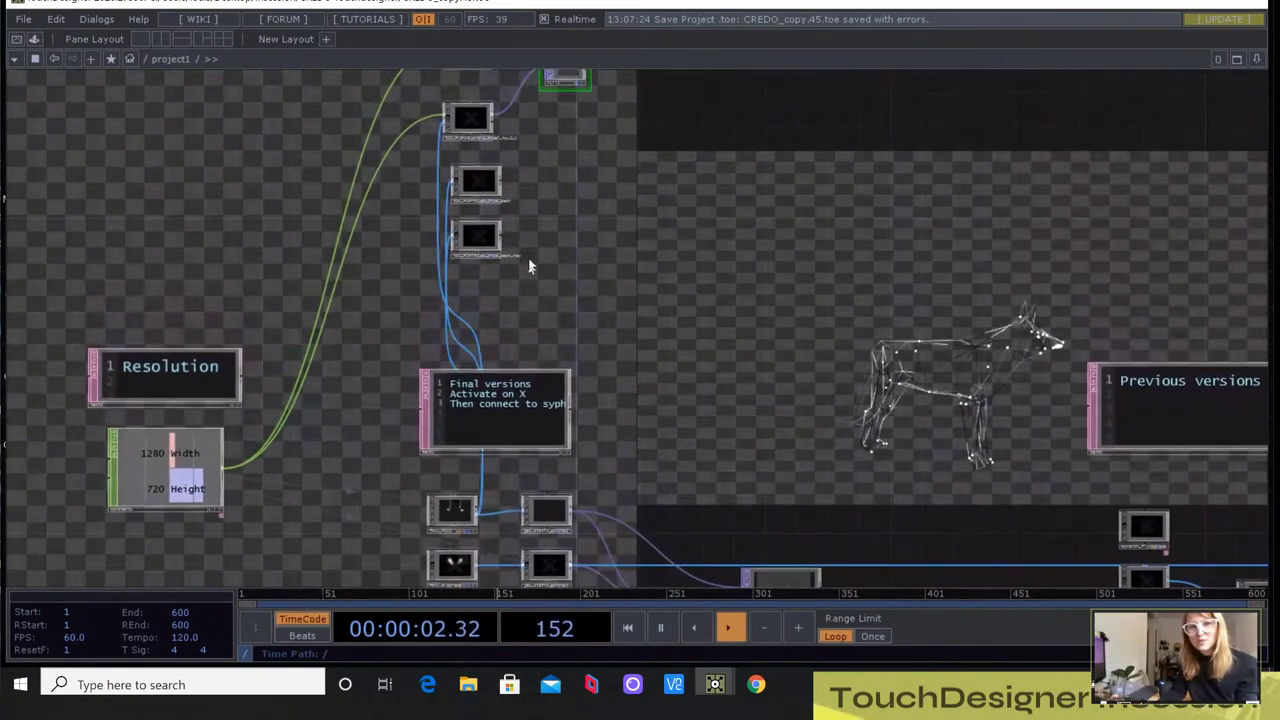
drag(536, 162, 534, 172)
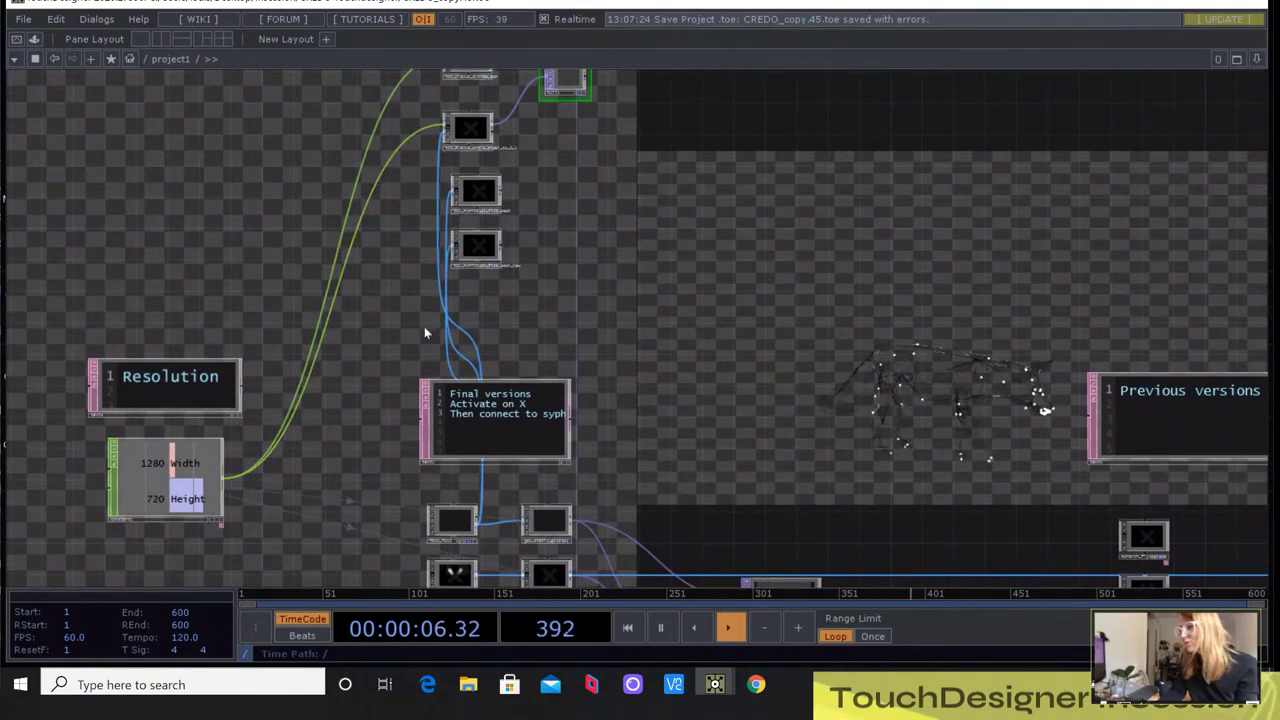
drag(546, 314, 540, 289)
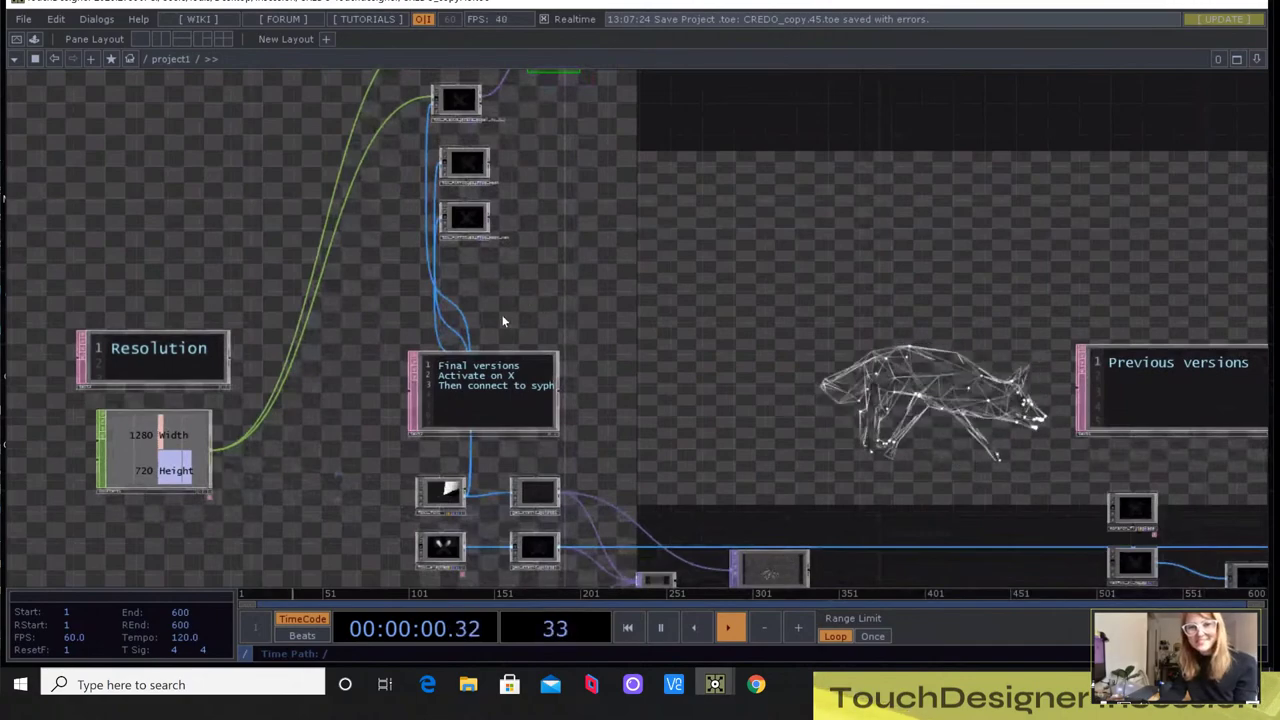
scroll(437, 497, up, 5)
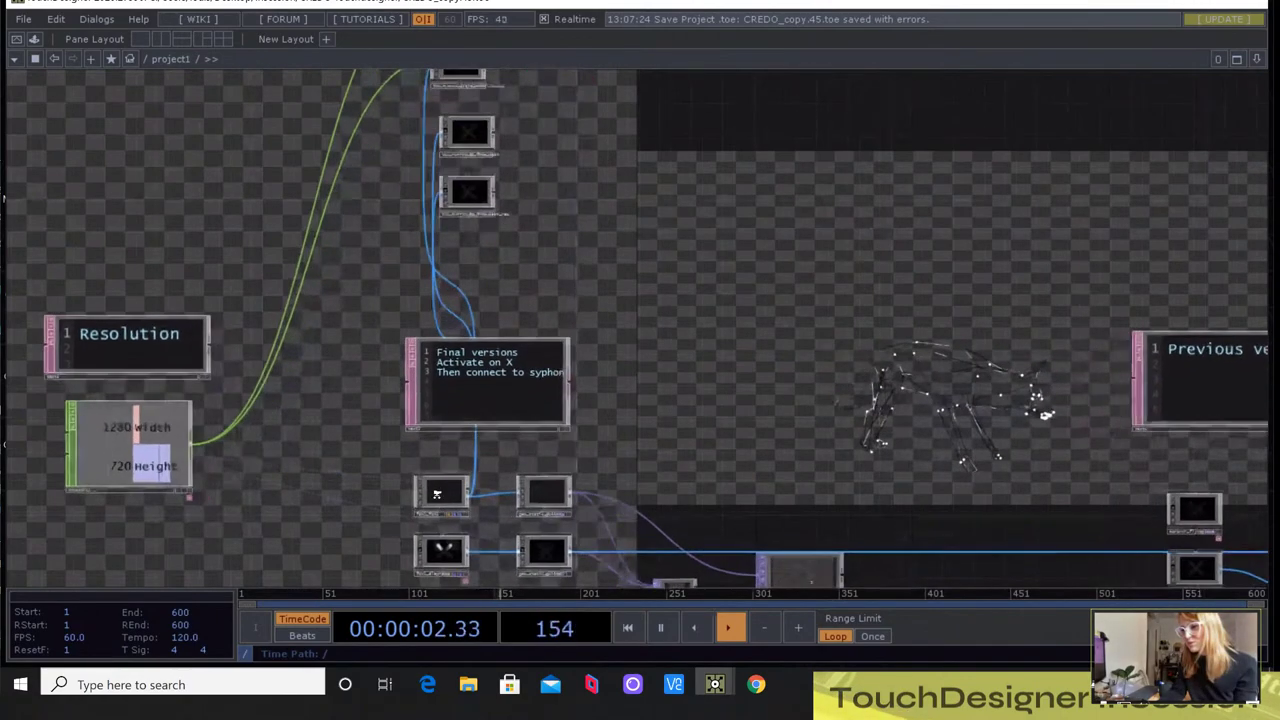
key(super+d)
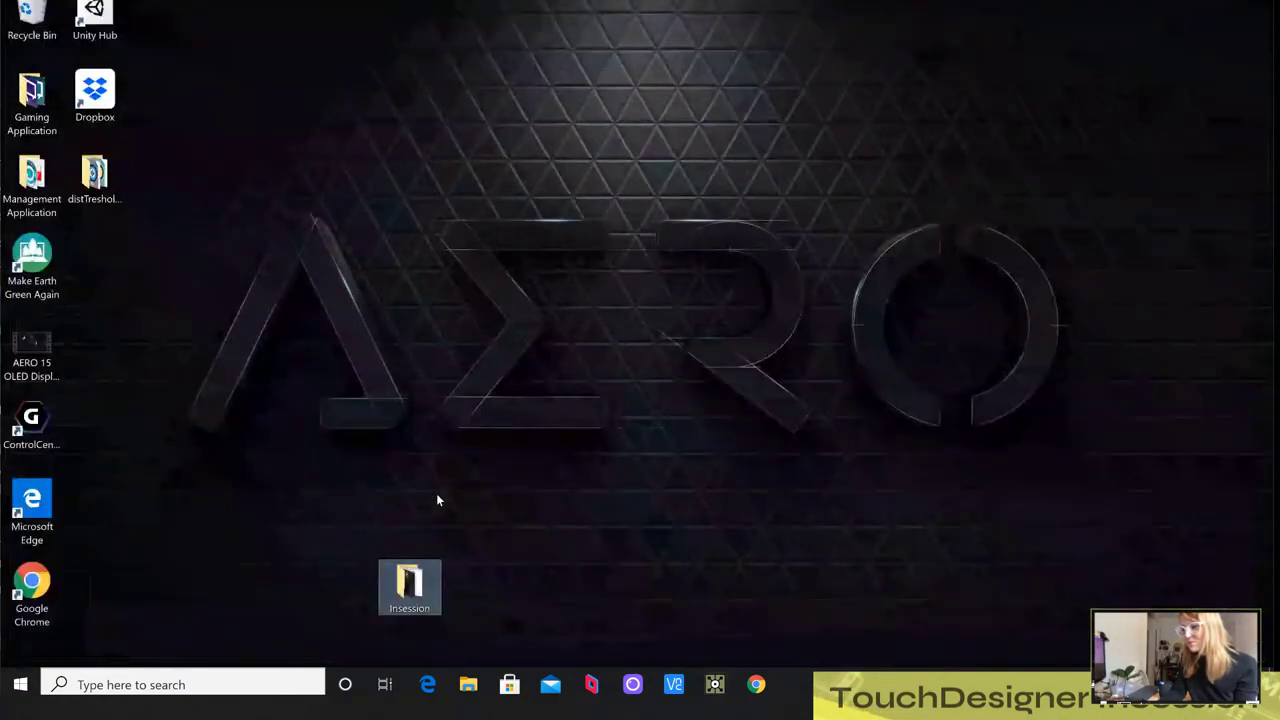
mouse_move(714, 684)
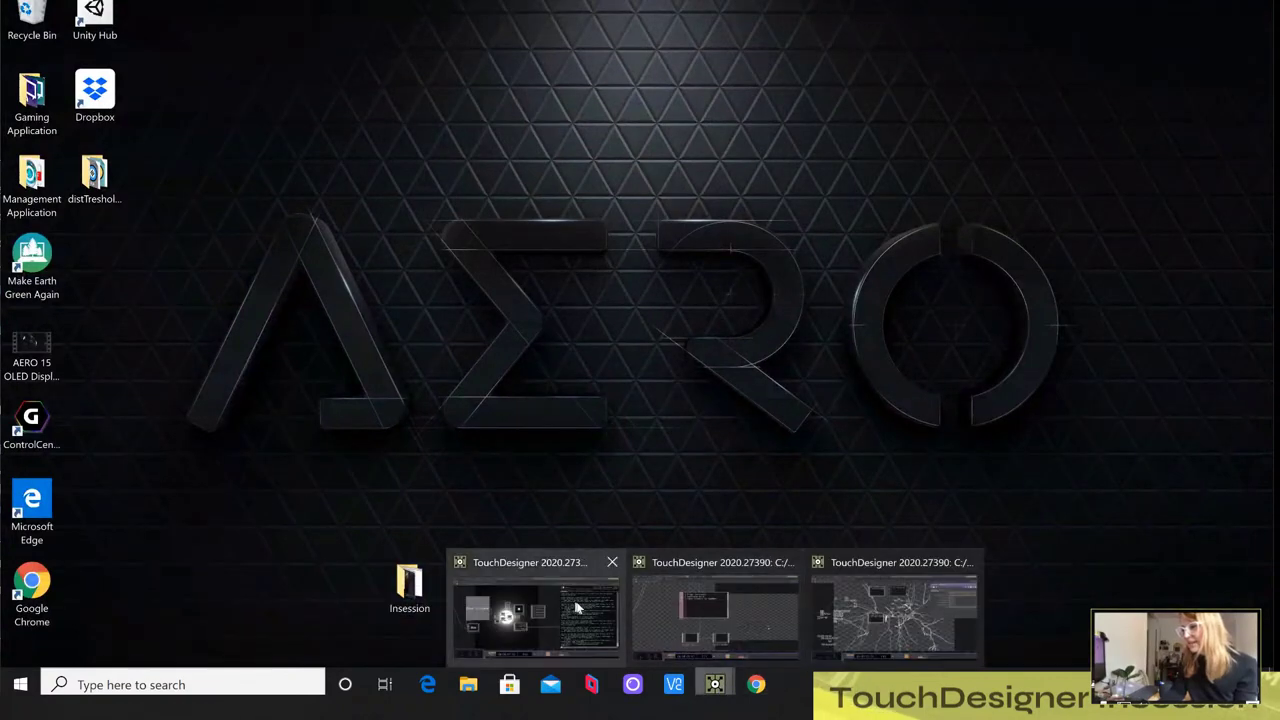
click(637, 620)
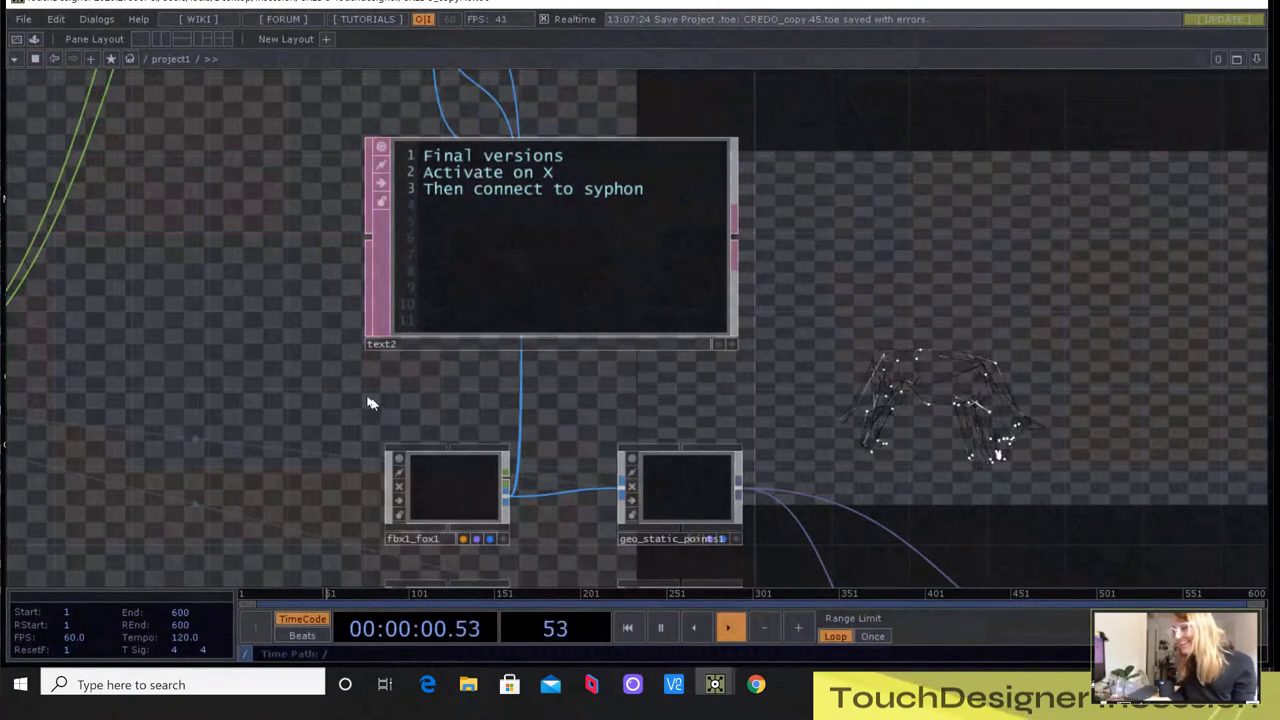
Enter the fbx1_fox1 component below the Final versions note to show its internal network
scroll(449, 490, down, 4)
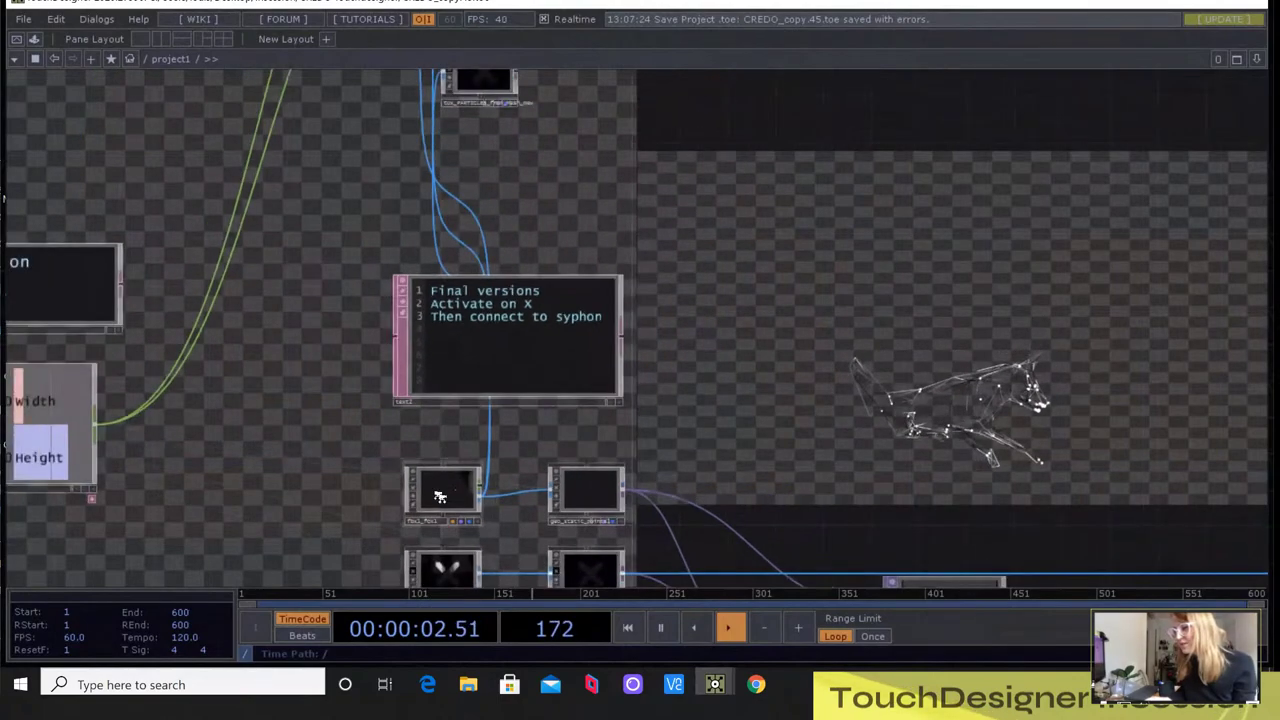
scroll(449, 493, up, 2)
scroll(449, 493, up, 3)
drag(569, 457, 486, 357)
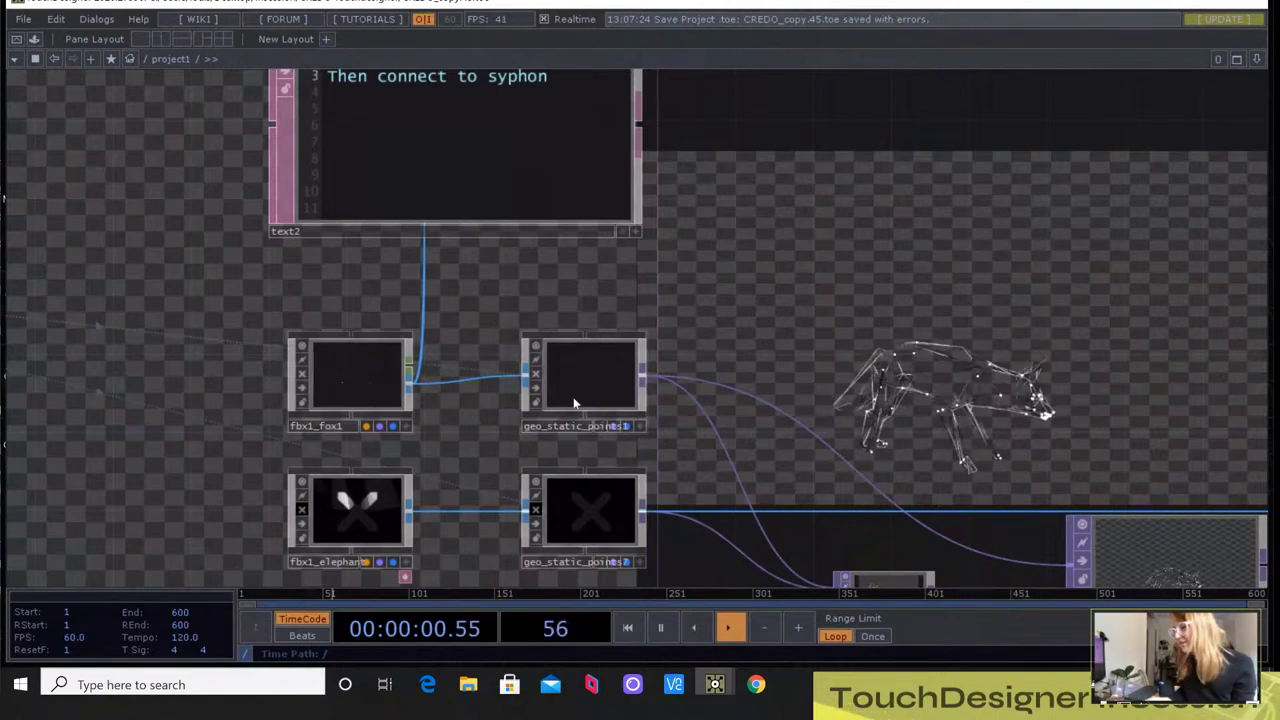
scroll(365, 372, down, 3)
scroll(365, 372, up, 10)
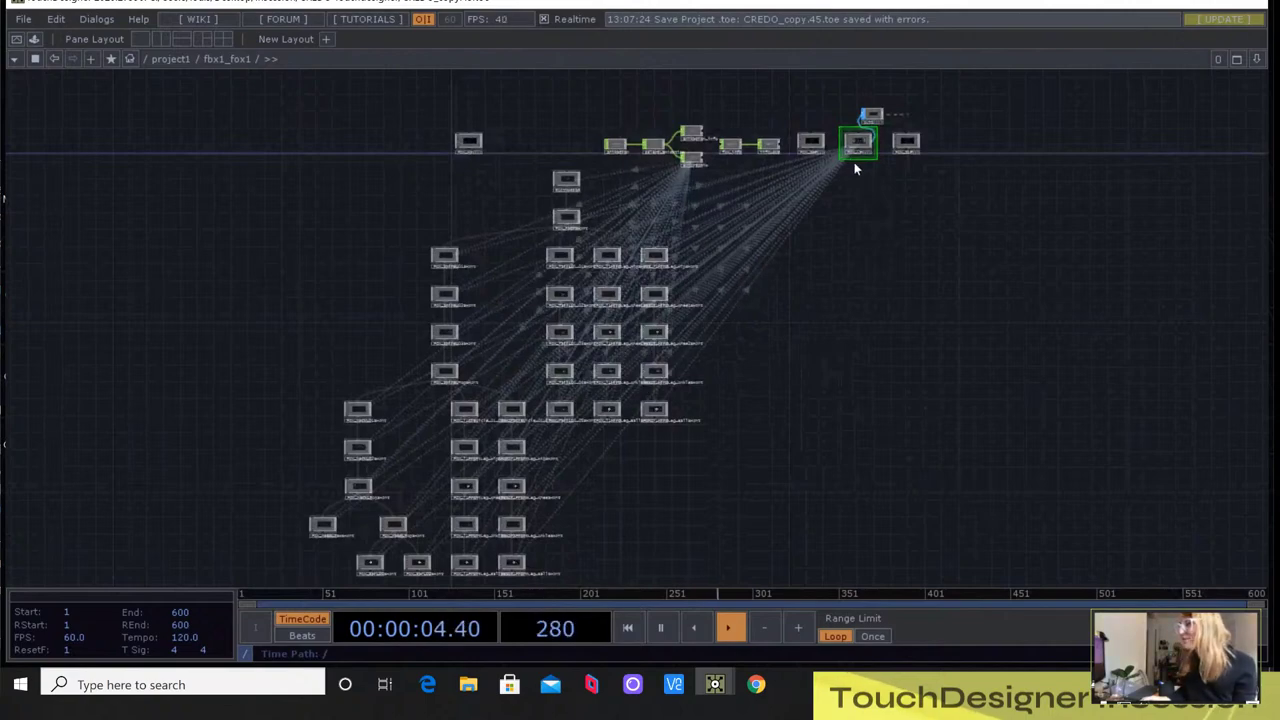
Enable cooking on the Fox_SHP geometry component in the fbx1_fox1 network
scroll(855, 168, down, 2)
scroll(856, 168, up, 8)
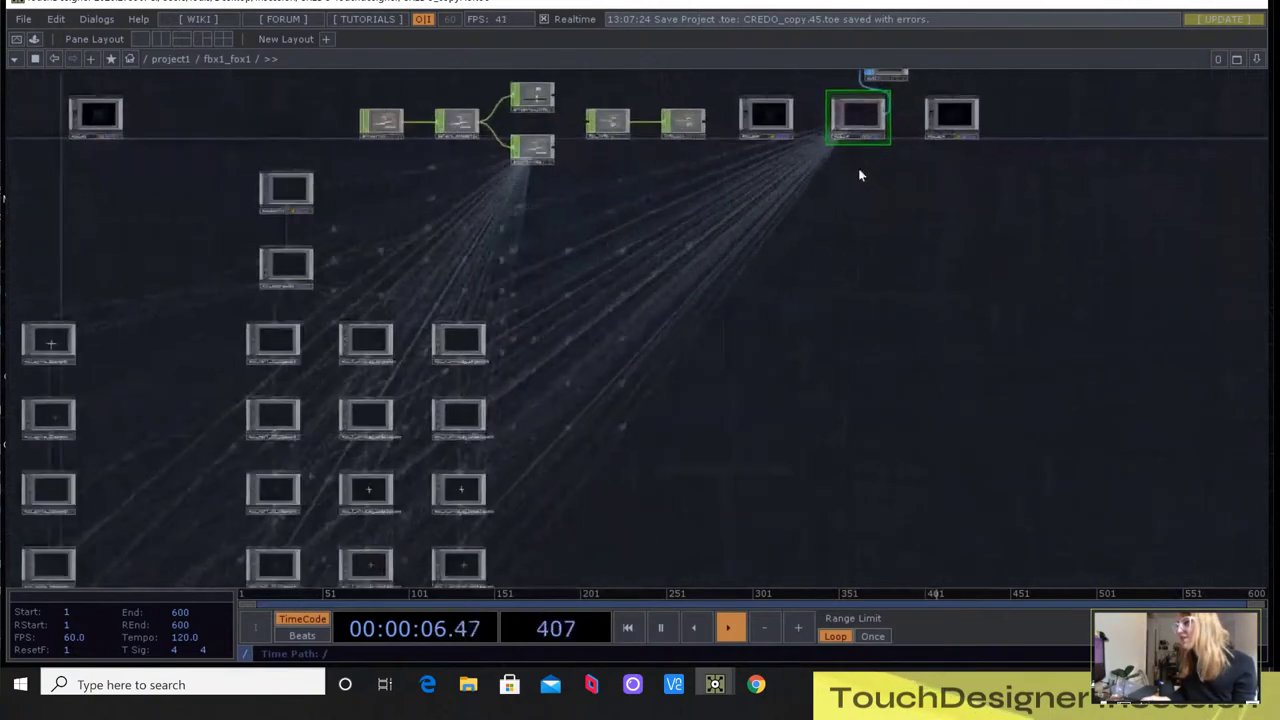
scroll(858, 172, up, 3)
drag(871, 196, 745, 435)
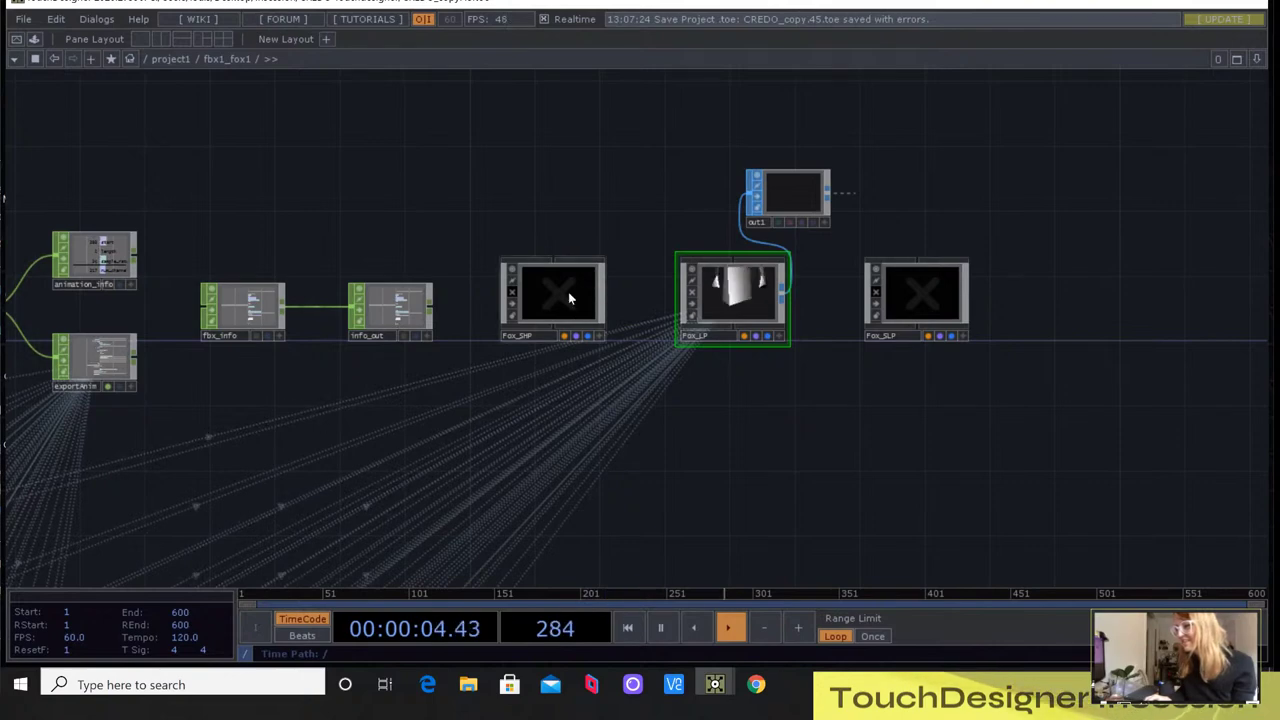
click(514, 295)
scroll(555, 300, up, 5)
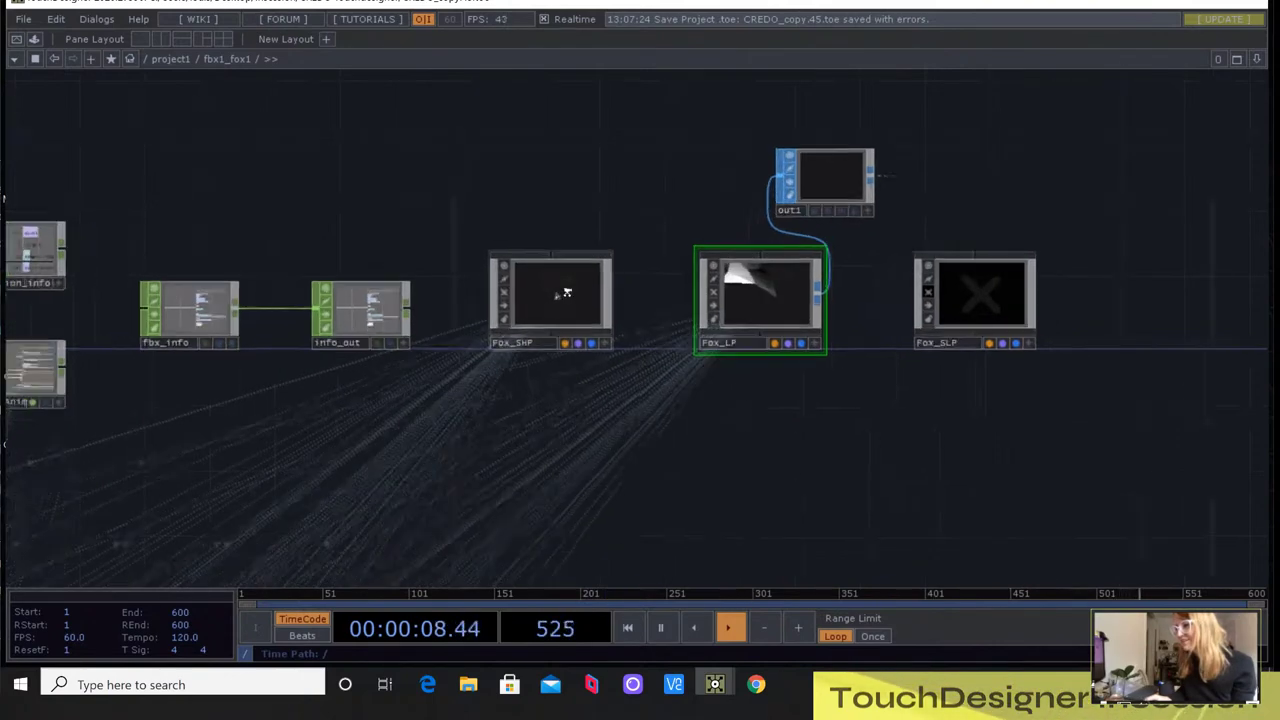
Examine the fox model in the Fox_SHP component's viewer and select that component
drag(1167, 420, 1125, 407)
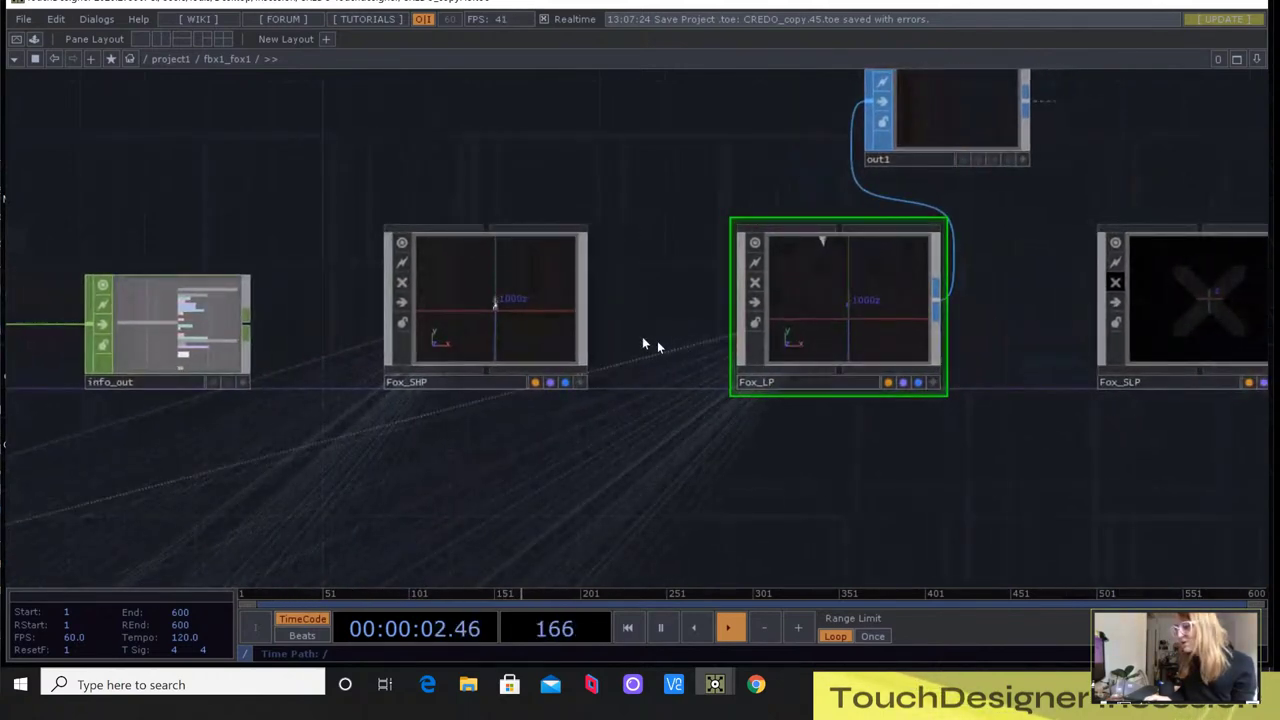
scroll(515, 312, up, 8)
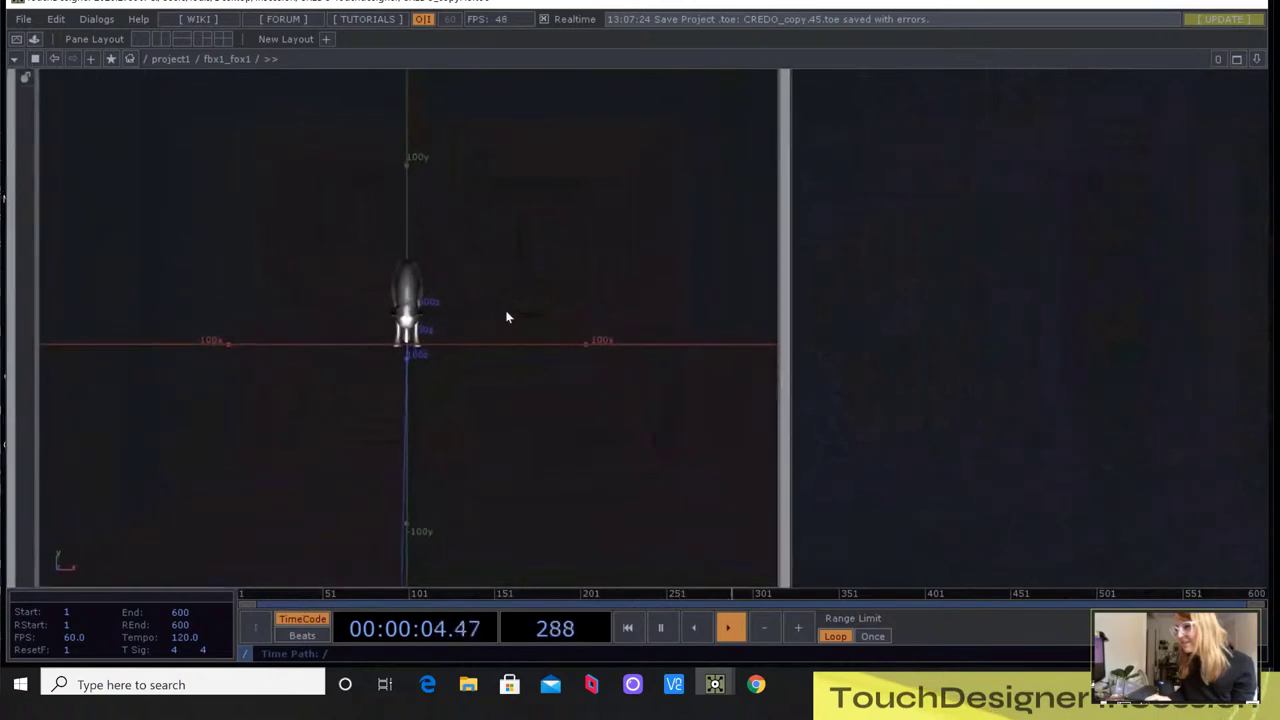
scroll(507, 317, down, 8)
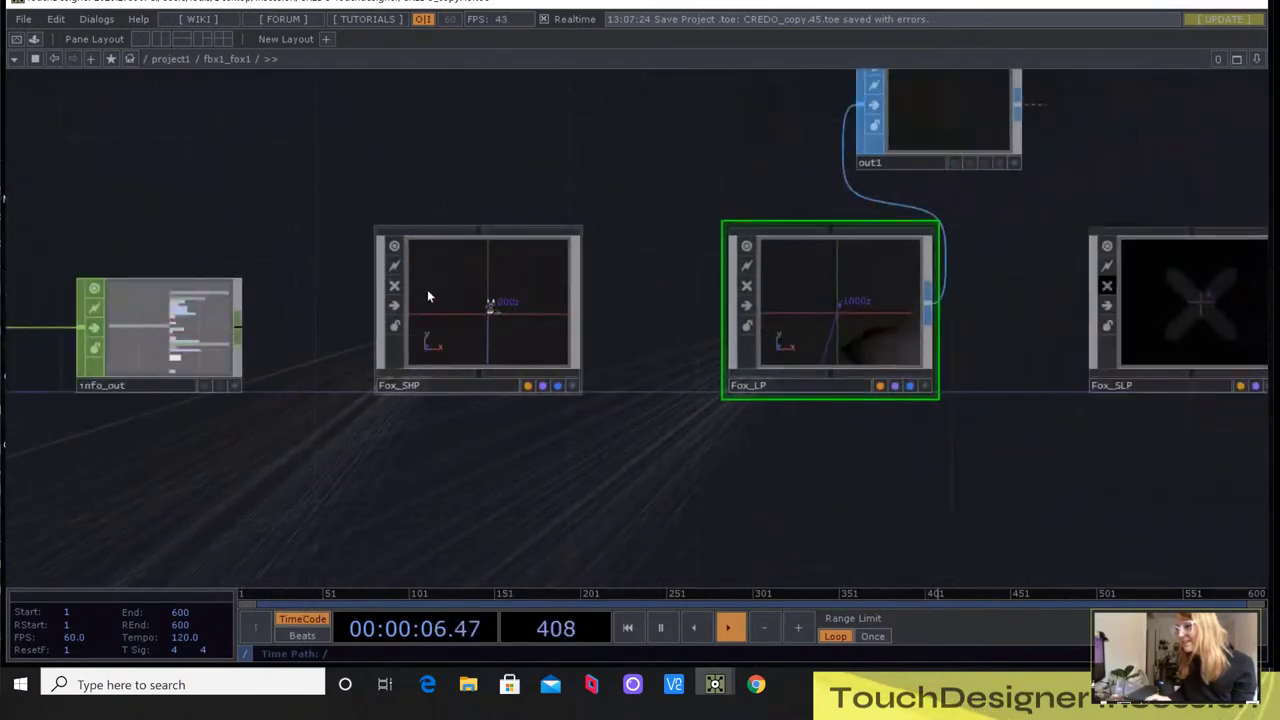
click(405, 292)
Enter the Fox_LP component and show the parameters of its polyreduce1 node
drag(877, 449, 484, 352)
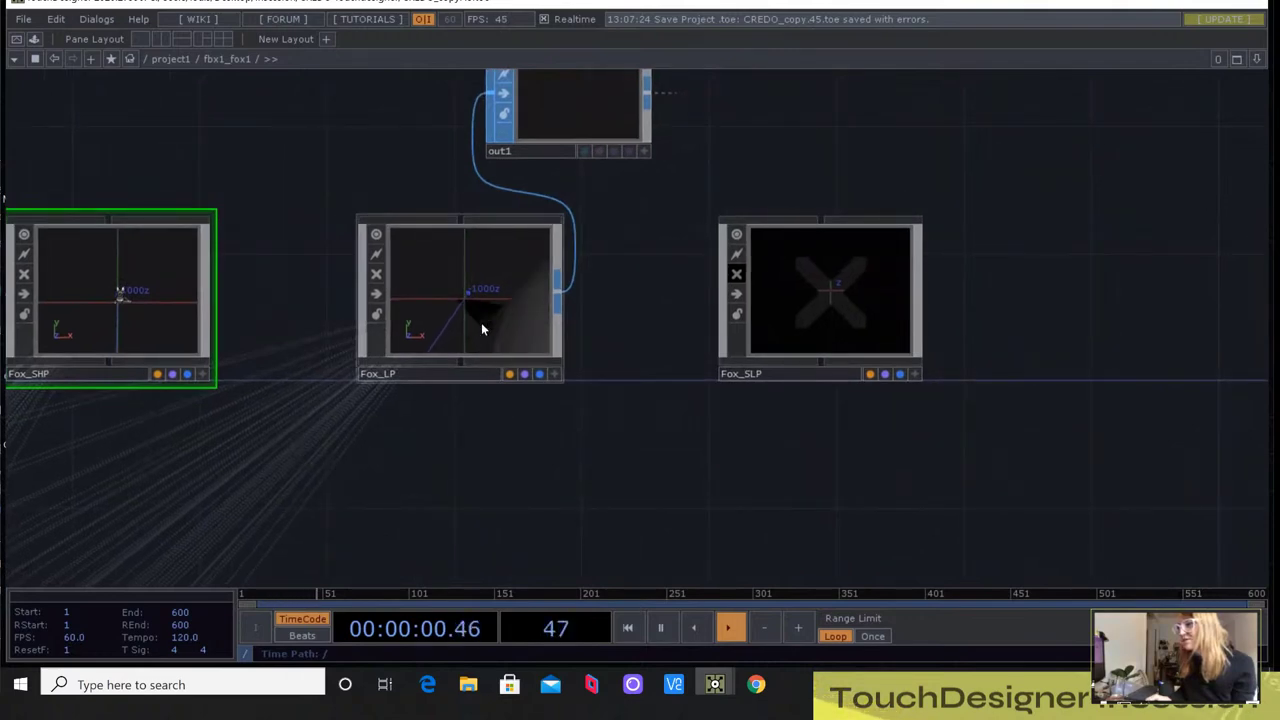
scroll(490, 325, up, 4)
scroll(498, 333, up, 3)
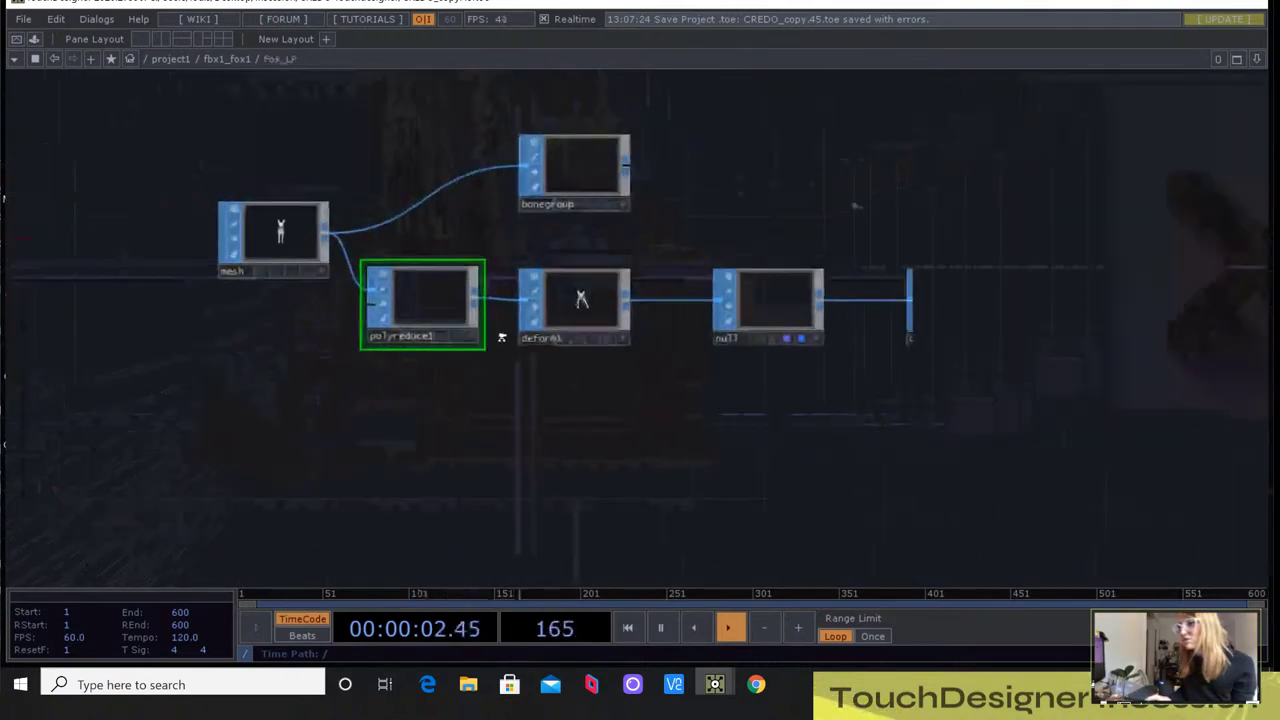
drag(378, 303, 423, 249)
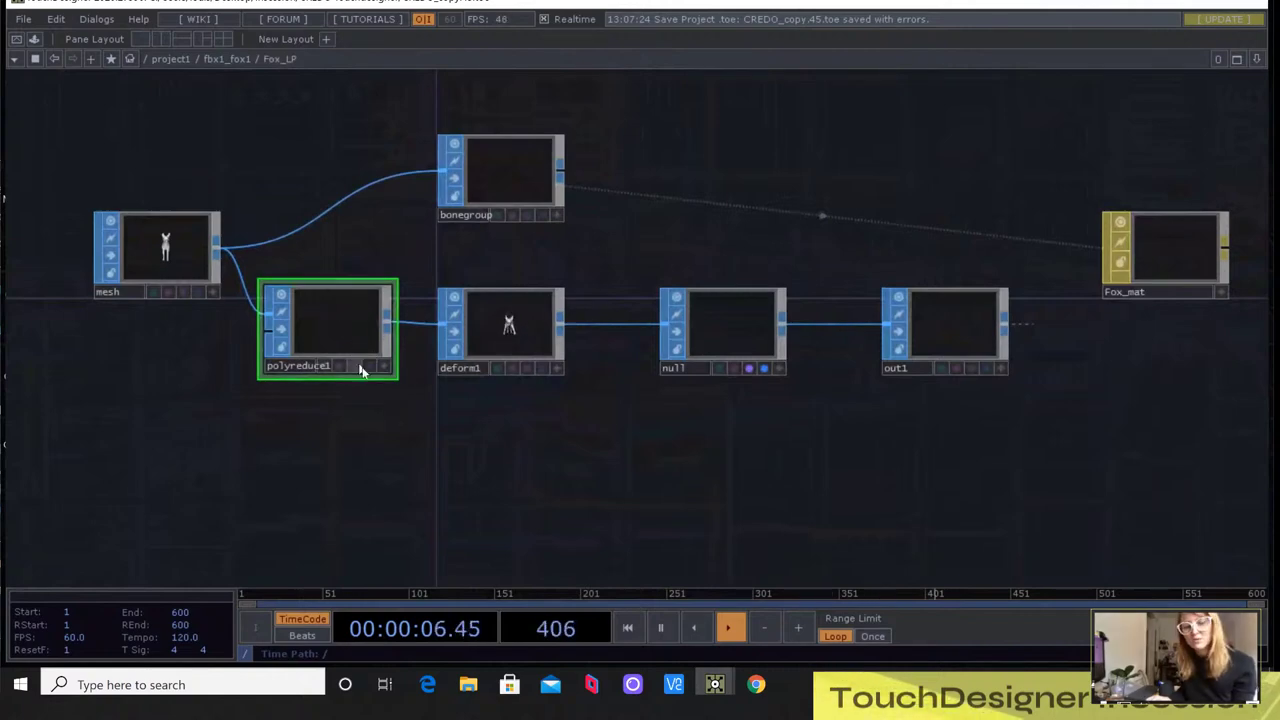
key(p)
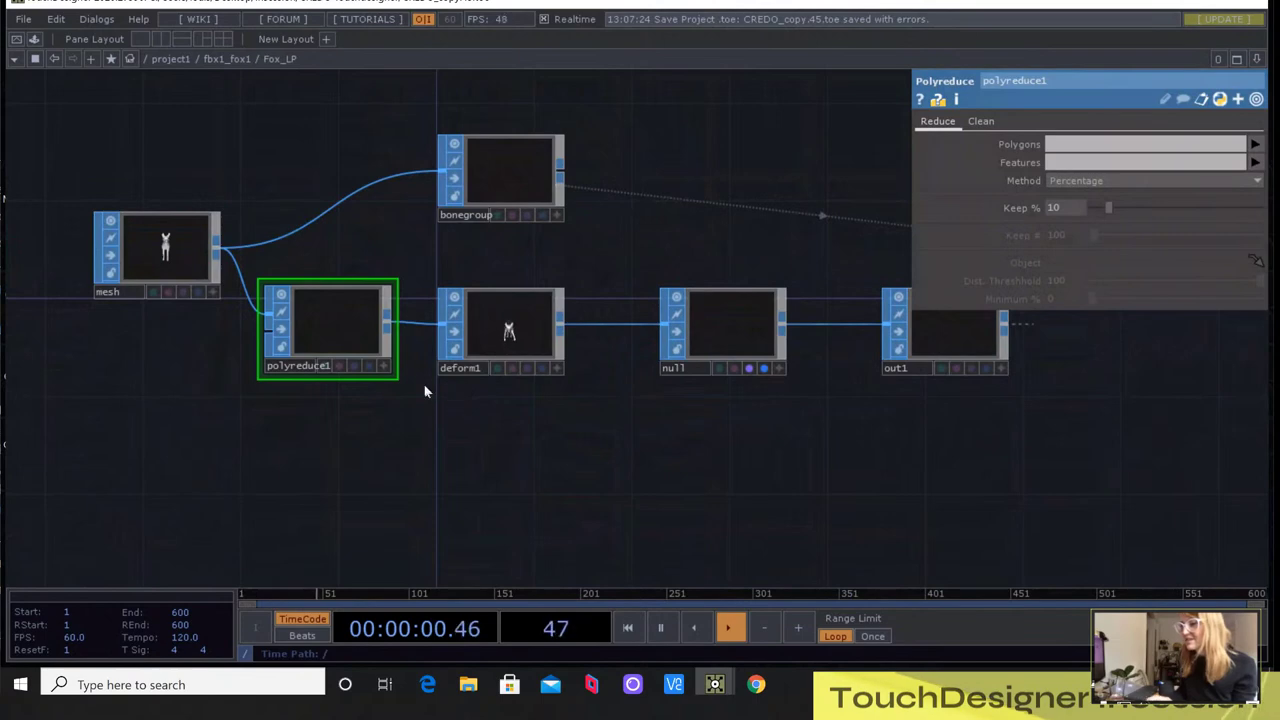
Raise polyreduce1's Keep % to 100 while watching the fox mesh in the deform1 viewer
scroll(420, 372, down, 2)
scroll(420, 372, up, 10)
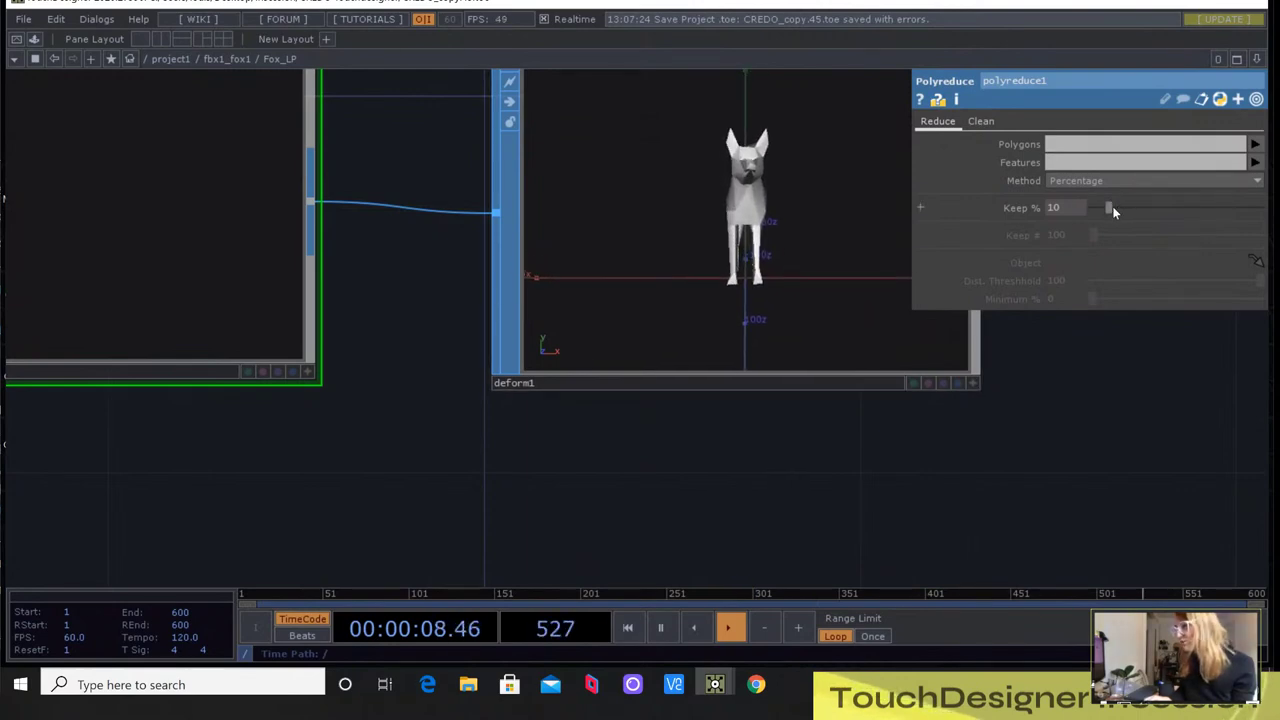
drag(1112, 206, 1262, 208)
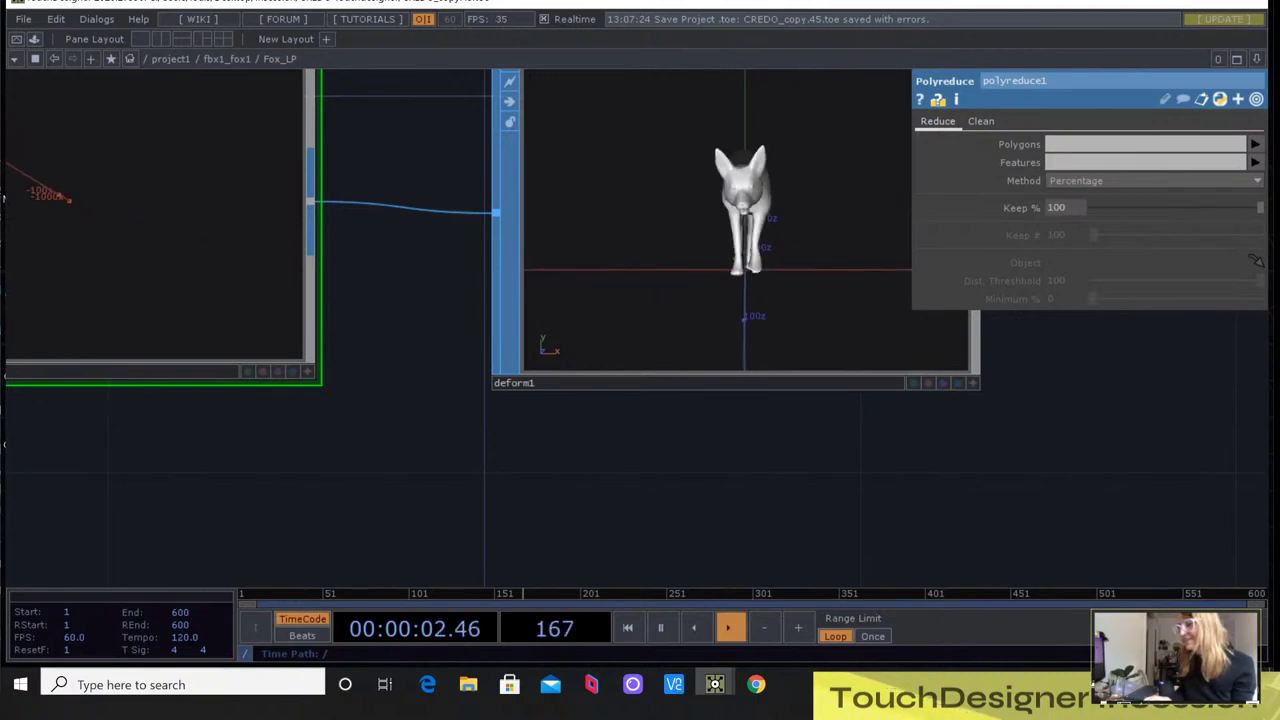
Go back up to the project1 network and examine the rendered fox in the background
scroll(543, 434, down, 2)
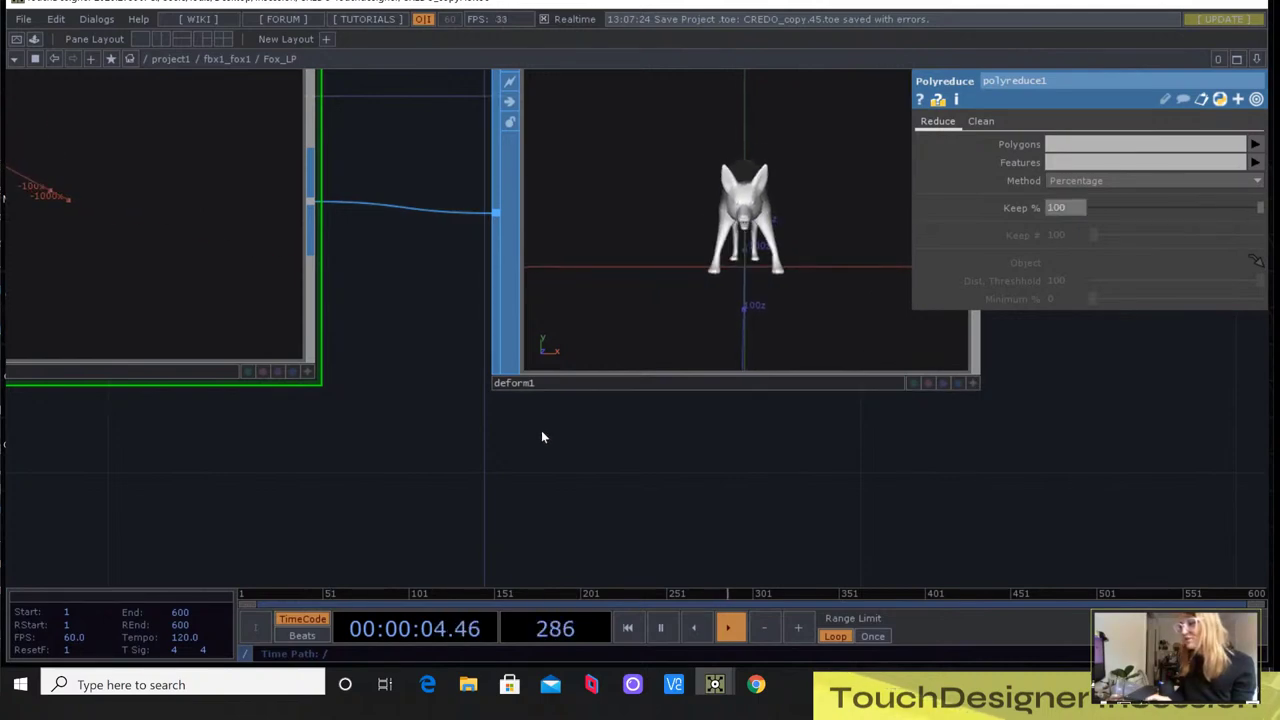
scroll(528, 426, up, 2)
scroll(528, 414, down, 8)
scroll(521, 385, down, 3)
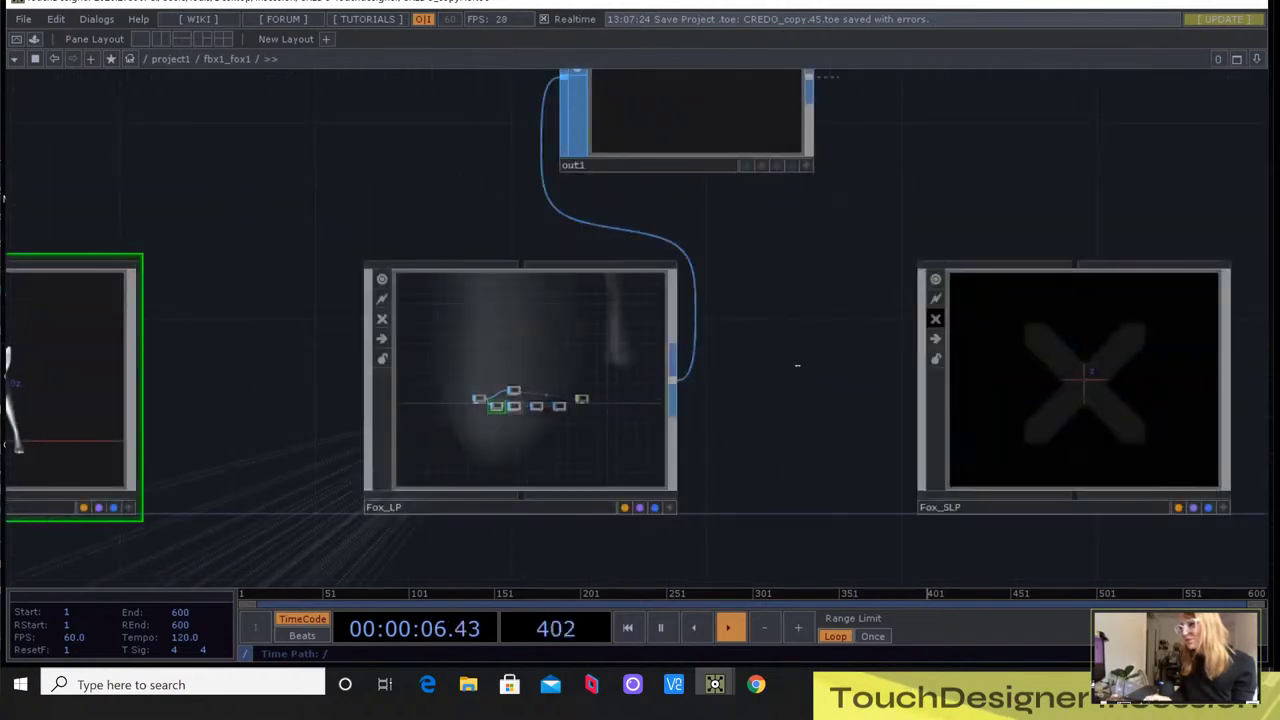
scroll(785, 347, down, 5)
scroll(763, 343, down, 3)
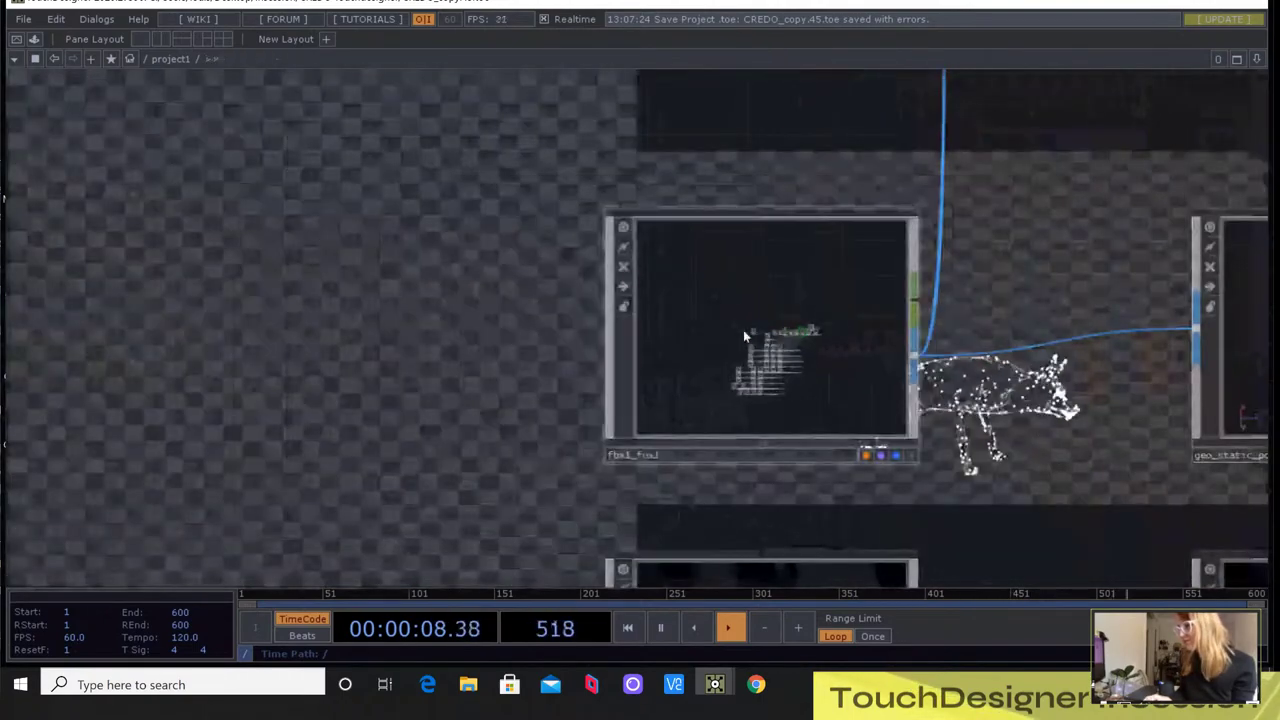
drag(985, 420, 878, 394)
Go back into Fox_LP inside fbx1_fox1 and set polyreduce1's Keep % to 10
scroll(600, 360, up, 8)
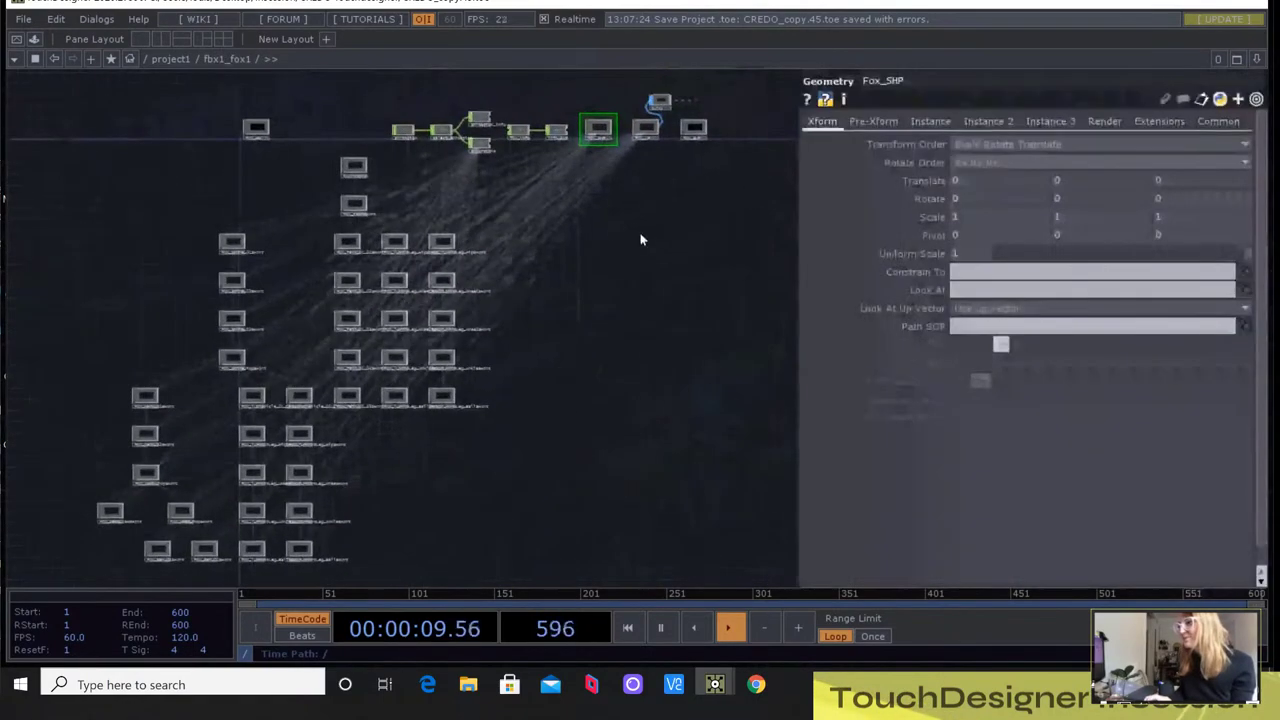
drag(641, 240, 600, 400)
scroll(568, 291, up, 3)
scroll(569, 291, up, 5)
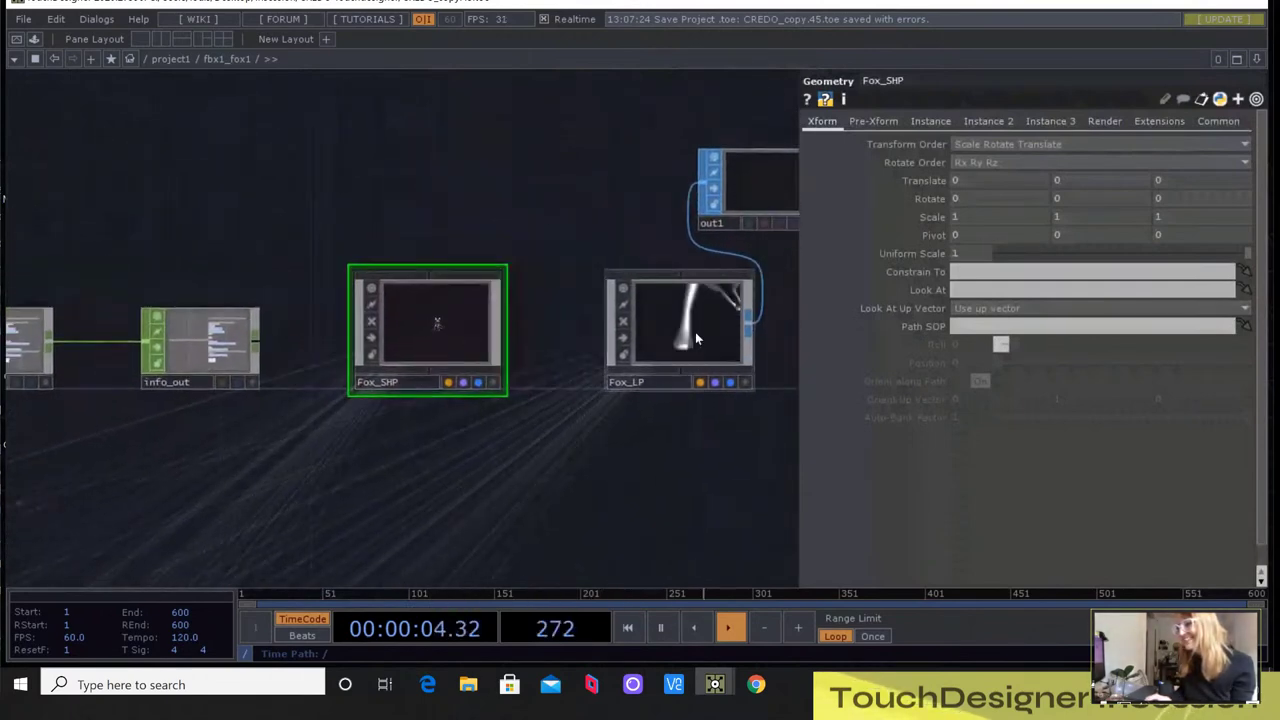
scroll(690, 330, up, 6)
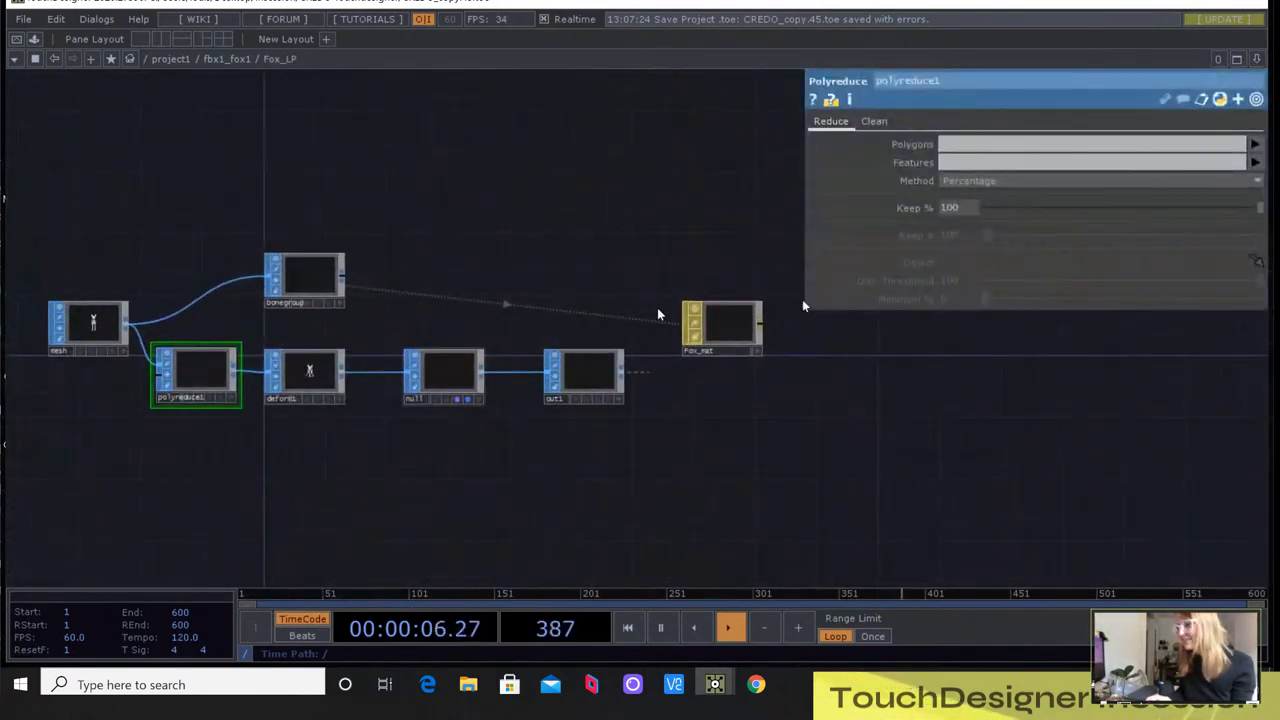
drag(998, 208, 1018, 209)
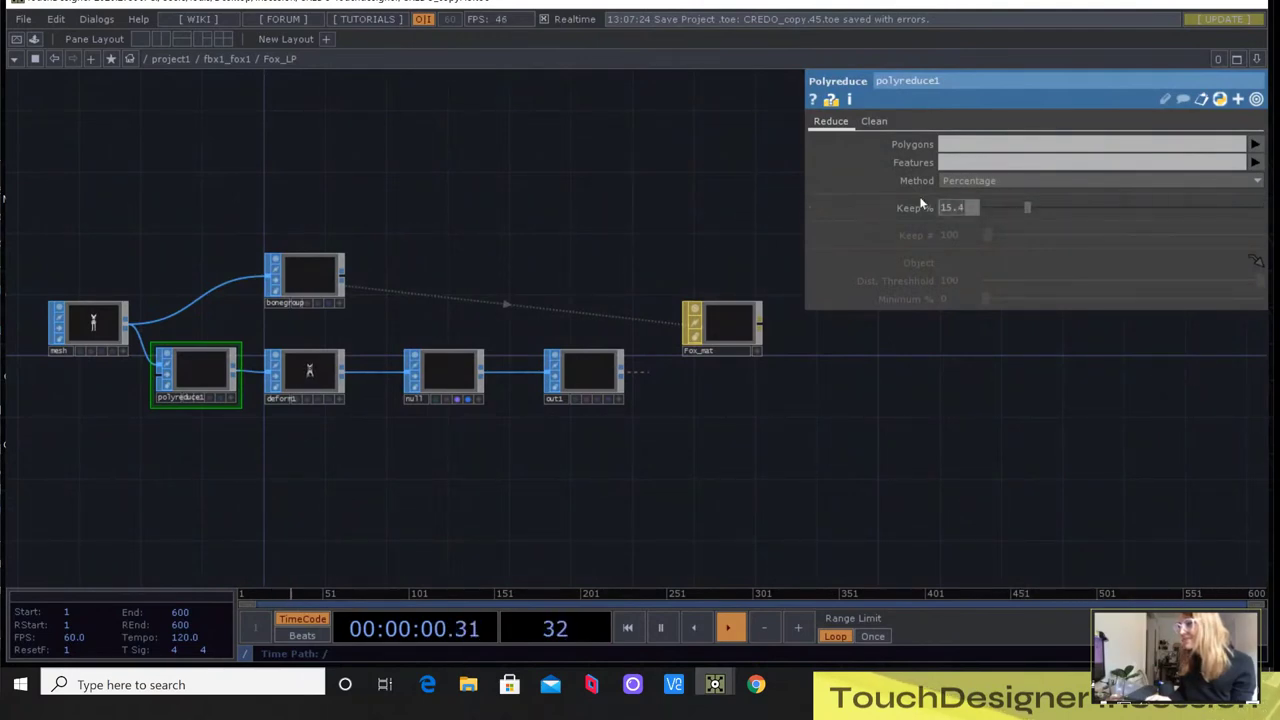
text(10)
key(Return)
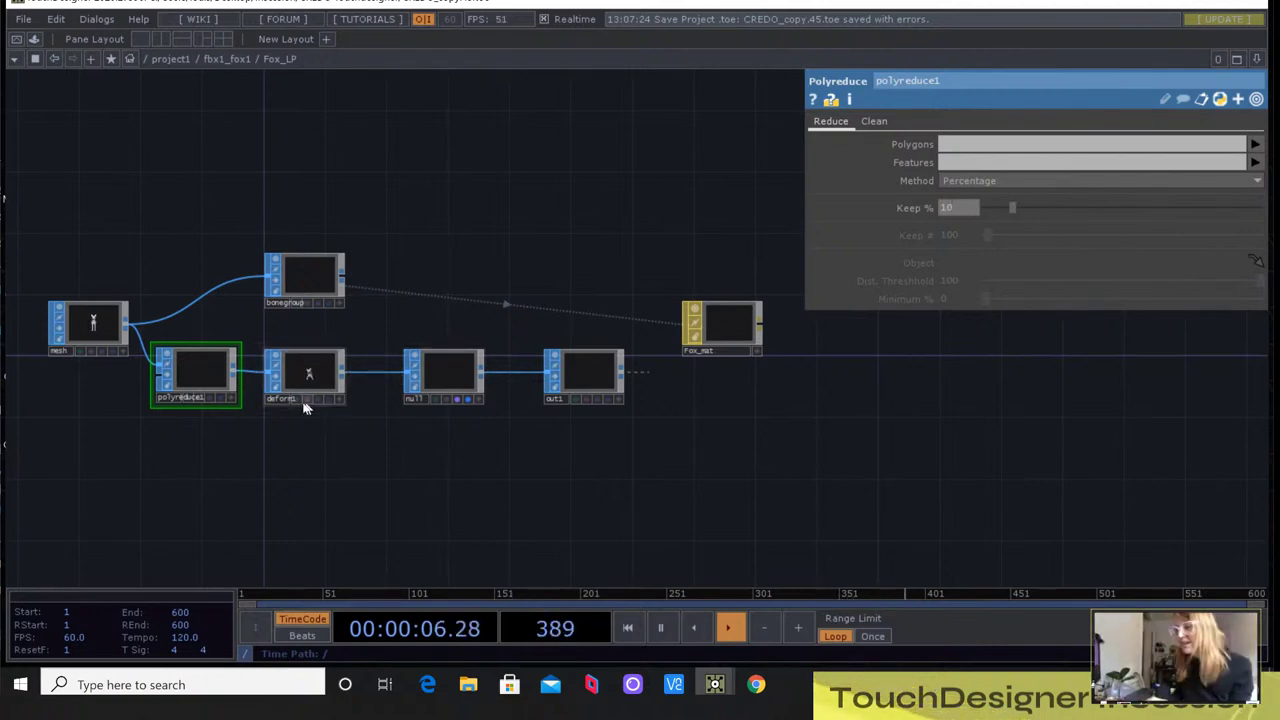
Select the deform1 node and expand its Skeleton Root Path parameter to examine the path expression
scroll(307, 407, down, 3)
scroll(307, 407, up, 6)
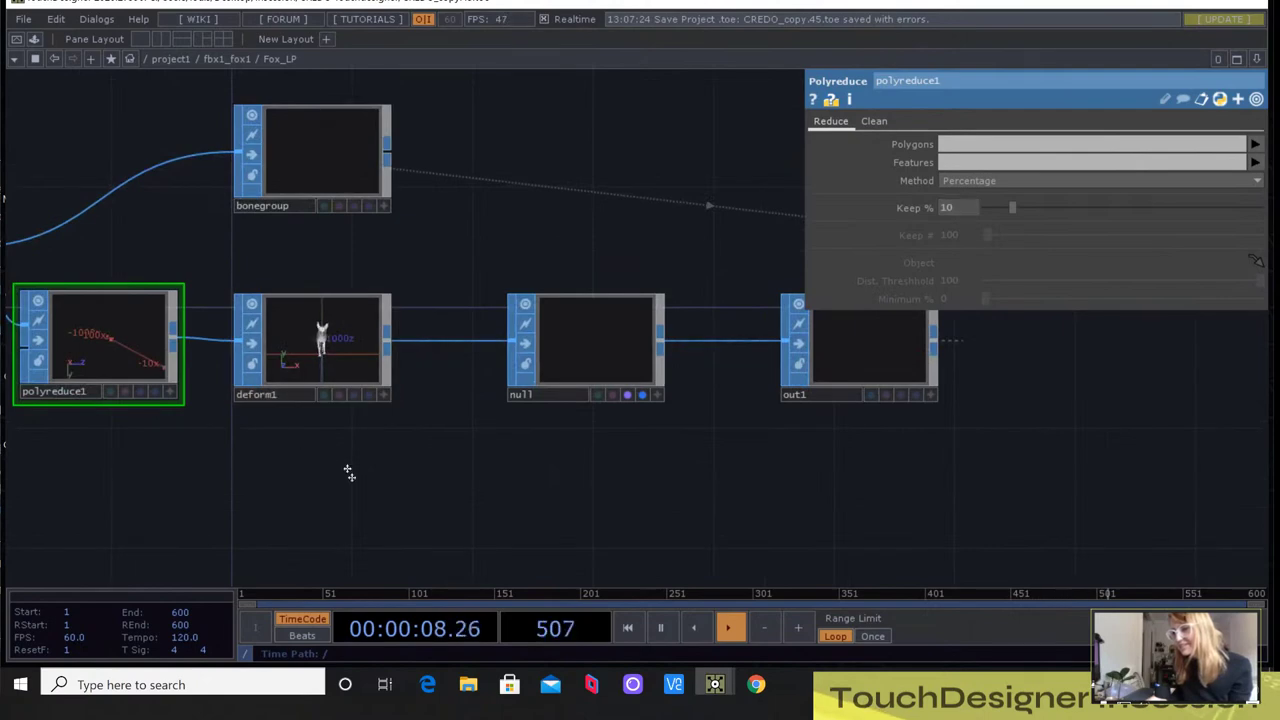
scroll(330, 450, down, 2)
click(387, 445)
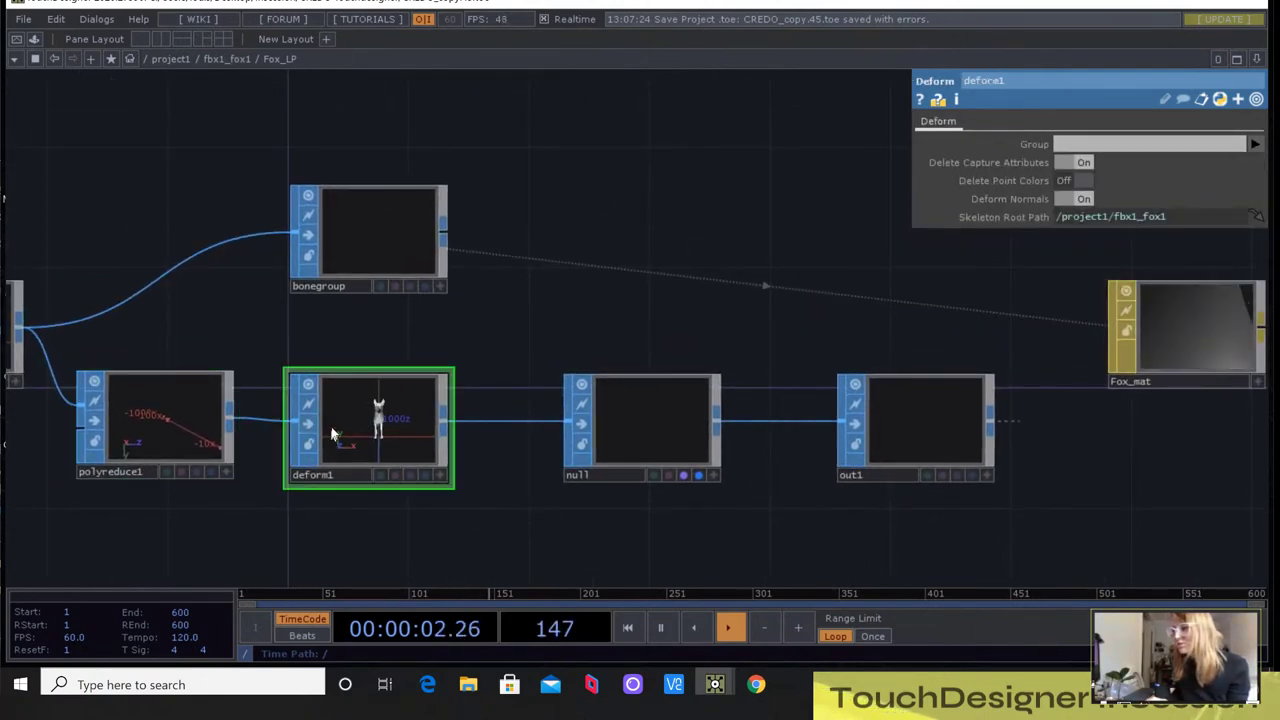
click(1047, 218)
mouse_move(1063, 238)
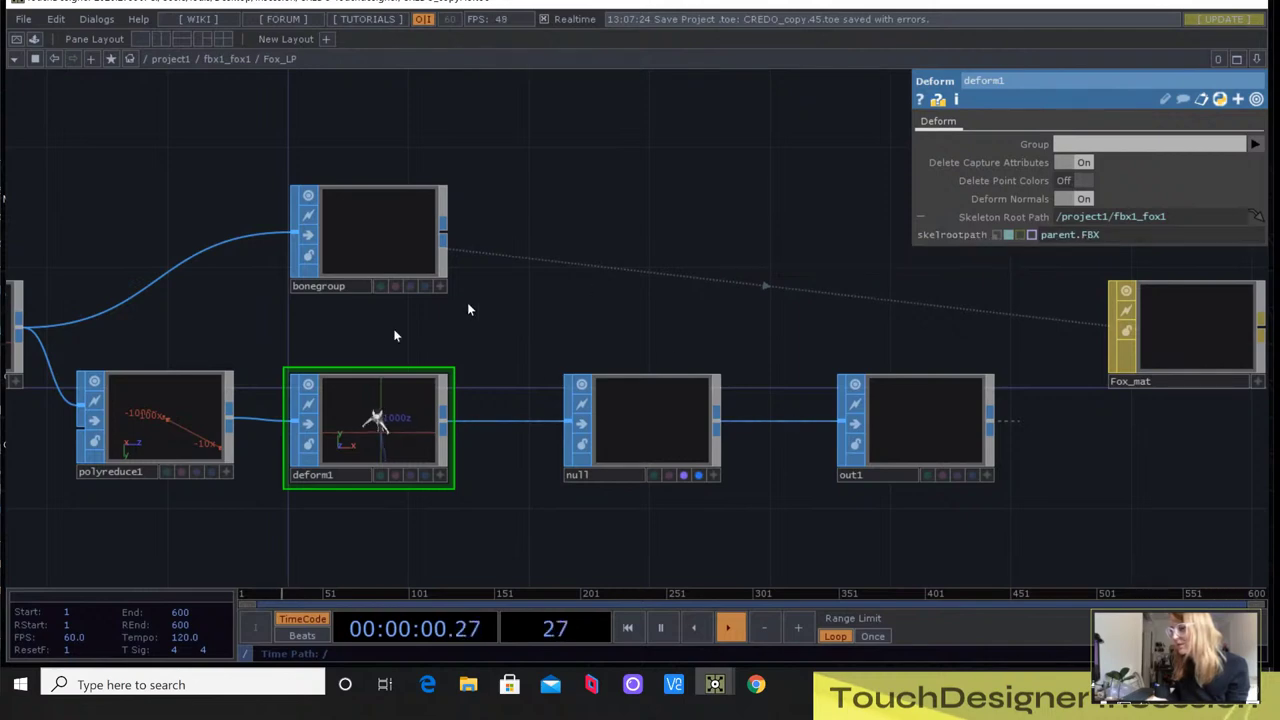
Examine the animated fox in deform1's viewer and go back up through fbx1_fox1 to the project1 network
scroll(383, 429, up, 5)
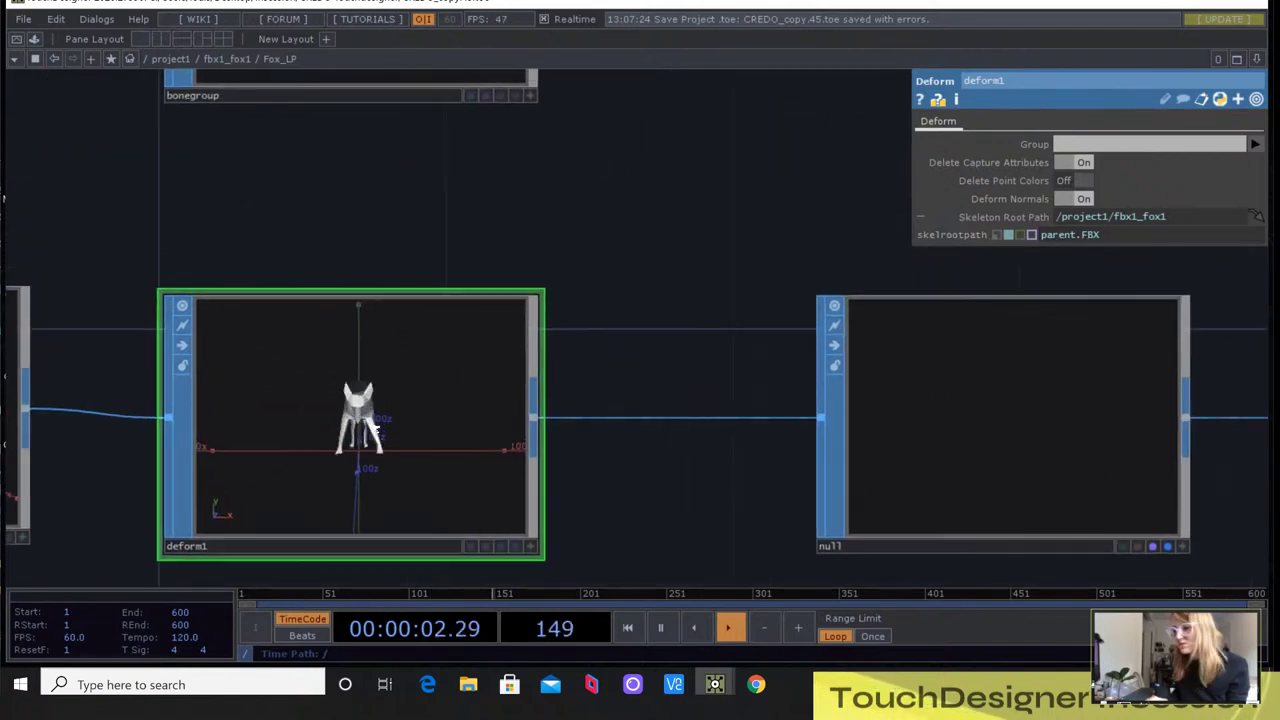
scroll(180, 400, down, 5)
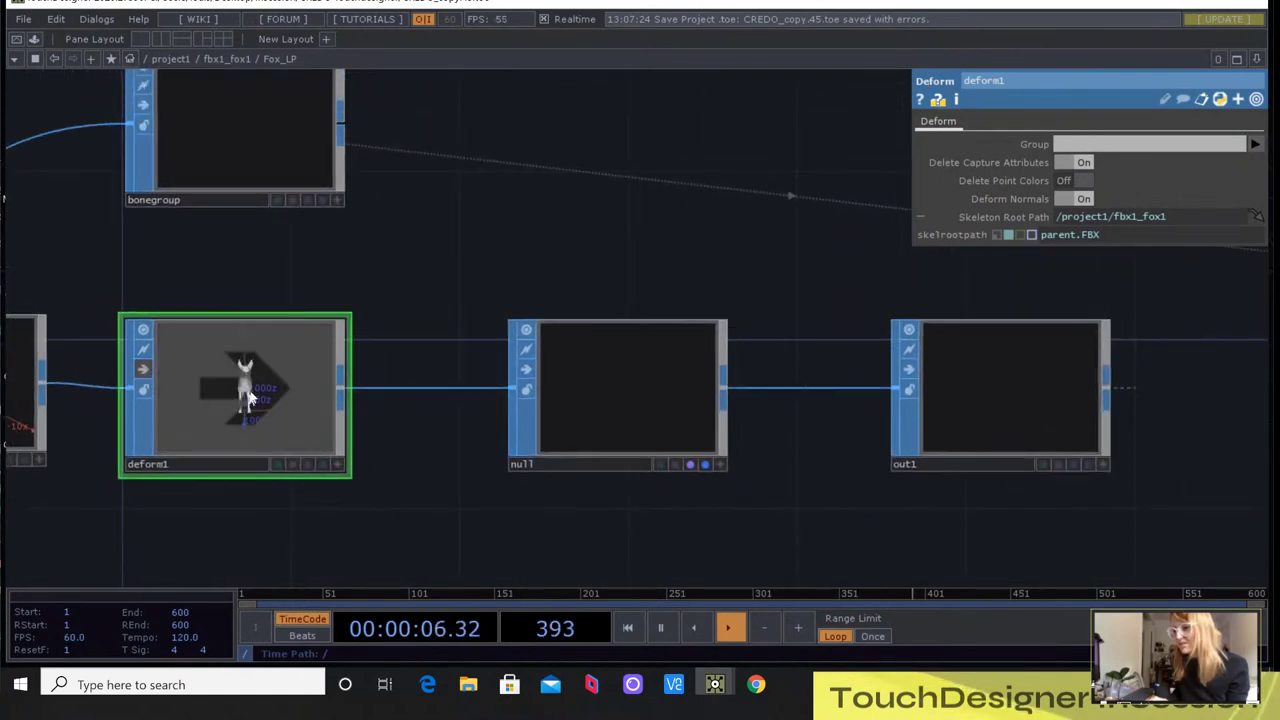
scroll(434, 400, down, 4)
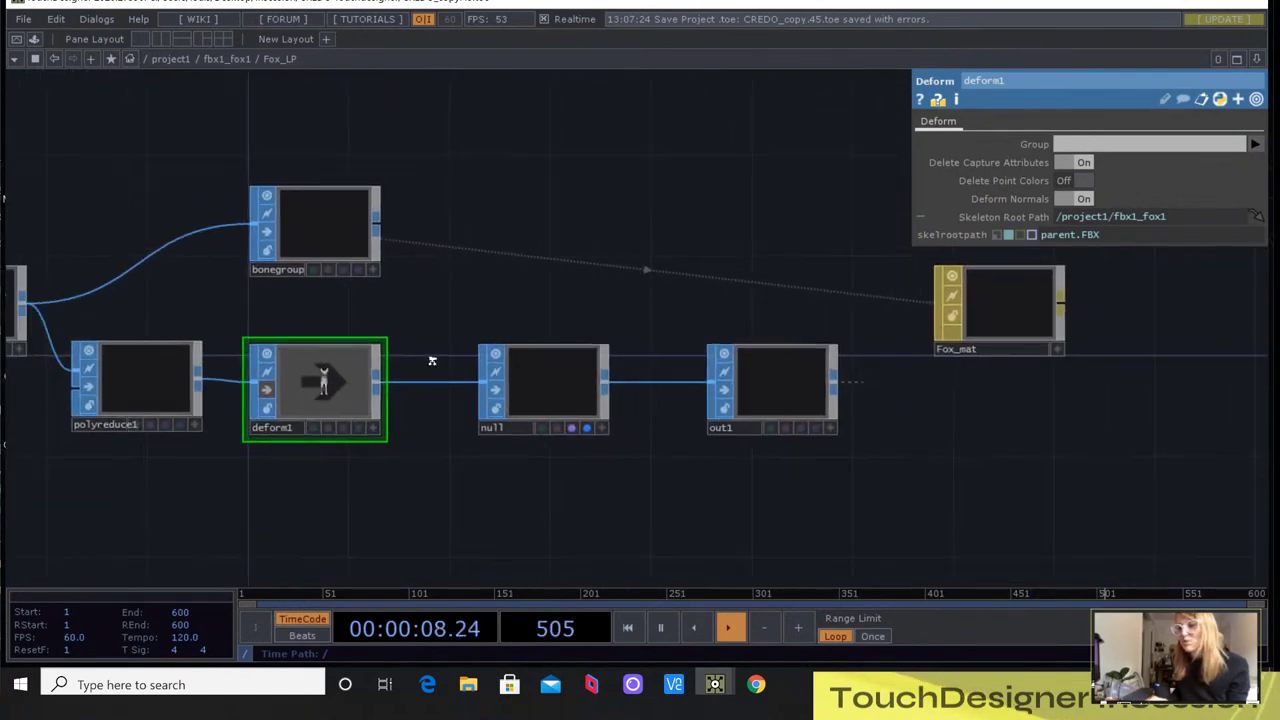
scroll(424, 348, down, 3)
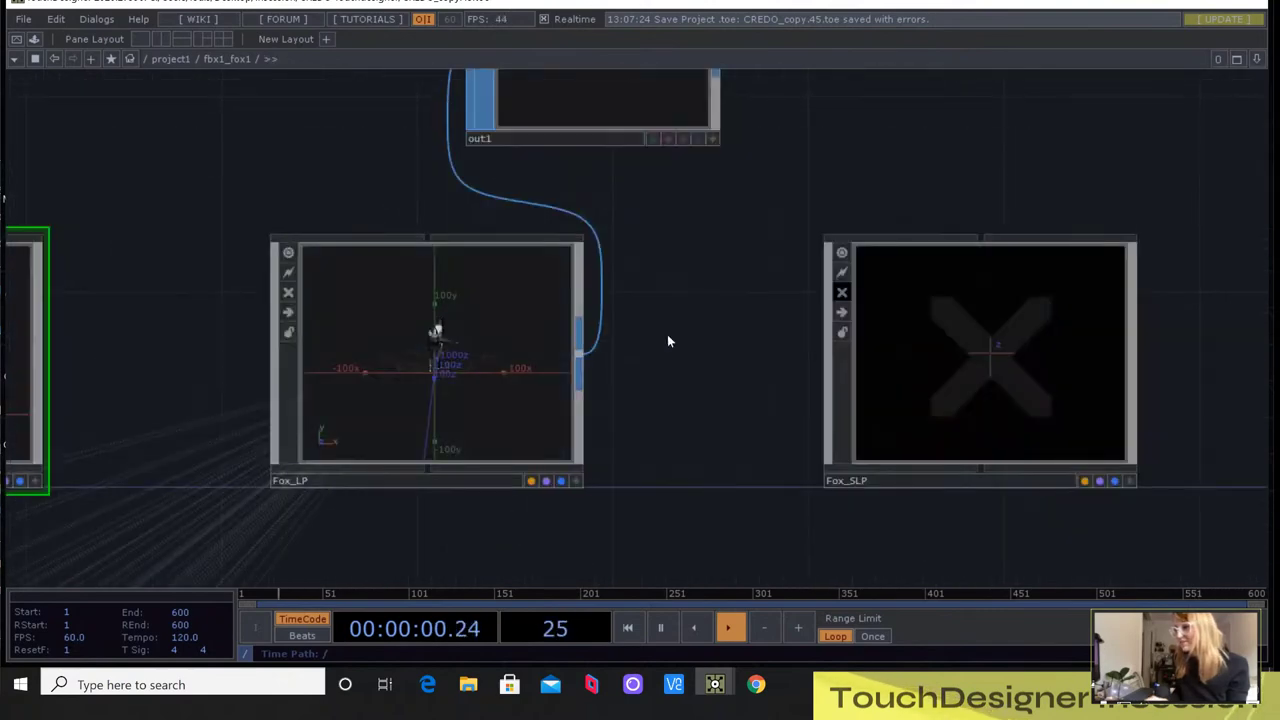
scroll(652, 335, down, 2)
scroll(650, 335, down, 6)
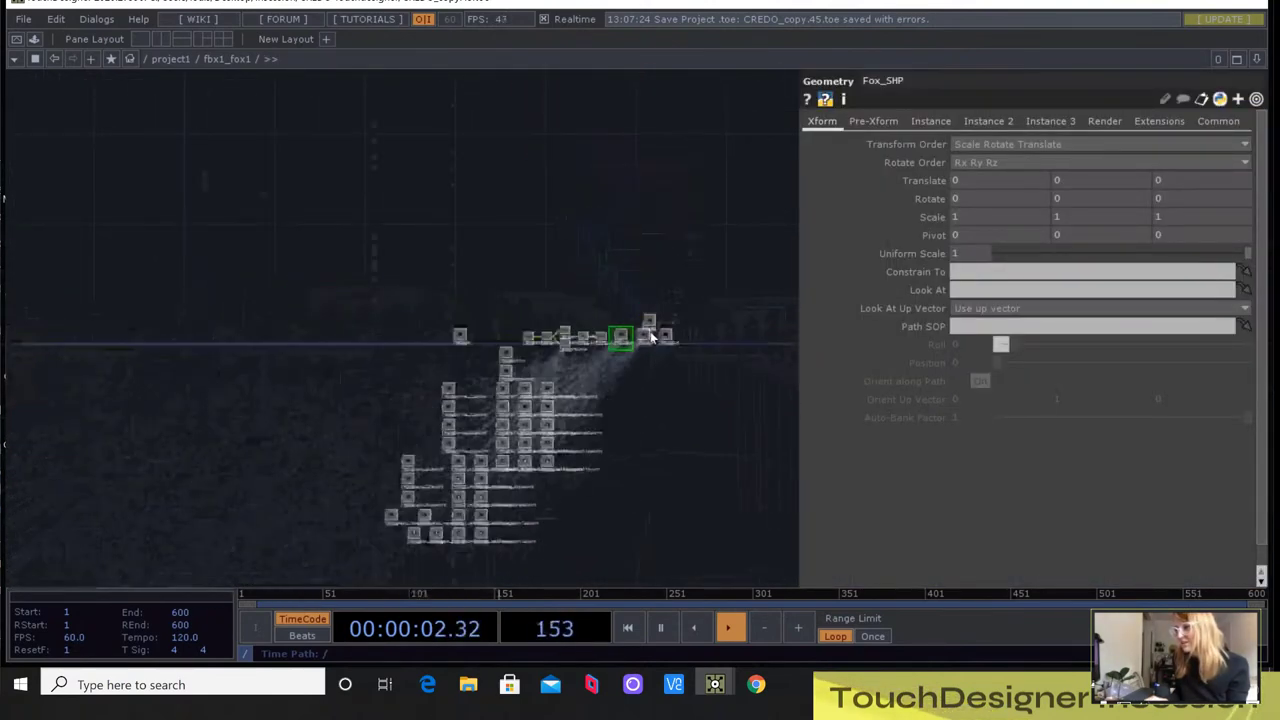
scroll(698, 352, down, 3)
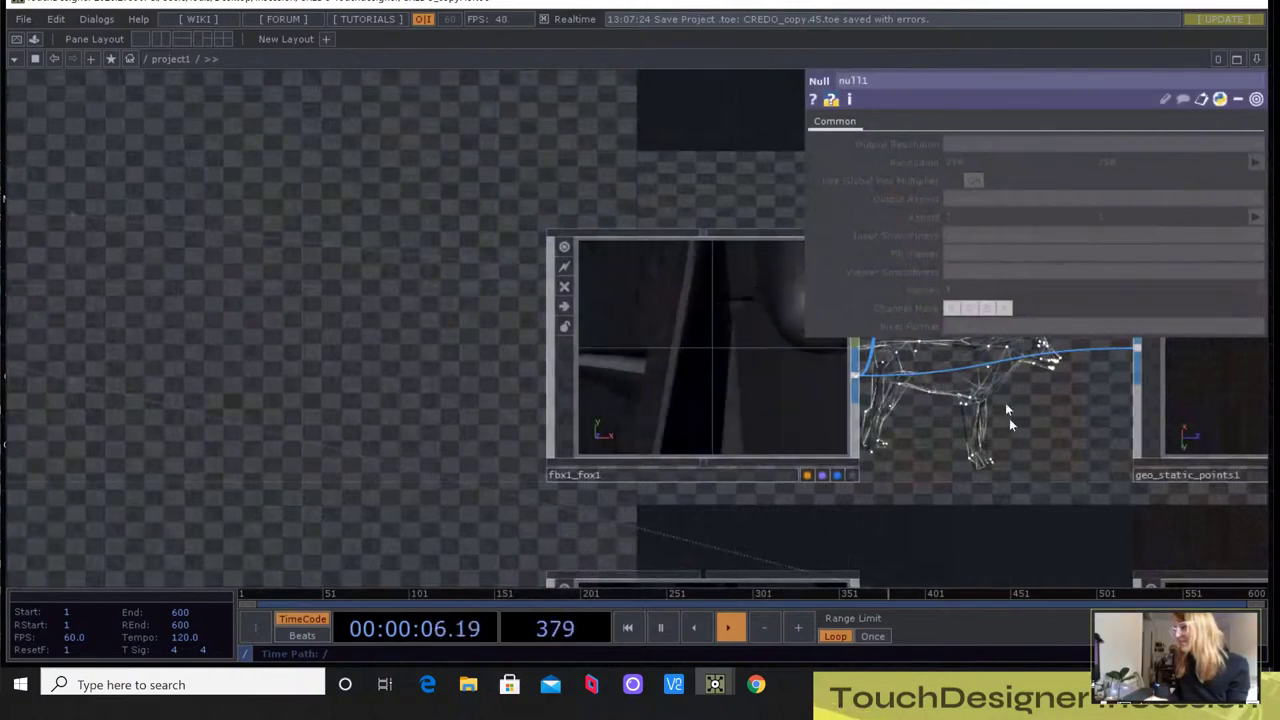
Go back into fbx1_fox1 and examine the fox up close in the Fox_LP viewer
scroll(745, 365, up, 10)
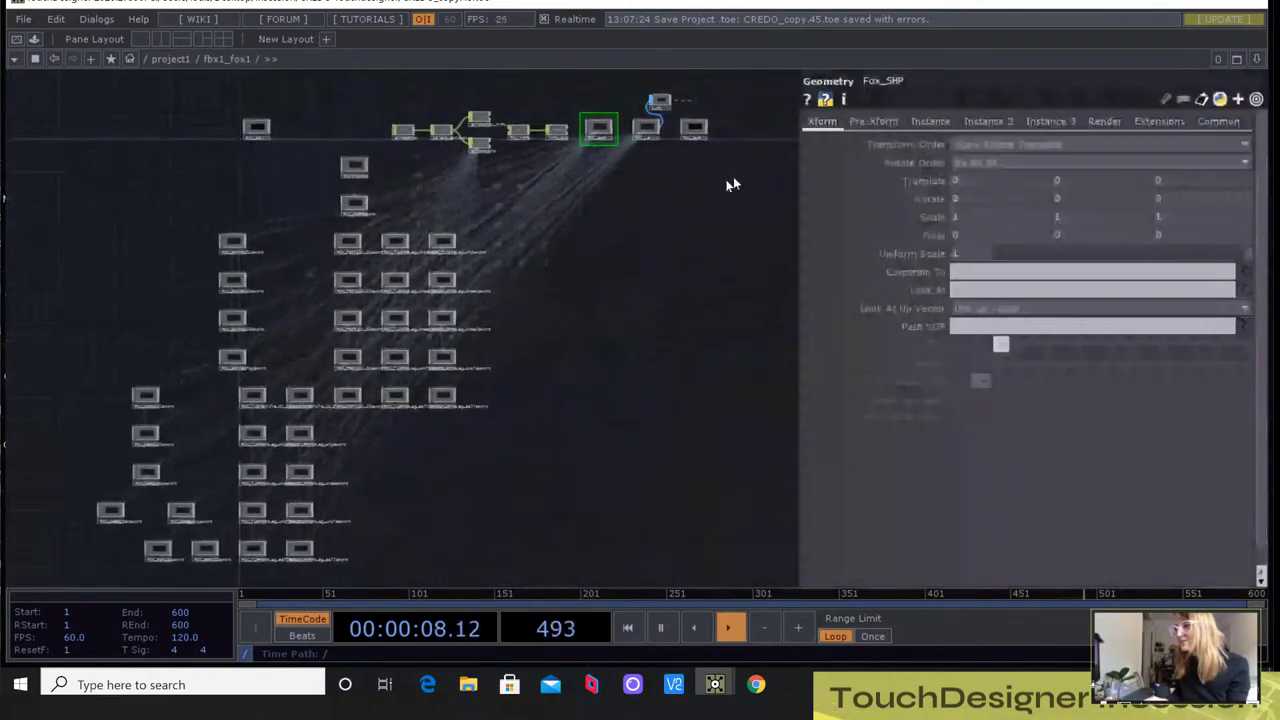
scroll(586, 351, up, 8)
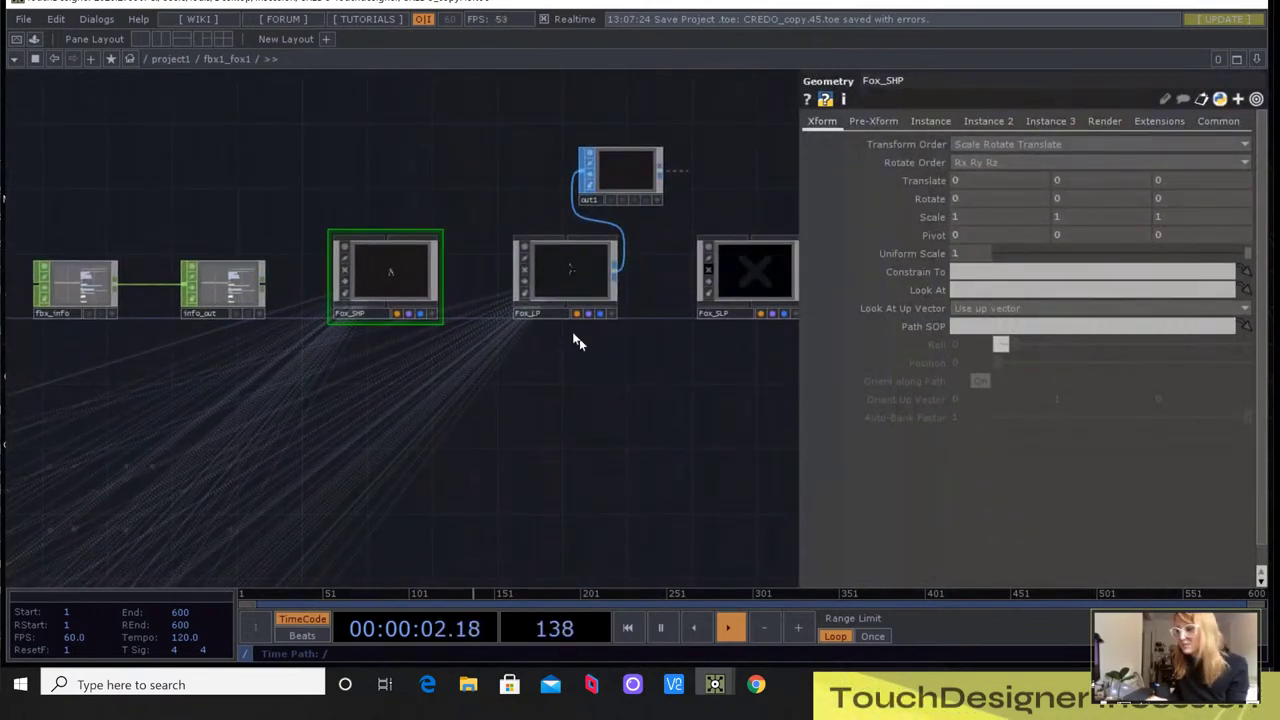
scroll(580, 305, up, 4)
scroll(580, 273, up, 10)
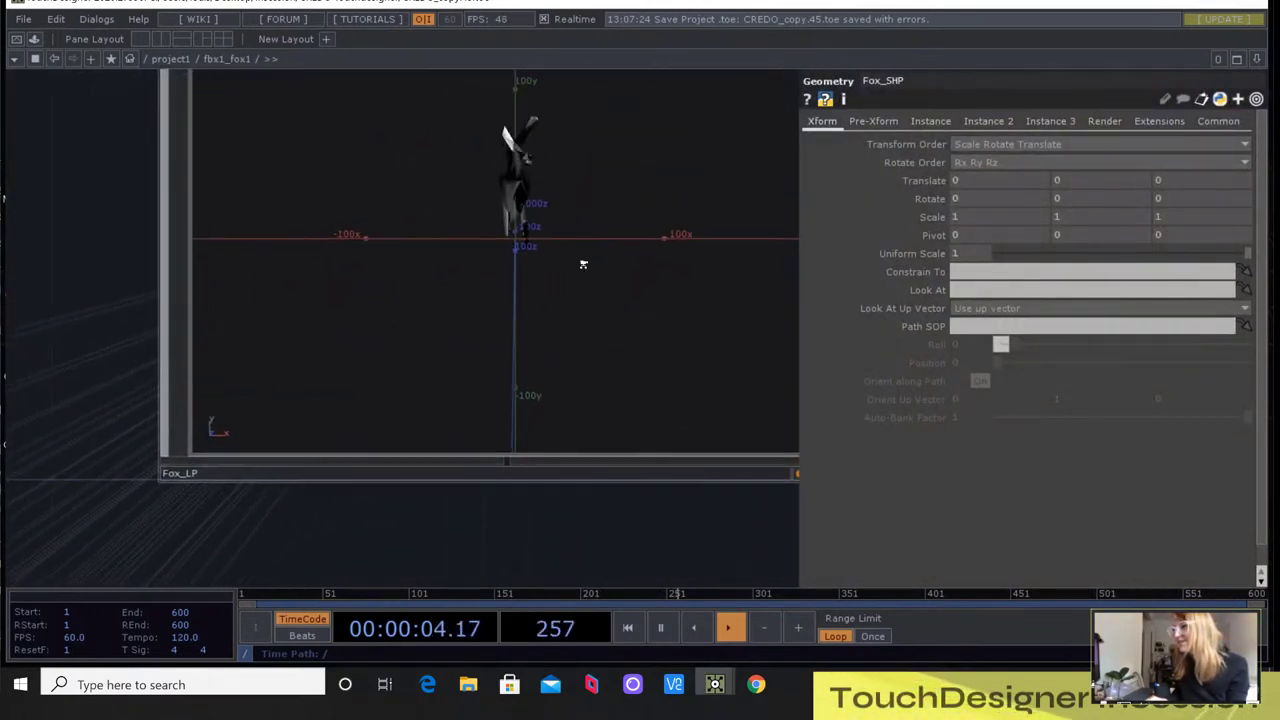
scroll(557, 286, down, 3)
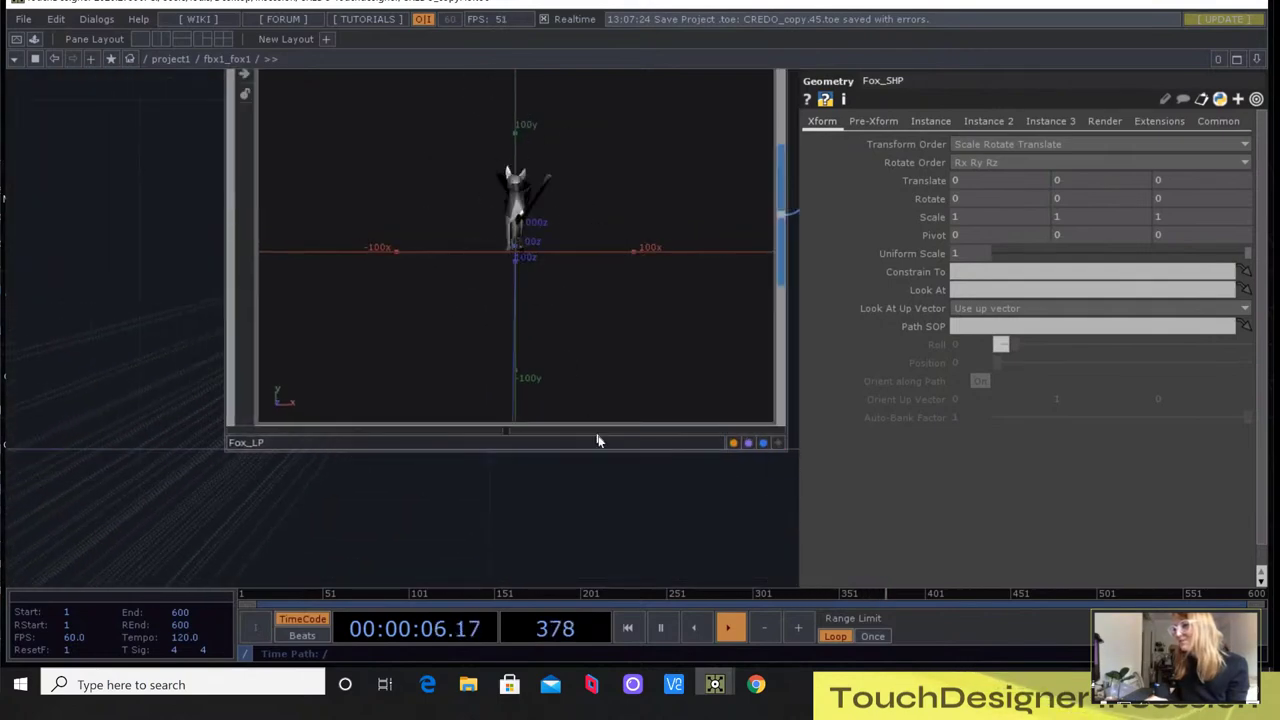
drag(640, 490, 567, 549)
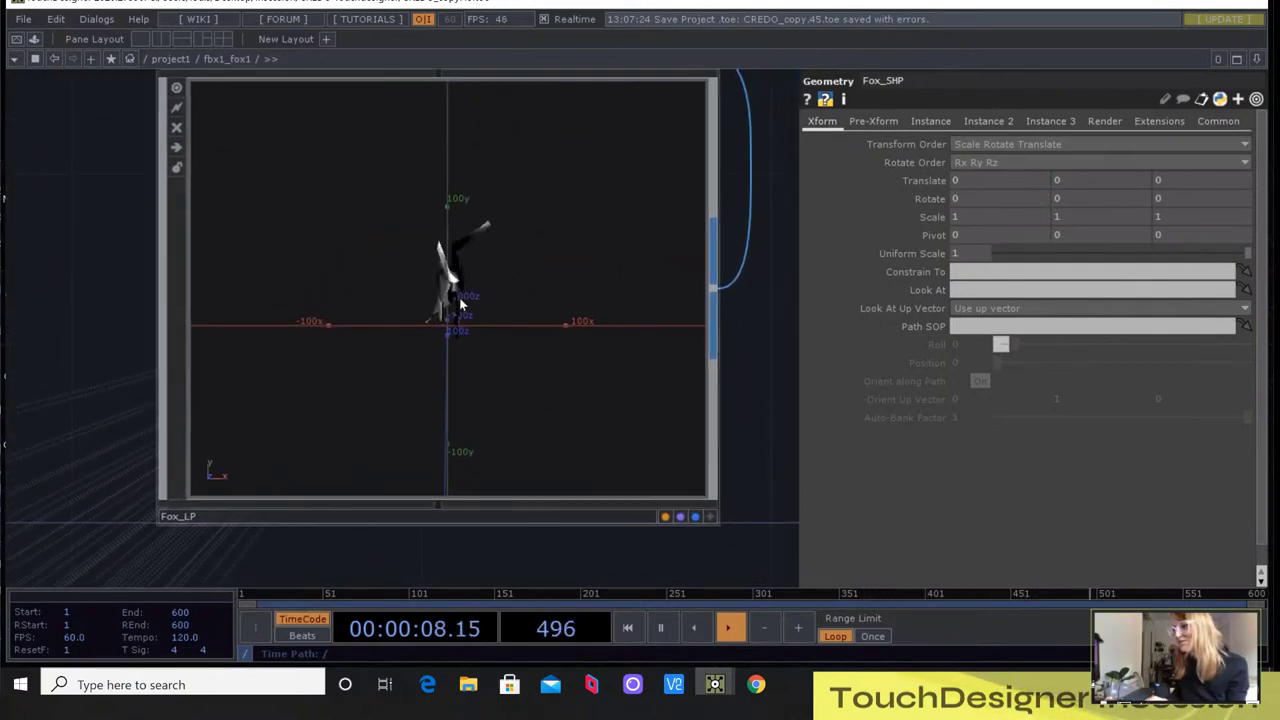
Go inside Fox_LP and examine the node chain from mesh through polyreduce1 to deform1
key(i)
key(p)
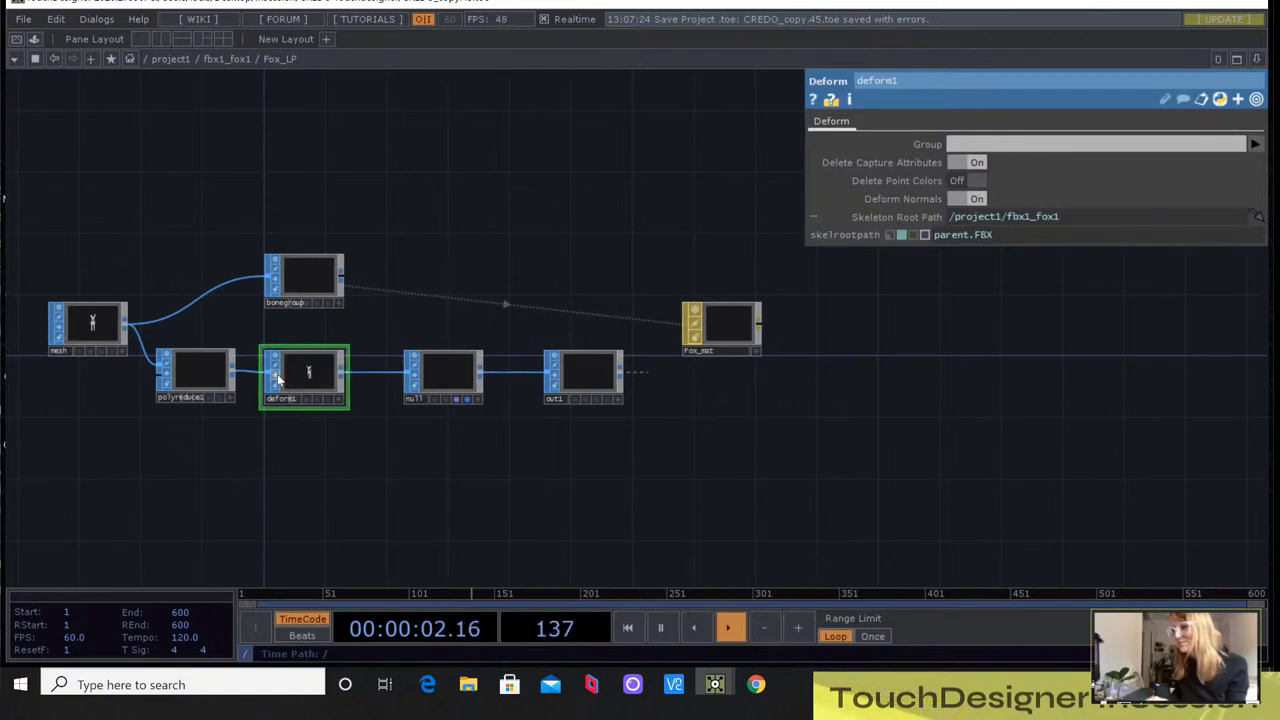
scroll(325, 362, up, 2)
scroll(325, 361, up, 2)
drag(423, 294, 651, 274)
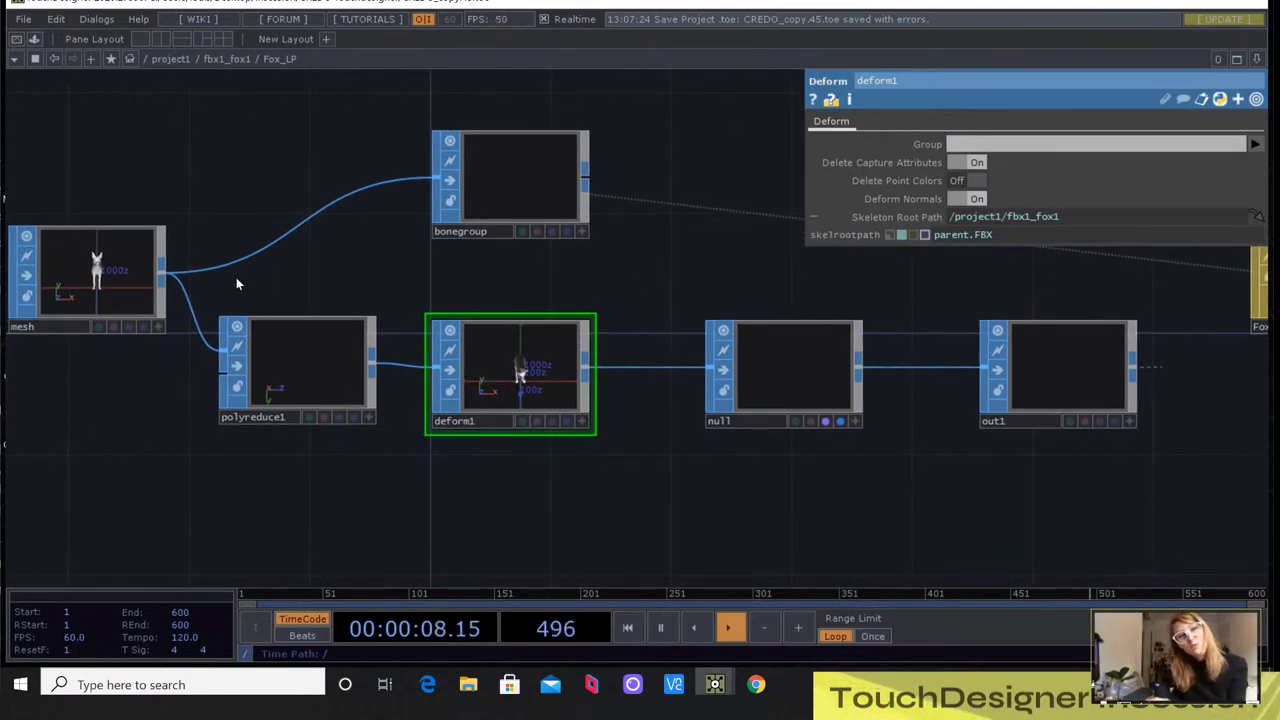
scroll(323, 283, up, 1)
Go back up from Fox_LP to the project1 network and look over the notes on the final versions
scroll(363, 286, down, 5)
scroll(428, 274, down, 6)
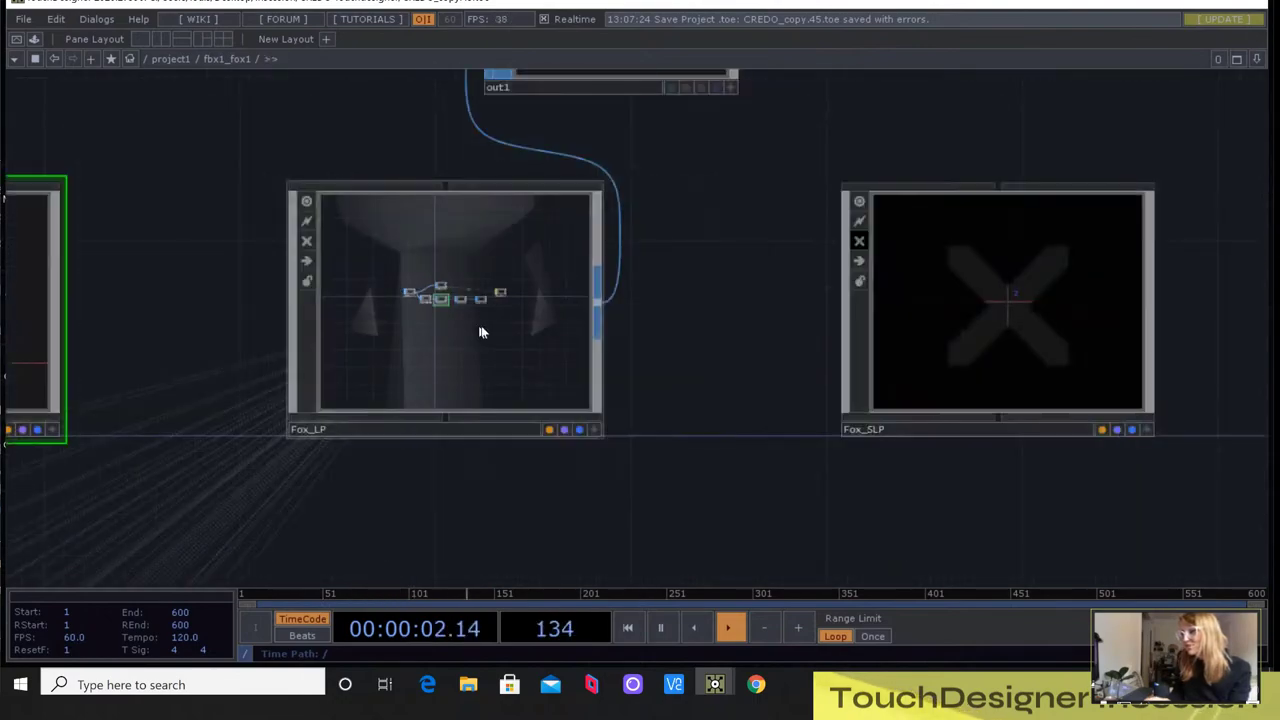
scroll(465, 337, down, 3)
scroll(440, 340, up, 10)
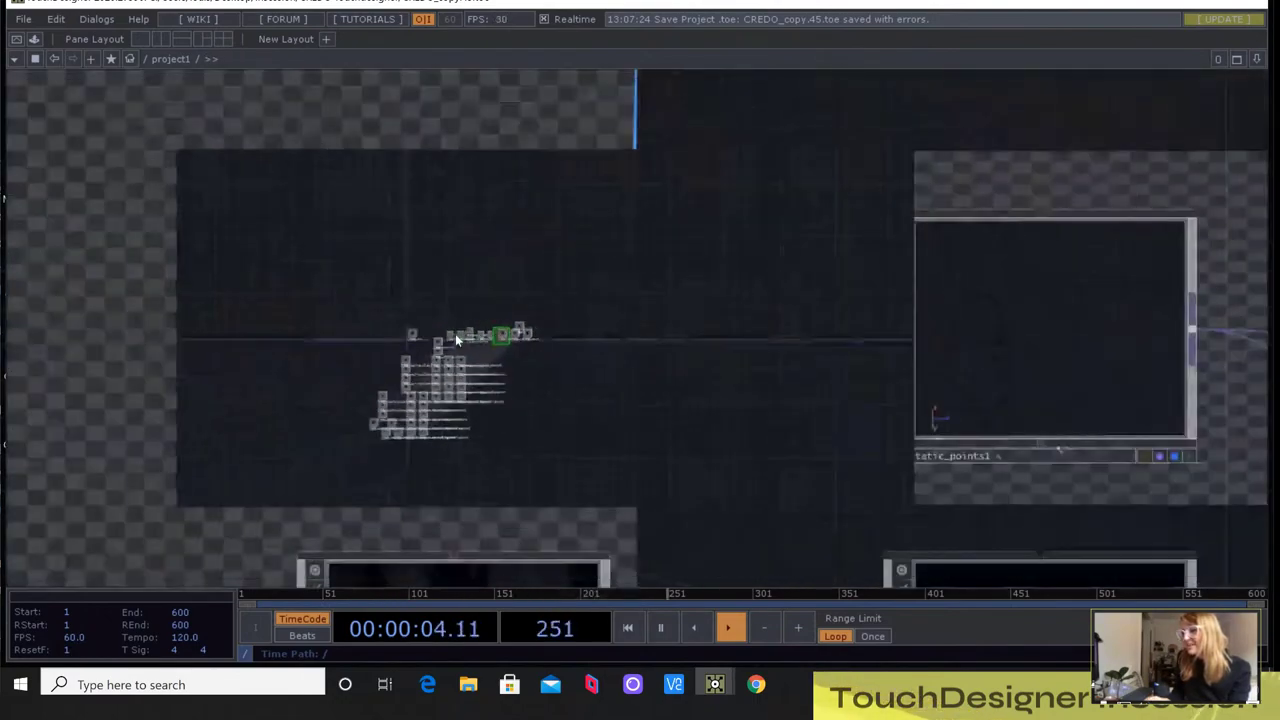
scroll(311, 381, down, 8)
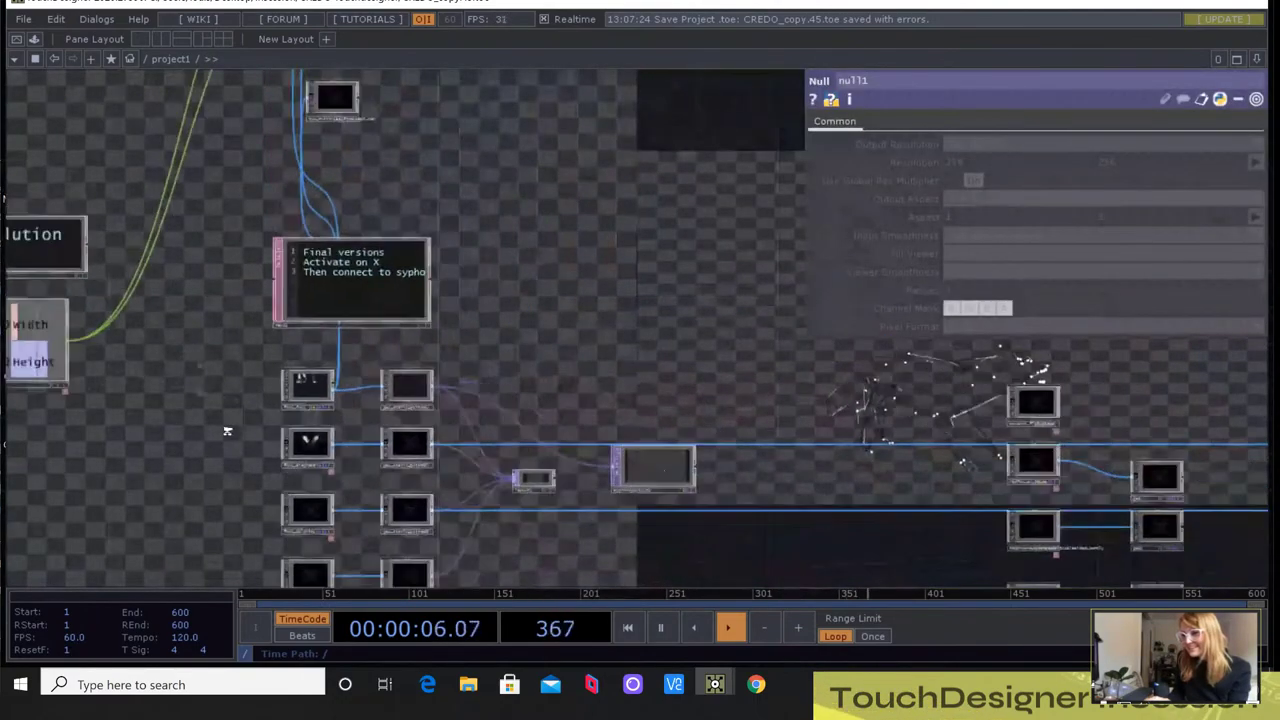
Find the redfox_sv_rm_mx component in project1 and activate it
scroll(214, 465, up, 4)
drag(431, 195, 210, 198)
scroll(534, 177, up, 8)
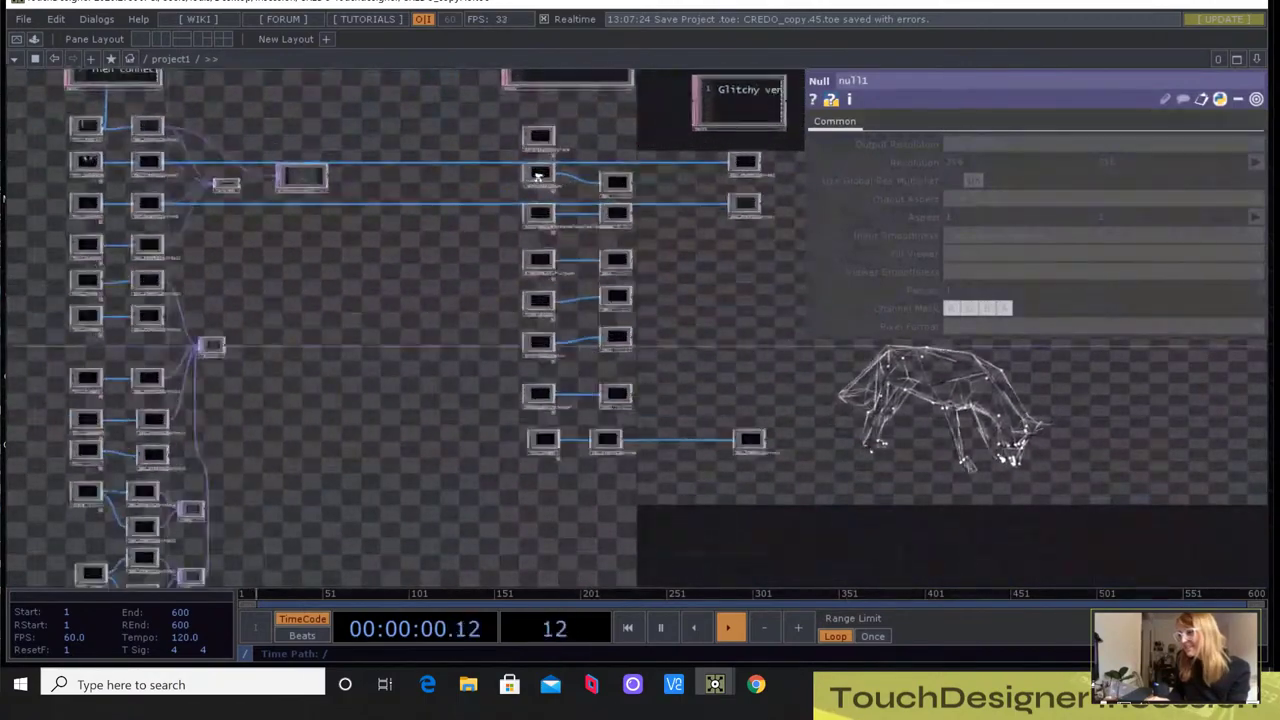
scroll(380, 240, down, 2)
drag(380, 240, 264, 231)
scroll(264, 231, up, 2)
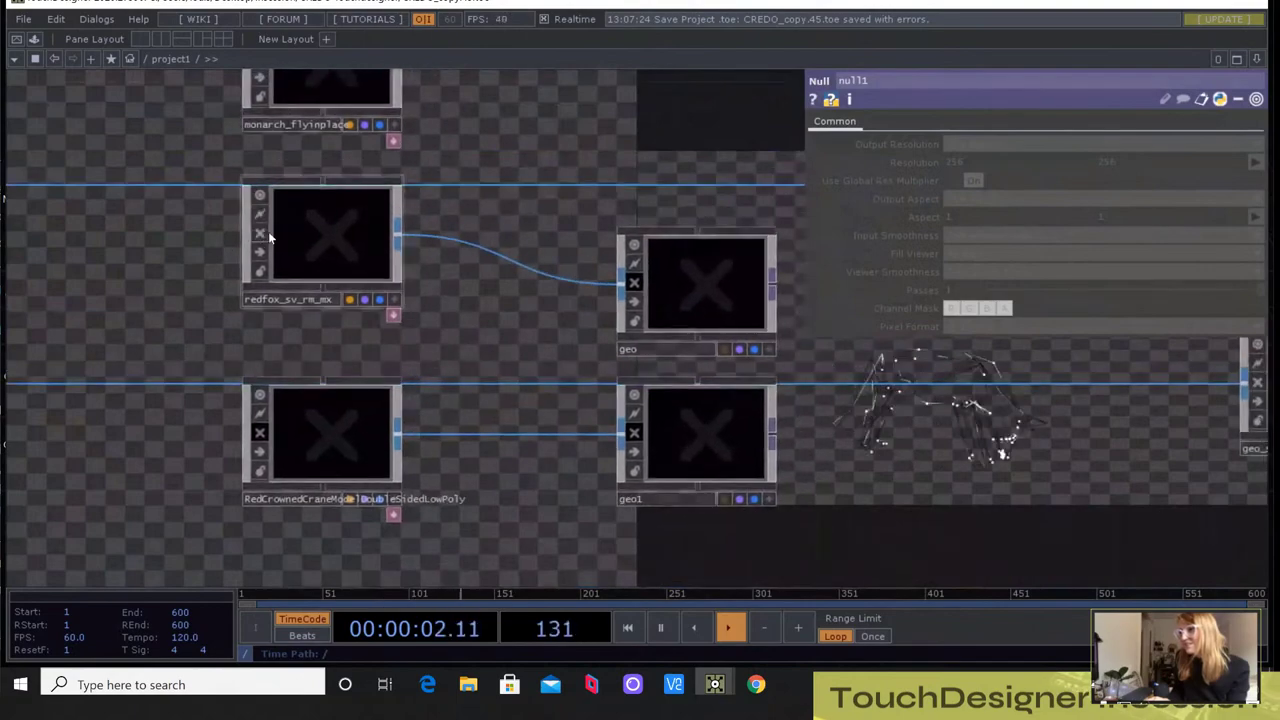
scroll(318, 262, up, 6)
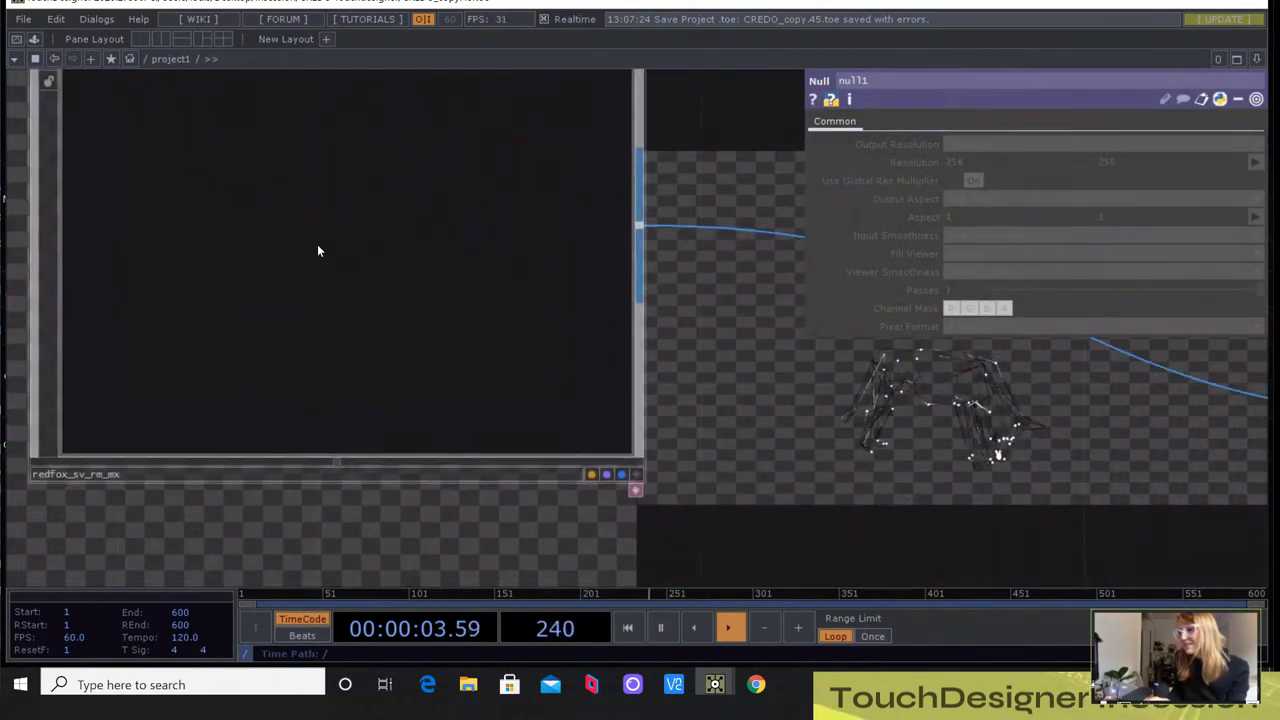
Go inside redfox_sv_rm_mx and on into Fox_HI to examine its mesh, bonegroup and null nodes
key(p)
scroll(398, 255, up, 3)
scroll(794, 280, down, 2)
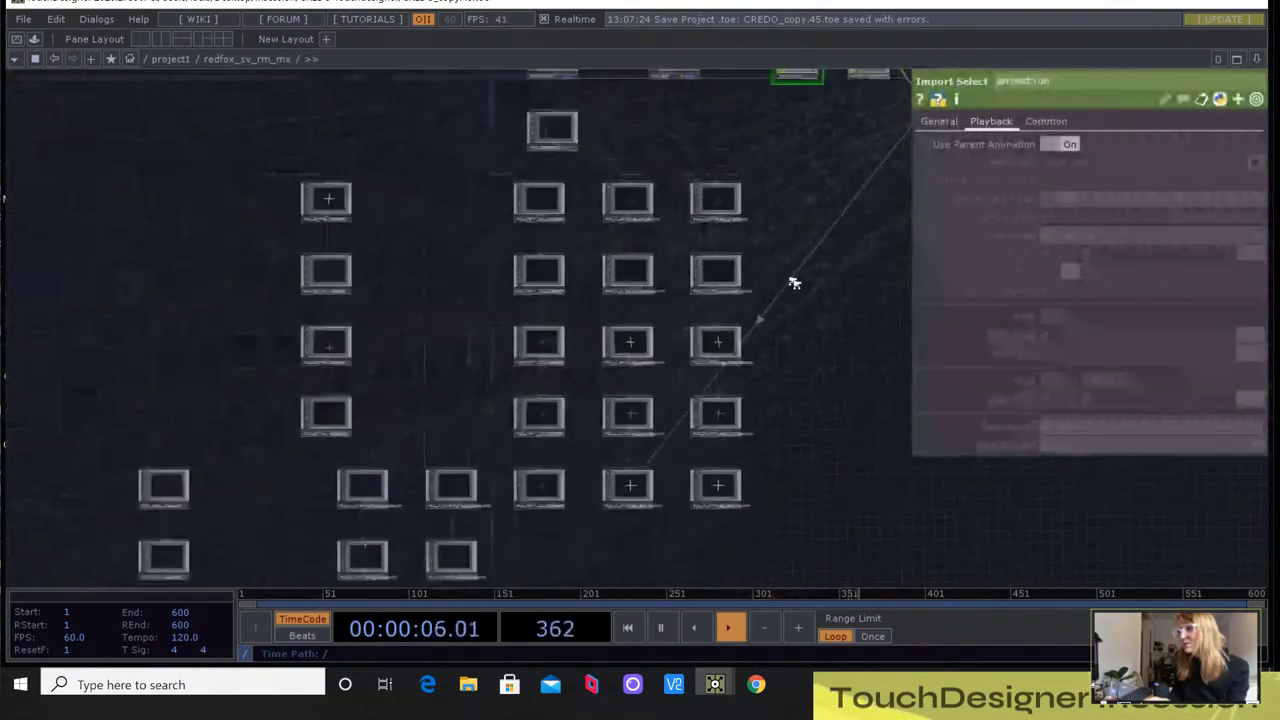
drag(812, 463, 468, 444)
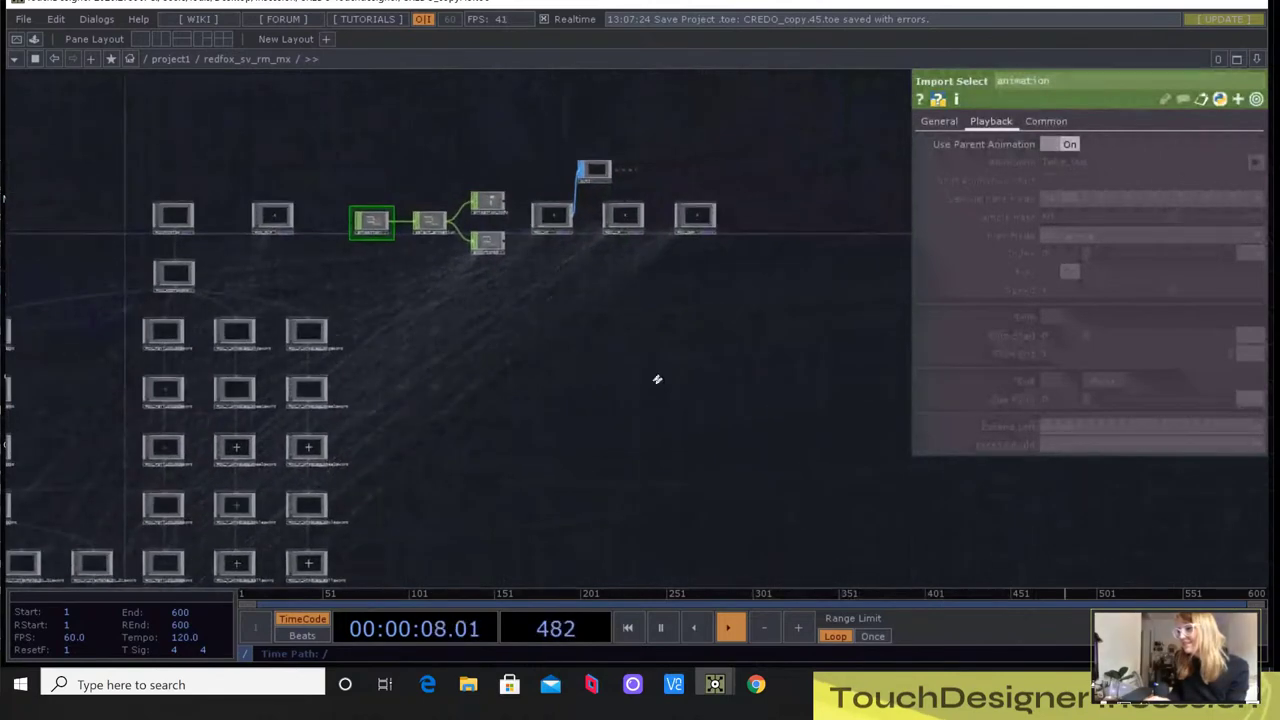
scroll(461, 218, up, 5)
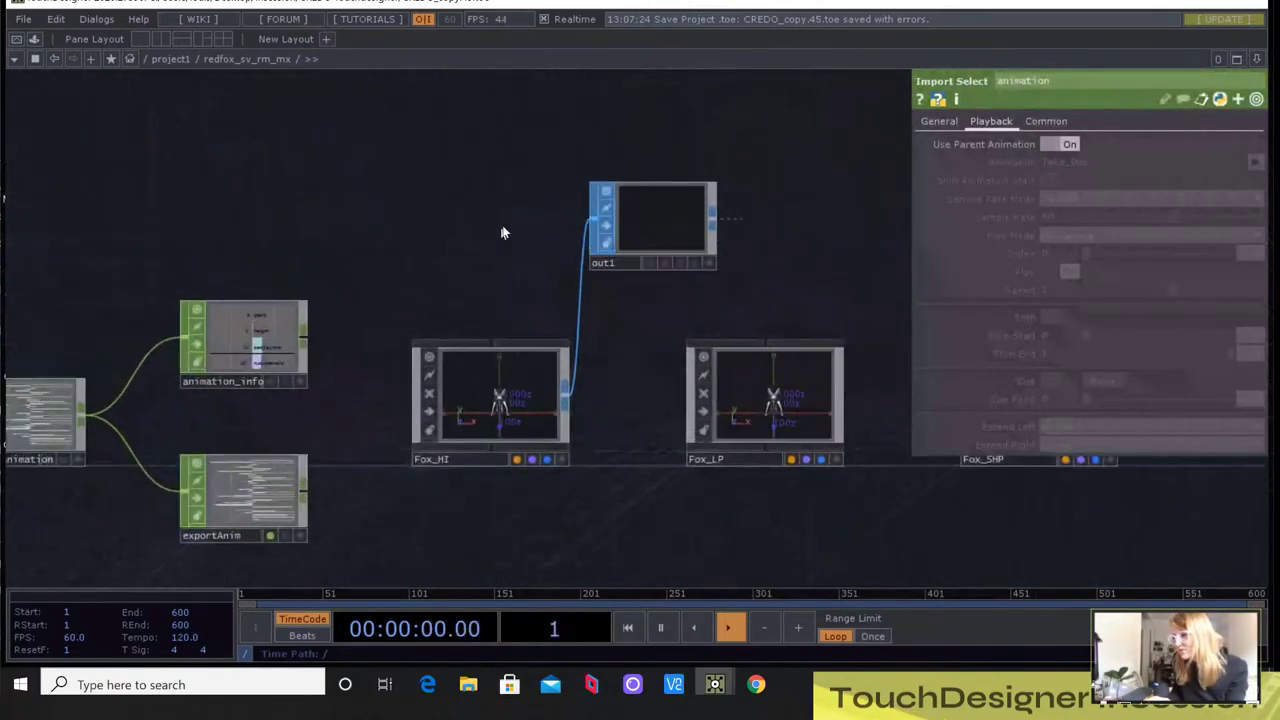
scroll(485, 325, up, 8)
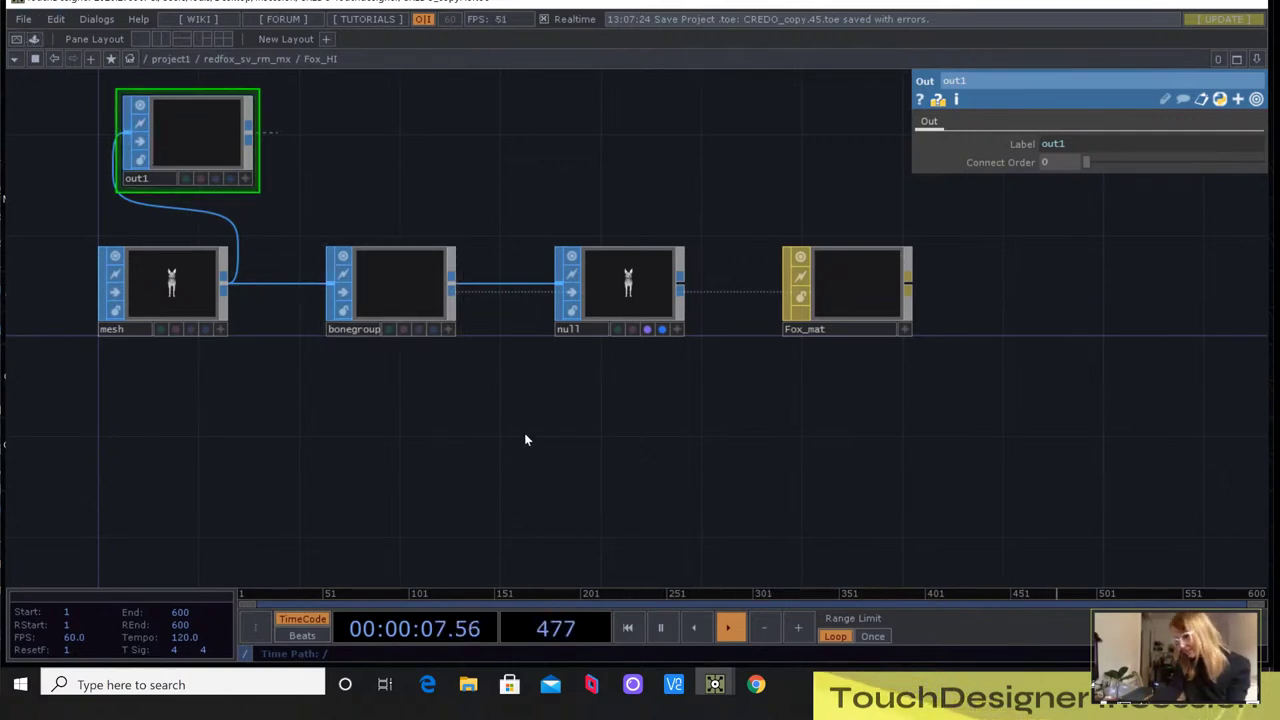
Place an FBX component below the node chain in Fox_HI
key(Tab)
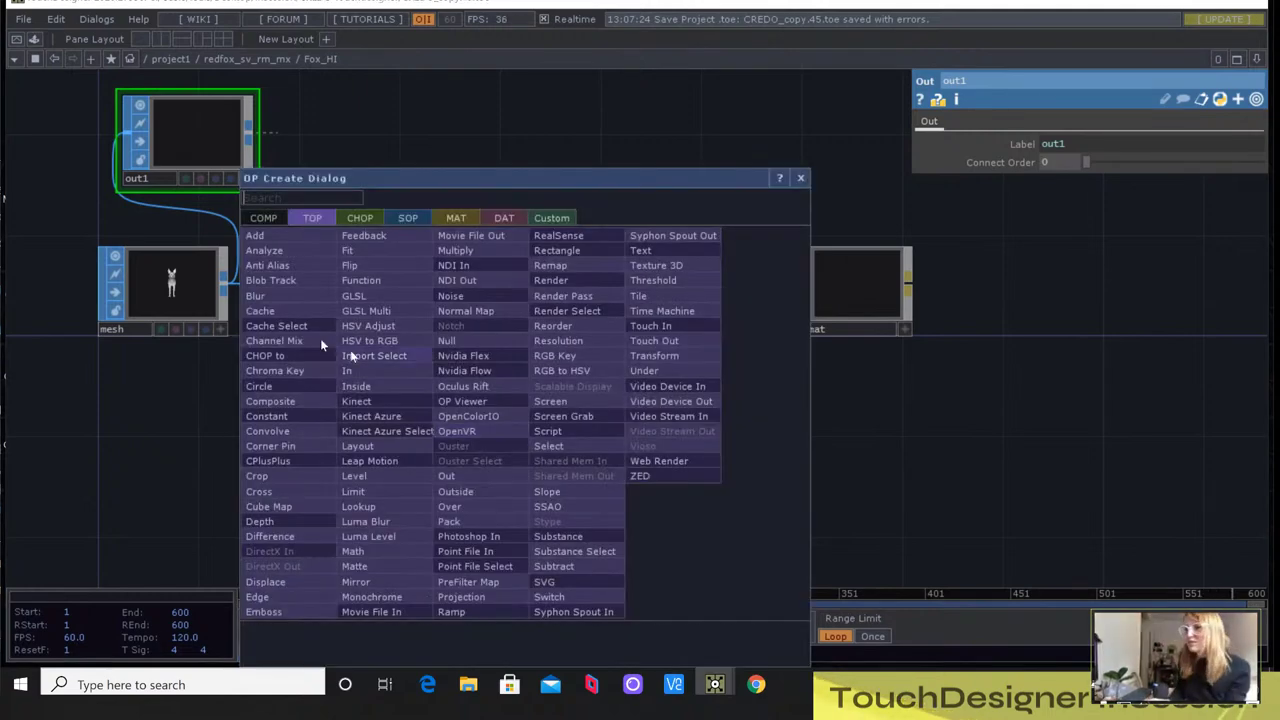
click(263, 217)
key(Escape)
click(474, 505)
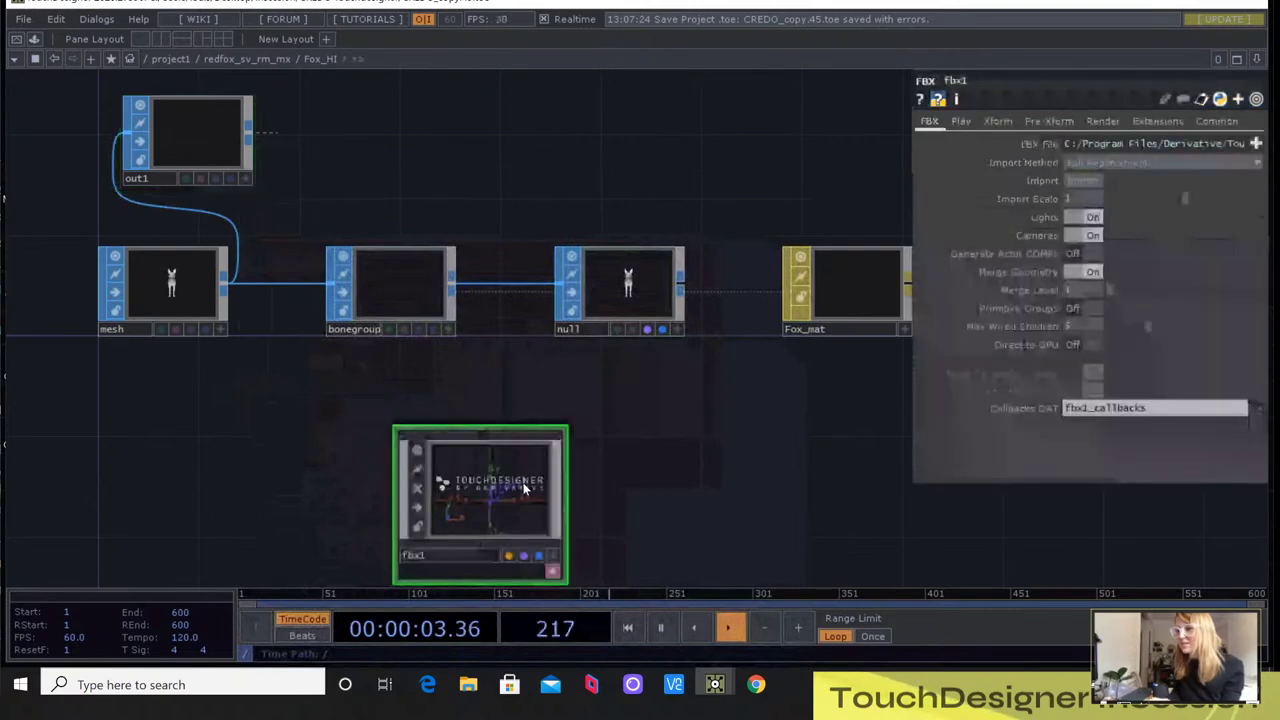
Look through the FBX component's file selection and Import options without choosing a file, and delete the component
click(1257, 144)
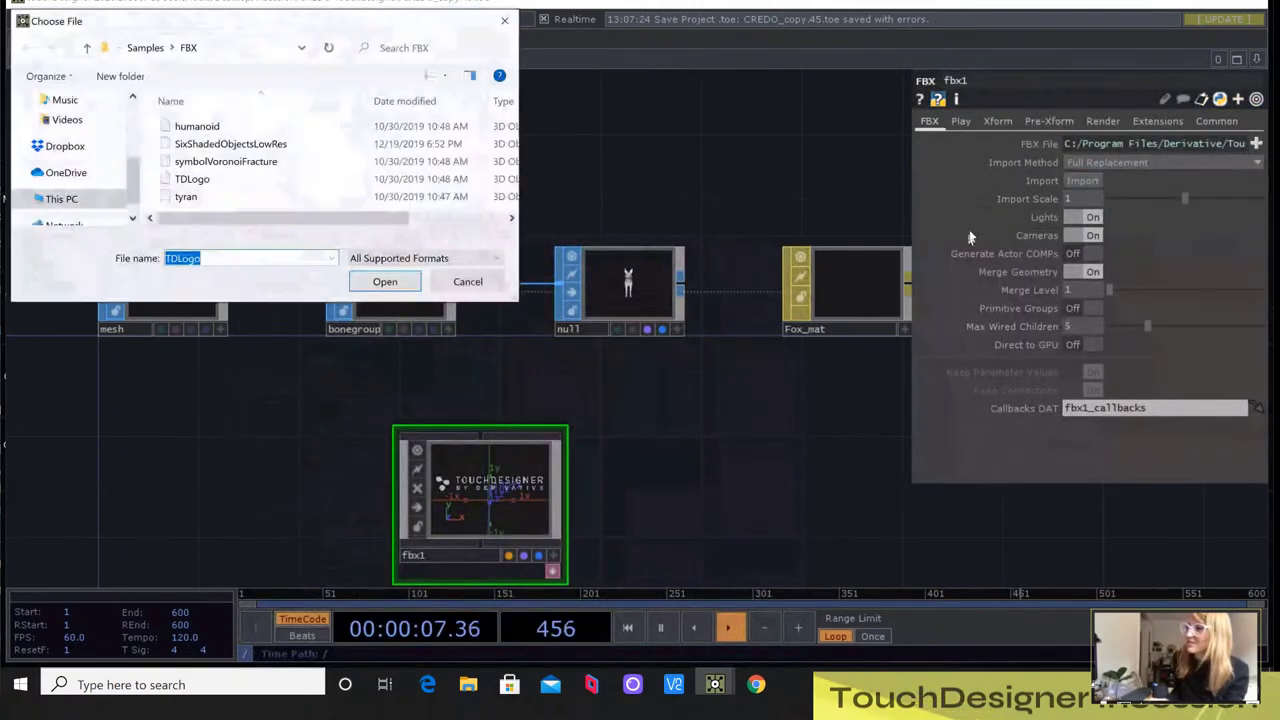
click(506, 21)
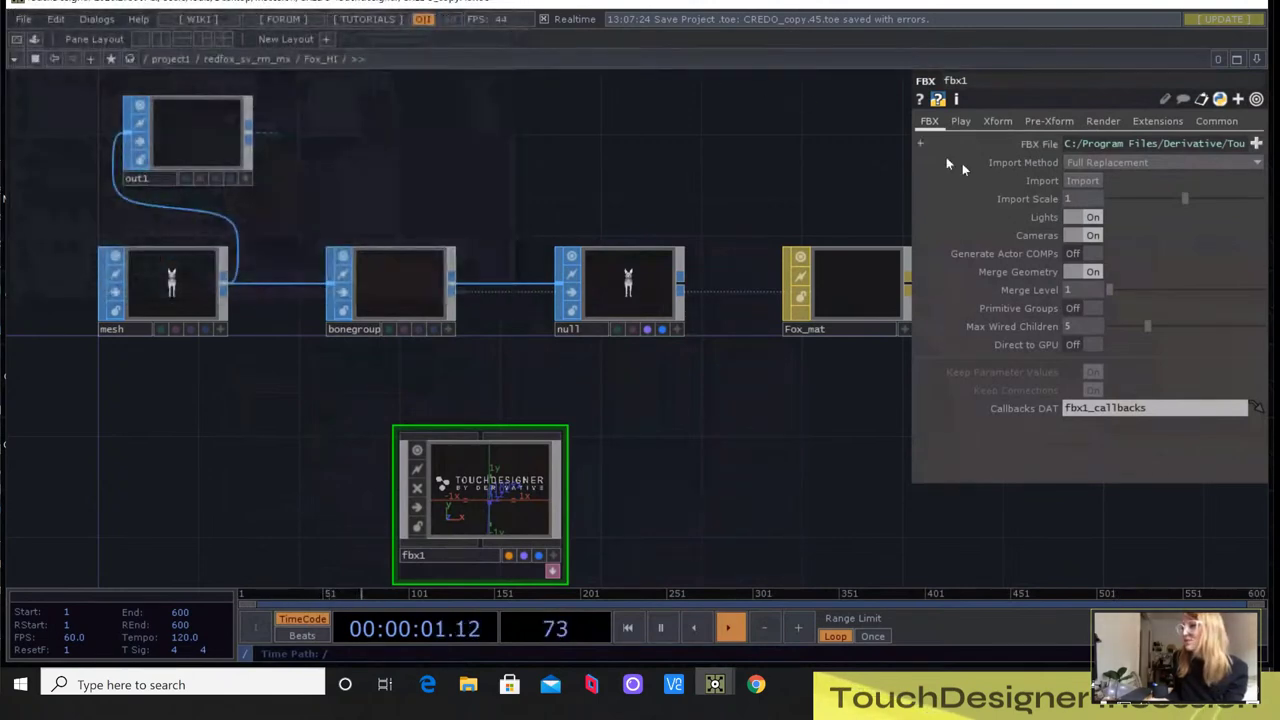
click(1076, 180)
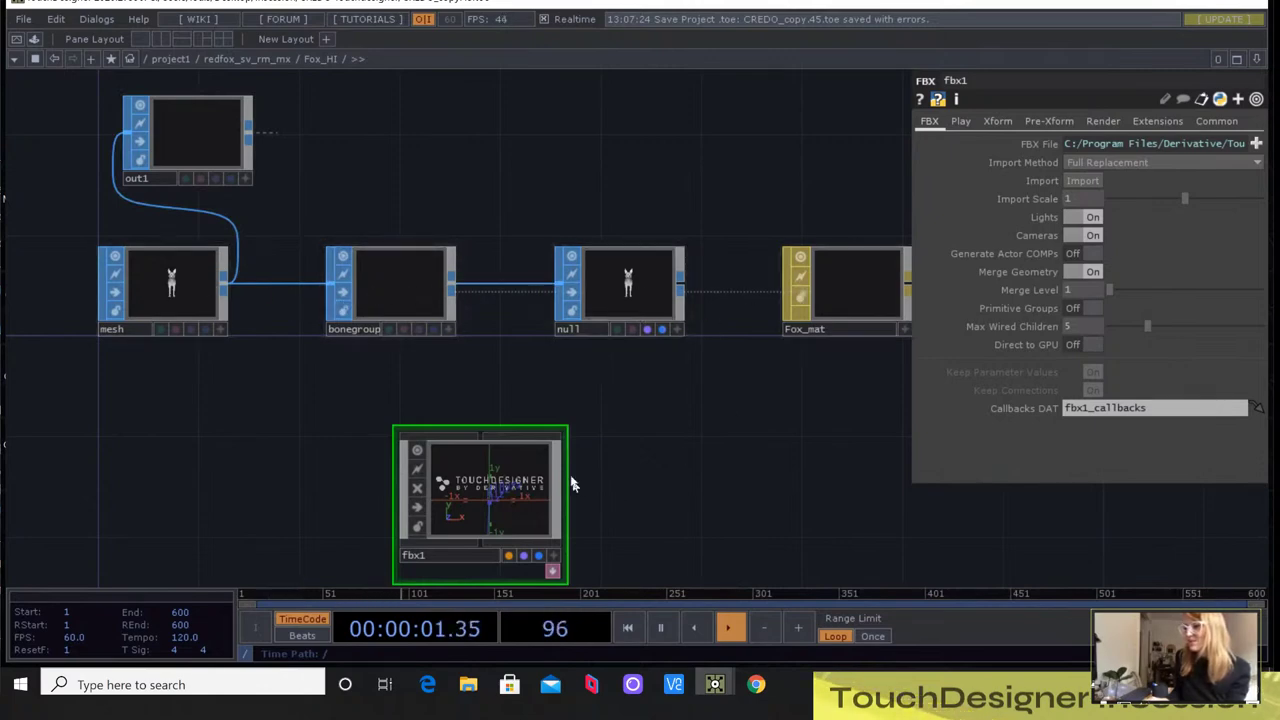
key(Delete)
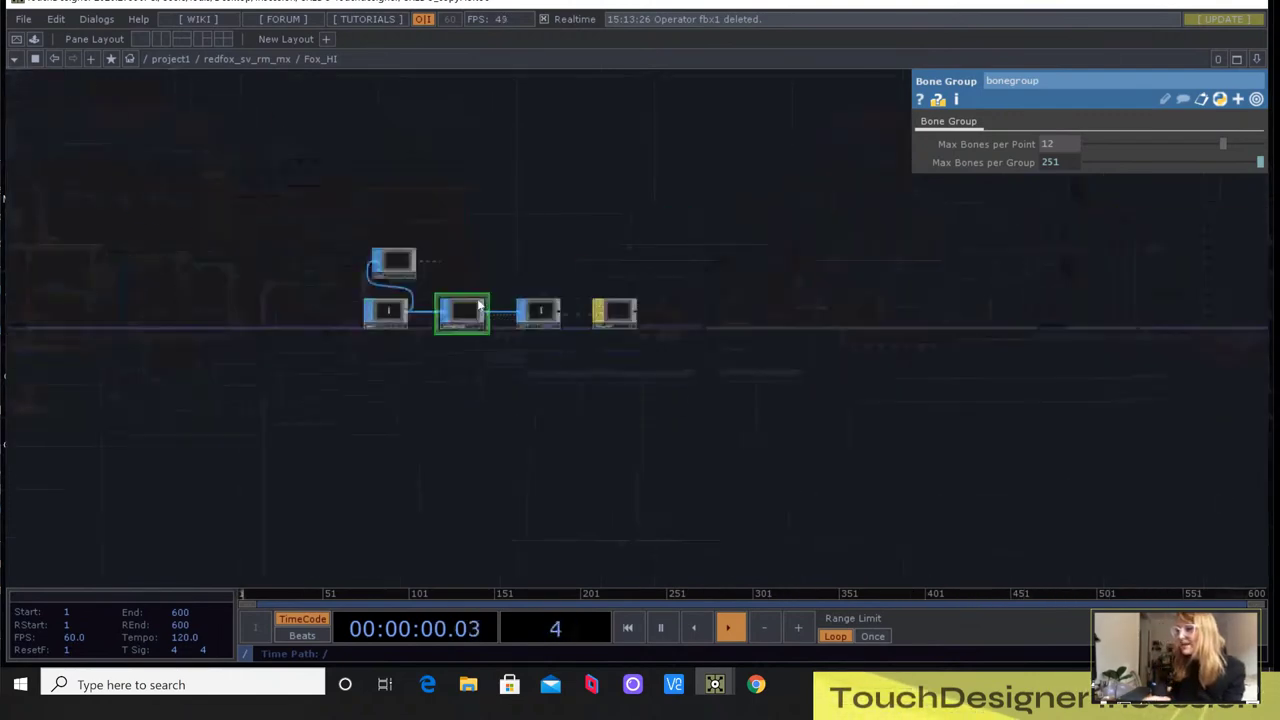
Go up to the redfox_sv_rm_mx network and examine how Fox_HI connects to out1
scroll(485, 367, down, 5)
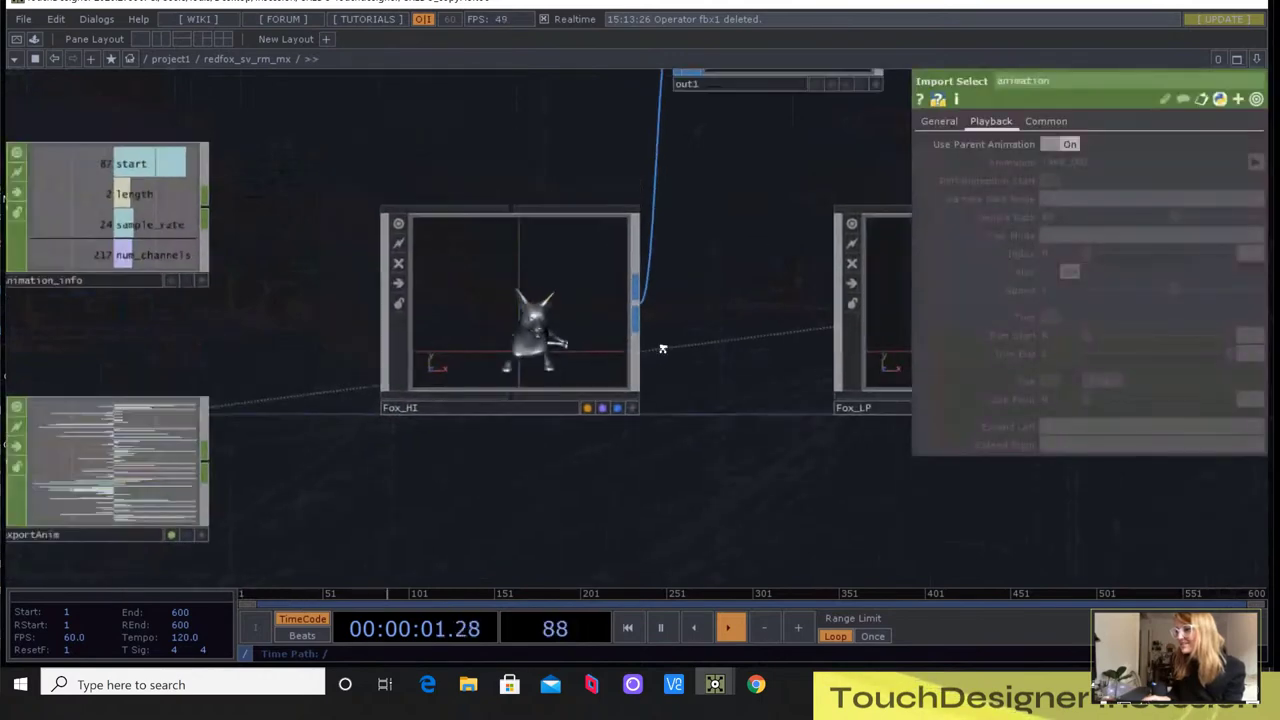
scroll(662, 348, down, 5)
scroll(523, 346, up, 5)
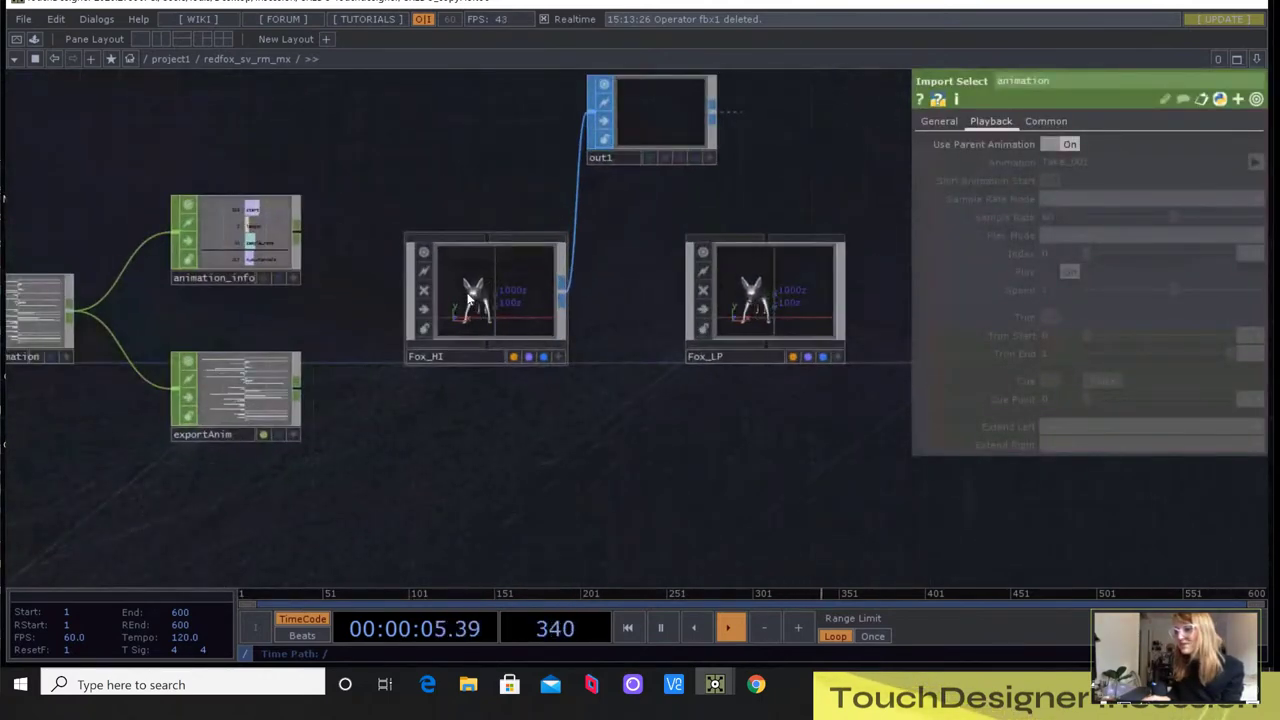
scroll(470, 295, down, 3)
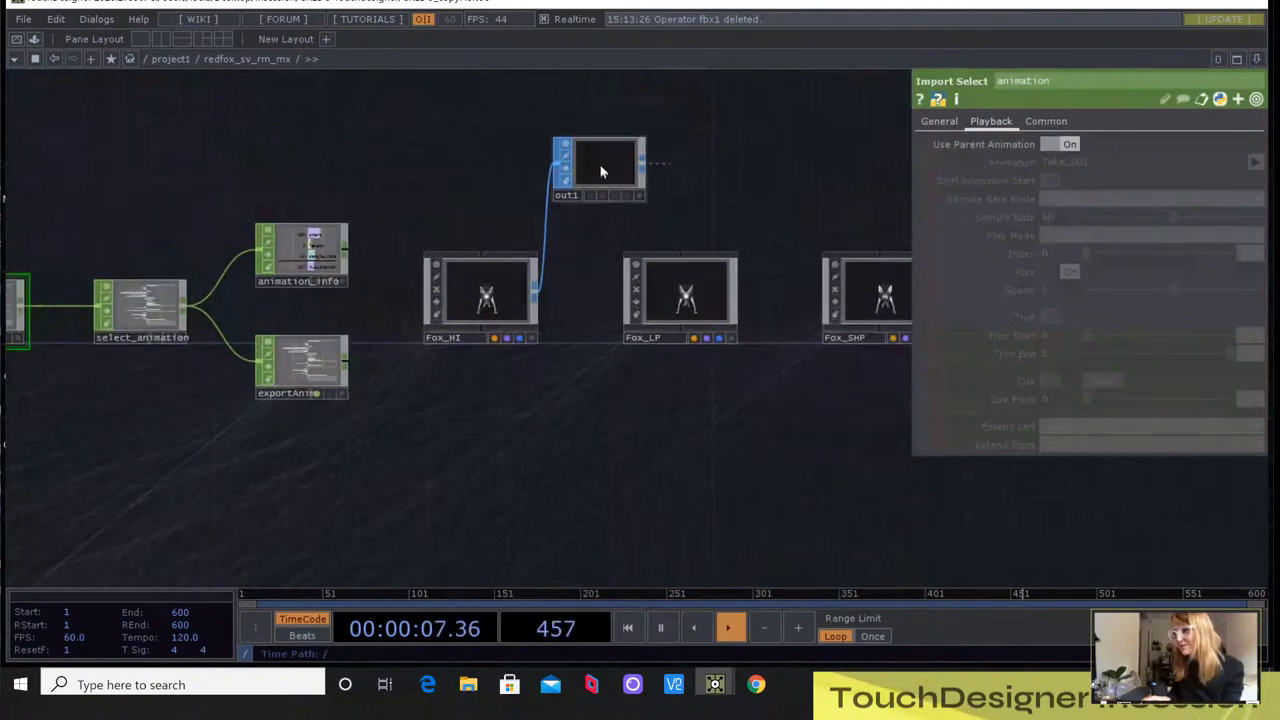
scroll(578, 278, up, 3)
Return to project1 and activate the geo component connected to redfox_sv_rm_mx
scroll(571, 282, down, 10)
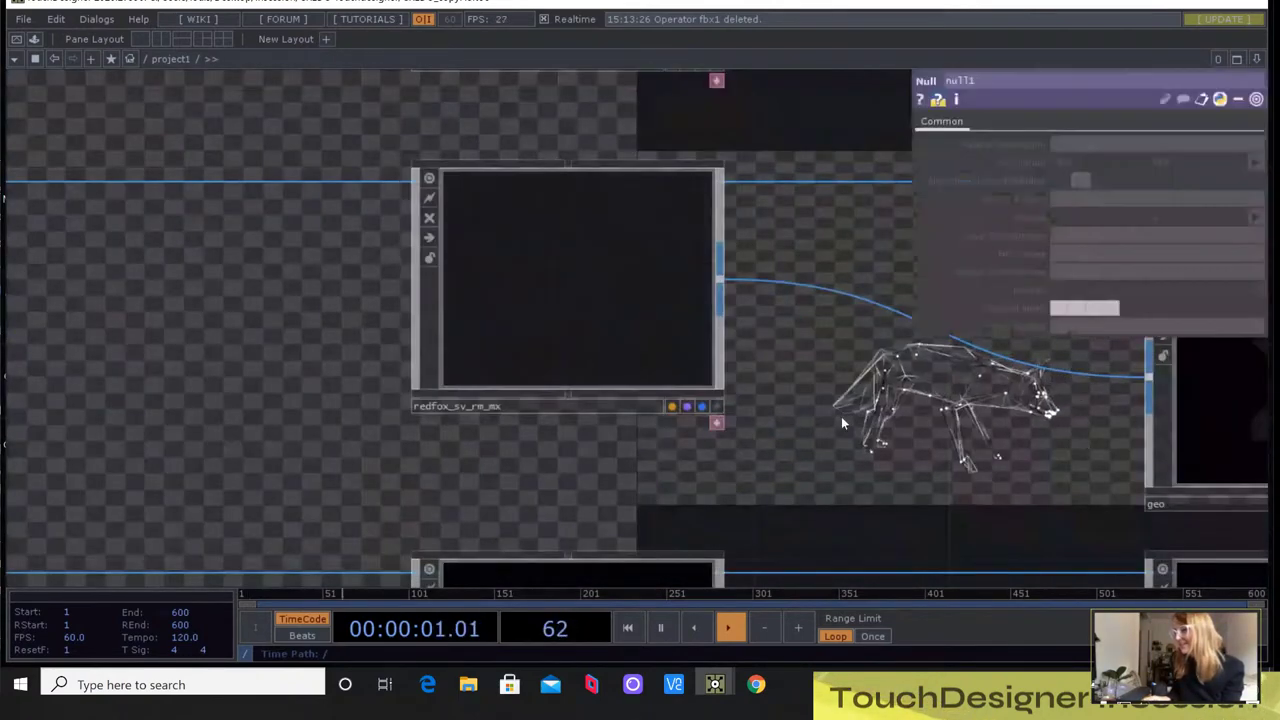
drag(841, 416, 494, 391)
scroll(600, 388, down, 2)
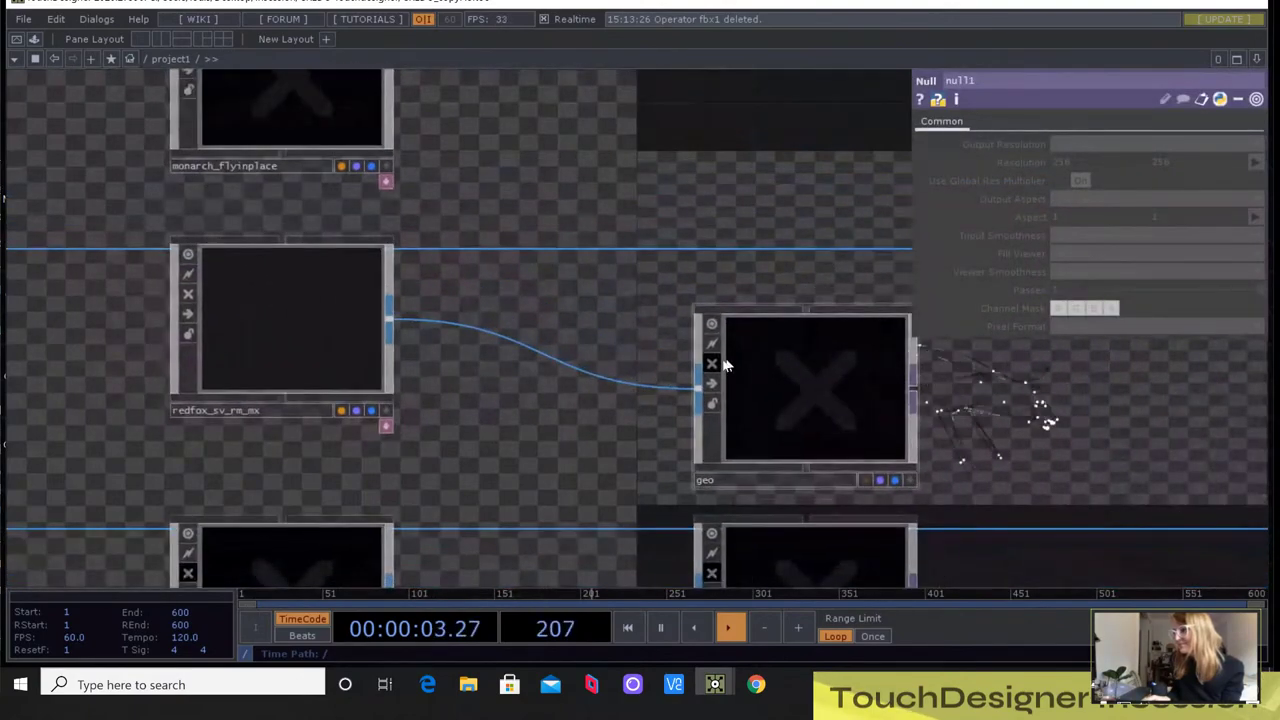
drag(939, 434, 729, 400)
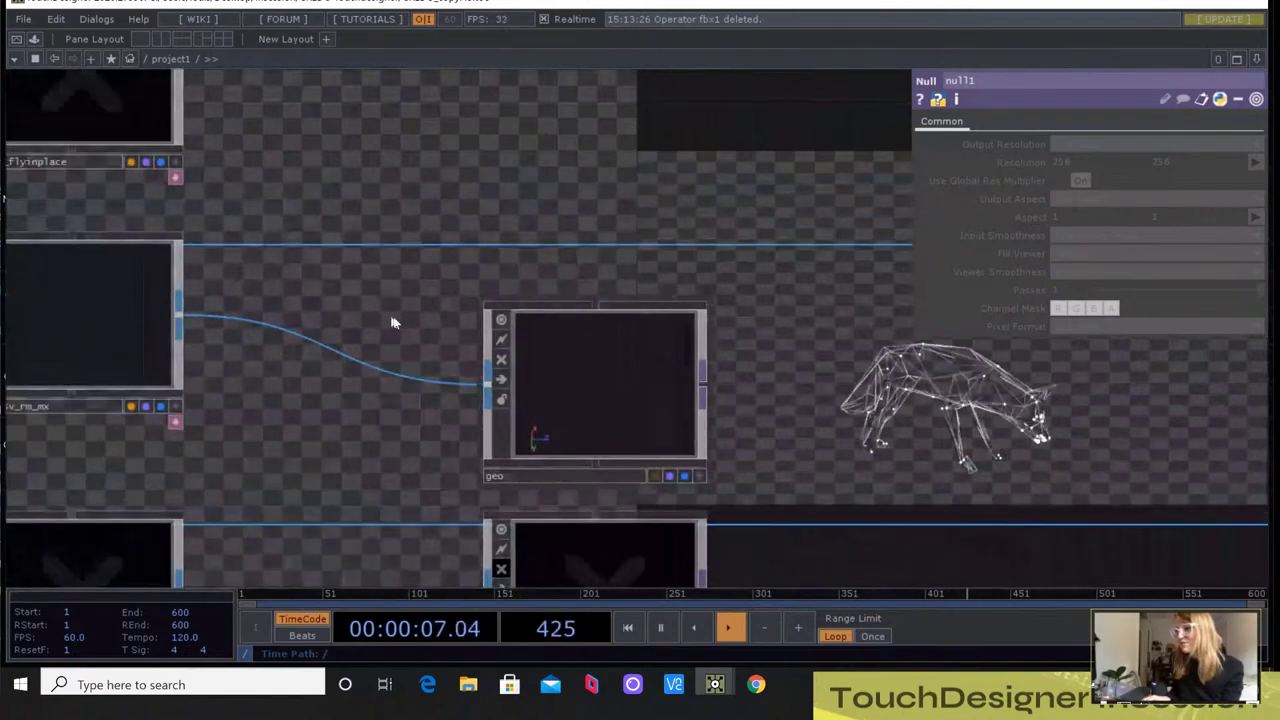
Set the Import Method of the redfox_sv_rm_mx FBX component to Merge with Existing
drag(365, 416, 601, 441)
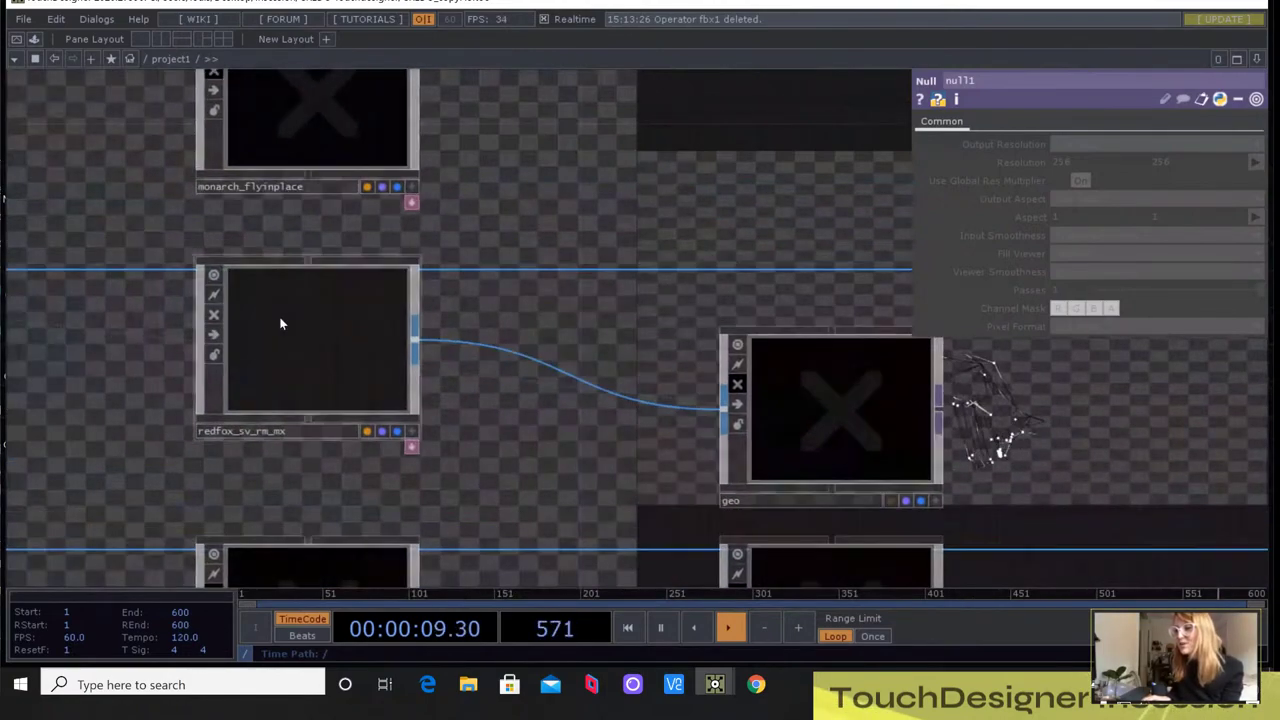
click(294, 320)
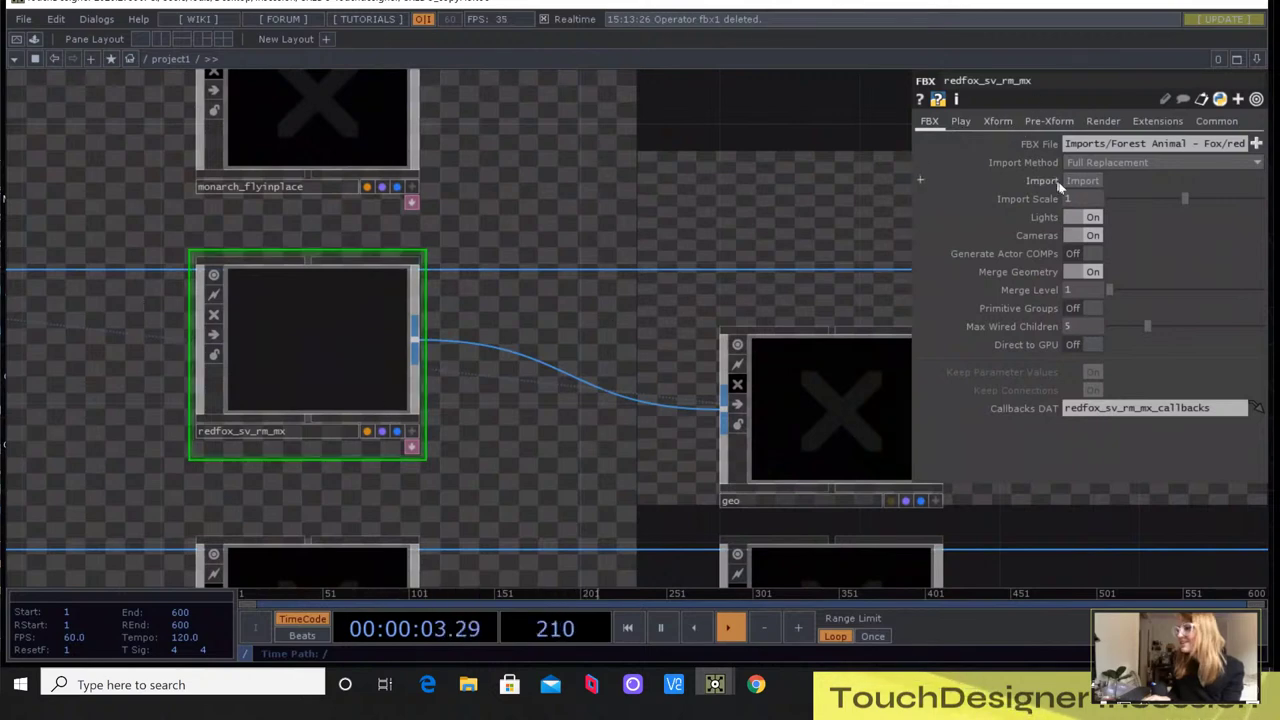
click(1107, 161)
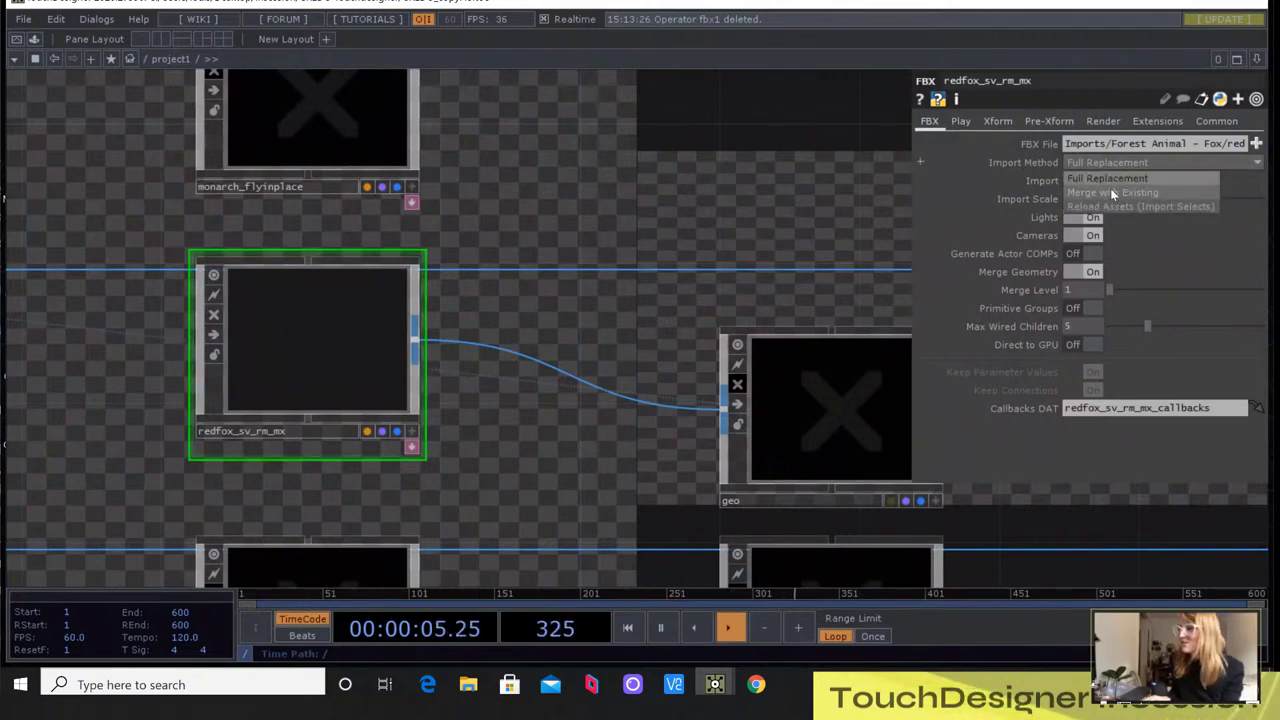
click(1111, 191)
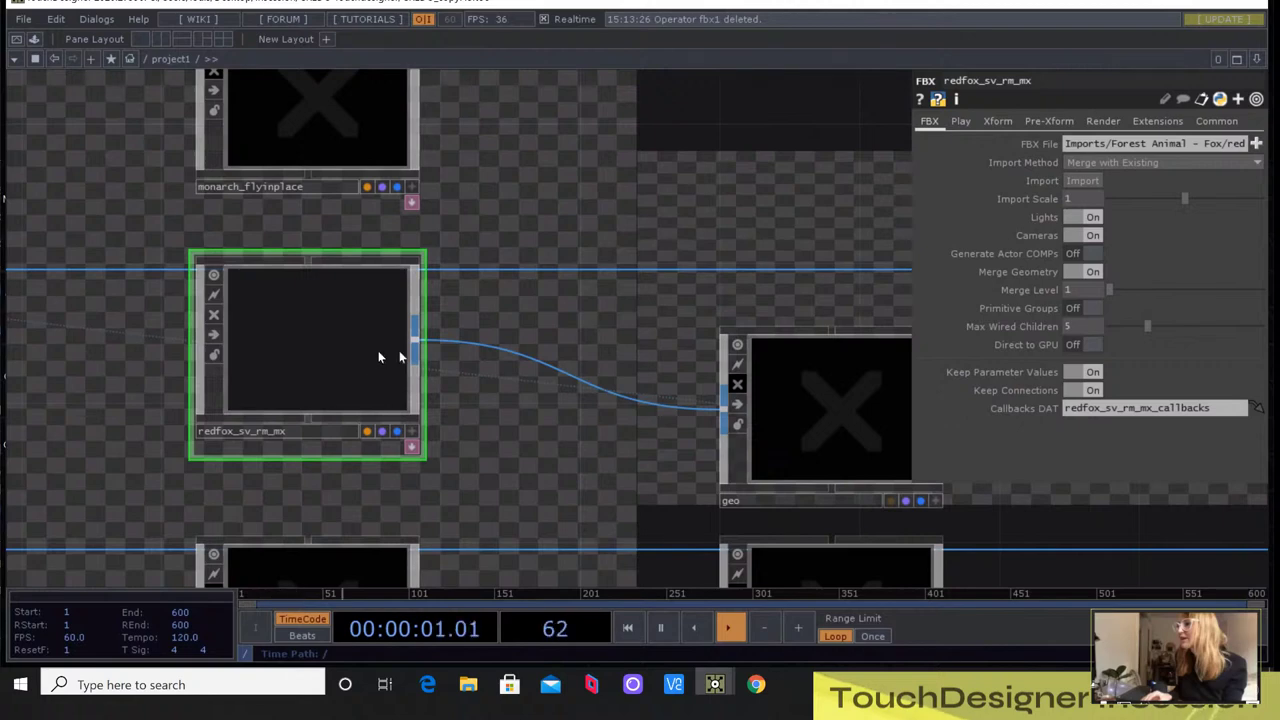
click(1076, 181)
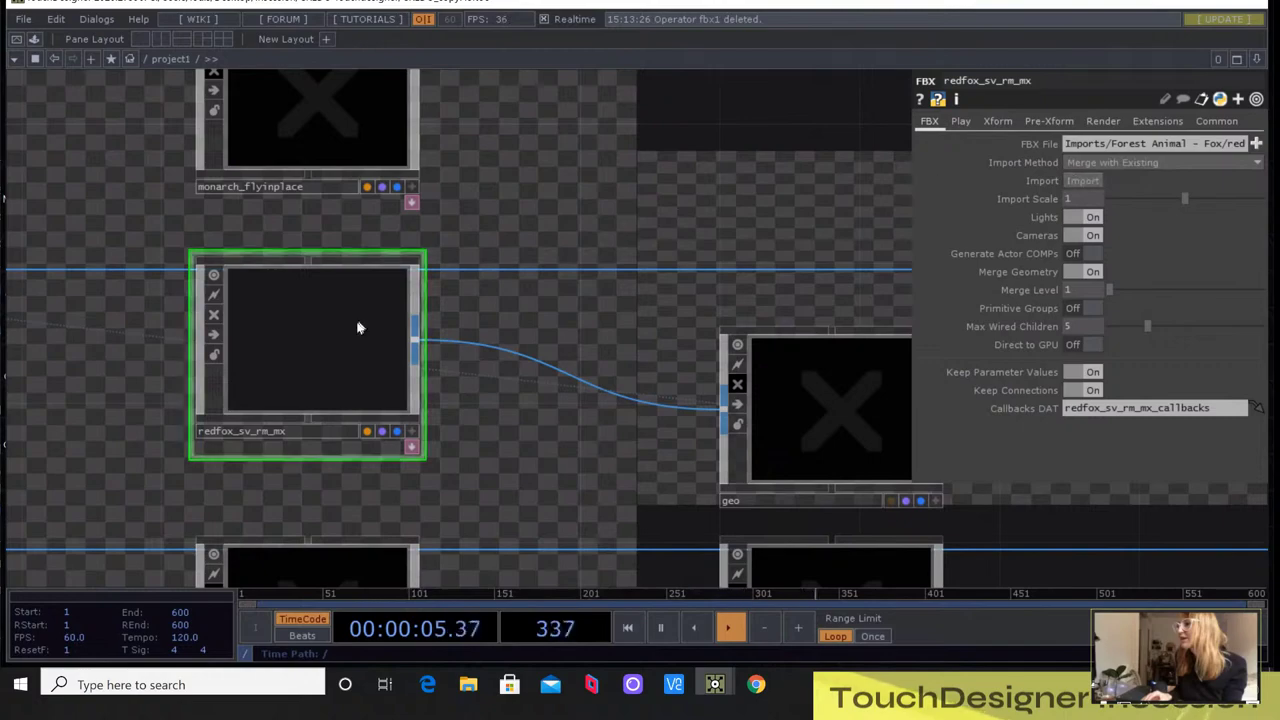
Deactivate the redfox_sv_rm_mx component in the Previous versions group of project1
scroll(369, 320, up, 3)
scroll(347, 328, down, 5)
scroll(347, 328, down, 5)
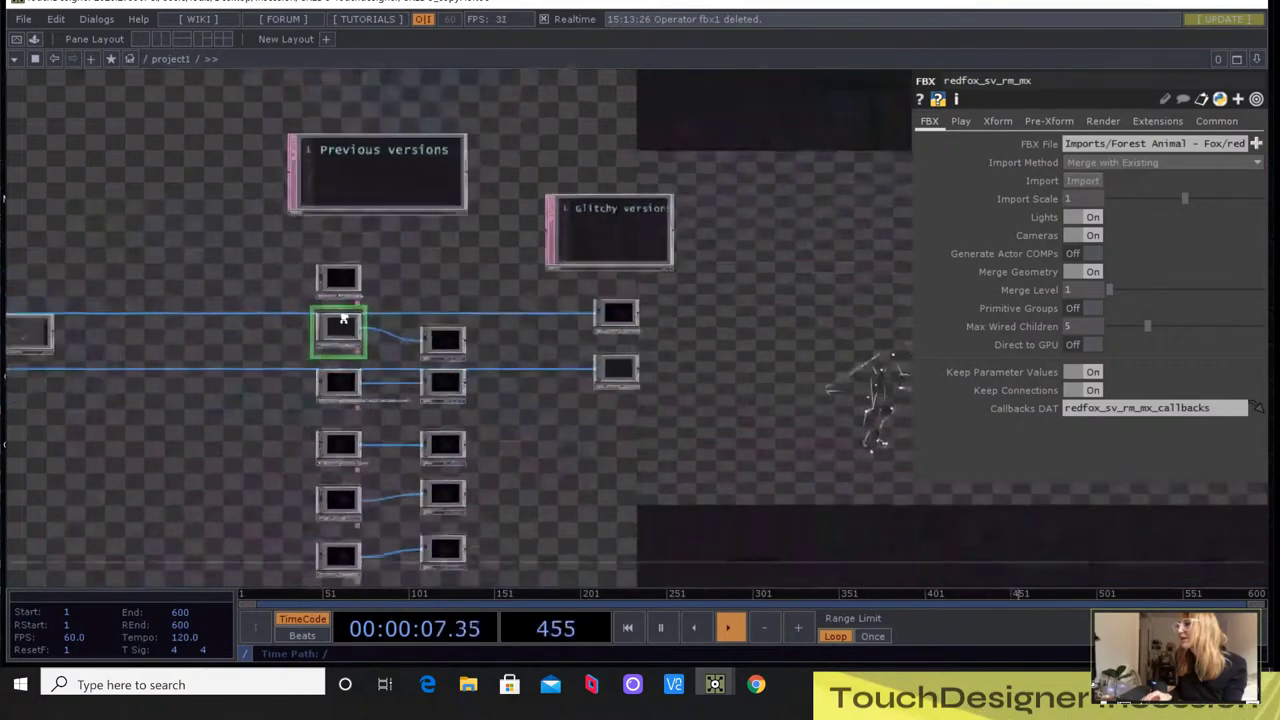
drag(213, 248, 476, 190)
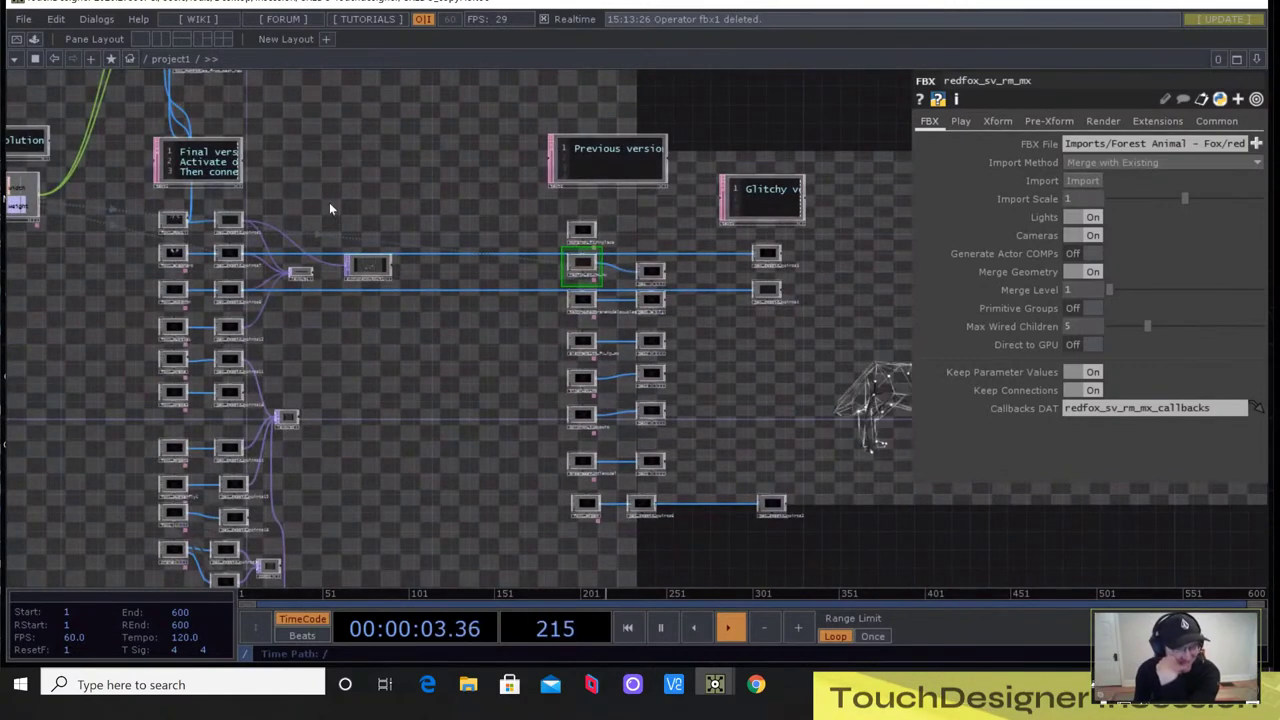
scroll(573, 270, up, 5)
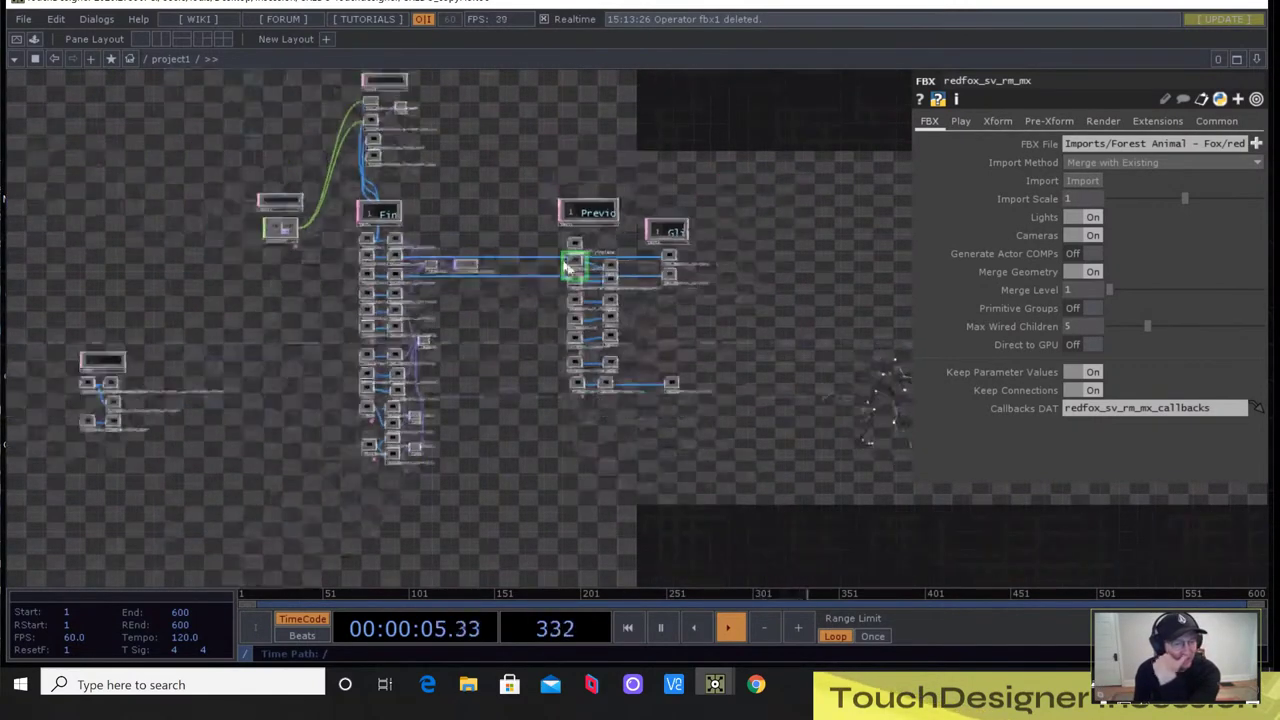
scroll(573, 268, up, 4)
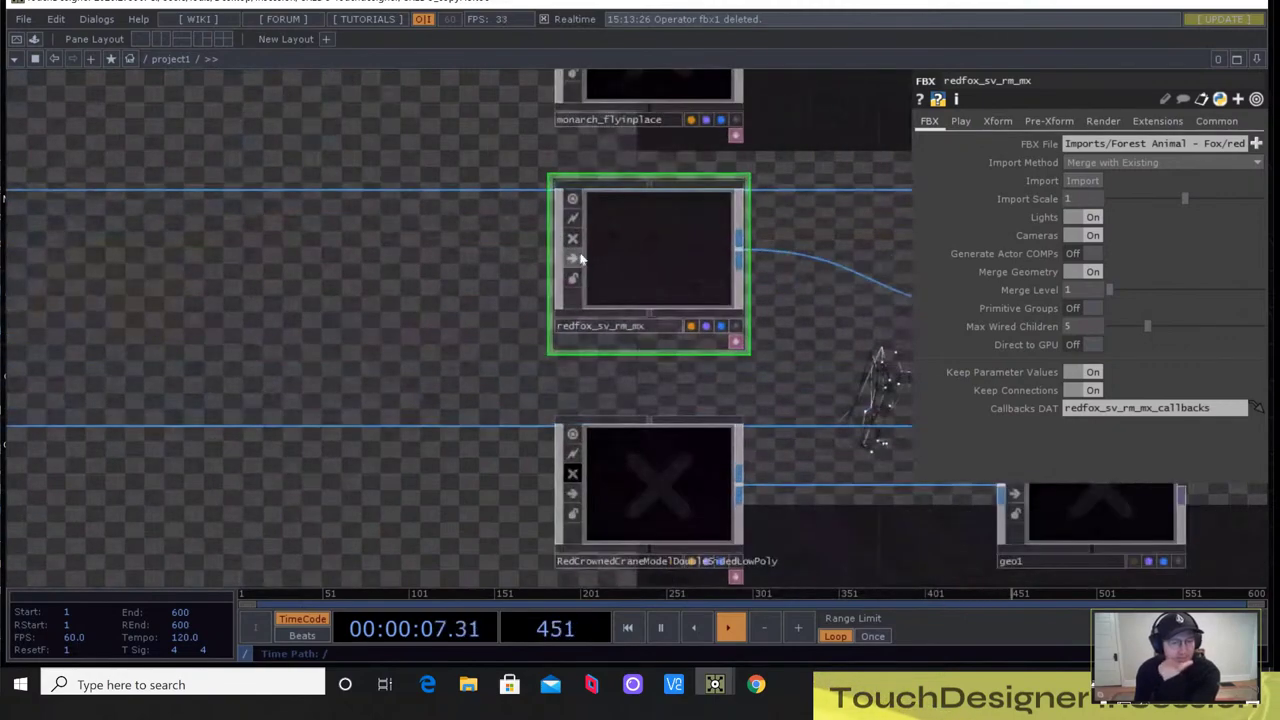
click(572, 239)
scroll(283, 294, down, 6)
scroll(256, 296, down, 5)
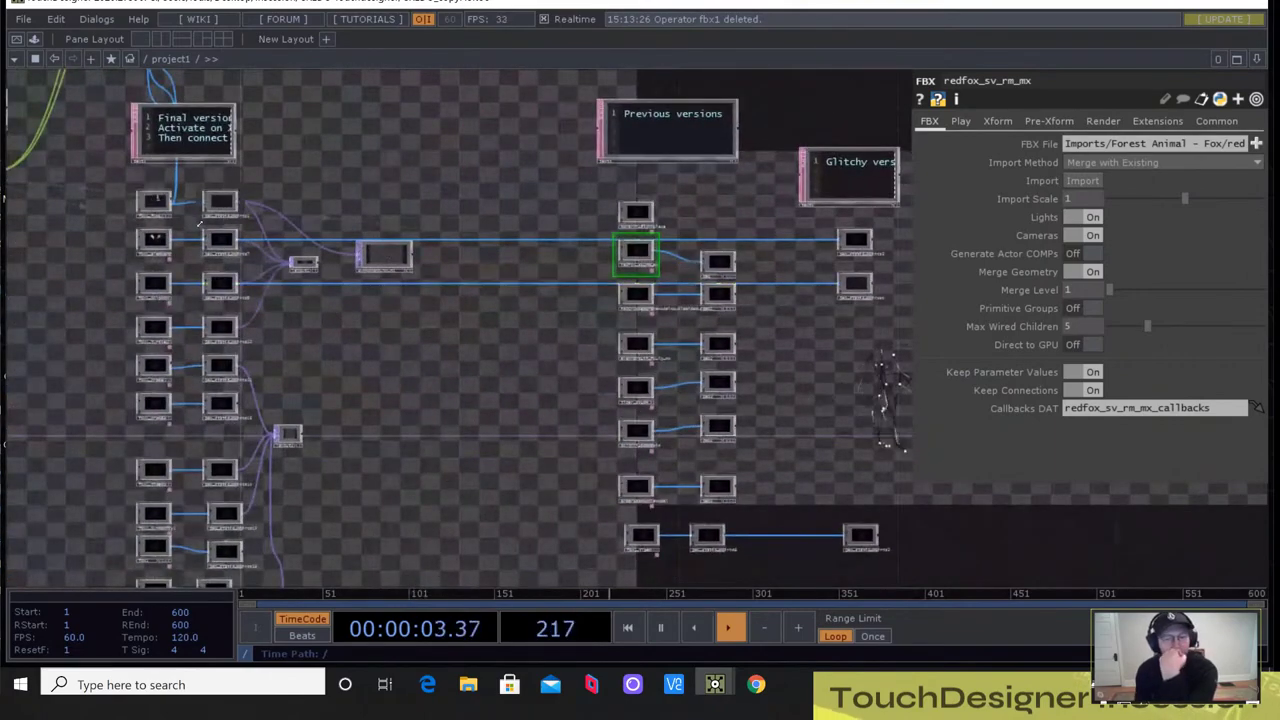
Turn off the background display of null1 beside the Store these components
scroll(200, 222, up, 5)
drag(394, 140, 528, 135)
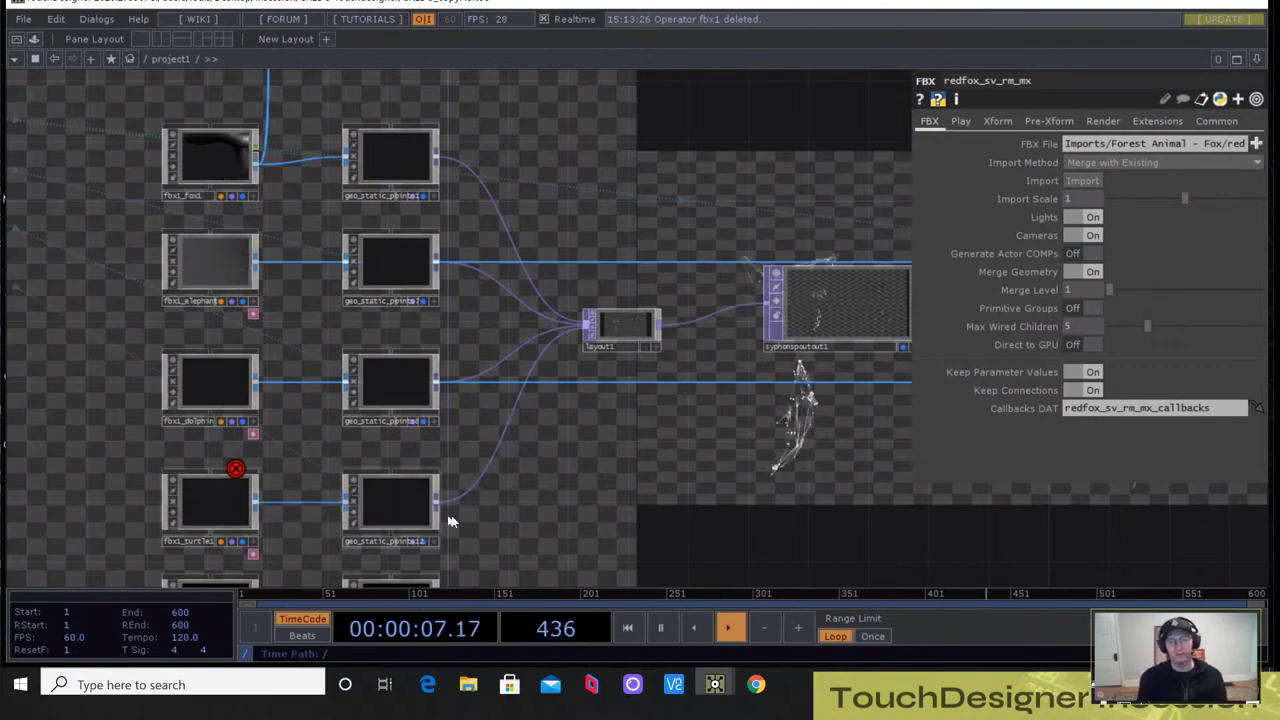
drag(483, 517, 426, 428)
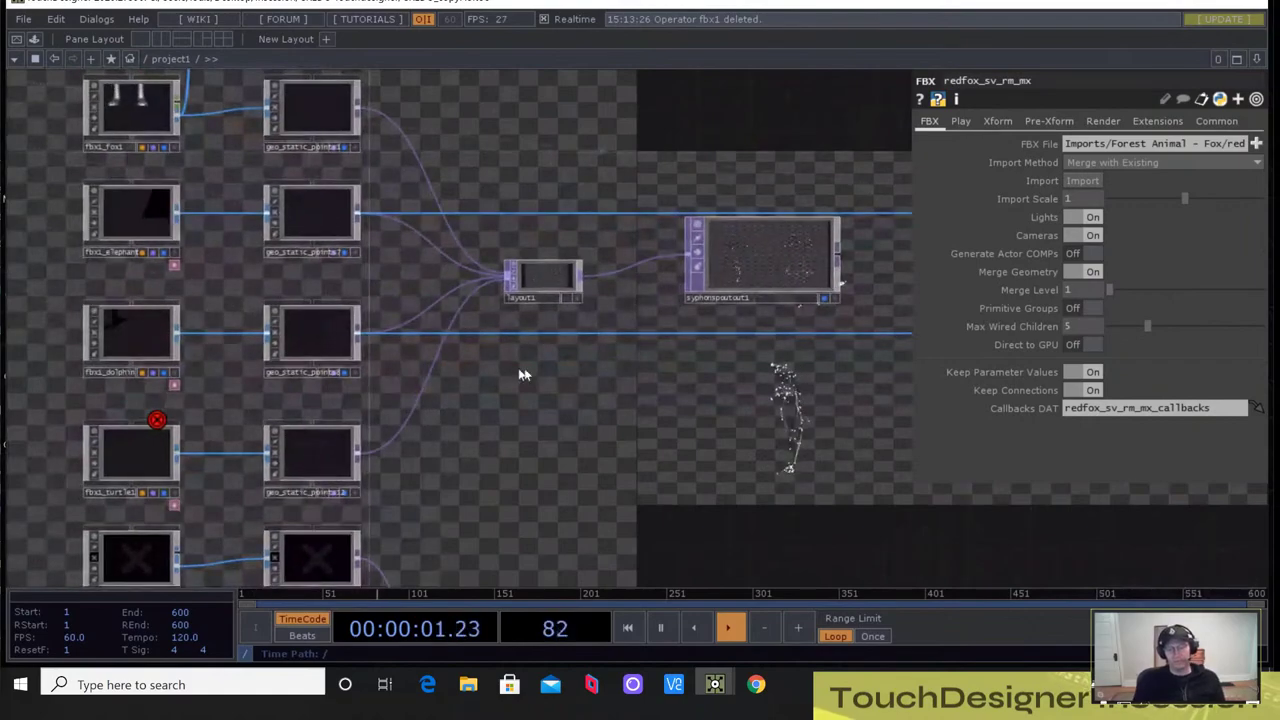
scroll(500, 143, up, 2)
scroll(506, 180, down, 5)
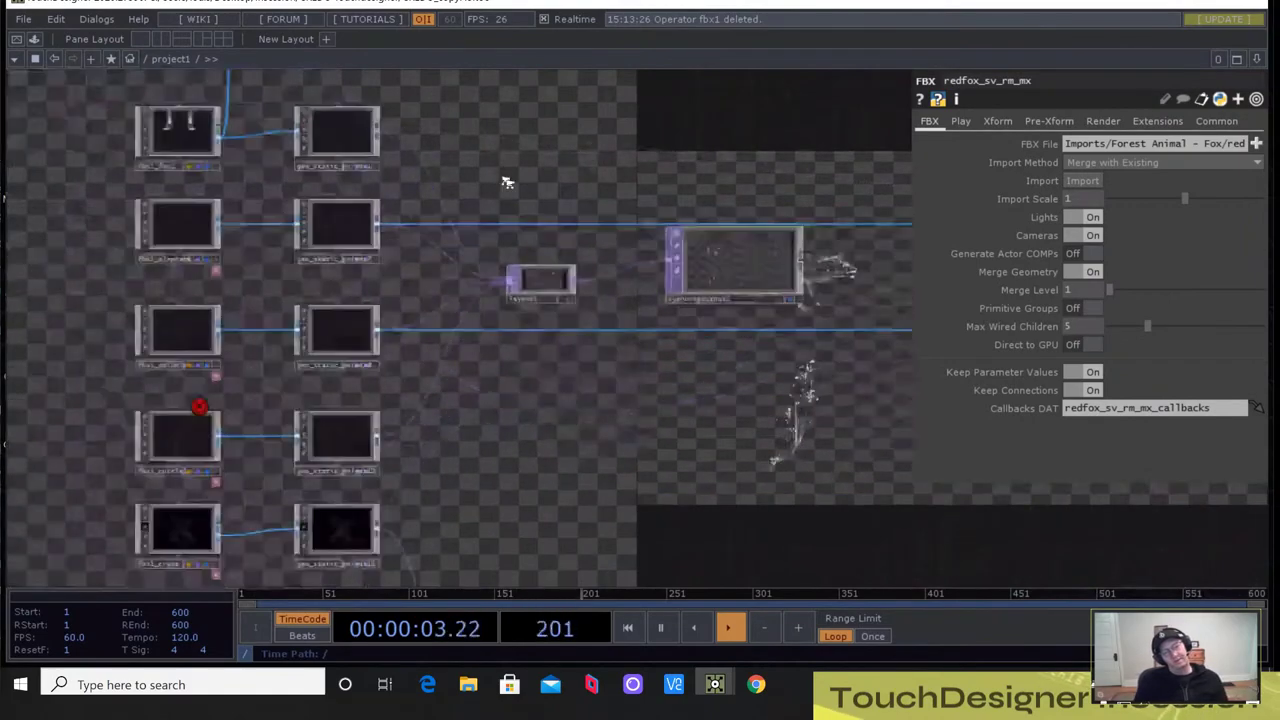
drag(530, 133, 455, 395)
scroll(341, 188, up, 6)
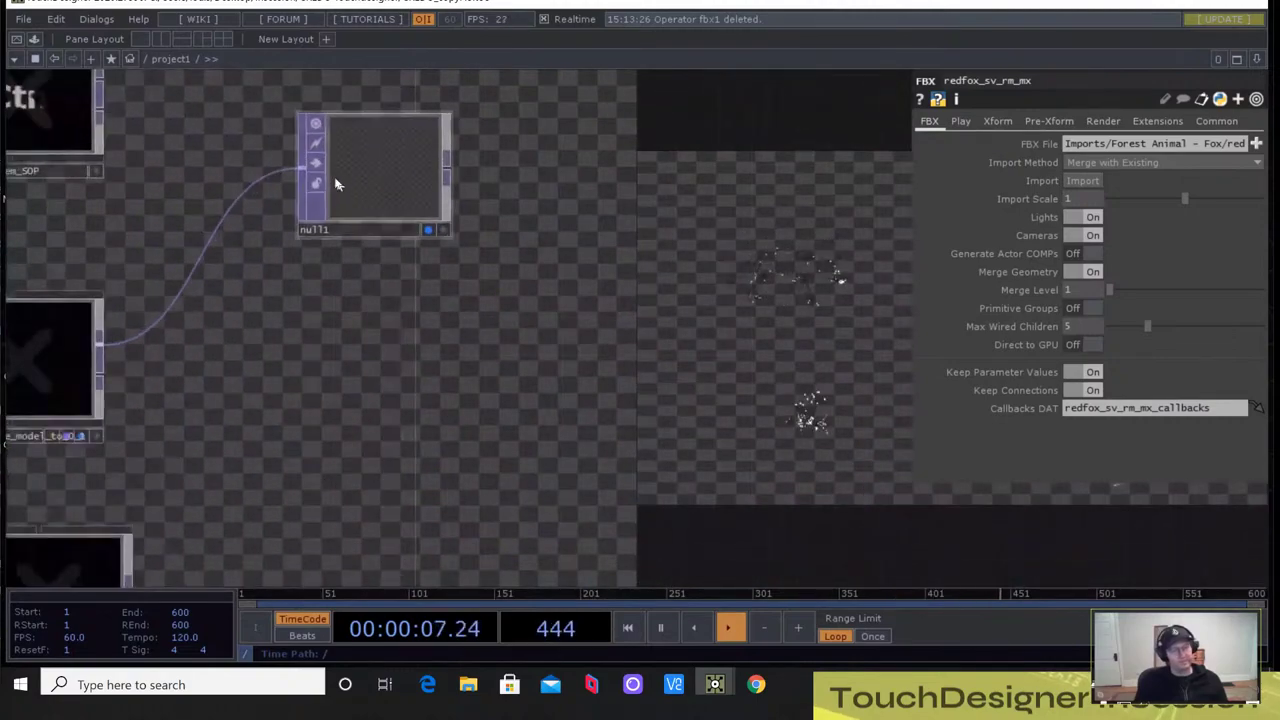
click(431, 229)
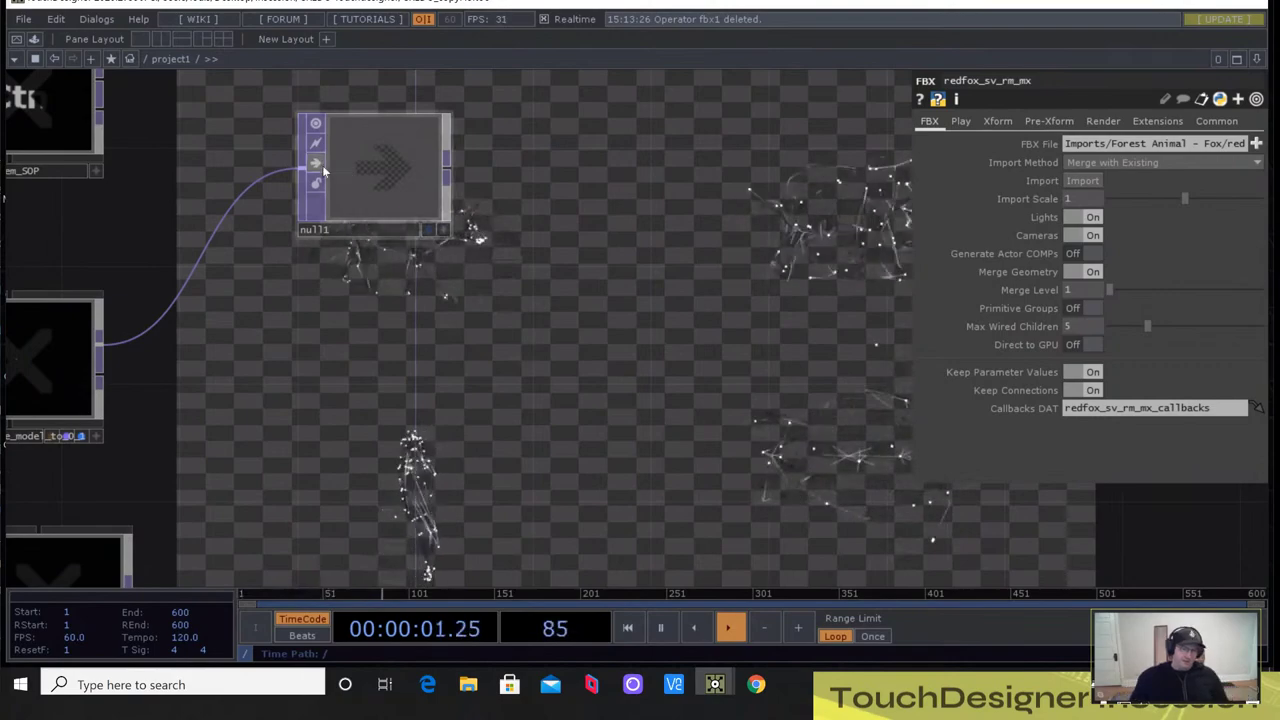
Examine the Final versions group, tracing the fox, elephant and dolphin FBX components through their geo_static_points components to layout1
scroll(543, 343, down, 5)
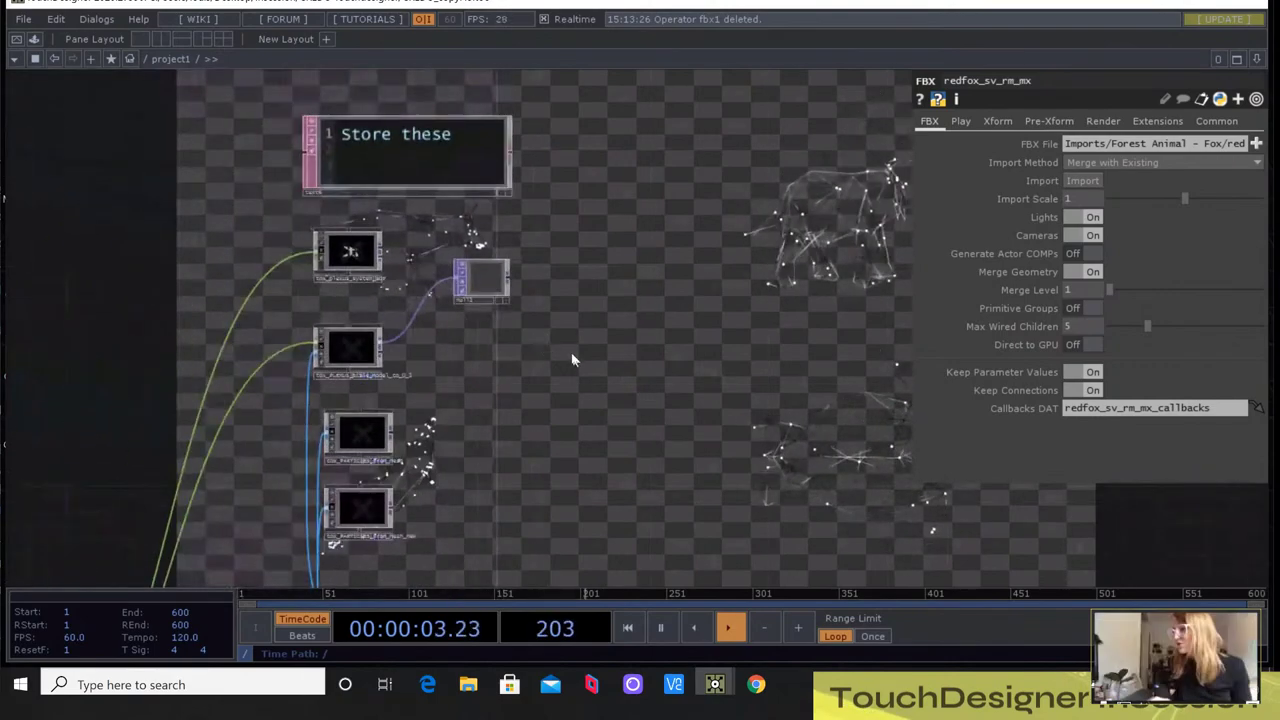
scroll(578, 352, down, 3)
drag(580, 354, 503, 210)
scroll(503, 210, up, 2)
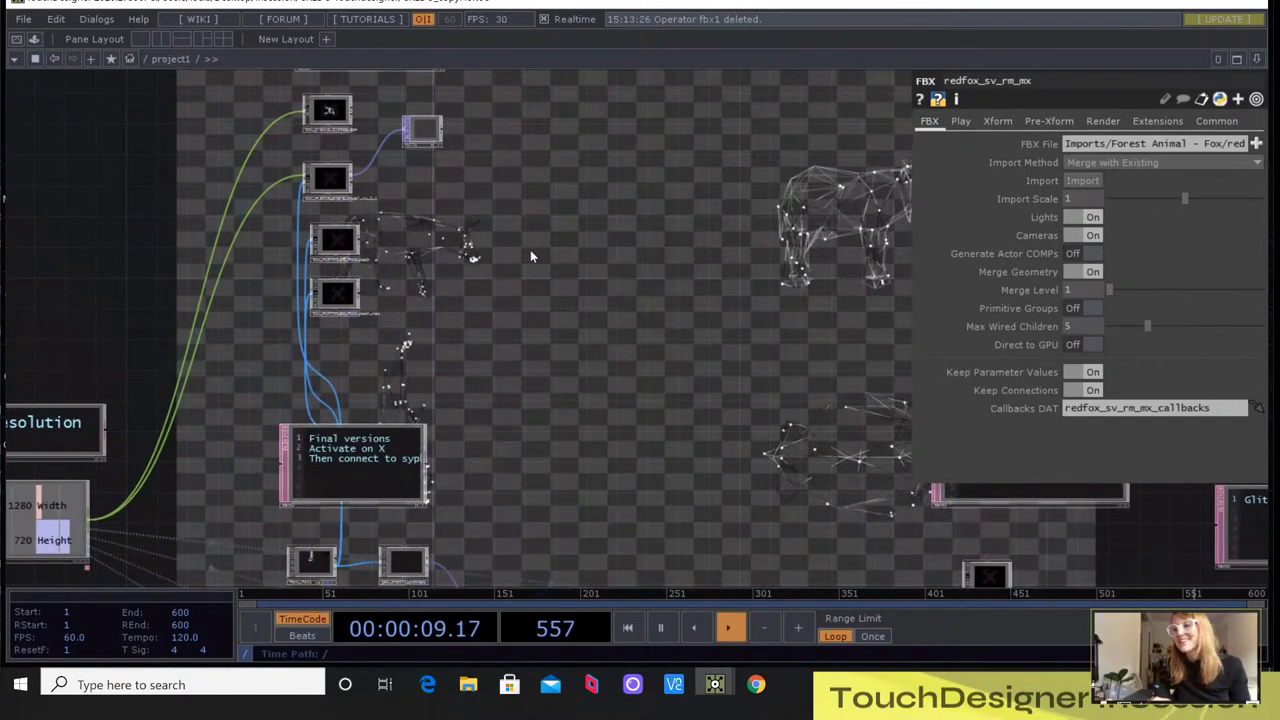
scroll(513, 350, down, 5)
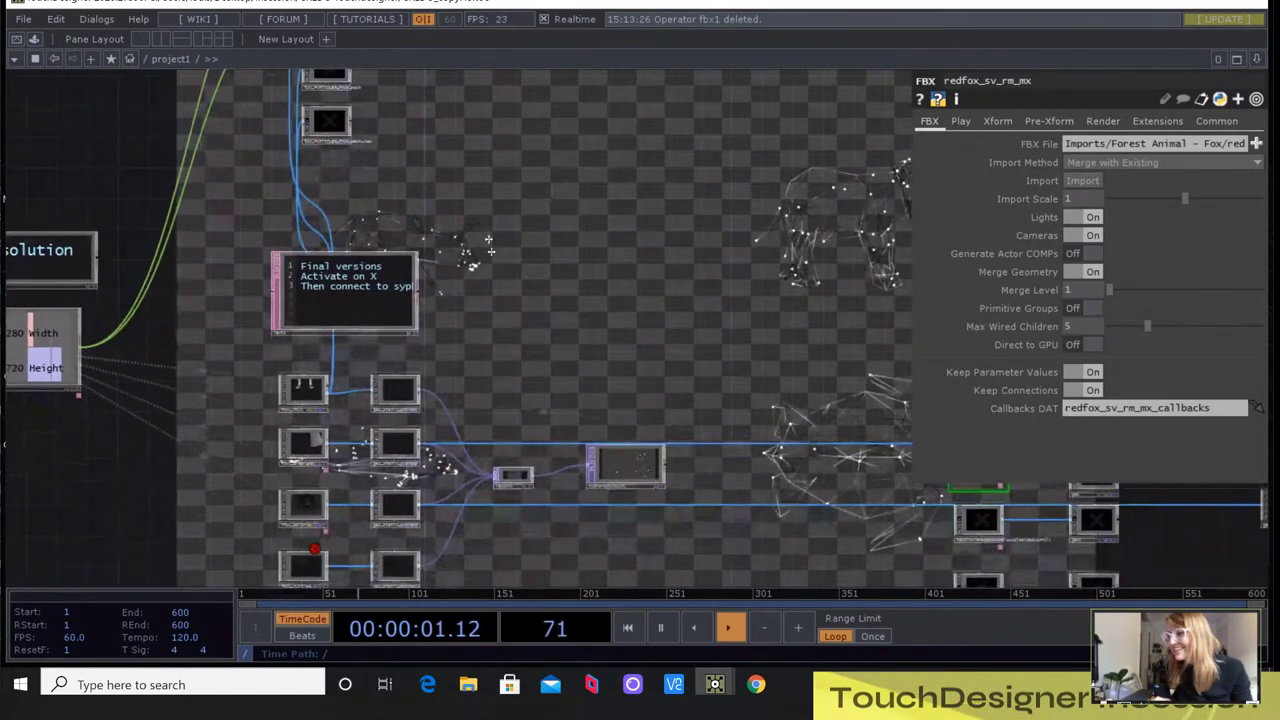
scroll(488, 240, down, 5)
scroll(412, 412, up, 3)
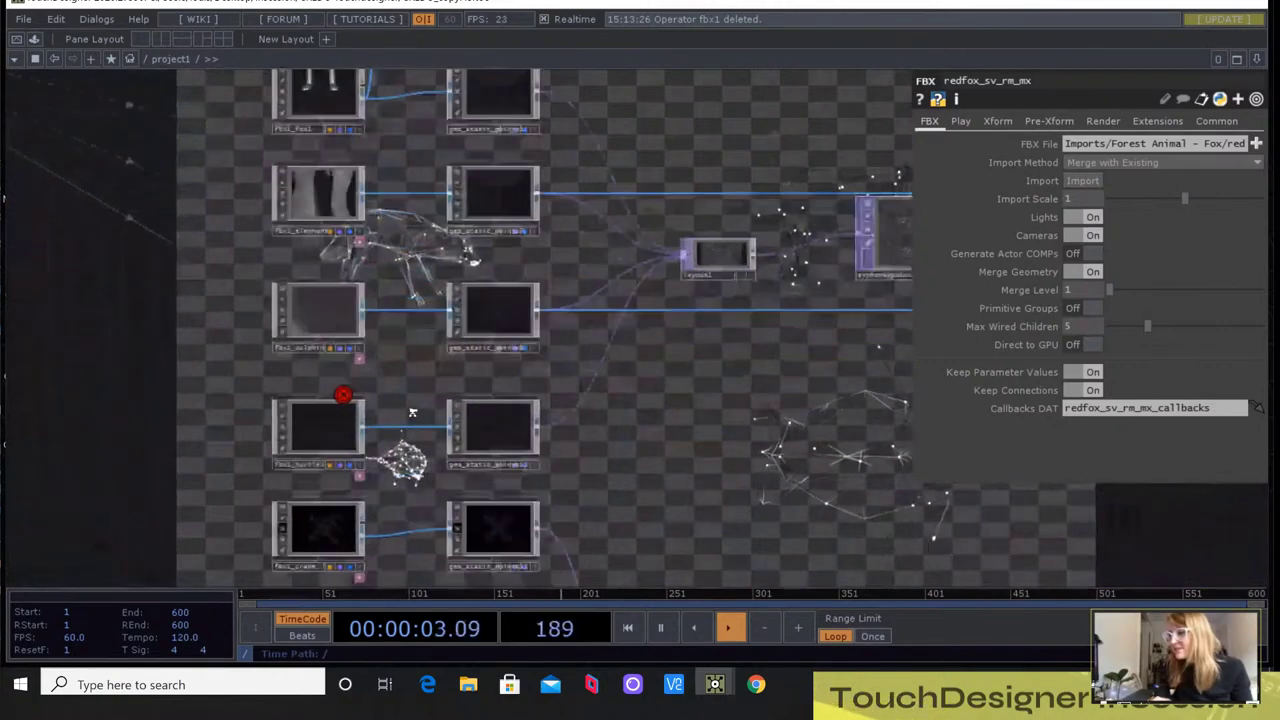
scroll(413, 410, up, 2)
drag(423, 343, 456, 539)
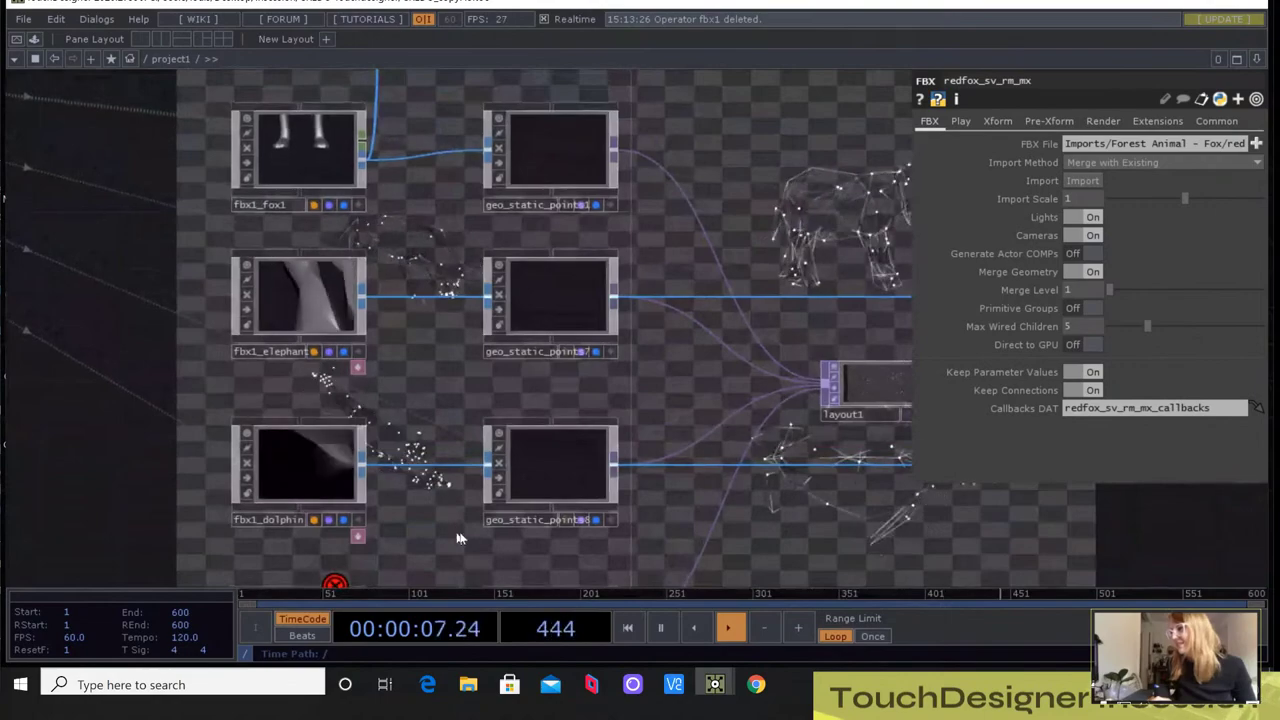
drag(405, 359, 397, 392)
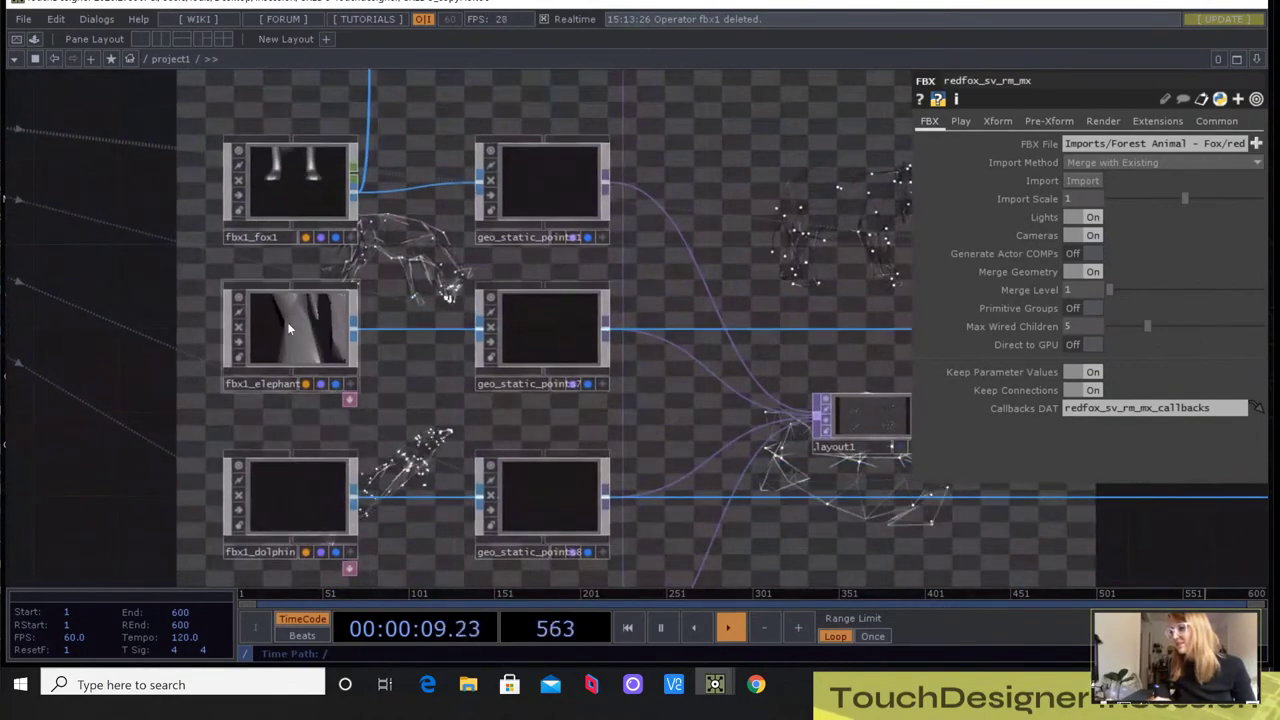
Hide the parameter window to uncover the network around layout1 and syphonspoutout1
drag(679, 243, 336, 308)
key(p)
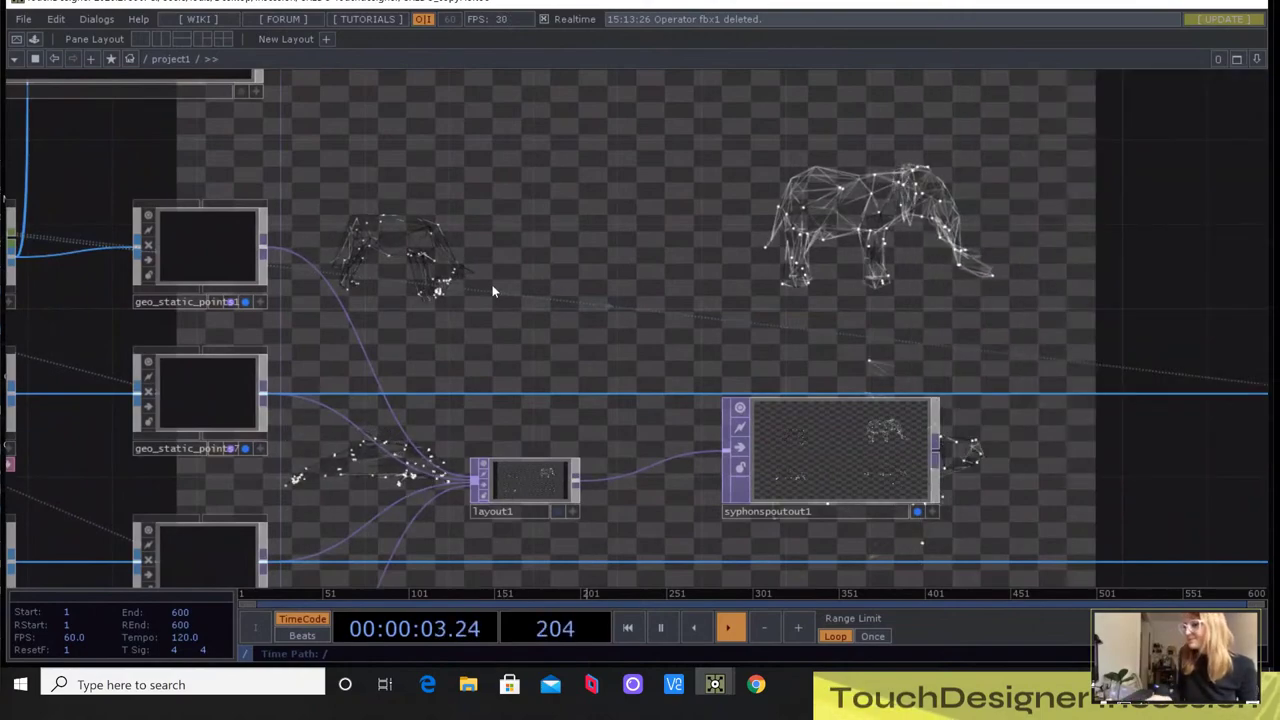
drag(528, 289, 771, 243)
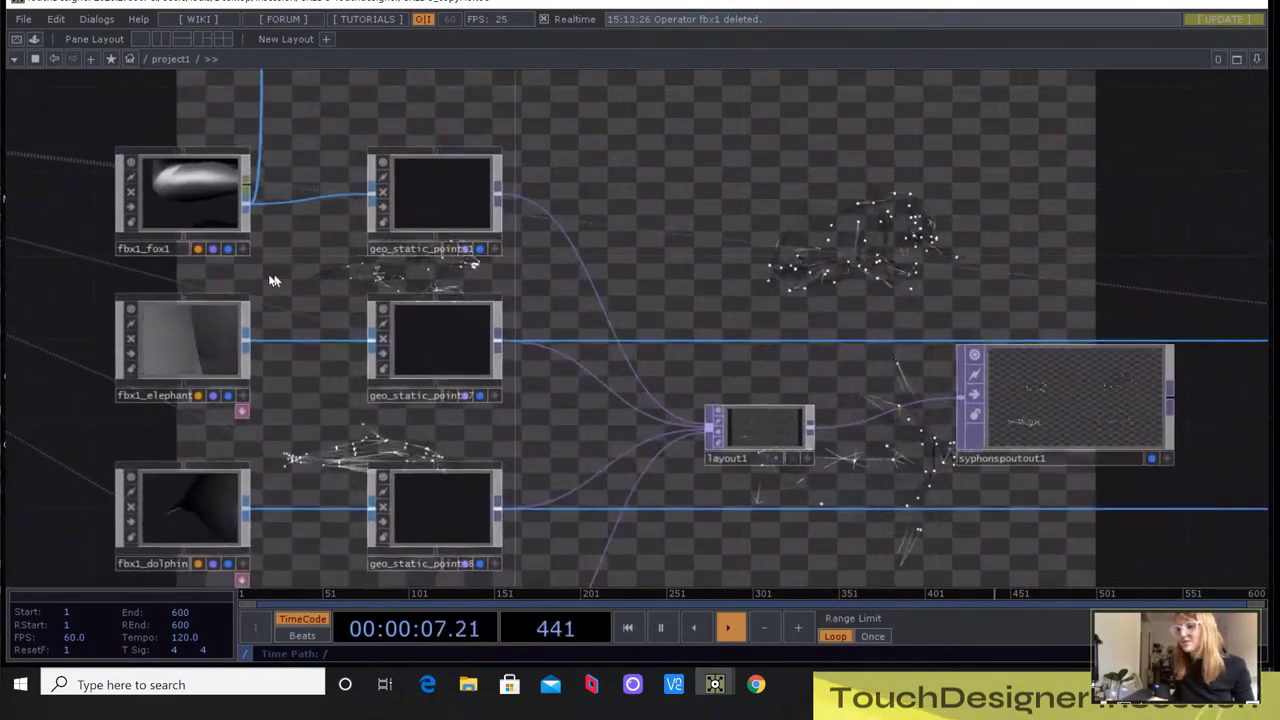
Open the fbx1_elephant network and examine its bone components and animation nodes
scroll(175, 328, down, 5)
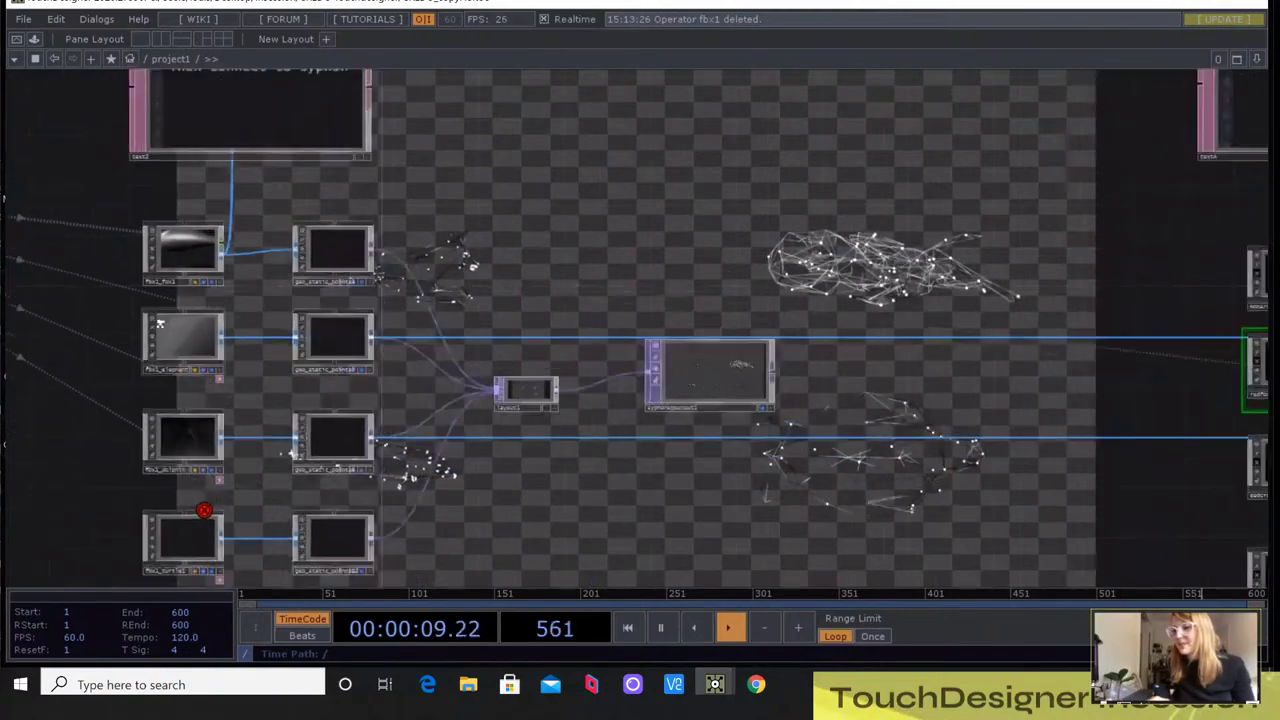
scroll(170, 329, up, 10)
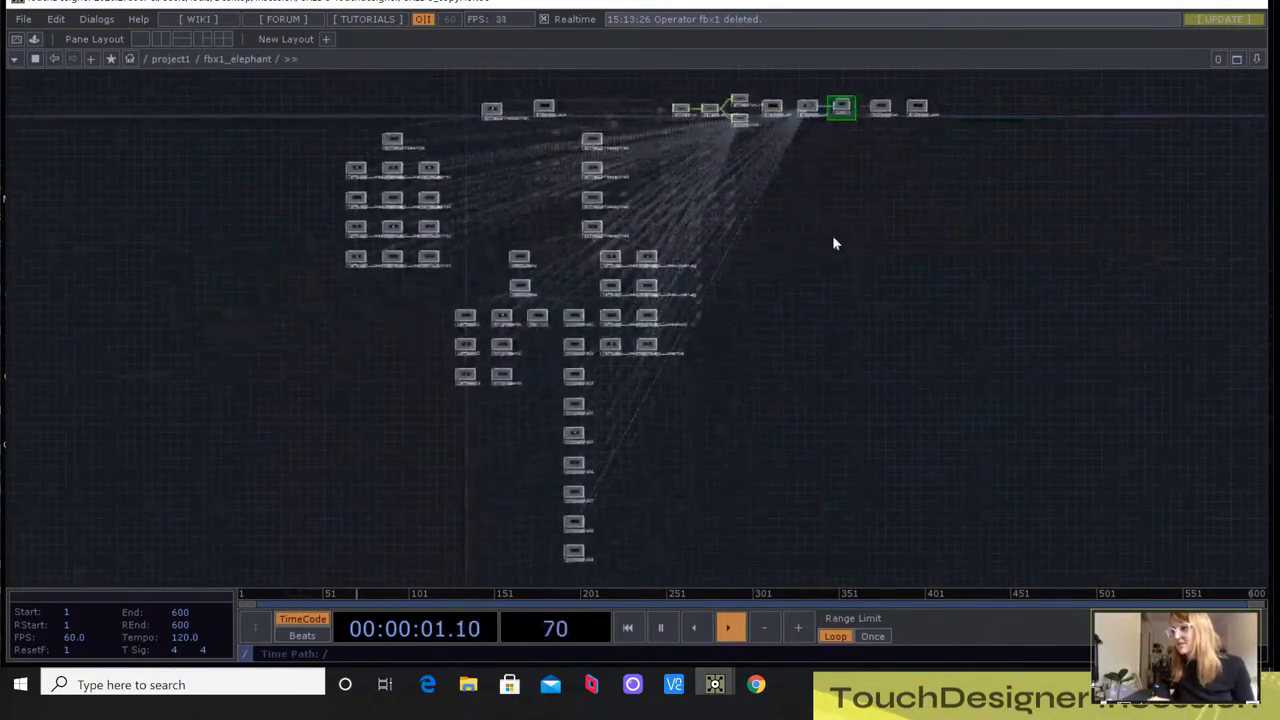
drag(783, 283, 563, 431)
scroll(366, 263, up, 6)
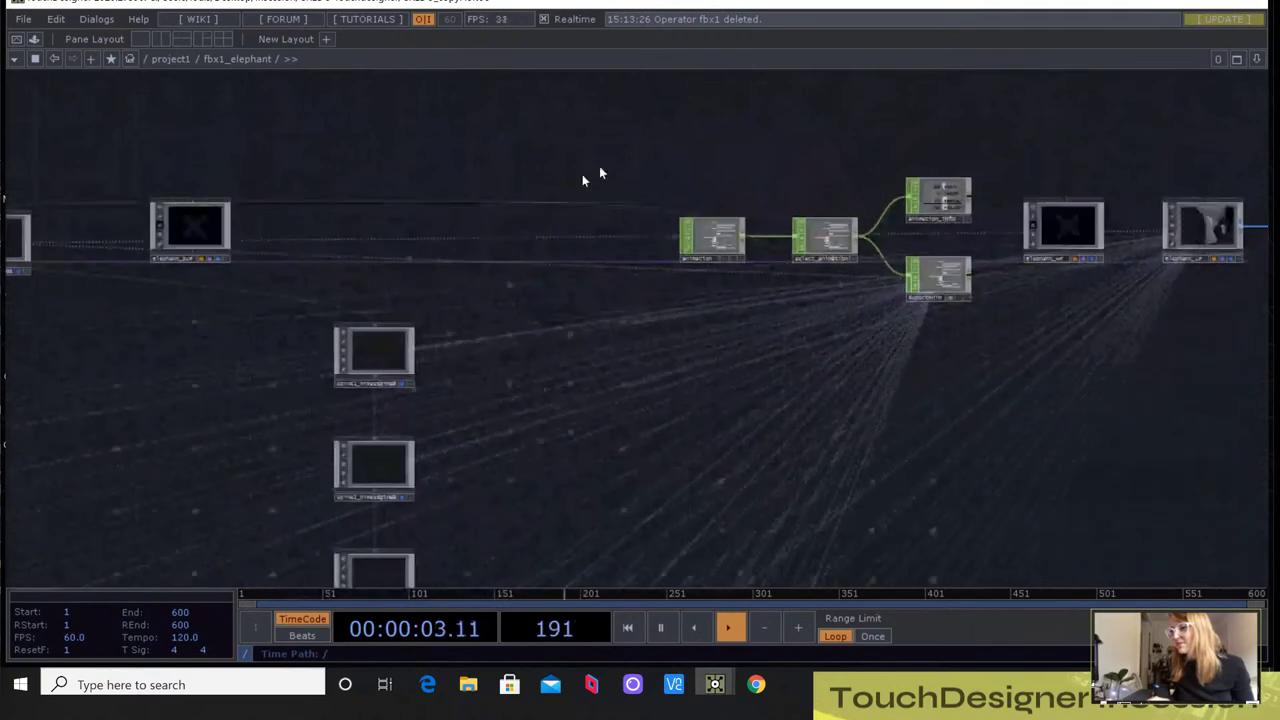
drag(718, 161, 881, 161)
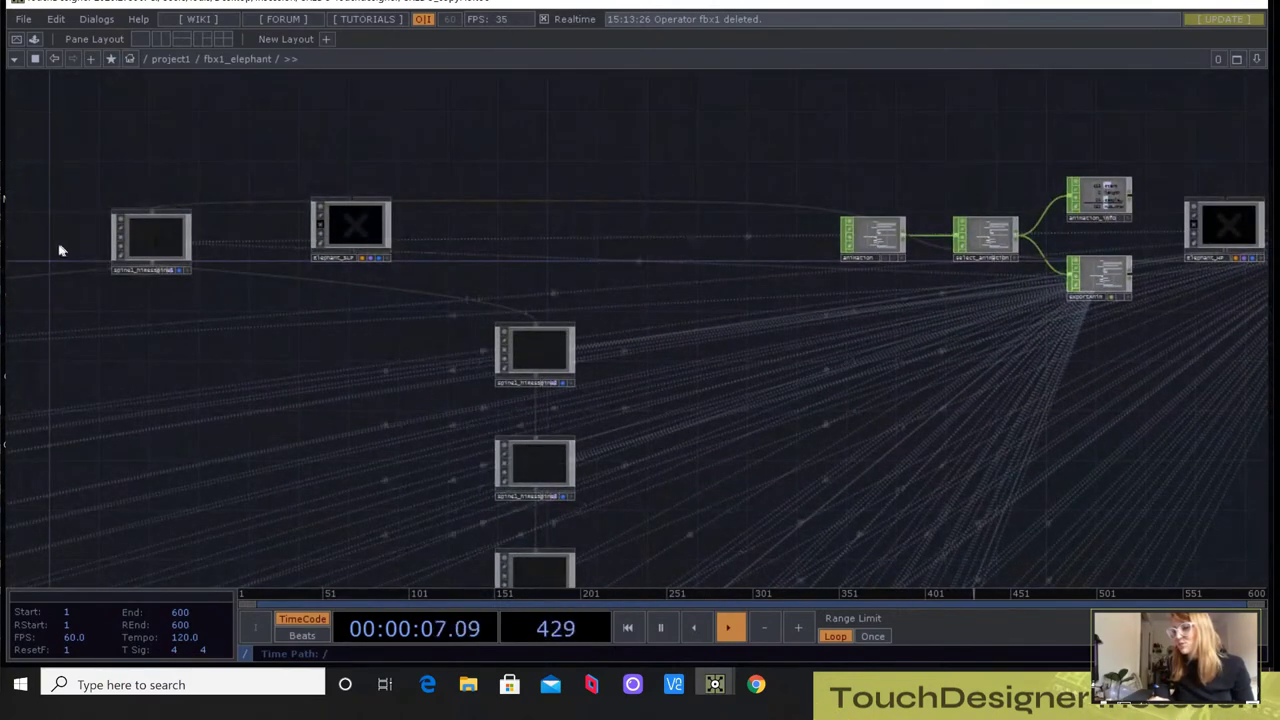
scroll(84, 256, up, 4)
scroll(378, 267, down, 5)
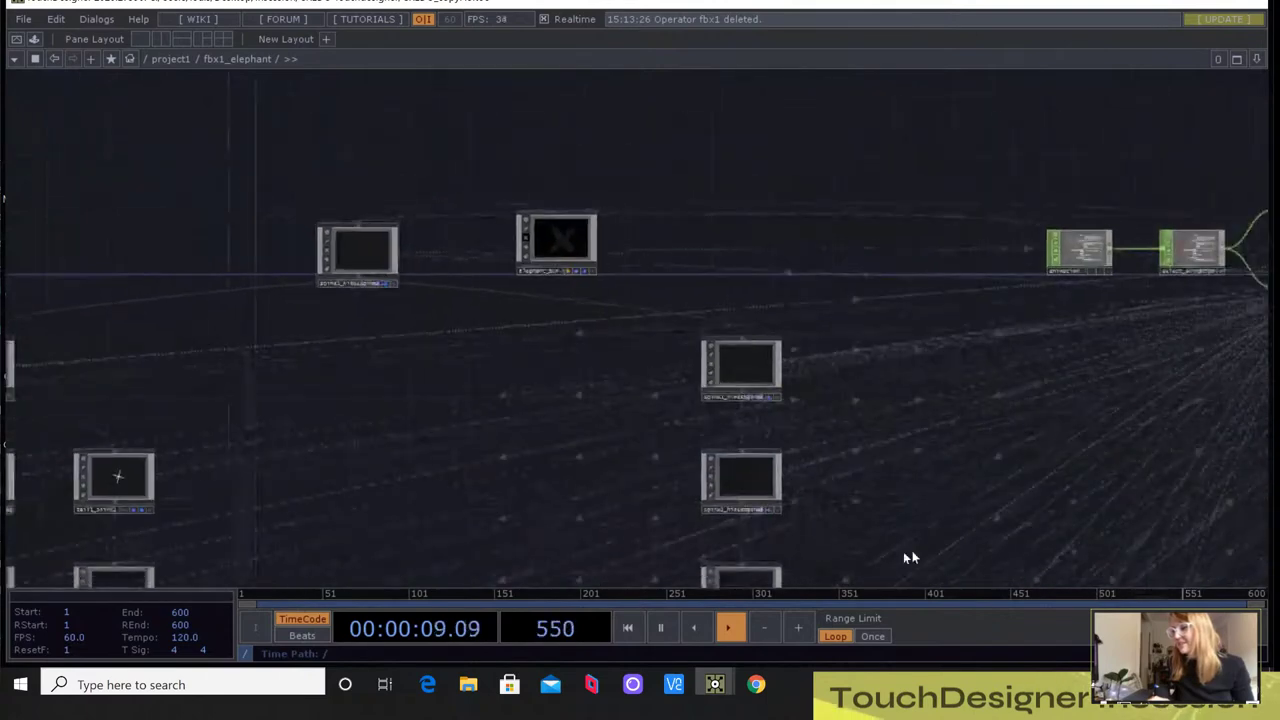
Examine how Elephant_LP connects to out1 and which other elephant components sit beside it
scroll(757, 403, down, 3)
drag(1049, 200, 651, 308)
scroll(715, 300, down, 2)
scroll(710, 285, up, 6)
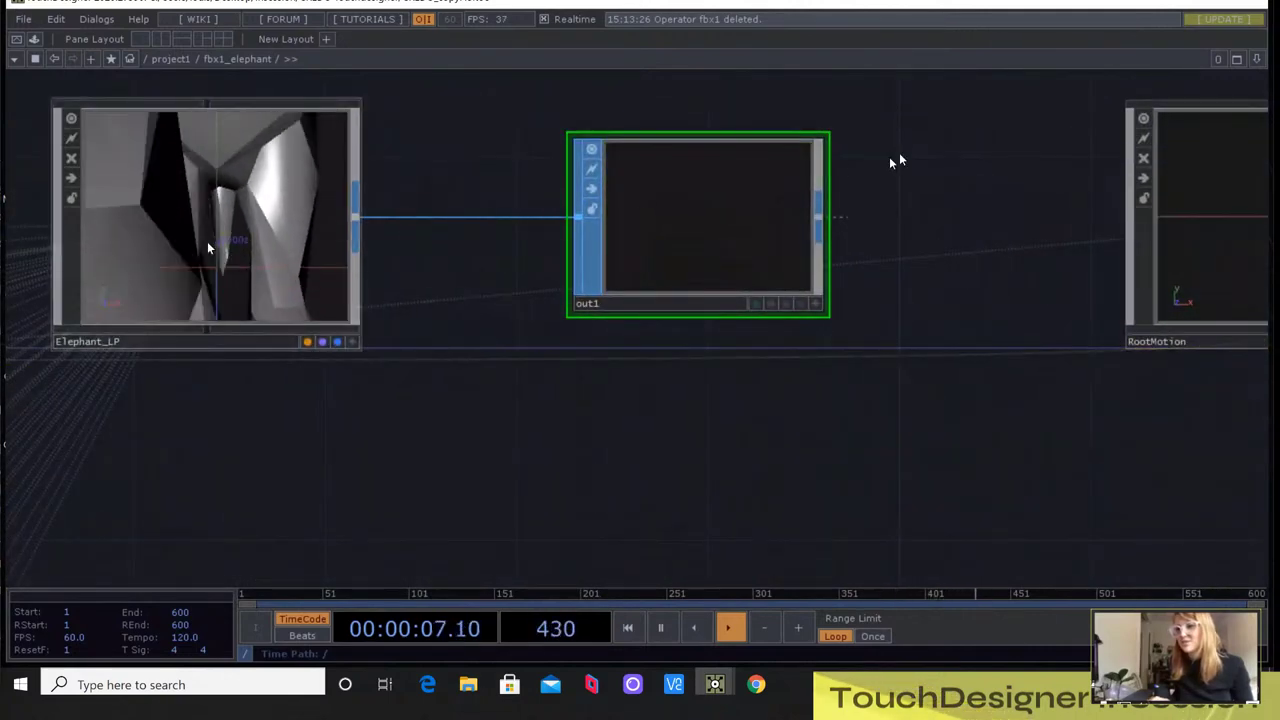
scroll(209, 245, up, 2)
scroll(211, 243, down, 4)
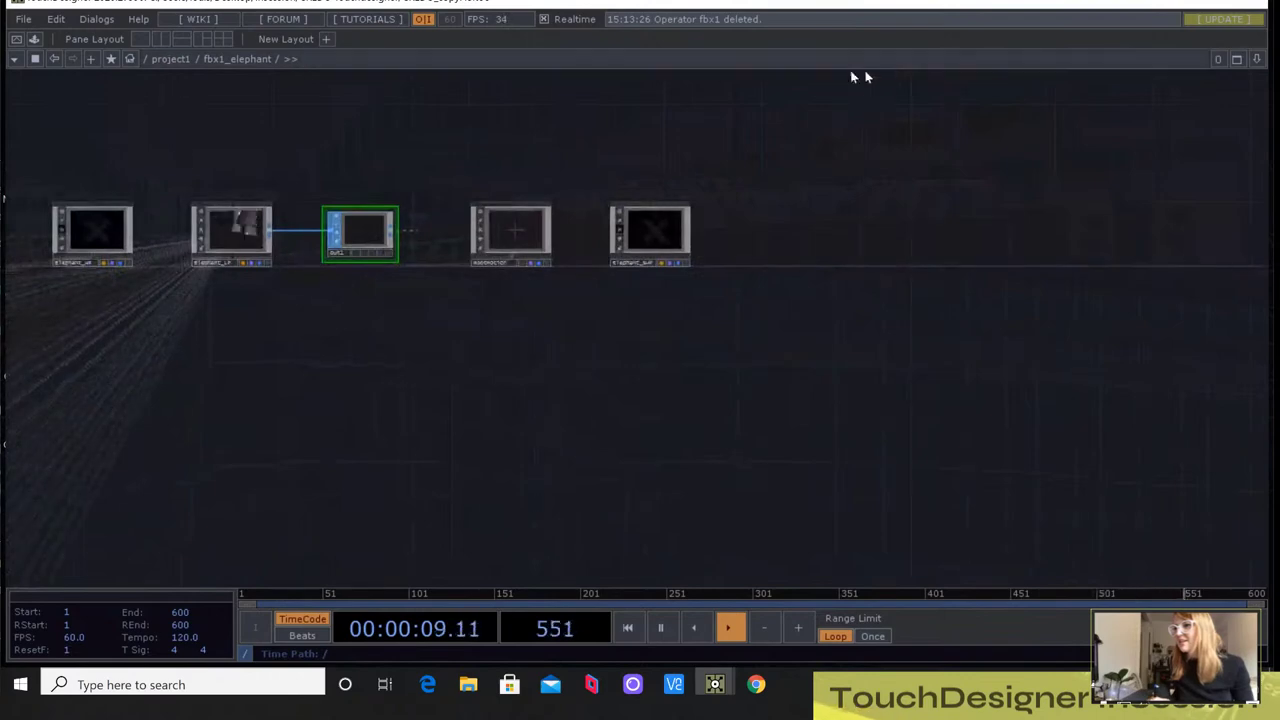
scroll(563, 163, down, 1)
scroll(563, 163, down, 1)
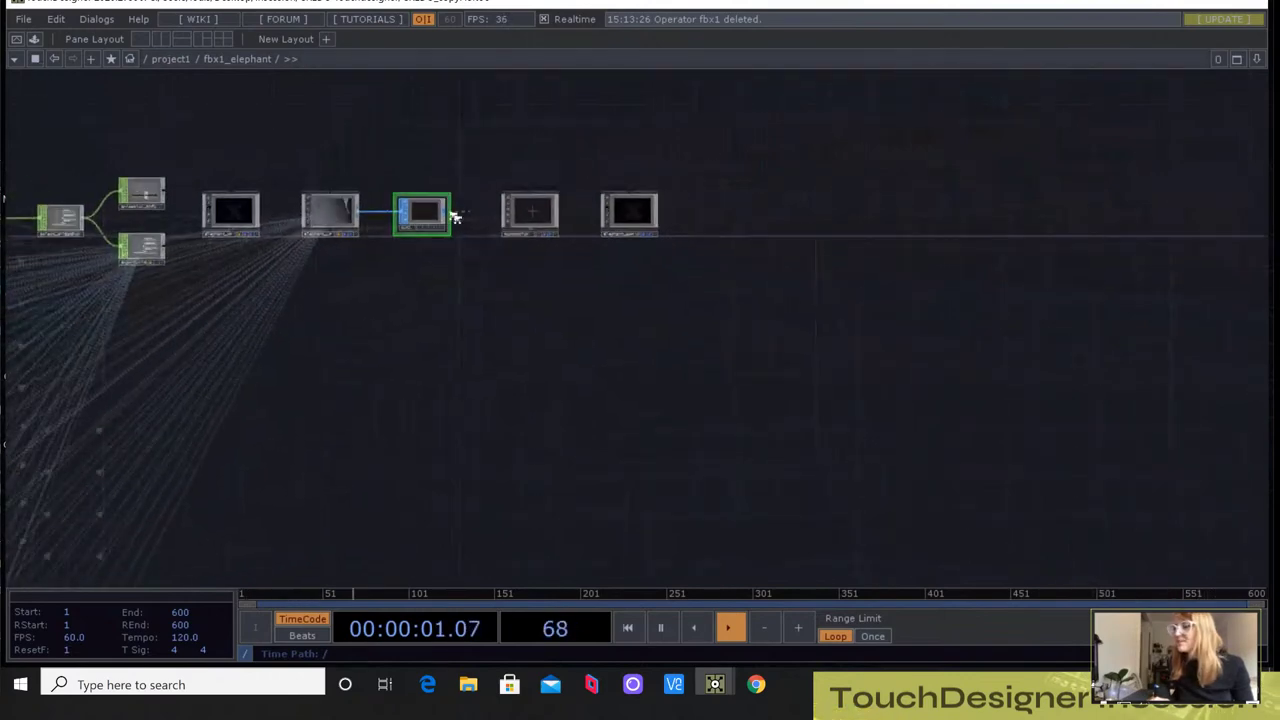
Leave the elephant network and open fbx1_dolphin to examine its animation nodes and dolphin model versions
scroll(455, 217, down, 2)
scroll(460, 252, up, 4)
drag(800, 430, 719, 101)
scroll(343, 309, up, 5)
scroll(400, 313, up, 3)
scroll(563, 259, up, 5)
drag(563, 259, 790, 220)
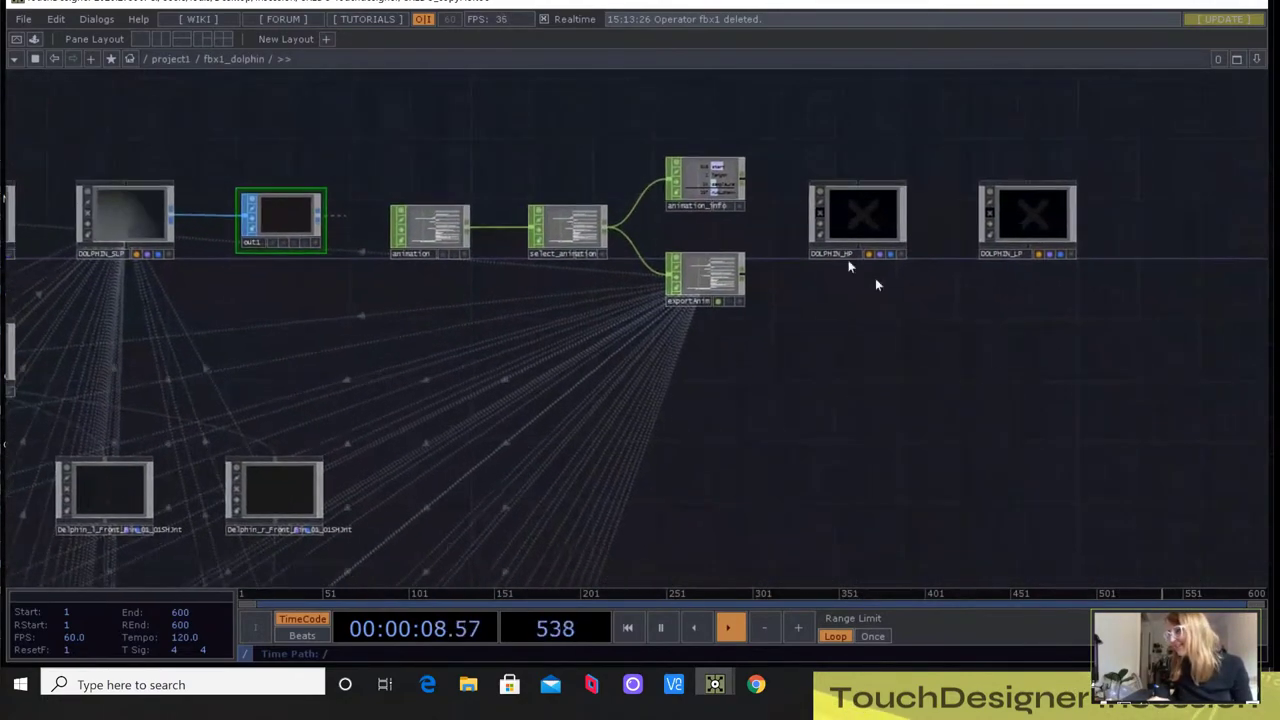
Open the DOLPHIN_SLP network that feeds out1 in fbx1_dolphin
drag(951, 394, 1099, 396)
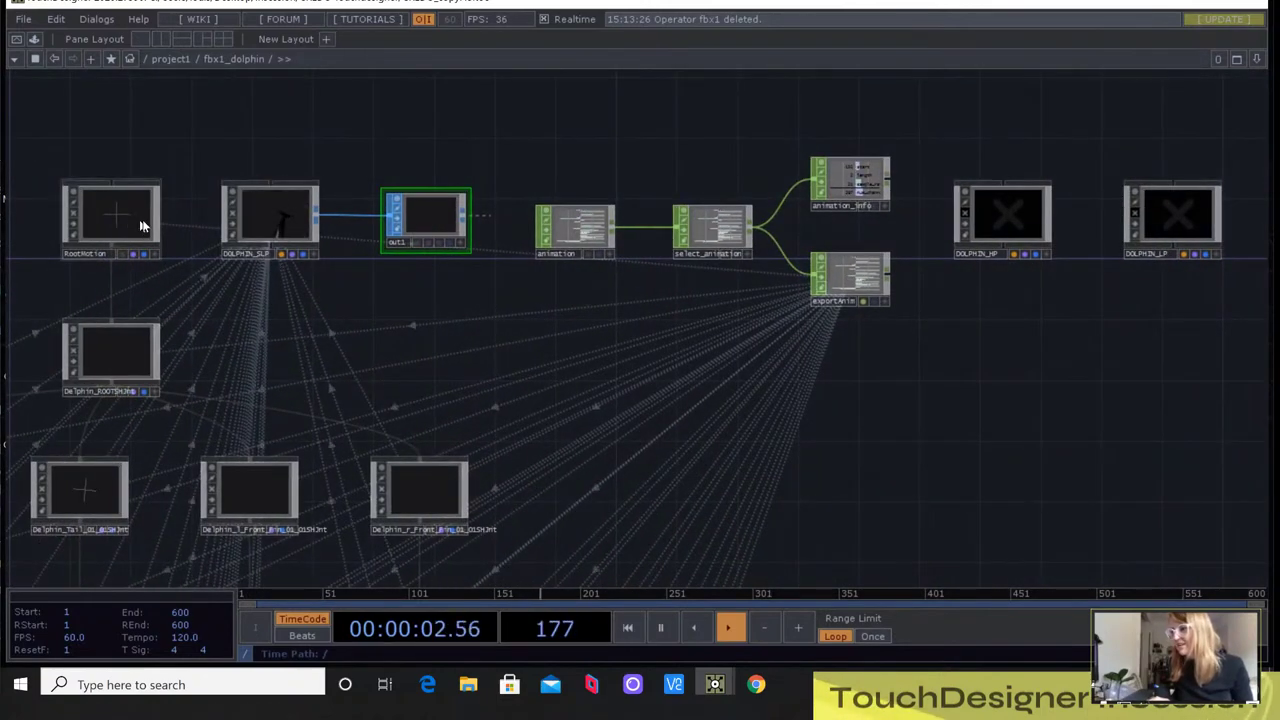
scroll(285, 222, up, 4)
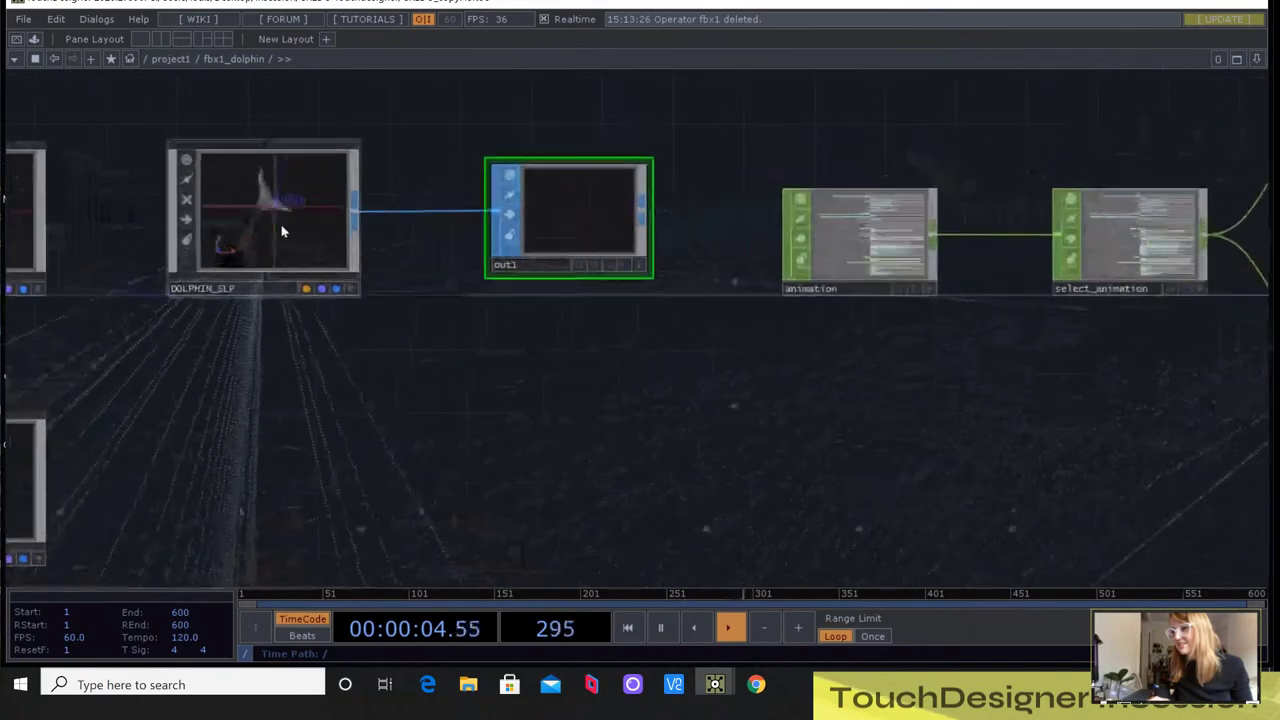
scroll(299, 228, up, 4)
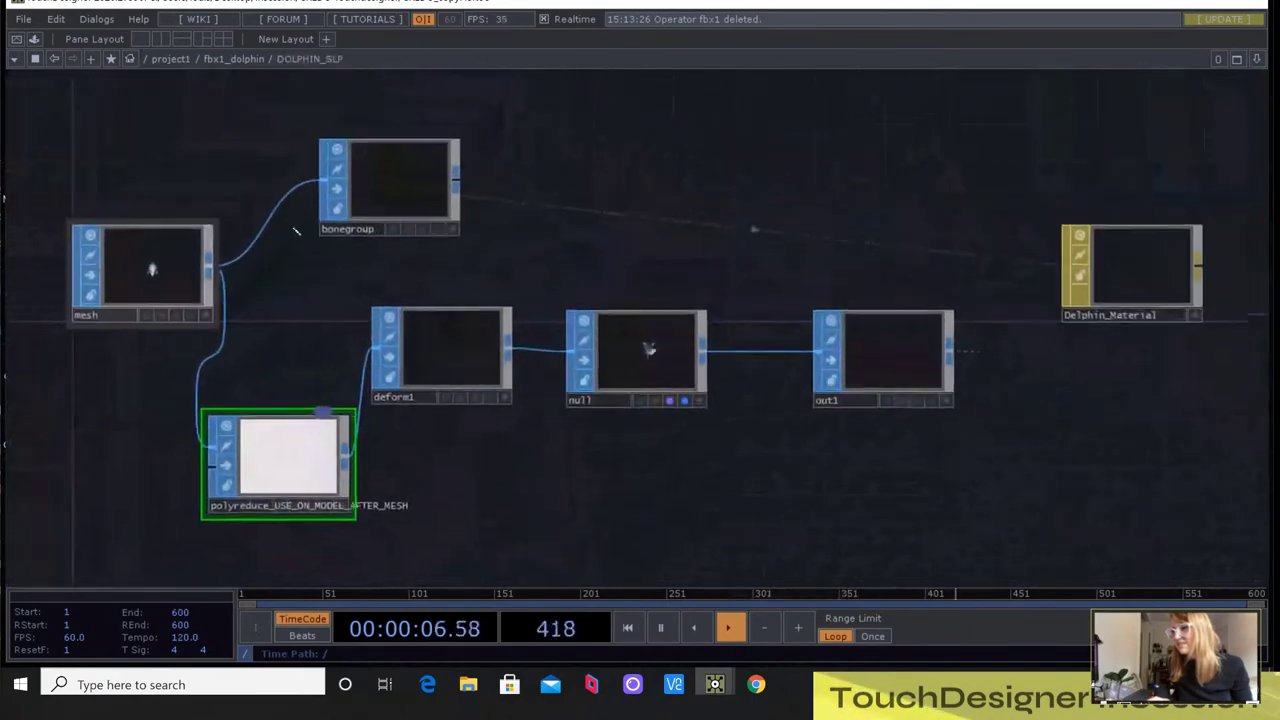
Leave the dolphin networks and open the fbx1_turtle1 network in project1
scroll(295, 236, down, 6)
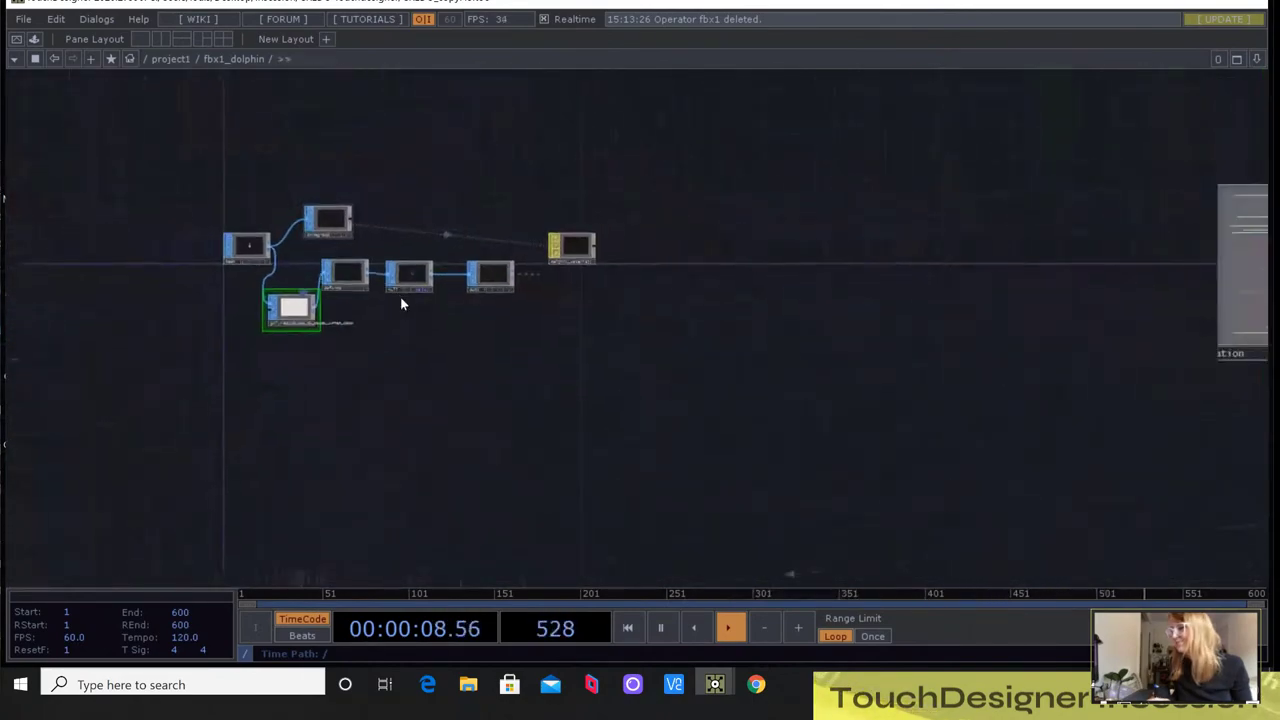
scroll(530, 319, down, 10)
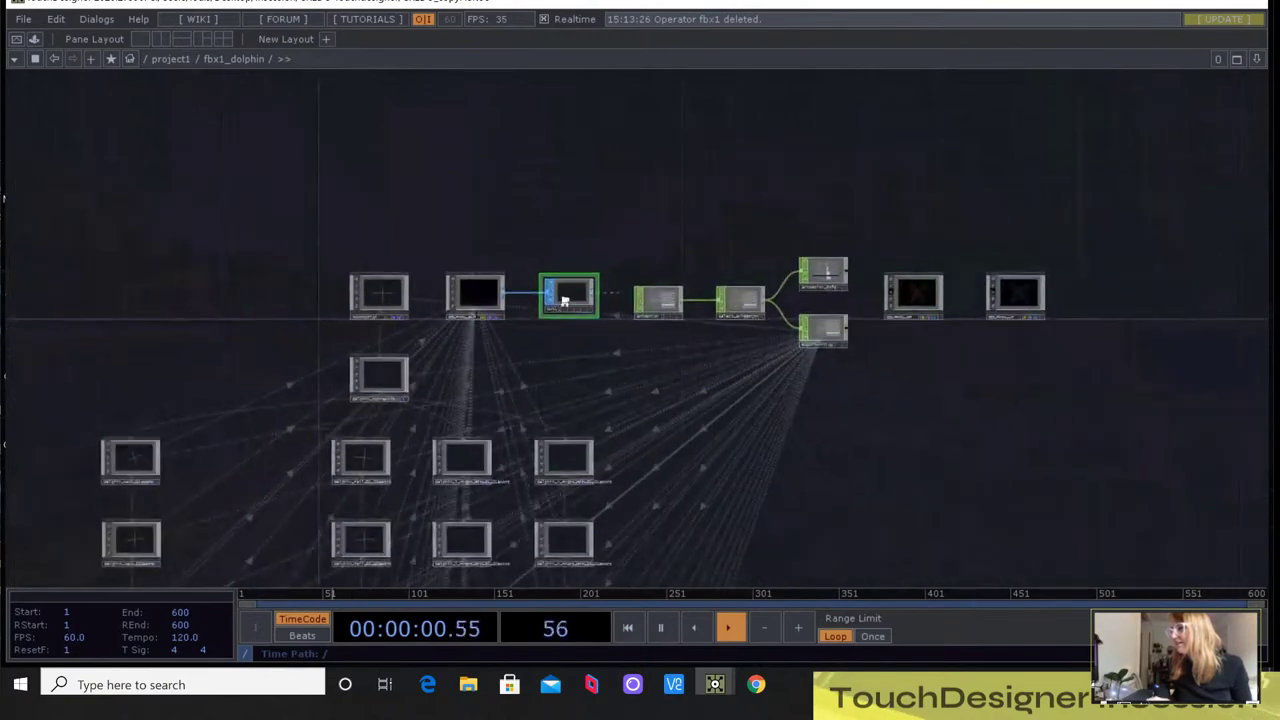
scroll(519, 281, down, 3)
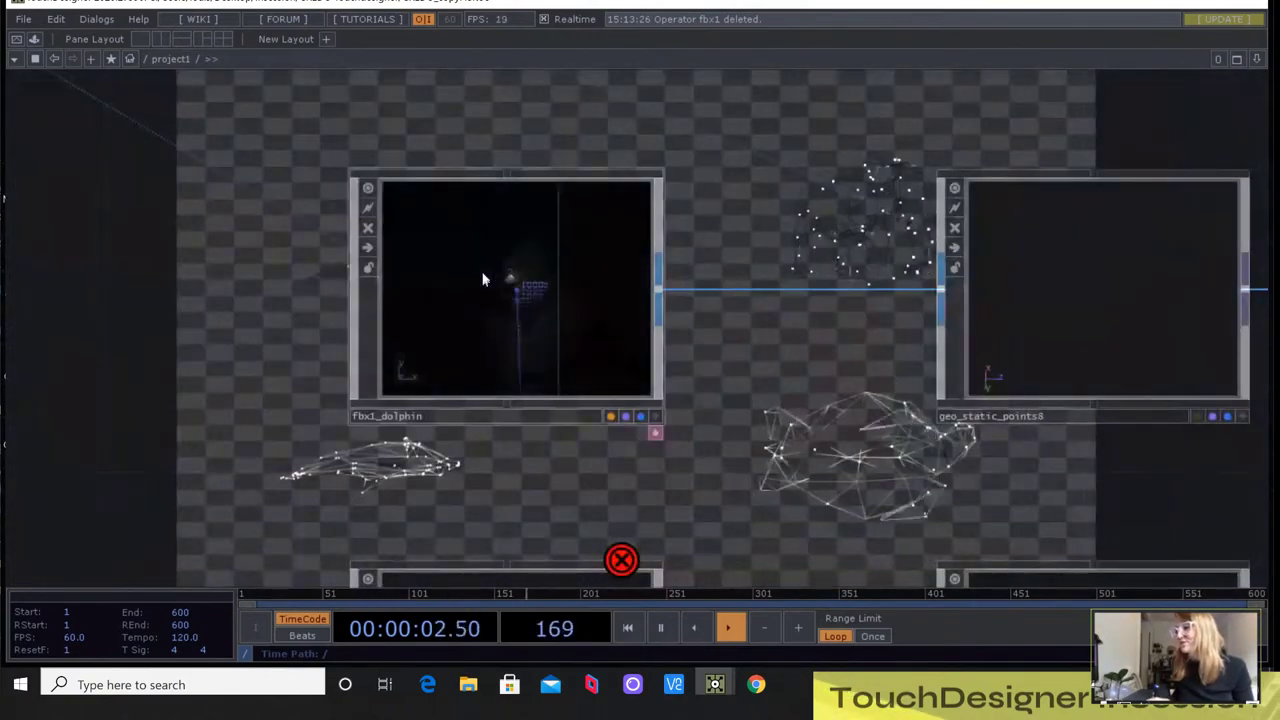
drag(672, 393, 676, 114)
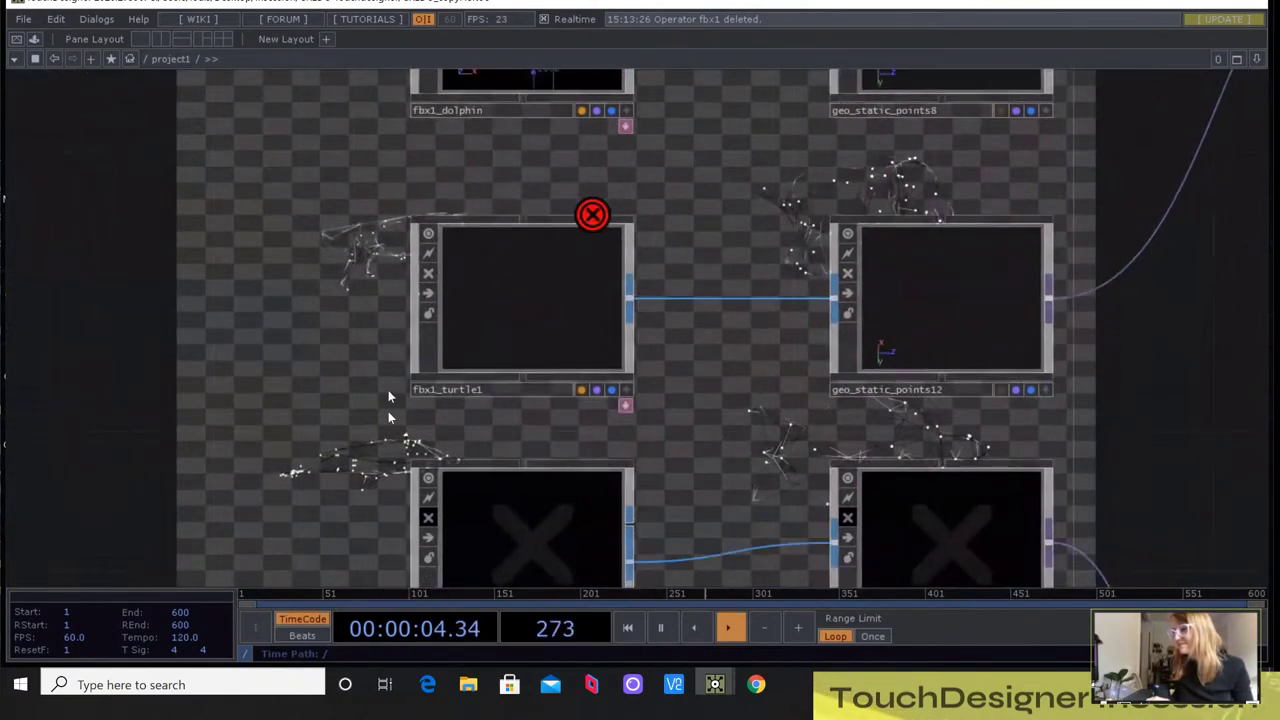
scroll(455, 285, up, 8)
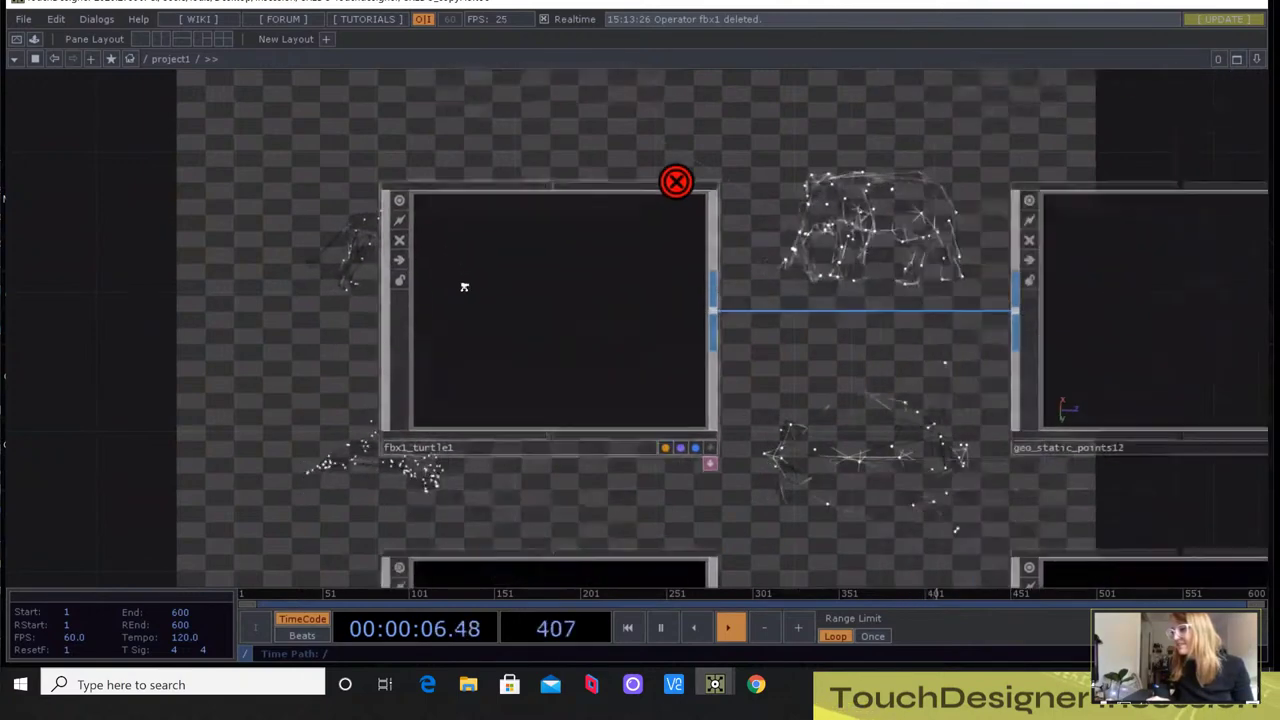
drag(657, 306, 663, 200)
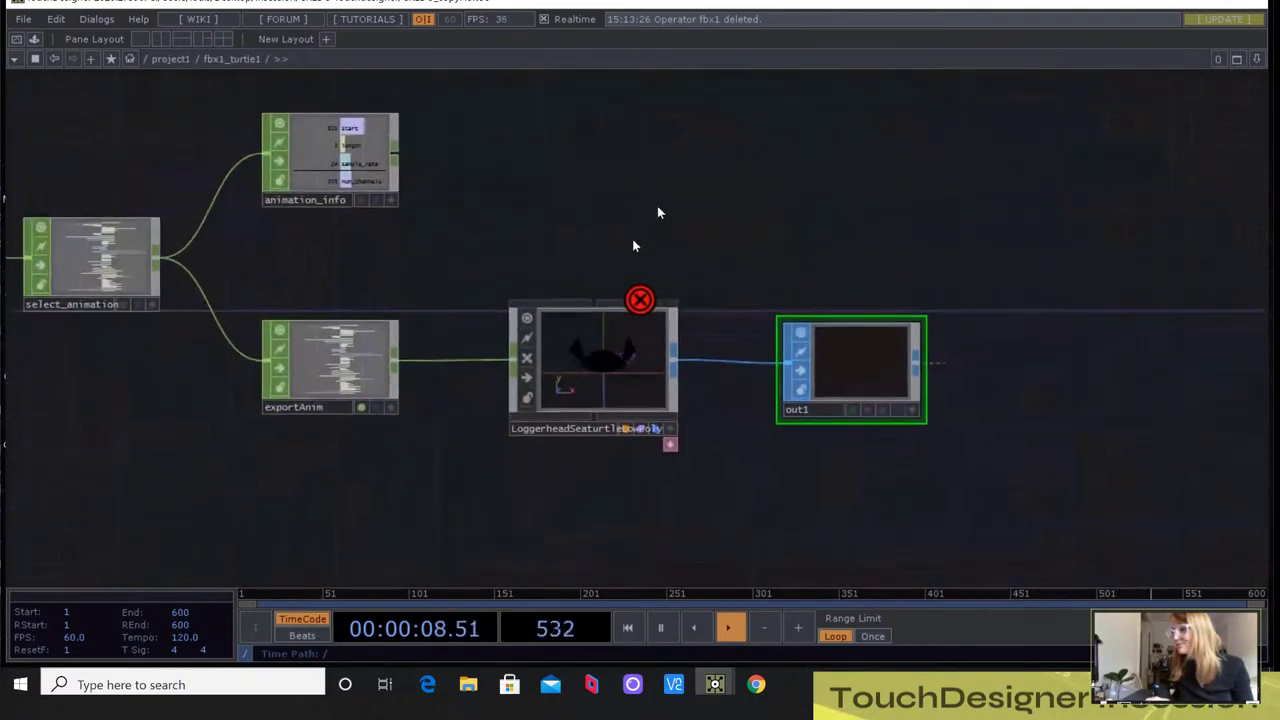
Examine the turtle's animation nodes and how exportAnim feeds LoggerheadSeaturtleLowPoly and out1
scroll(431, 397, up, 2)
scroll(425, 410, down, 6)
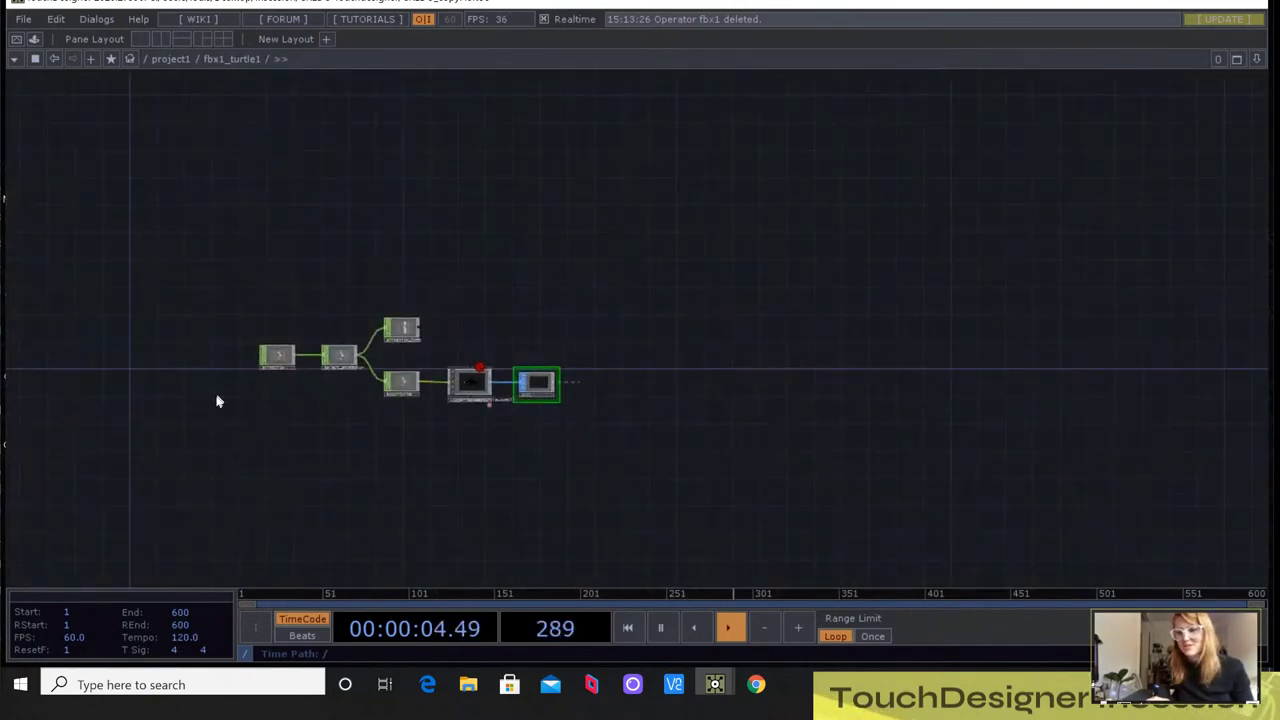
scroll(298, 430, up, 5)
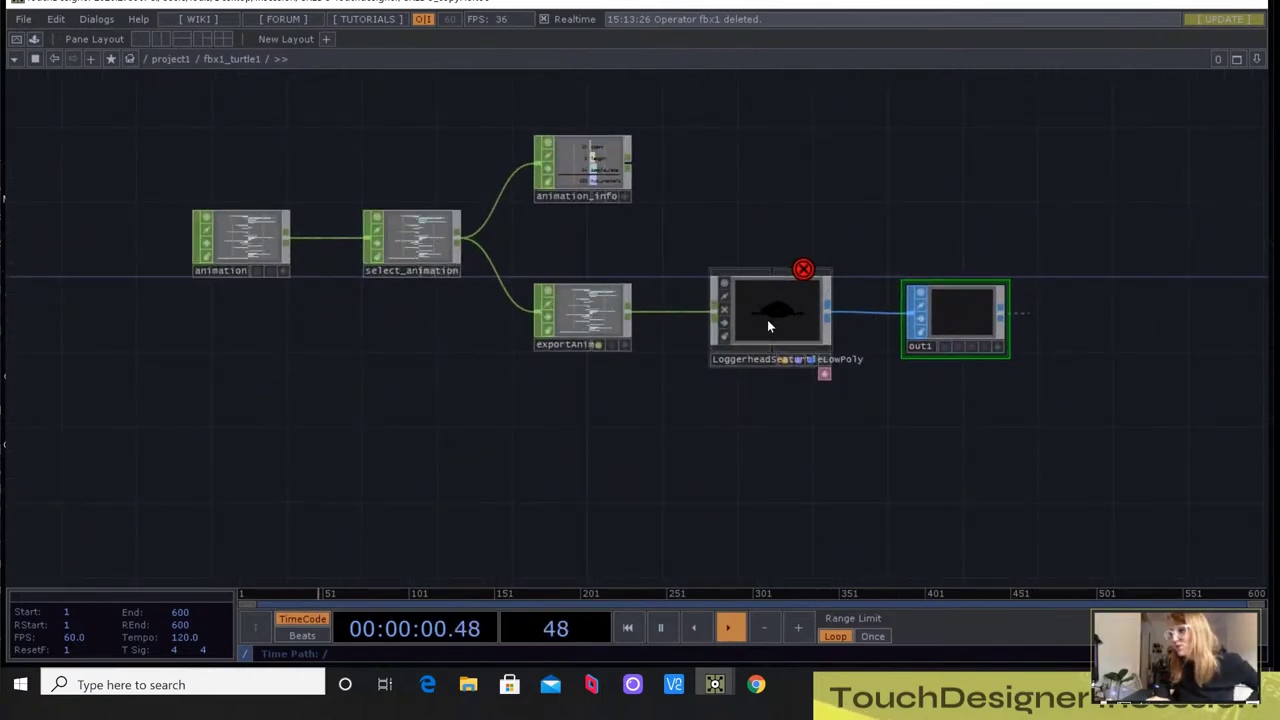
scroll(752, 309, up, 3)
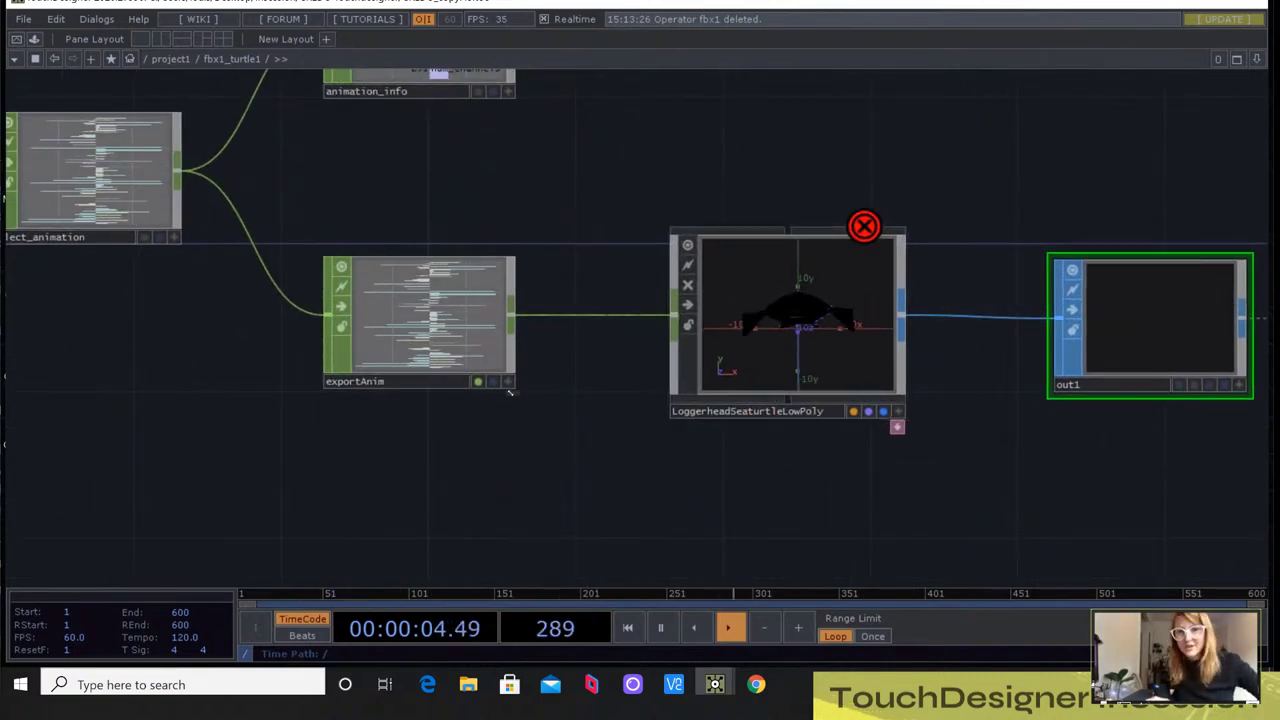
Open LoggerheadSeaturtleLowPoly, examine its bone components and in1 animation input, and return to fbx1_turtle1
scroll(760, 312, up, 10)
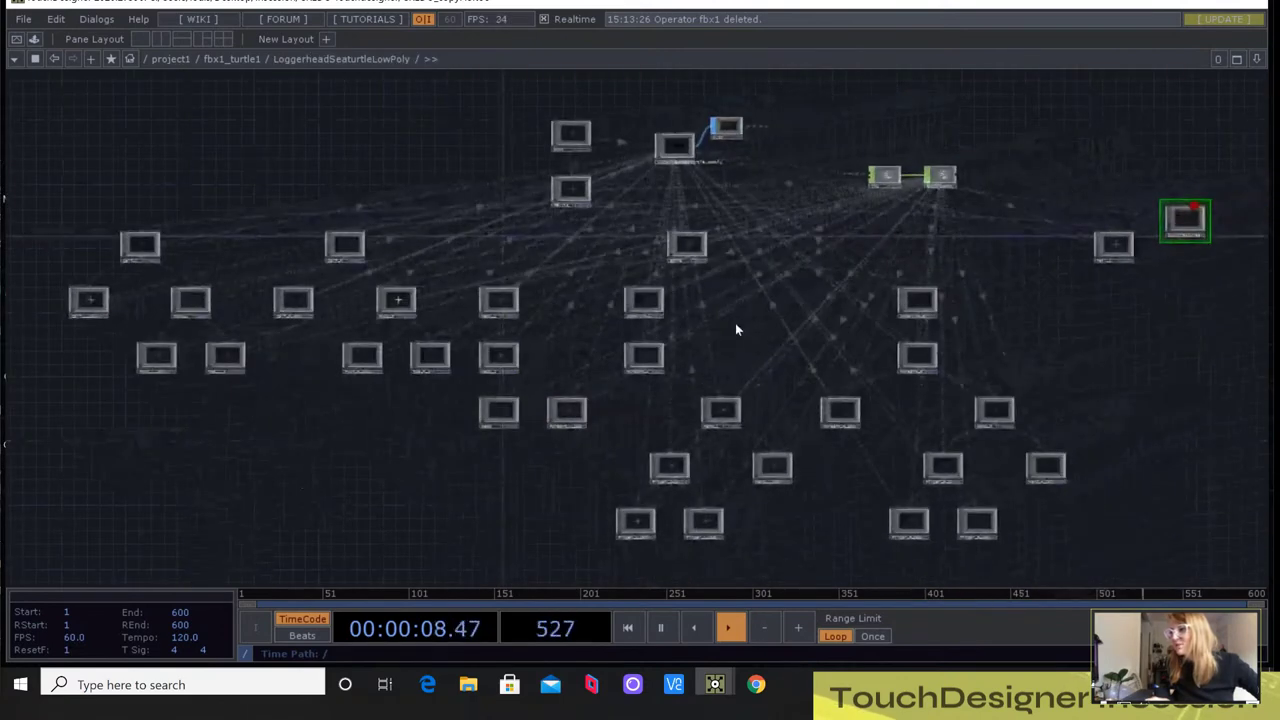
scroll(733, 321, up, 3)
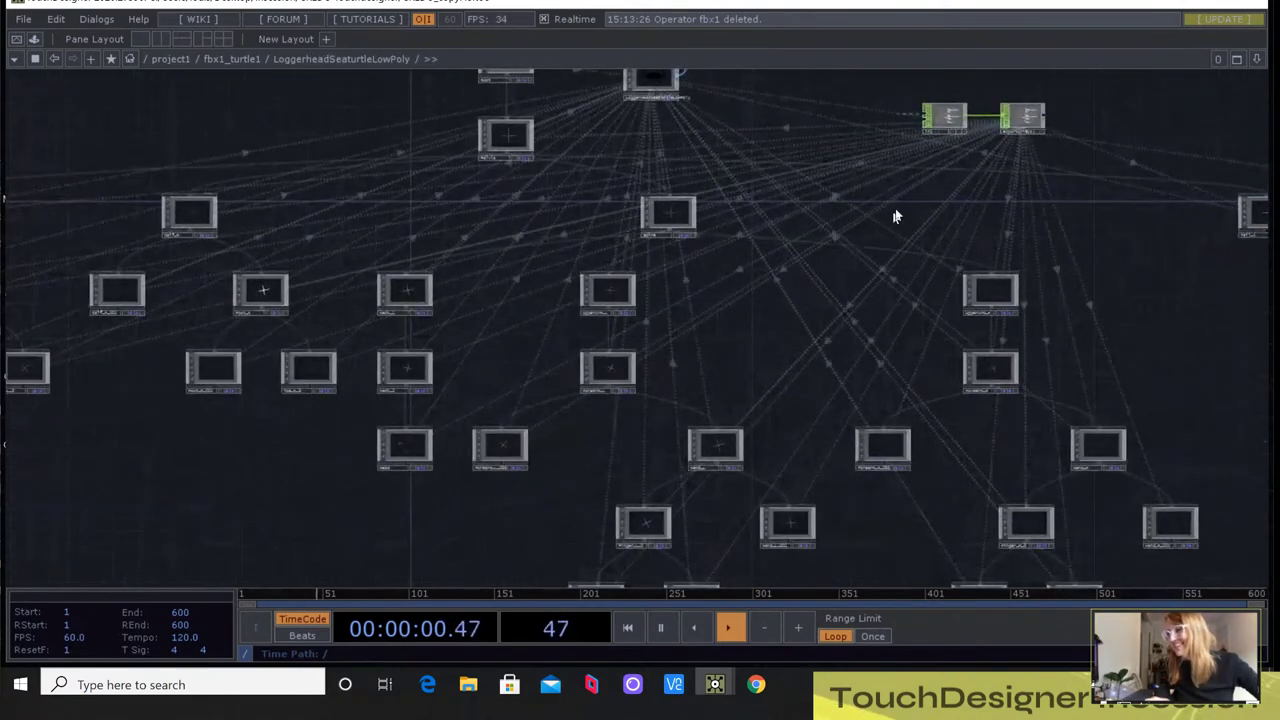
scroll(980, 160, up, 3)
drag(890, 225, 725, 395)
scroll(735, 315, up, 5)
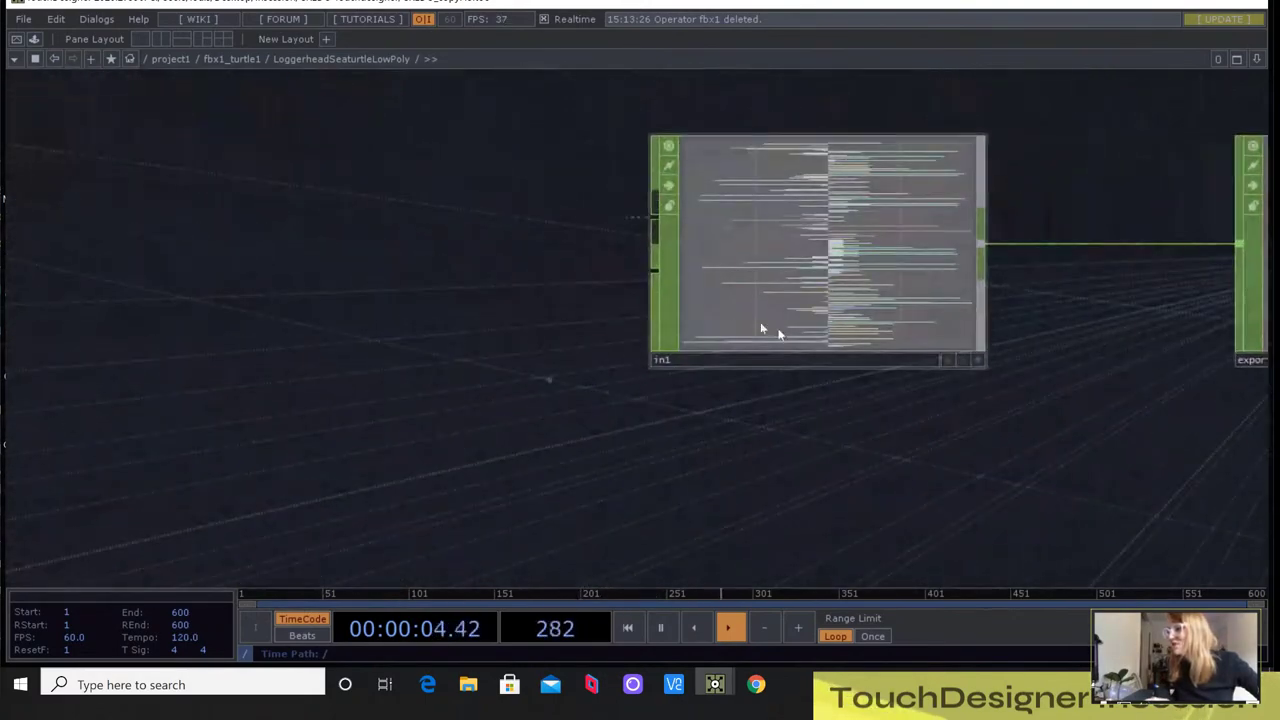
scroll(735, 315, down, 10)
scroll(709, 343, down, 4)
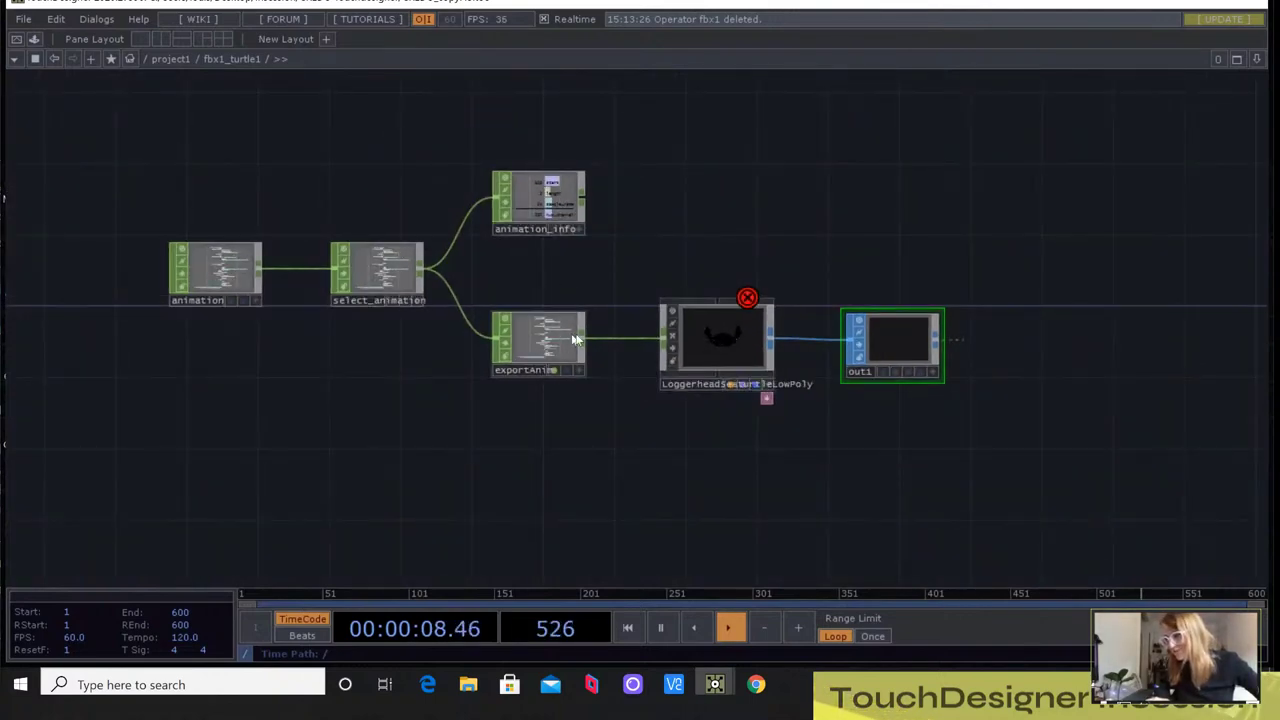
Reopen LoggerheadSeaturtleLowPoly and examine how in1 connects to exportAnim and the turtle's bones
scroll(718, 345, up, 8)
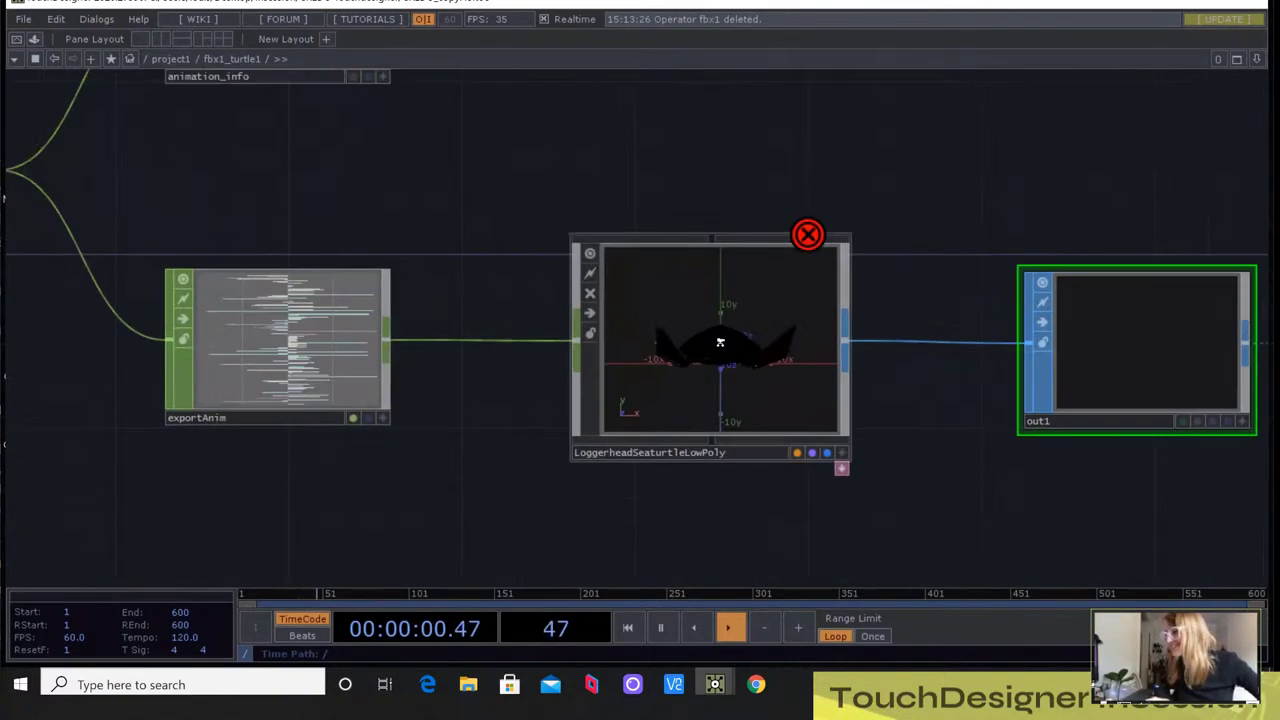
scroll(871, 183, up, 15)
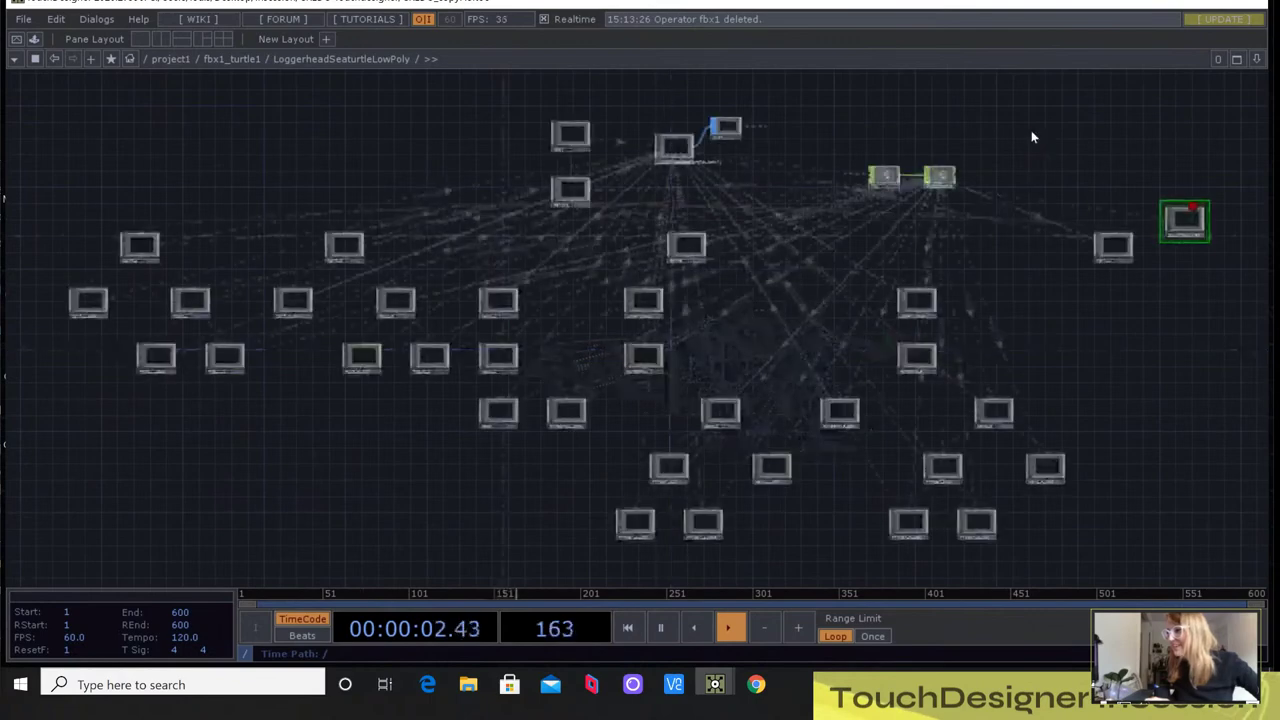
scroll(805, 203, up, 3)
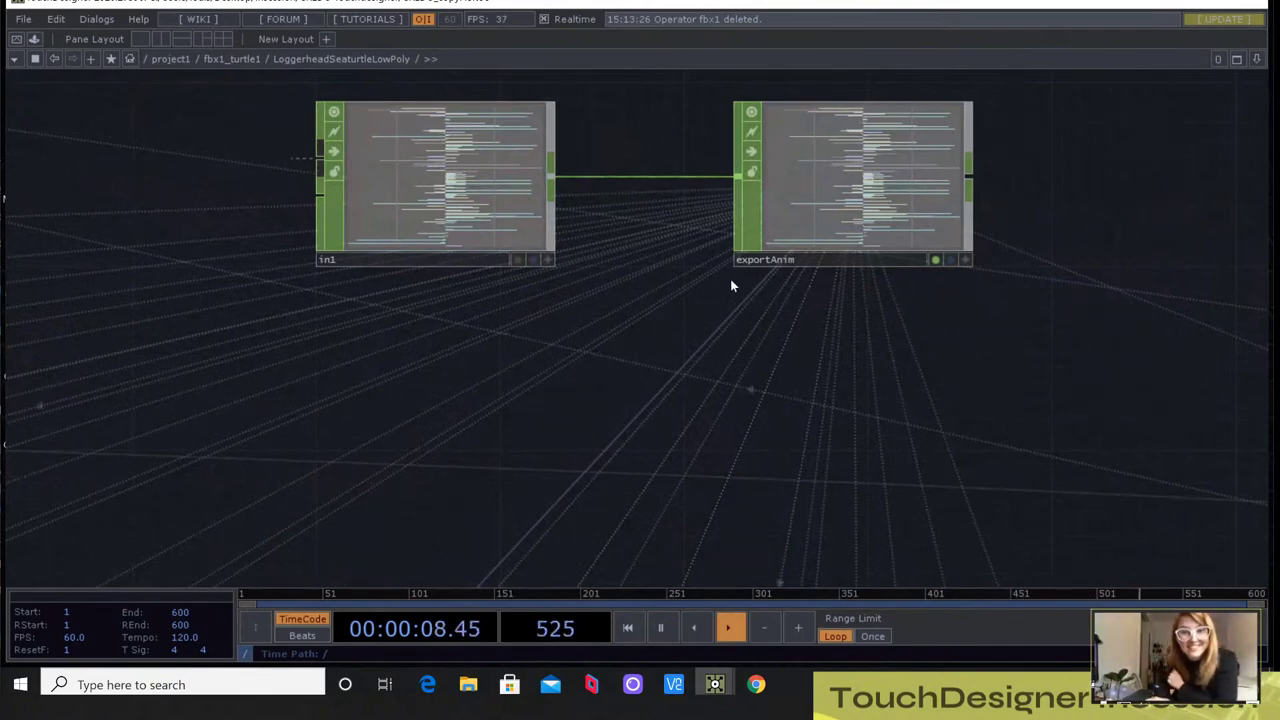
scroll(677, 297, up, 2)
scroll(663, 291, down, 10)
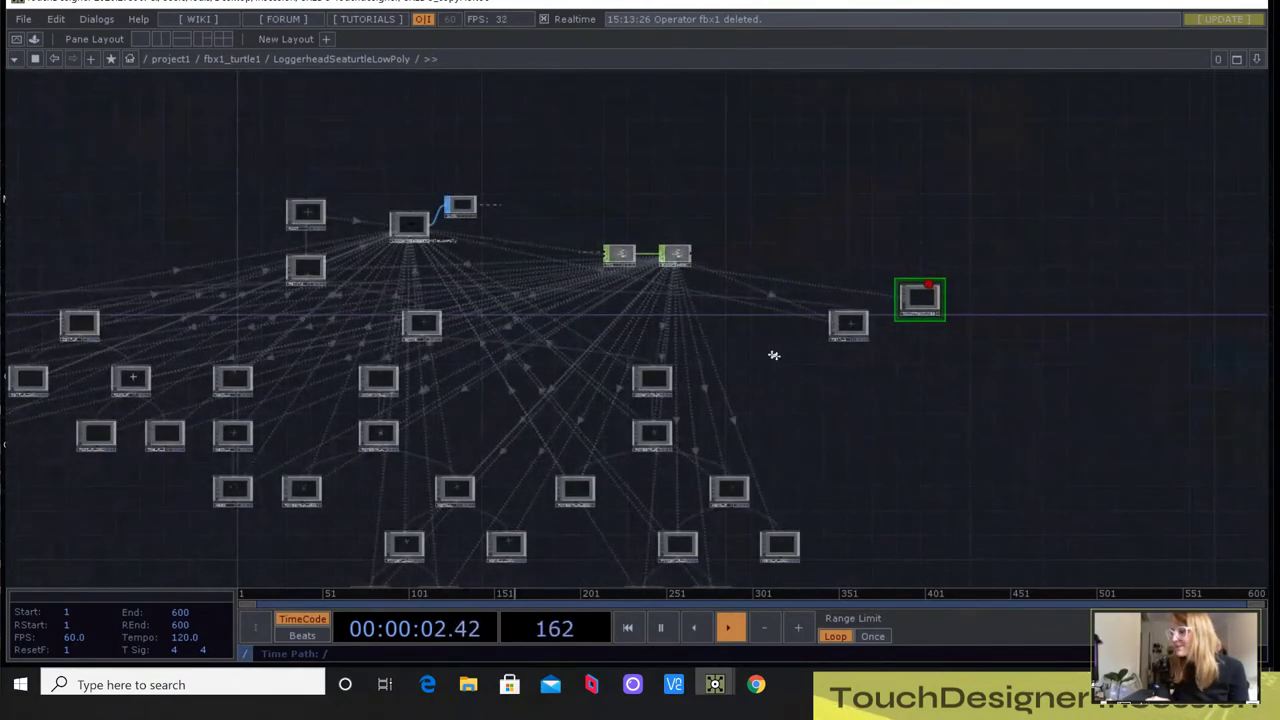
Examine the error-flagged component set apart from the turtle's bone components
drag(774, 354, 671, 331)
scroll(664, 327, down, 2)
scroll(746, 273, down, 2)
scroll(776, 318, up, 10)
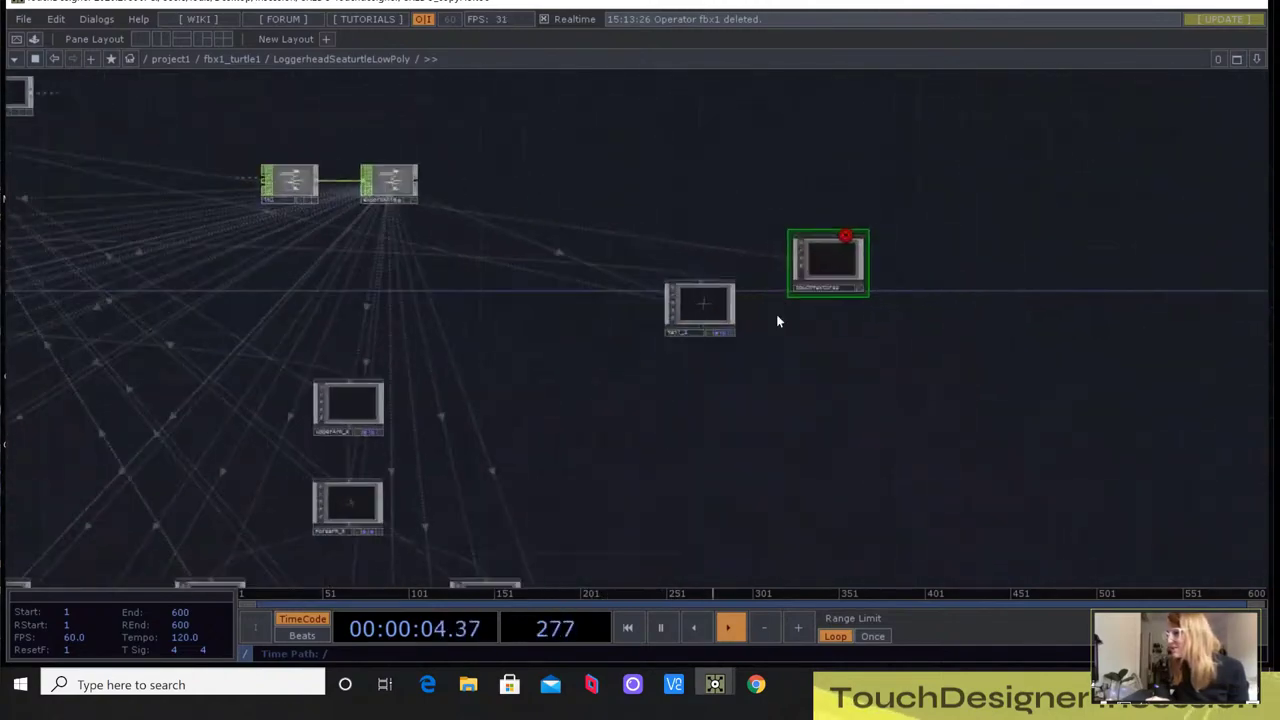
scroll(395, 305, down, 10)
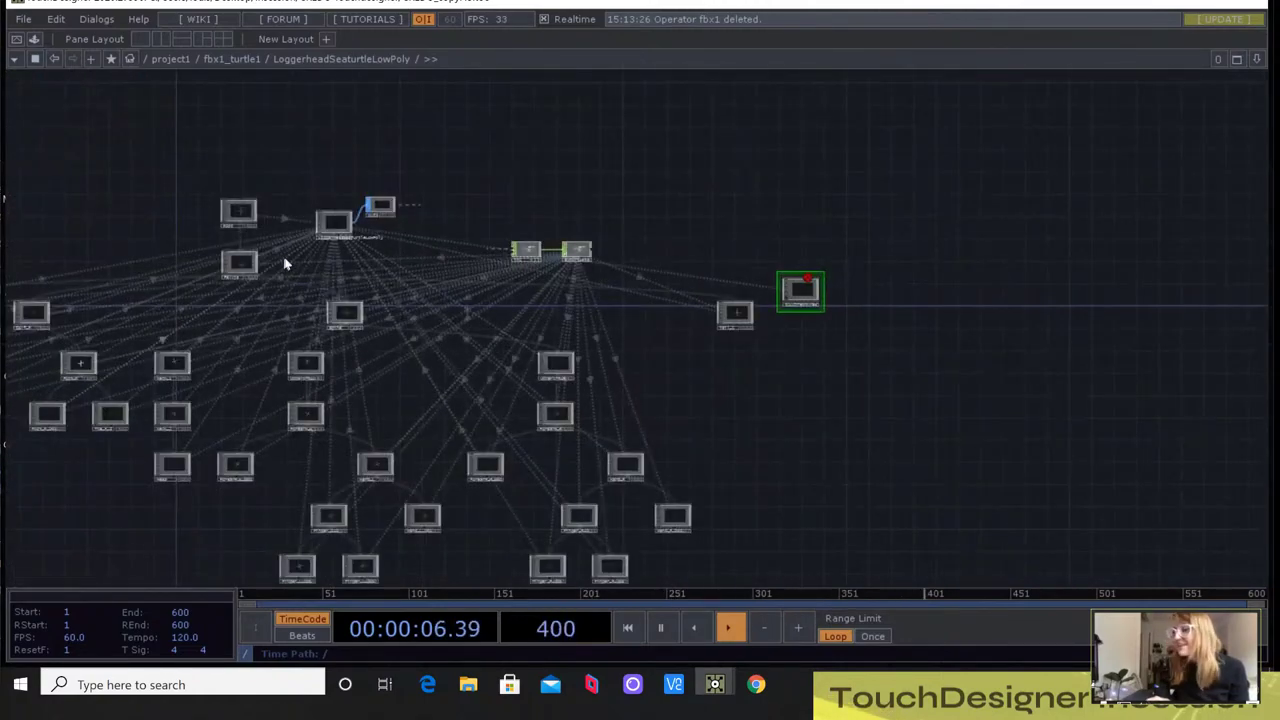
Open the nested LoggerHeadSeaTurtleLowPoly geometry and examine the polyreduce node between mesh and deform1
scroll(309, 246, up, 6)
scroll(478, 210, up, 3)
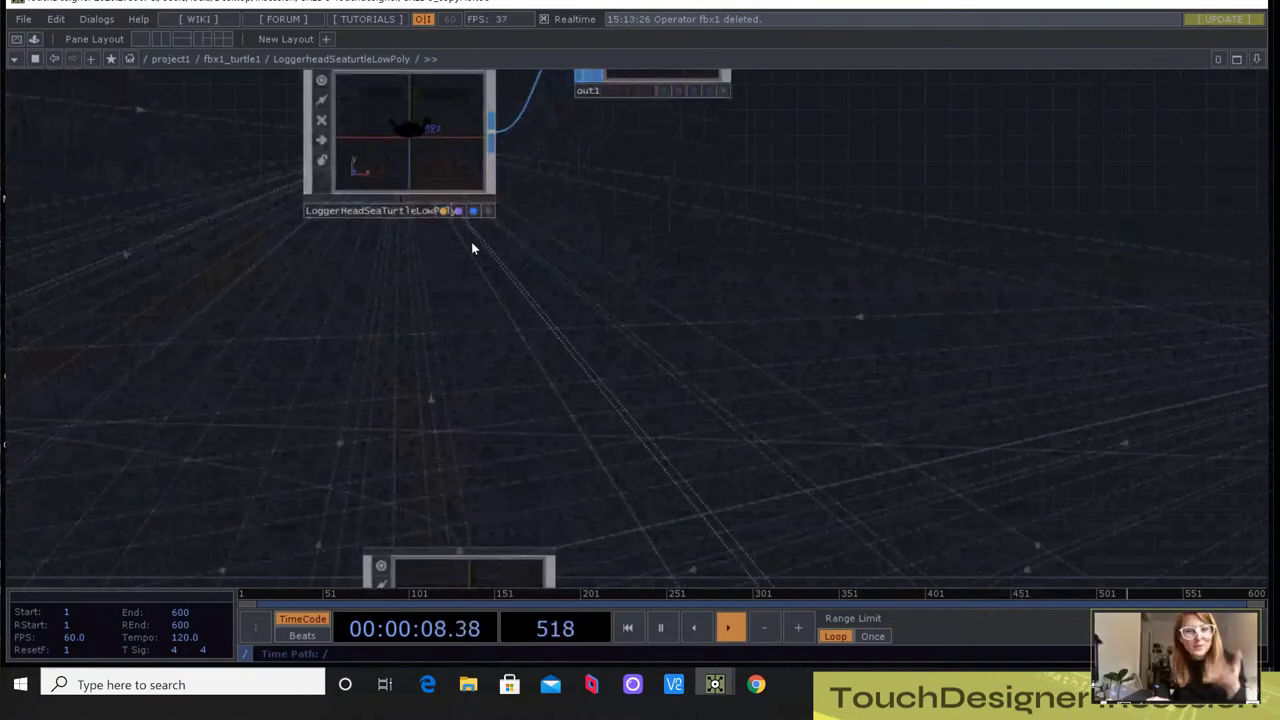
scroll(487, 255, up, 3)
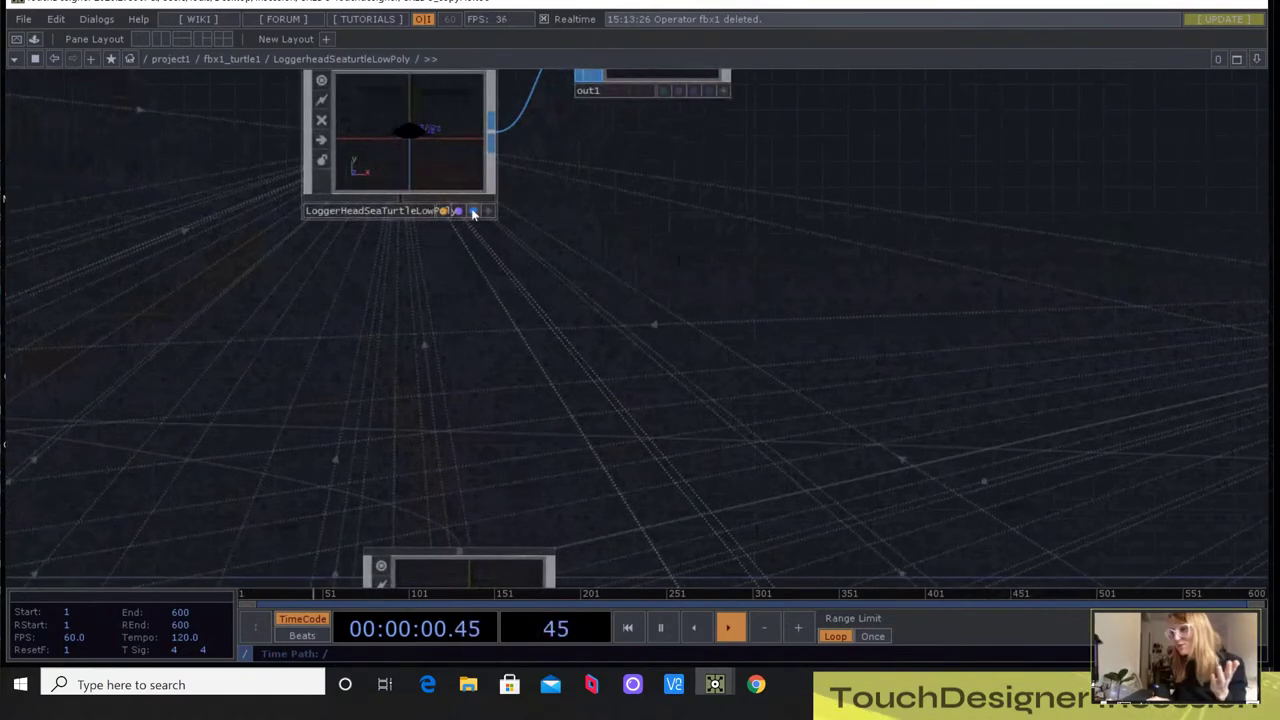
drag(705, 129, 557, 323)
scroll(366, 289, up, 6)
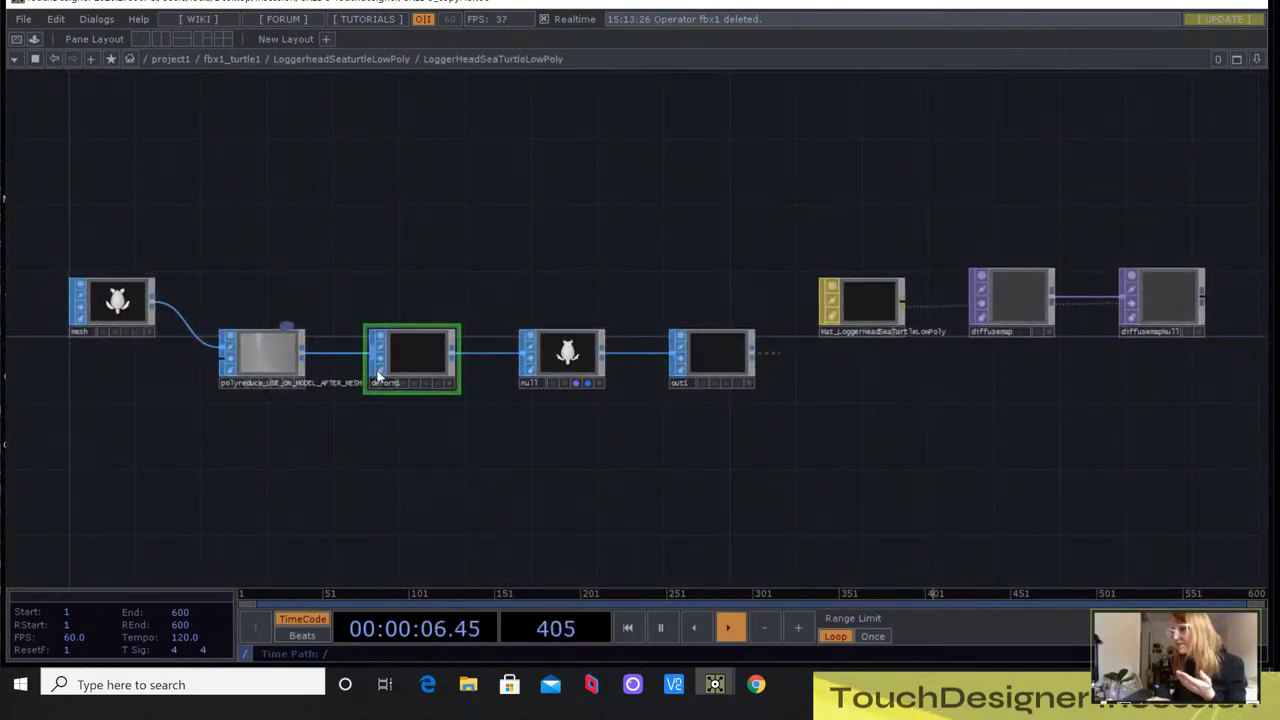
Leave the turtle geometry and fbx1_turtle1 networks to return to project1
scroll(360, 347, down, 10)
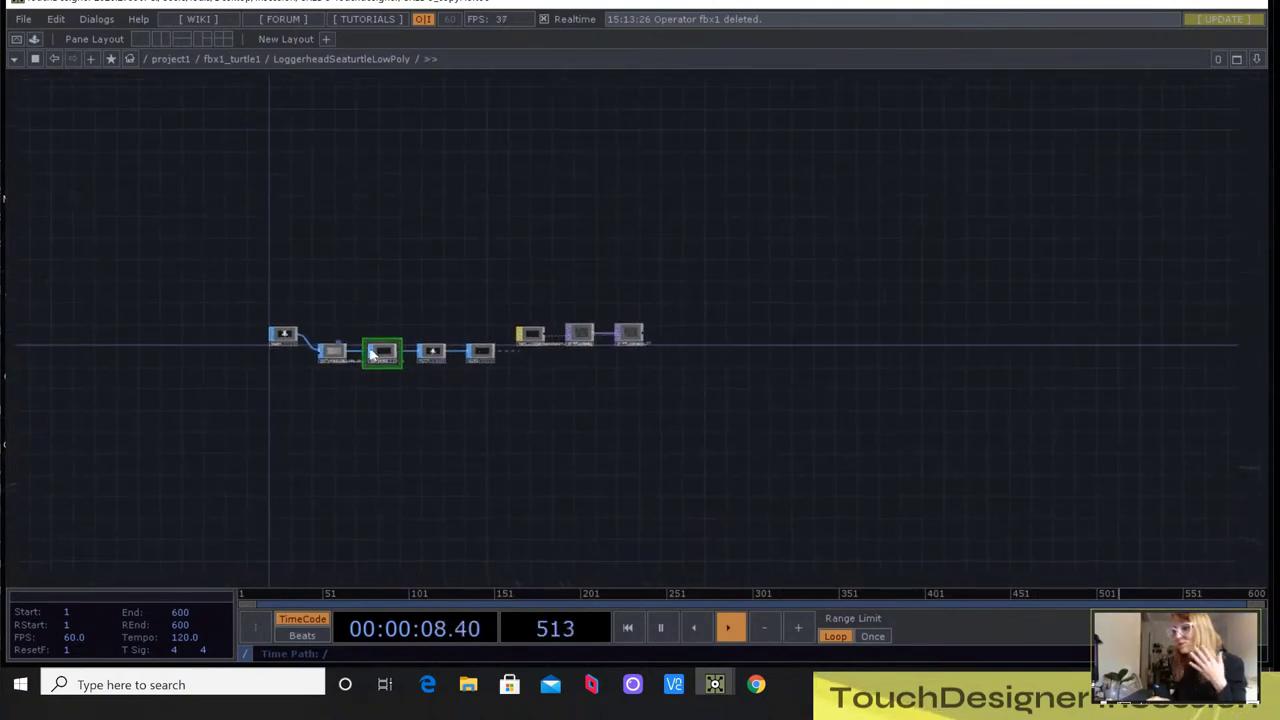
scroll(524, 327, down, 10)
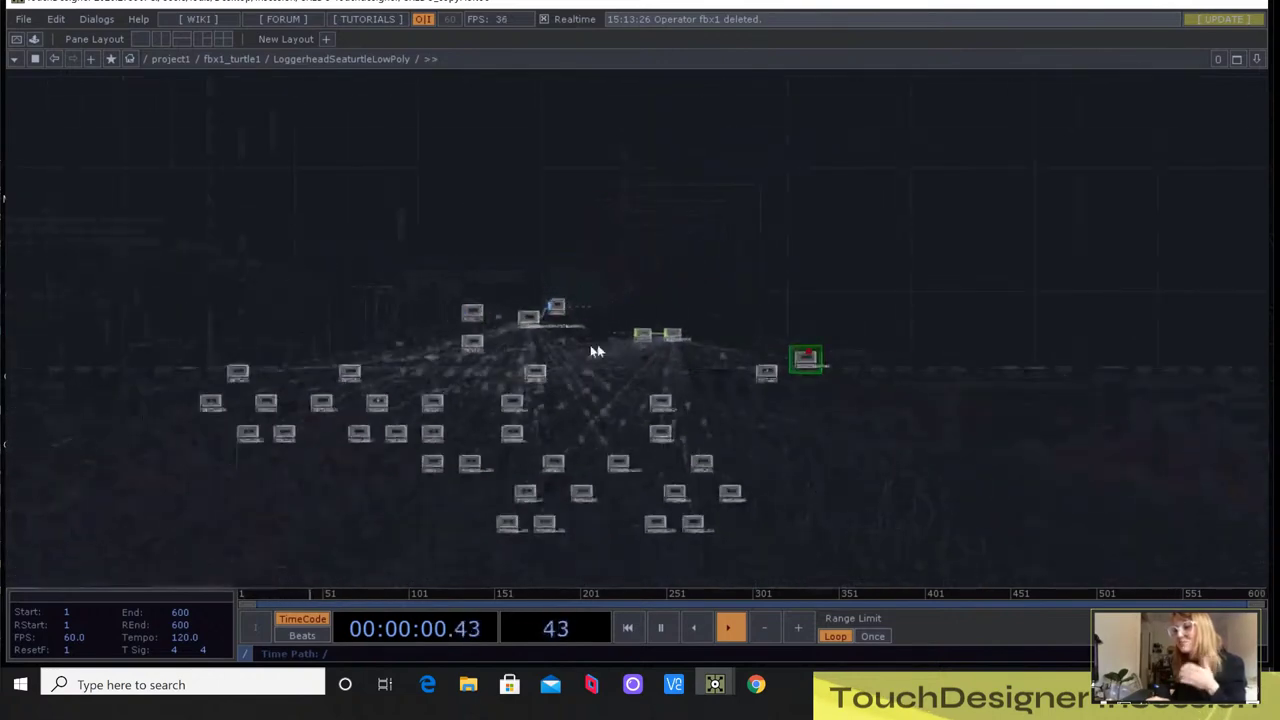
scroll(598, 300, down, 10)
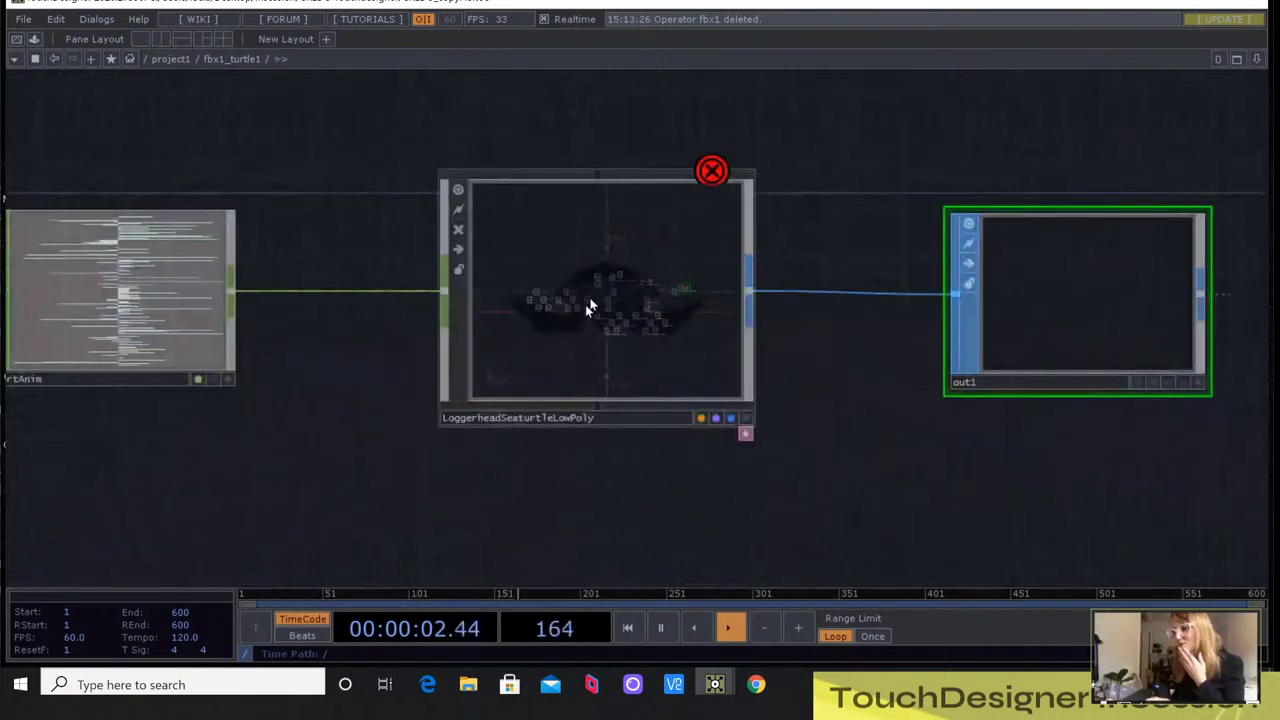
scroll(509, 403, down, 5)
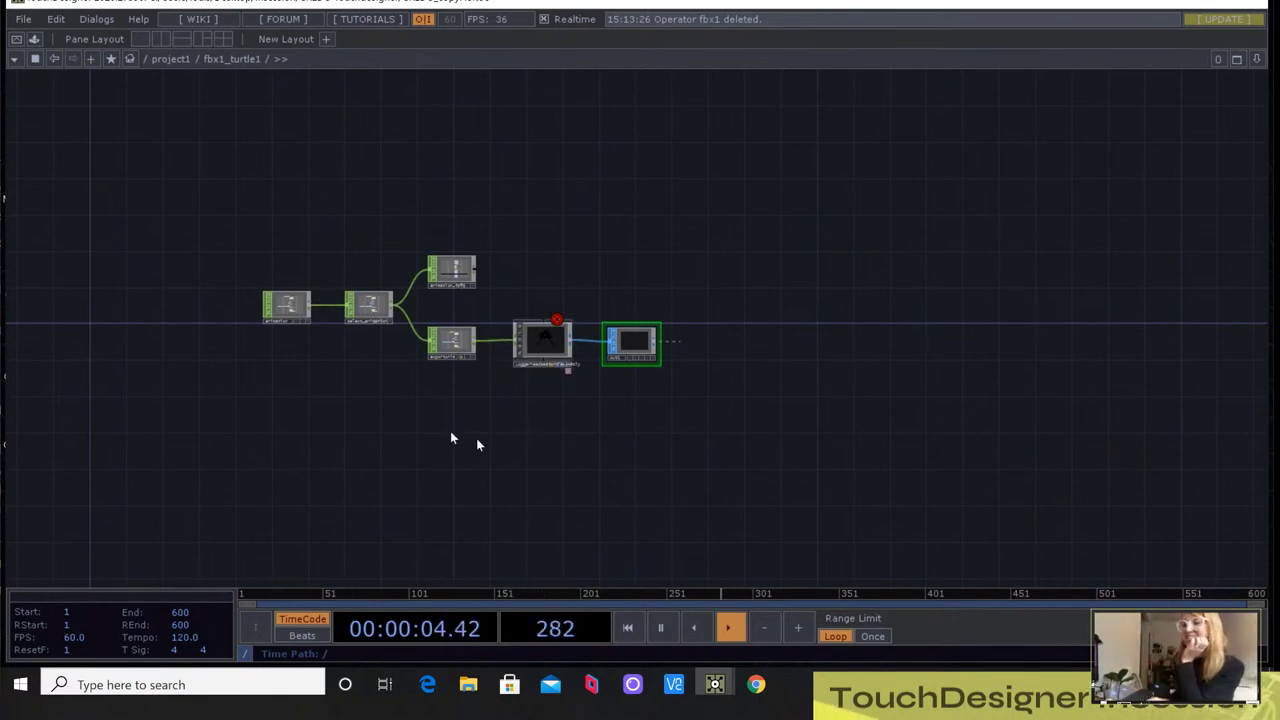
scroll(466, 370, down, 10)
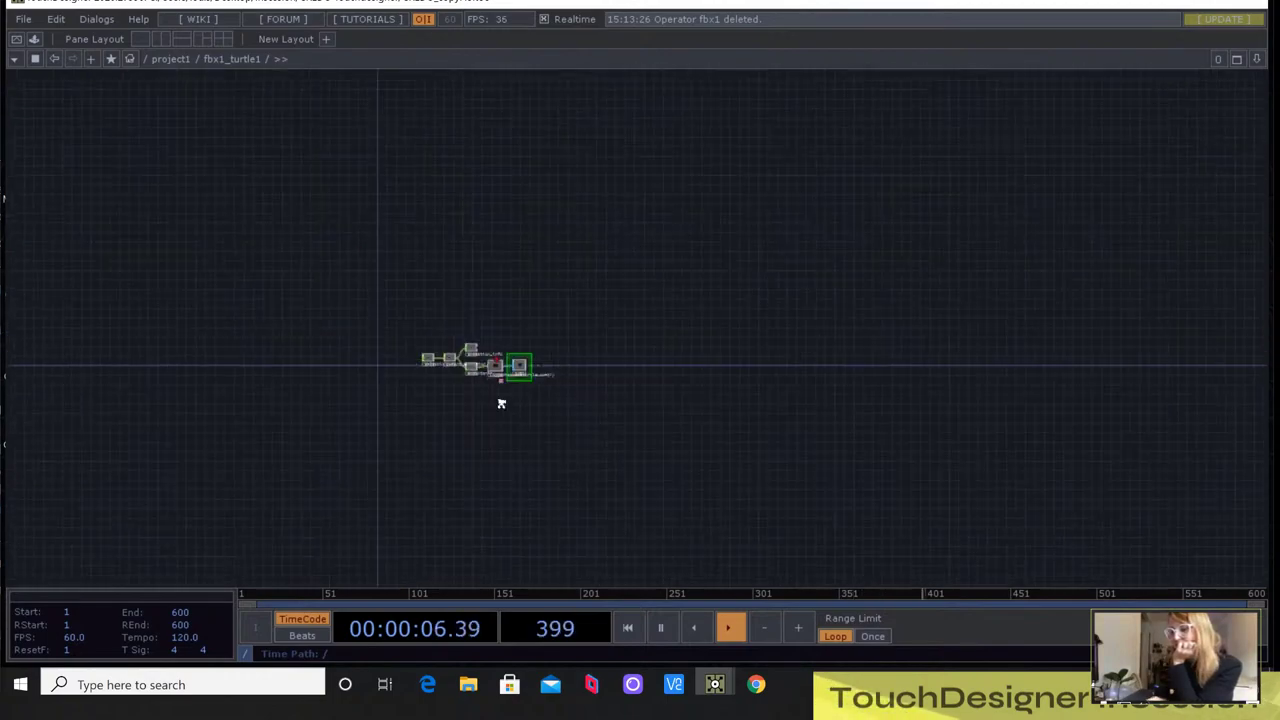
scroll(512, 395, down, 6)
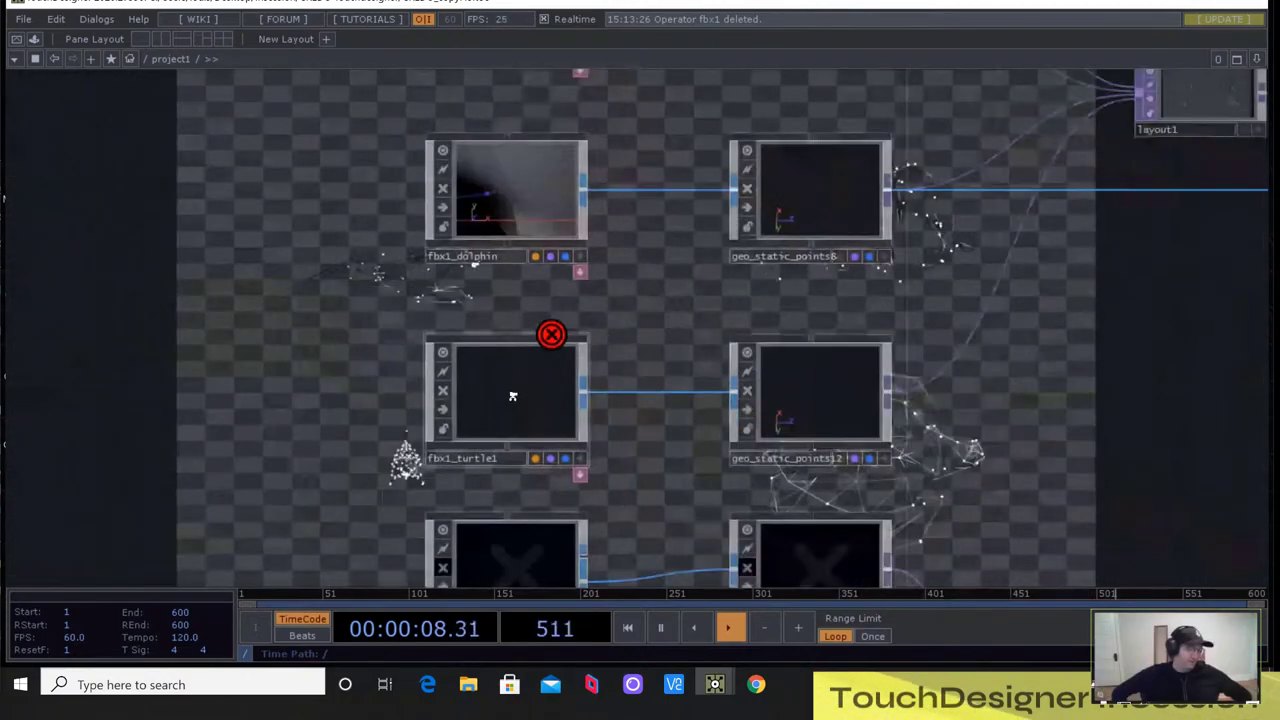
Add a new FBX component in an empty area of project1 beside the existing model nodes
drag(340, 388, 602, 184)
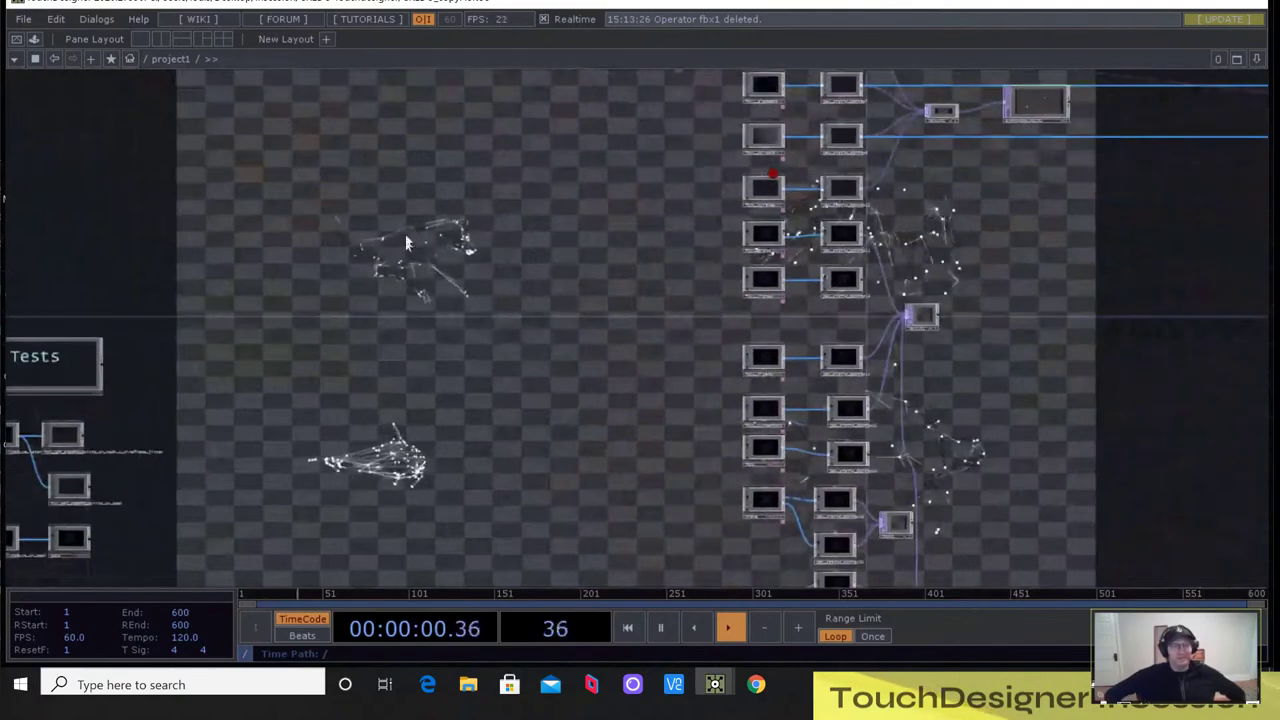
drag(455, 187, 411, 237)
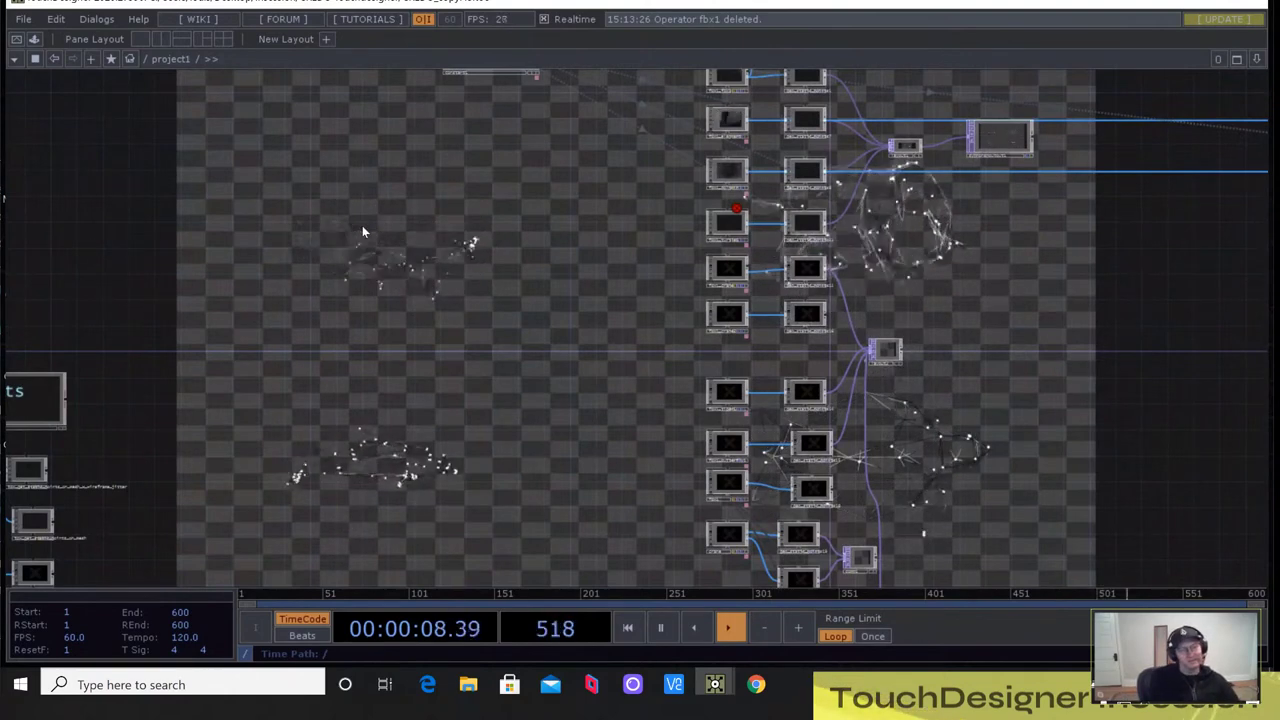
key(Tab)
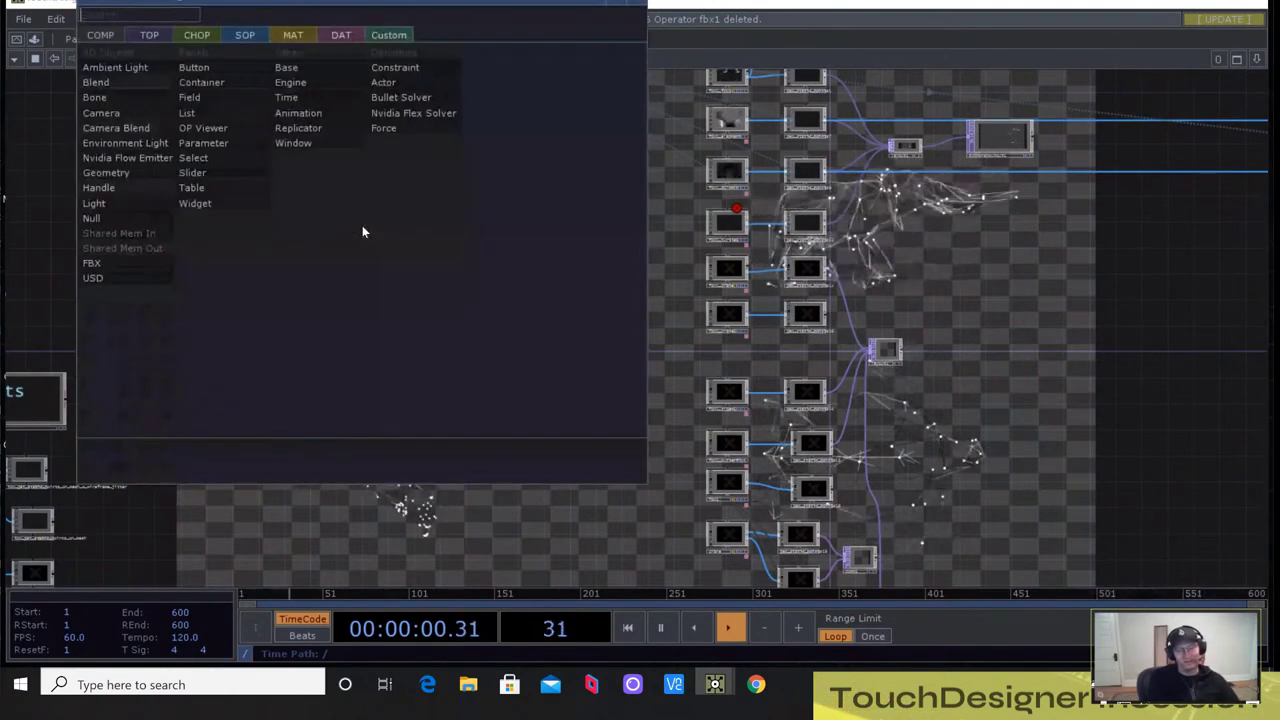
click(161, 263)
click(237, 255)
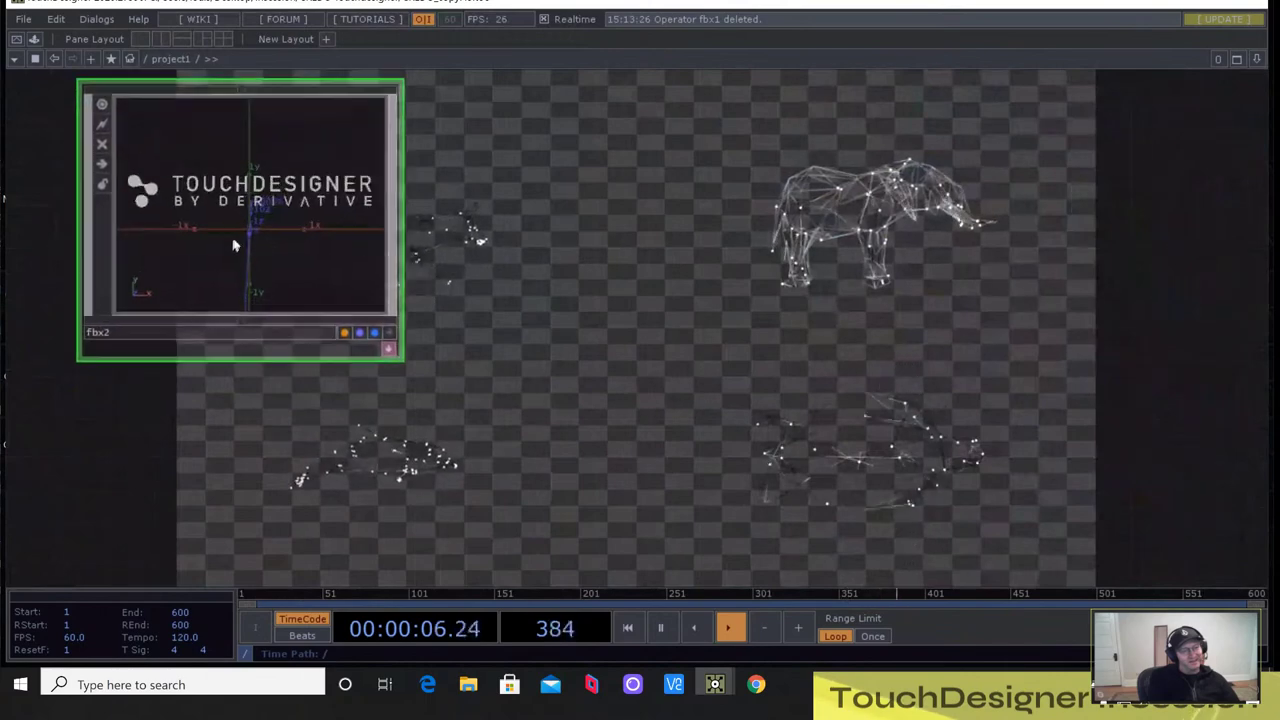
Show the parameters of fbx2, start choosing a new FBX file and look in the Dropbox folder
key(p)
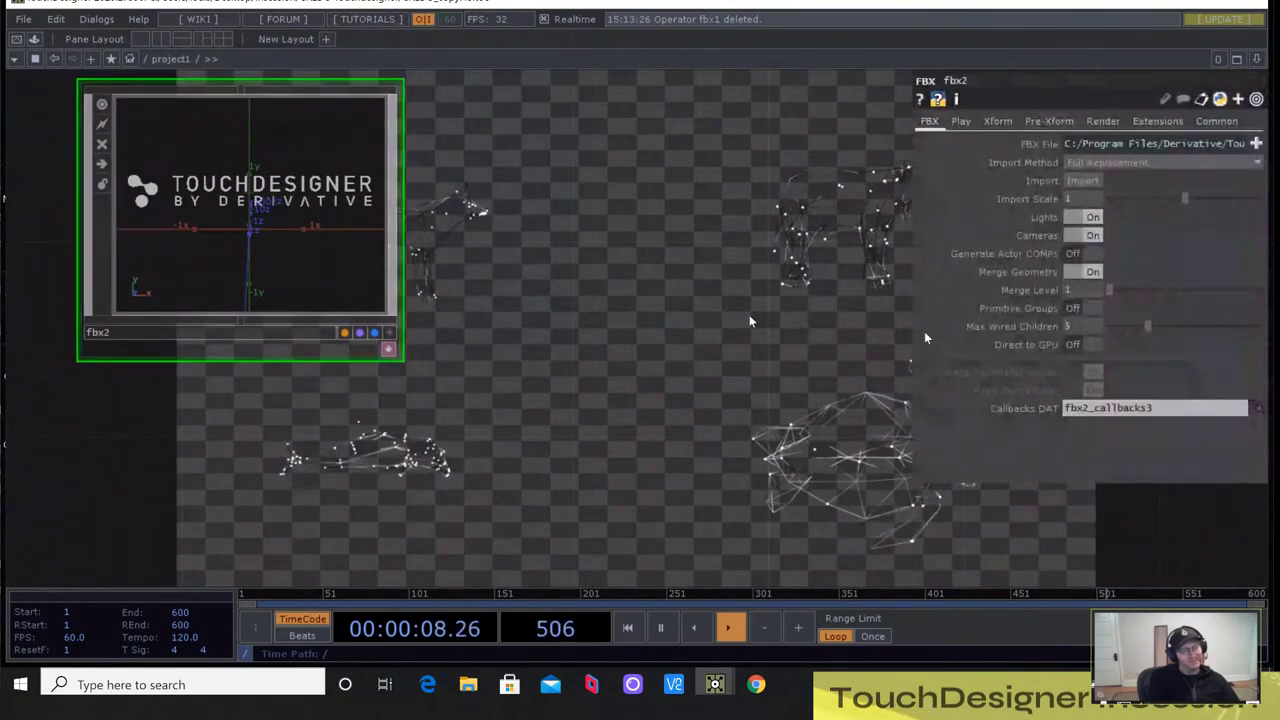
click(1256, 145)
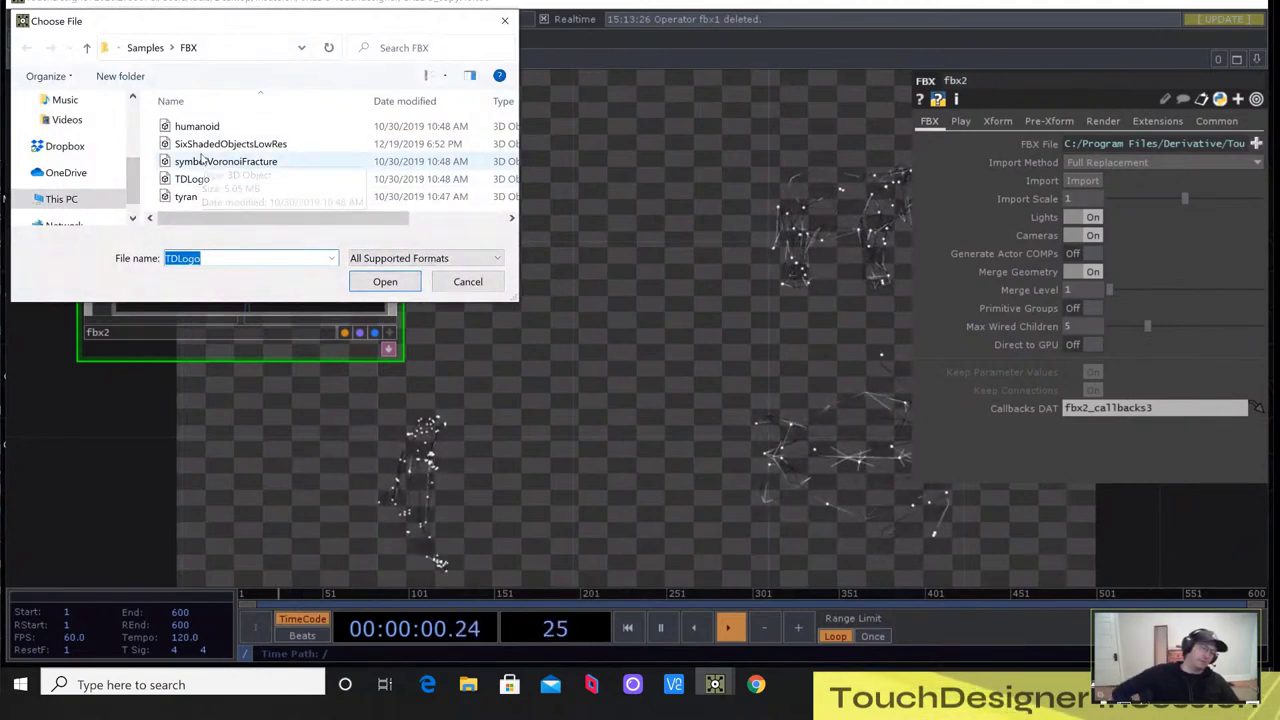
scroll(138, 178, up, 2)
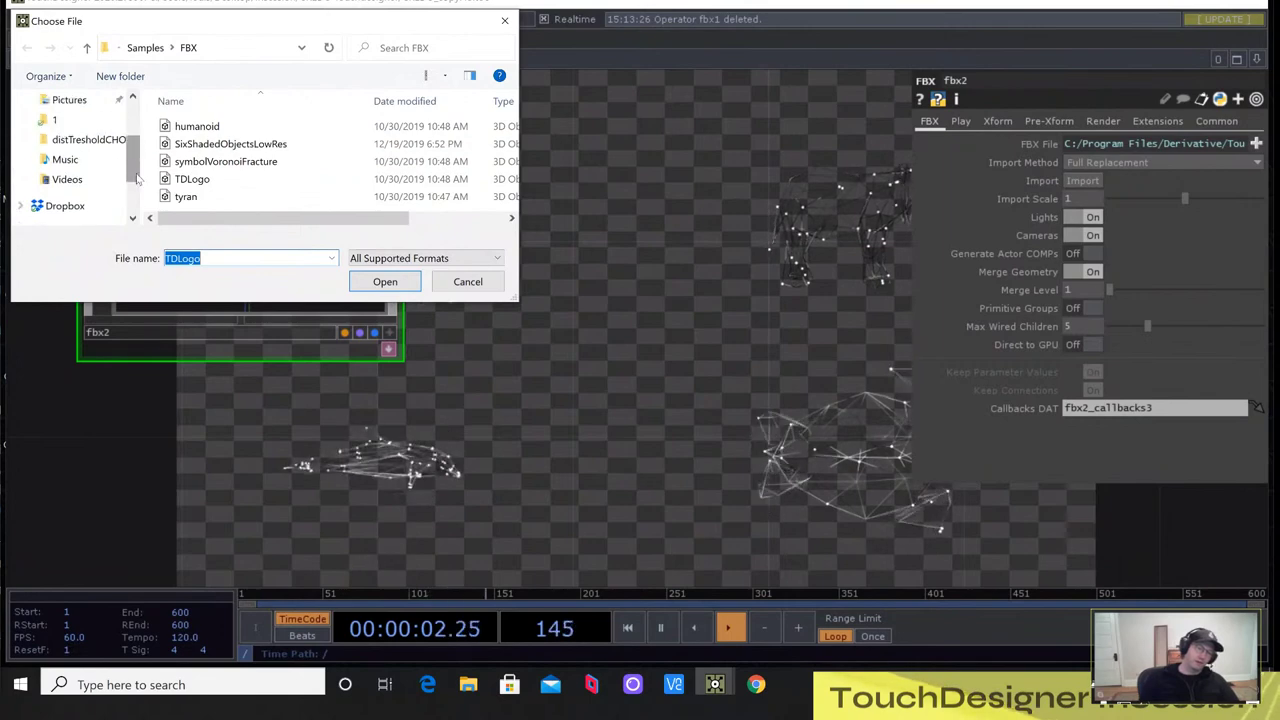
scroll(141, 165, up, 1)
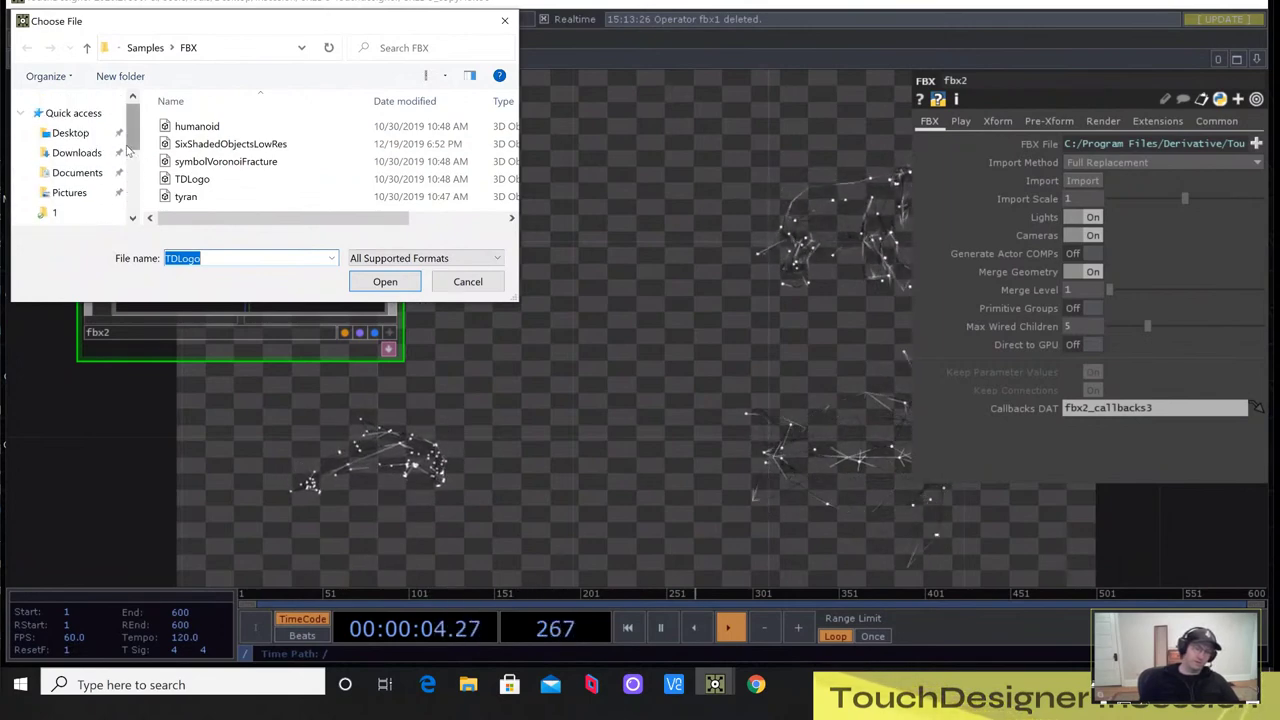
scroll(135, 163, down, 4)
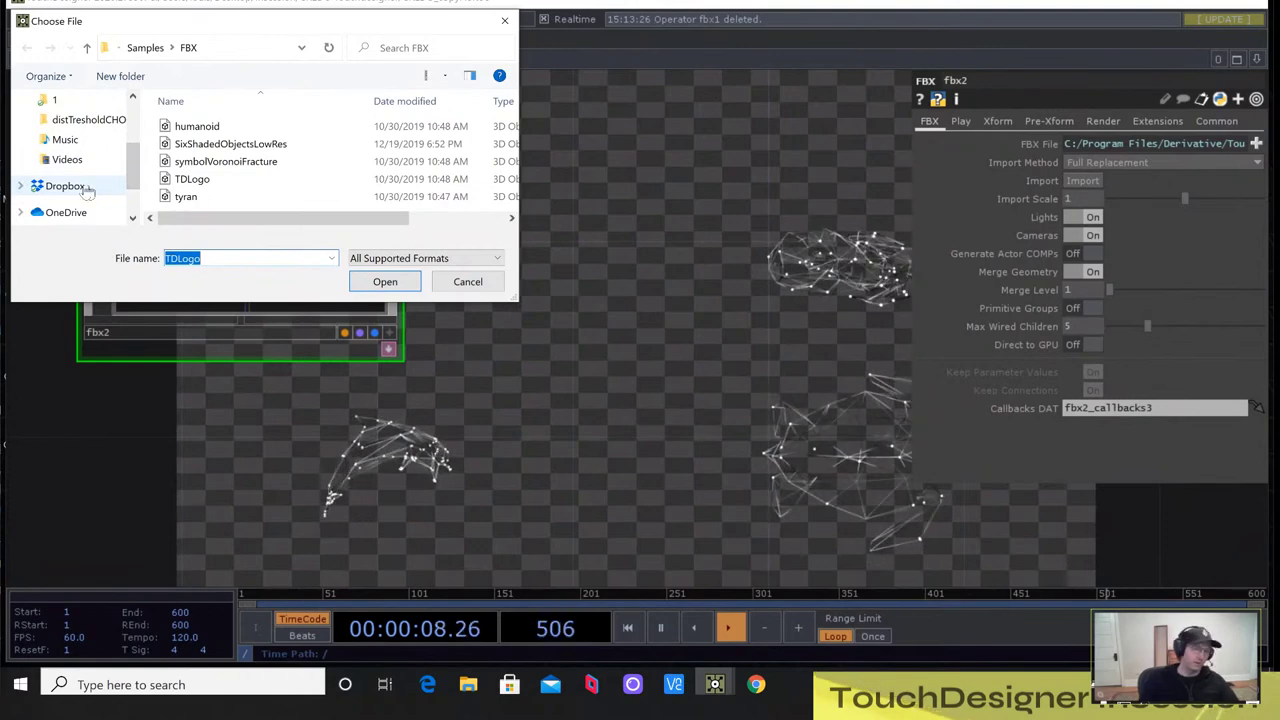
click(66, 186)
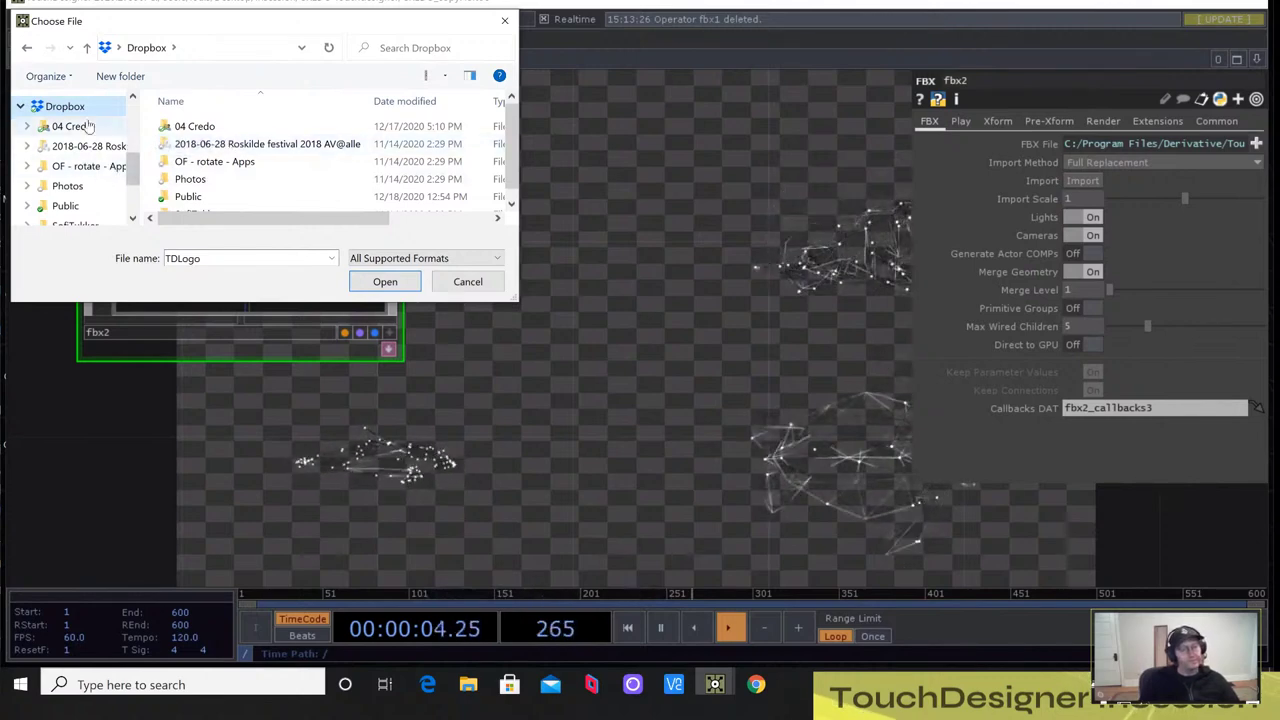
Browse to the Imports folder inside Desktop > Insession > CREDO Touchdesigner and enlarge the file dialog
click(87, 48)
scroll(60, 165, down, 1)
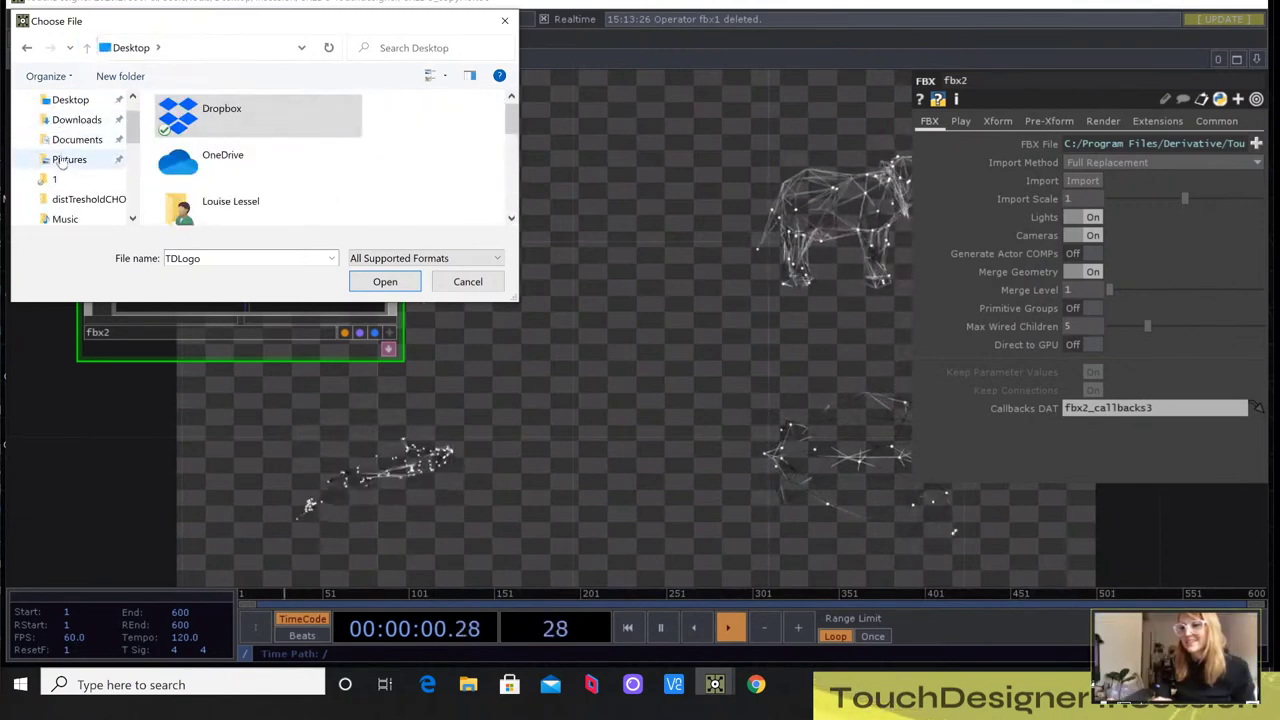
scroll(84, 142, down, 7)
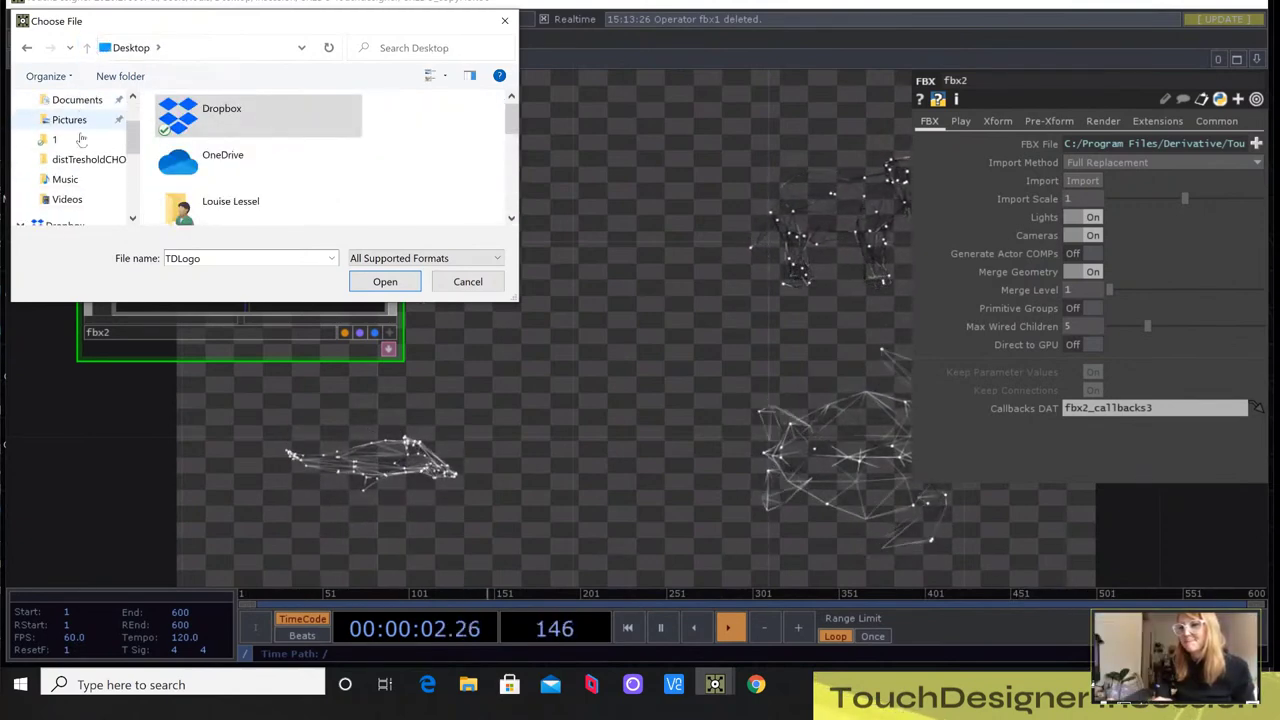
scroll(84, 156, up, 7)
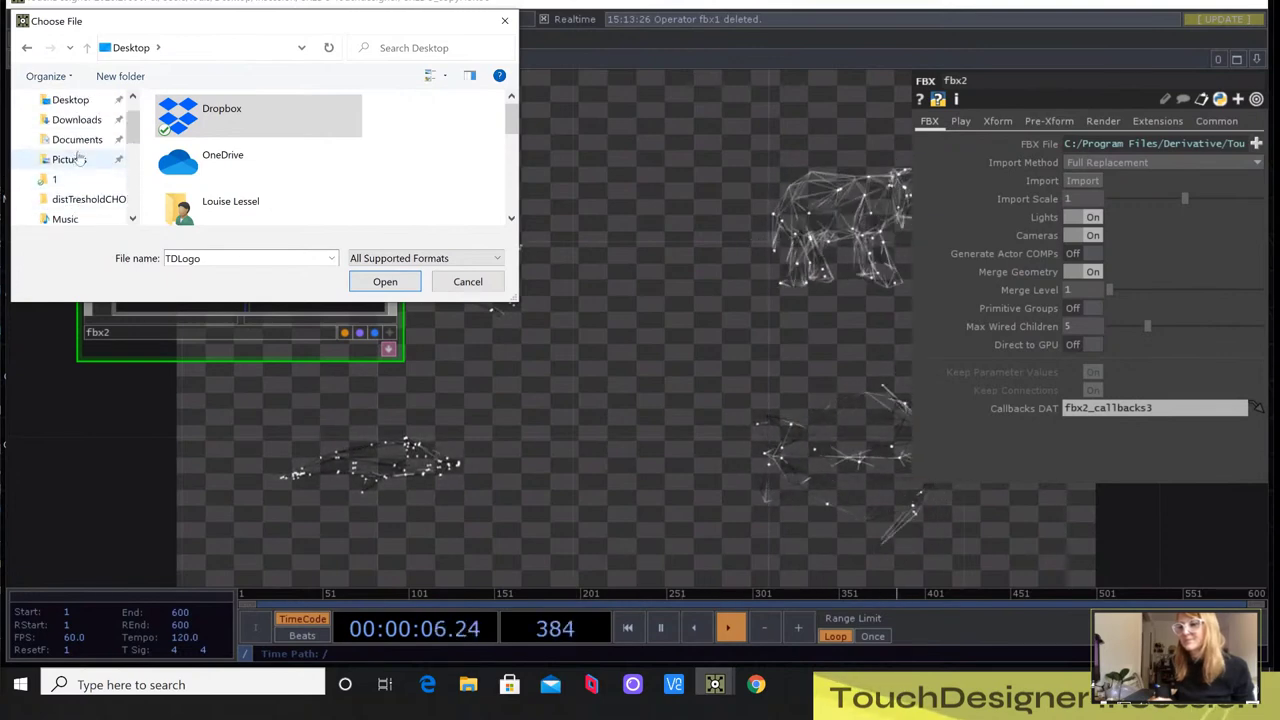
scroll(82, 155, up, 2)
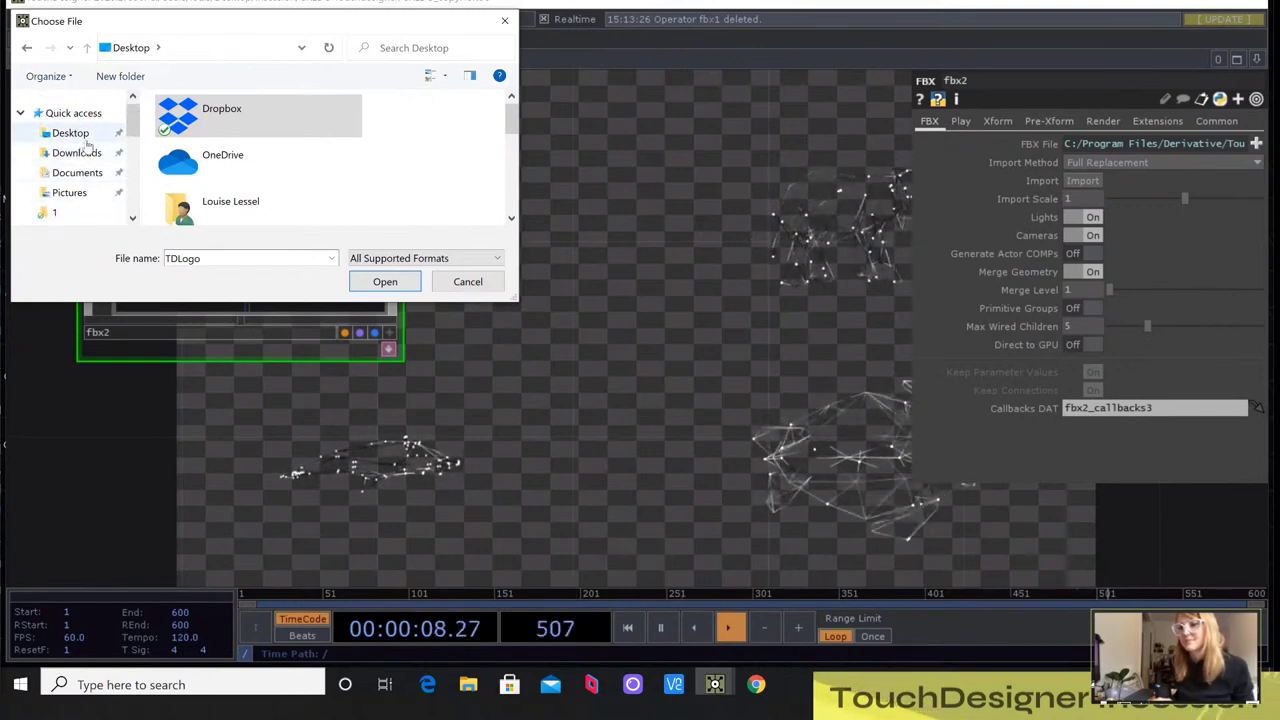
click(78, 135)
double_click(287, 185)
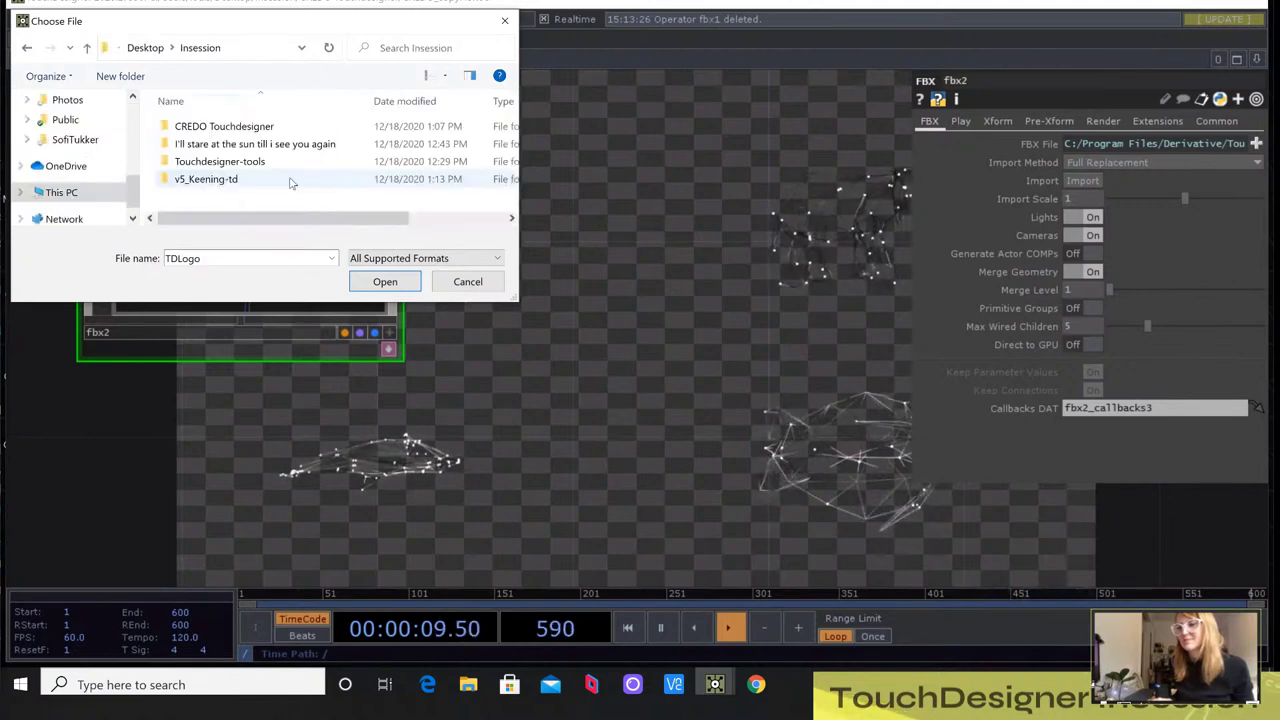
double_click(268, 128)
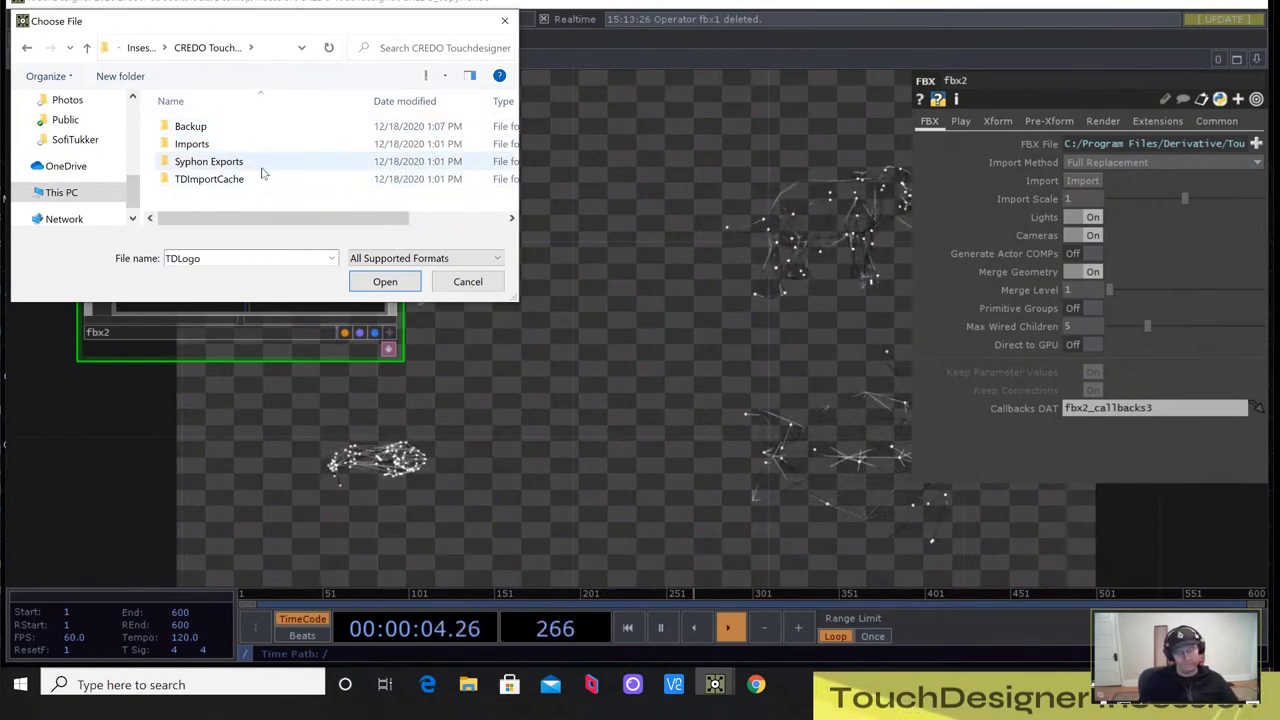
double_click(192, 144)
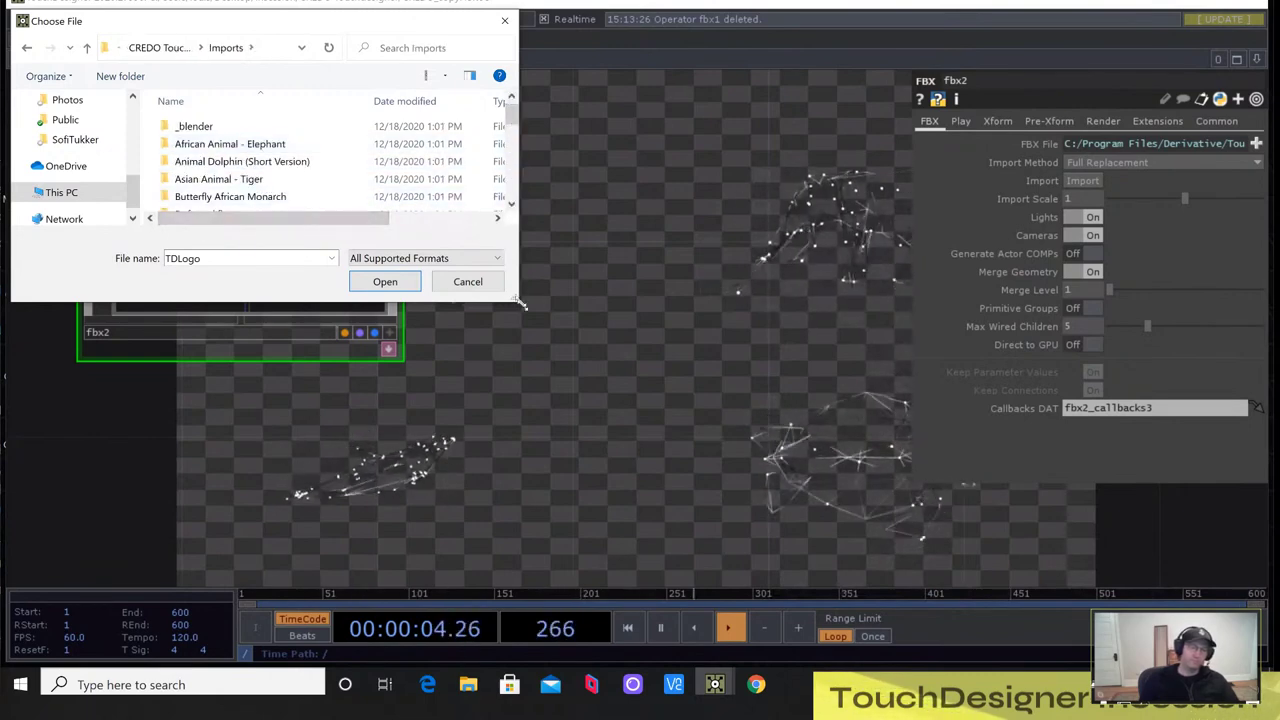
drag(518, 300, 580, 476)
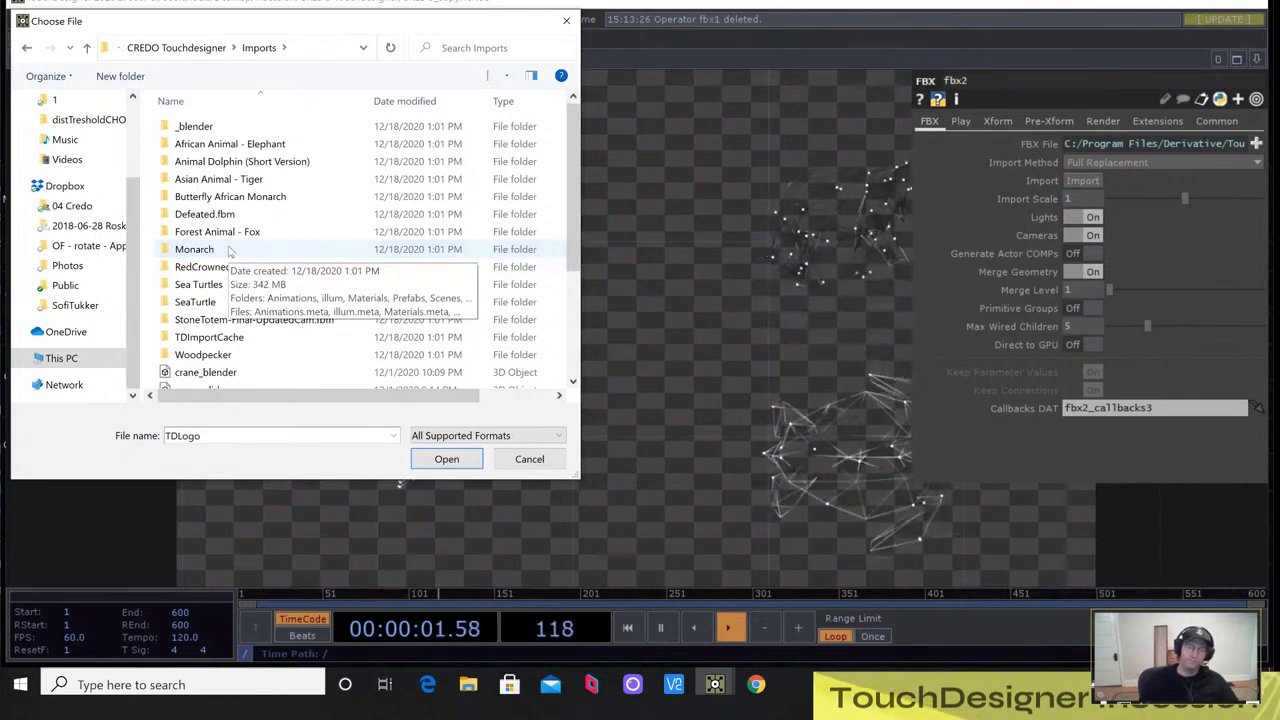
Look through the SeaTurtle Animations, SeaTurtle_FBX and SeaTurtle_OBJ folders for a suitable turtle file
double_click(196, 302)
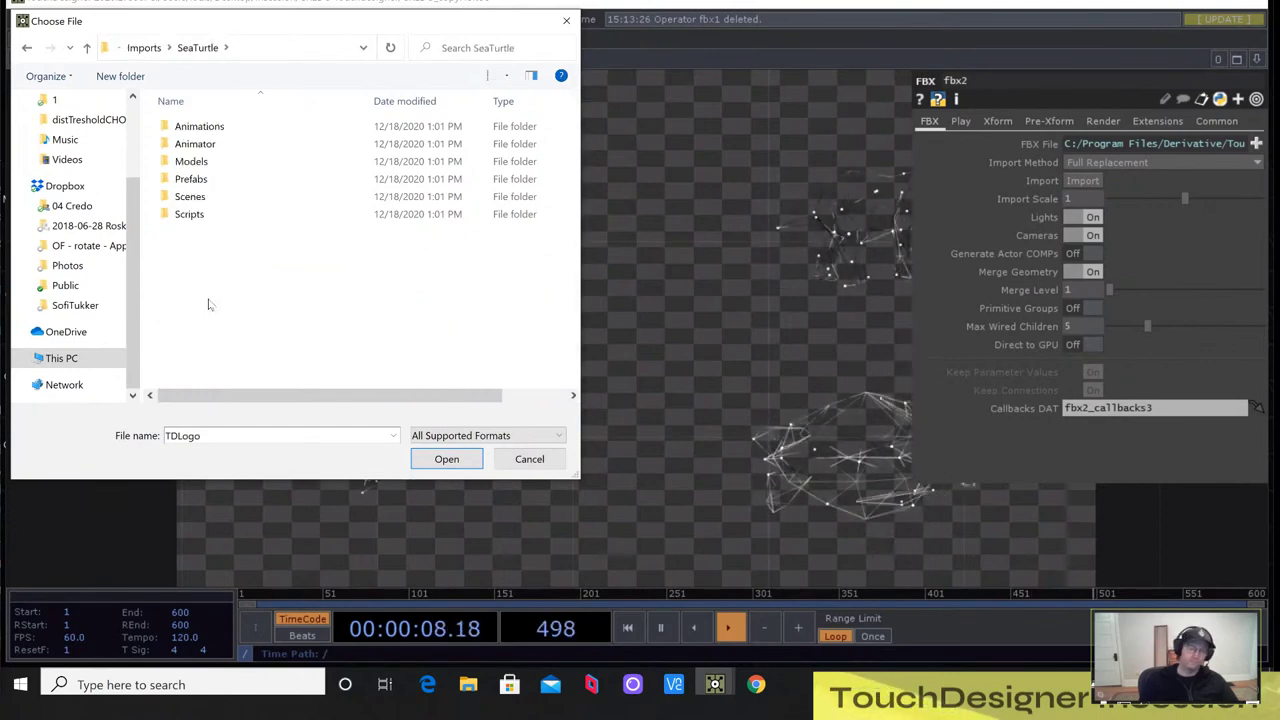
double_click(199, 128)
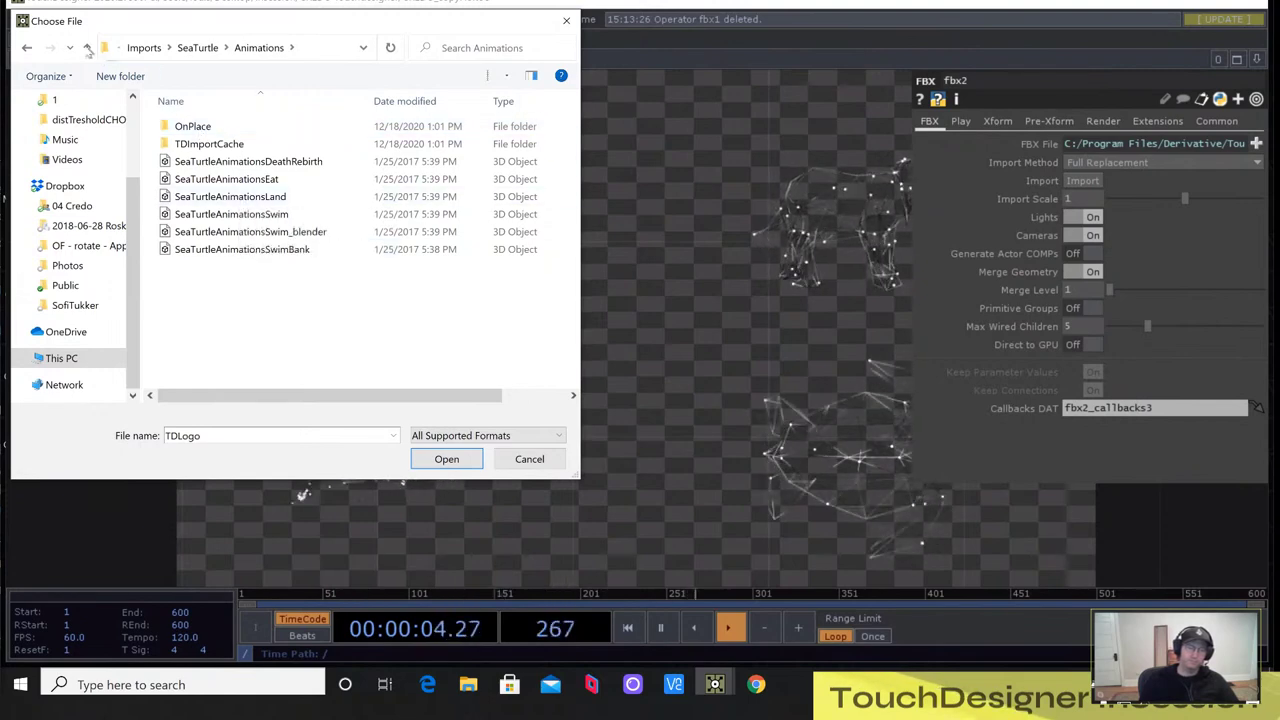
click(87, 49)
click(87, 49)
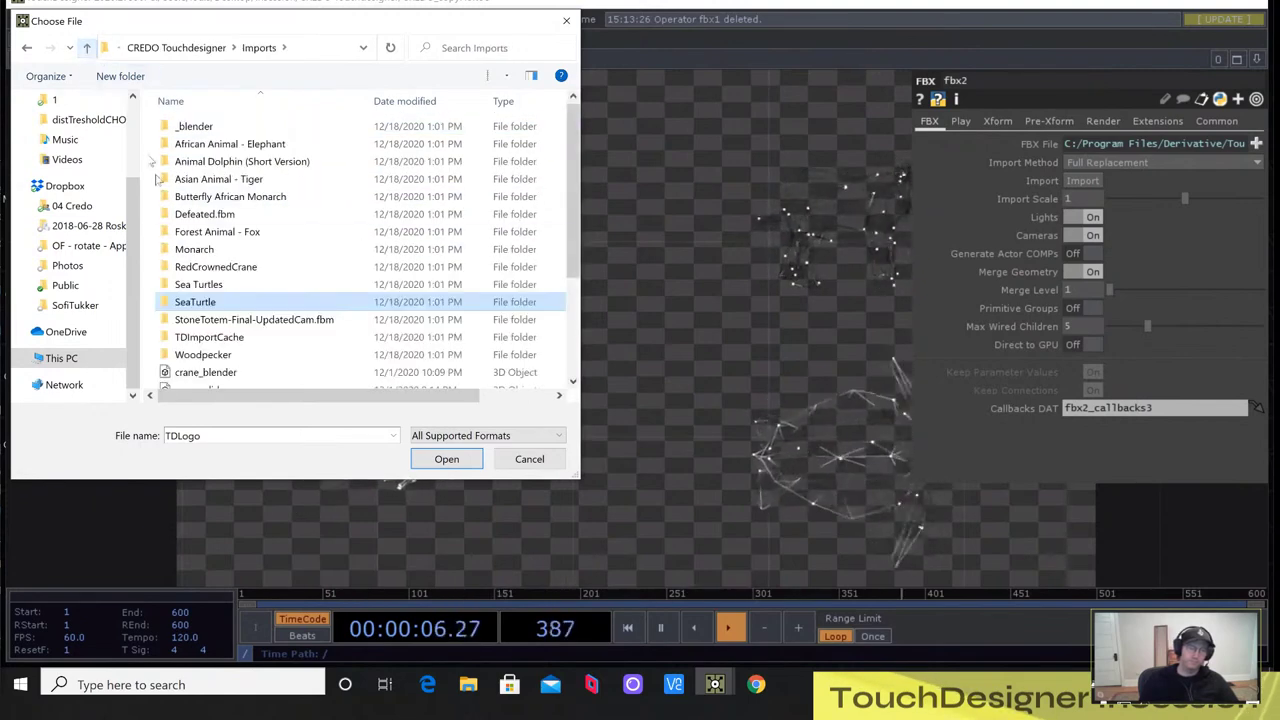
double_click(200, 285)
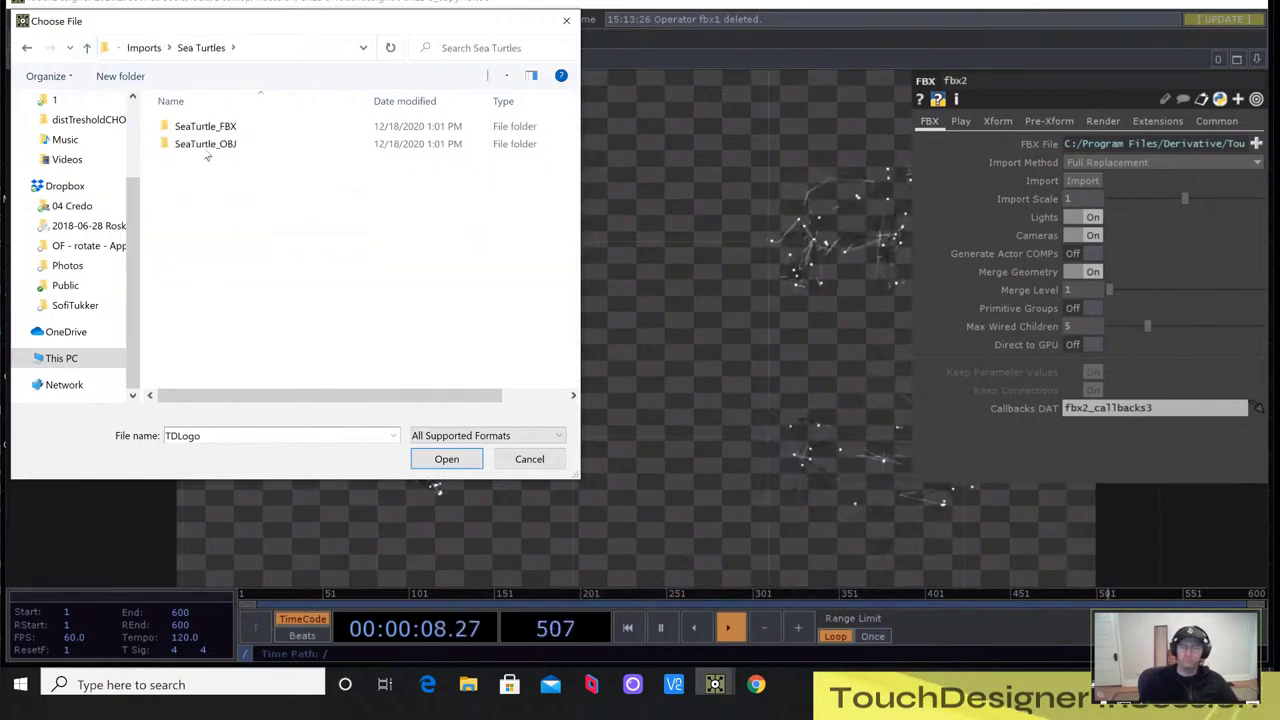
double_click(203, 128)
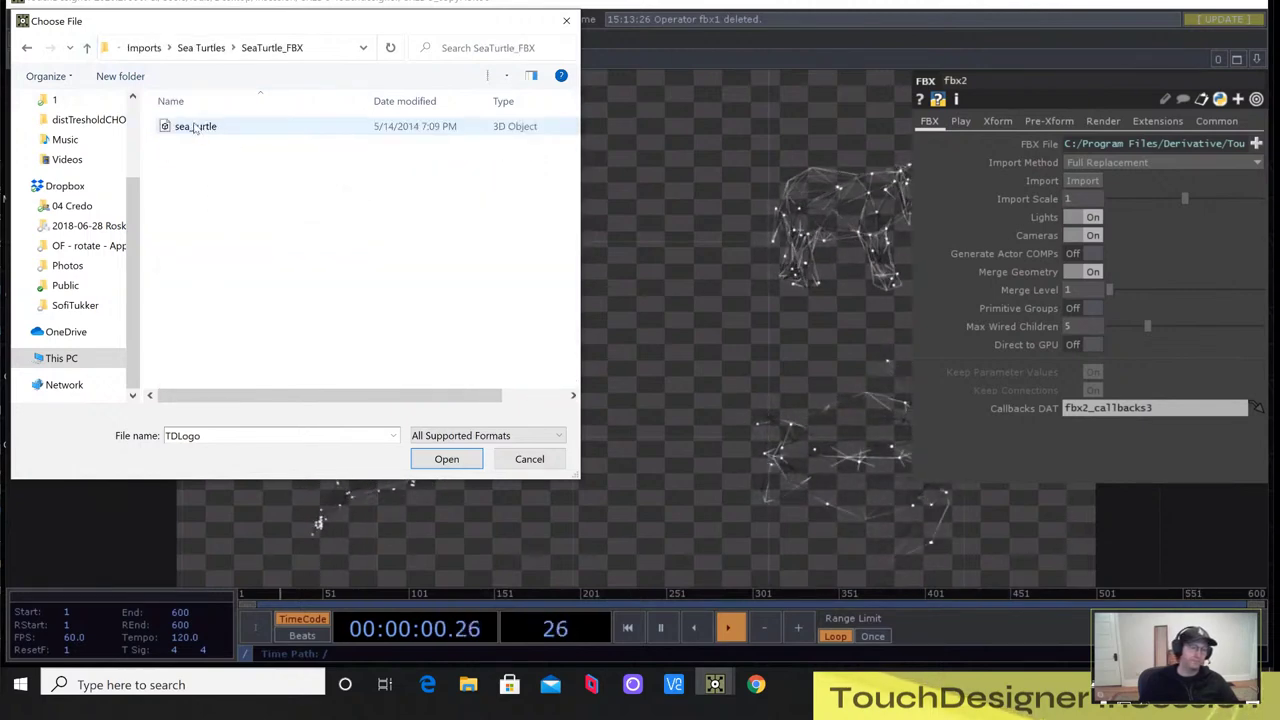
click(90, 49)
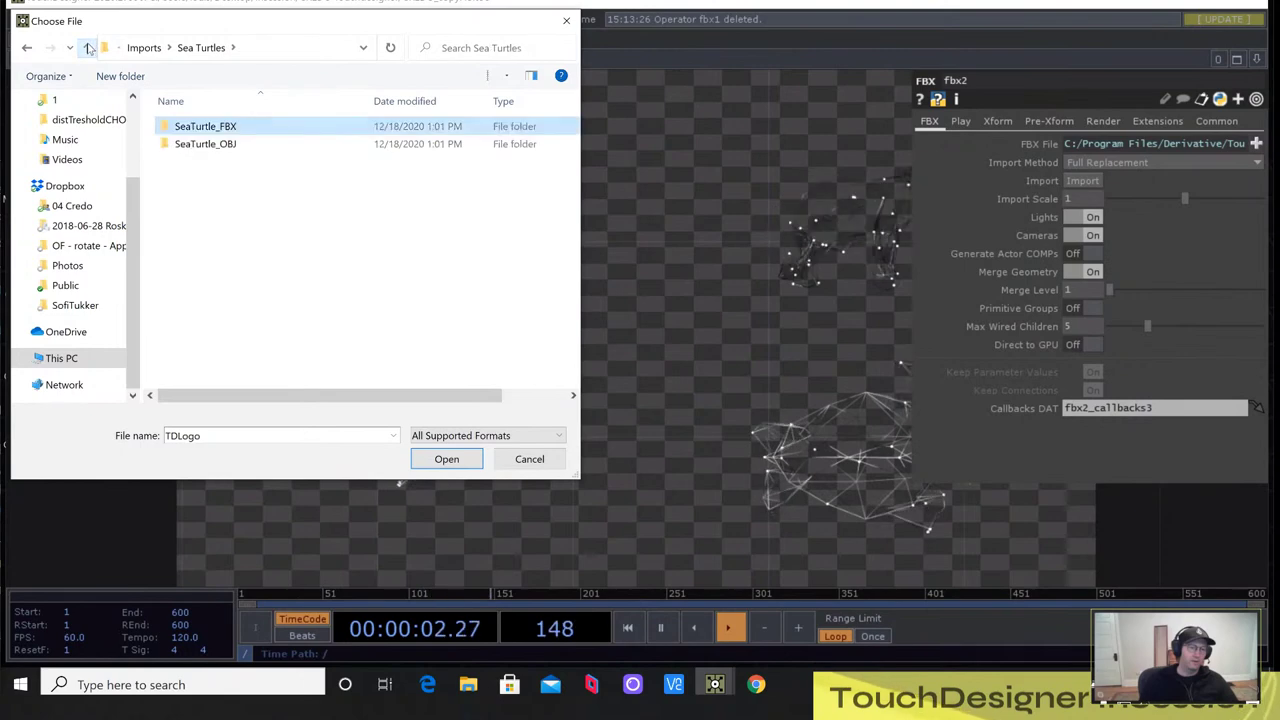
double_click(205, 144)
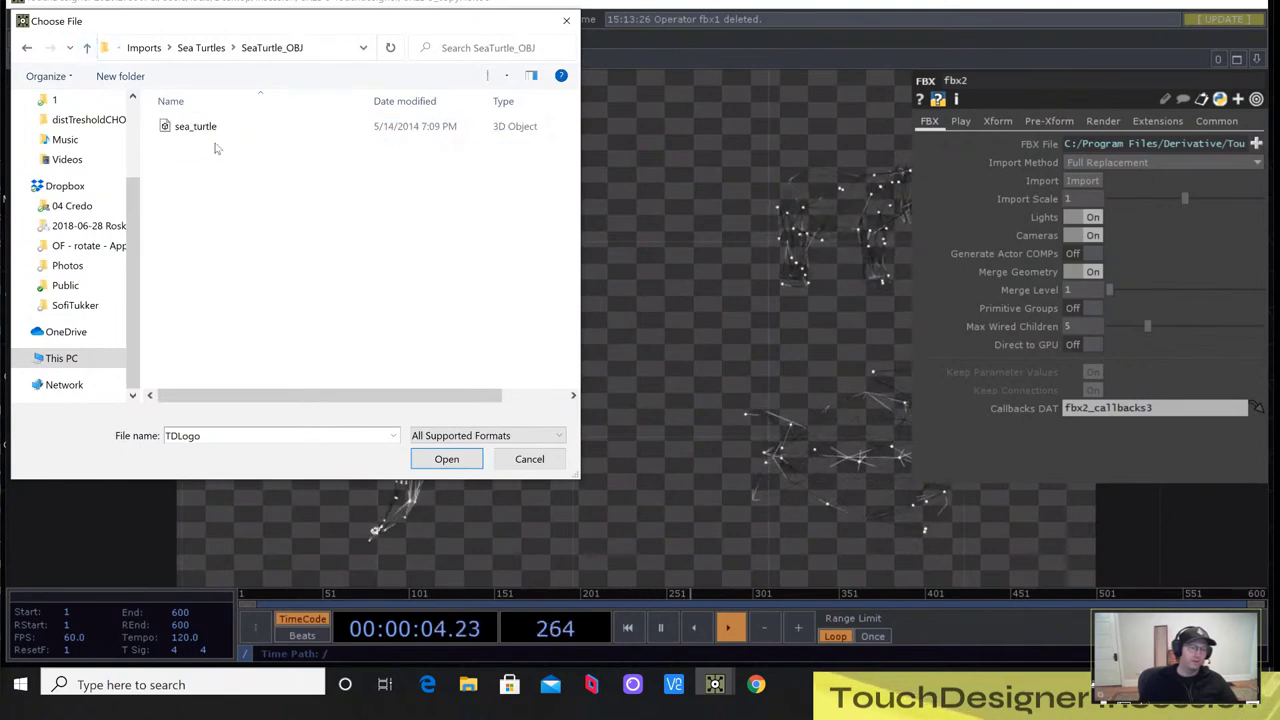
click(90, 49)
click(90, 49)
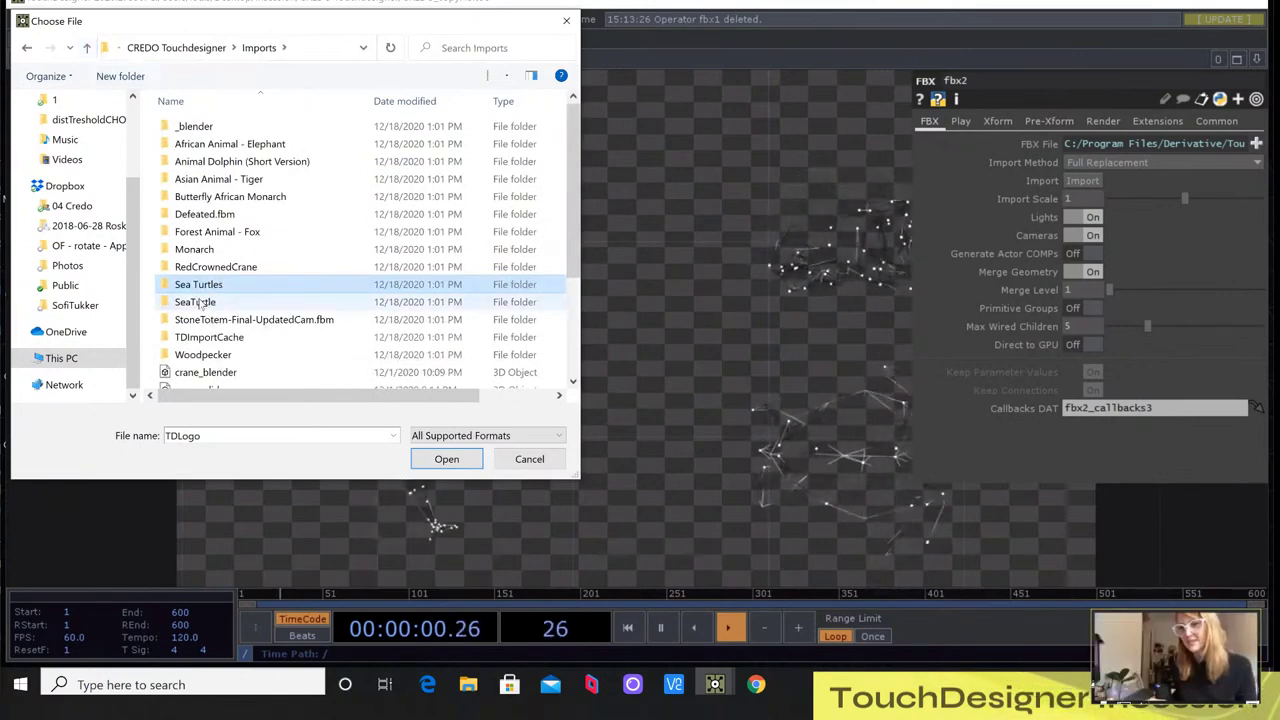
Load SeaTurtleAnimationsSwim from the SeaTurtle Animations folder as the FBX file of fbx2 and import it
double_click(202, 304)
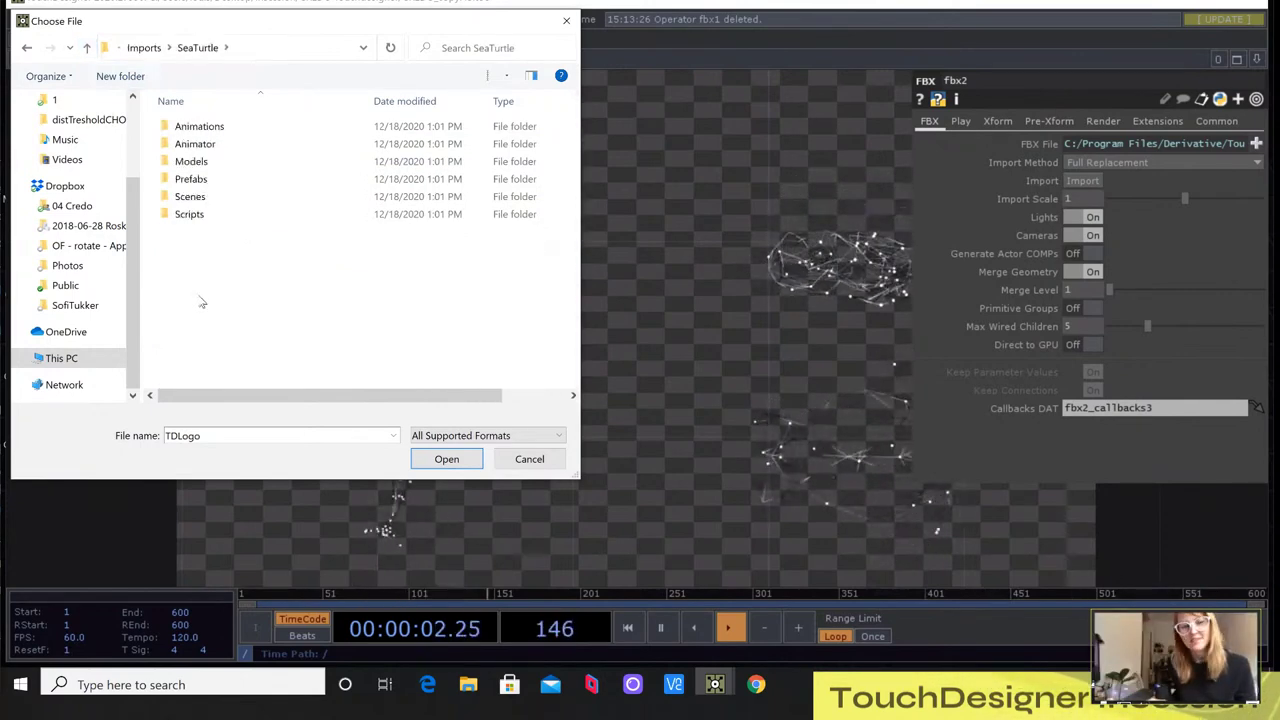
click(193, 132)
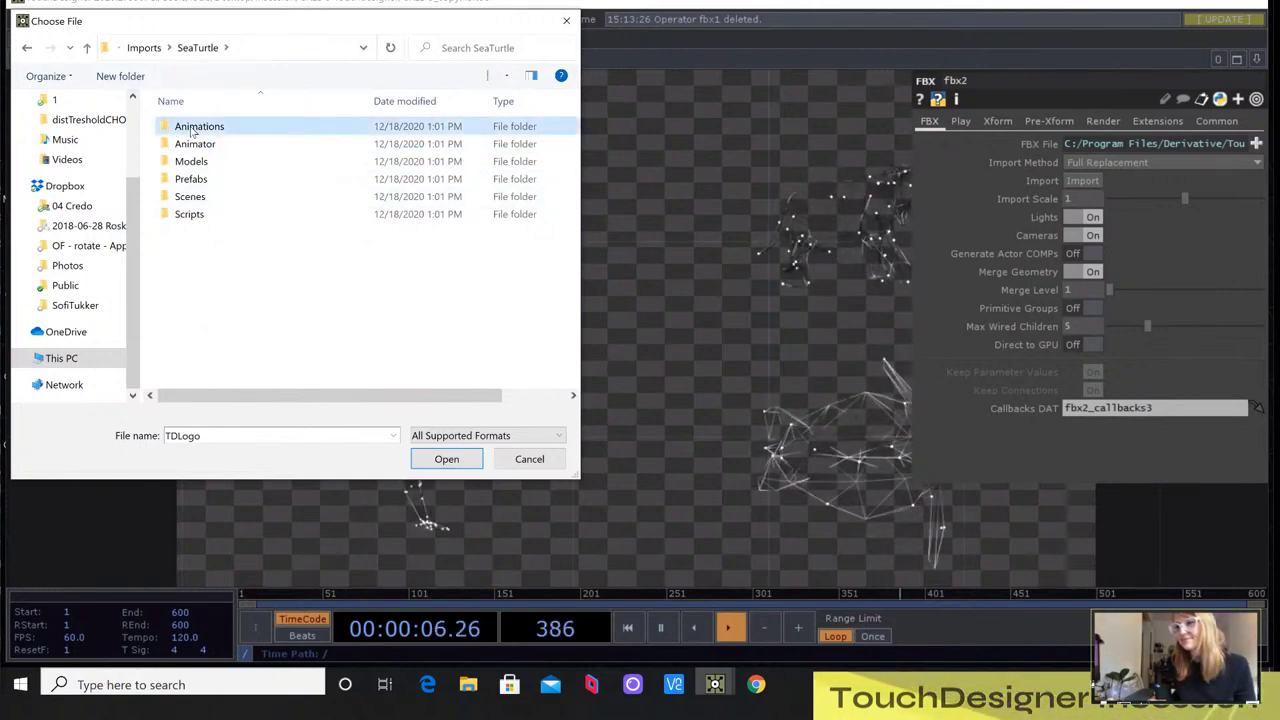
double_click(193, 132)
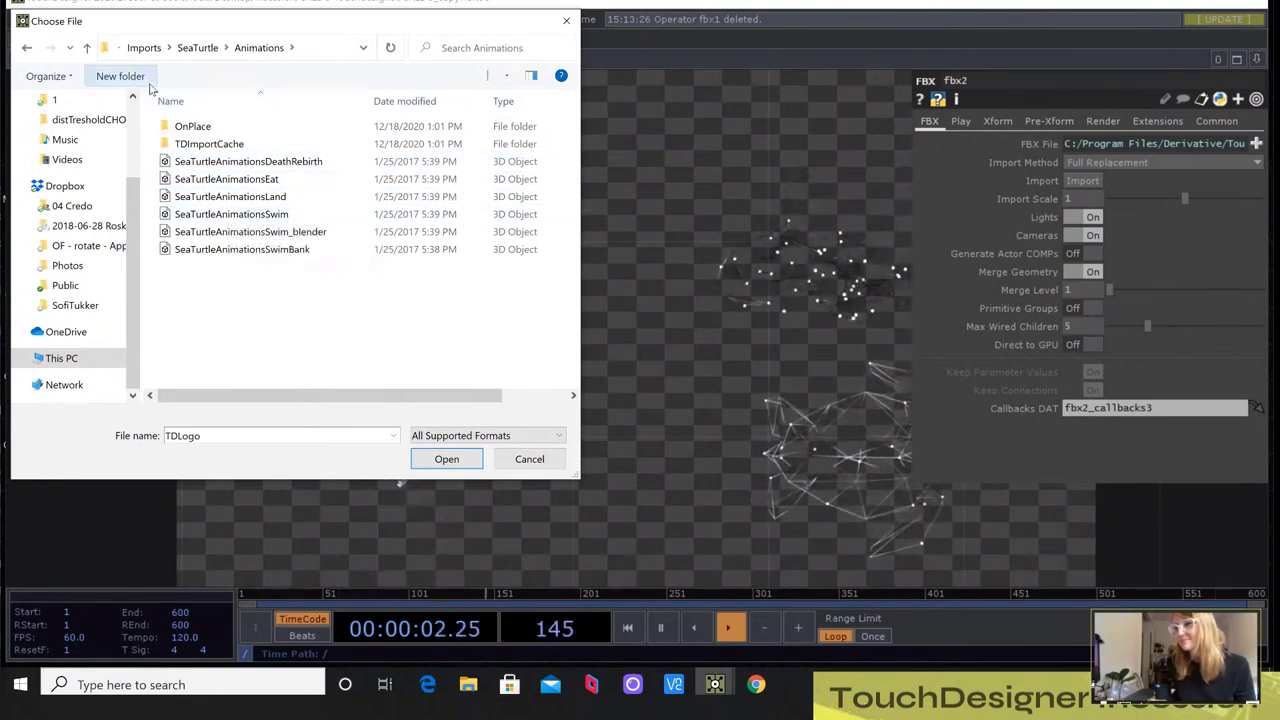
double_click(262, 215)
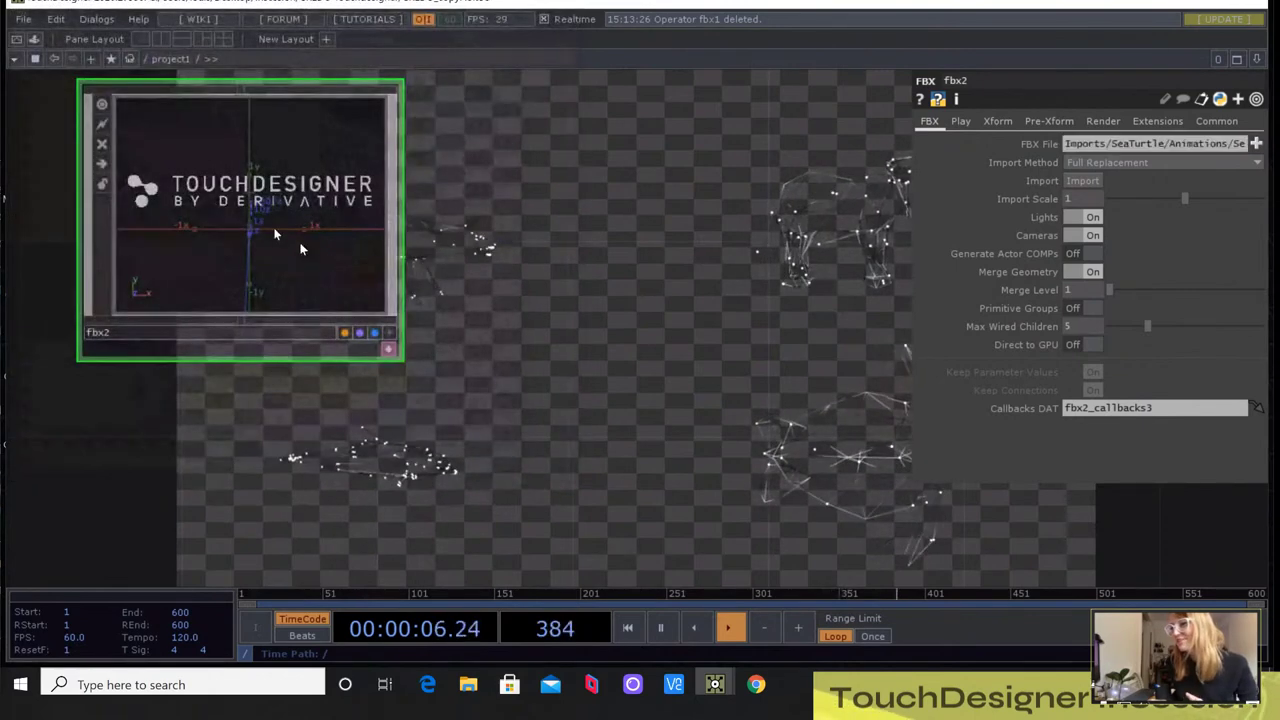
click(1096, 181)
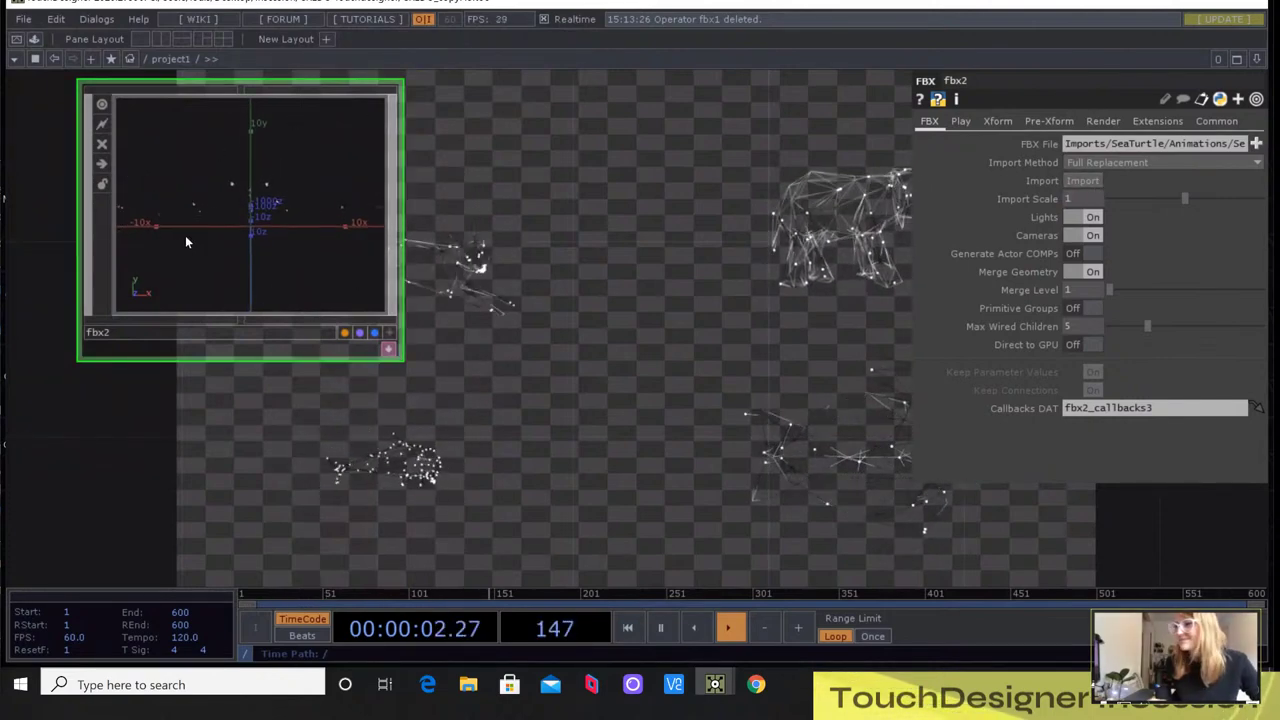
Inspect the imported turtle from another angle in the fbx2 viewer and enter the component's network
drag(236, 278, 231, 229)
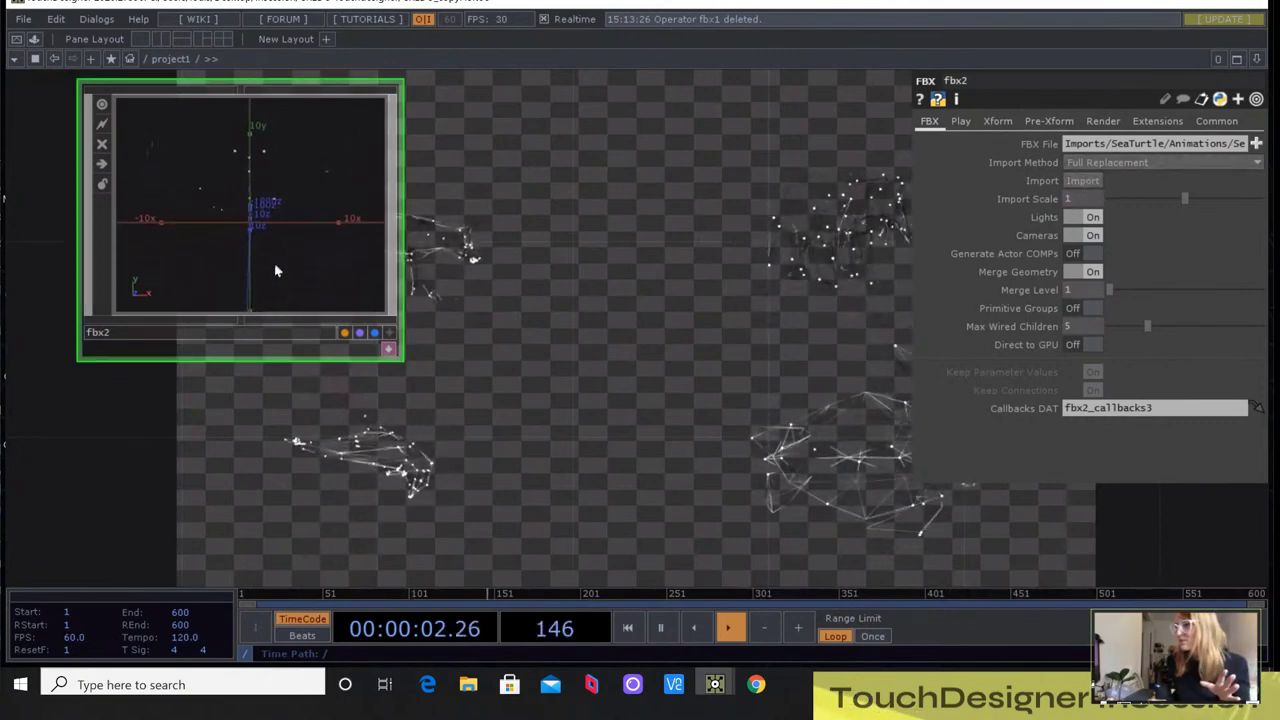
scroll(274, 264, up, 2)
scroll(274, 264, up, 1)
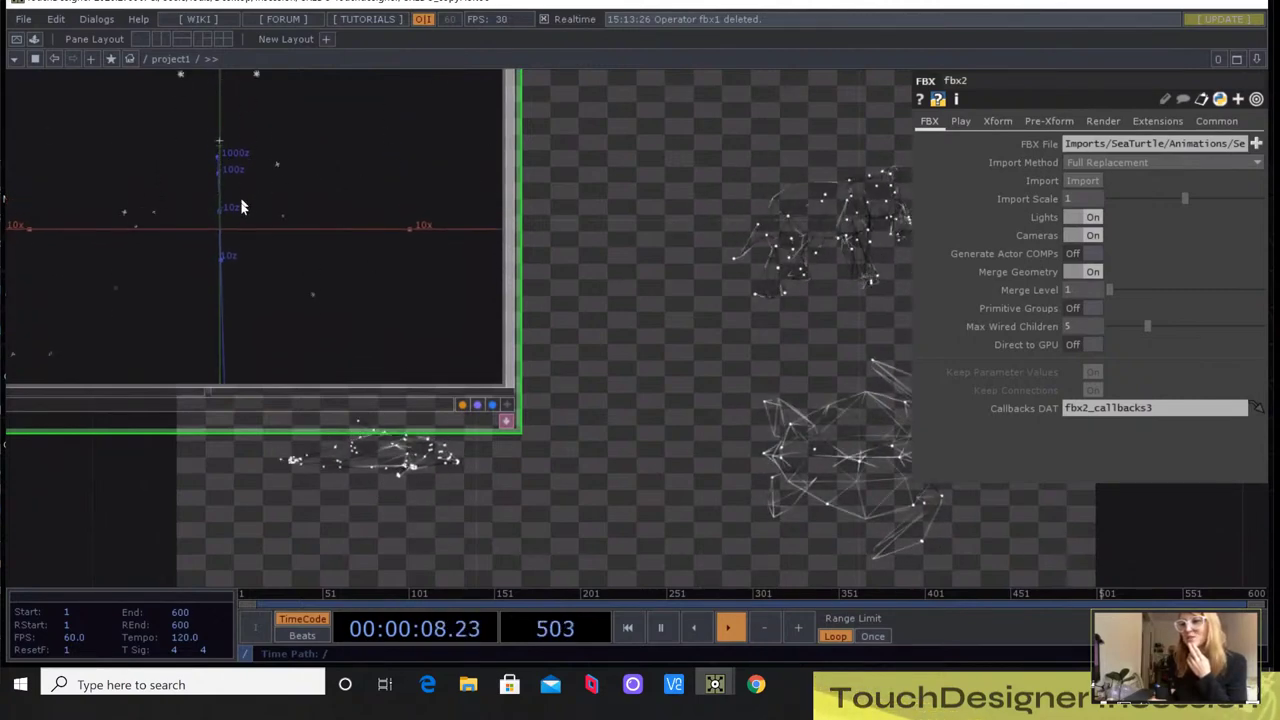
scroll(278, 238, up, 2)
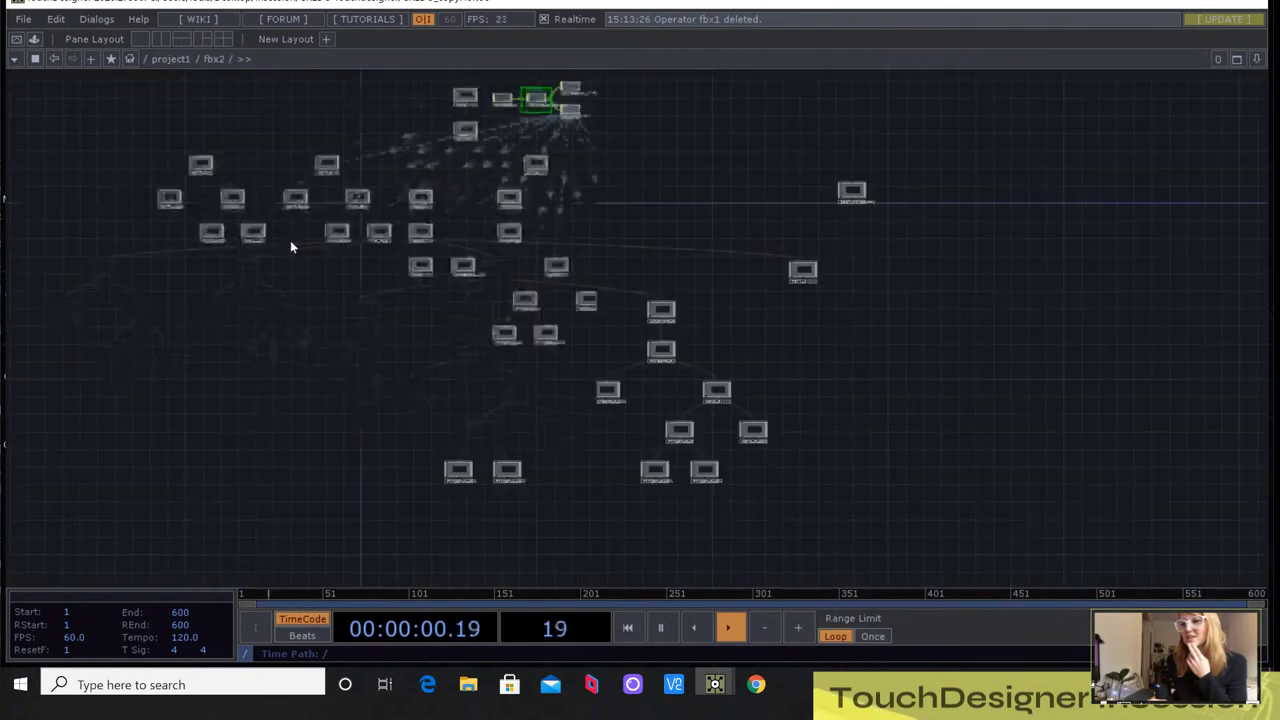
Examine the select_animation and exportAnim nodes and the components they drive in the fbx2 network
scroll(560, 188, up, 3)
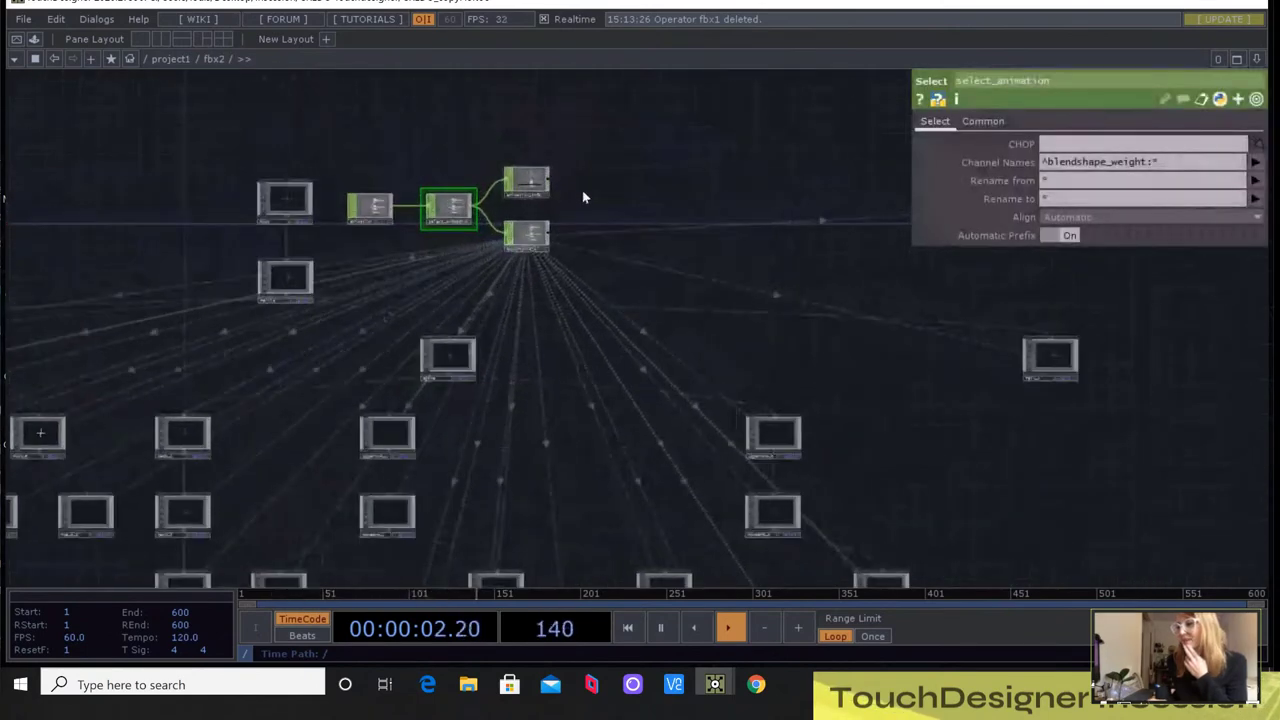
drag(598, 179, 782, 188)
scroll(330, 200, up, 3)
drag(860, 212, 573, 227)
scroll(574, 224, down, 4)
drag(952, 321, 334, 237)
scroll(334, 249, down, 3)
scroll(343, 251, up, 10)
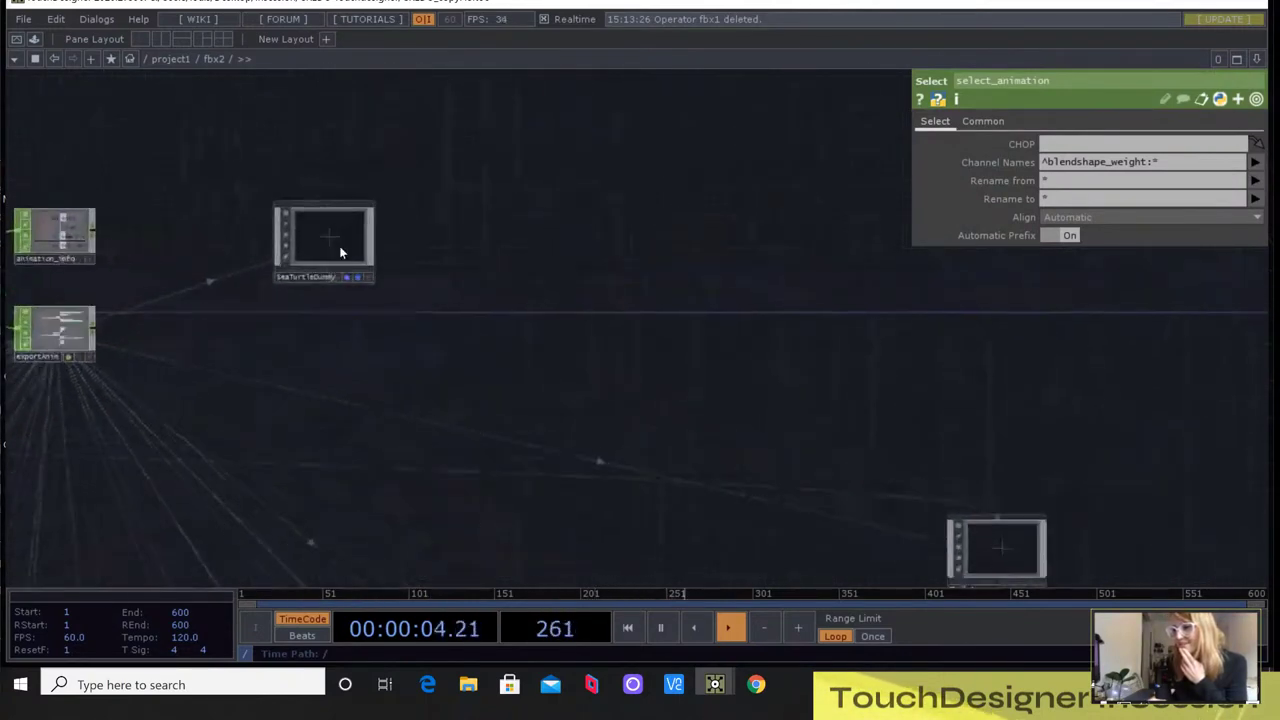
Open the SeaTurtleDummy component to check its cross1 geometry and return to the fbx2 network
scroll(340, 247, up, 1)
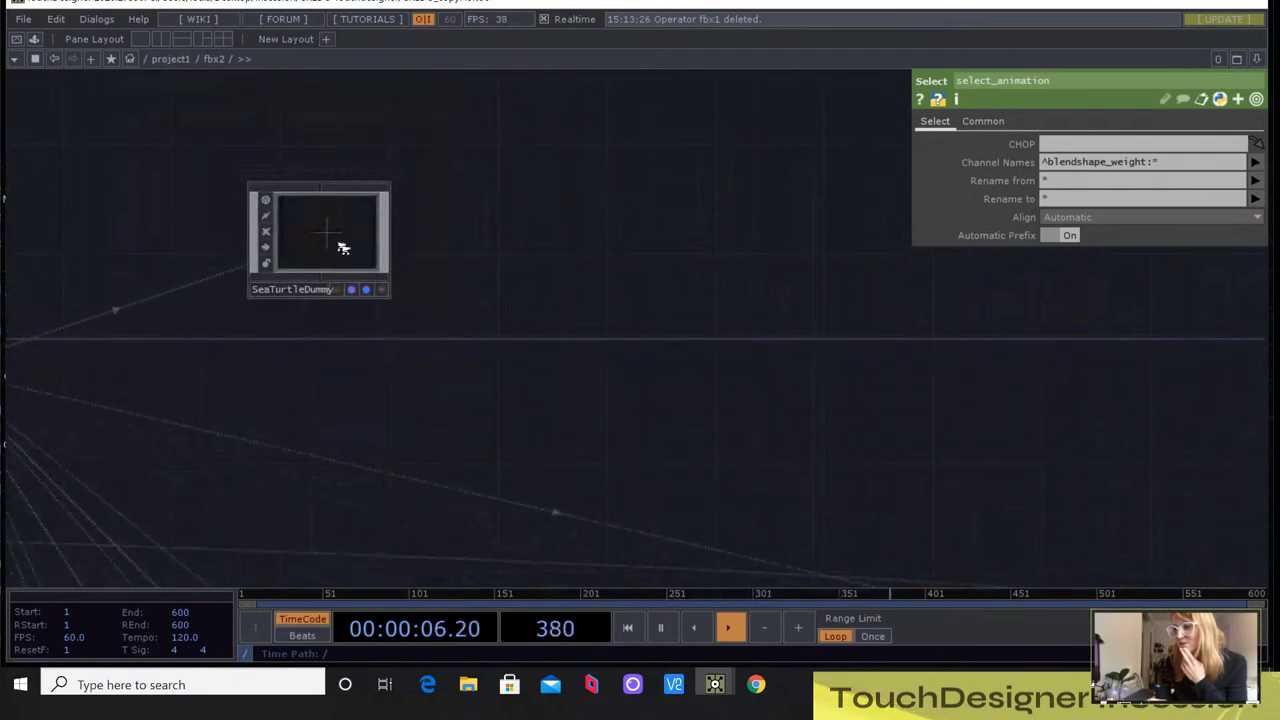
key(i)
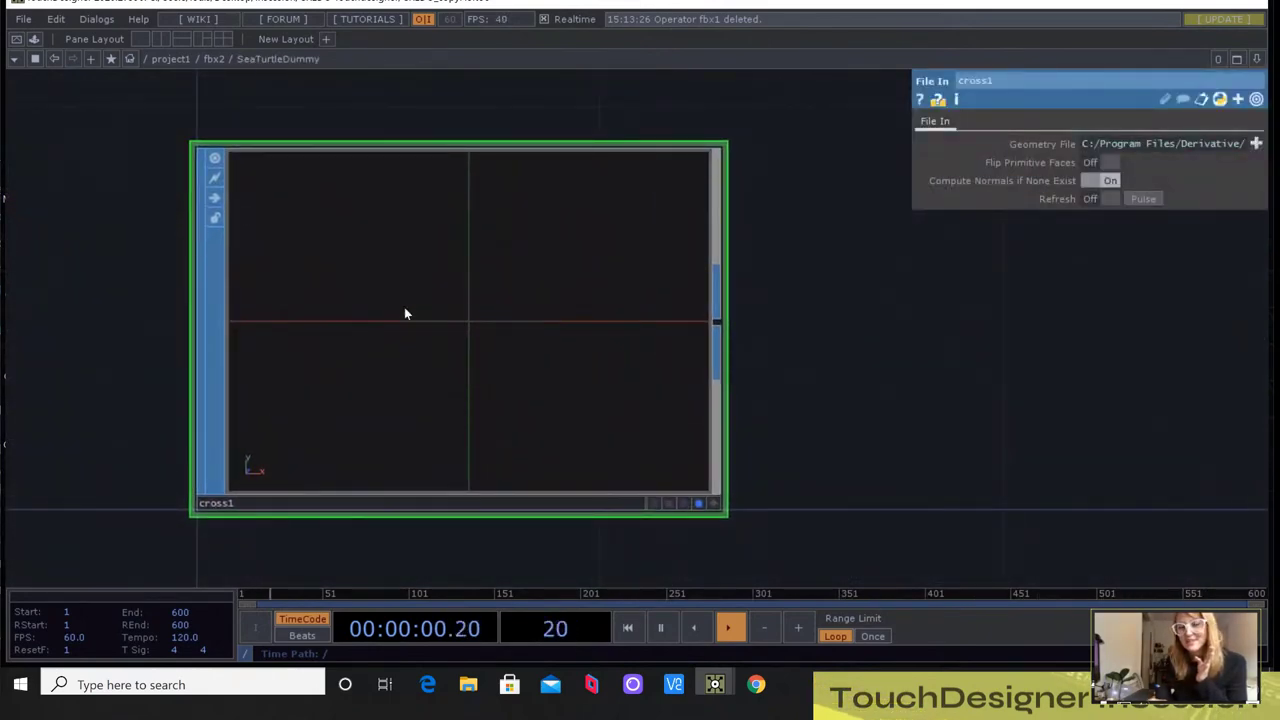
key(u)
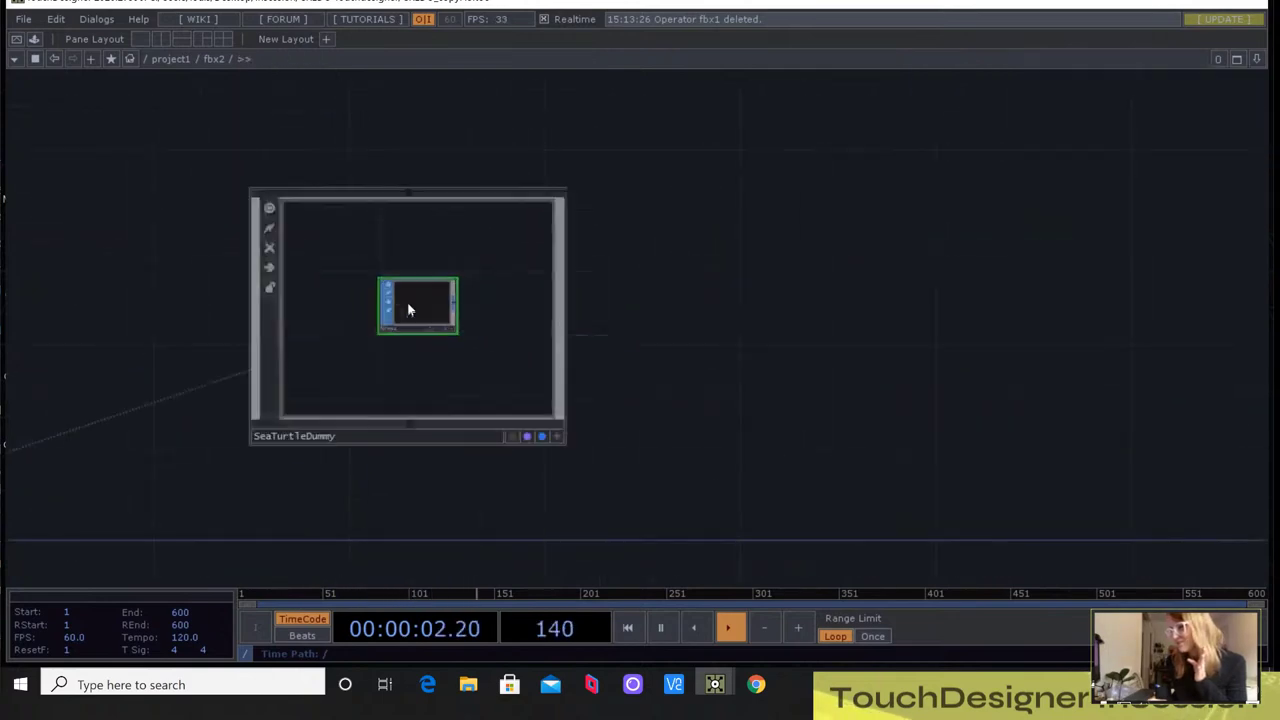
Examine how exportAnim drives the bone components such as Pelvis, Spine and Neck in the fbx2 network
scroll(407, 303, down, 10)
drag(383, 360, 588, 202)
scroll(490, 300, down, 5)
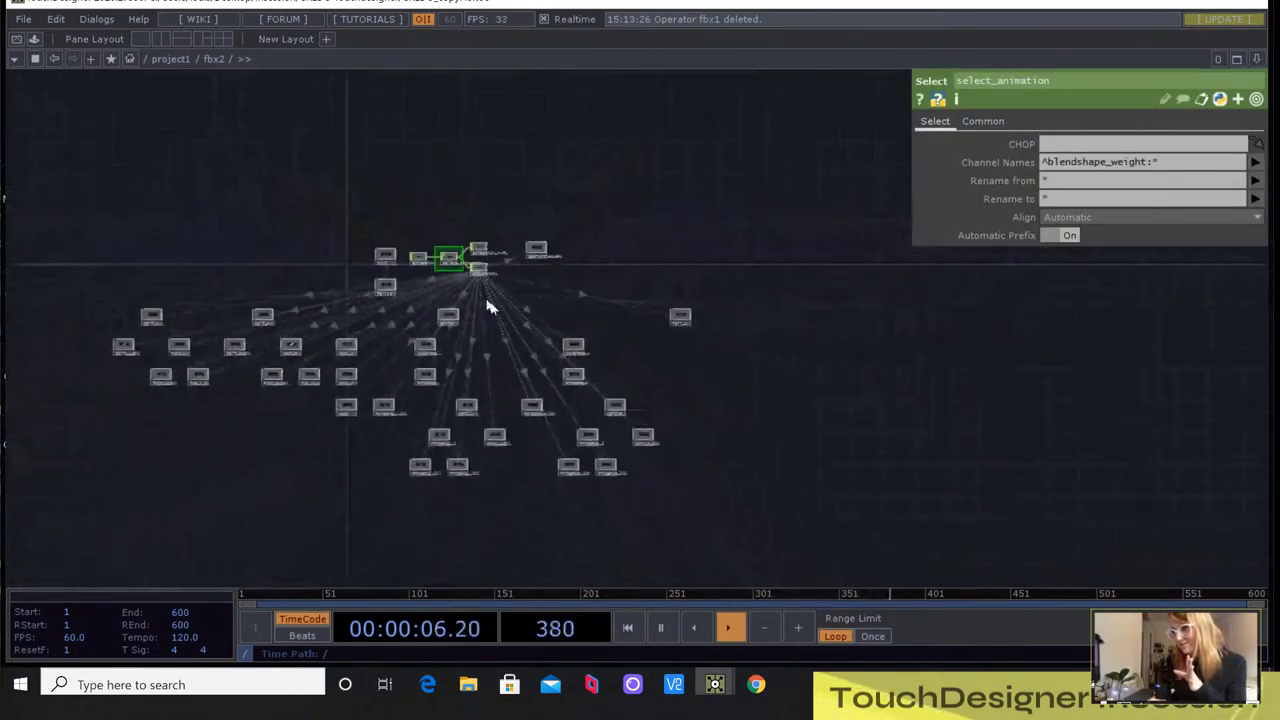
scroll(490, 300, up, 5)
drag(138, 228, 254, 200)
scroll(270, 172, up, 5)
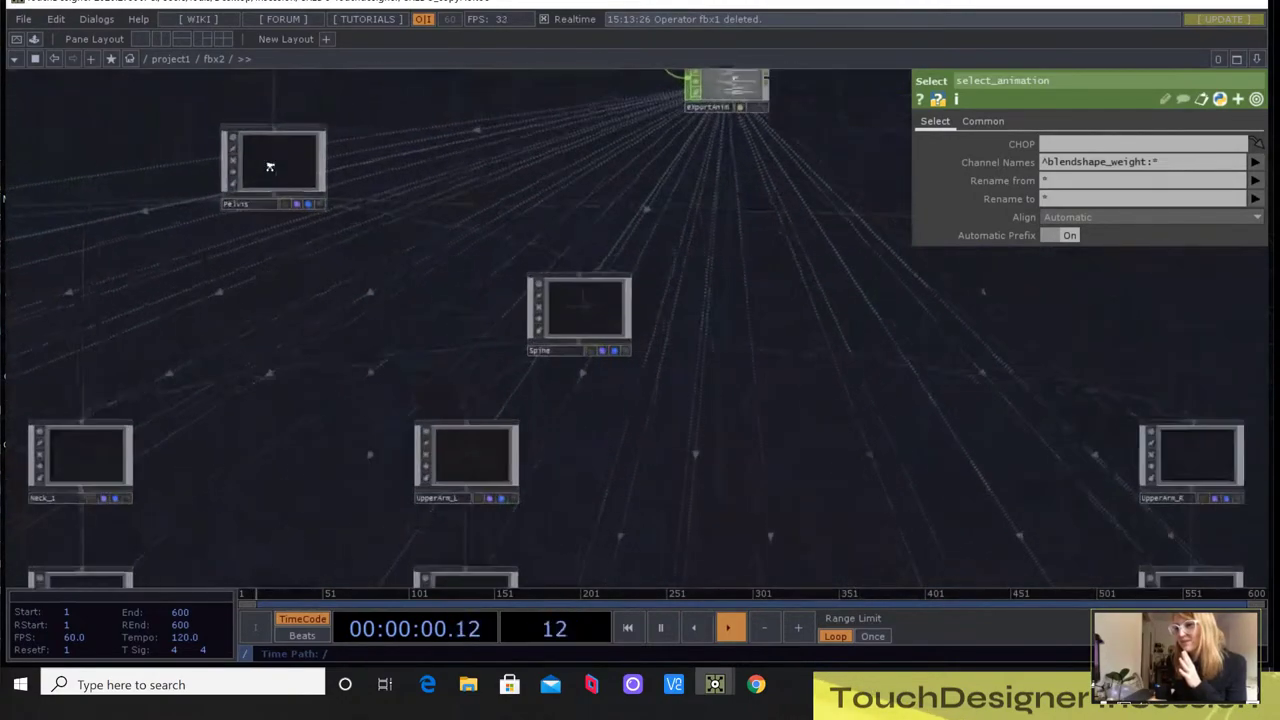
scroll(604, 366, down, 1)
scroll(604, 366, down, 4)
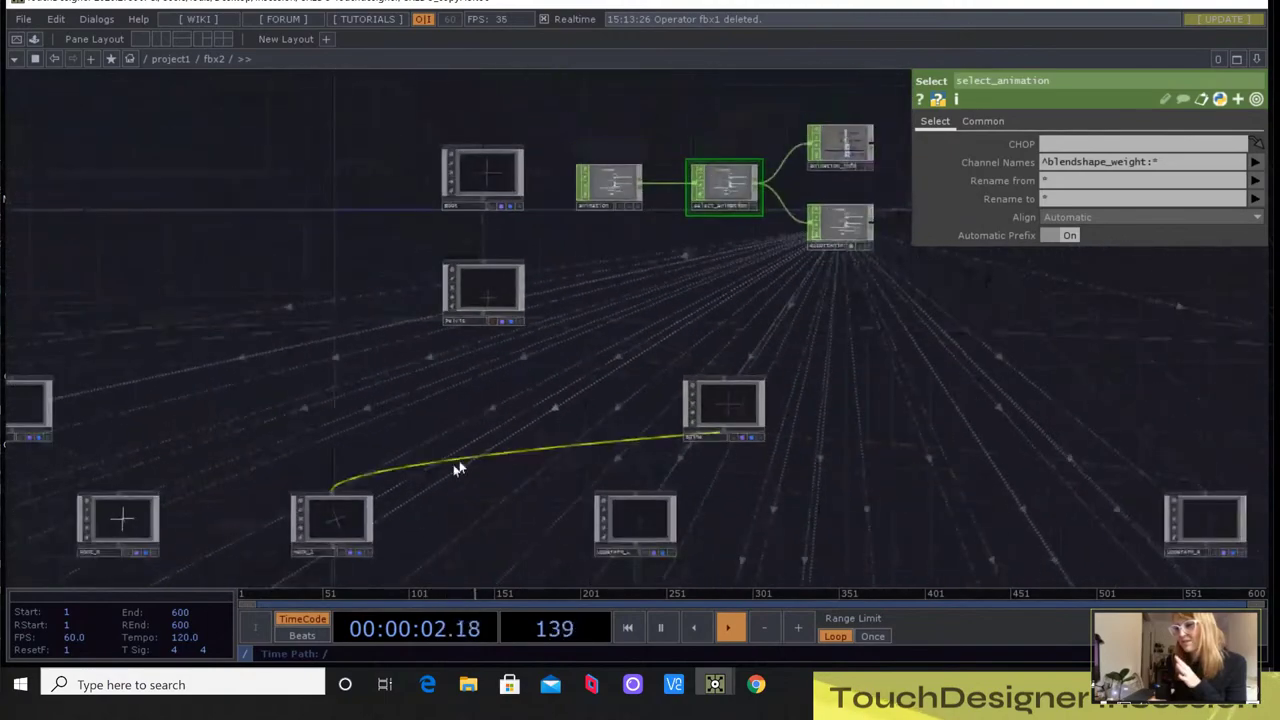
scroll(354, 522, up, 5)
scroll(362, 522, down, 5)
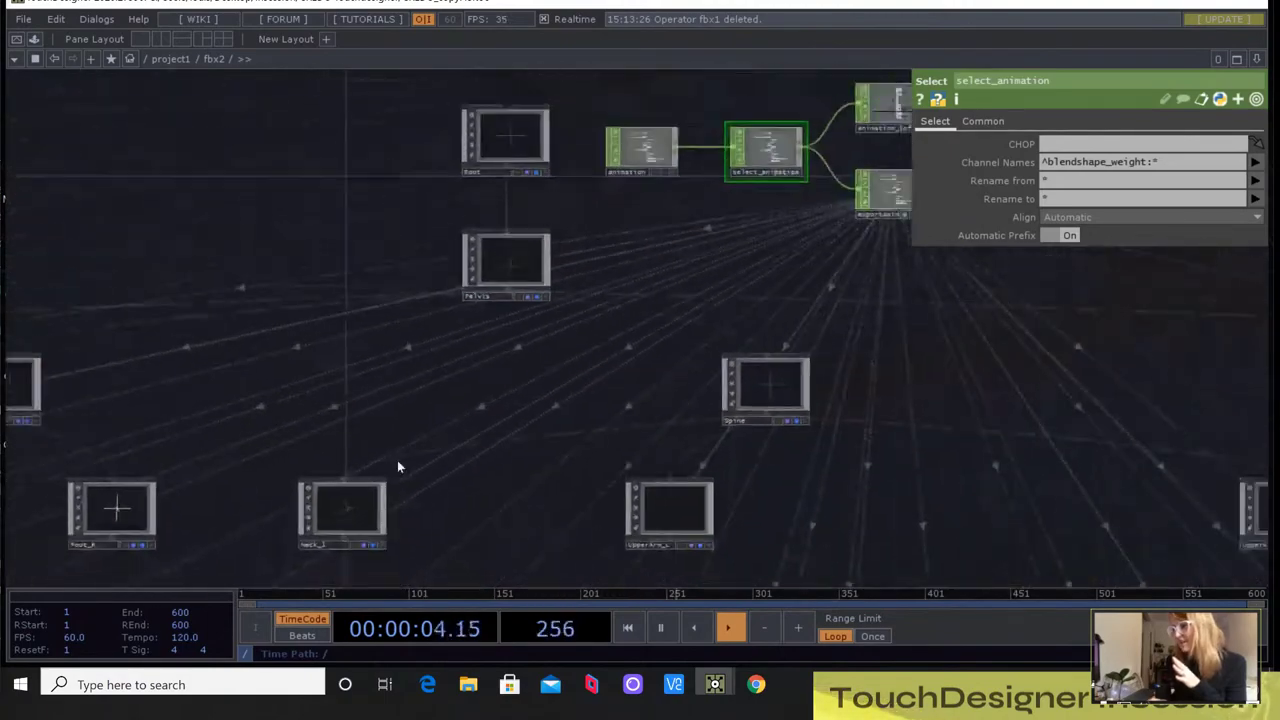
scroll(697, 235, up, 5)
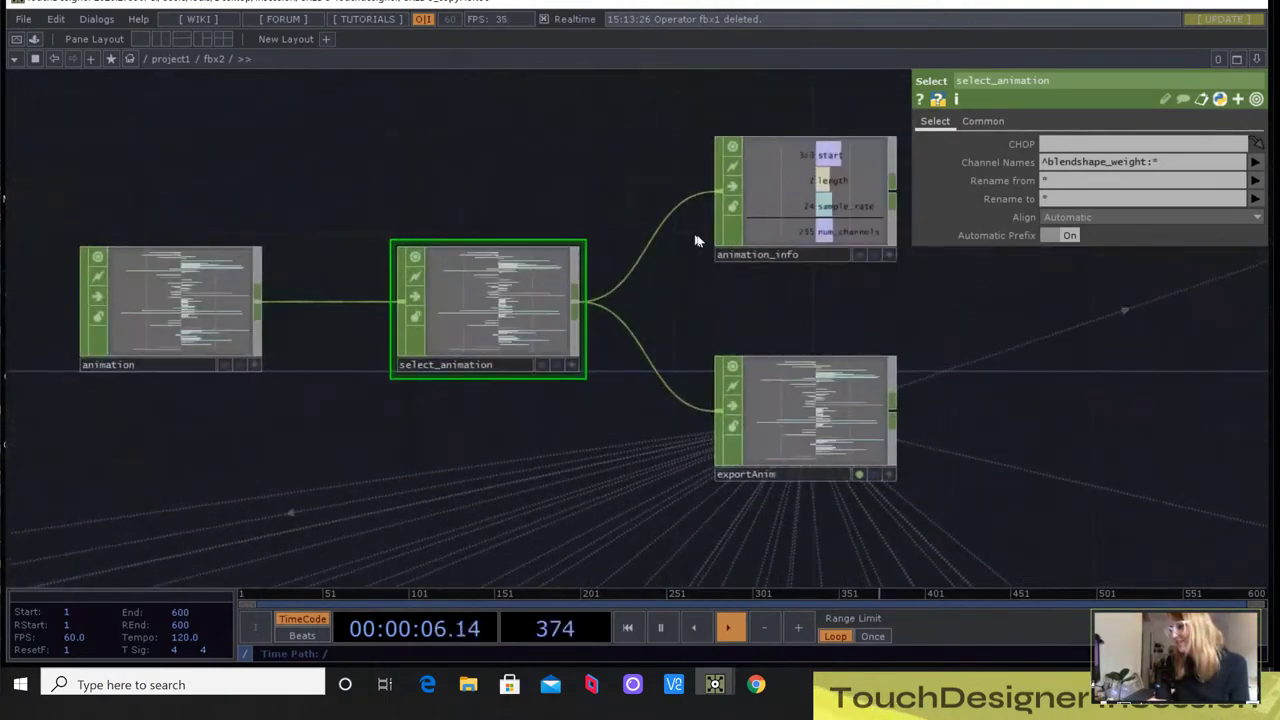
scroll(697, 240, down, 5)
scroll(714, 305, up, 1)
drag(714, 305, 605, 213)
scroll(635, 327, down, 2)
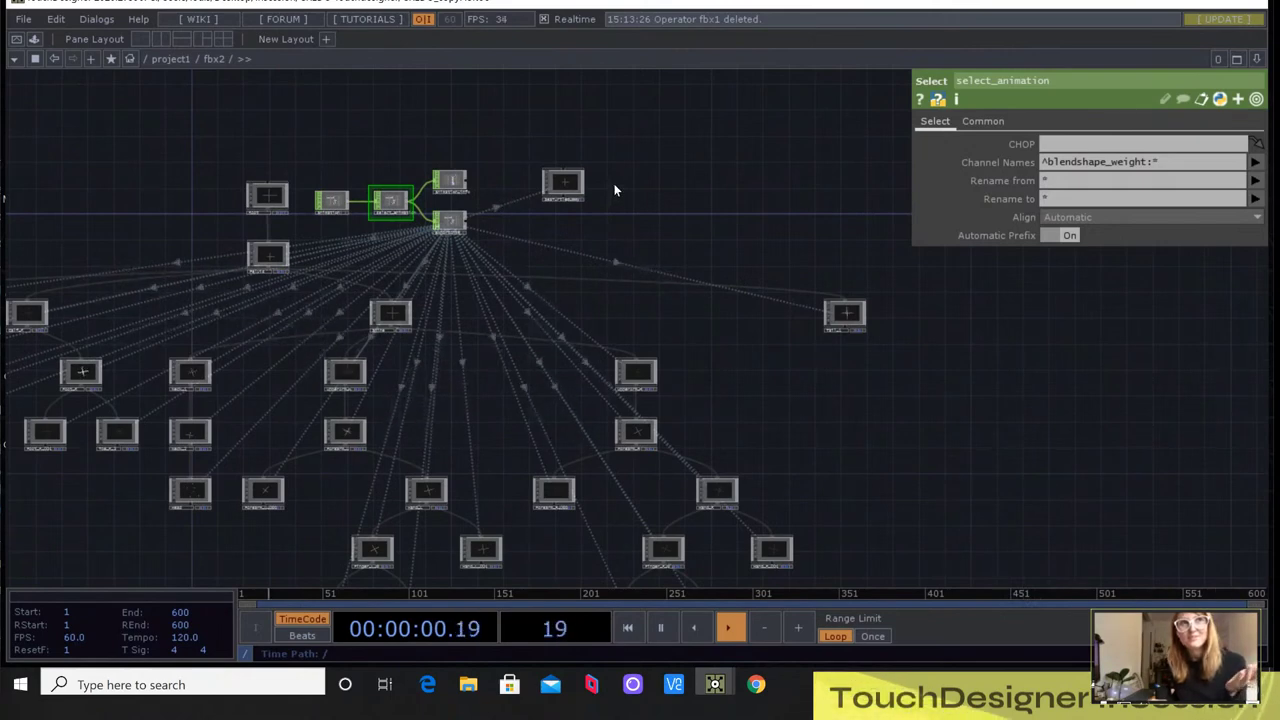
Inspect the transform parameters of SeaTurtleDummy and its place in the fbx2 network
scroll(578, 182, up, 5)
scroll(578, 182, up, 2)
scroll(563, 205, up, 2)
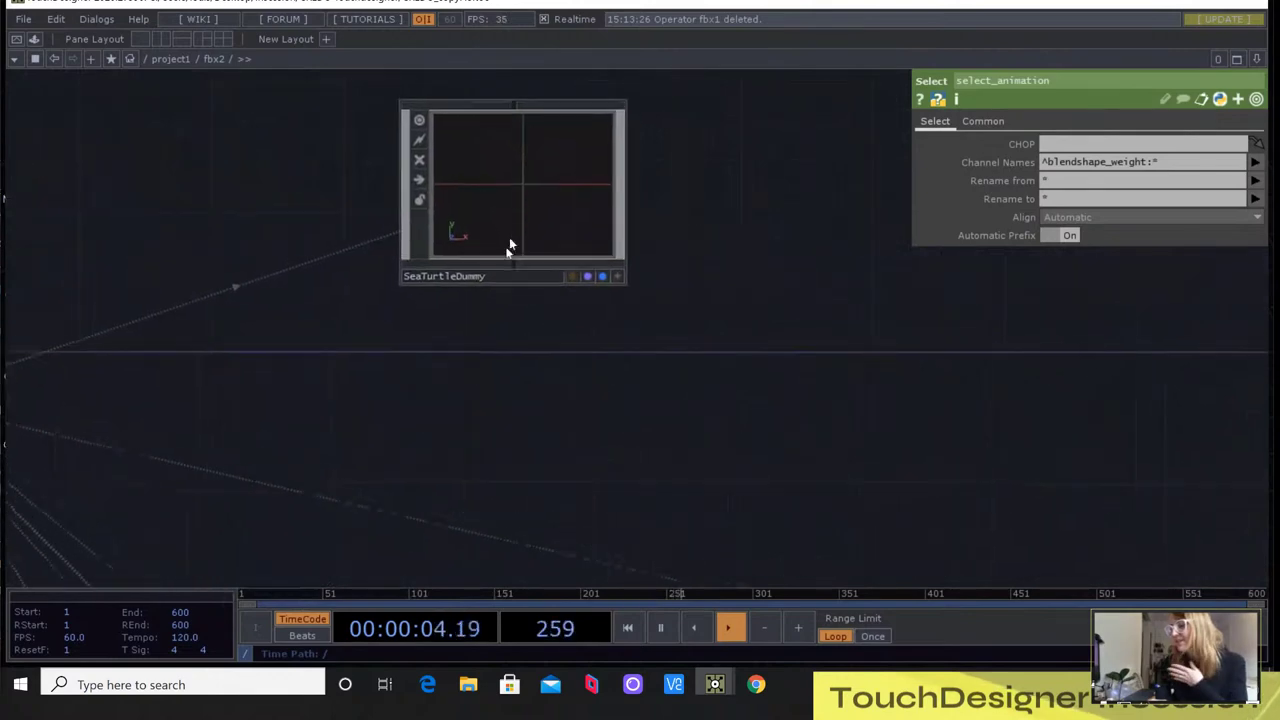
scroll(490, 243, up, 1)
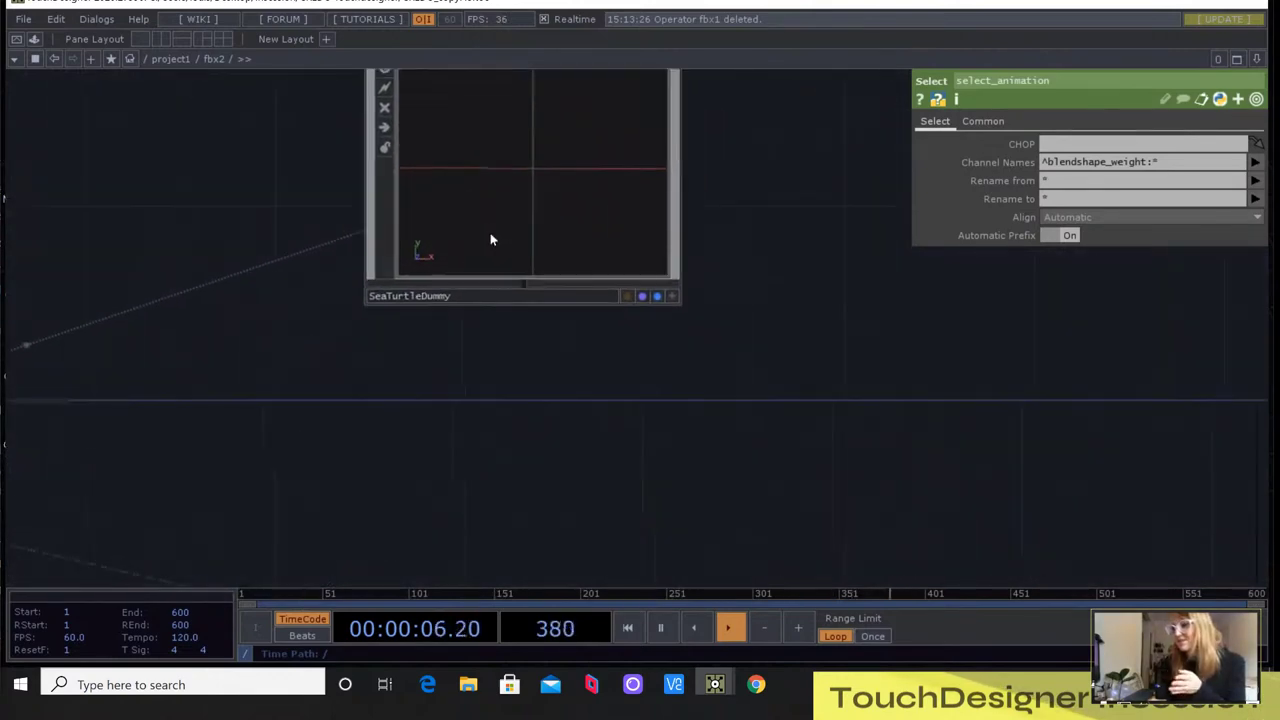
click(504, 224)
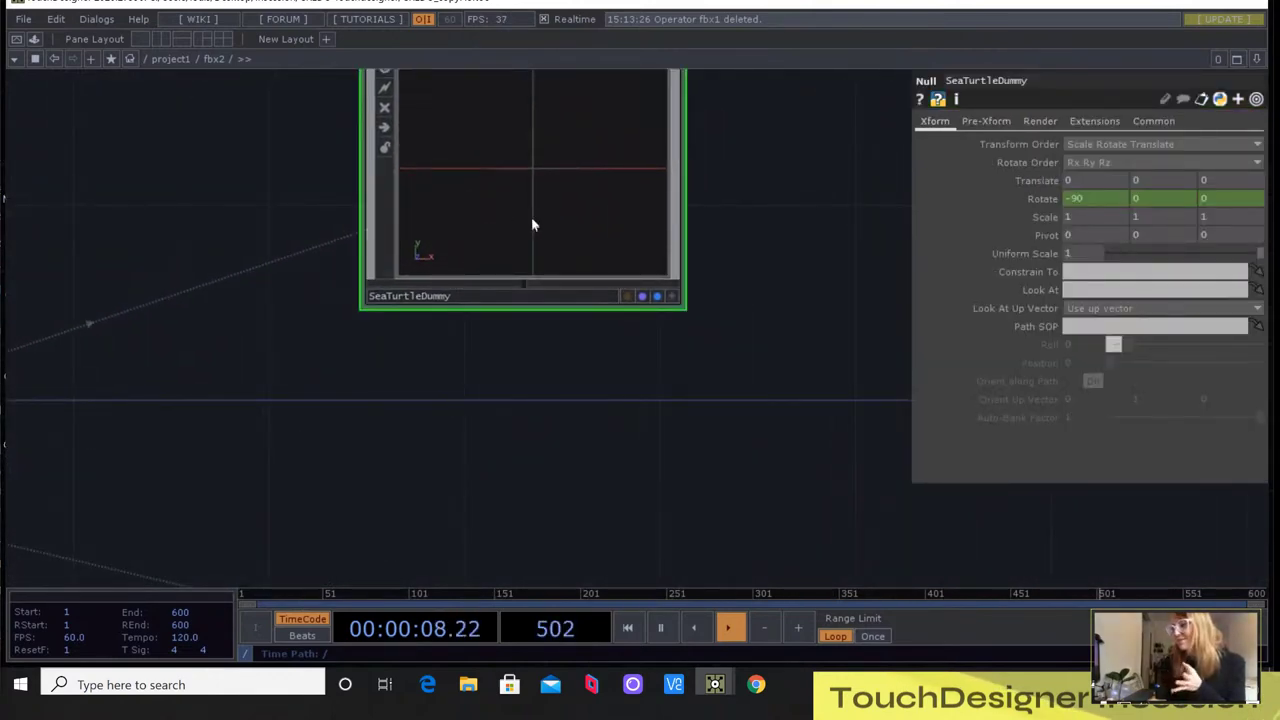
scroll(529, 214, down, 3)
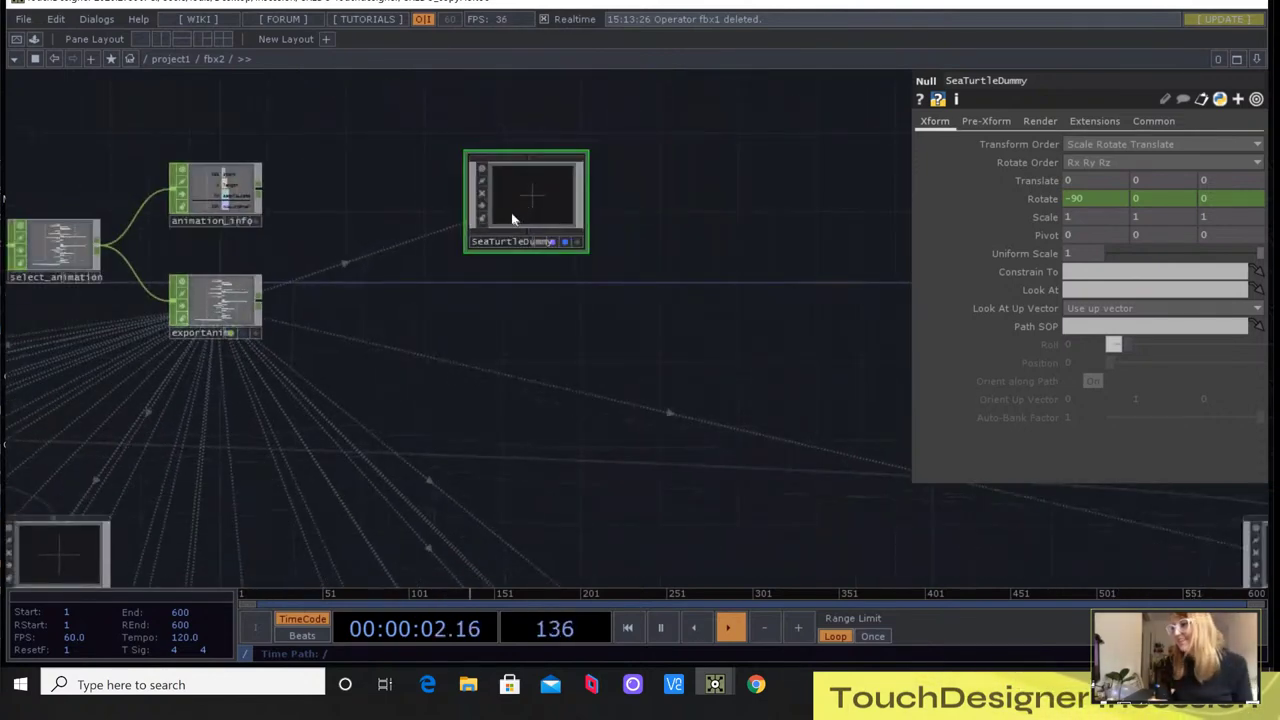
scroll(510, 212, up, 2)
scroll(505, 212, down, 4)
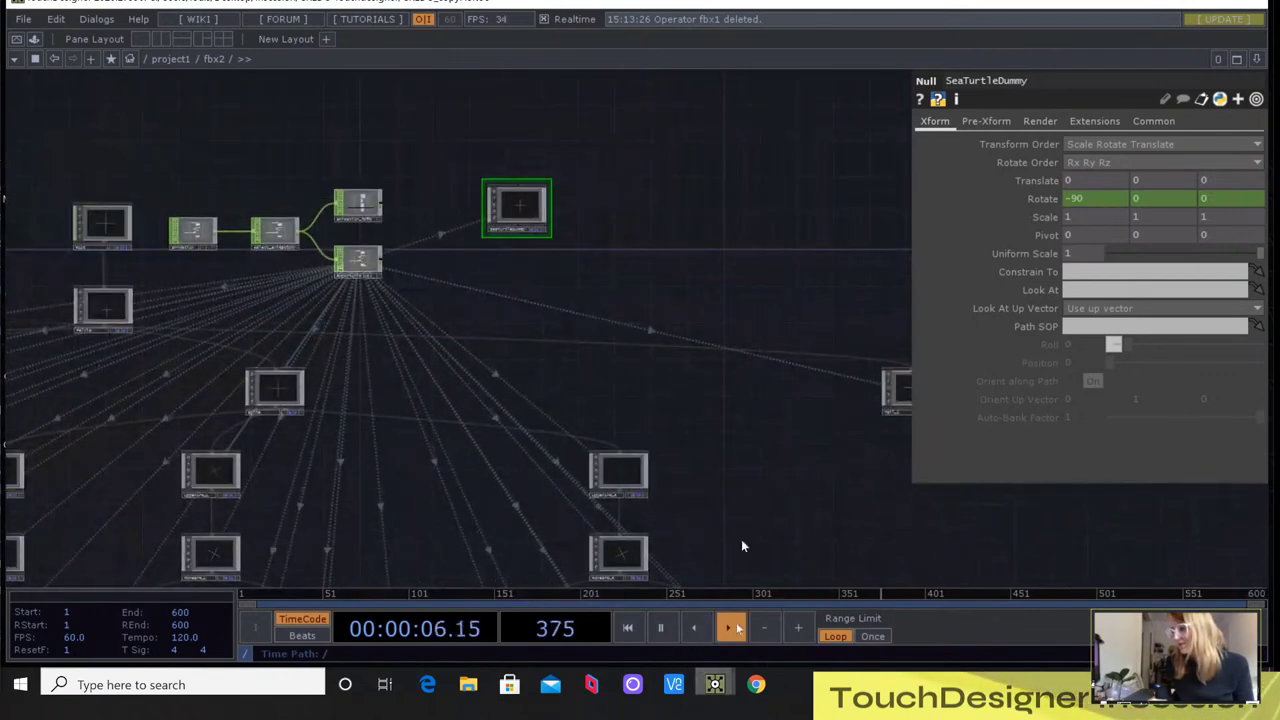
scroll(616, 255, down, 2)
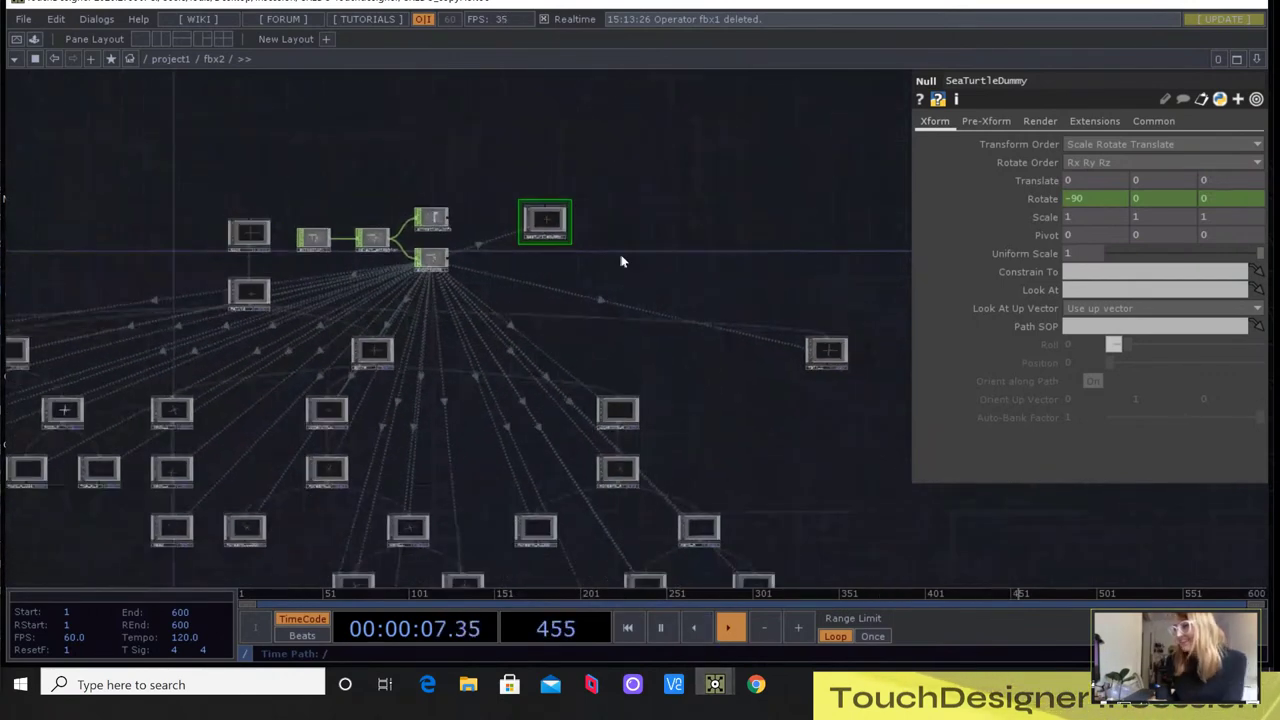
Add a new FBX component beside SeaTurtleDummy in the fbx2 network
right_click(672, 209)
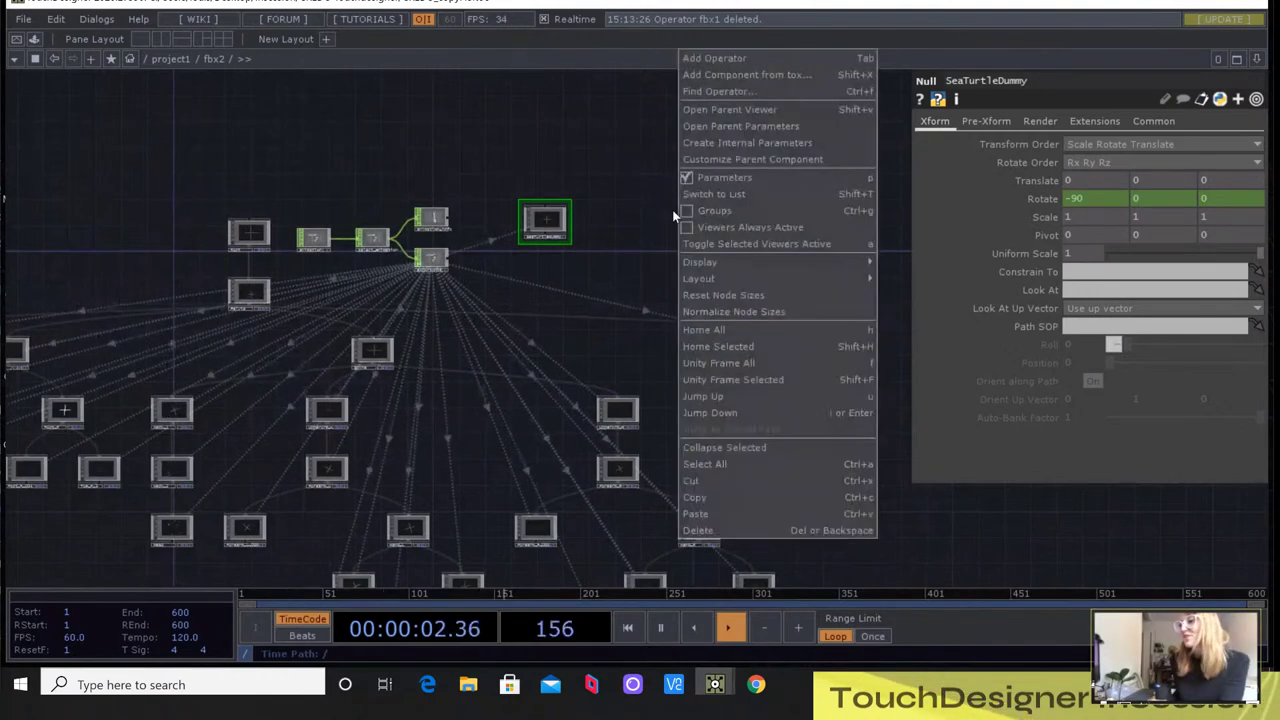
click(709, 57)
click(506, 264)
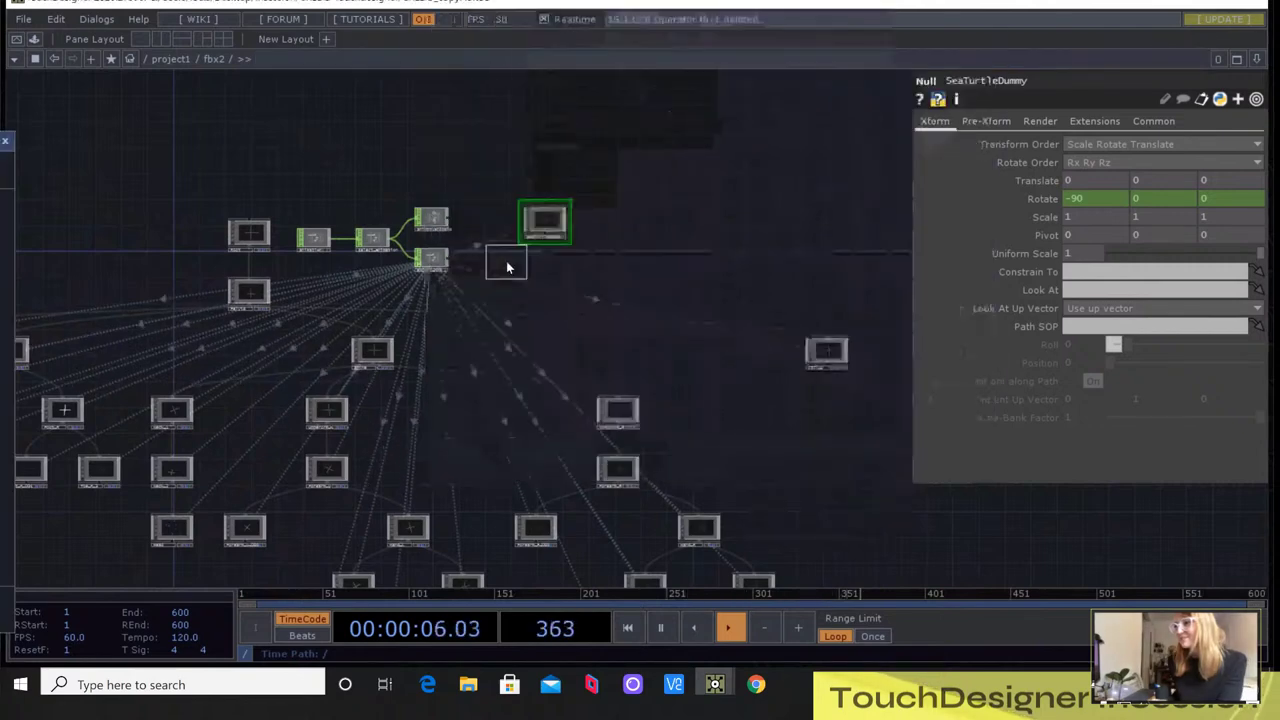
click(636, 217)
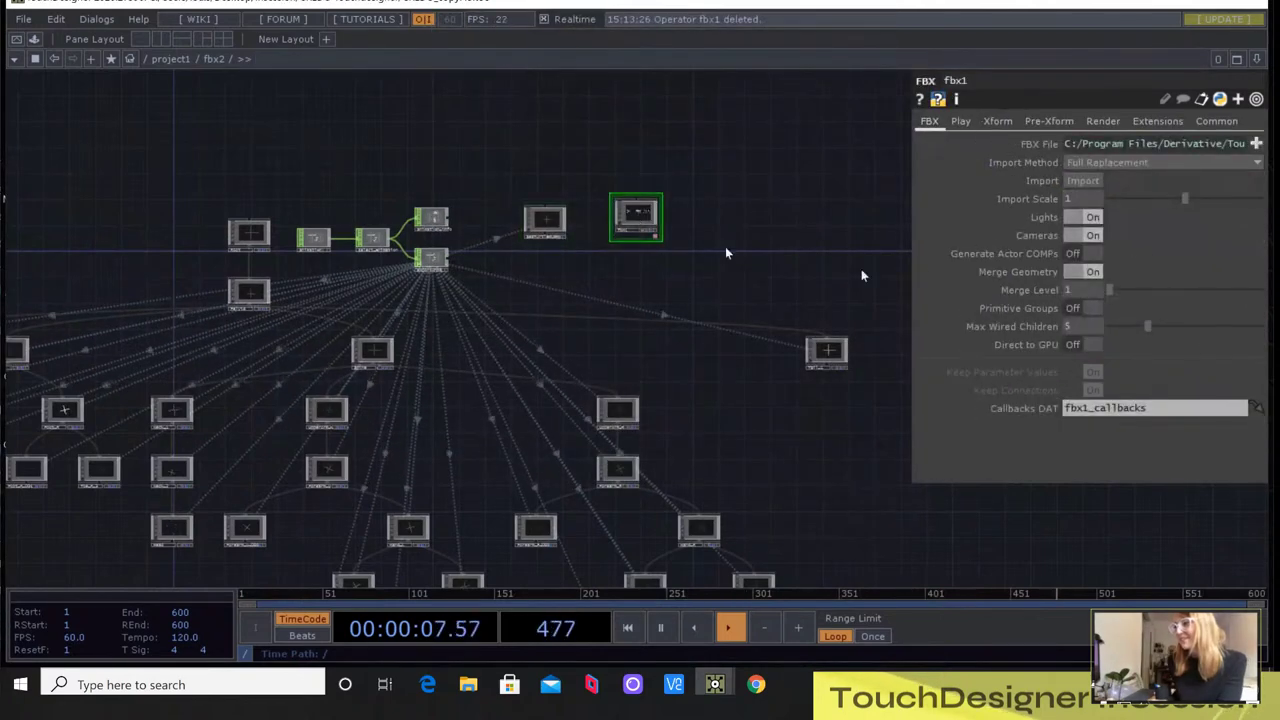
Load LoggerheadSeaturtleLowPoly from the SeaTurtle Models folder as the FBX file of fbx1 and import it
click(1258, 144)
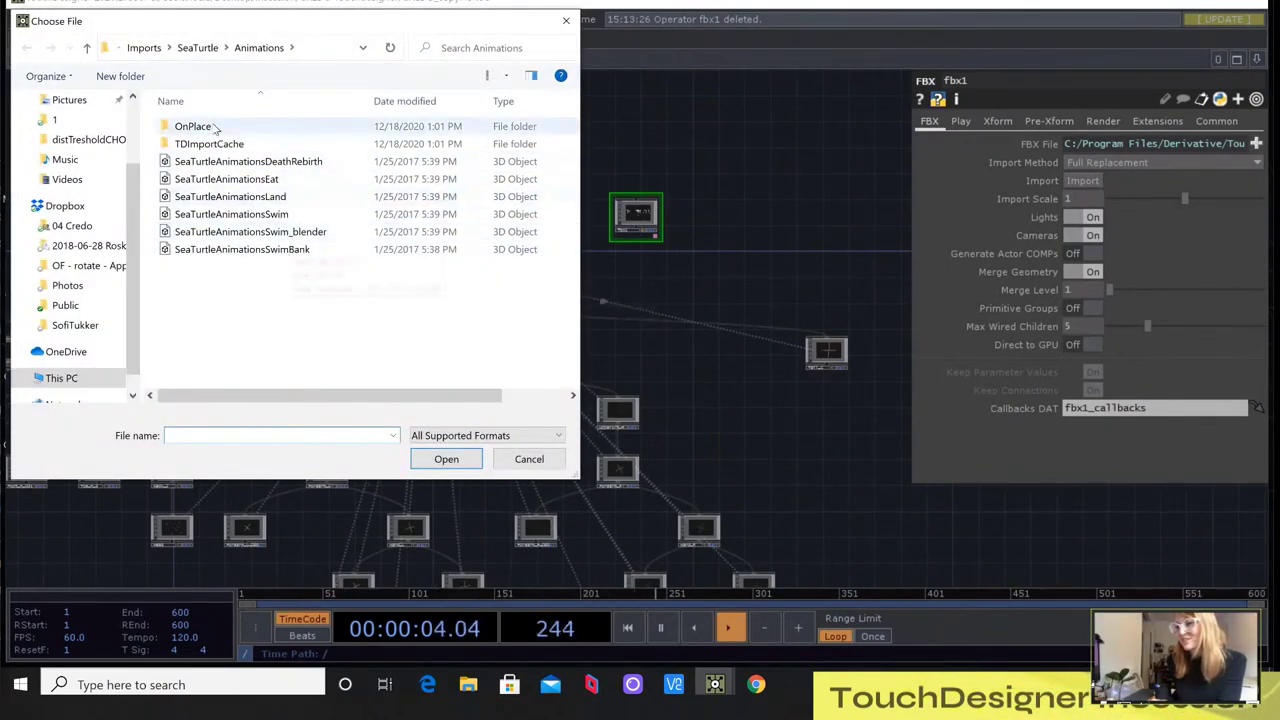
click(200, 50)
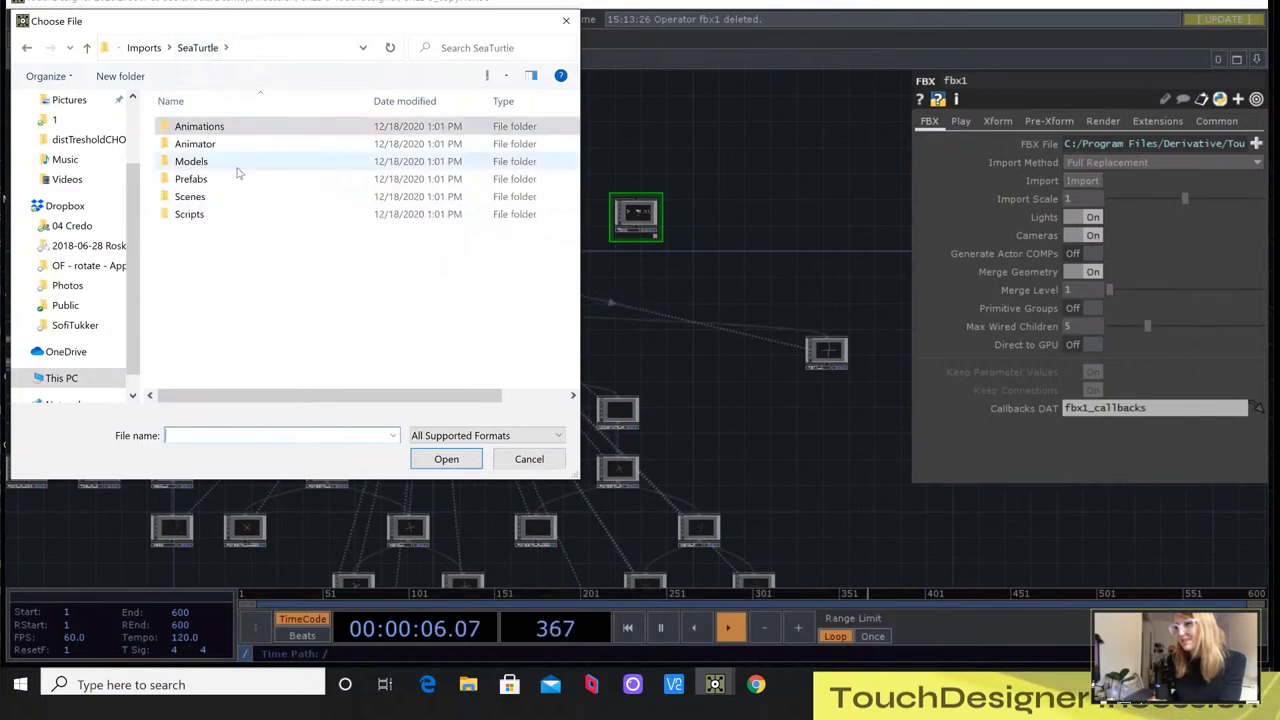
double_click(237, 166)
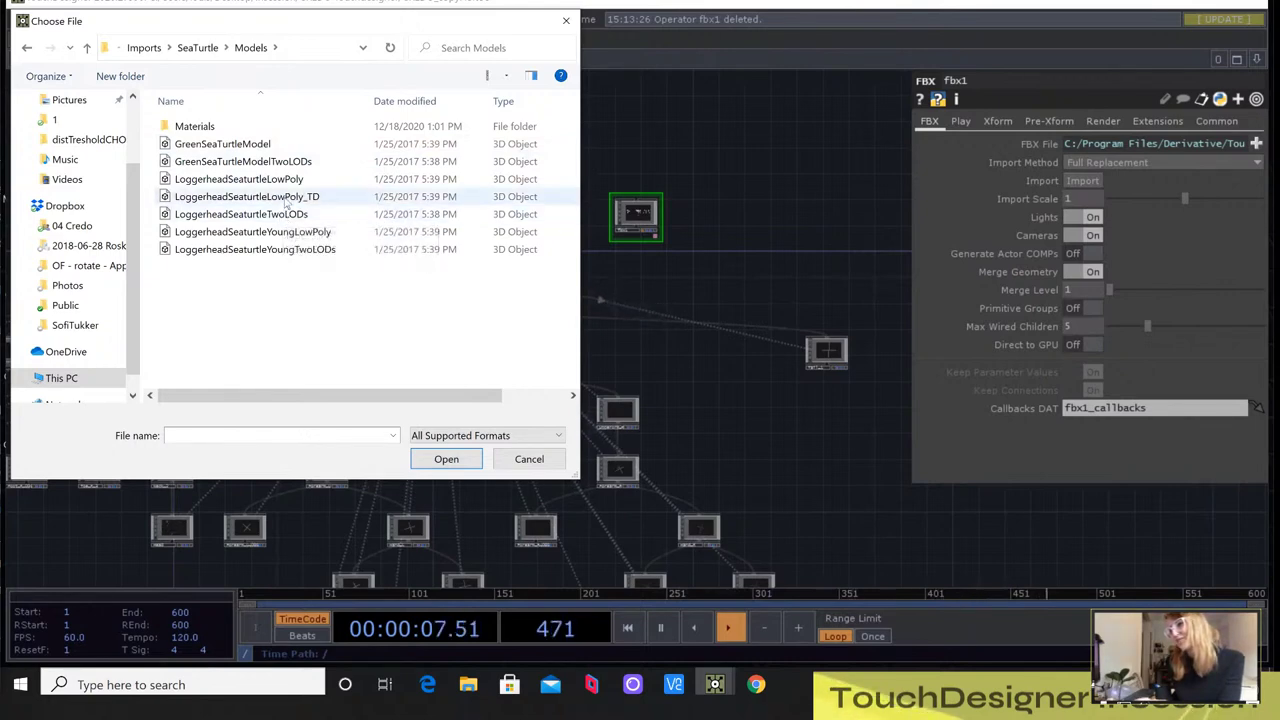
double_click(238, 179)
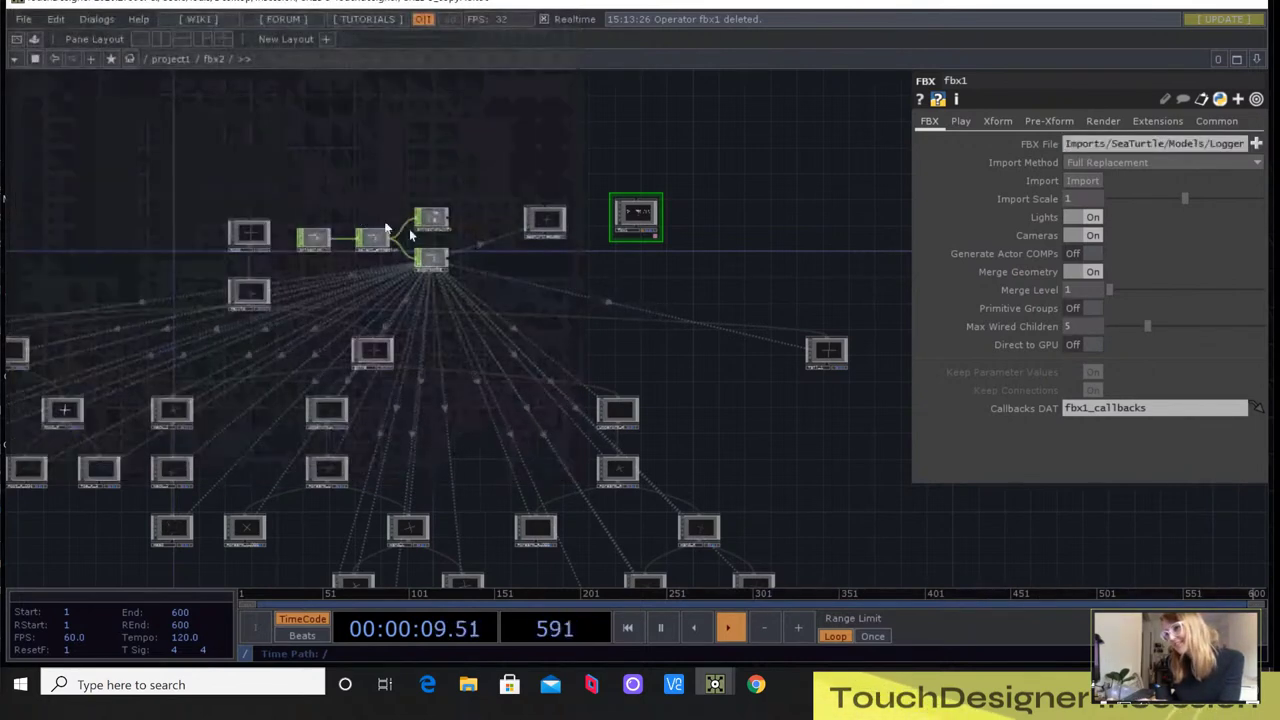
scroll(660, 240, up, 5)
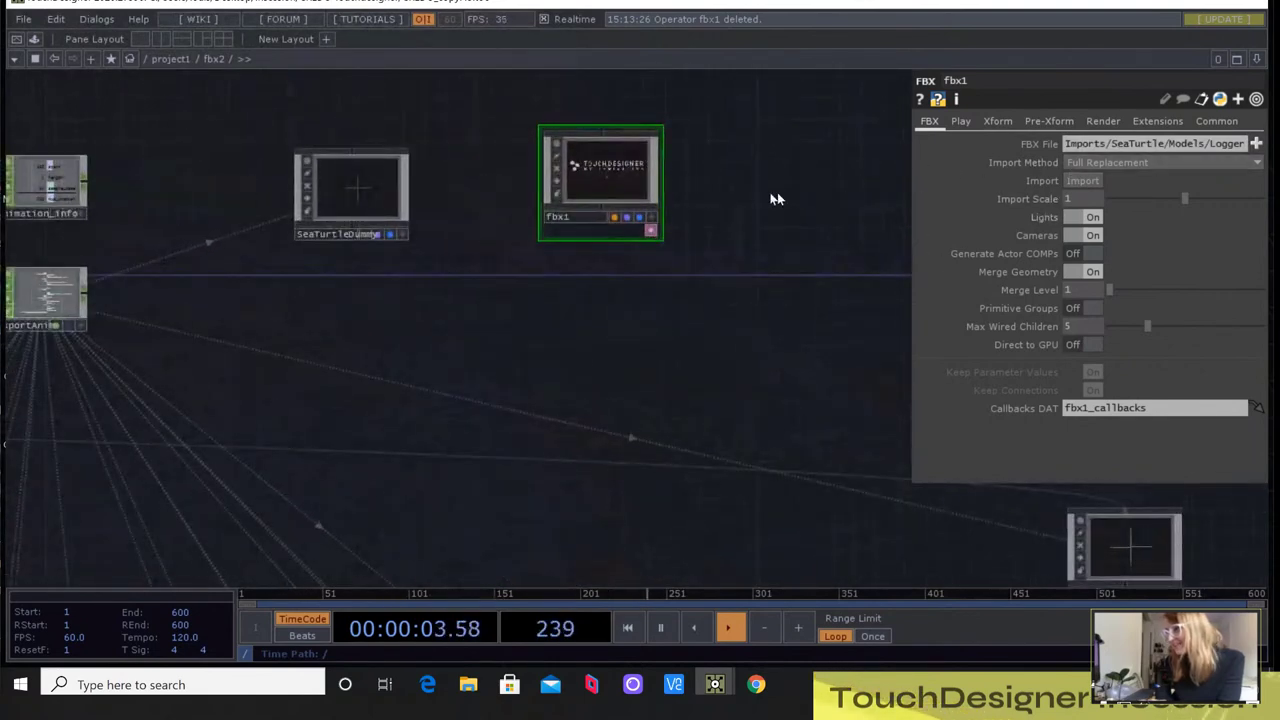
click(1083, 181)
scroll(645, 211, up, 4)
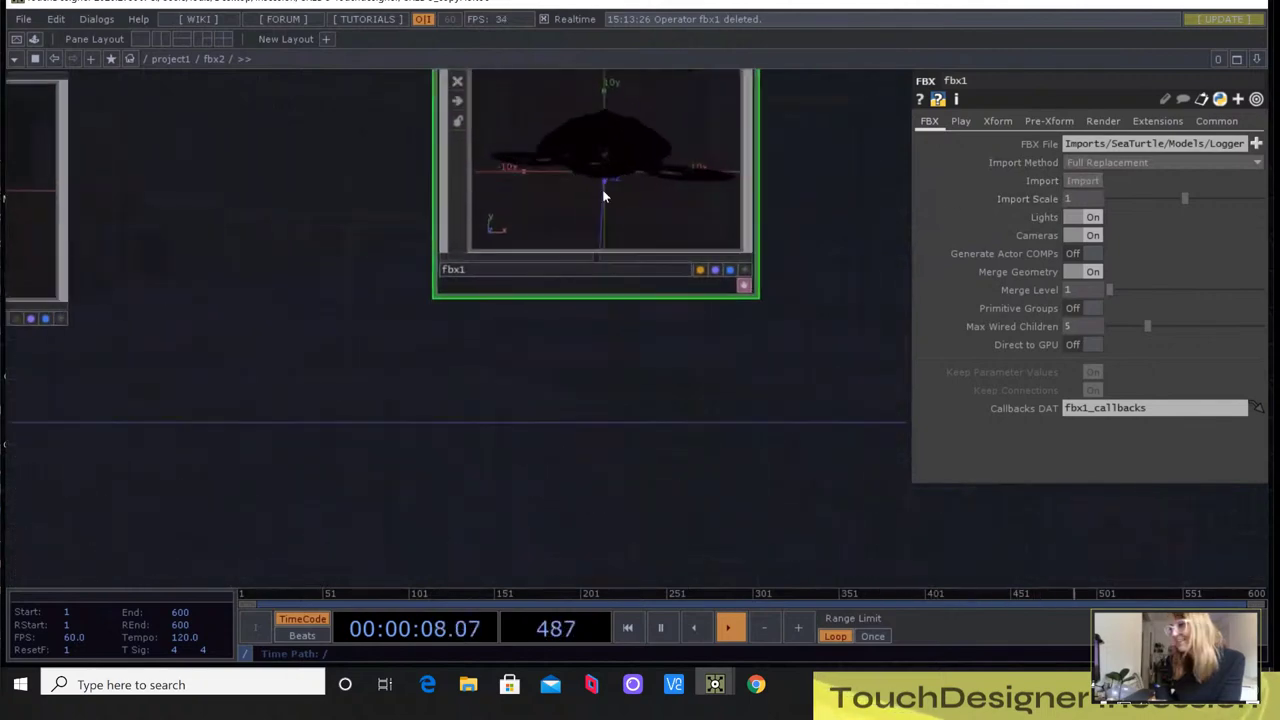
scroll(602, 197, down, 4)
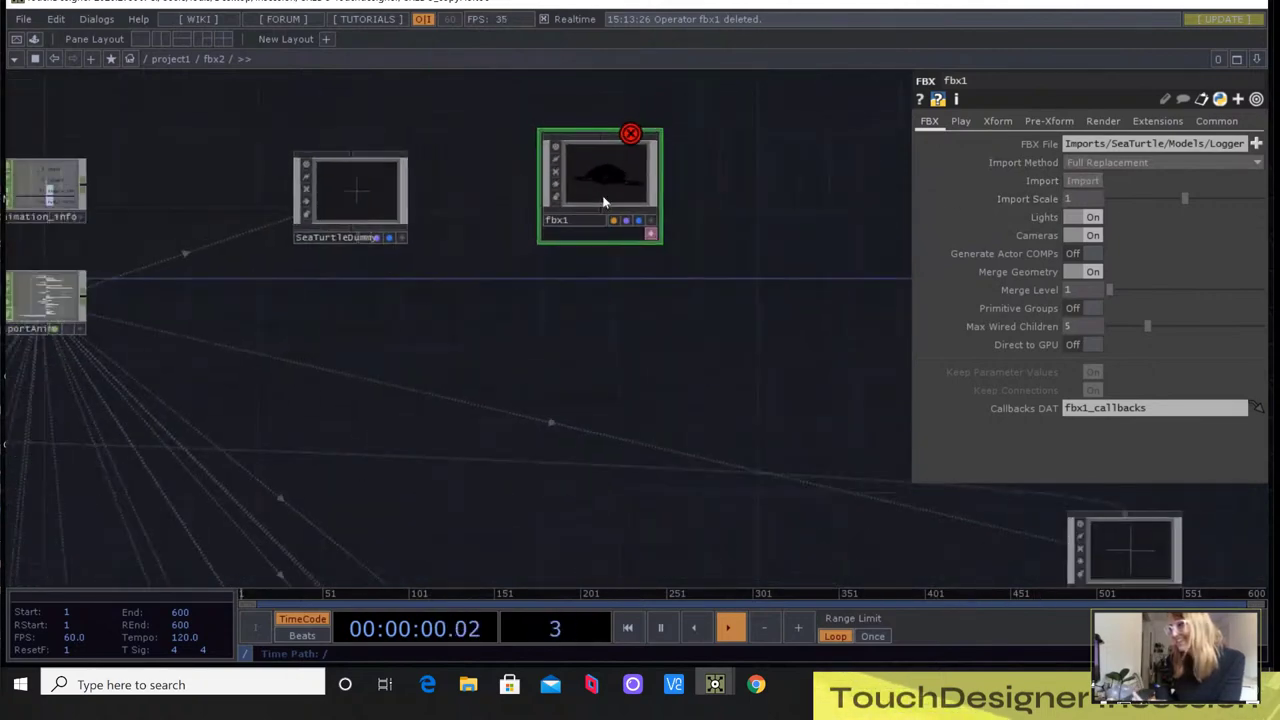
Enter fbx1 and examine the LoggerHeadSeaTurtleLowPoly geometry and the bone components linked to it
scroll(602, 200, up, 5)
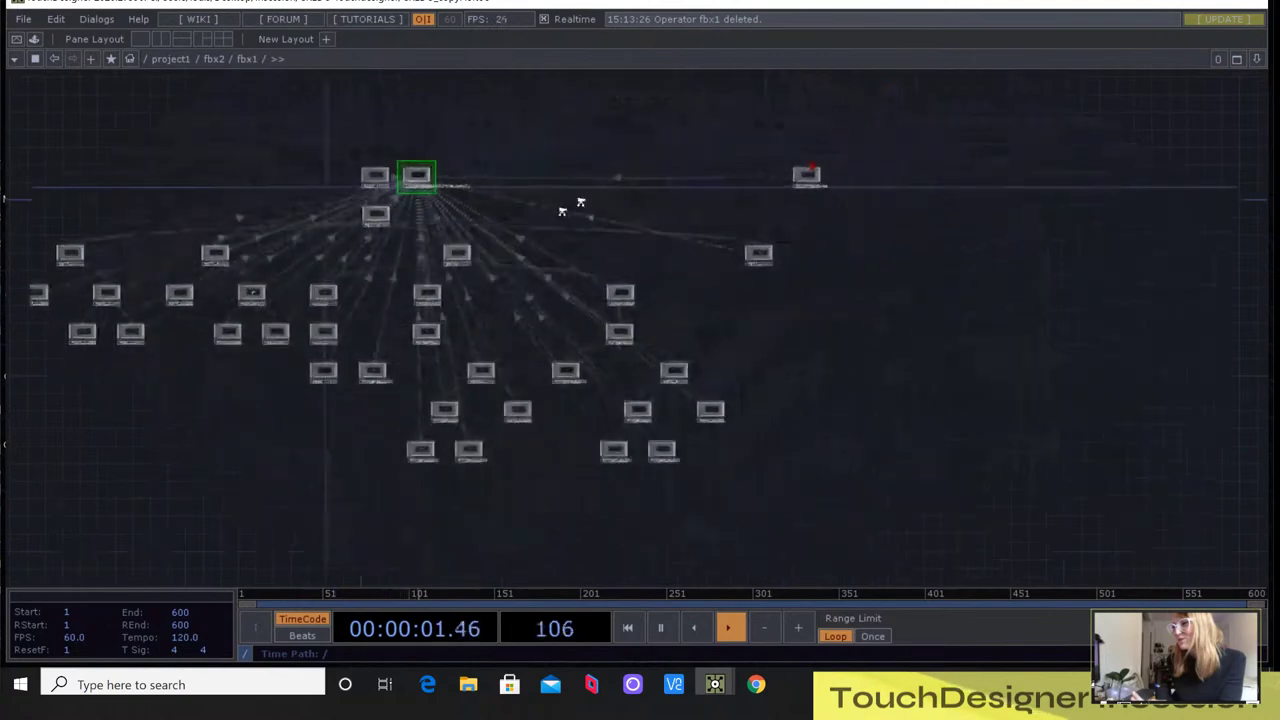
scroll(410, 222, up, 3)
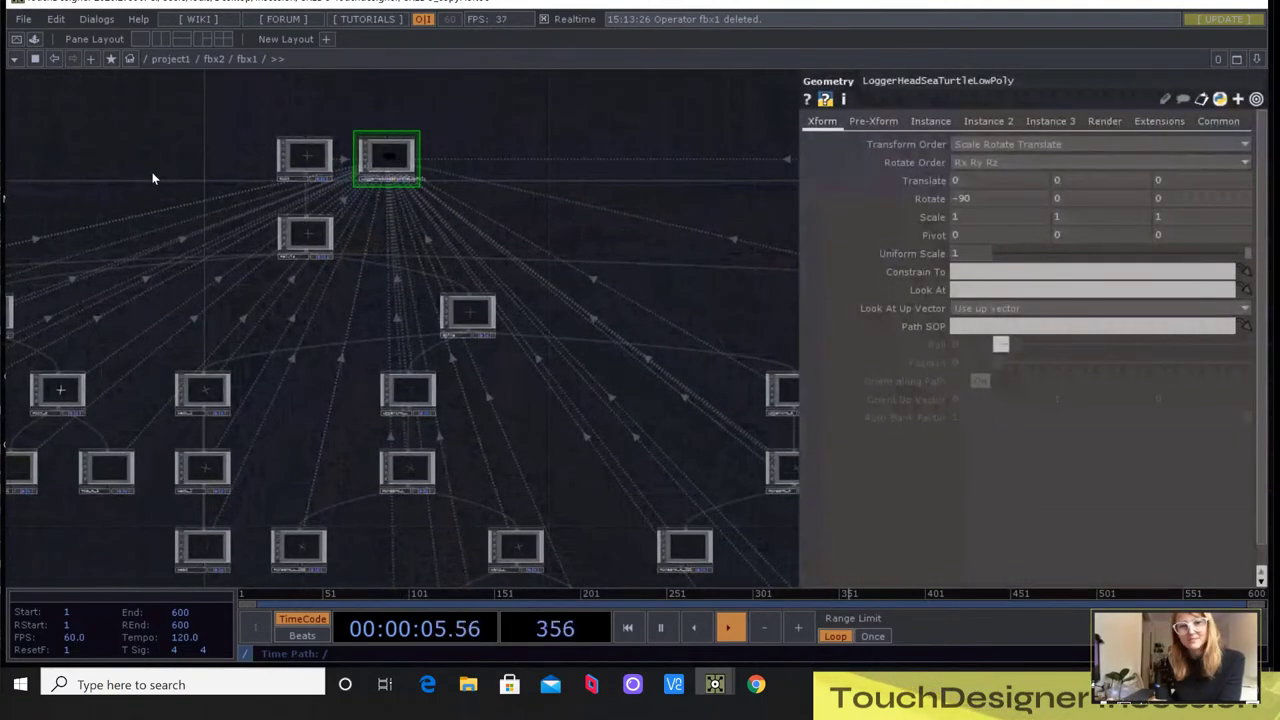
scroll(188, 150, up, 3)
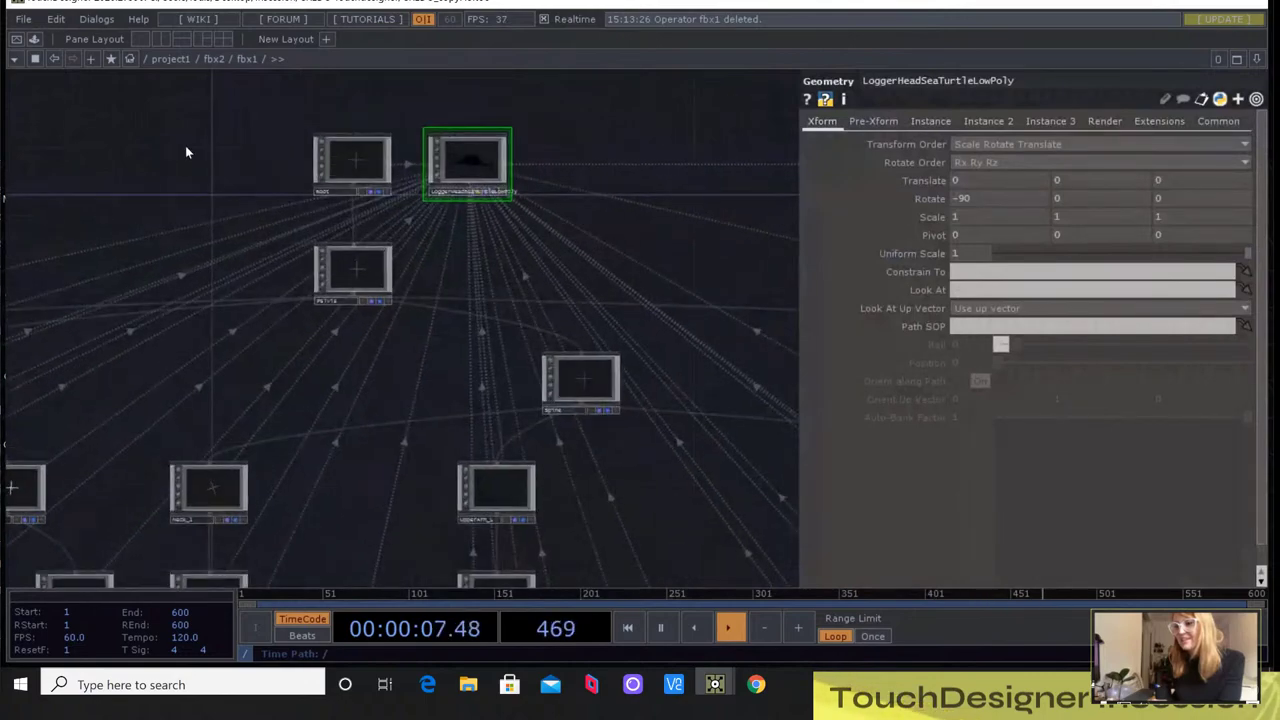
scroll(185, 150, down, 5)
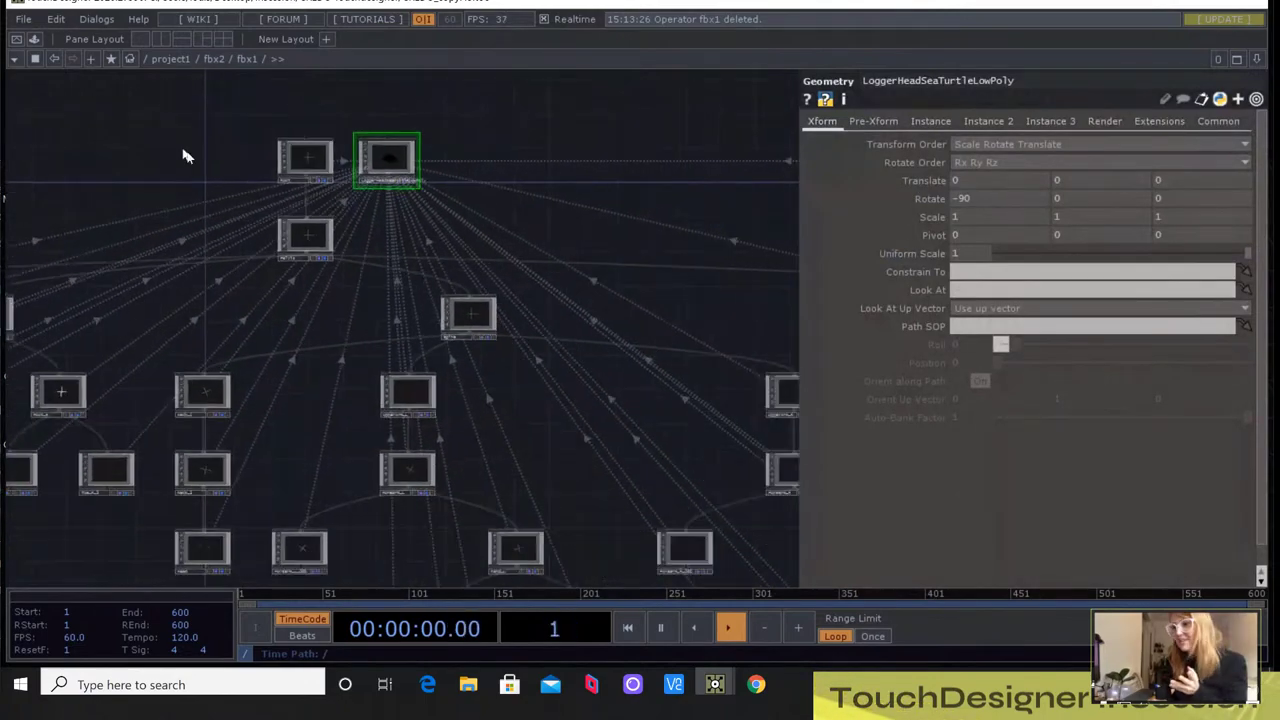
scroll(186, 141, down, 10)
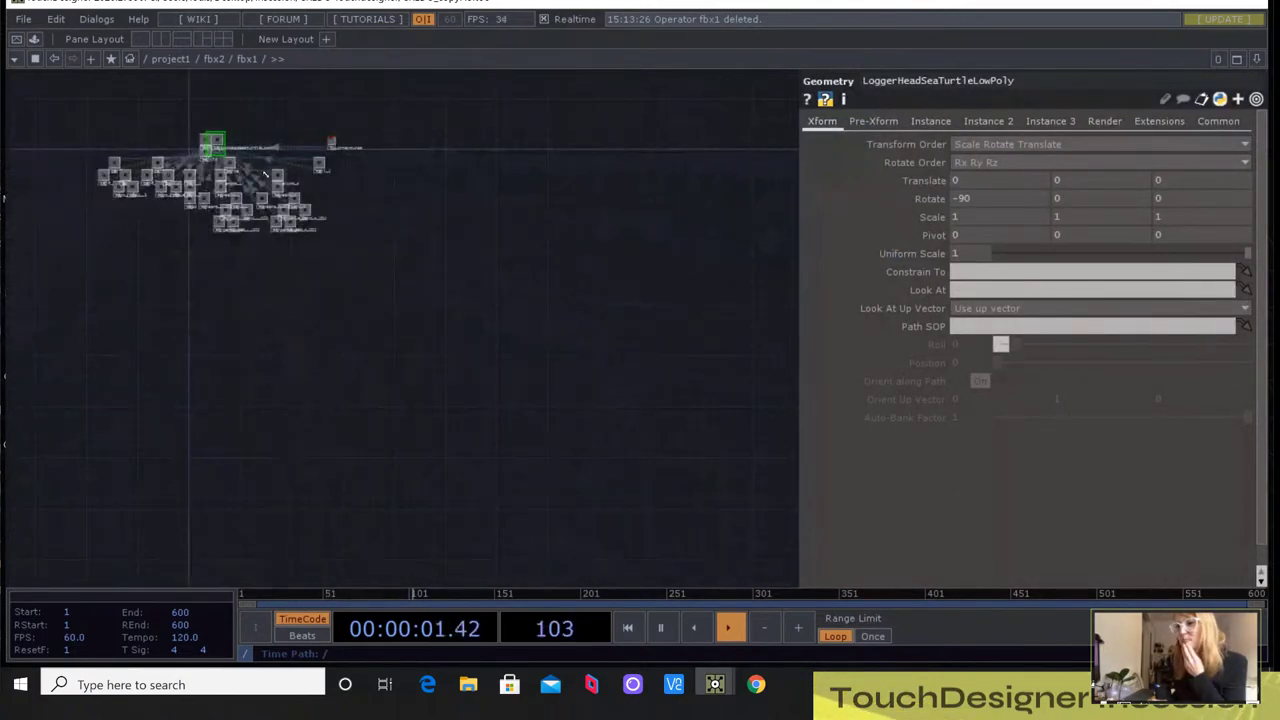
Move the fbx1 component higher than SeaTurtleDummy in the fbx2 network and reopen its internal network
scroll(490, 223, down, 3)
drag(434, 329, 614, 520)
drag(590, 430, 590, 324)
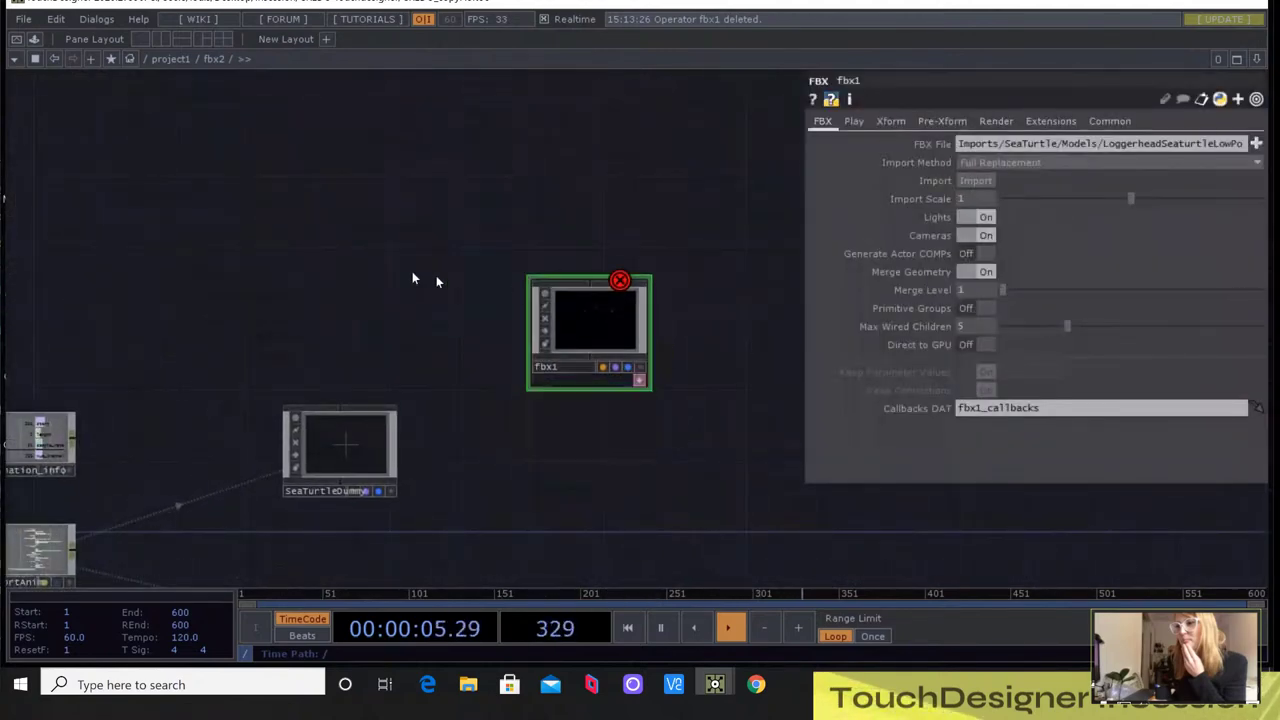
right_click(226, 275)
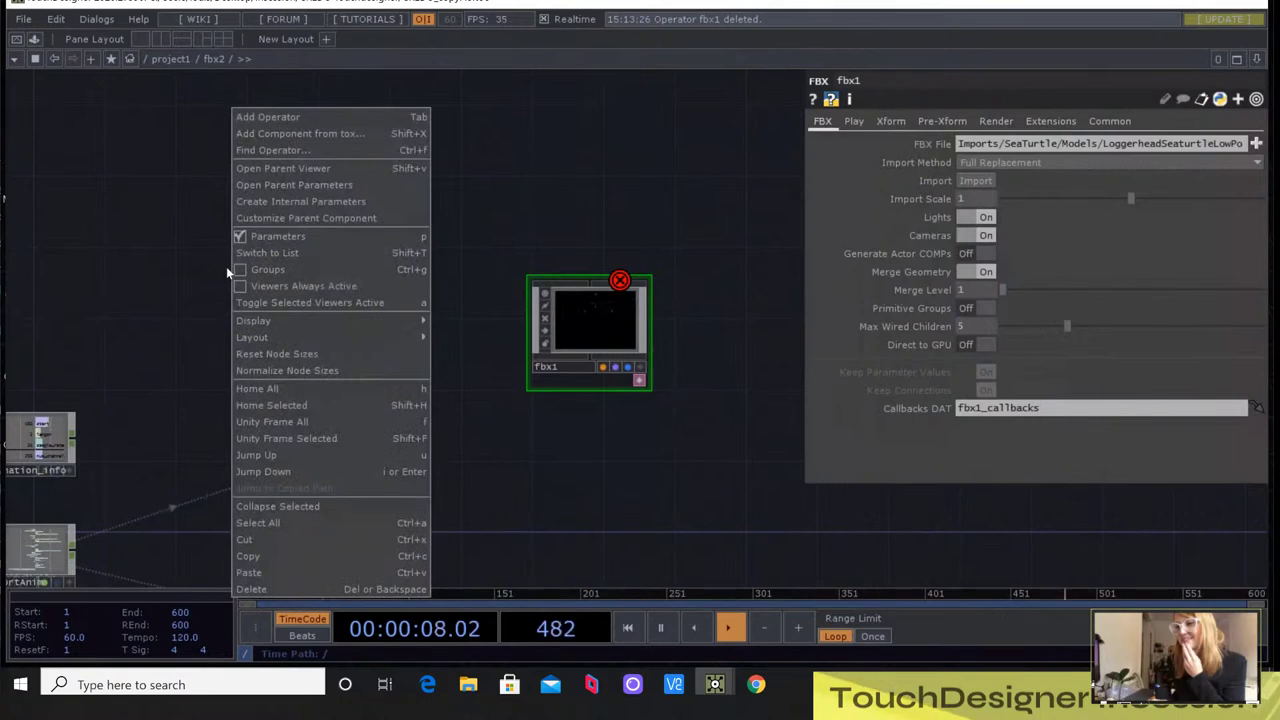
click(586, 330)
scroll(580, 328, down, 2)
scroll(580, 328, up, 5)
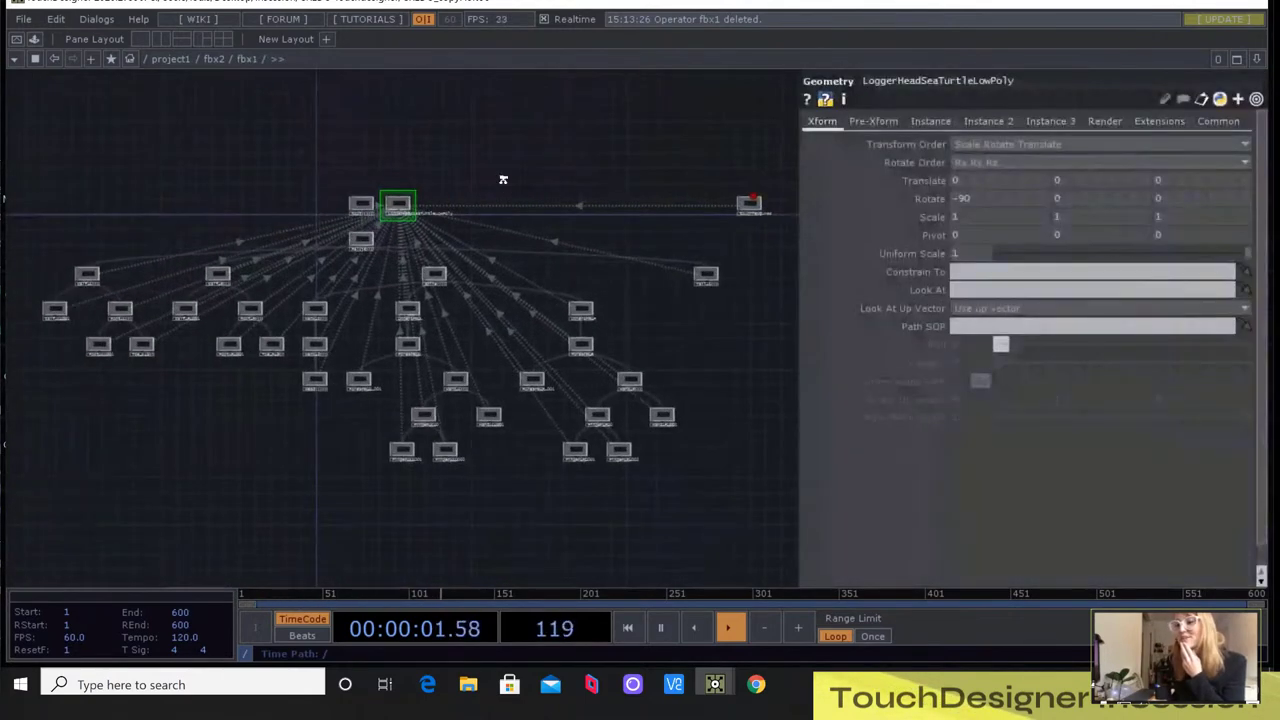
scroll(504, 182, up, 3)
right_click(369, 131)
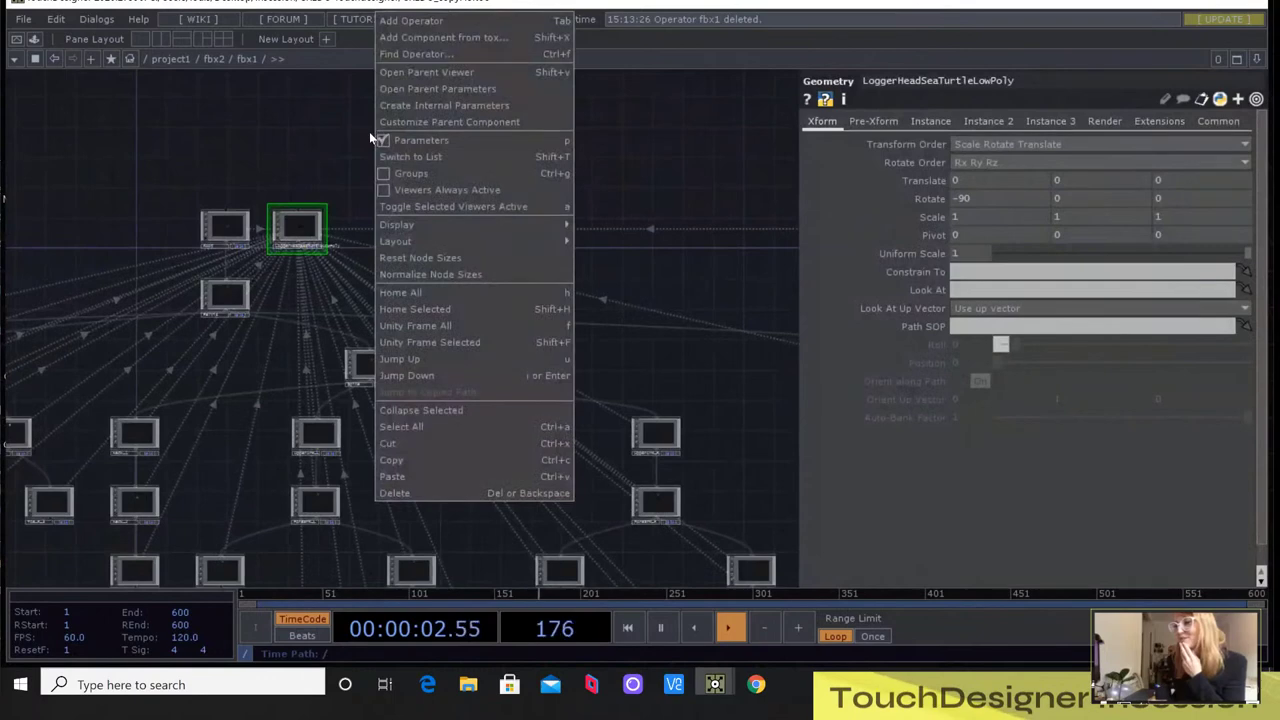
click(469, 35)
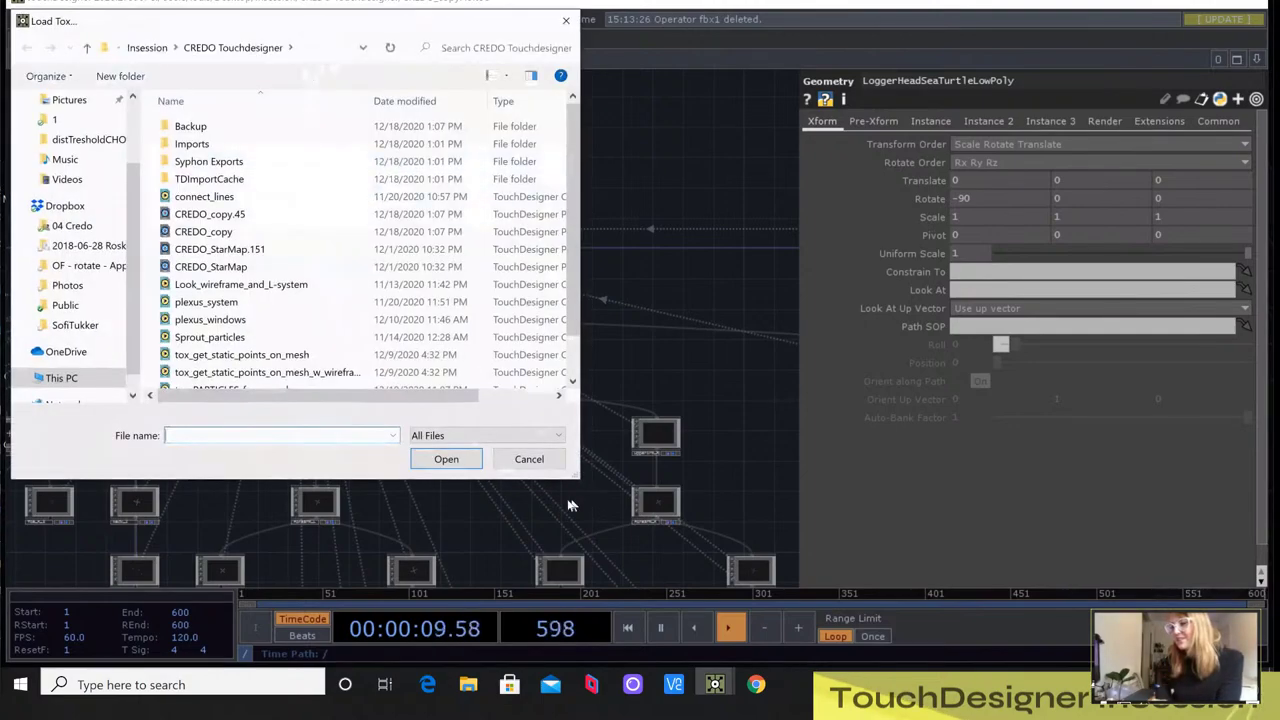
click(522, 461)
Add an In CHOP inside the fbx1 network near the LoggerHeadSeaTurtleLowPoly geometry
right_click(503, 112)
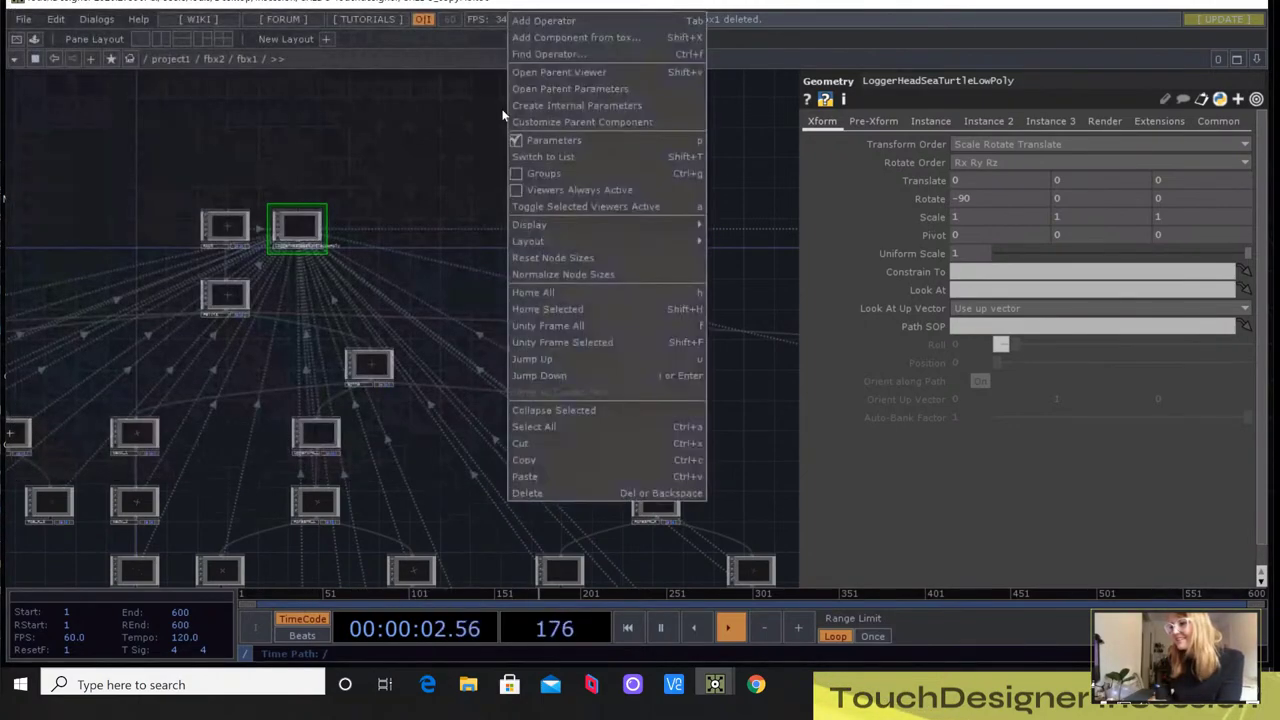
click(549, 22)
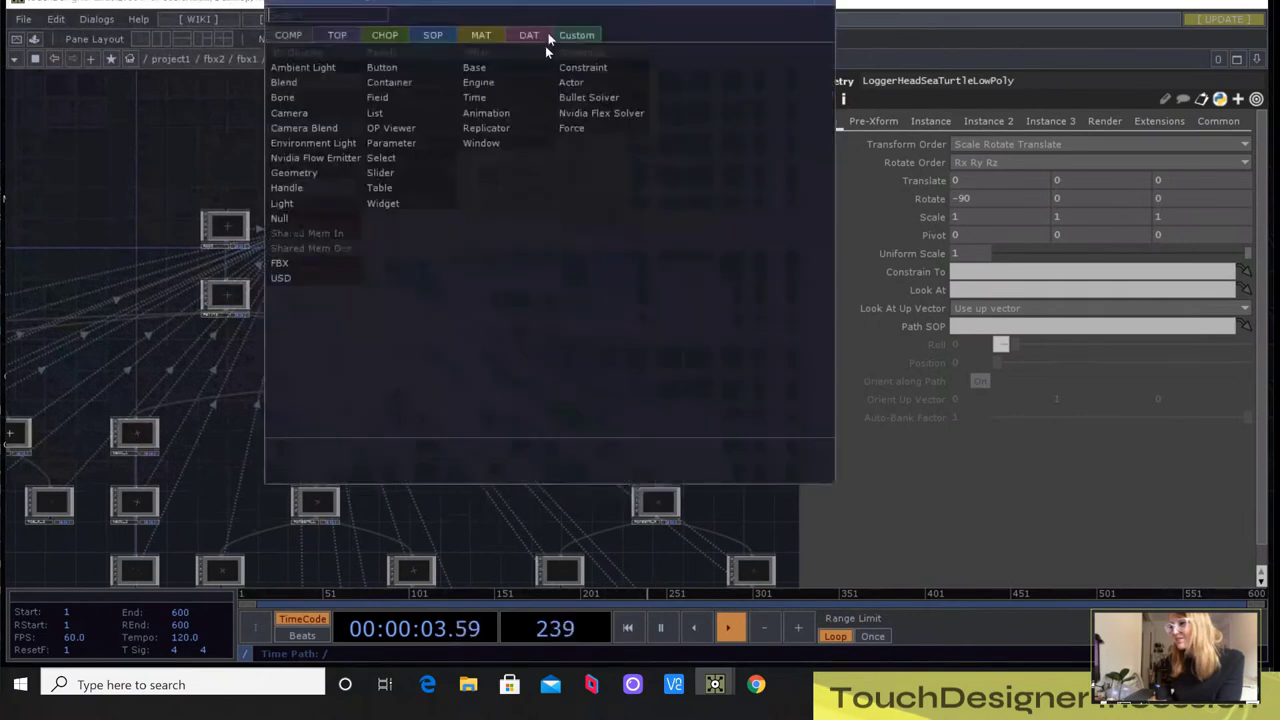
click(396, 35)
text(in)
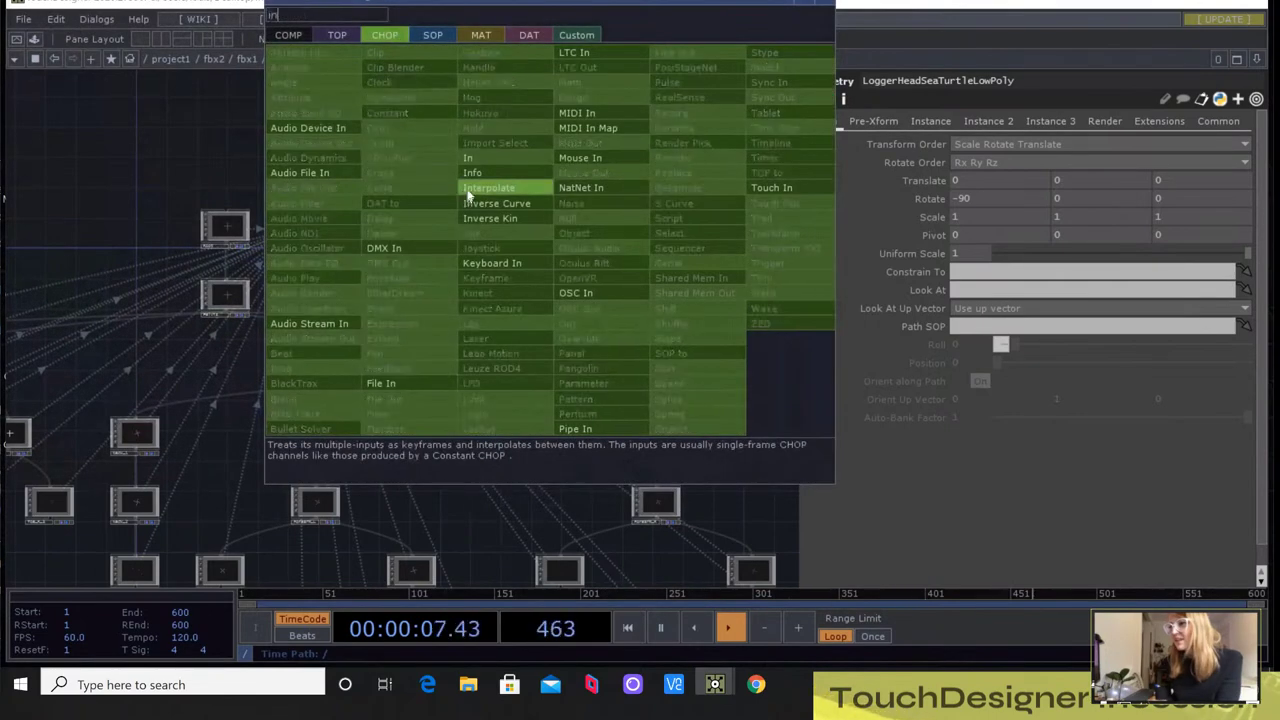
click(470, 158)
click(452, 210)
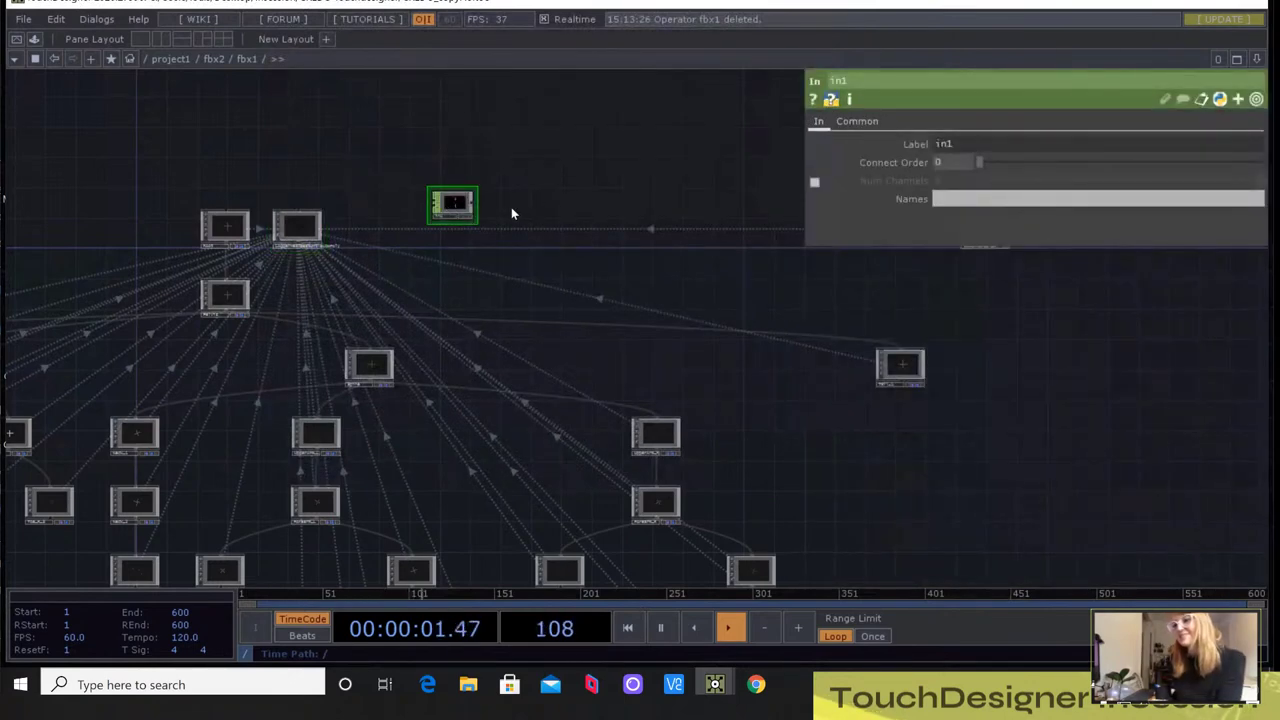
Return to the fbx2 network, copy the exportAnim null, and wire its output into the fbx1 component
scroll(516, 213, down, 5)
scroll(529, 218, down, 5)
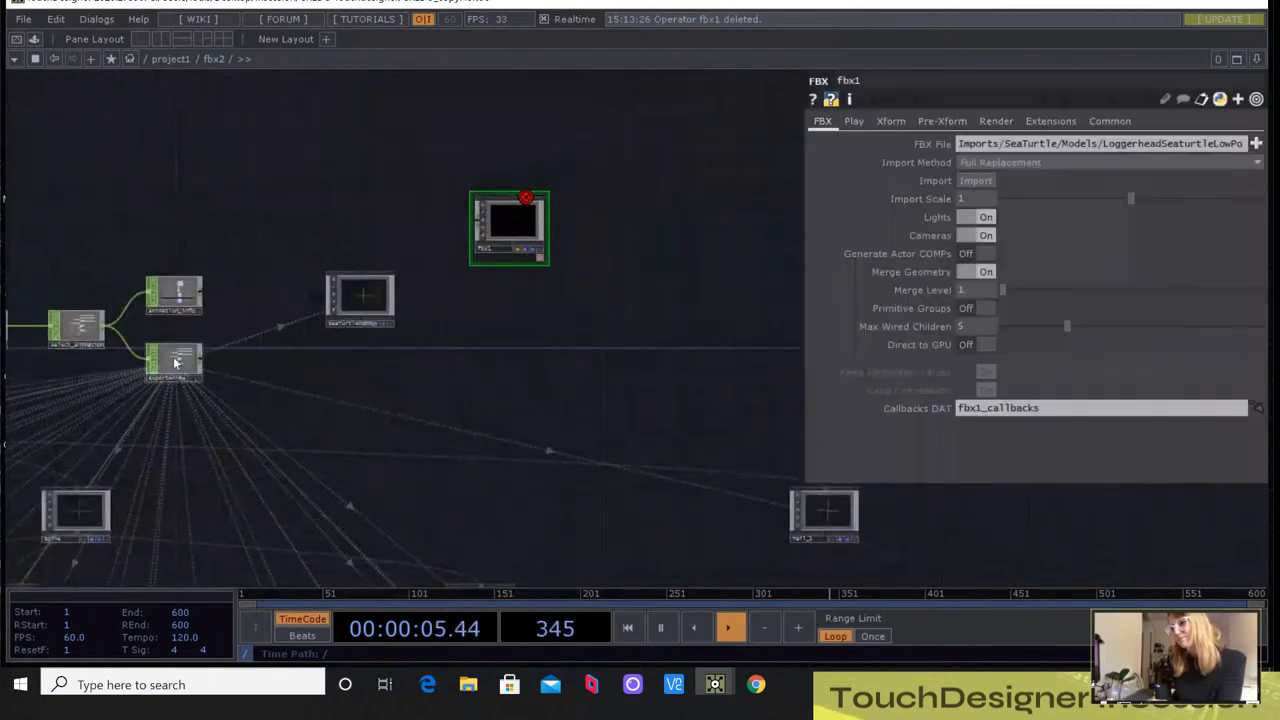
click(177, 361)
key(ctrl+c)
drag(206, 362, 490, 226)
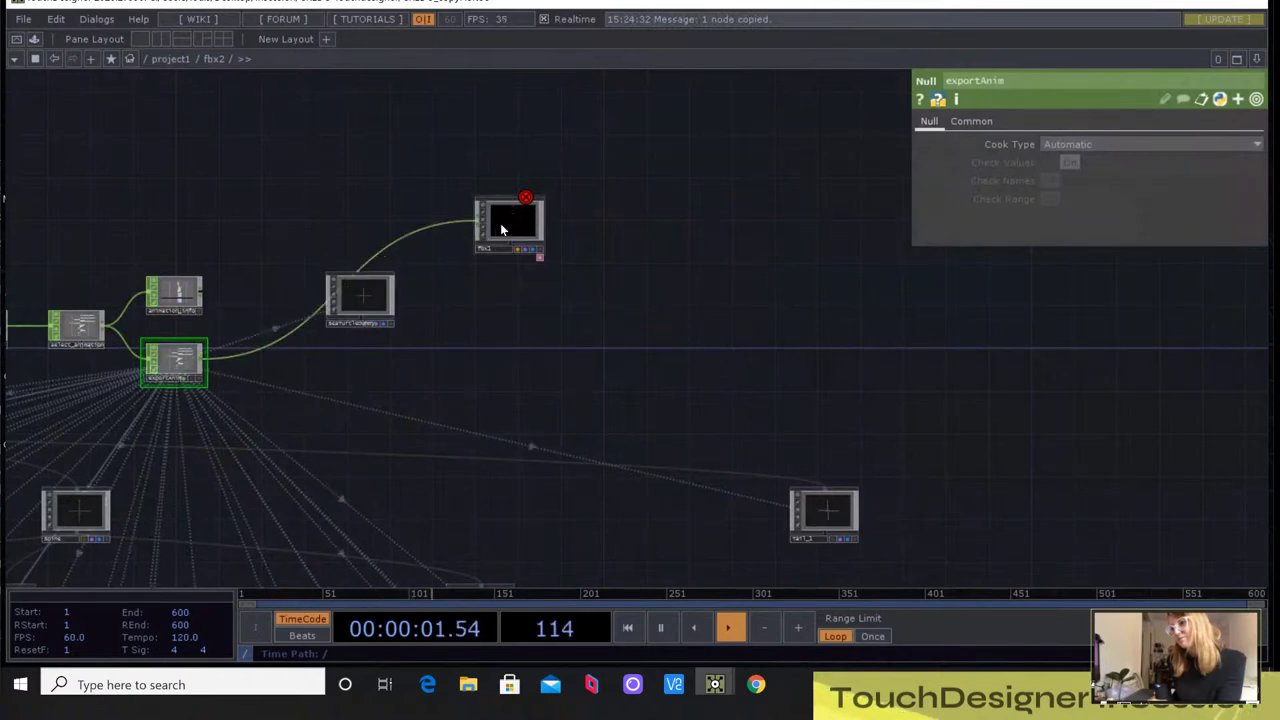
Paste the copied exportAnim null inside fbx1 and connect the in1 output to it
scroll(500, 223, up, 5)
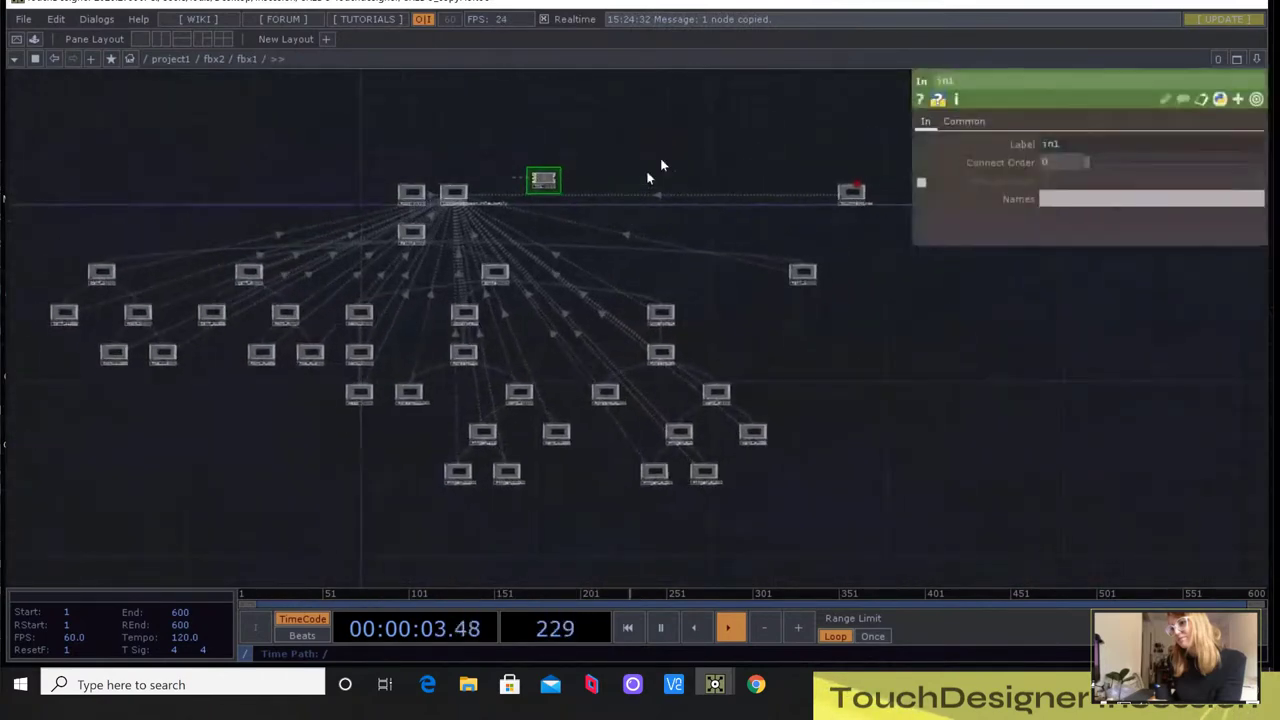
scroll(470, 220, up, 5)
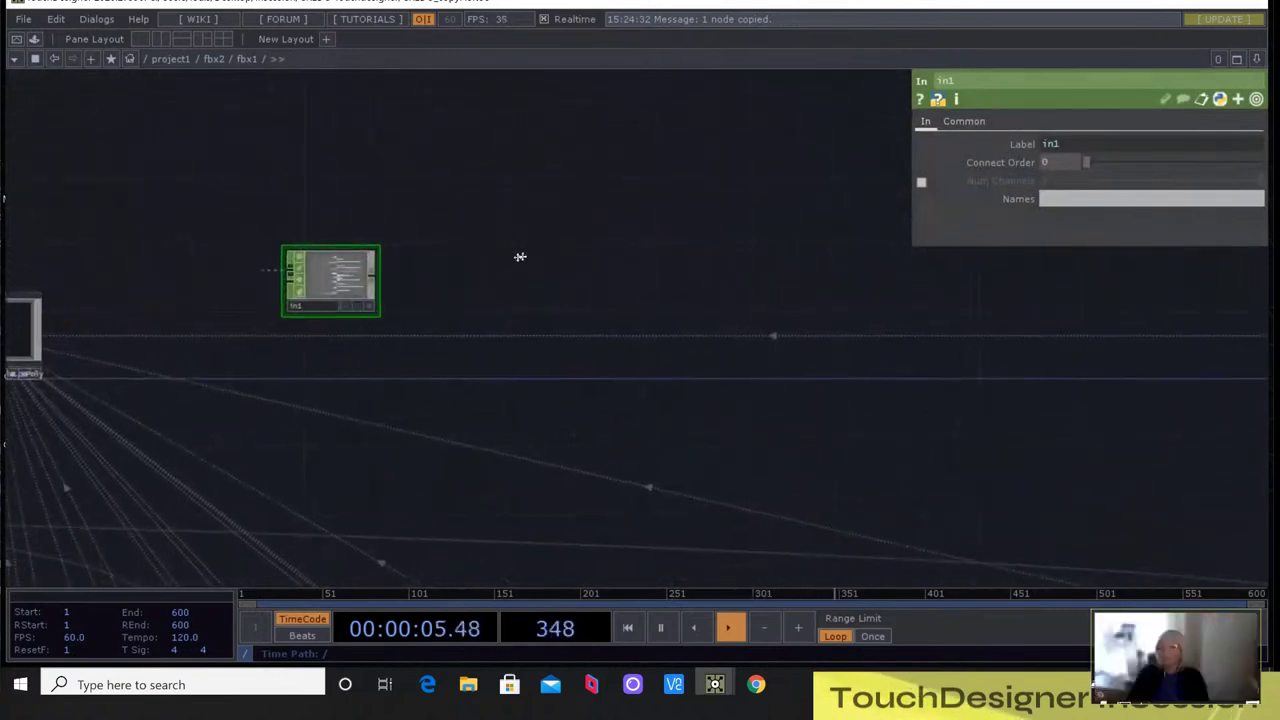
key(ctrl+v)
drag(604, 250, 345, 283)
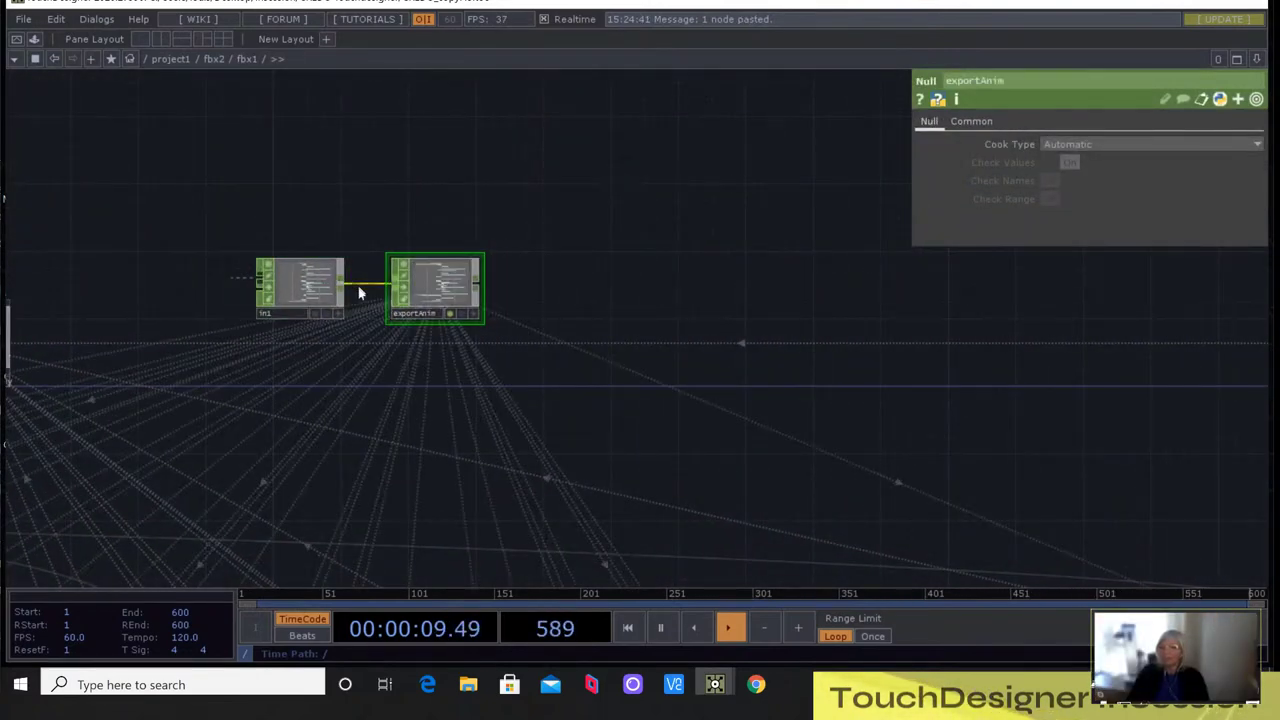
Examine the export links from the pasted exportAnim to the fbx1 bones, and check the fbx1 viewer in fbx2
scroll(362, 330, up, 1)
scroll(362, 333, down, 6)
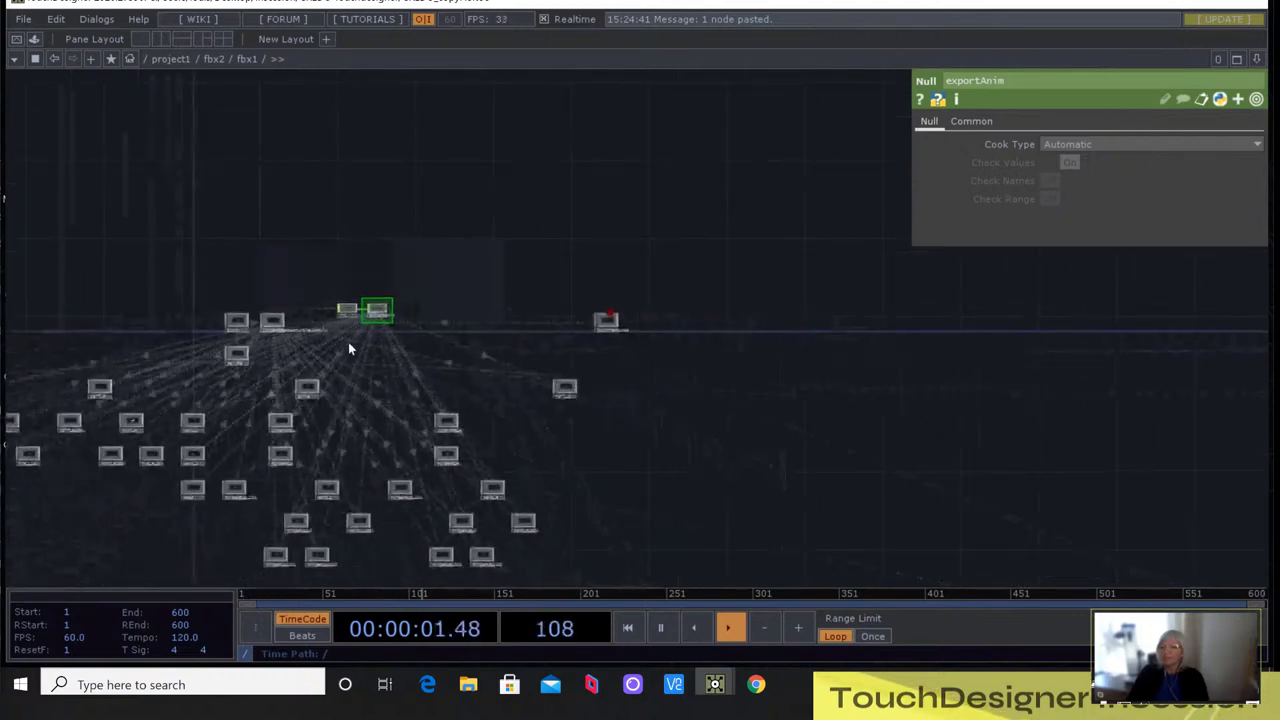
scroll(280, 294, up, 3)
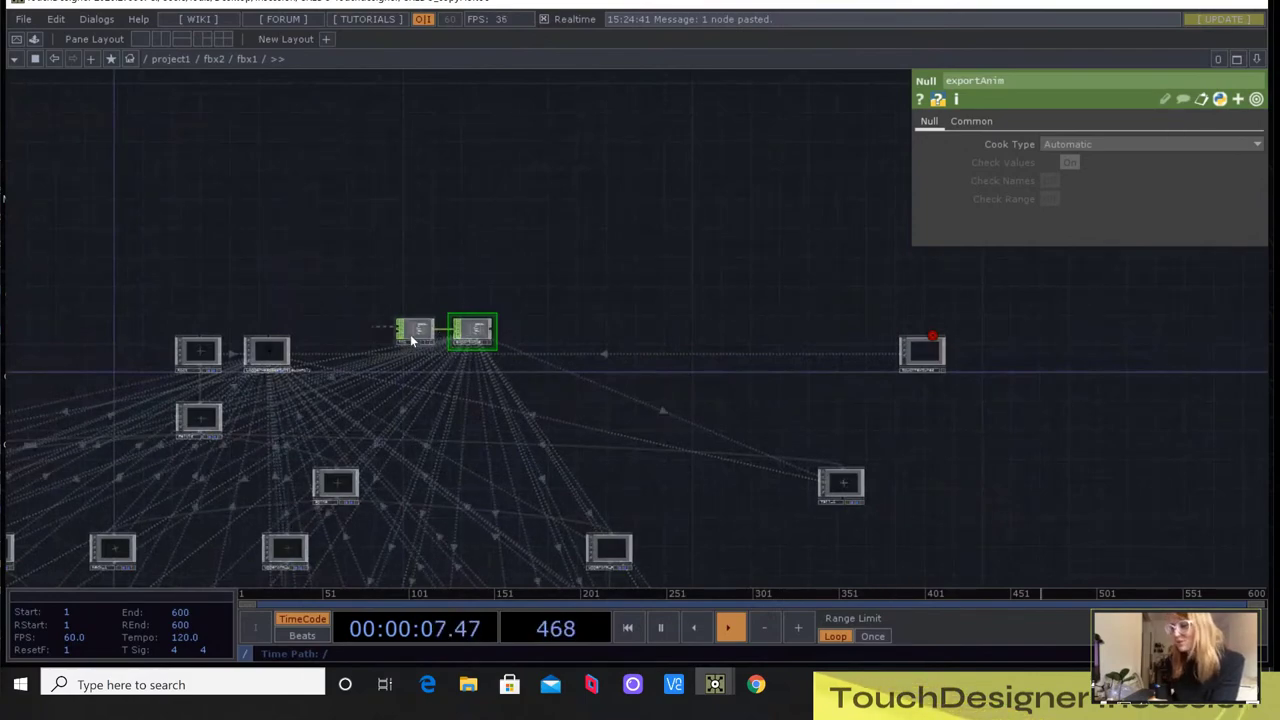
scroll(410, 334, up, 6)
scroll(398, 325, down, 9)
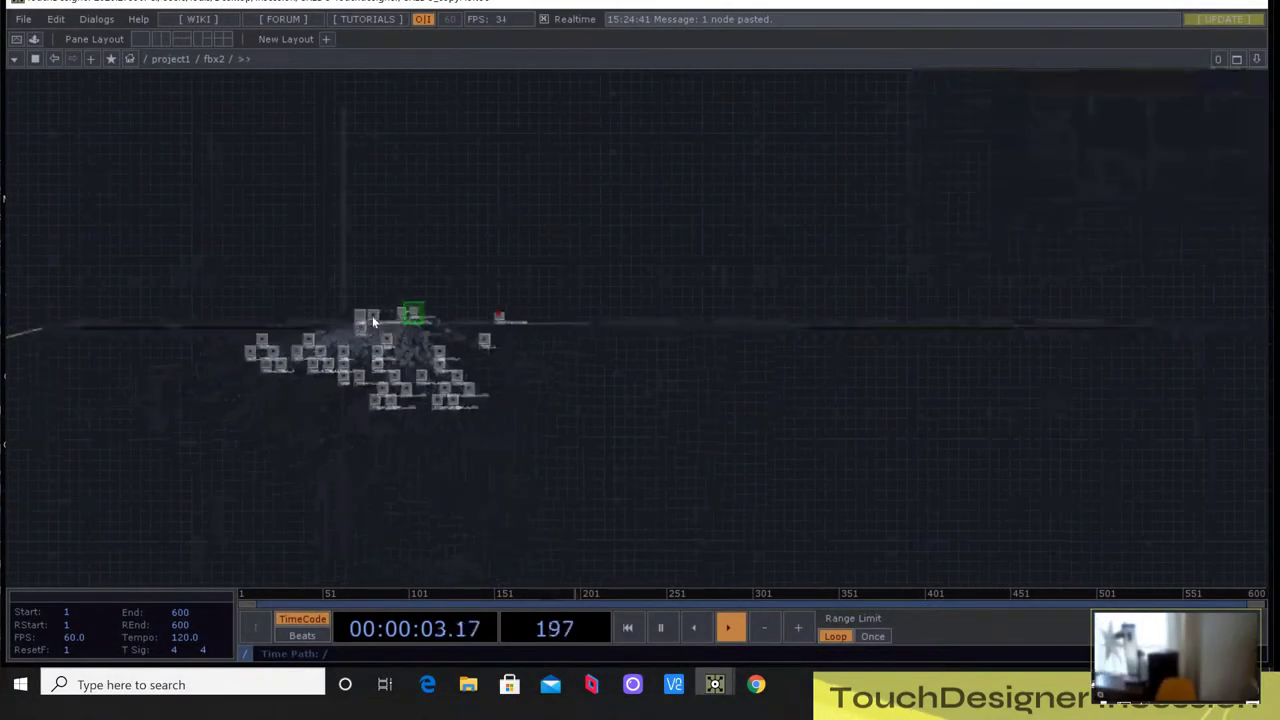
scroll(372, 316, up, 5)
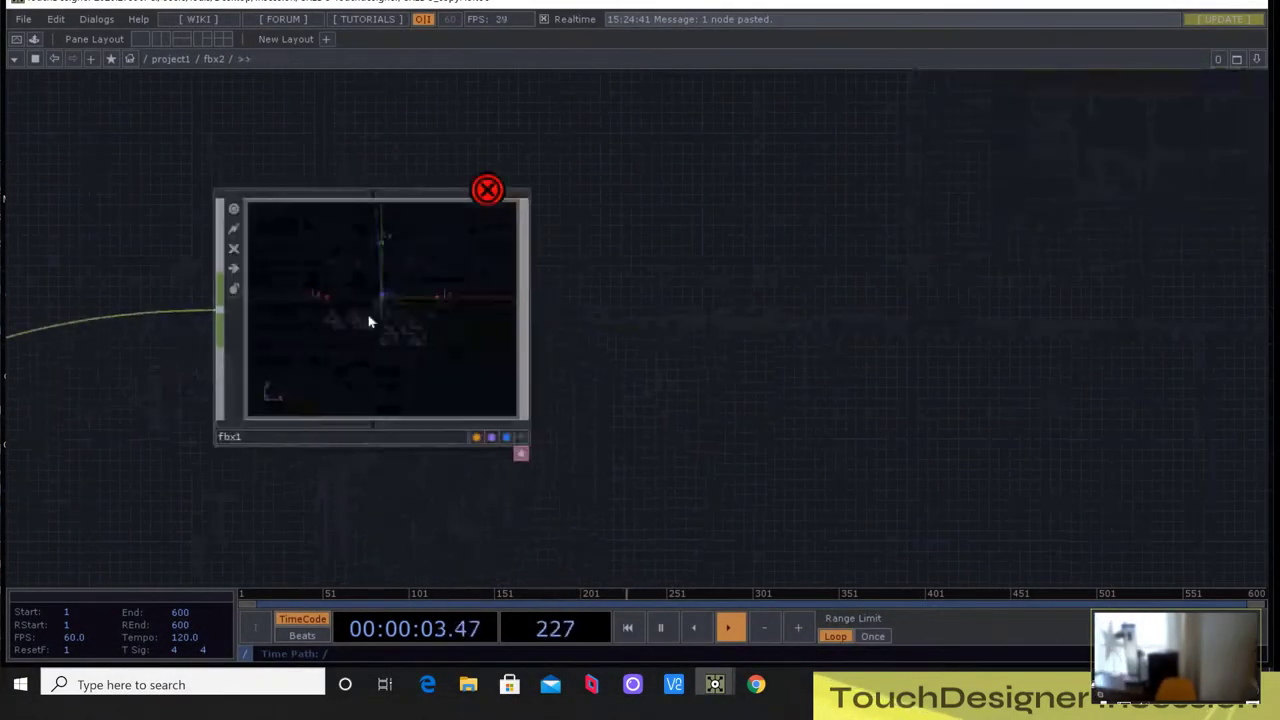
scroll(337, 315, down, 2)
Inspect the playback settings of the animation Import Select in fbx2 and the play settings of the fbx2 component
drag(277, 333, 729, 163)
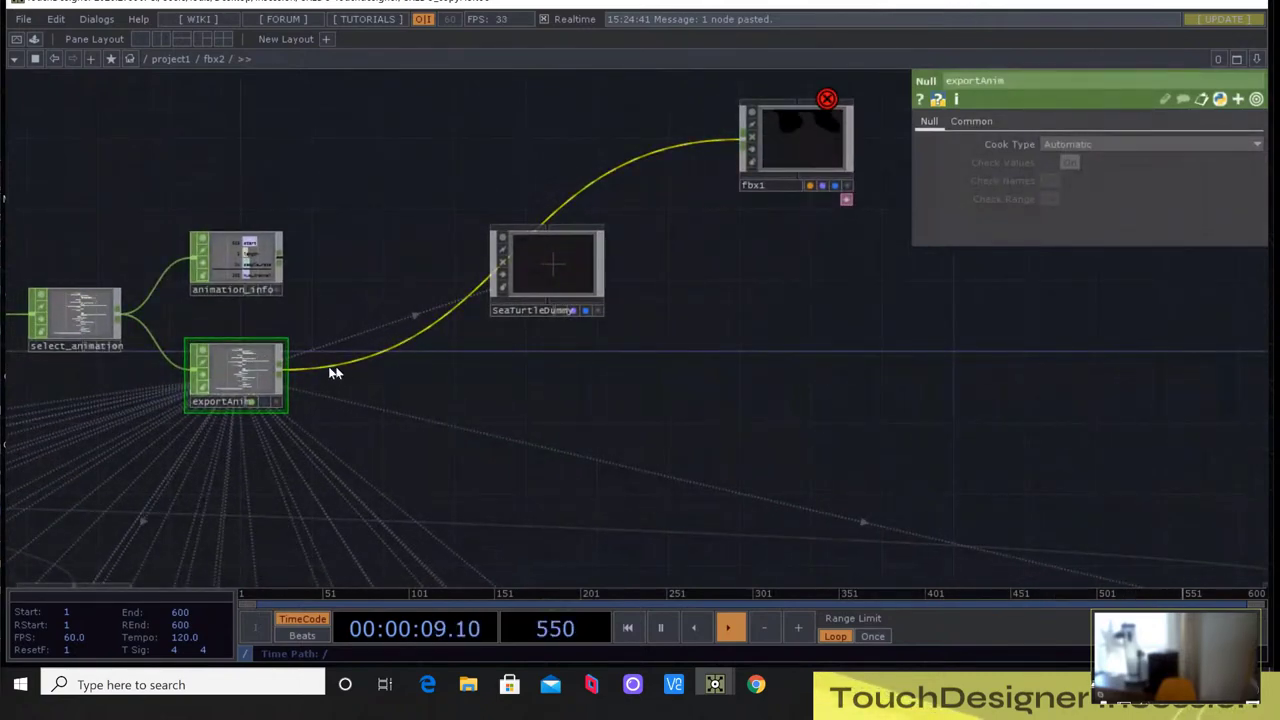
drag(259, 337, 459, 306)
click(269, 253)
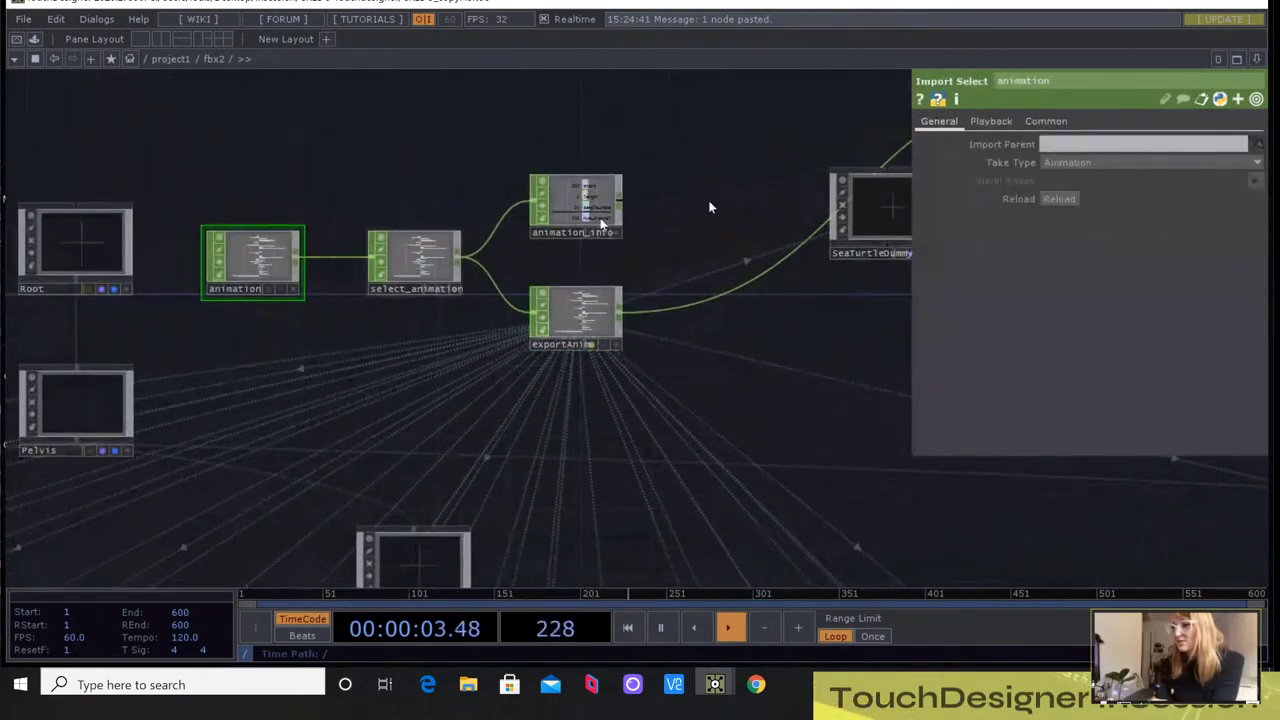
click(985, 121)
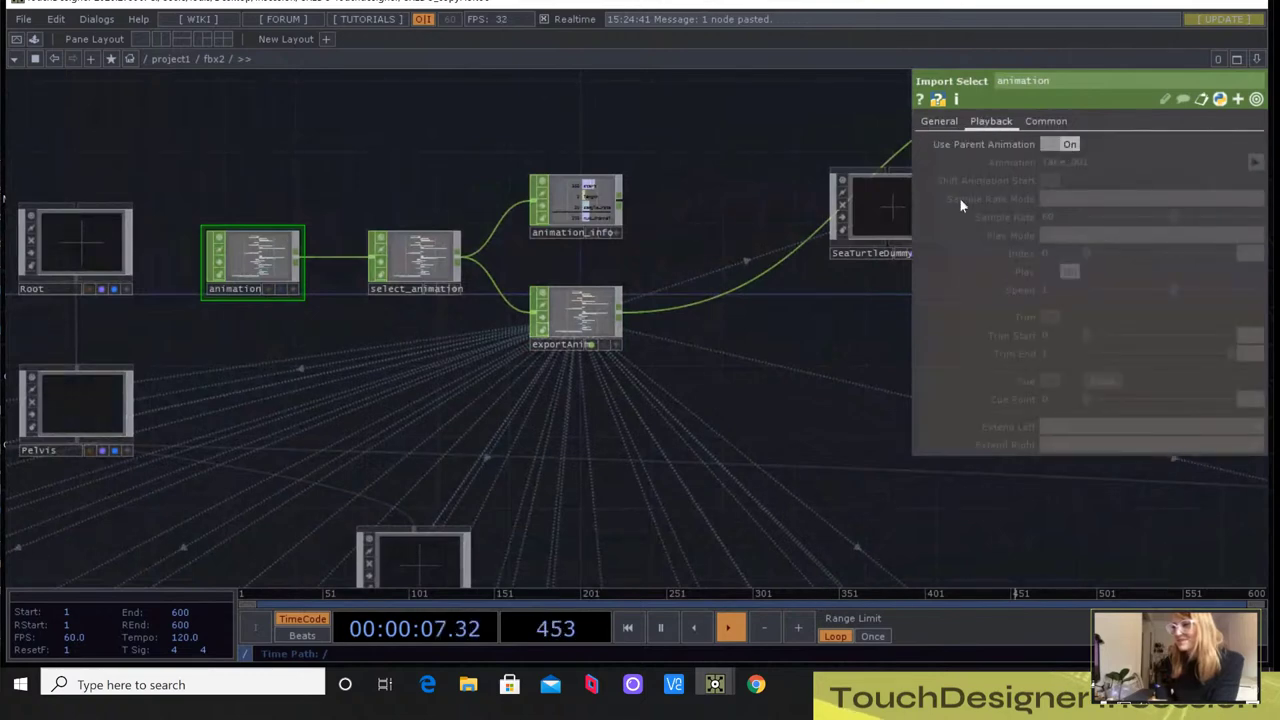
scroll(217, 273, down, 10)
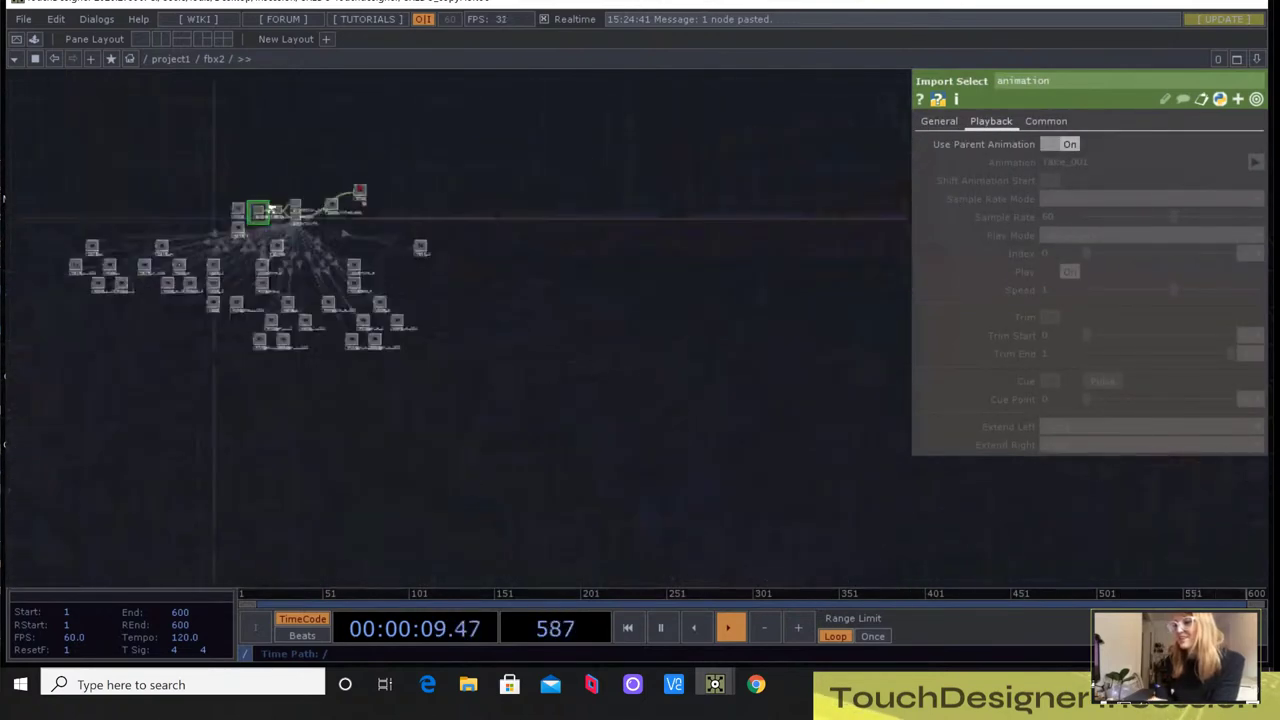
key(u)
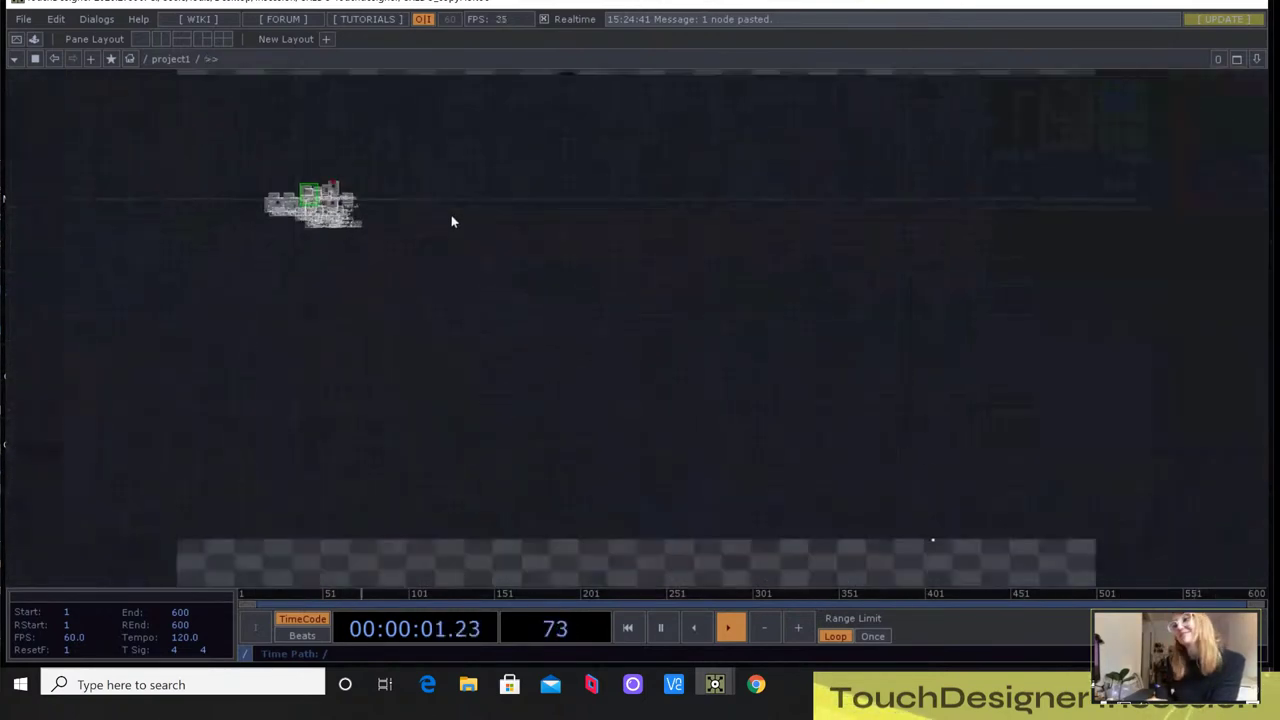
scroll(553, 215, down, 2)
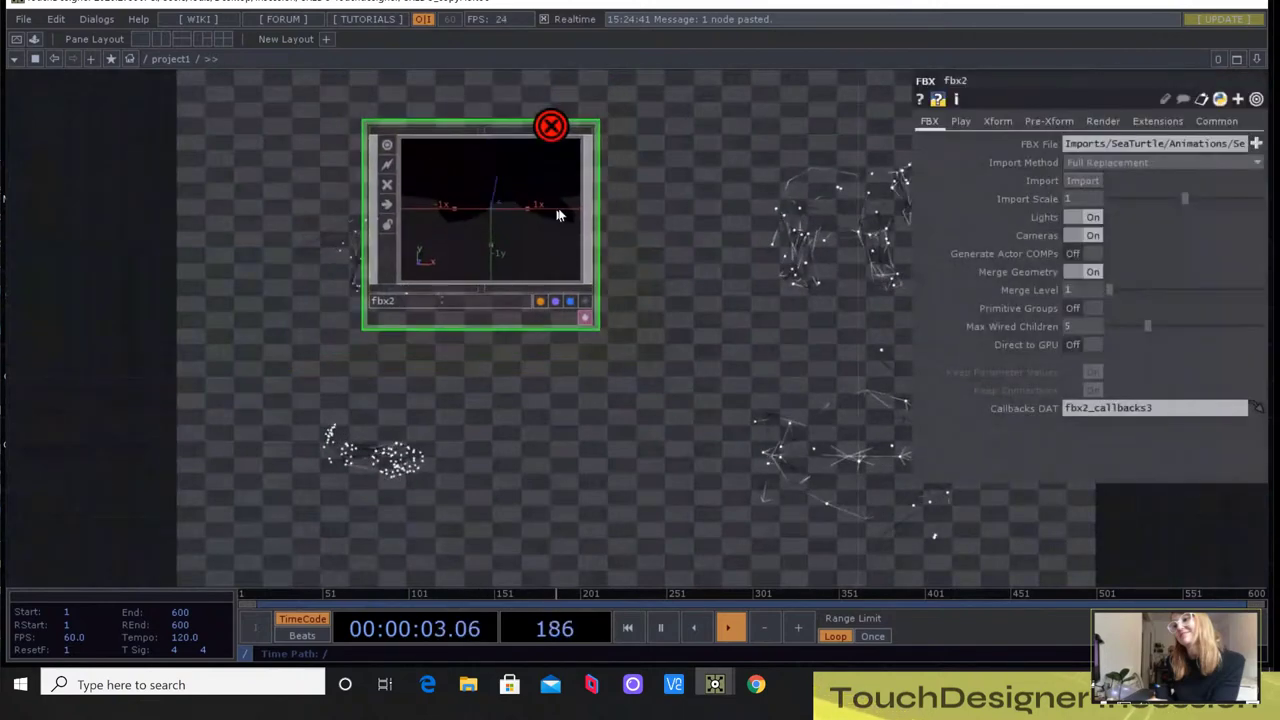
click(961, 121)
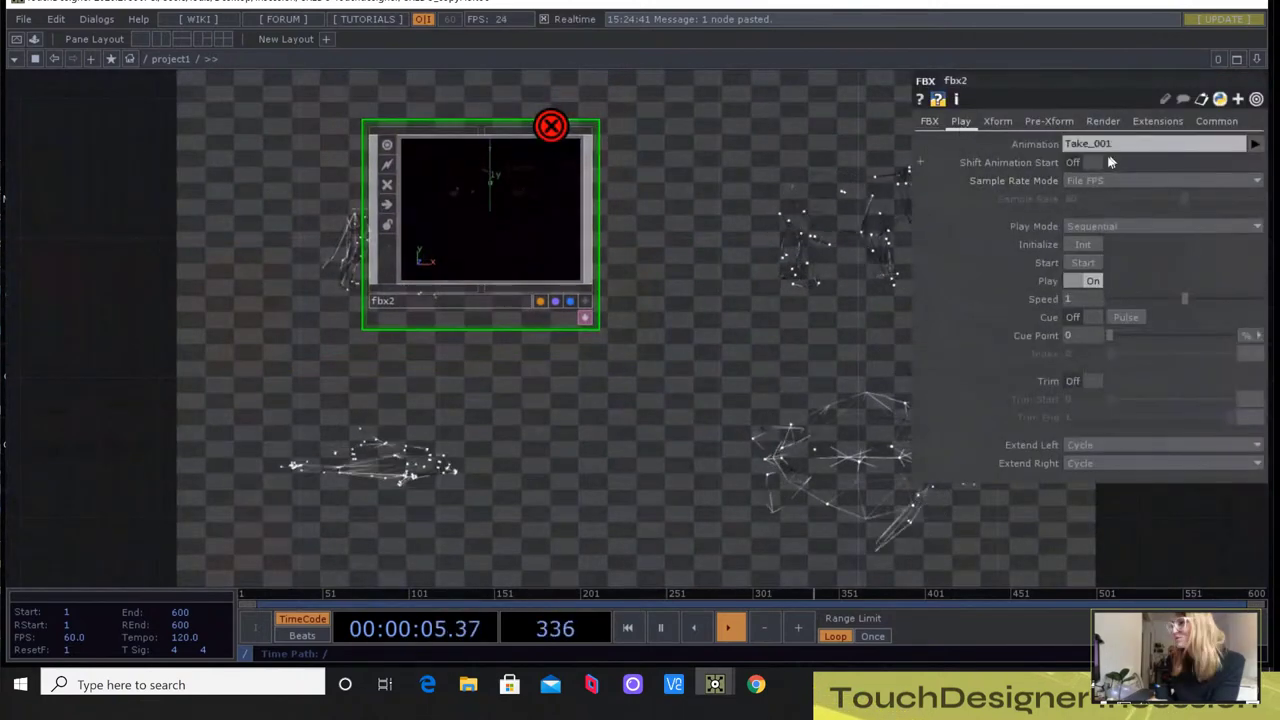
click(1093, 281)
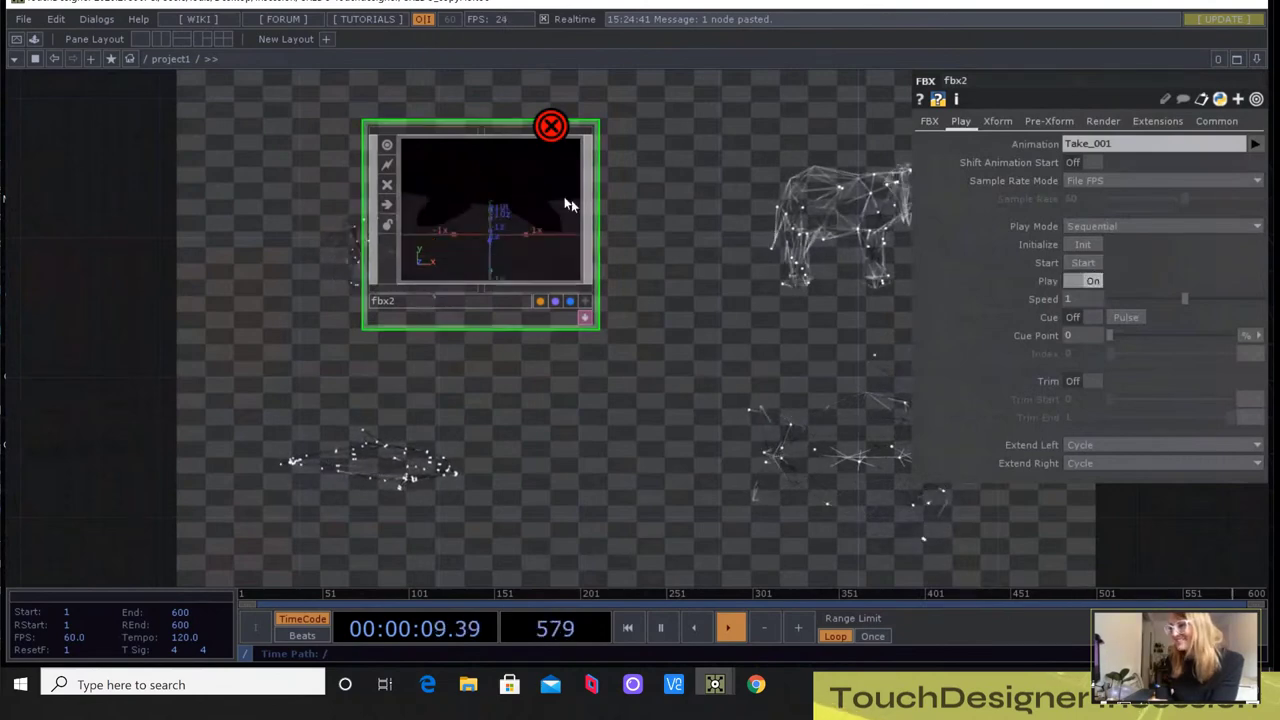
Reenter fbx1 through the fbx2 network and review its Root, Pelvis and LoggerHeadSeaTurtleLowPoly components
scroll(517, 182, up, 1)
scroll(517, 182, up, 3)
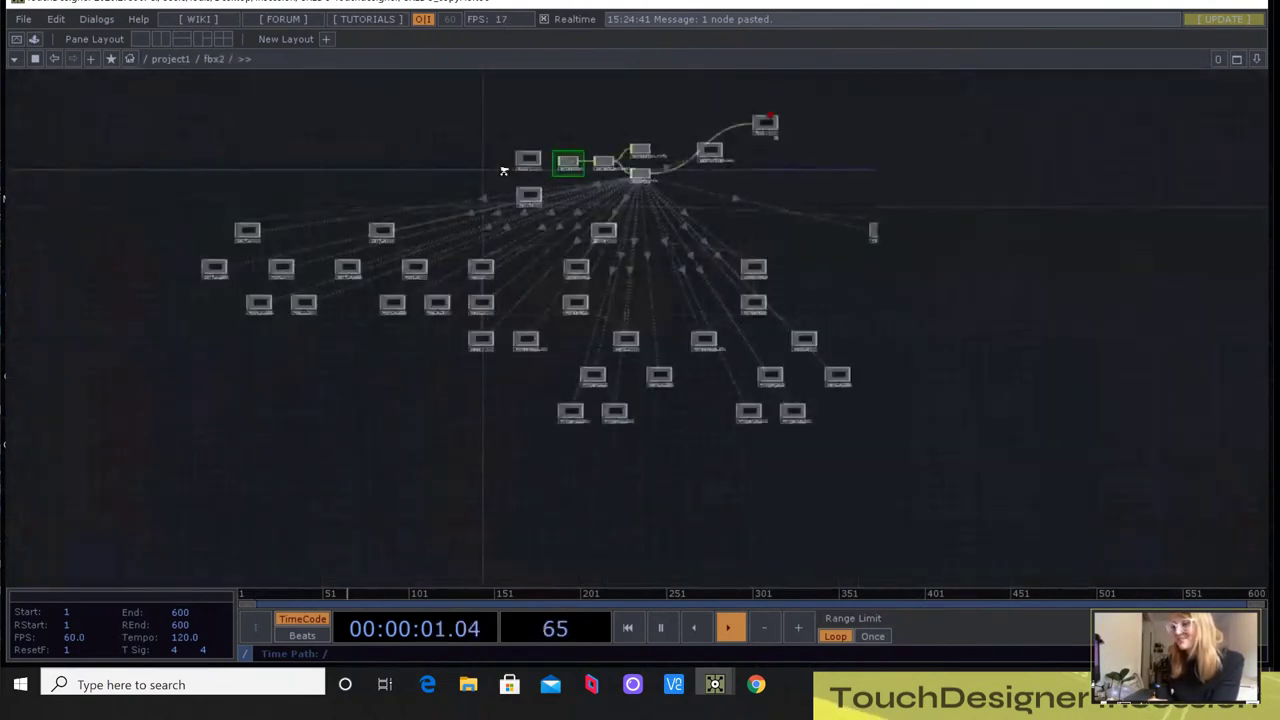
scroll(750, 232, up, 2)
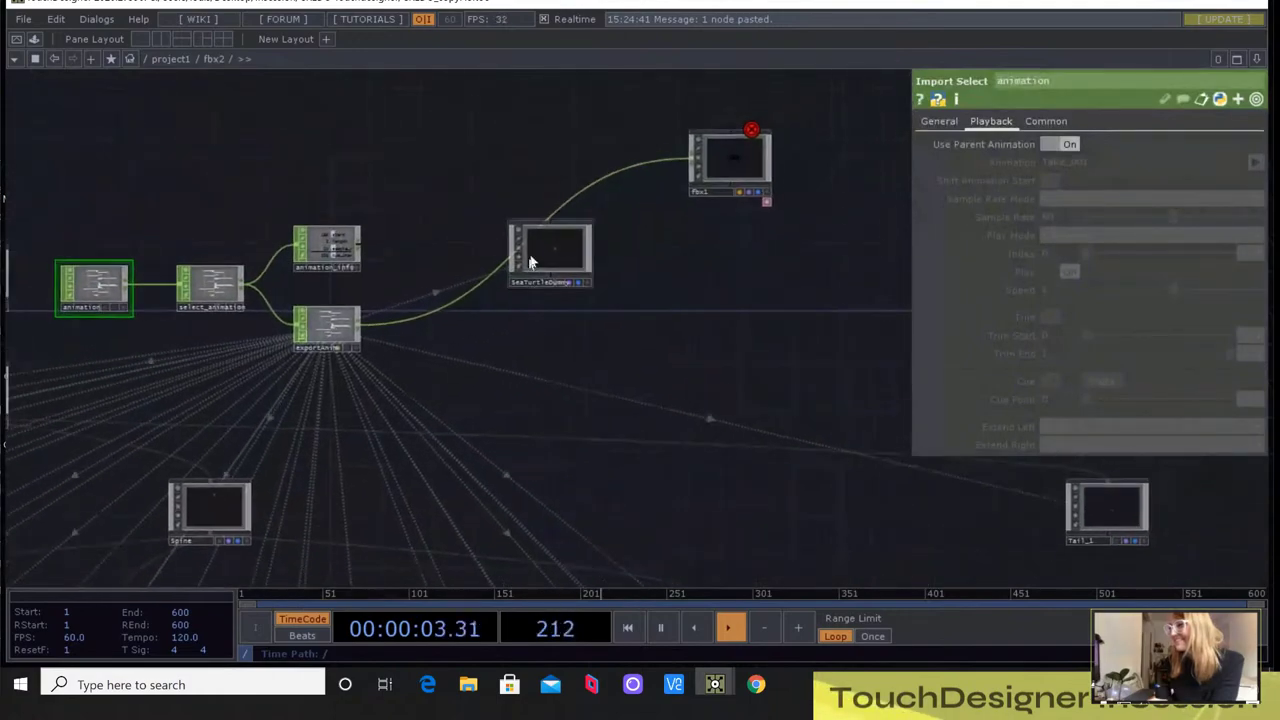
click(717, 263)
scroll(704, 148, up, 6)
key(p)
scroll(605, 182, up, 5)
drag(178, 216, 423, 251)
drag(363, 209, 751, 203)
drag(533, 277, 636, 270)
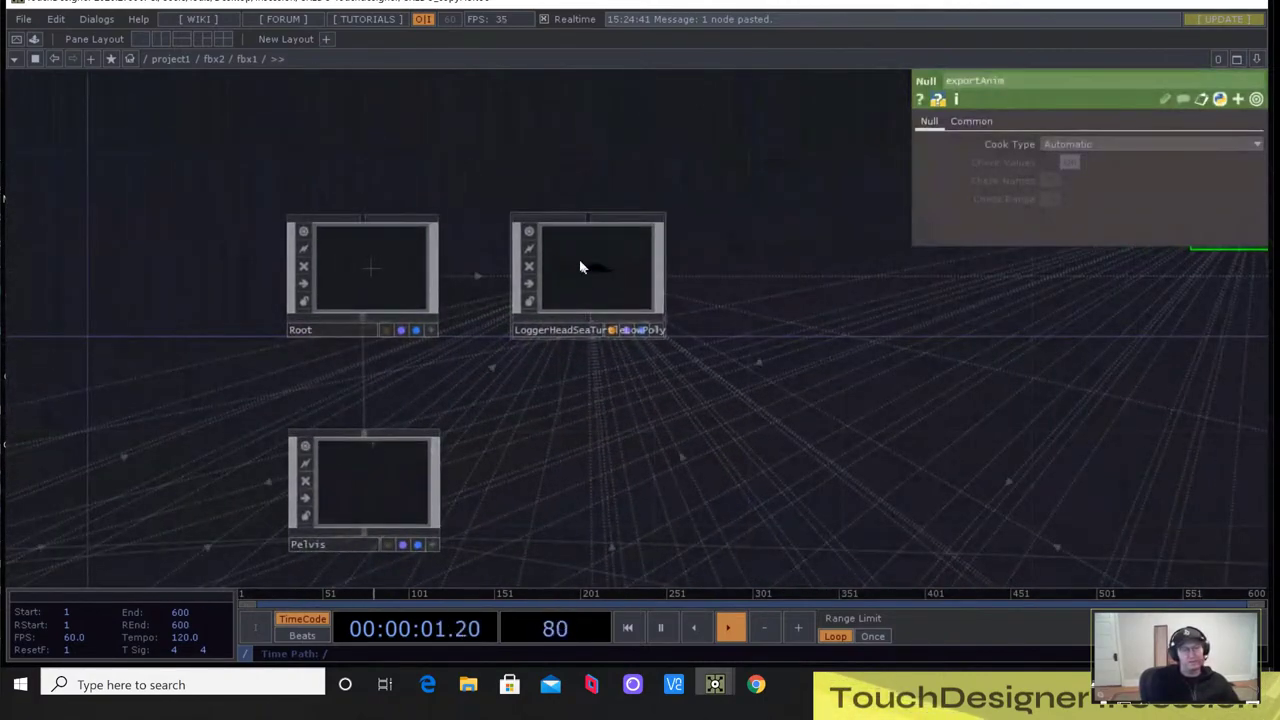
Examine the mesh, bonegroup and null chain inside LoggerHeadSeaTurtleLowPoly, and return to the geometry in the fbx1 network
scroll(578, 262, up, 8)
key(p)
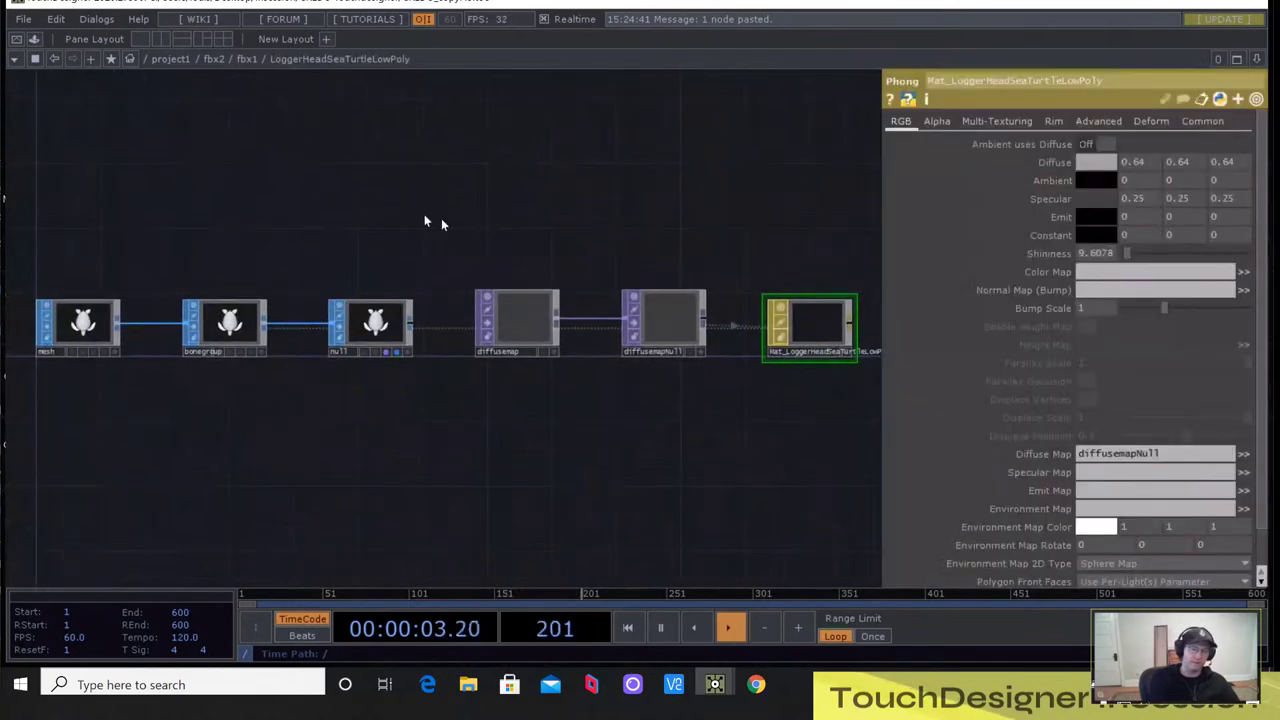
scroll(443, 223, up, 3)
drag(357, 257, 745, 201)
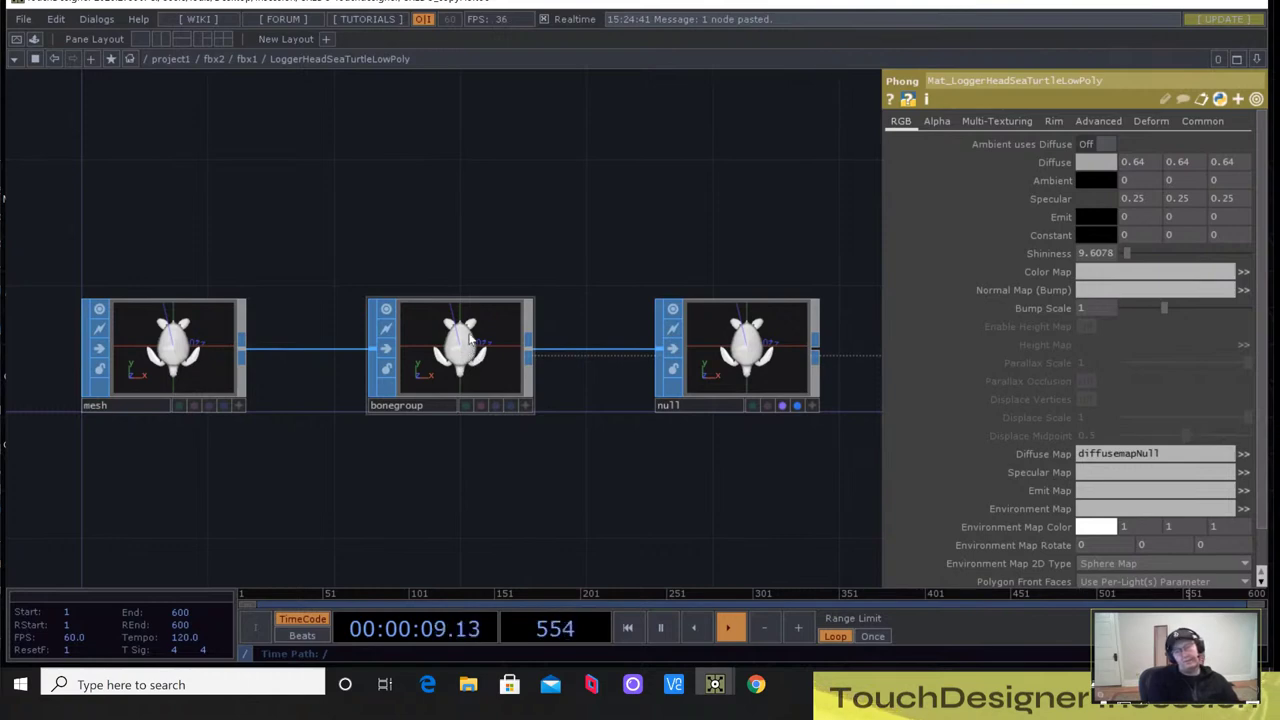
scroll(472, 335, down, 6)
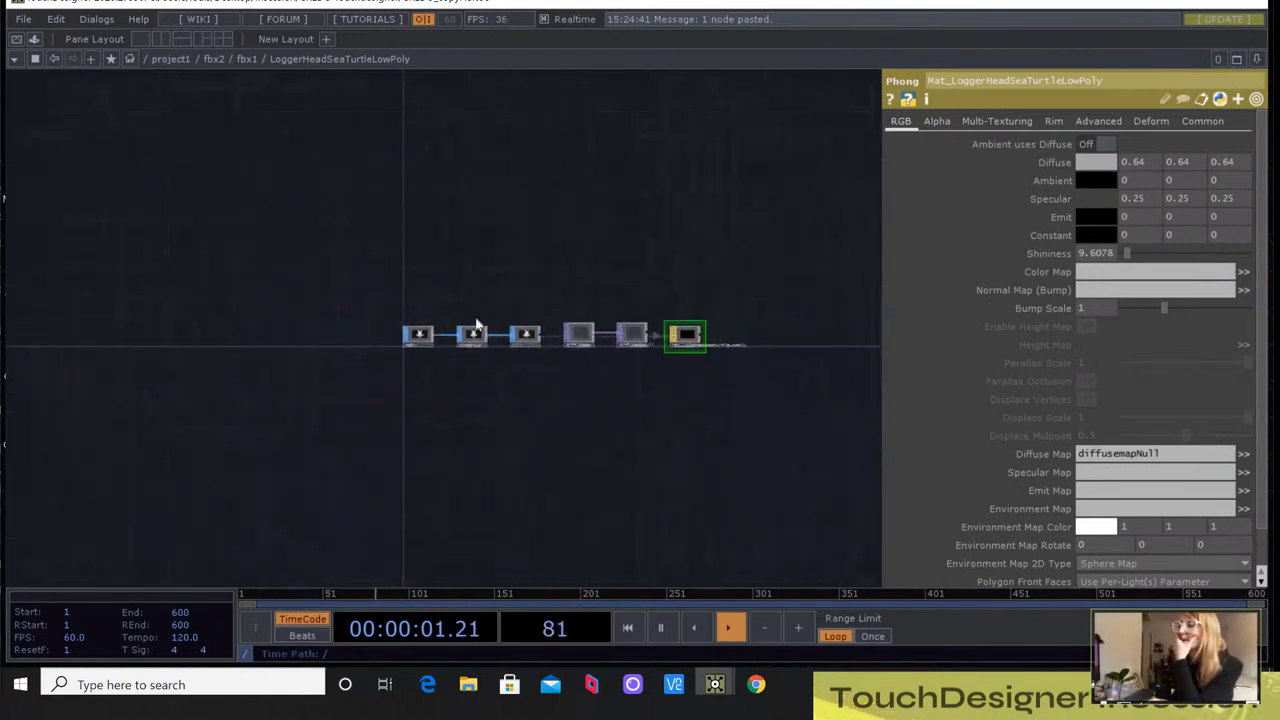
scroll(477, 325, down, 3)
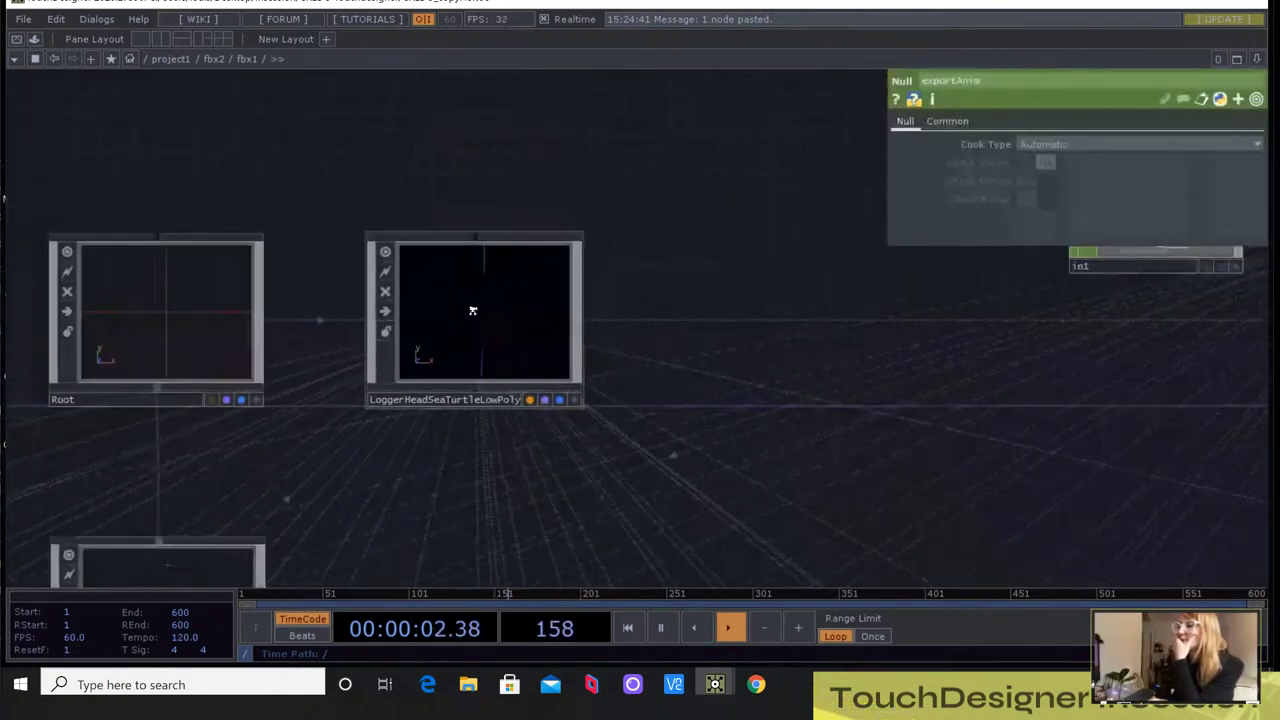
scroll(472, 308, down, 5)
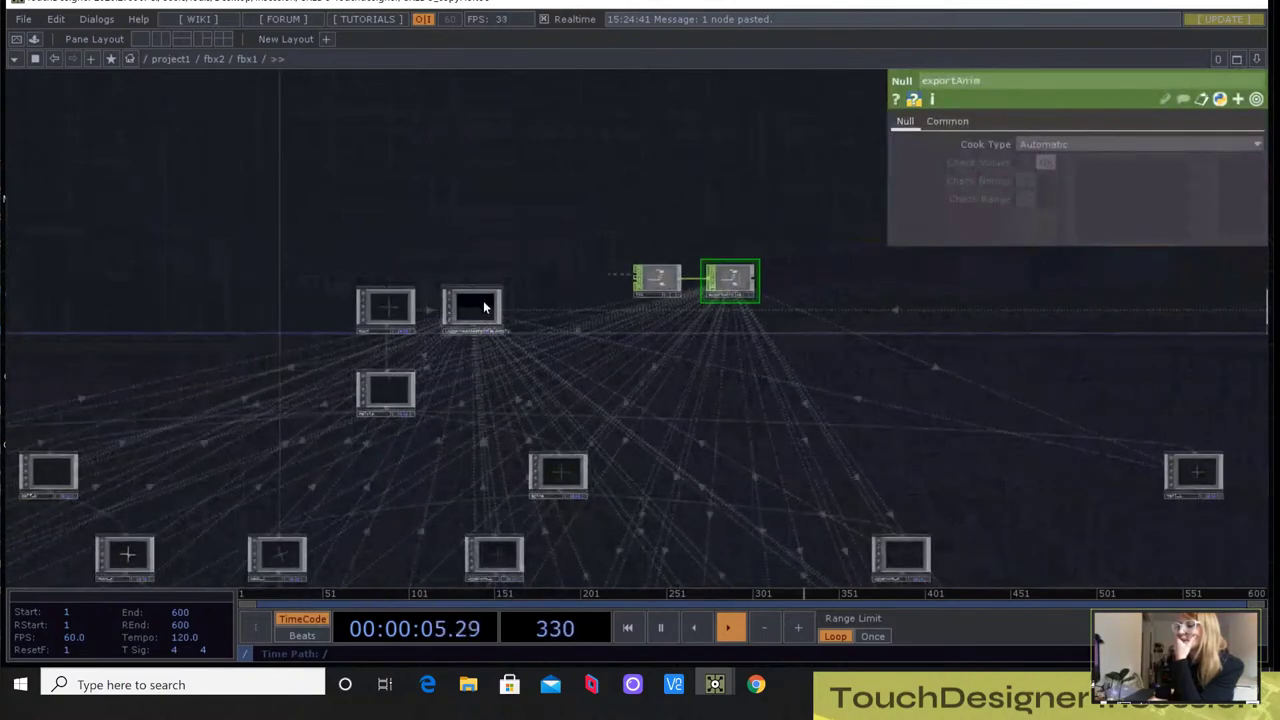
scroll(484, 307, up, 6)
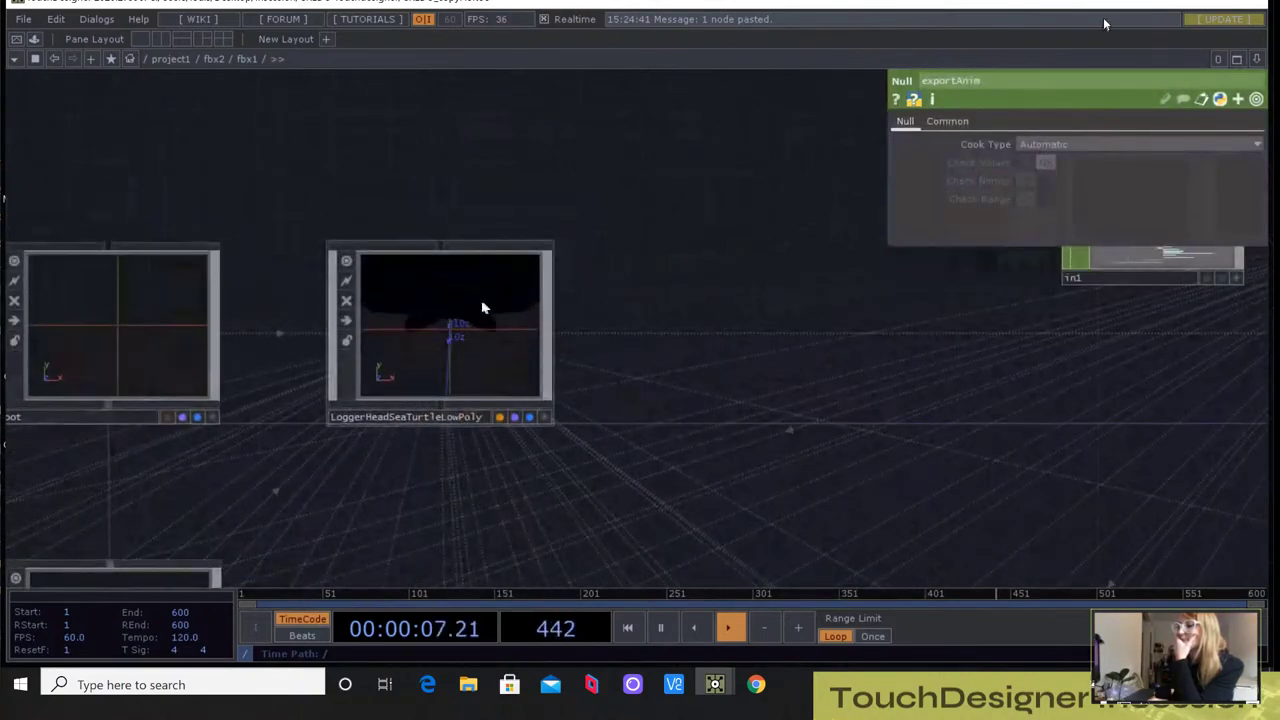
Enter the LoggerHeadSeaTurtleLowPoly geometry network and add a Deform SOP above the bonegroup node
scroll(479, 302, up, 2)
scroll(479, 302, up, 2)
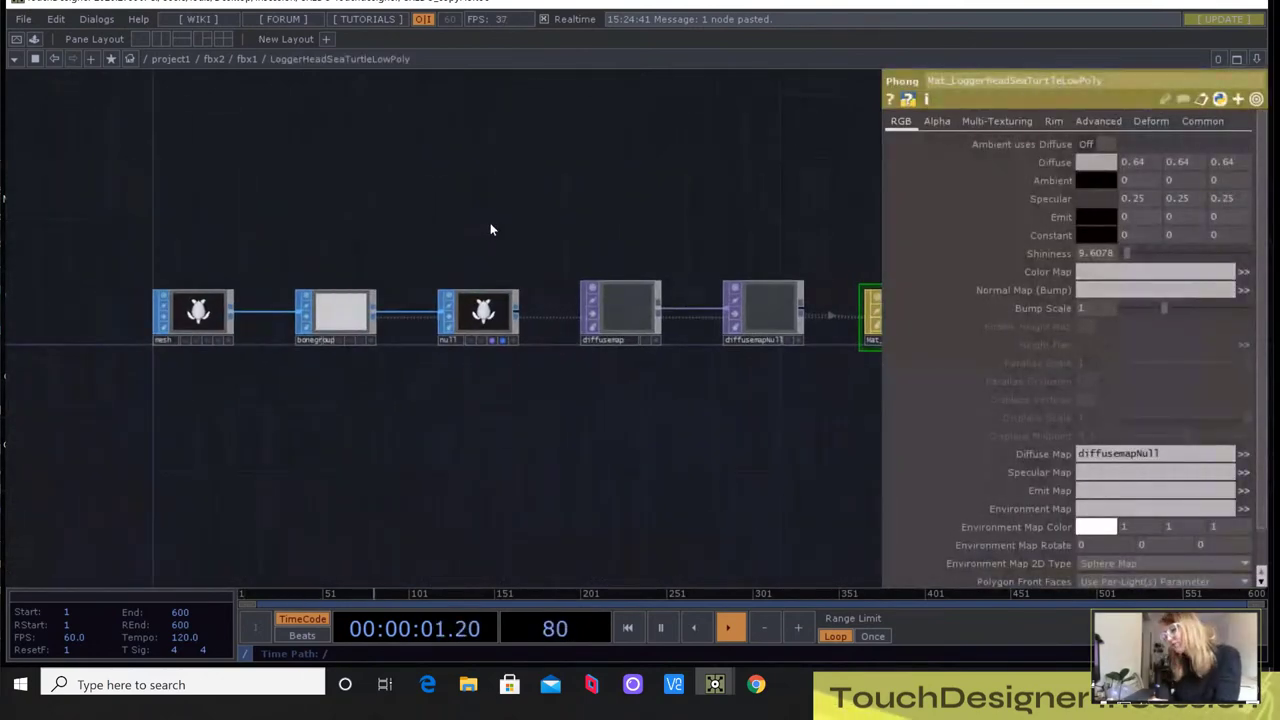
key(Tab)
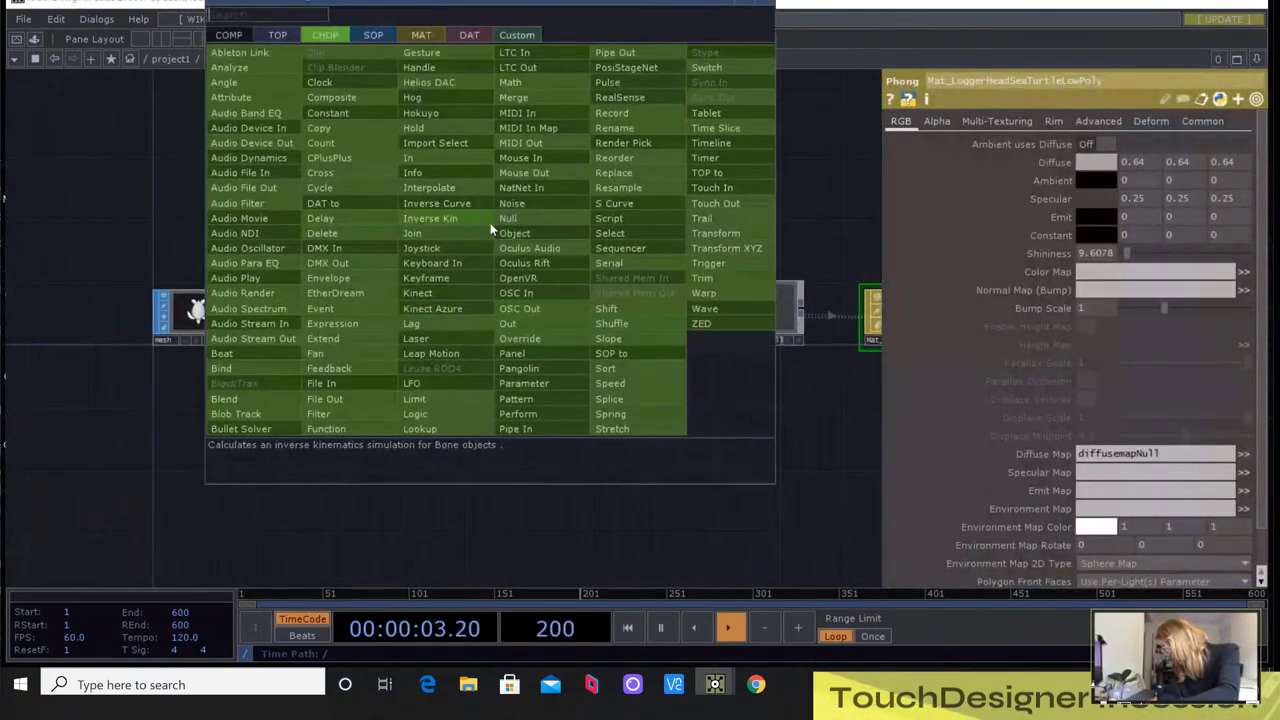
click(381, 38)
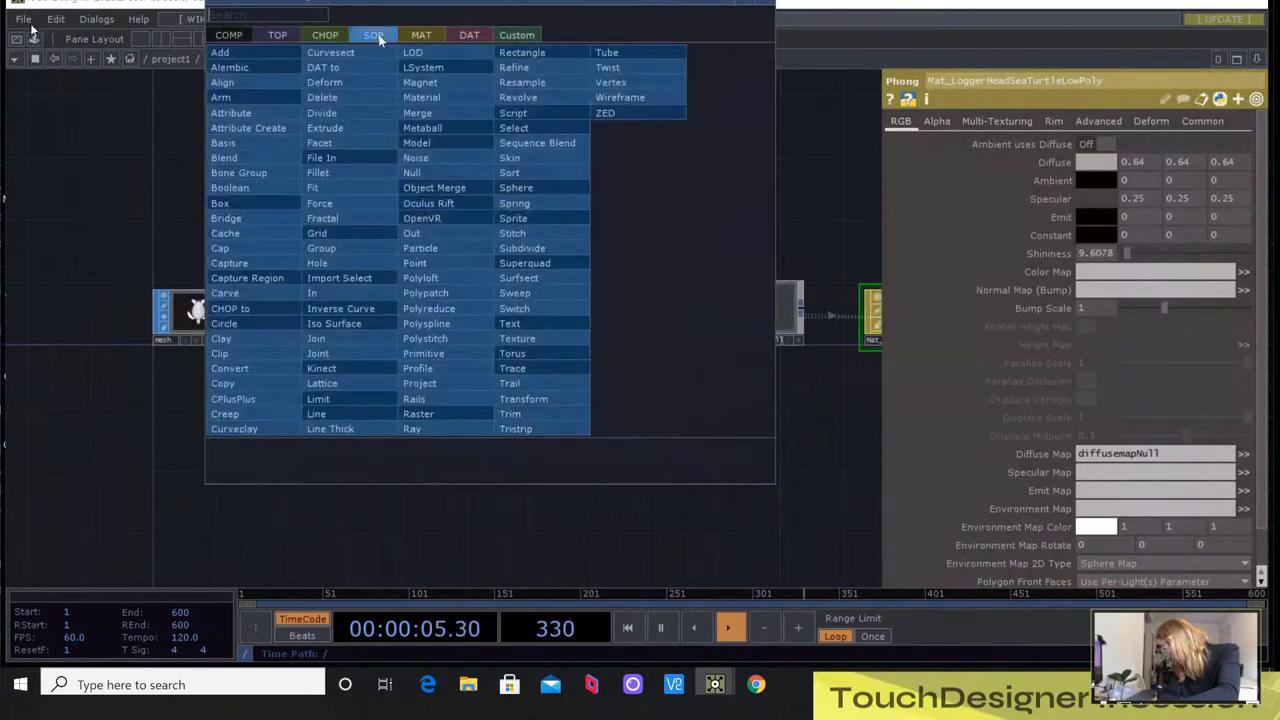
click(339, 87)
click(413, 222)
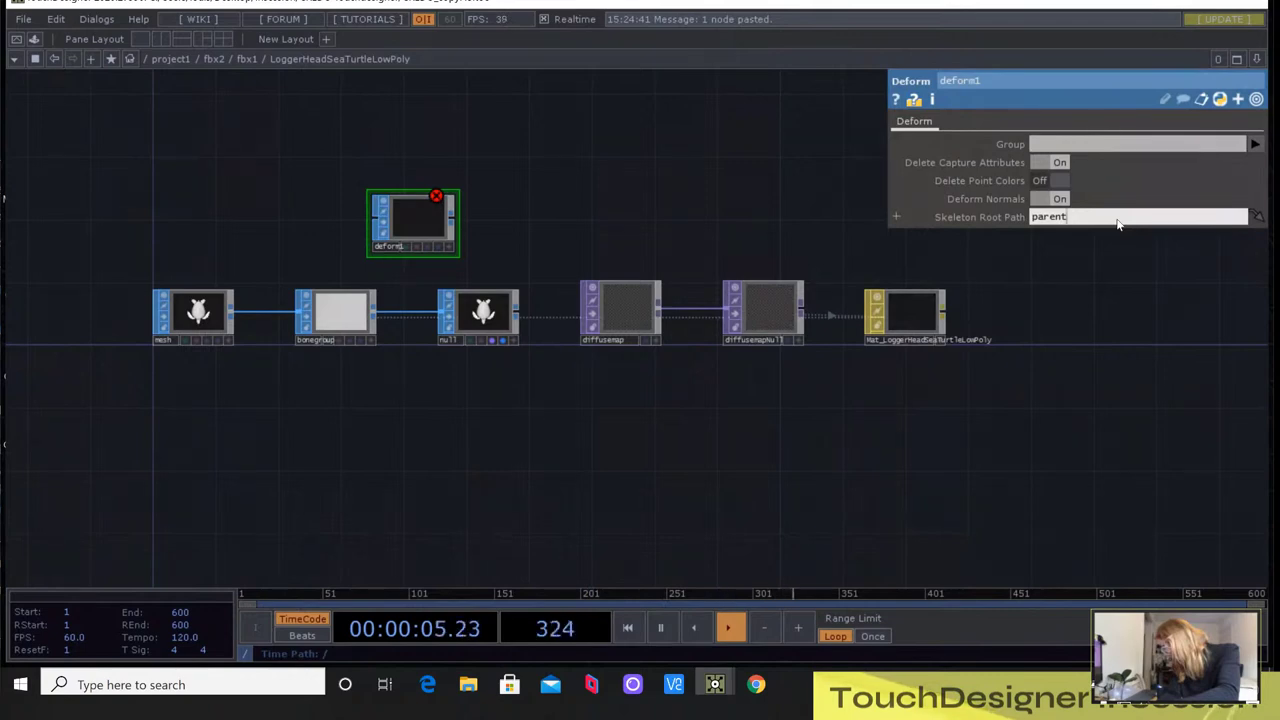
Set the deform node's Skeleton Root Path to the expression parent.FBX
click(1118, 224)
text(parent.FBX)
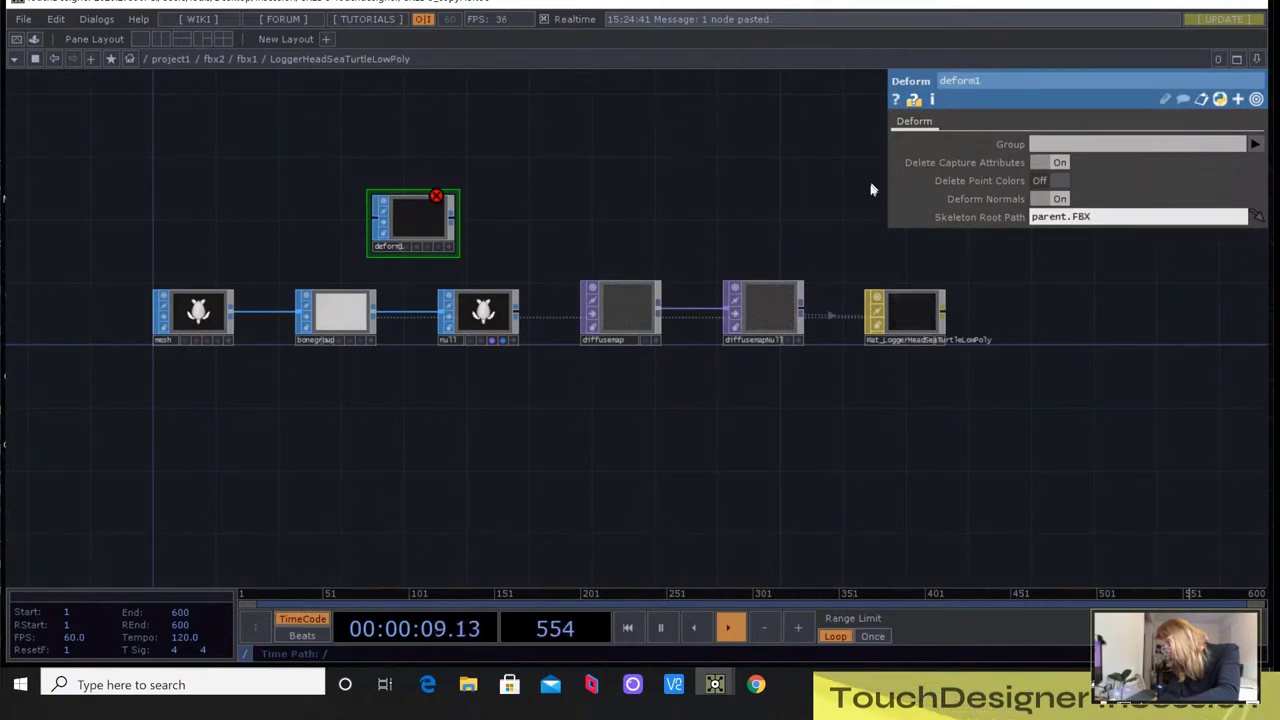
click(995, 218)
drag(1092, 234, 1012, 245)
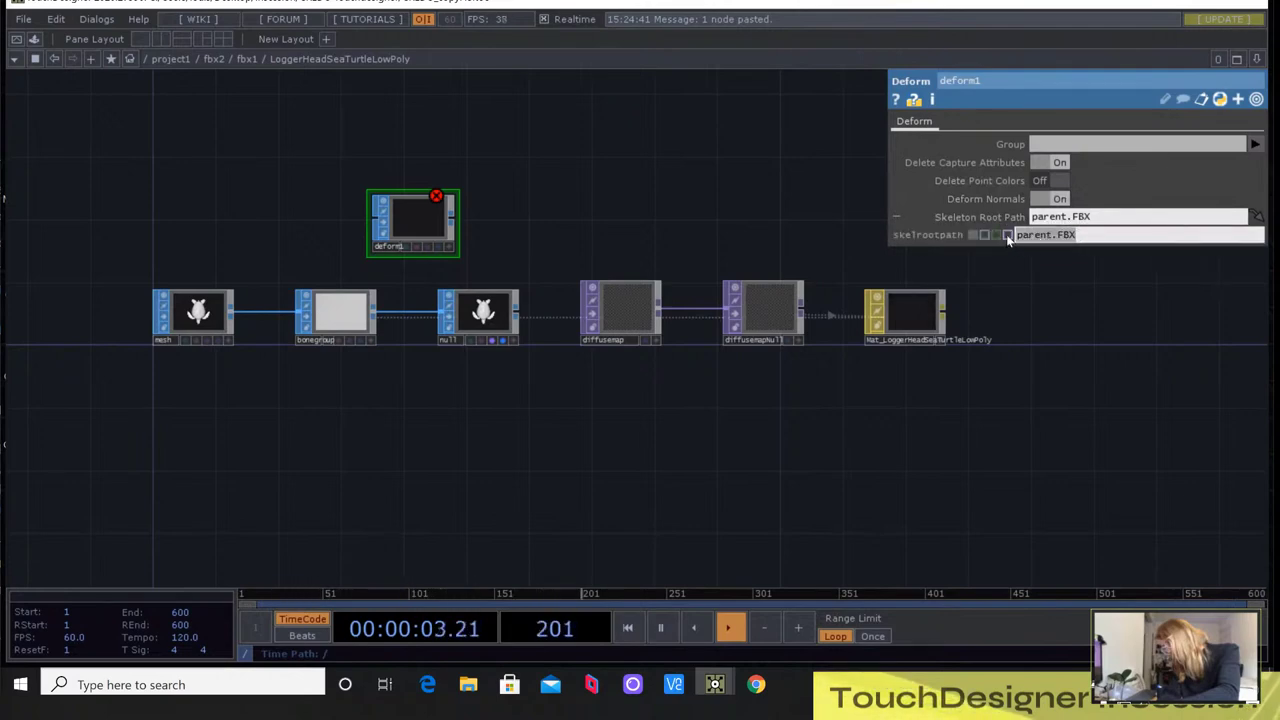
click(983, 235)
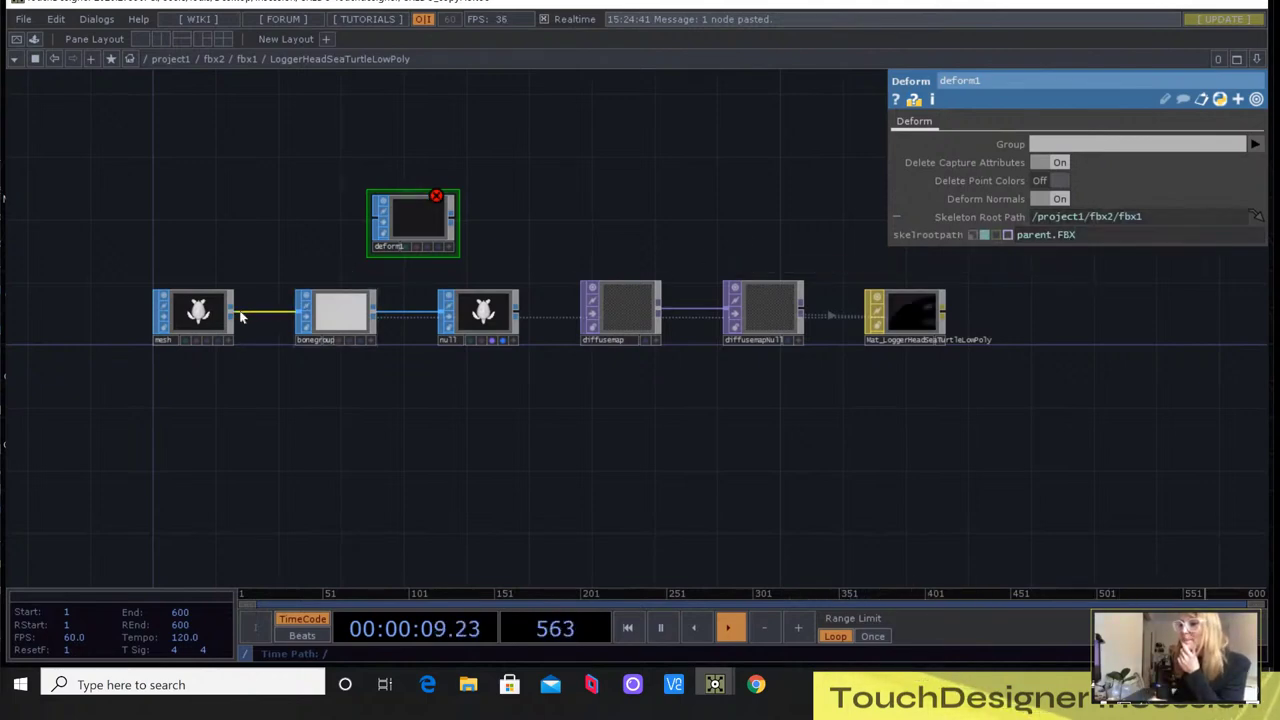
Feed the mesh node into the deform node and inspect the animated turtle up close
drag(232, 313, 376, 216)
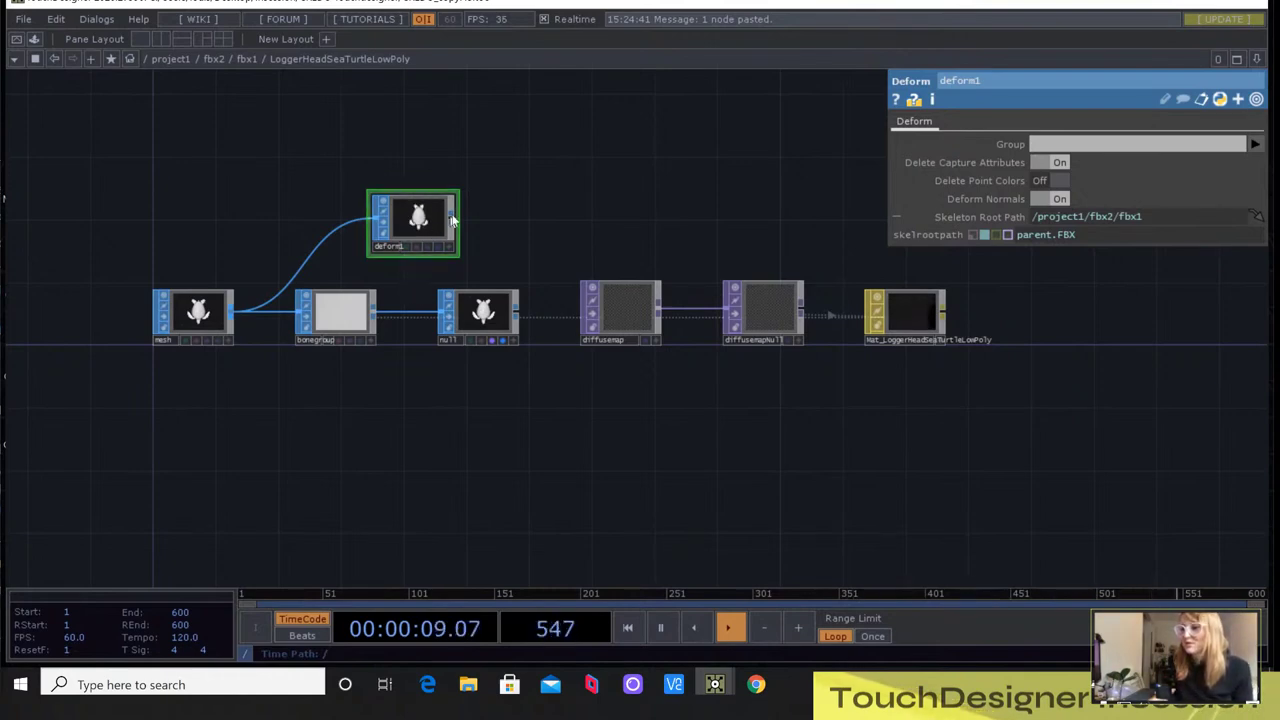
scroll(425, 214, up, 2)
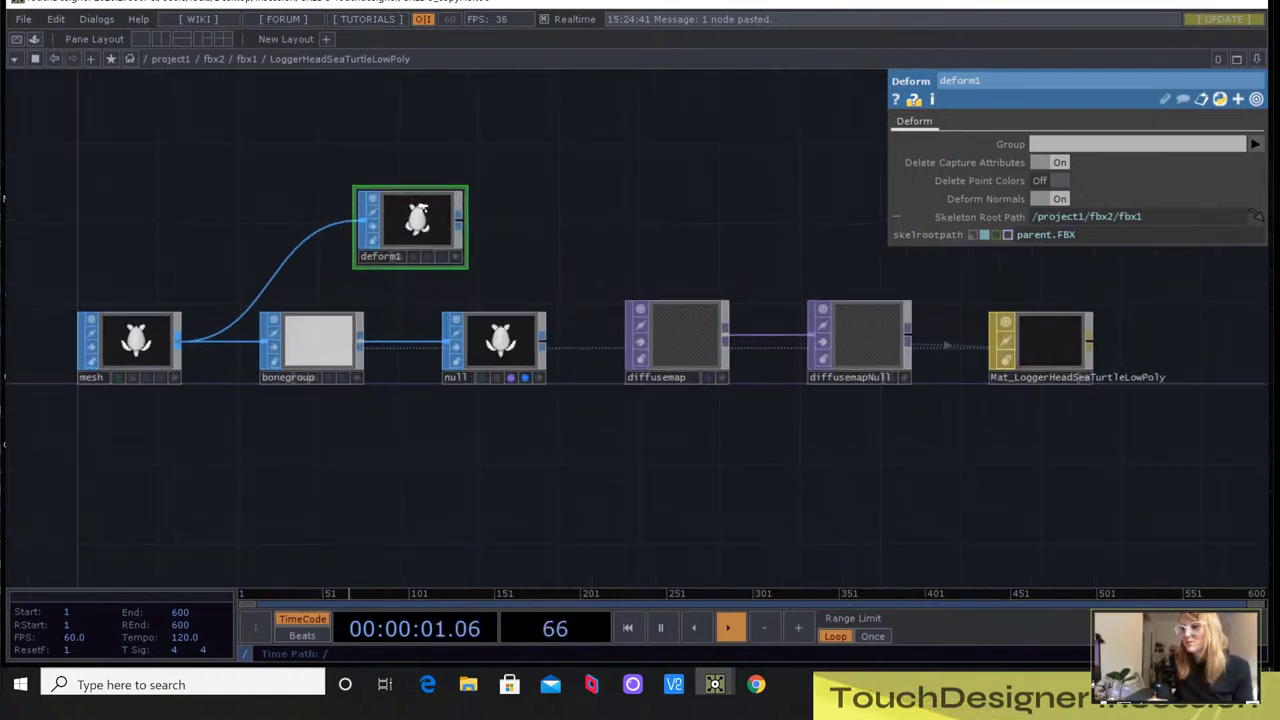
scroll(396, 247, up, 5)
scroll(396, 247, up, 3)
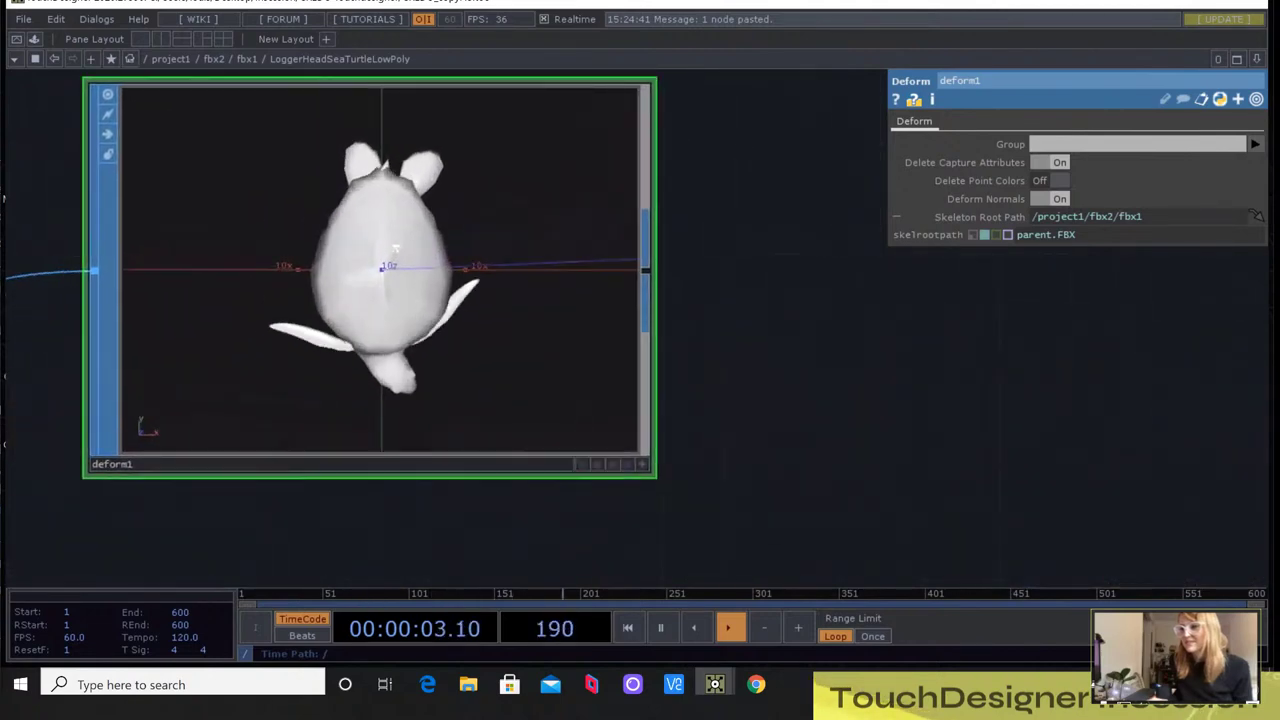
scroll(395, 248, up, 3)
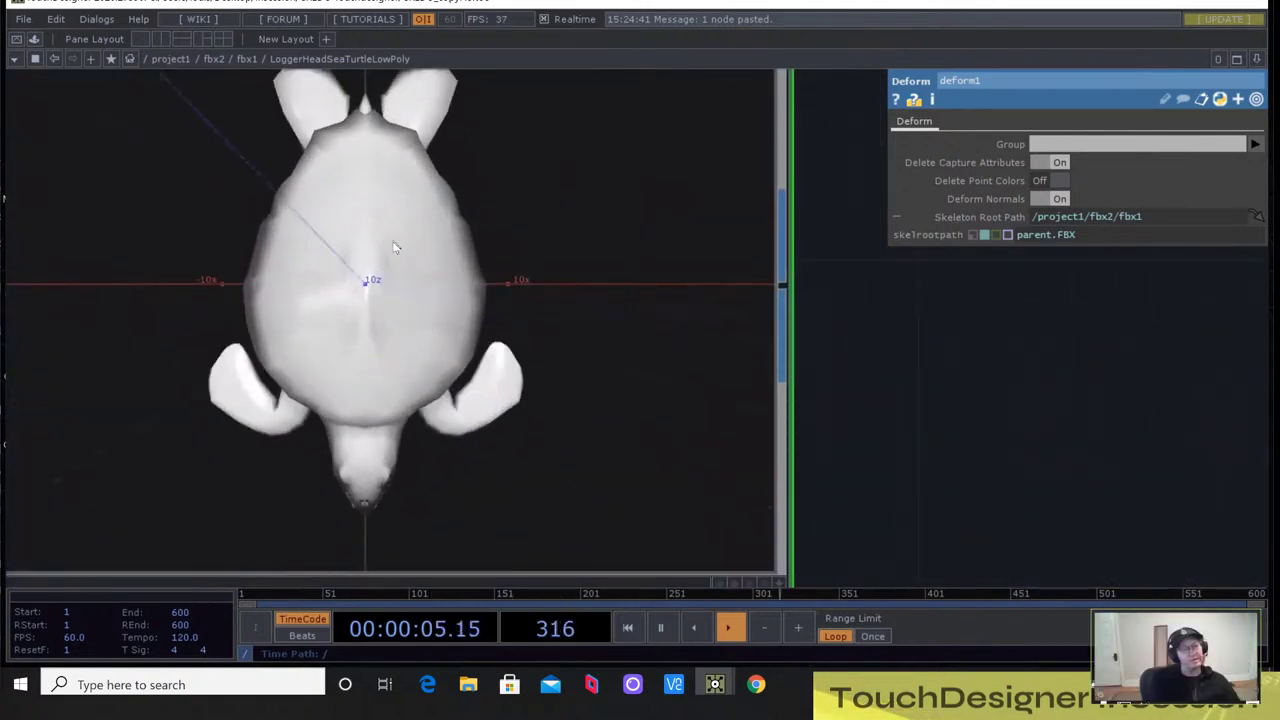
Delete the bonegroup node between the mesh and null nodes
scroll(395, 248, down, 8)
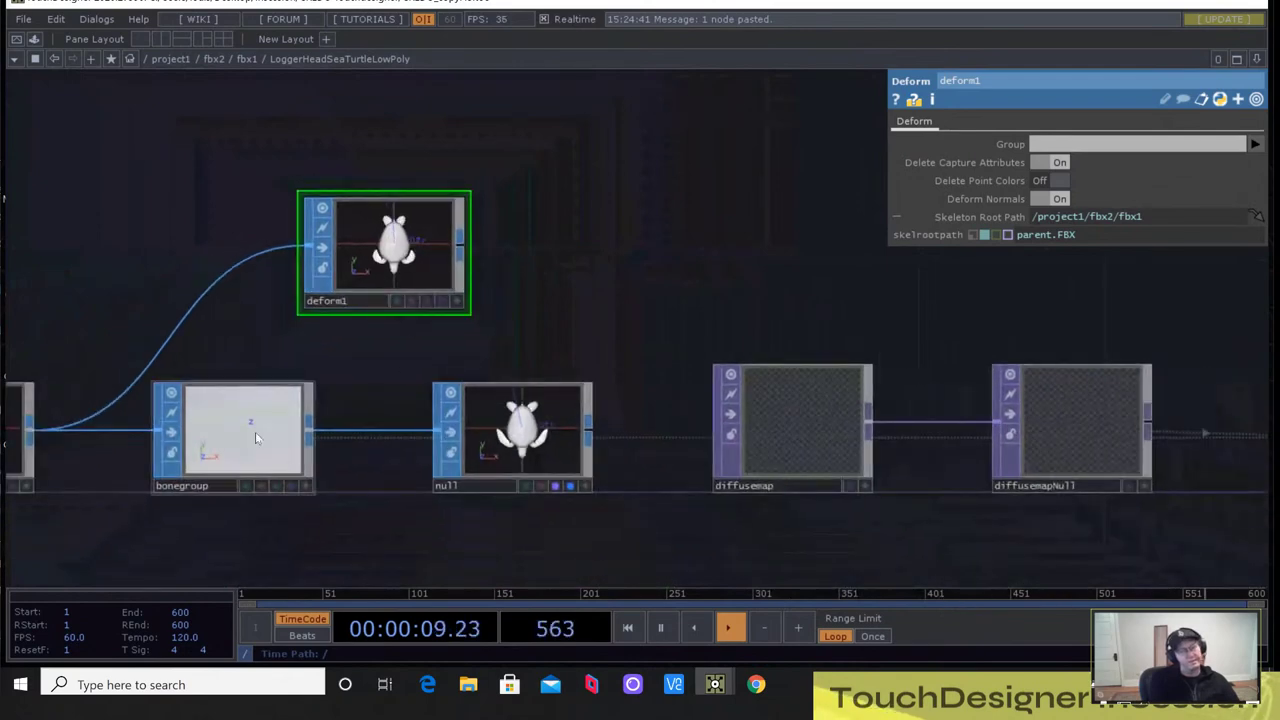
click(289, 433)
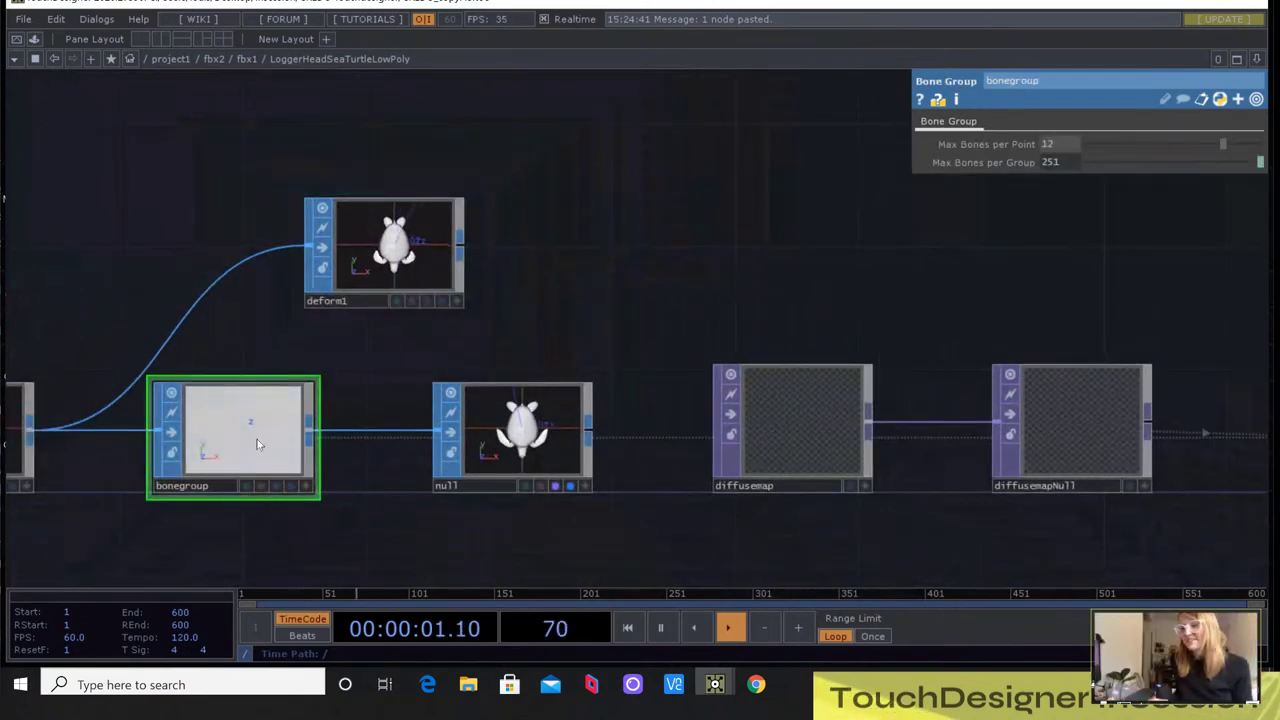
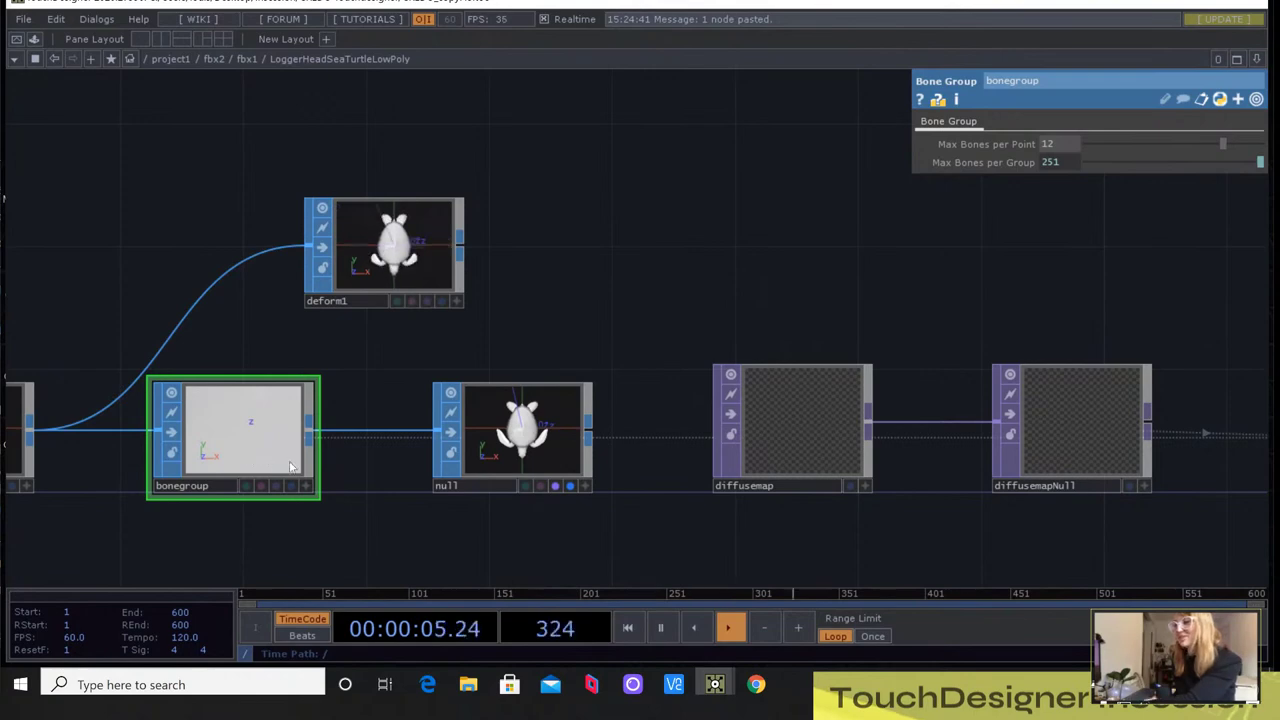
key(Delete)
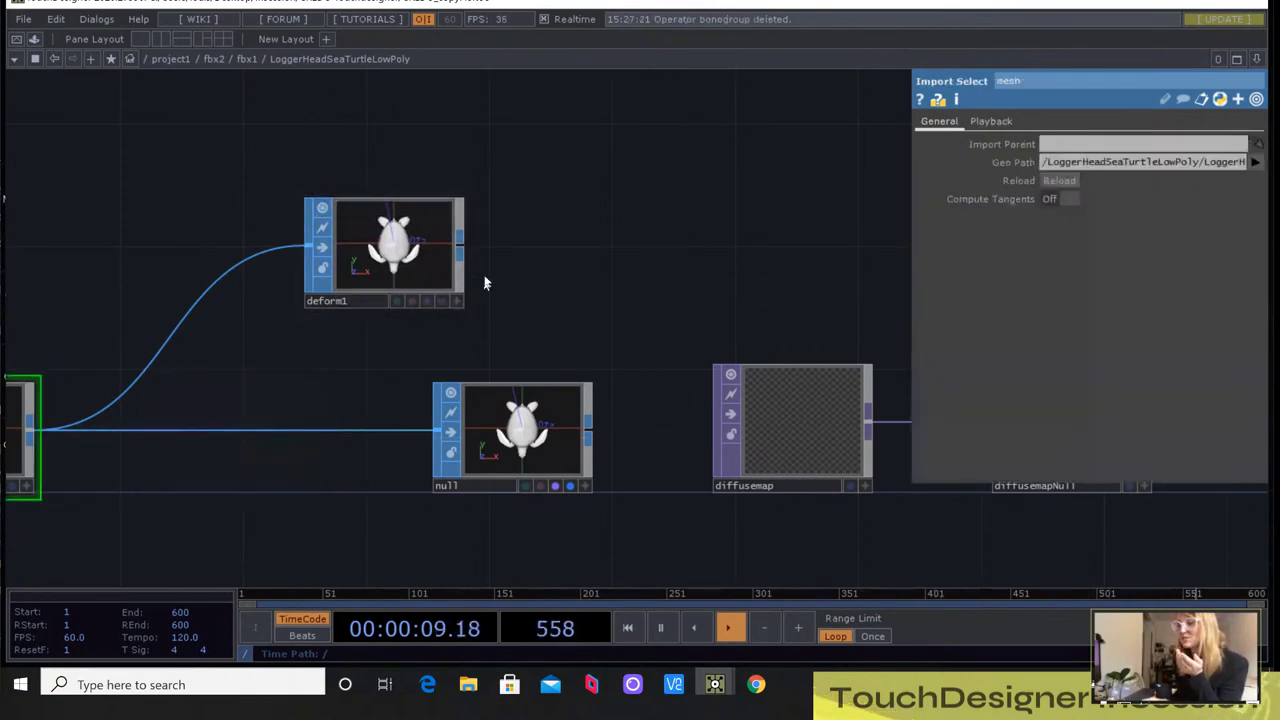
Go up to the fbx2 network, set fbx1's import method to Merge with Existing, and reimport the model
scroll(490, 250, up, 3)
scroll(486, 262, down, 8)
scroll(490, 258, up, 5)
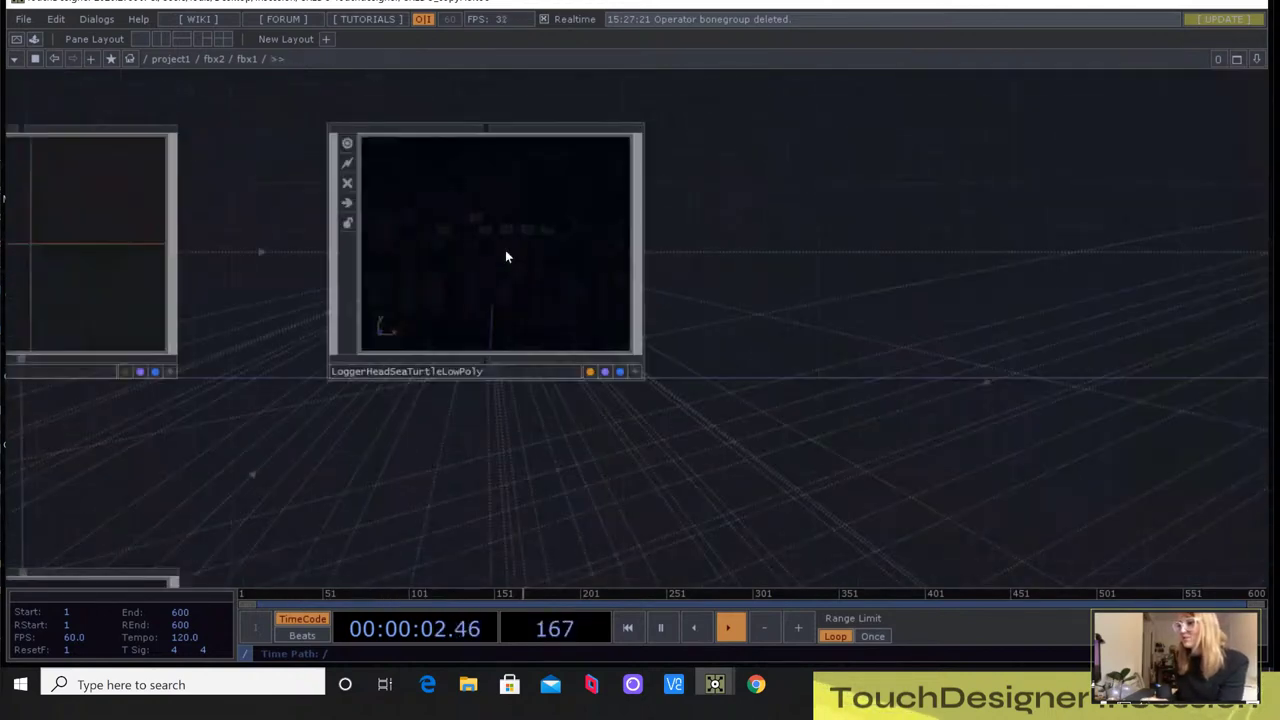
key(p)
click(580, 320)
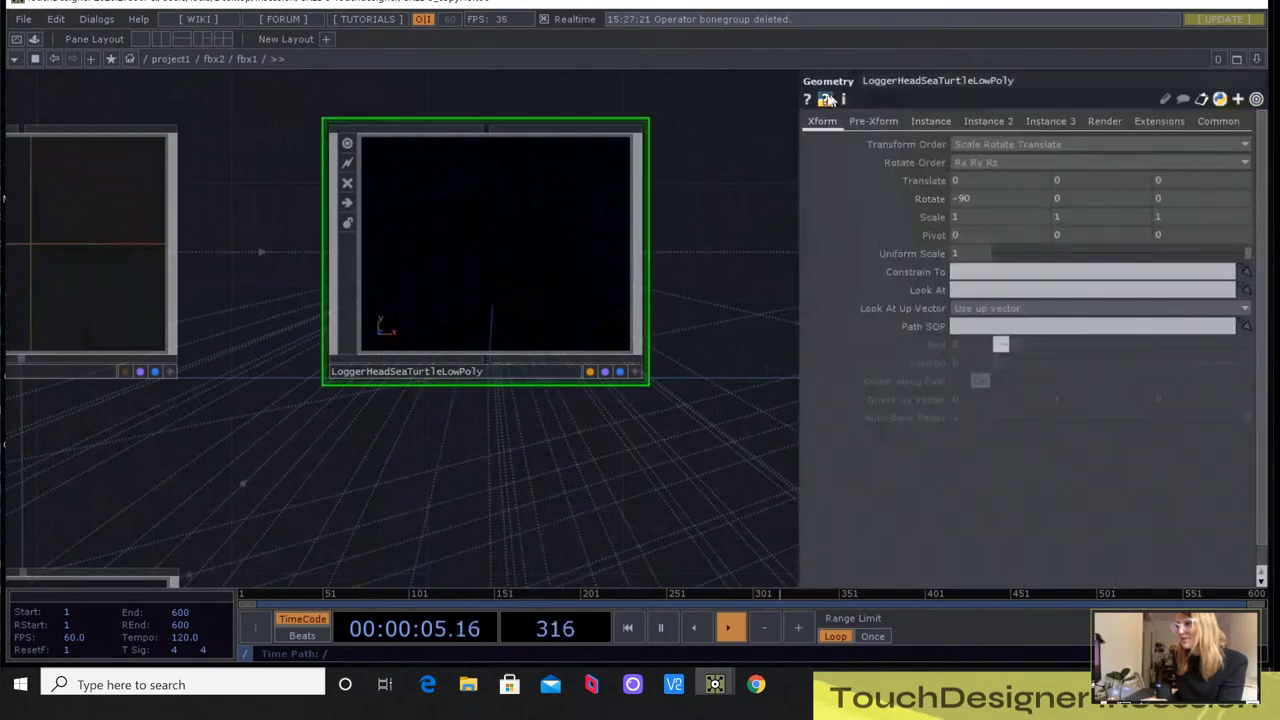
scroll(640, 196, down, 3)
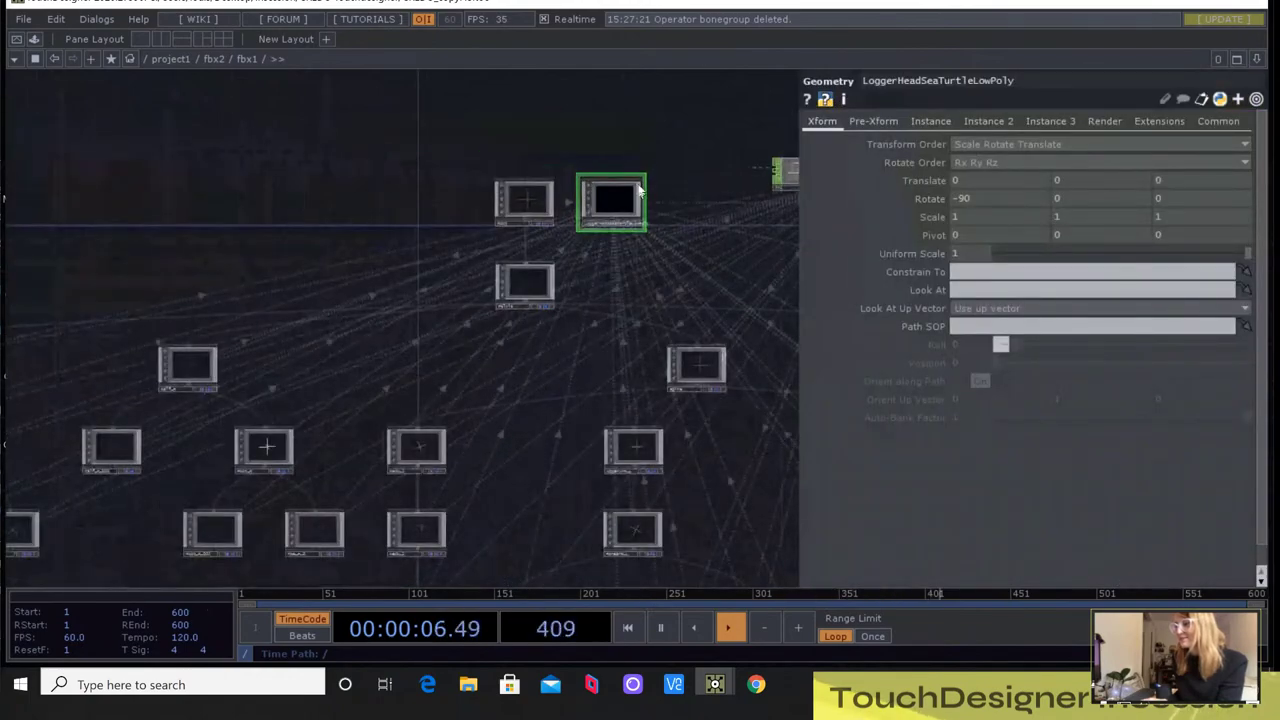
scroll(641, 190, down, 3)
scroll(641, 181, down, 8)
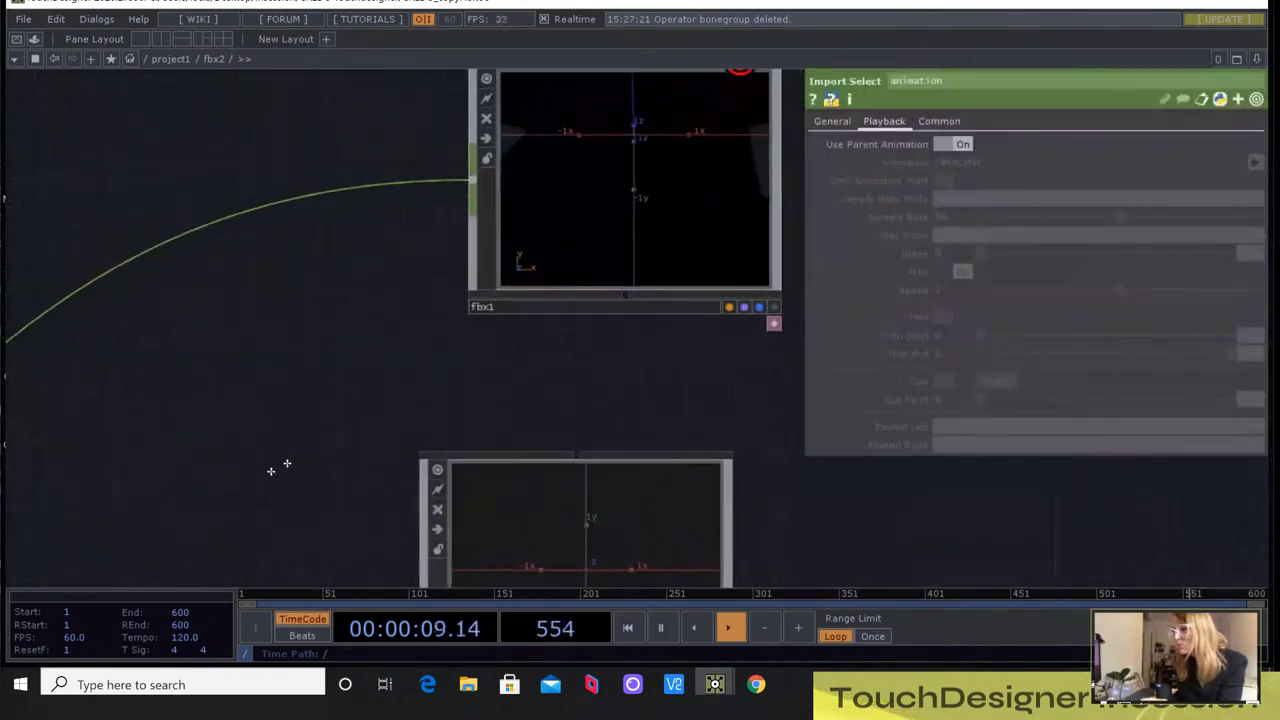
click(400, 371)
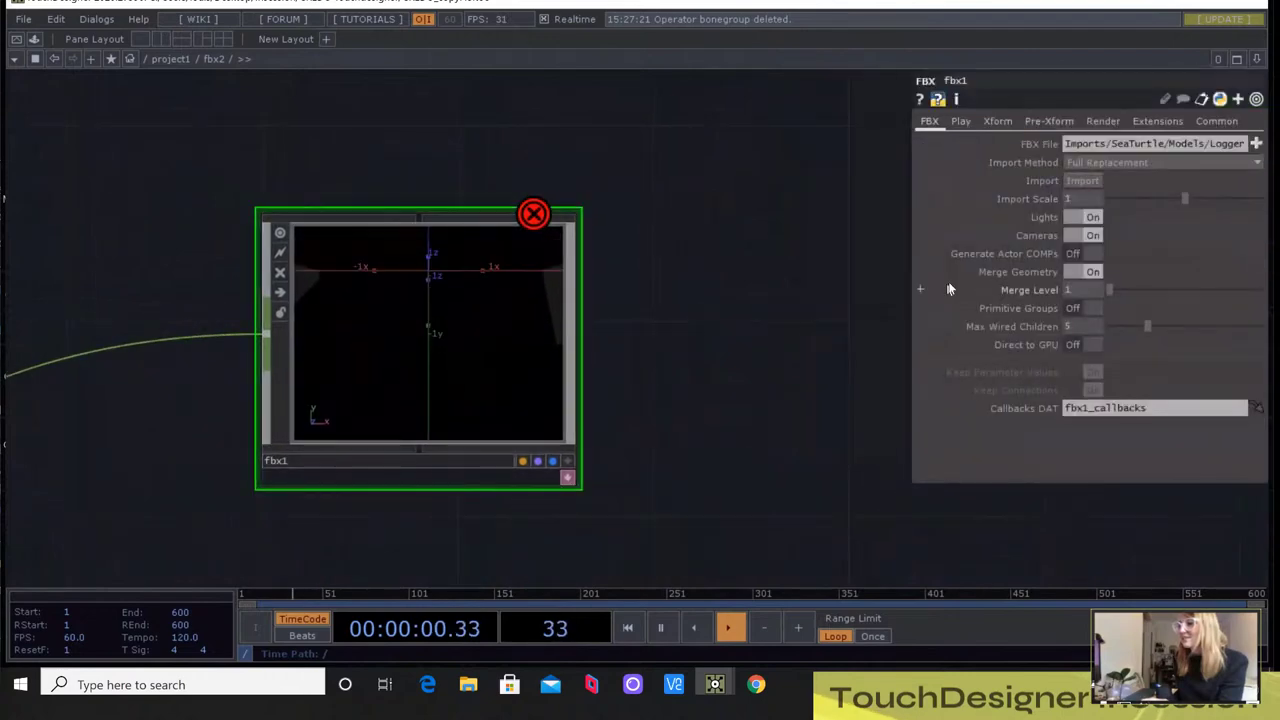
click(1168, 164)
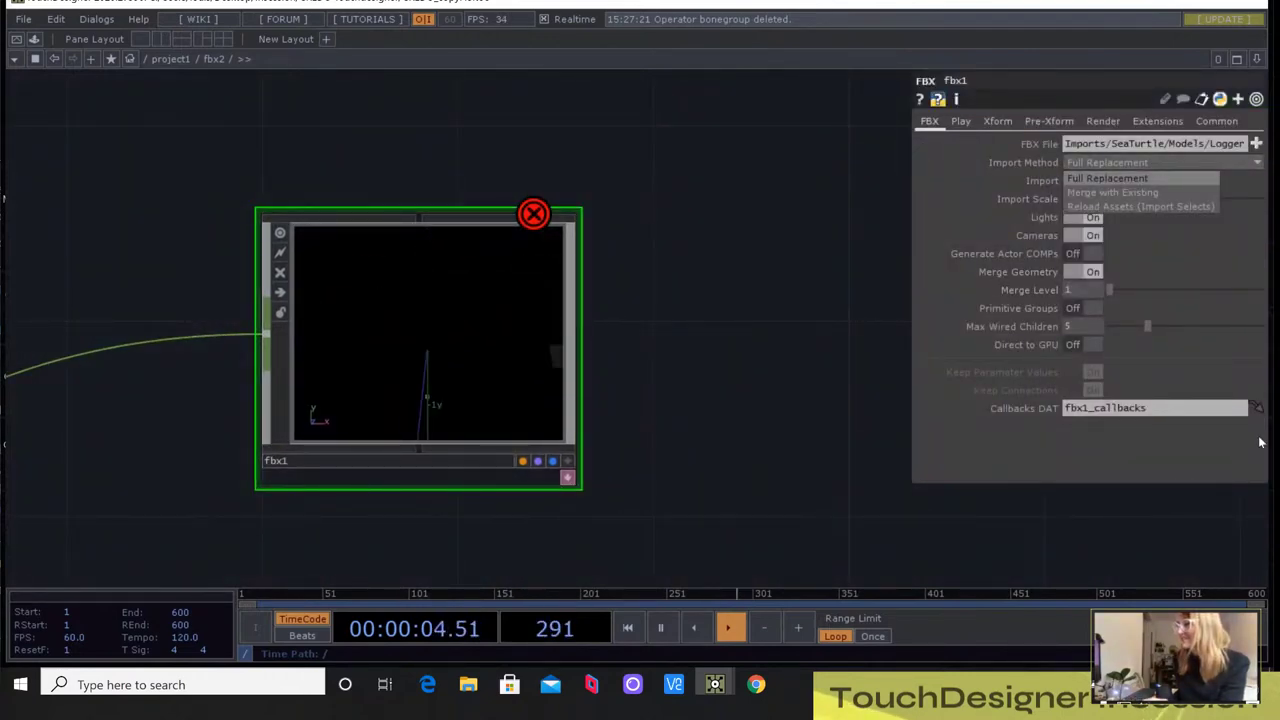
click(1084, 191)
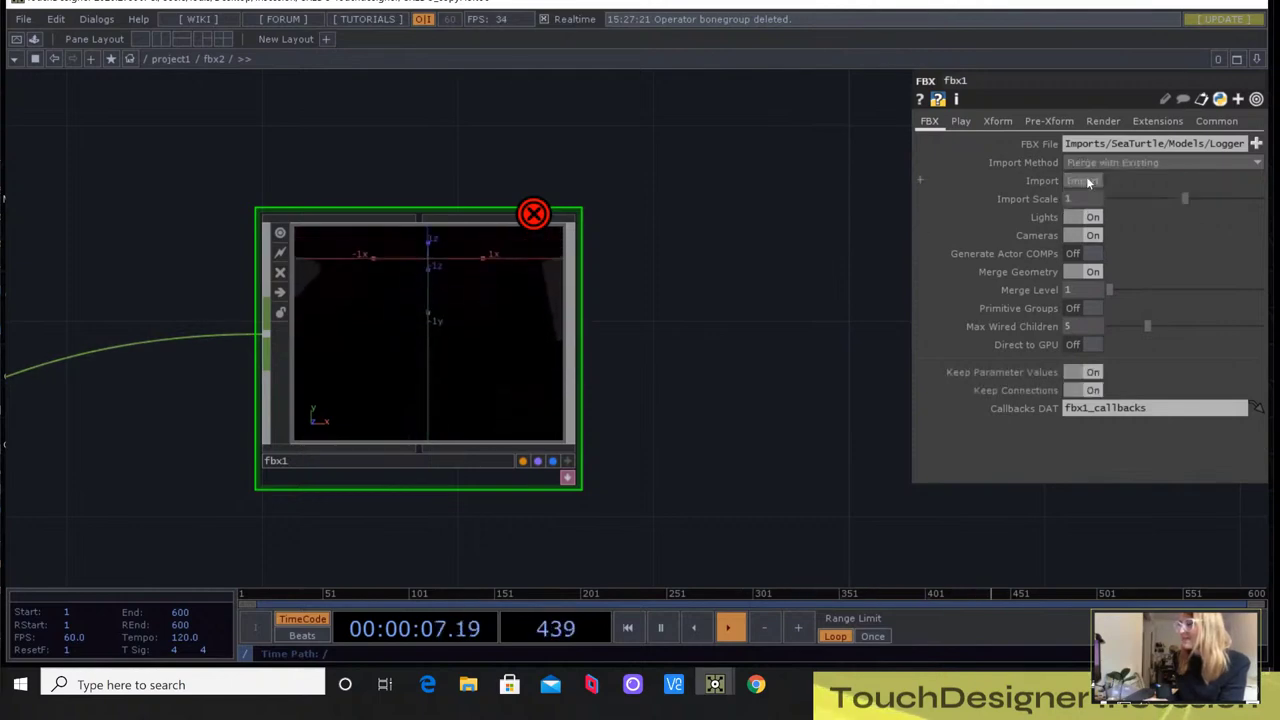
click(1079, 183)
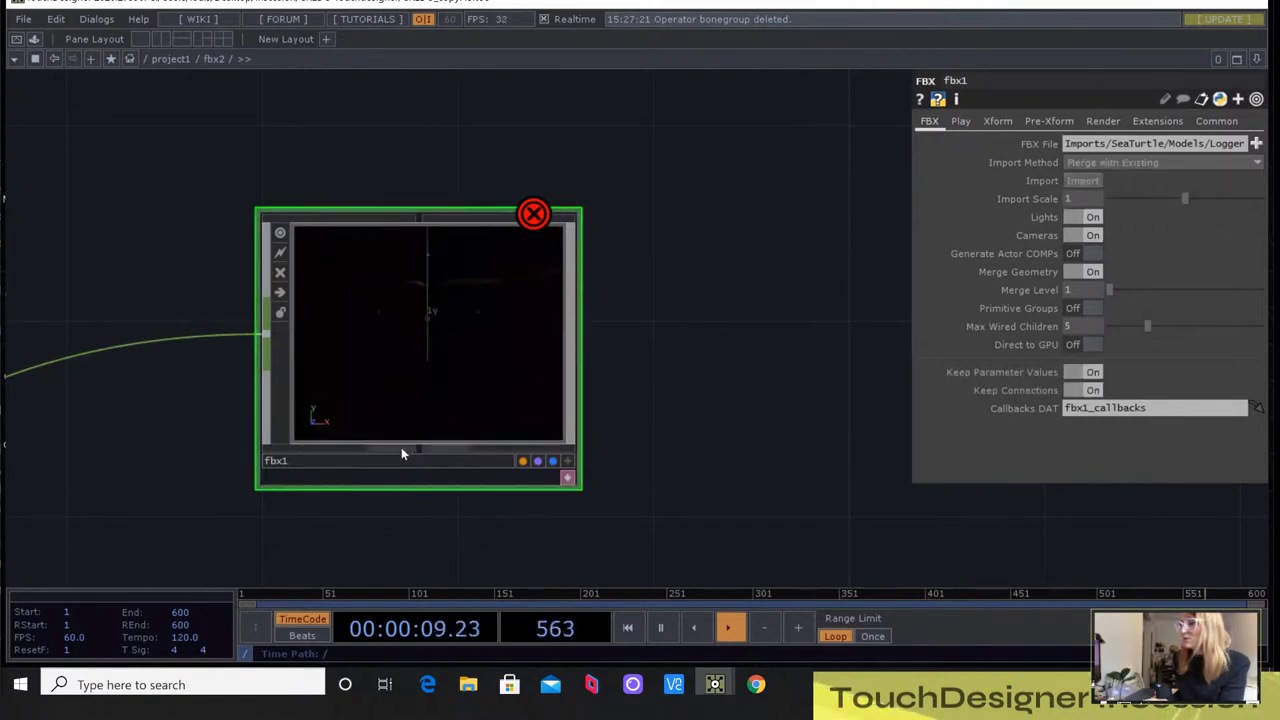
Reopen the turtle geometry network and examine how the mesh, bonegroup, deform1 and null nodes are wired after the reimport
scroll(445, 393, up, 5)
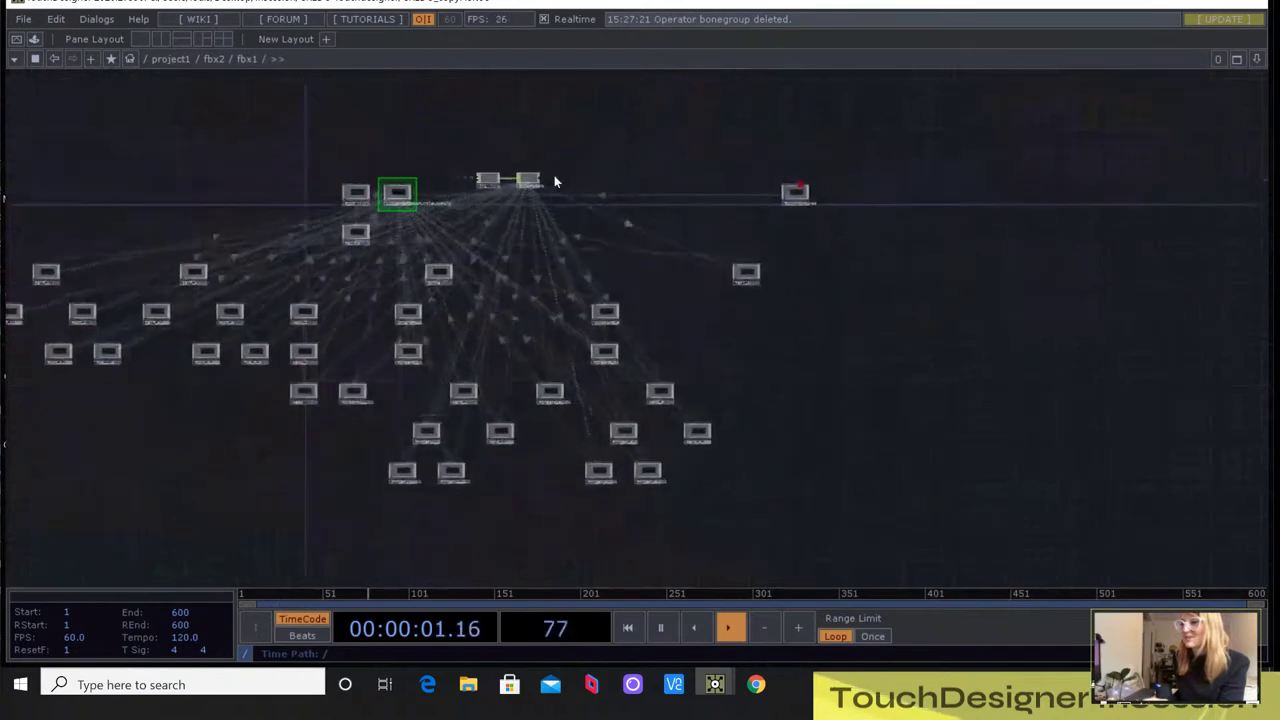
key(p)
scroll(551, 172, up, 3)
scroll(150, 245, up, 5)
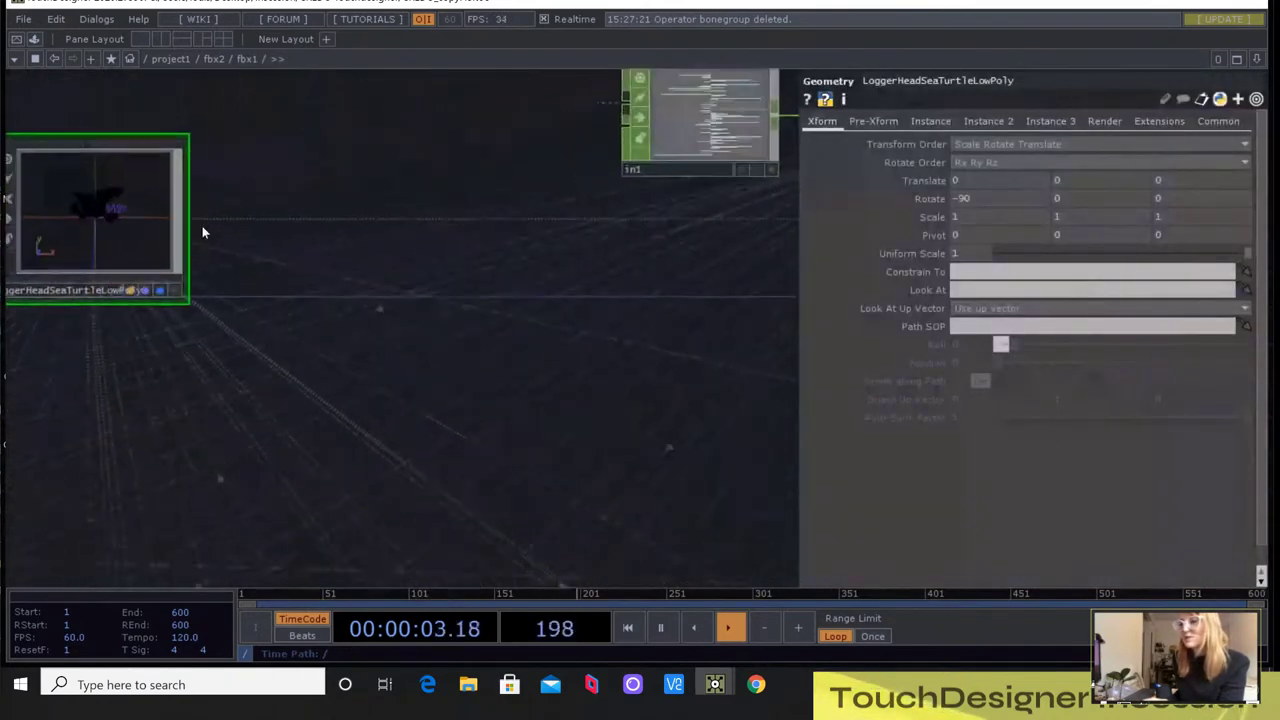
scroll(252, 335, up, 4)
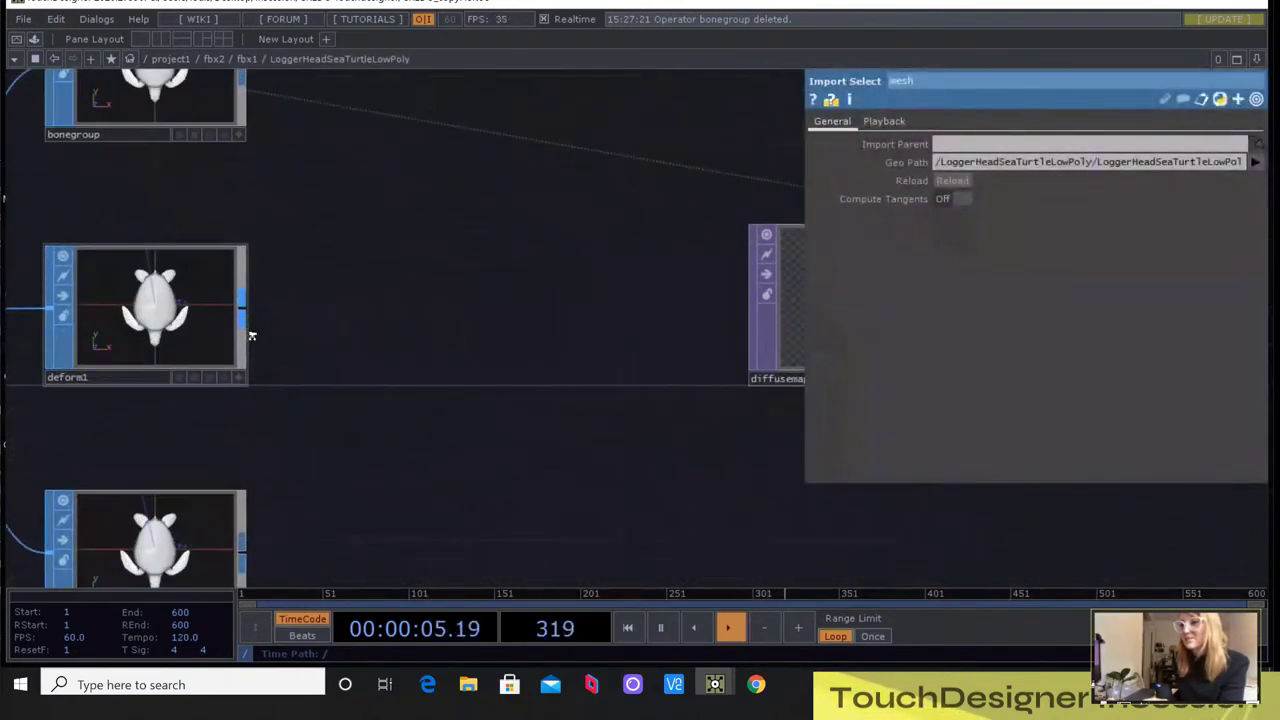
drag(363, 357, 711, 429)
scroll(603, 422, up, 2)
scroll(563, 409, down, 6)
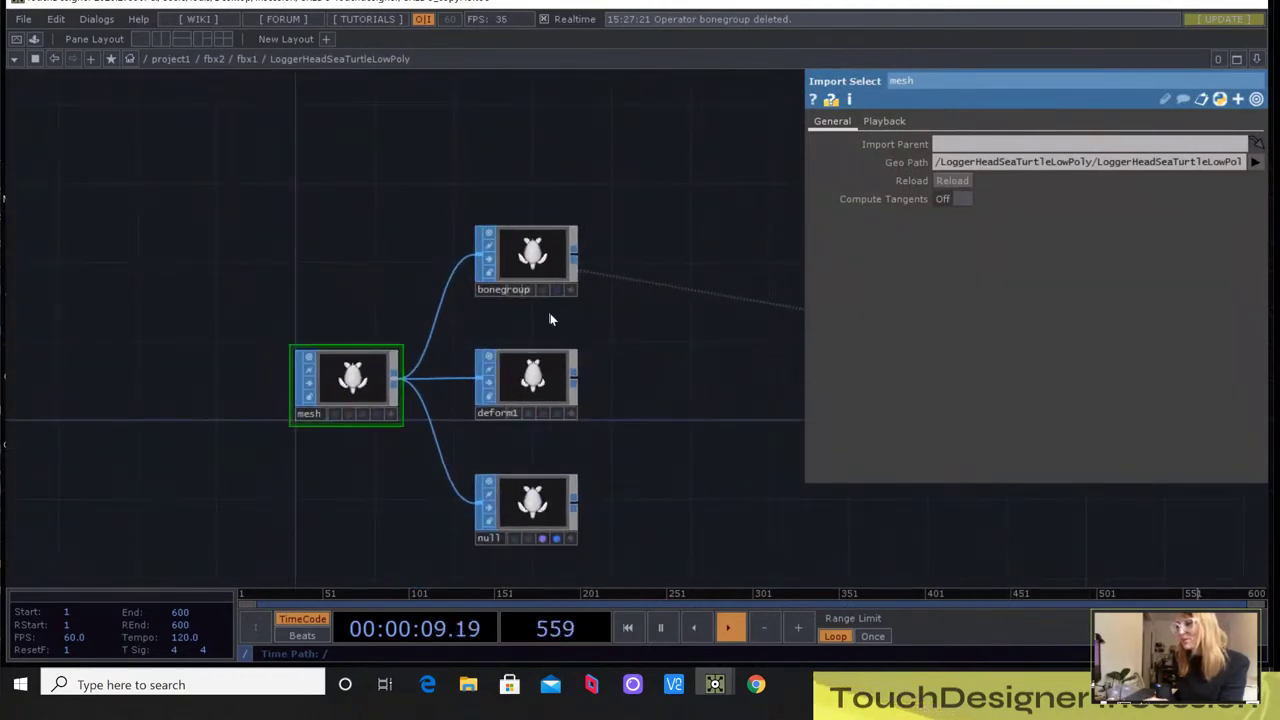
drag(606, 349, 415, 292)
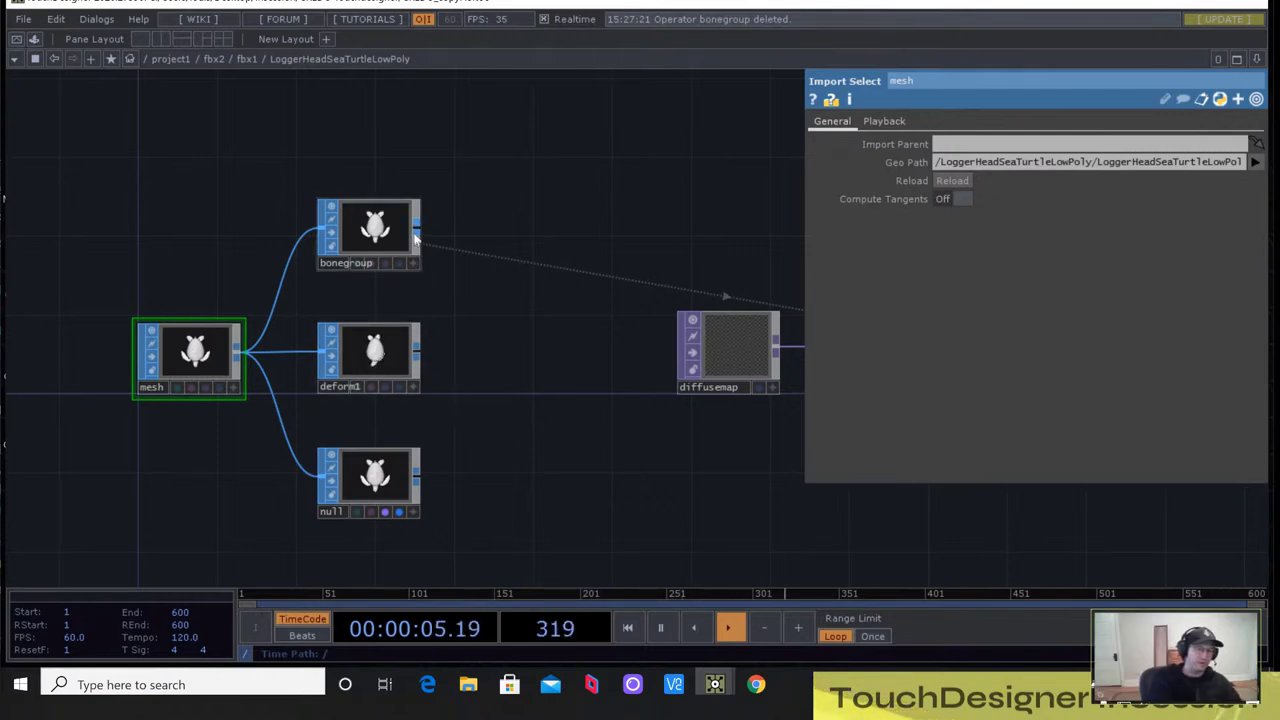
Try feeding deform1 from the bonegroup node, check its warning, and restore the connection from the mesh node
drag(420, 228, 416, 375)
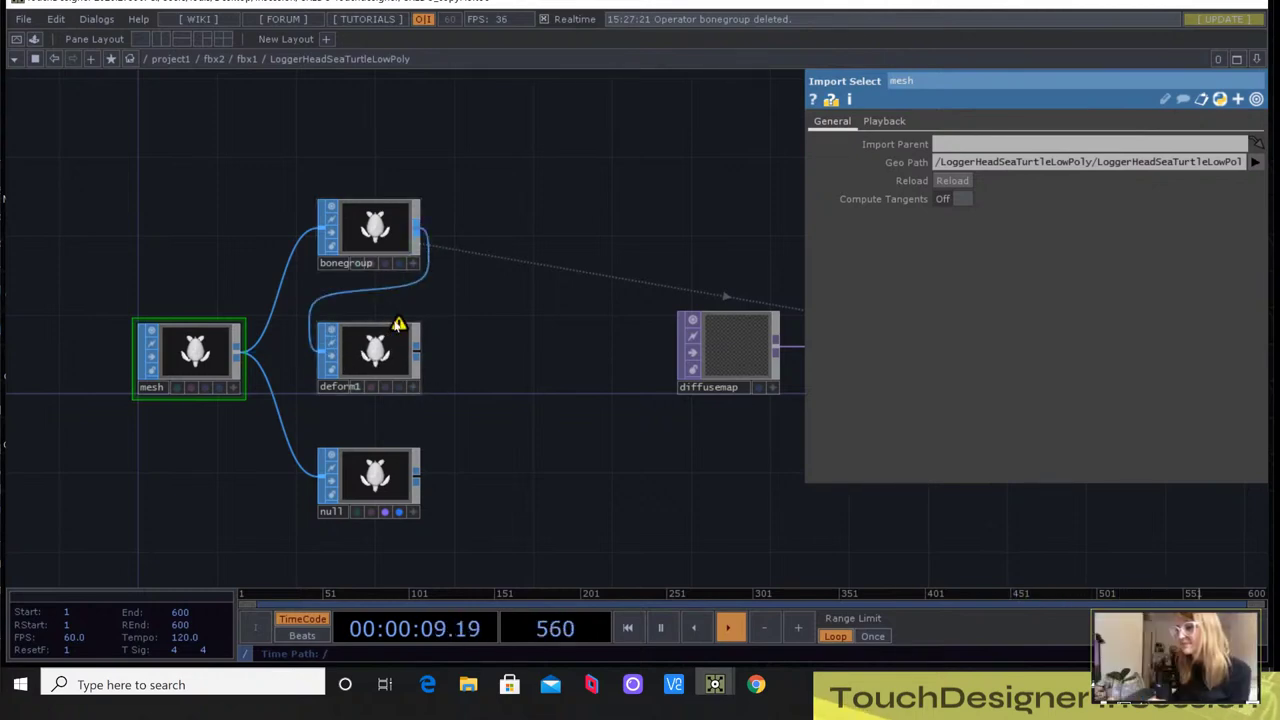
middle_click(404, 322)
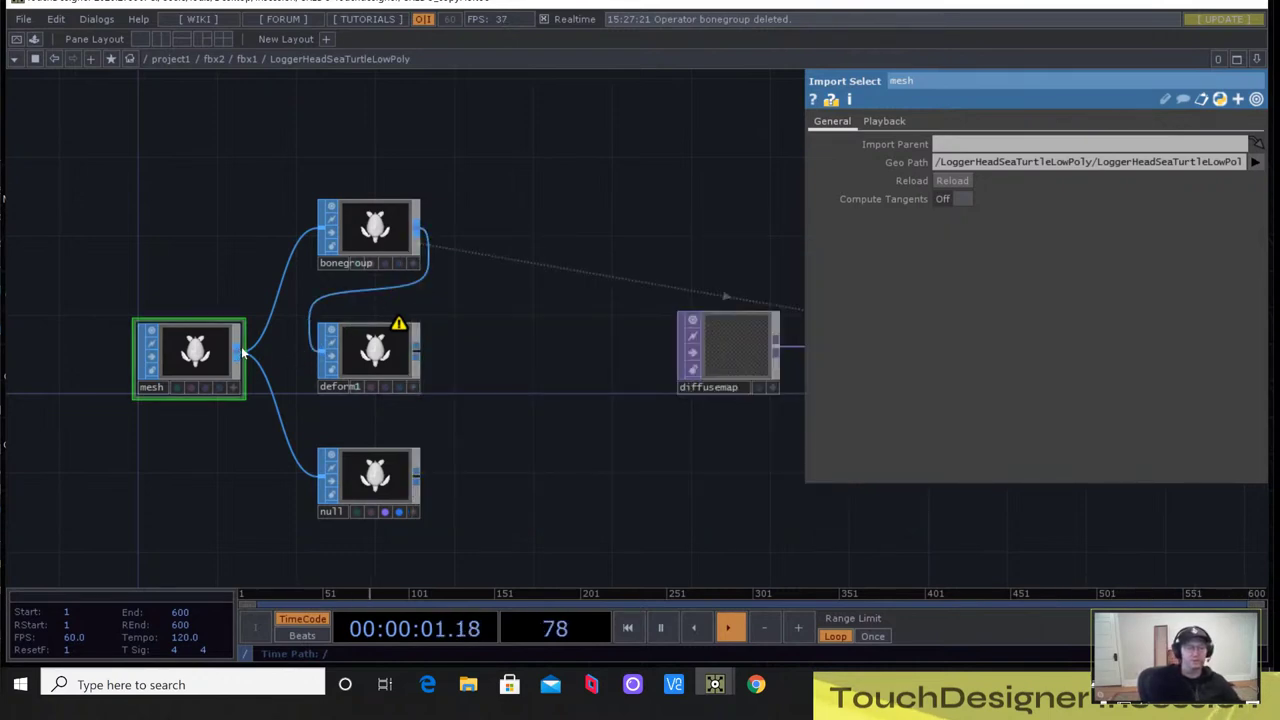
drag(300, 347, 322, 348)
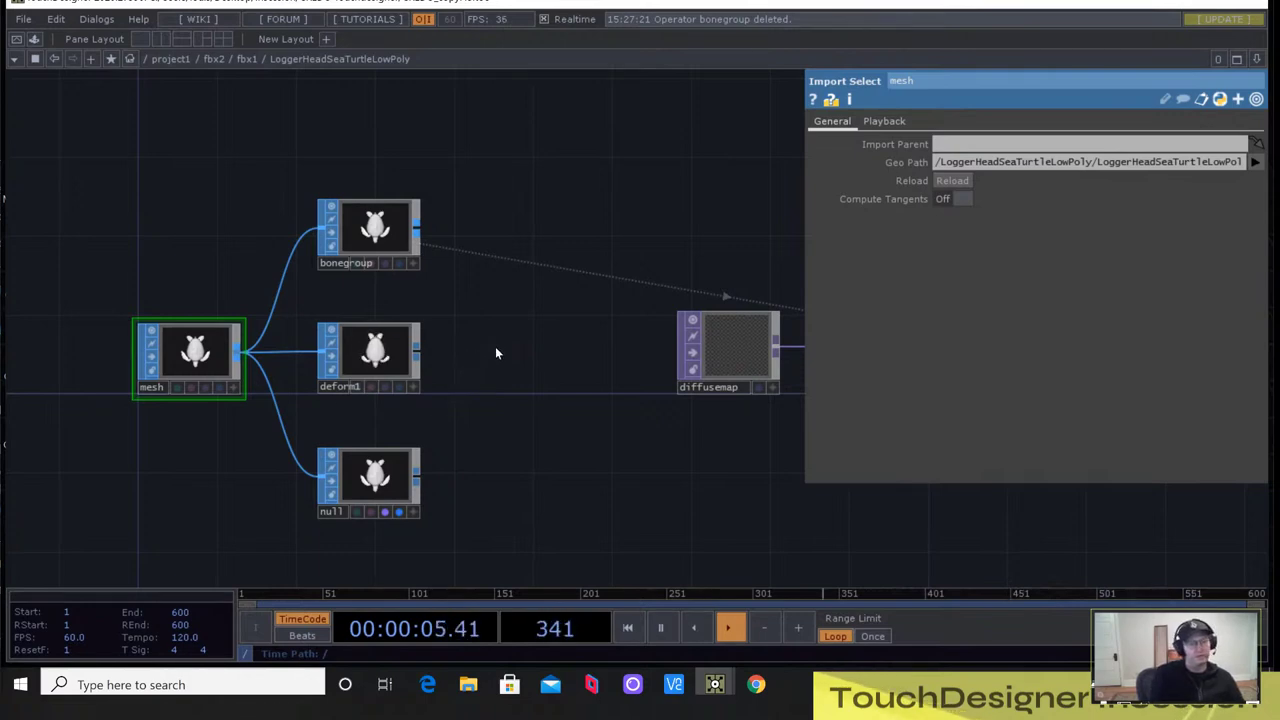
Append an Out SOP to deform1's output and return to the fbx1 network
right_click(563, 358)
click(654, 189)
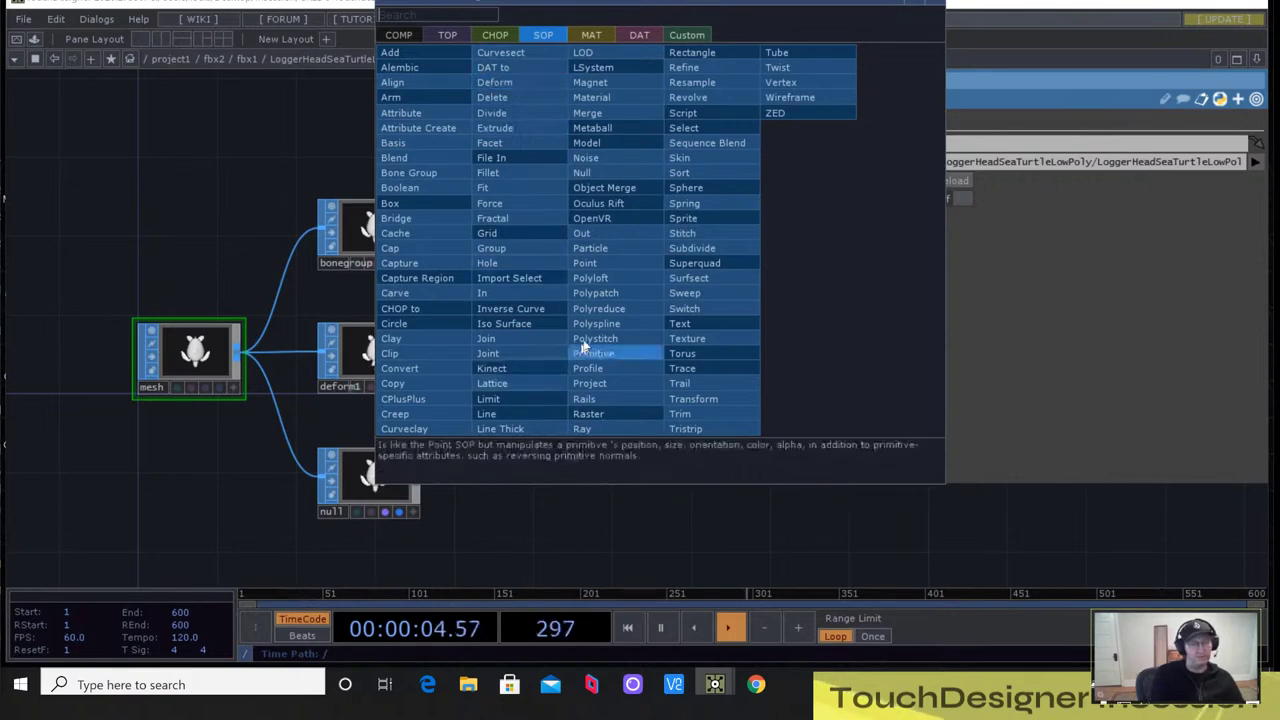
click(583, 233)
click(500, 360)
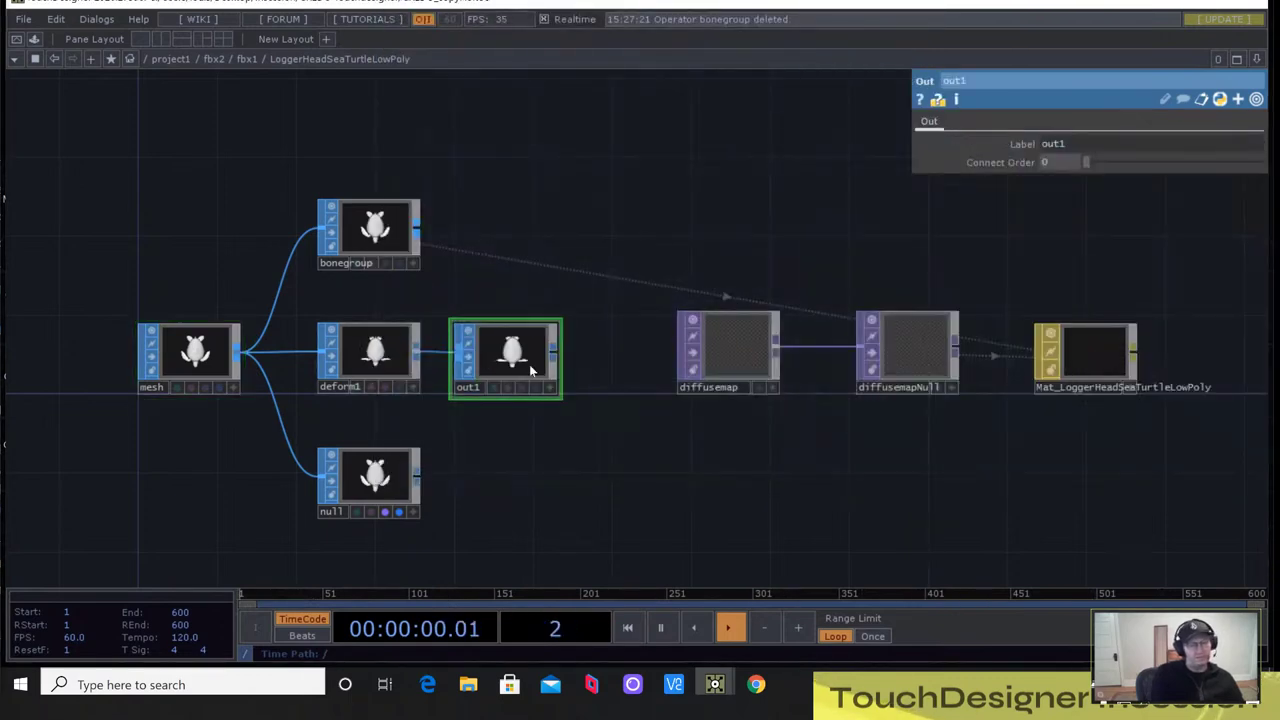
scroll(544, 392, up, 5)
scroll(543, 389, down, 10)
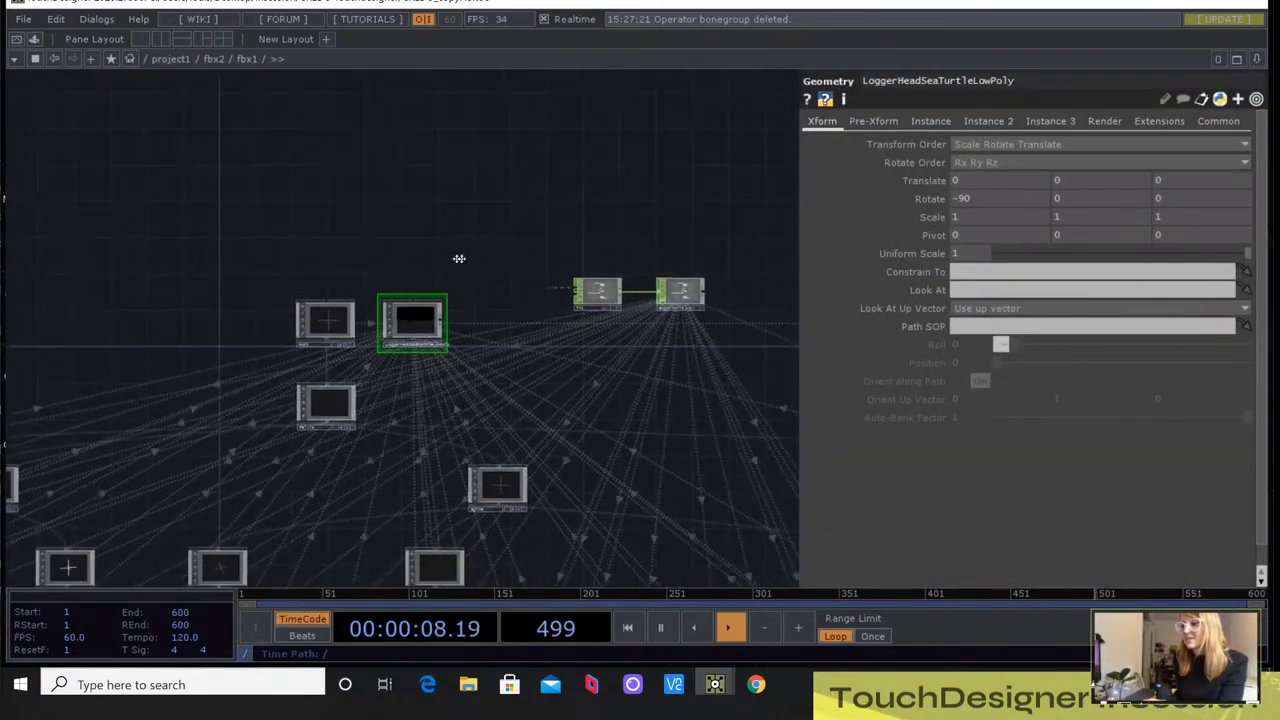
drag(459, 258, 398, 305)
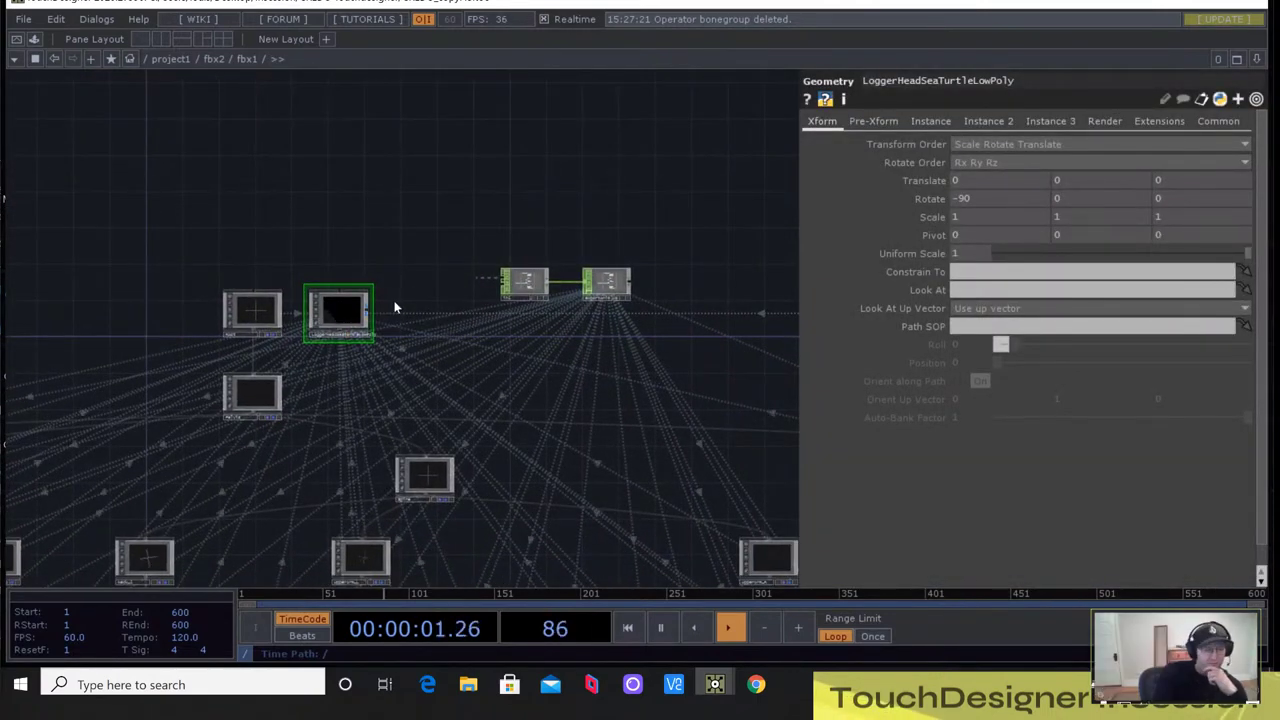
Select the exportAnim Null CHOP and bring up its export method and export root settings
right_click(396, 307)
click(381, 188)
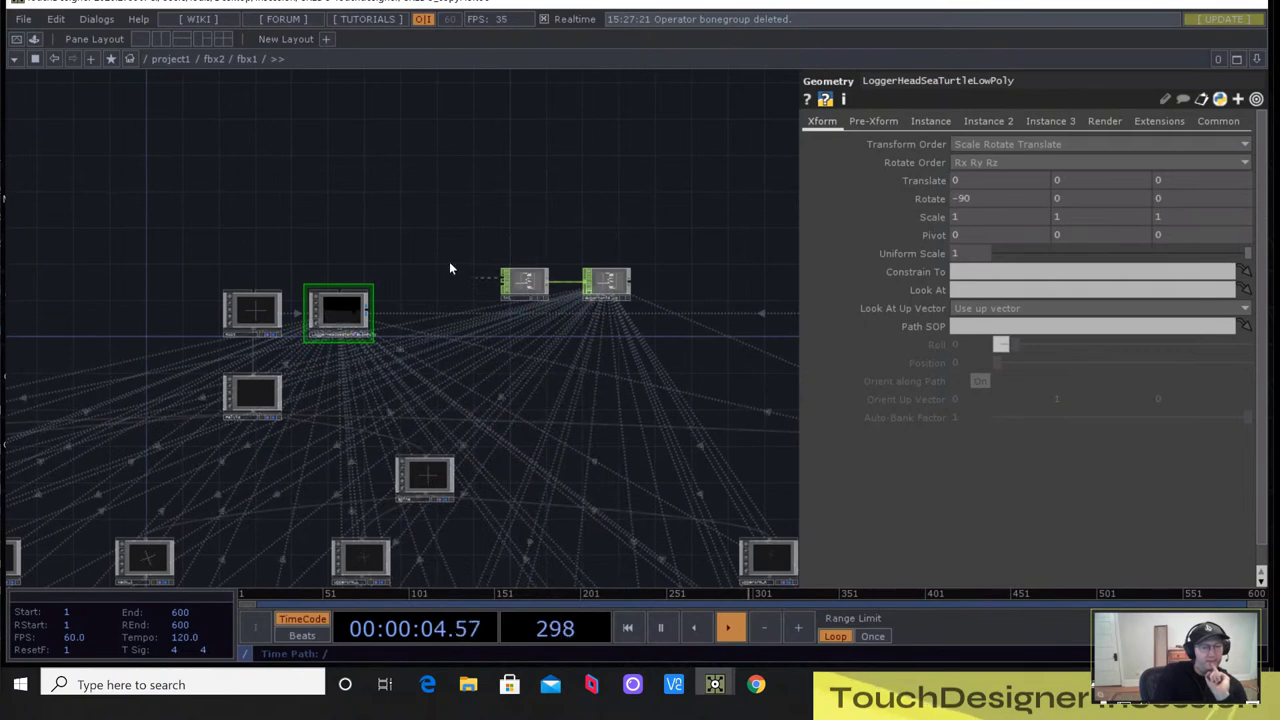
scroll(449, 266, down, 2)
scroll(565, 278, up, 5)
scroll(565, 278, up, 3)
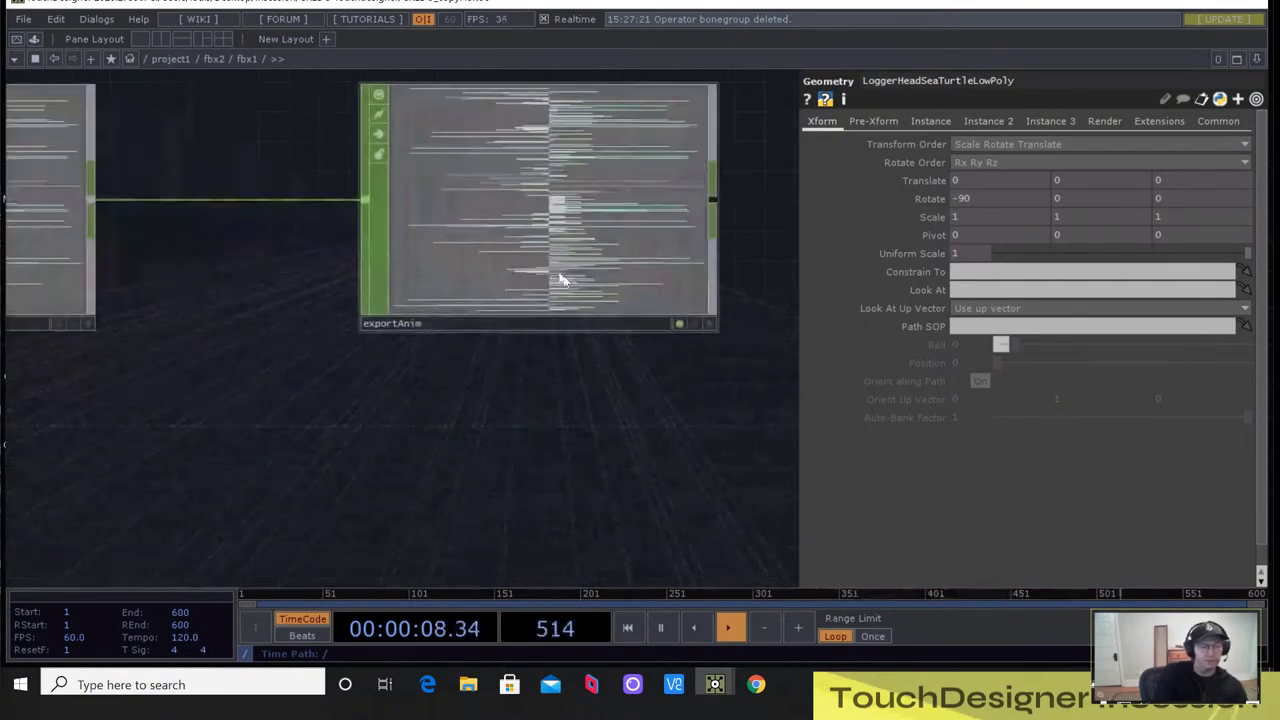
click(563, 284)
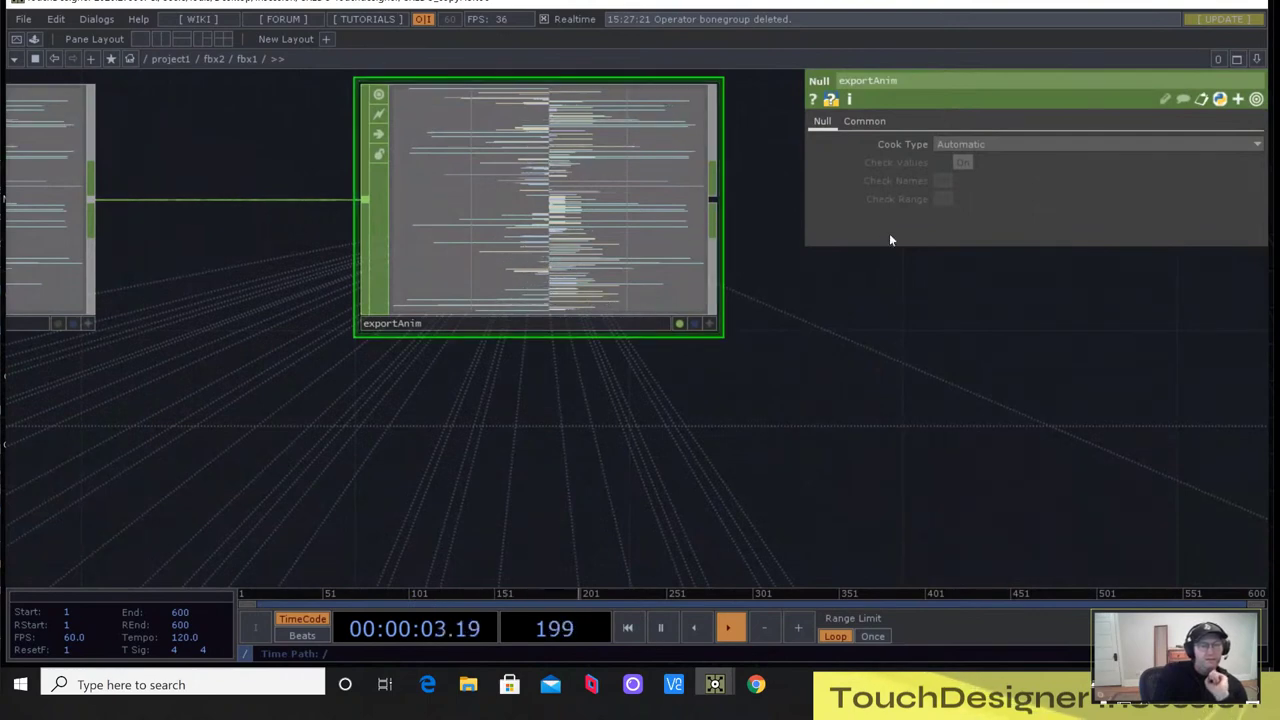
click(878, 123)
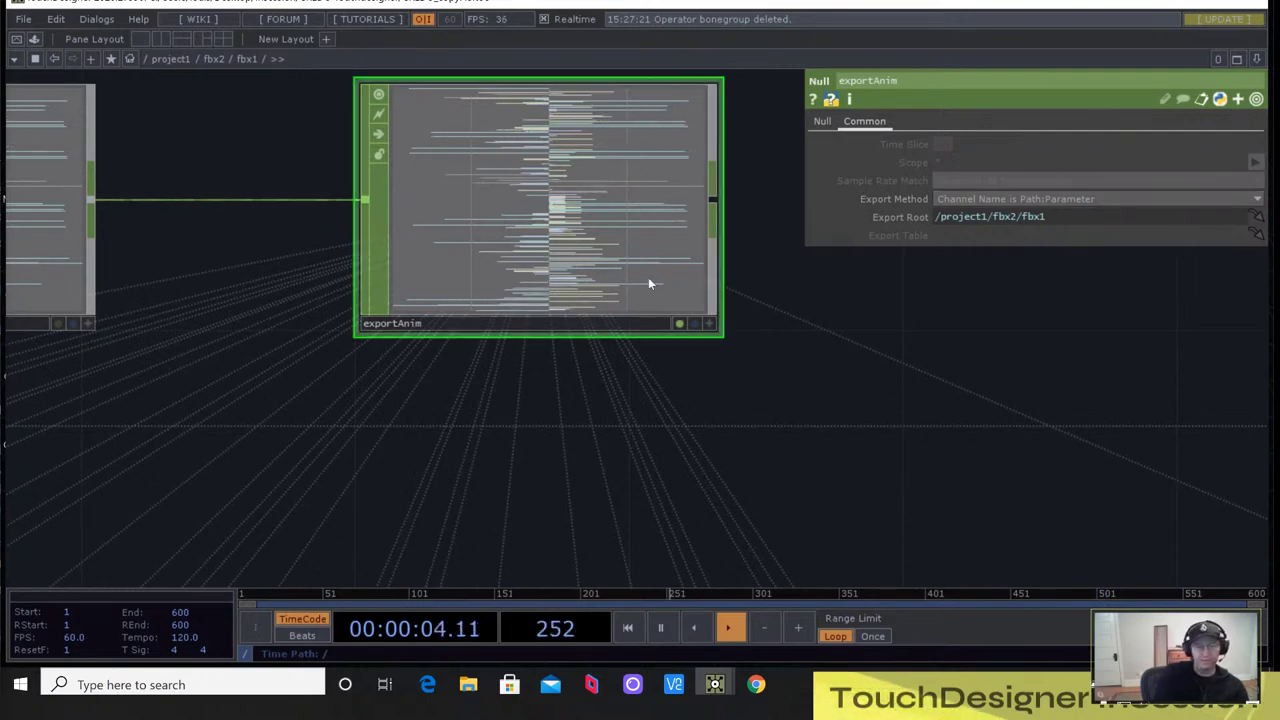
Enlarge the exportAnim node so its channel display is easier to read
scroll(648, 273, down, 3)
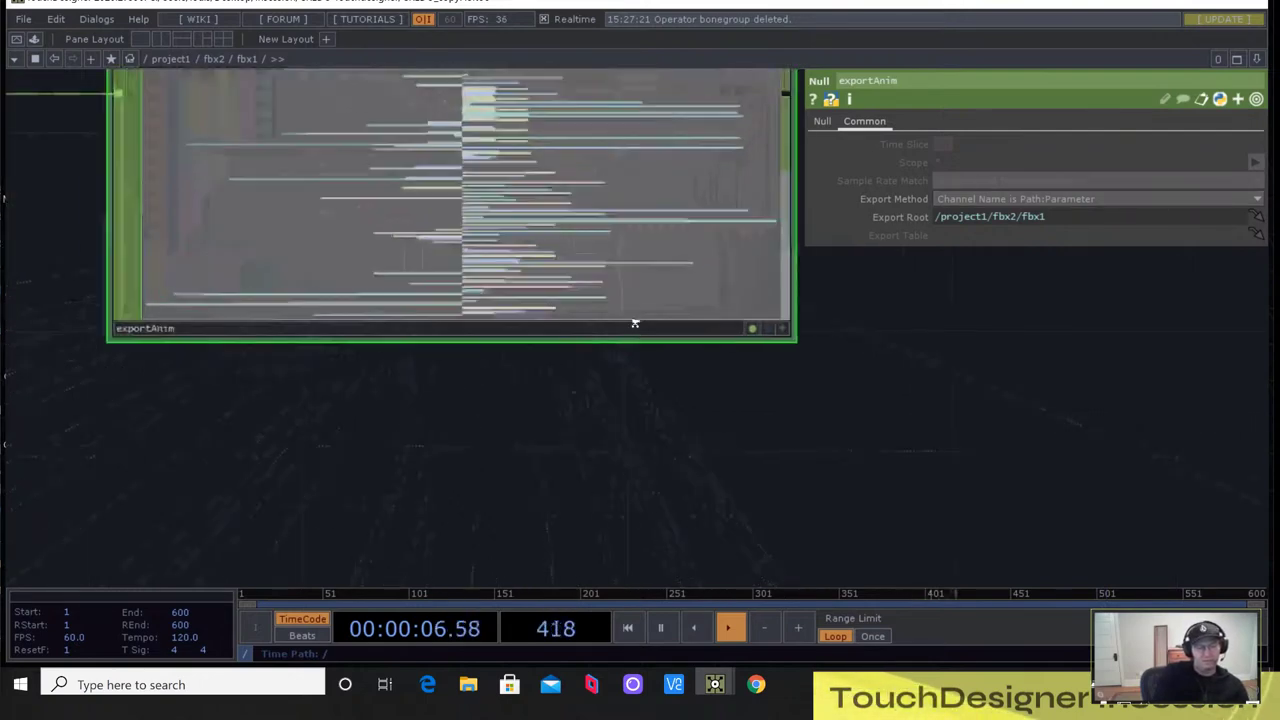
scroll(335, 449, down, 5)
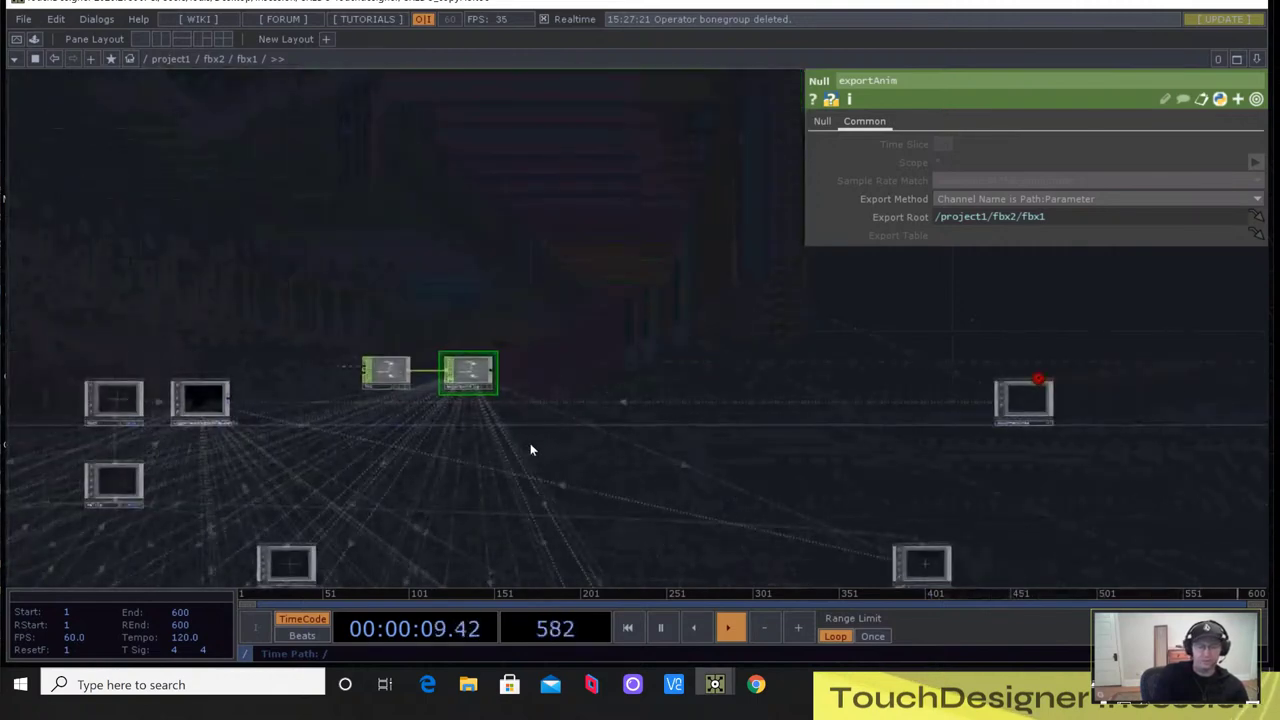
drag(531, 449, 528, 285)
scroll(465, 230, up, 8)
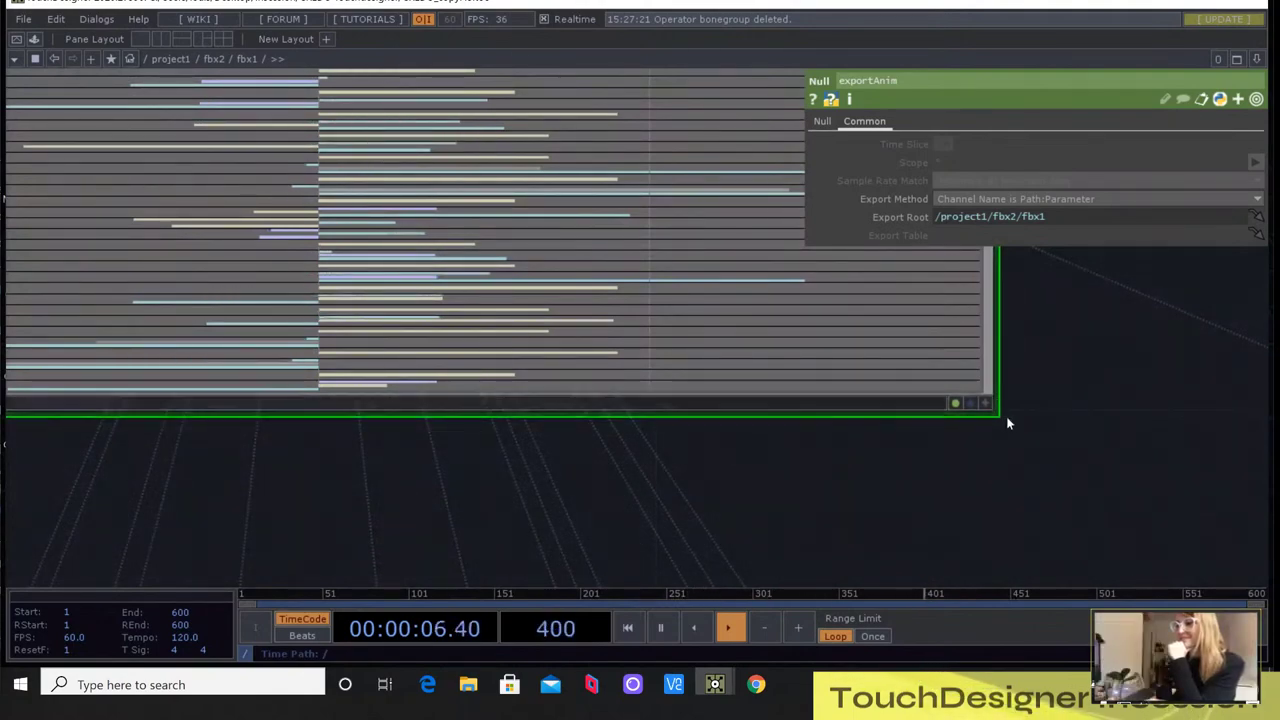
drag(990, 413, 1040, 660)
scroll(408, 220, down, 5)
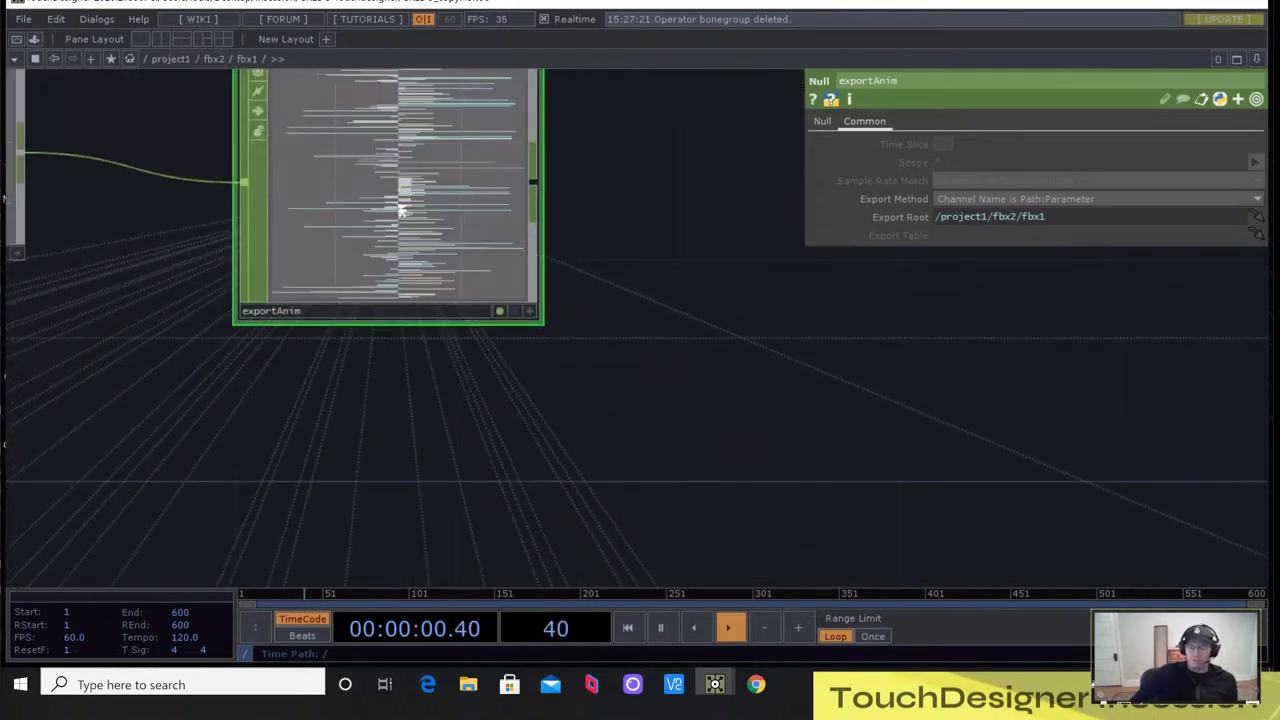
Trace exportAnim's export links down to the bone components and review the available Export Method options
scroll(263, 337, down, 5)
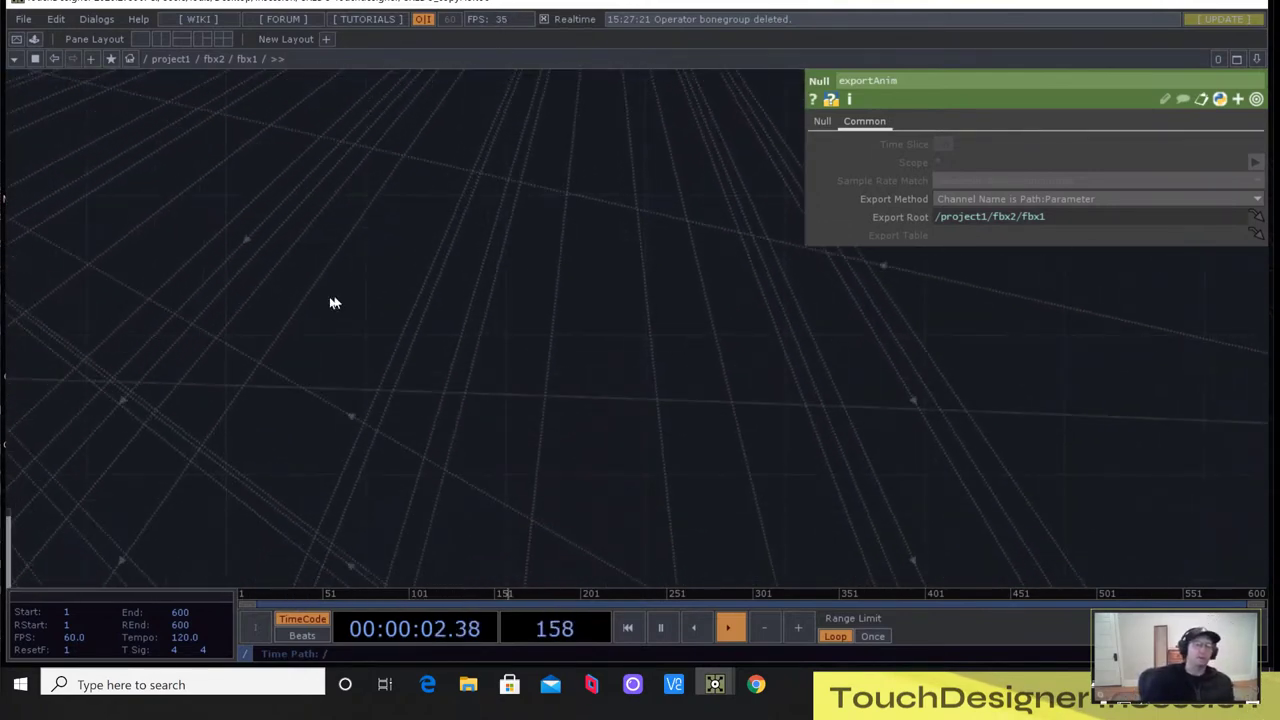
scroll(289, 443, up, 3)
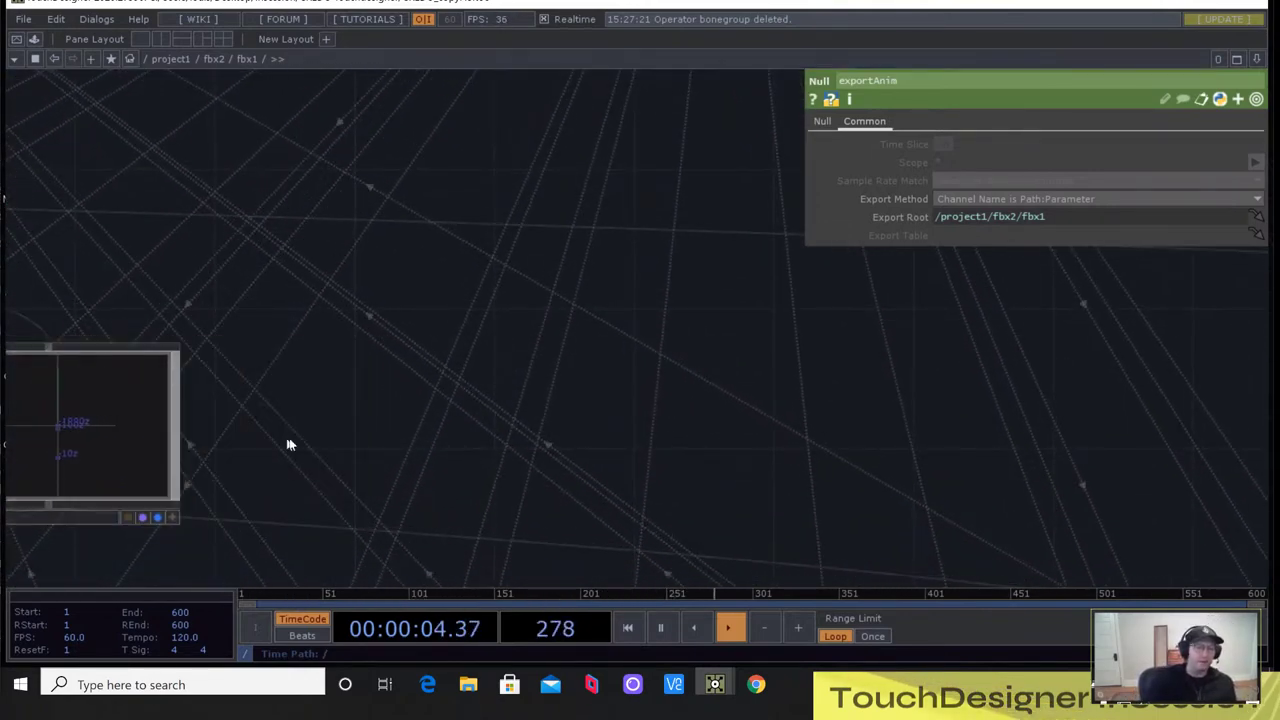
drag(562, 278, 612, 236)
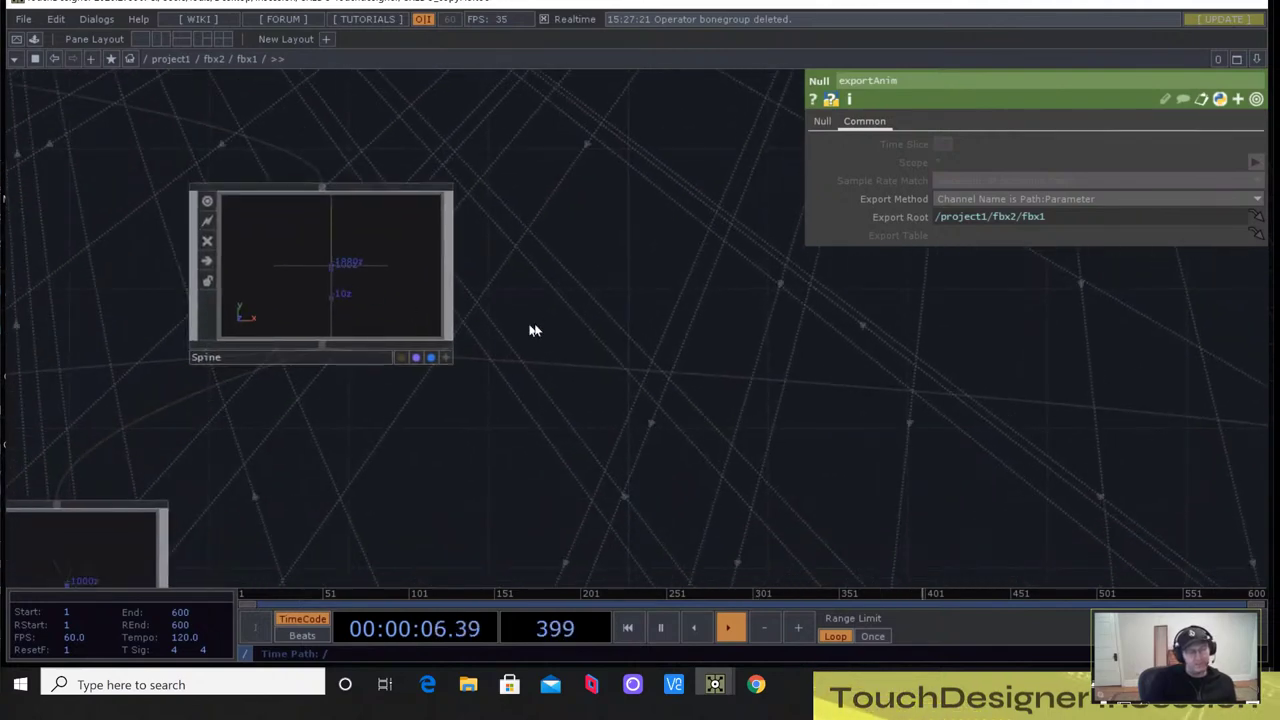
scroll(533, 300, up, 2)
scroll(529, 291, down, 4)
drag(929, 323, 807, 346)
drag(791, 414, 631, 478)
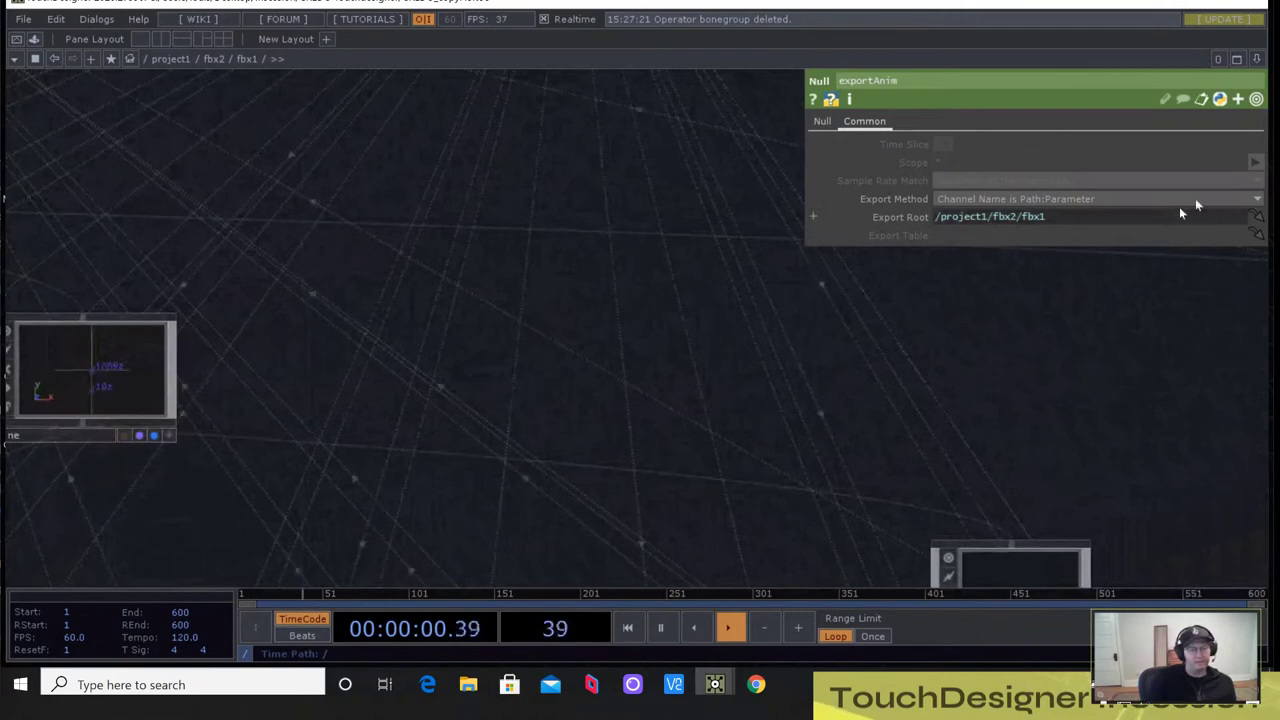
click(1257, 199)
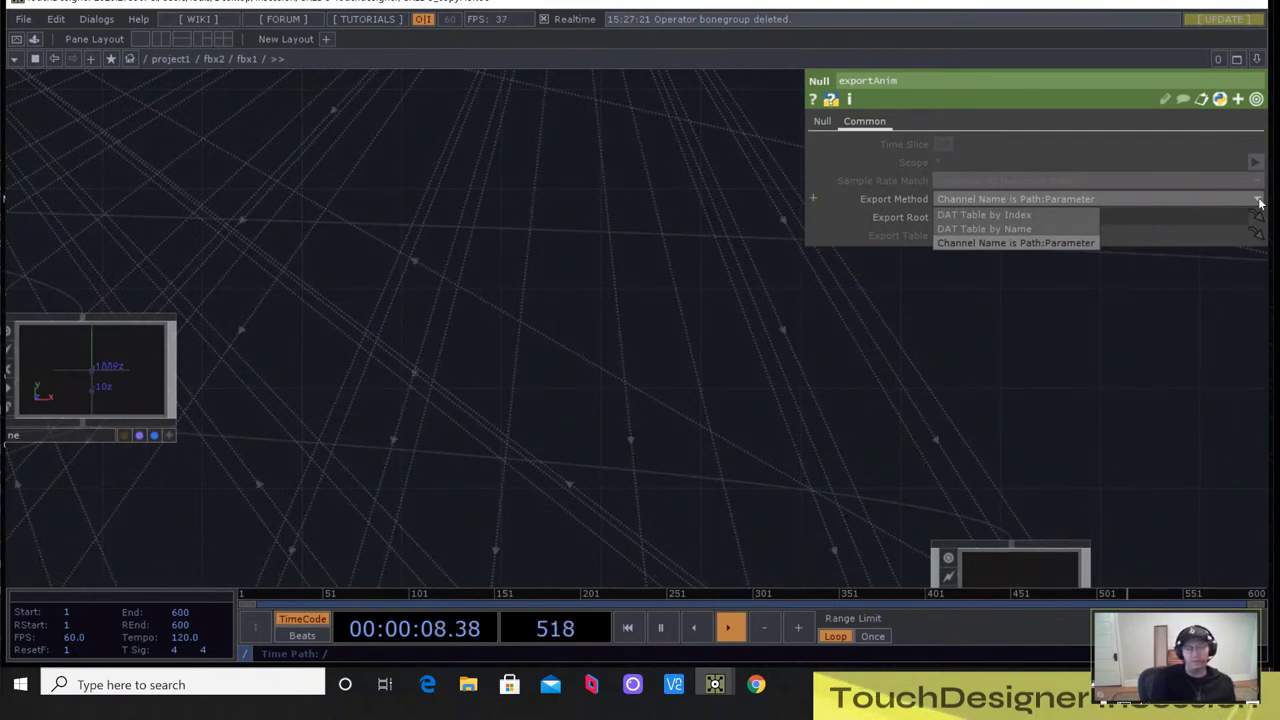
click(1259, 201)
Move exportAnim farther from in1 and place a Parameter CHOP just below the wire between them
scroll(496, 220, down, 5)
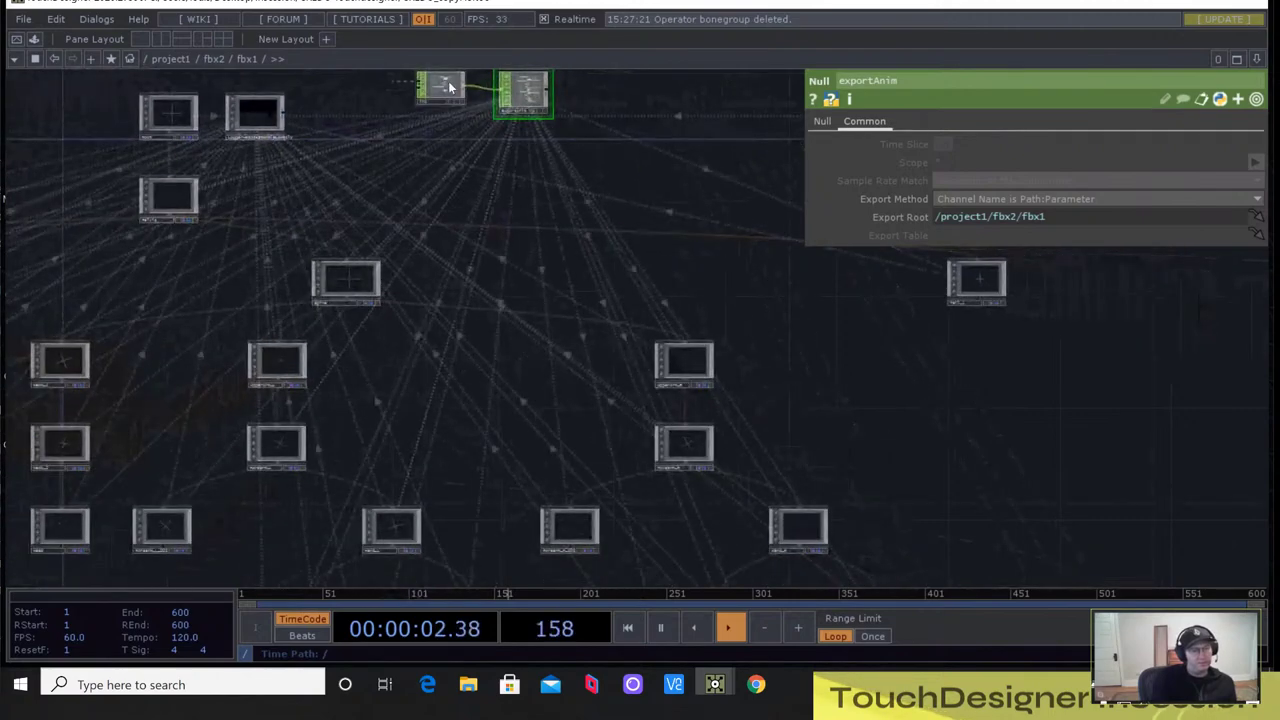
drag(524, 92, 658, 105)
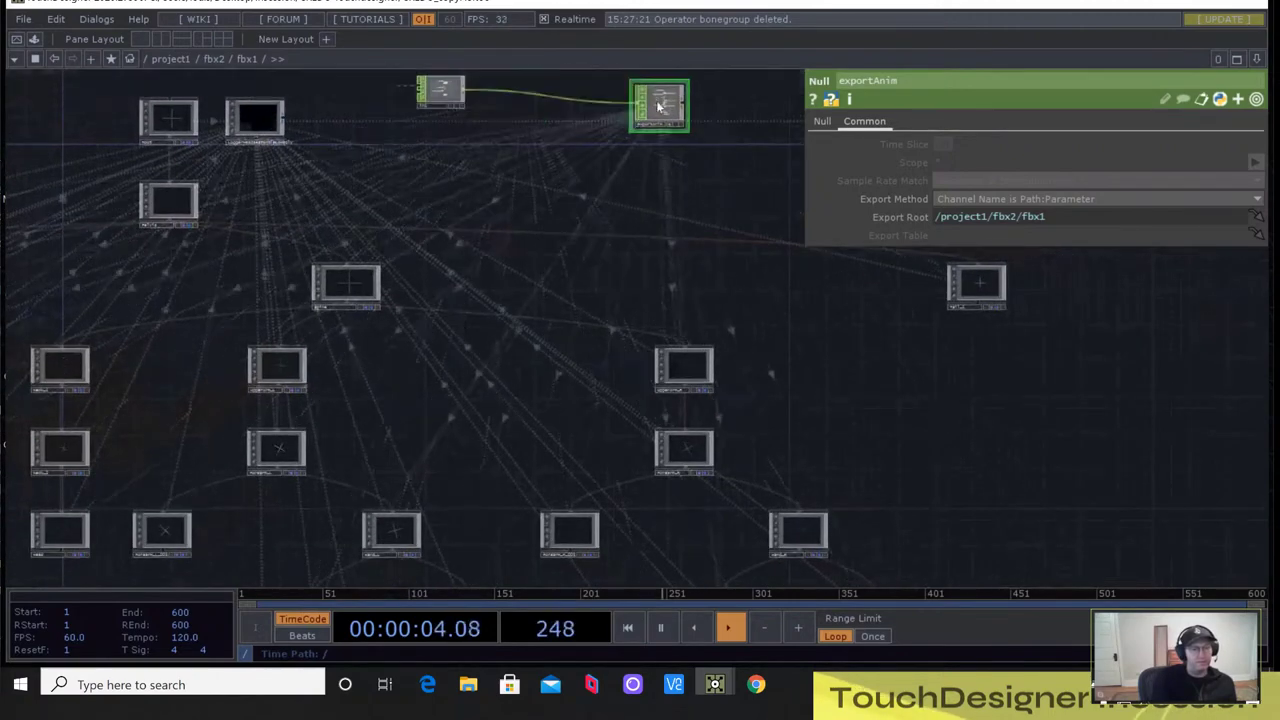
right_click(520, 97)
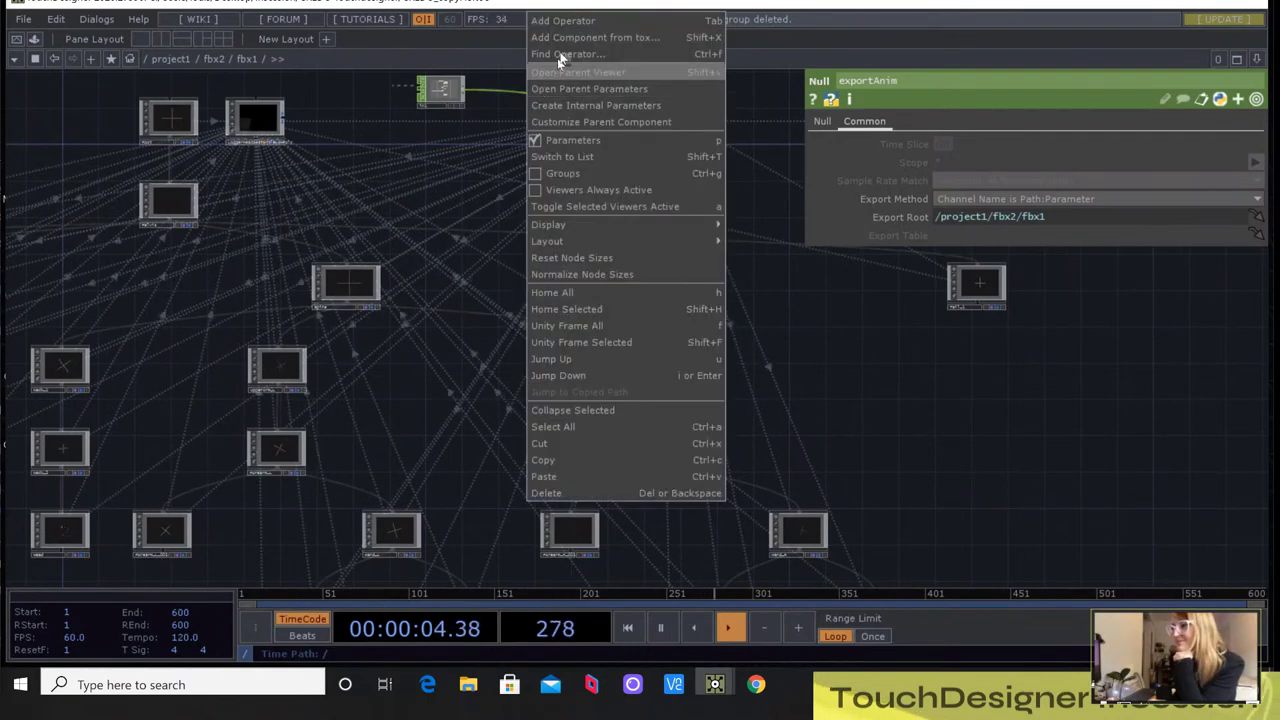
click(560, 22)
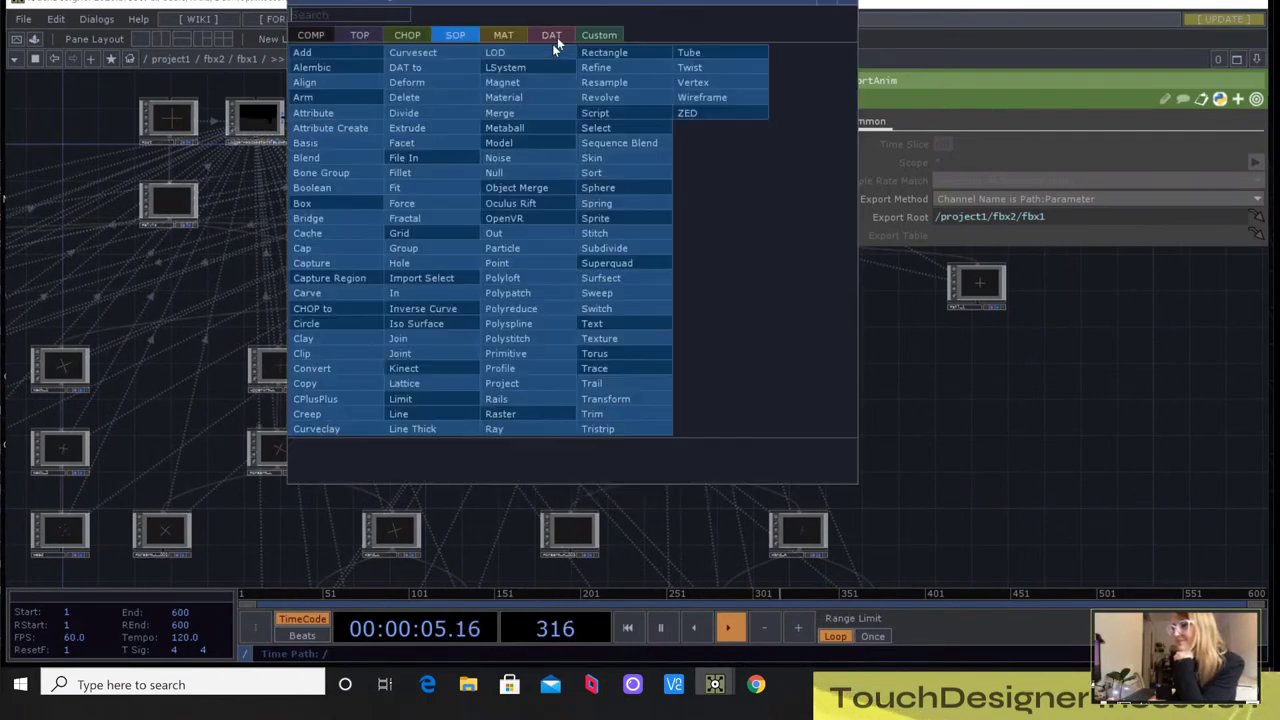
click(428, 36)
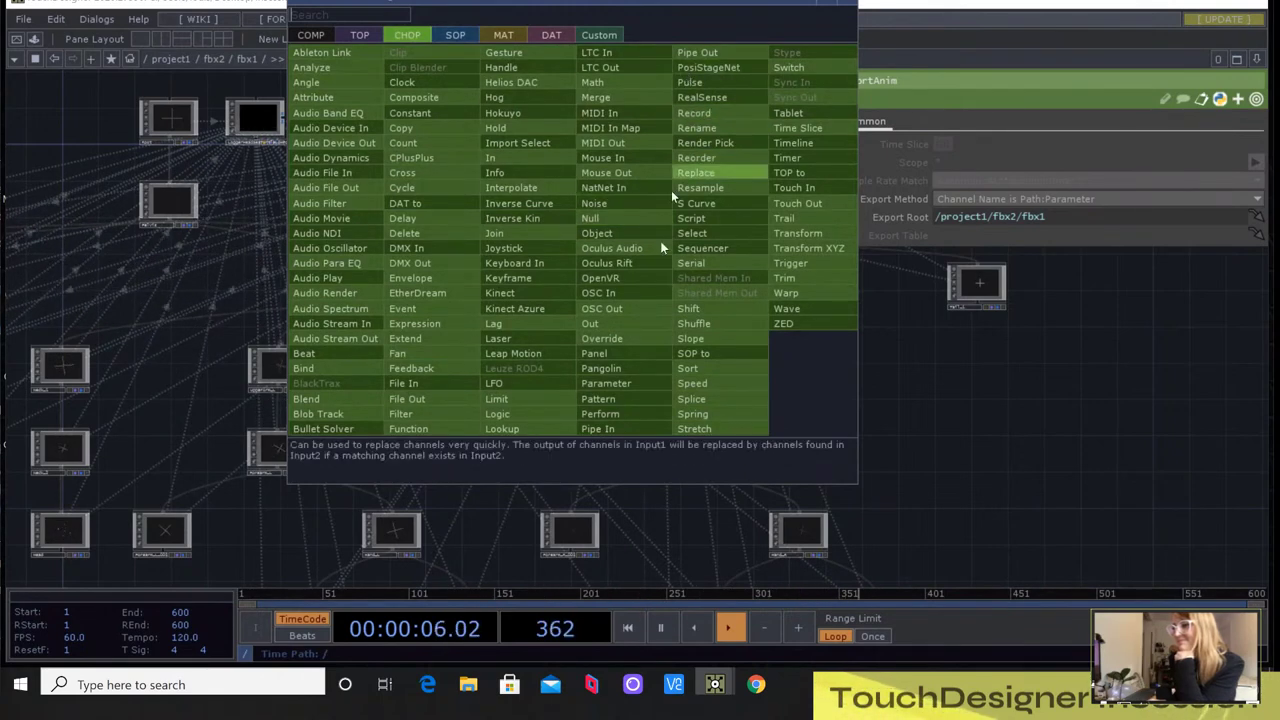
click(641, 380)
click(545, 155)
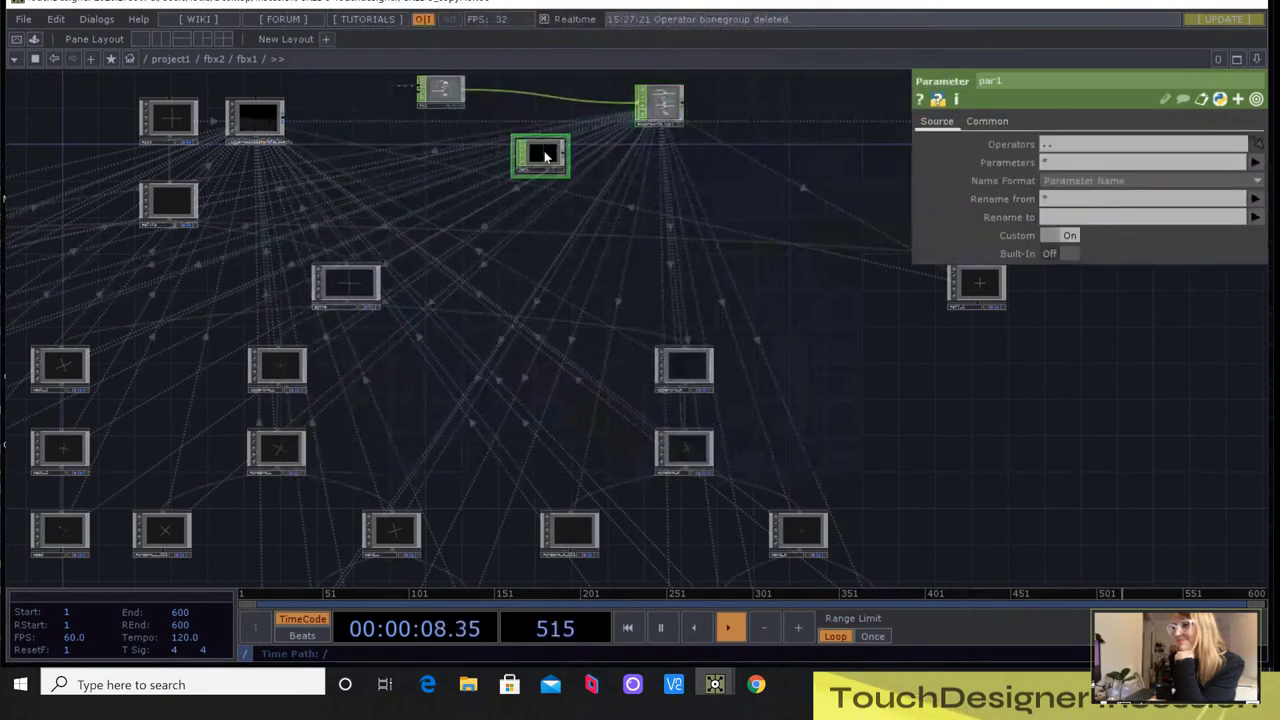
Assign the Spine component as the Operators source of the par1 Parameter CHOP
scroll(545, 157, up, 5)
drag(661, 175, 600, 262)
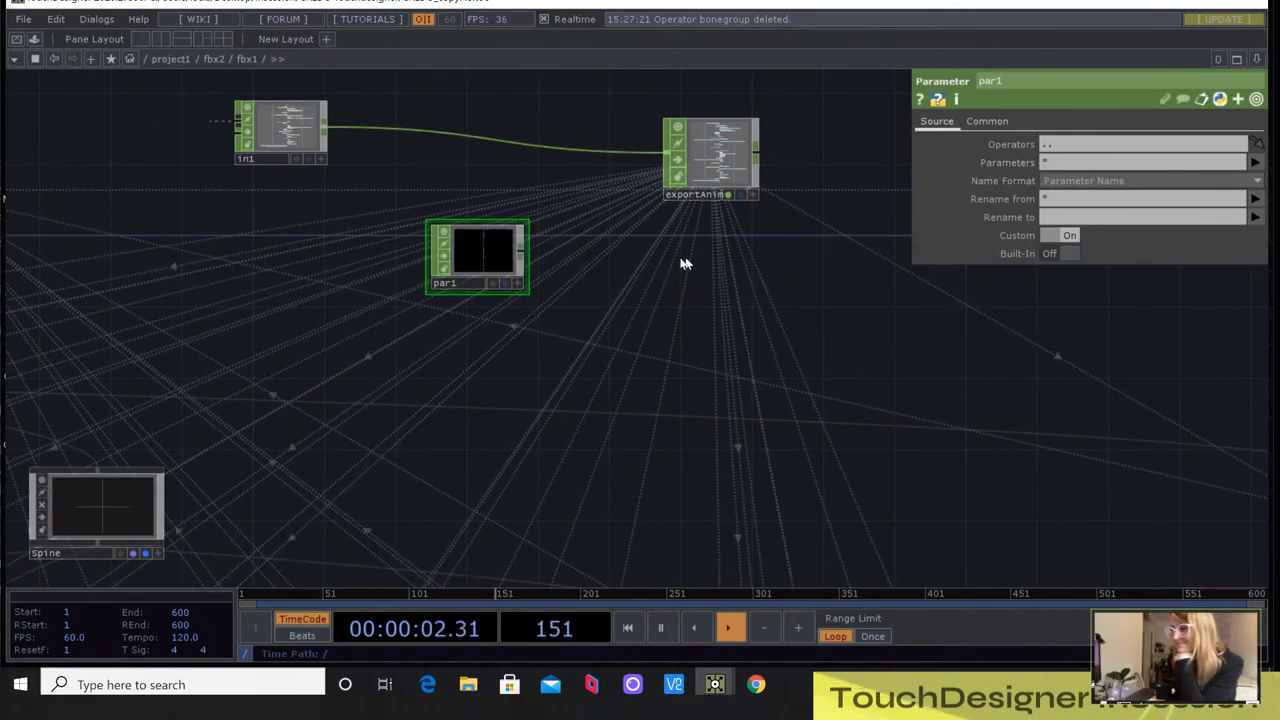
scroll(533, 328, down, 2)
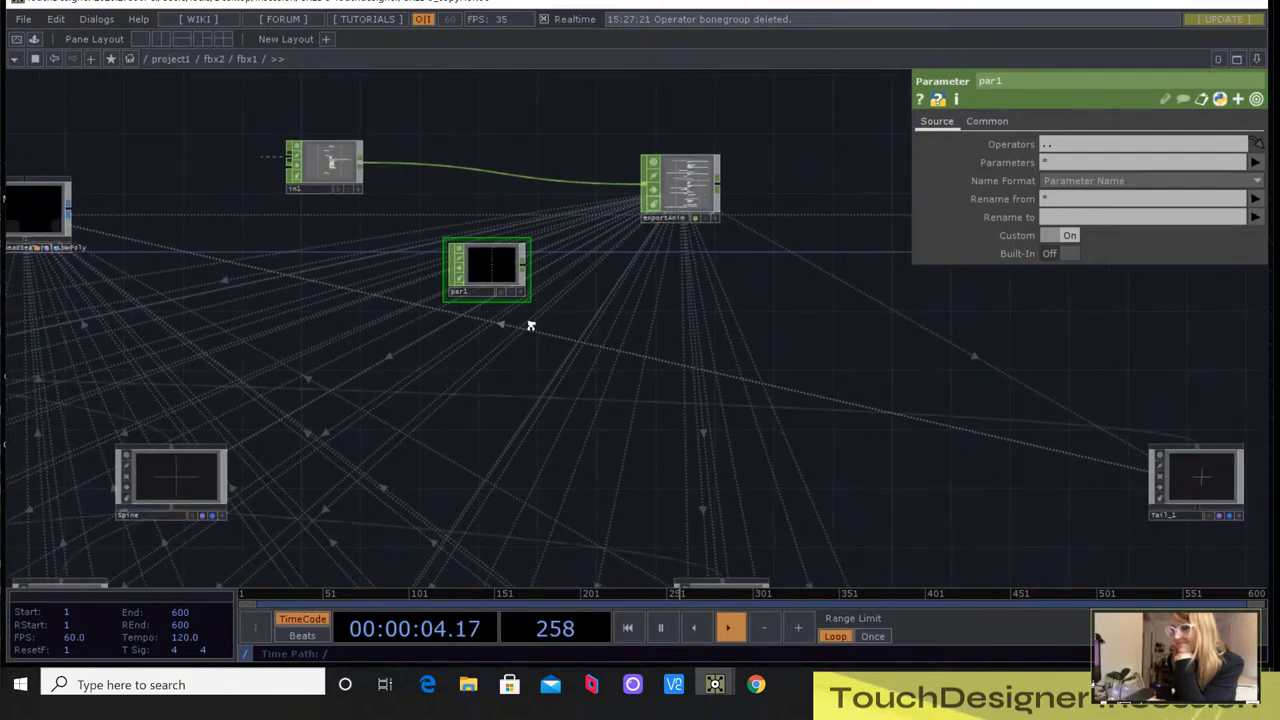
scroll(530, 325, down, 2)
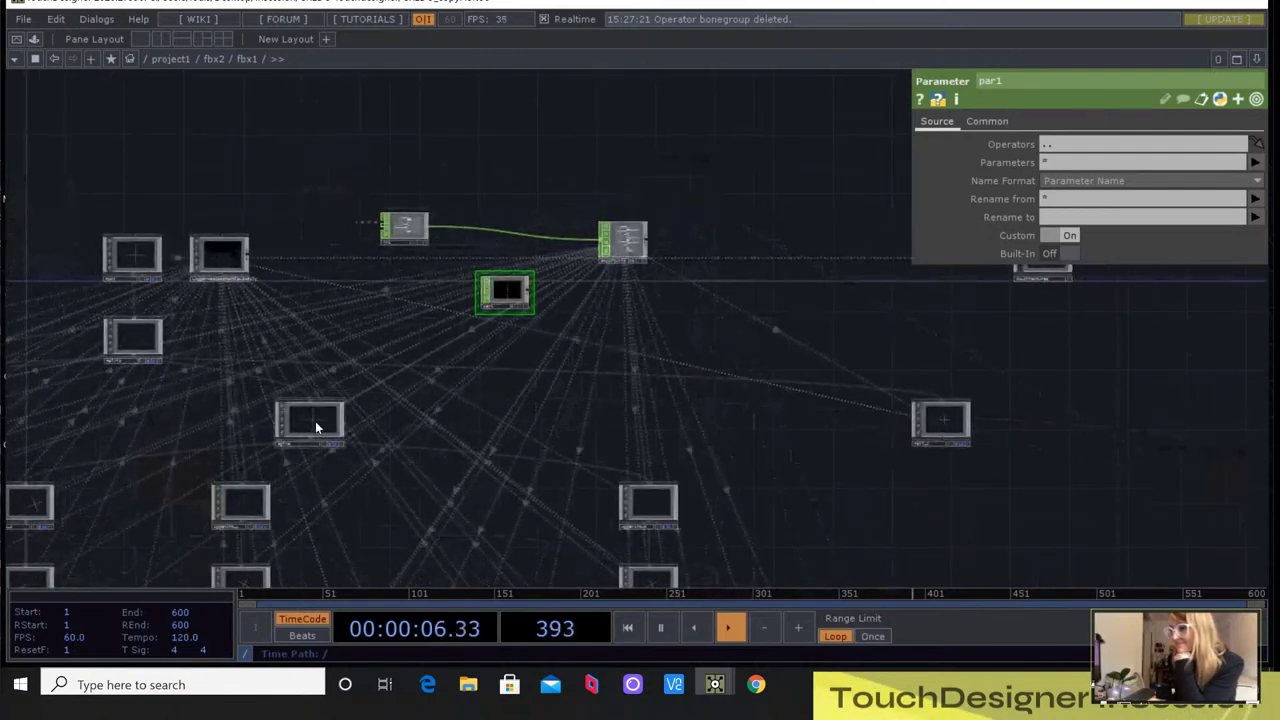
drag(315, 421, 1077, 147)
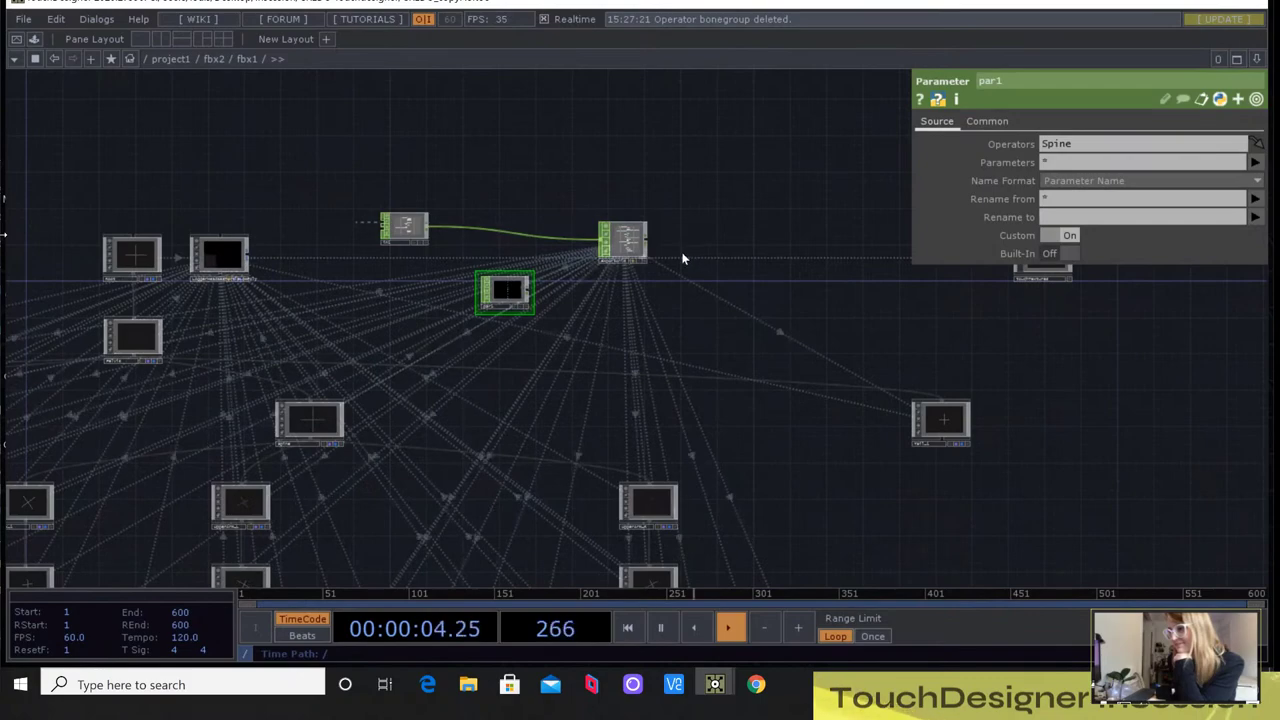
Turn Custom parameters off and Built-In parameters on for par1
scroll(540, 297, down, 3)
scroll(540, 297, up, 6)
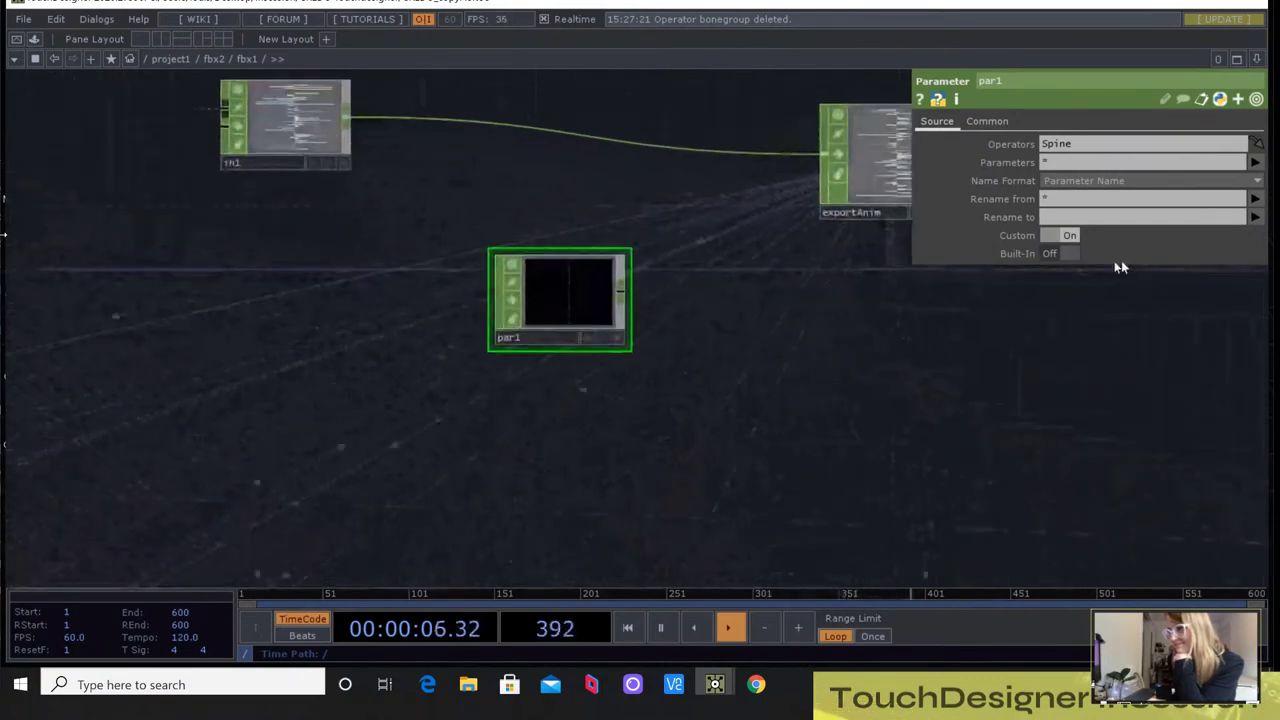
click(1066, 235)
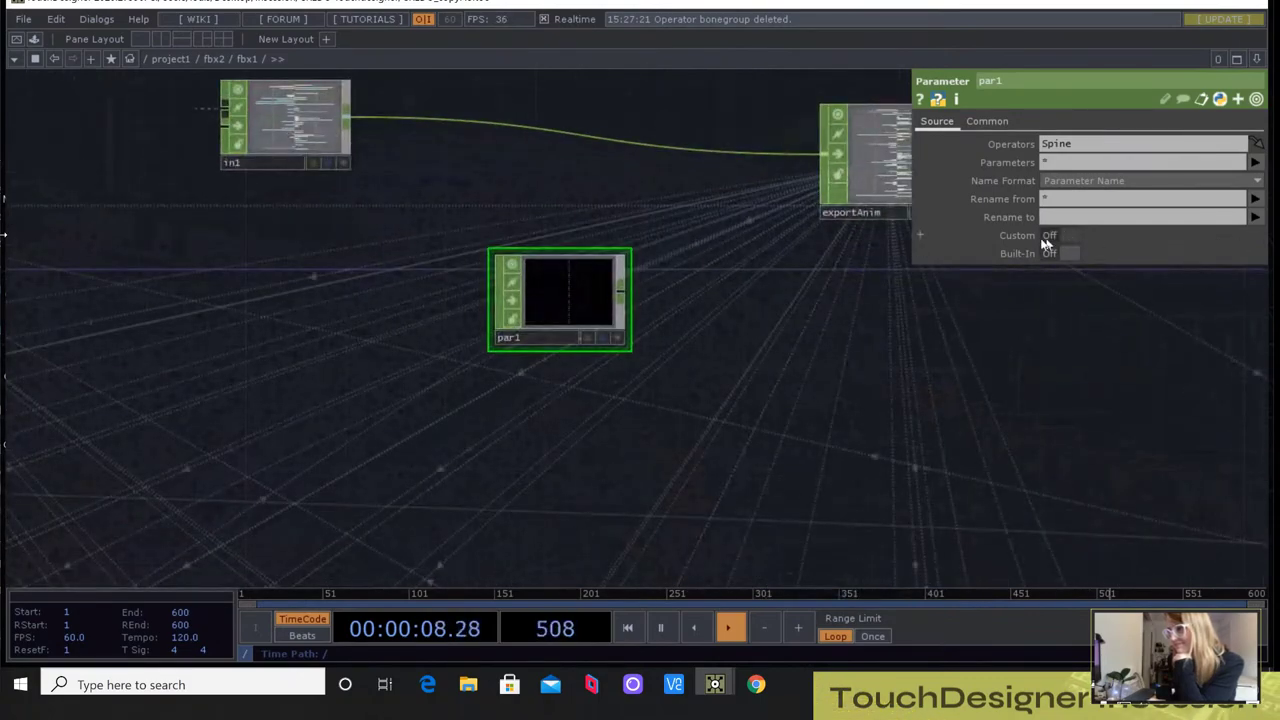
scroll(646, 291, up, 4)
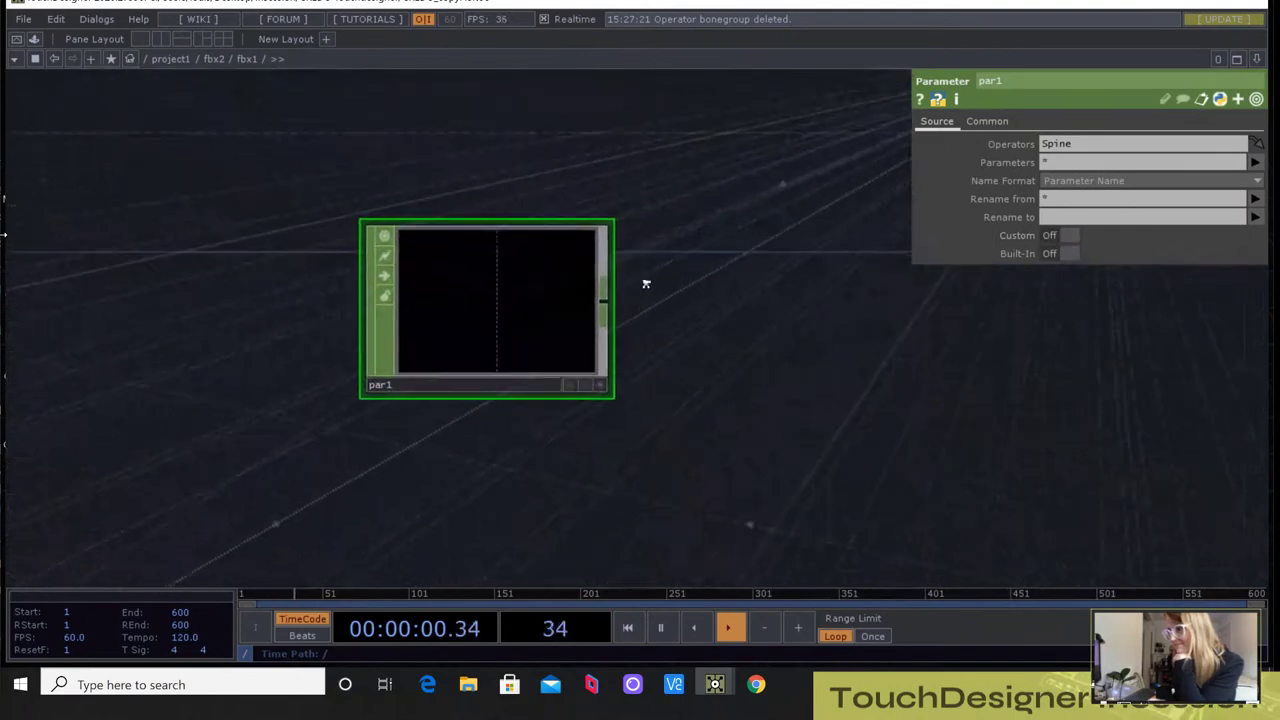
click(1070, 253)
scroll(630, 313, up, 8)
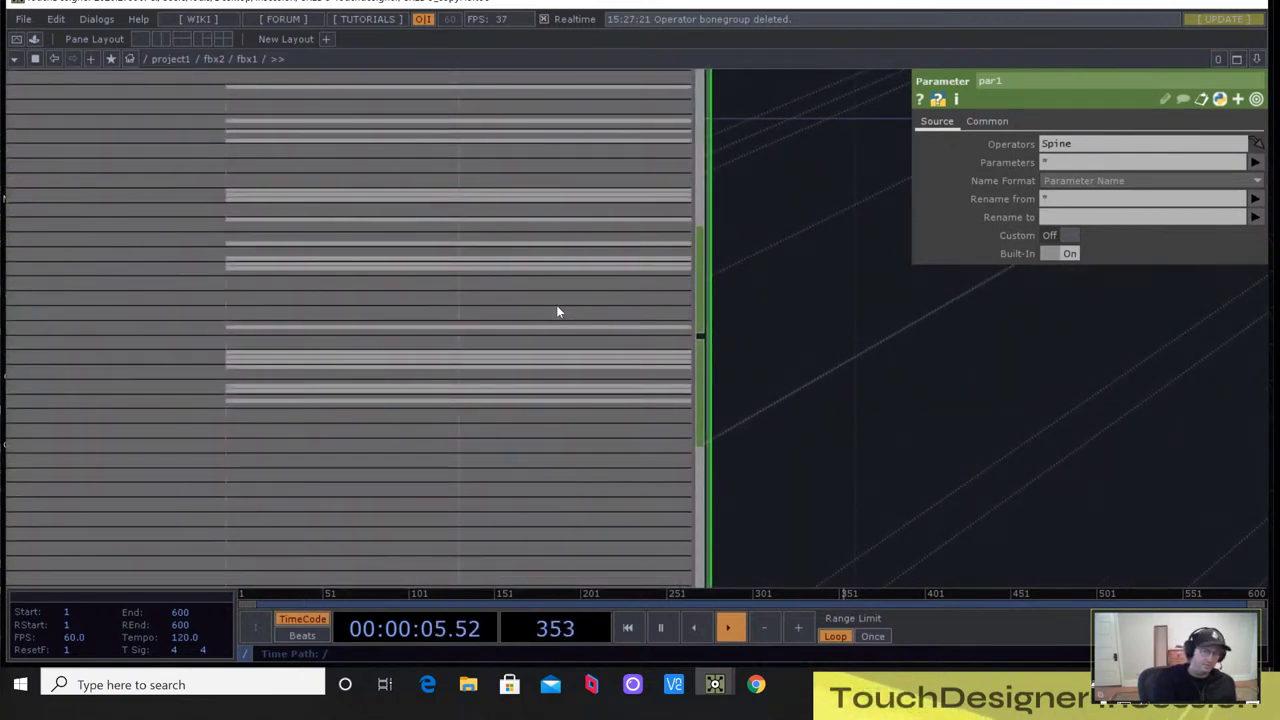
Inspect par1's operator info to read the names and values of the Spine channels
middle_drag(786, 357, 843, 214)
right_click(484, 205)
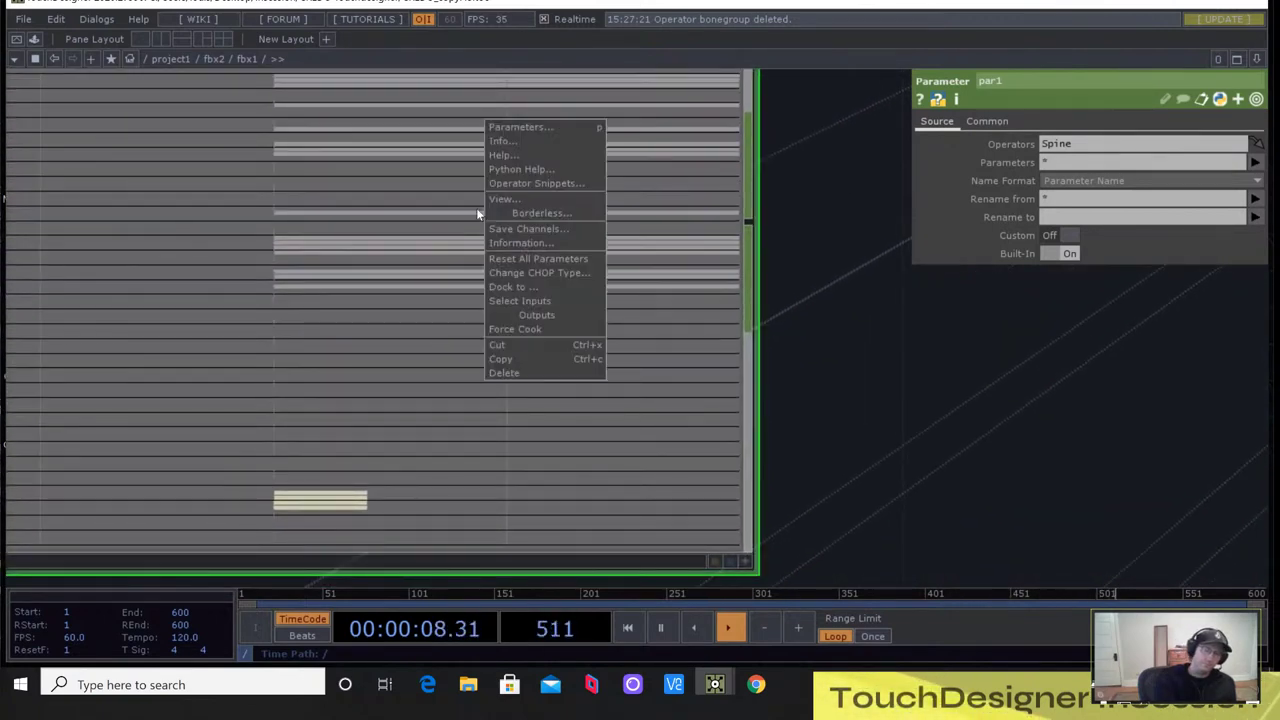
middle_click(449, 216)
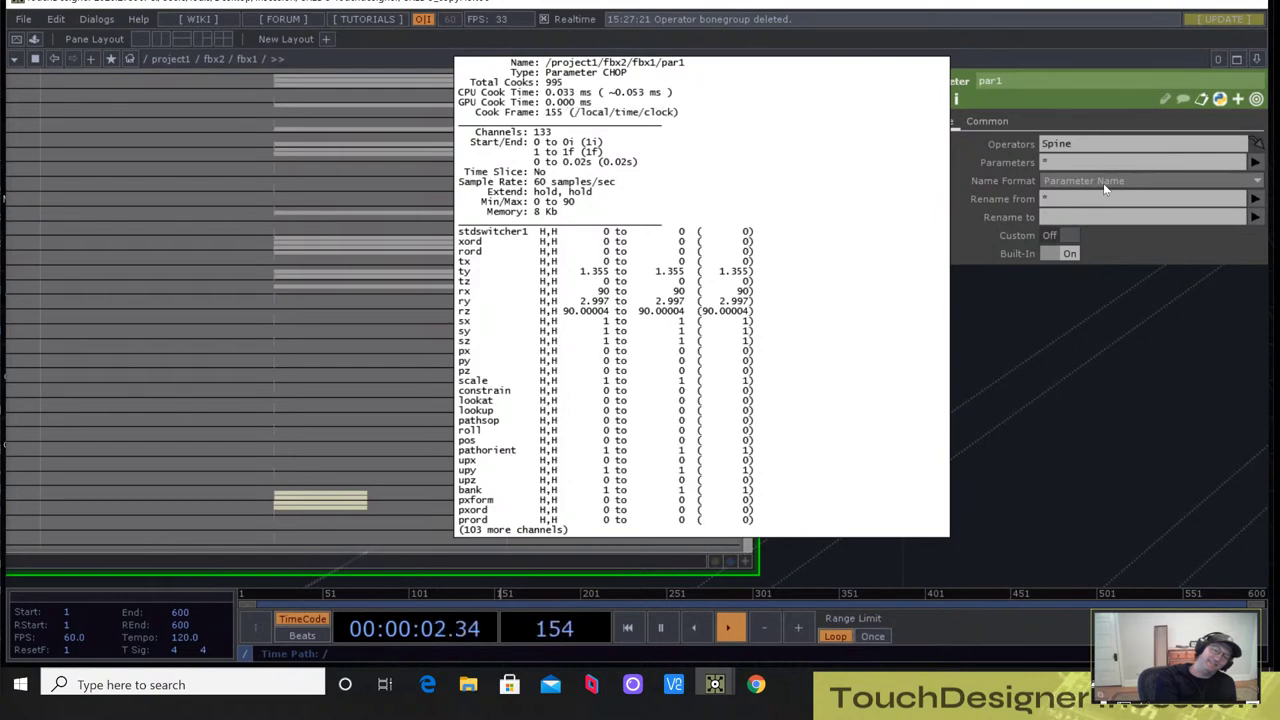
middle_drag(1105, 190, 1098, 181)
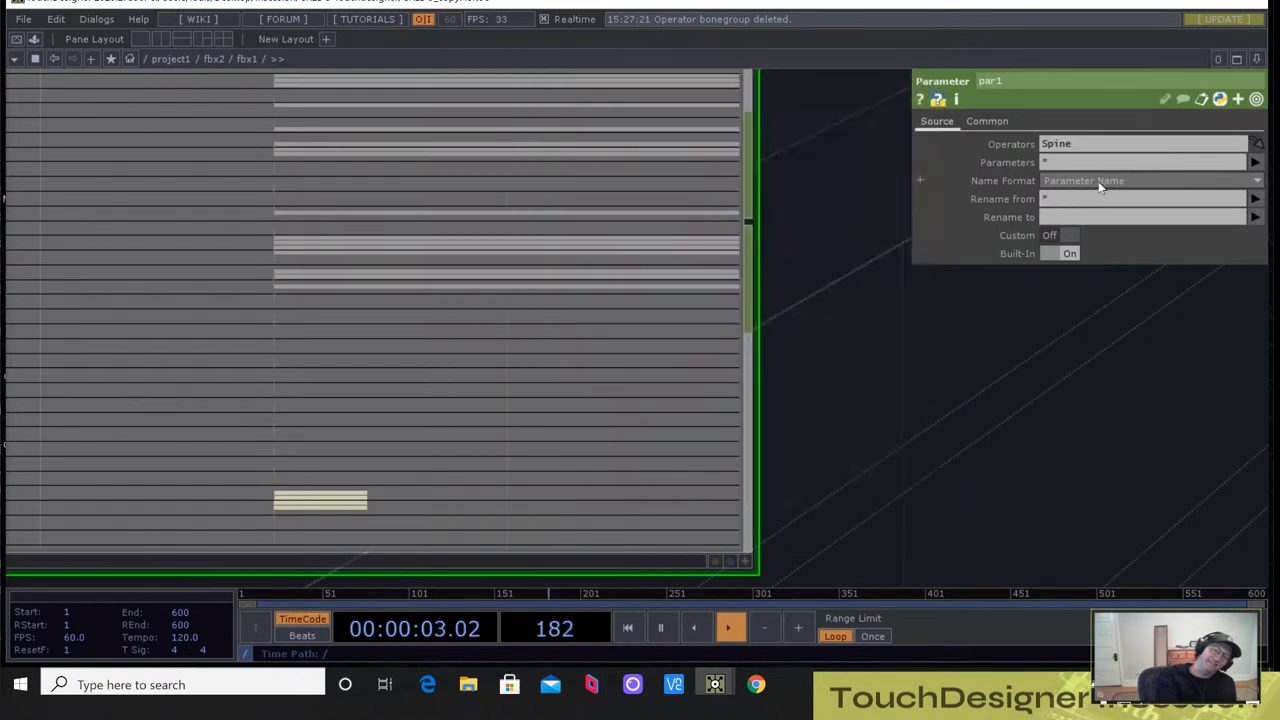
Set par1's Name Format to OP and Parameter Names and recheck the channel names in its info
click(1258, 182)
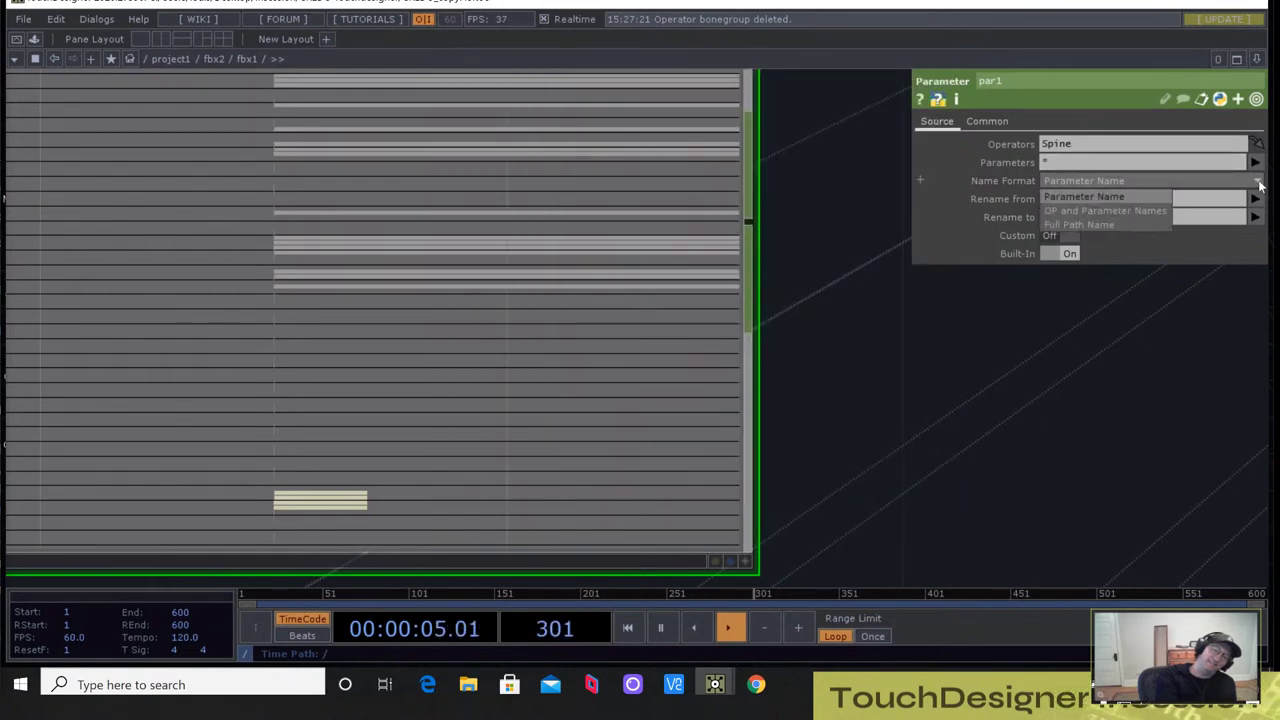
click(1127, 209)
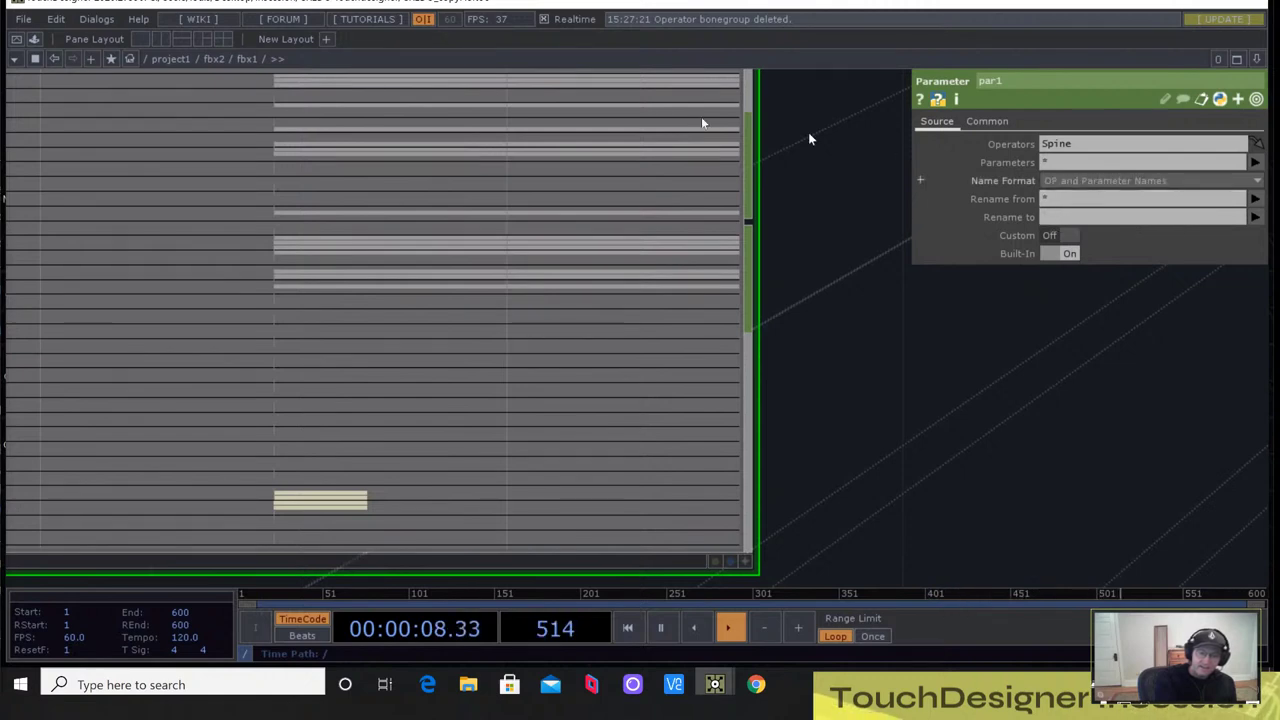
middle_drag(316, 164, 320, 164)
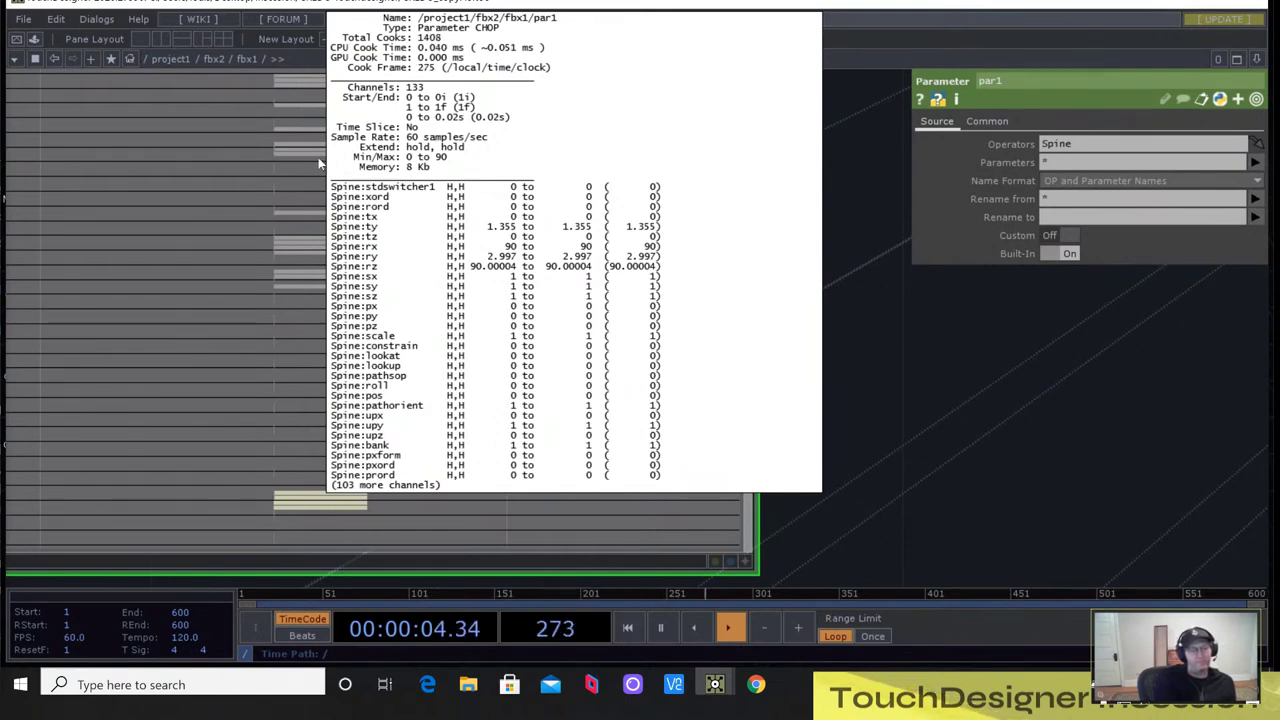
middle_drag(320, 164, 323, 162)
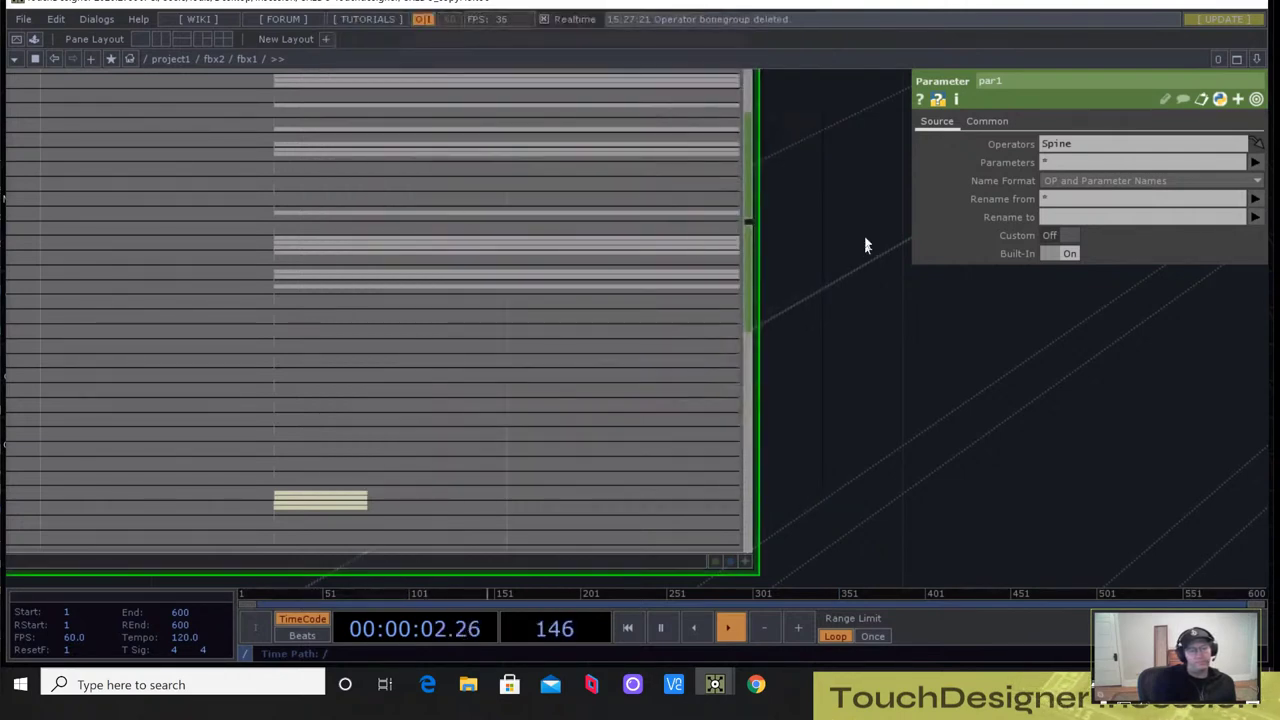
scroll(834, 222, down, 4)
scroll(835, 212, down, 4)
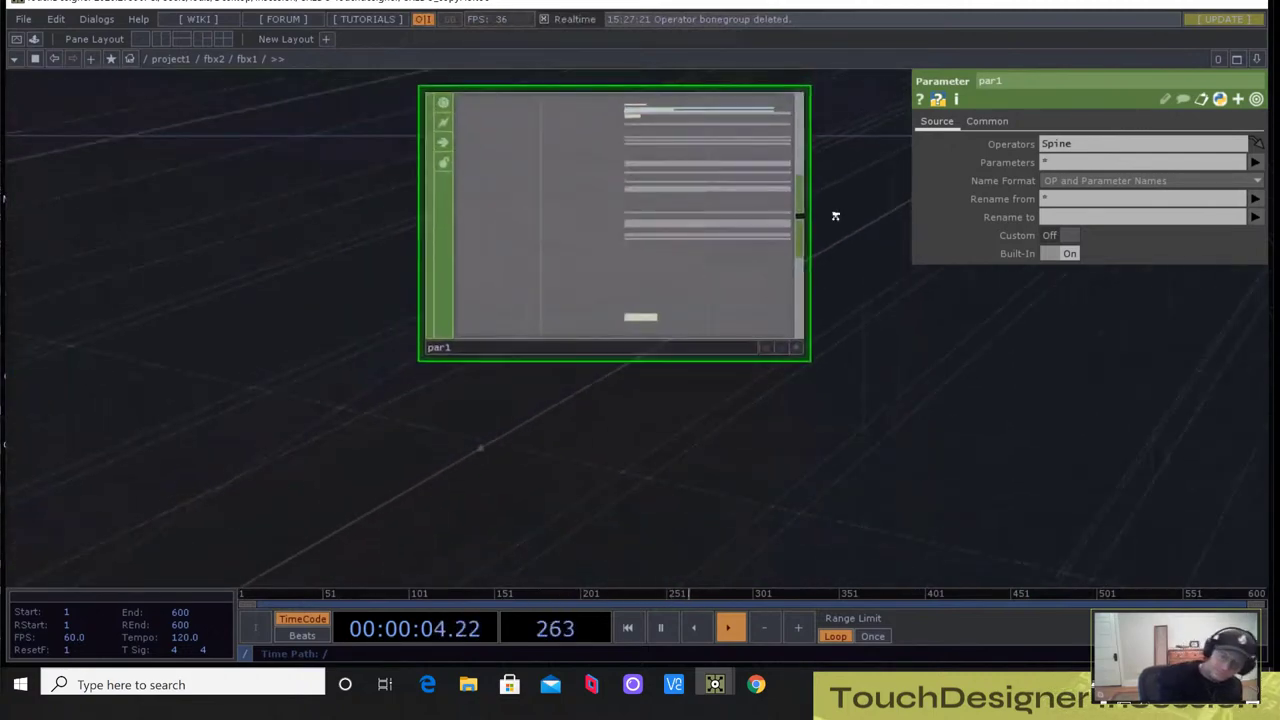
Set par1's Export Method to Channel Name is Path:Parameter, using exportAnim's export settings as the reference
drag(834, 211, 577, 466)
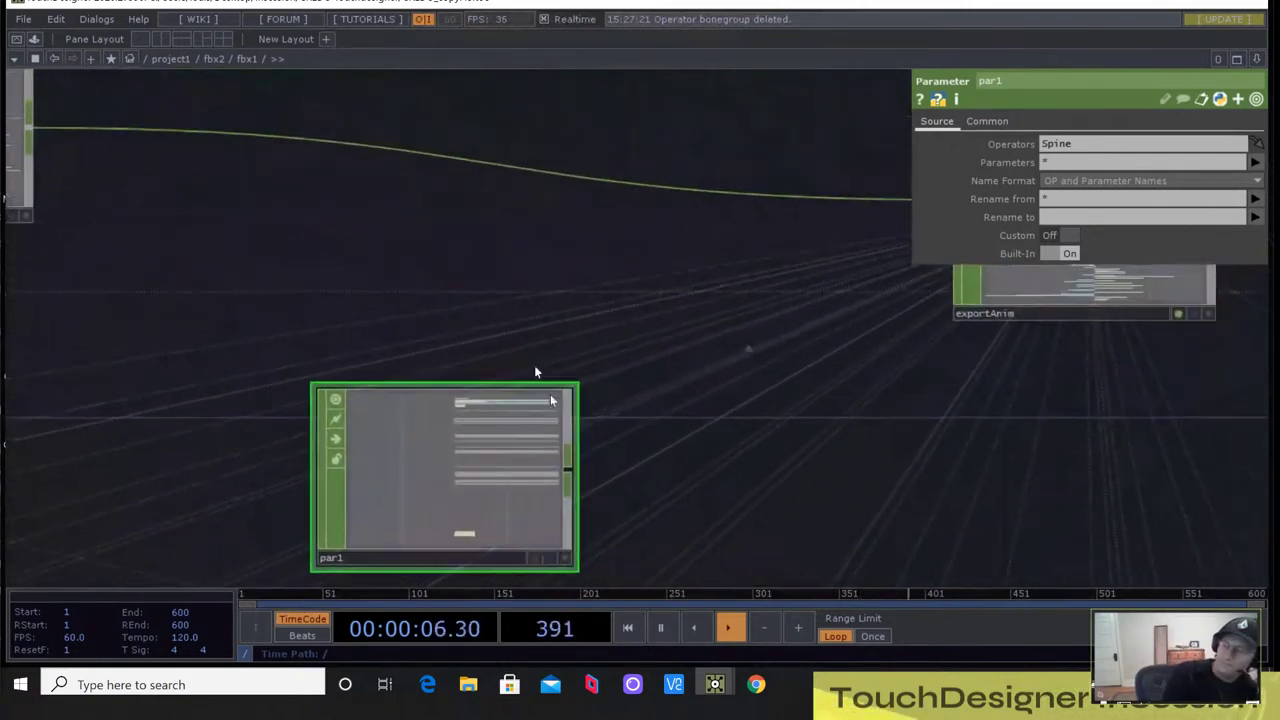
scroll(523, 297, down, 2)
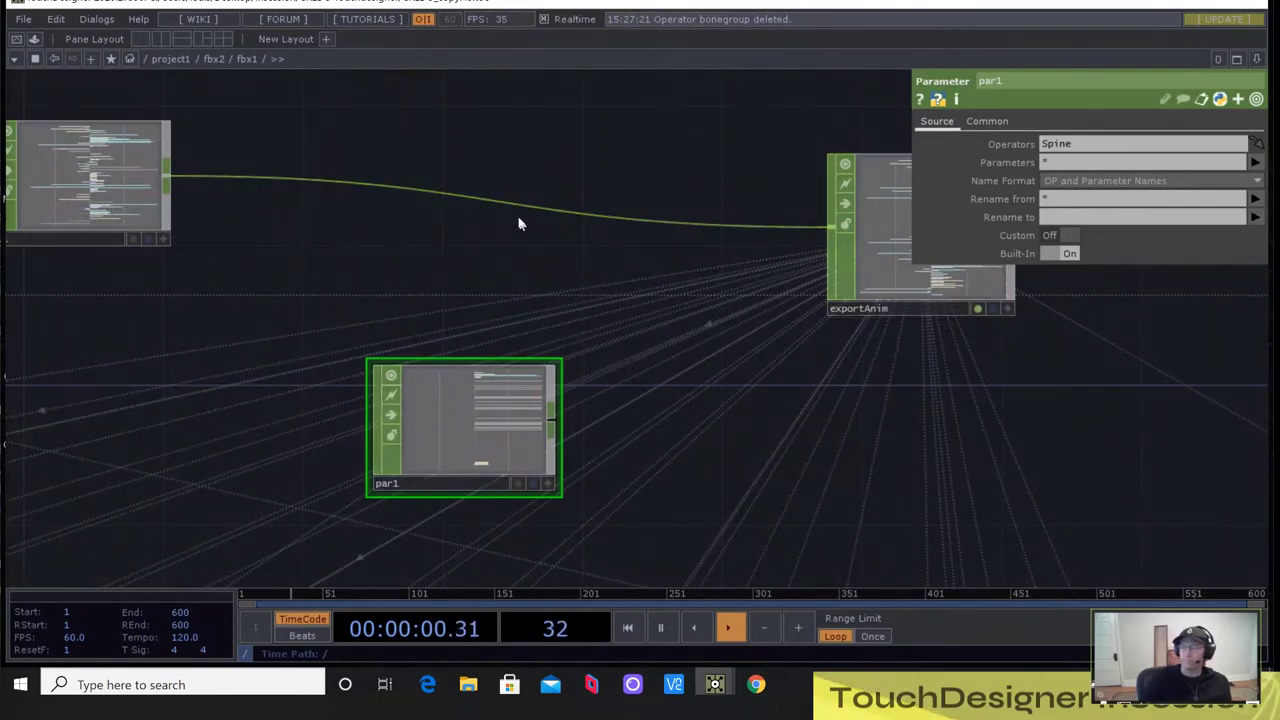
click(862, 262)
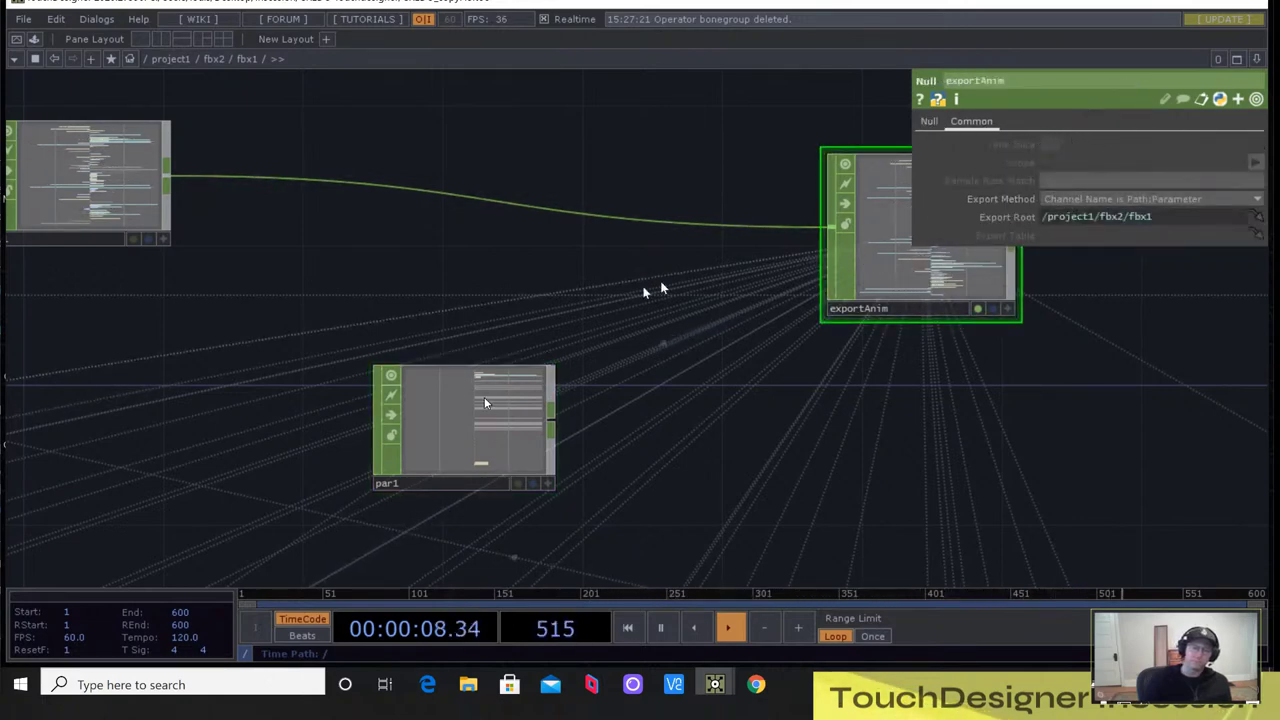
click(466, 433)
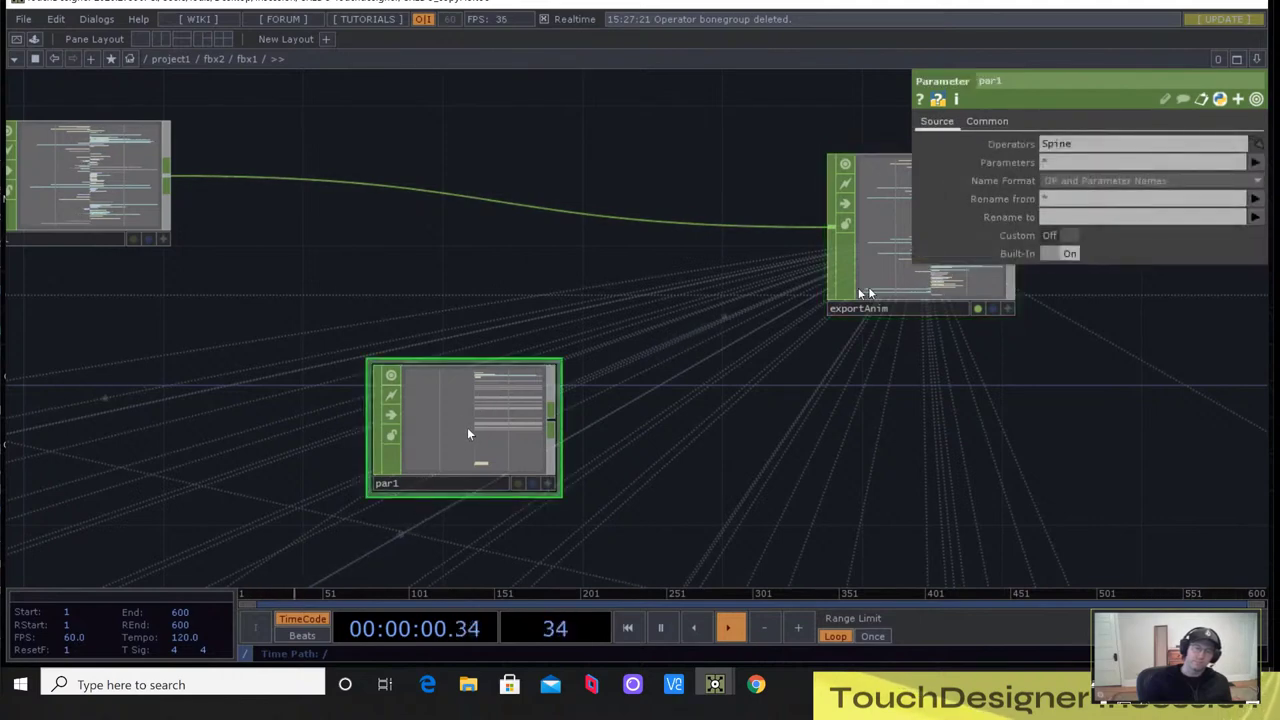
click(1006, 122)
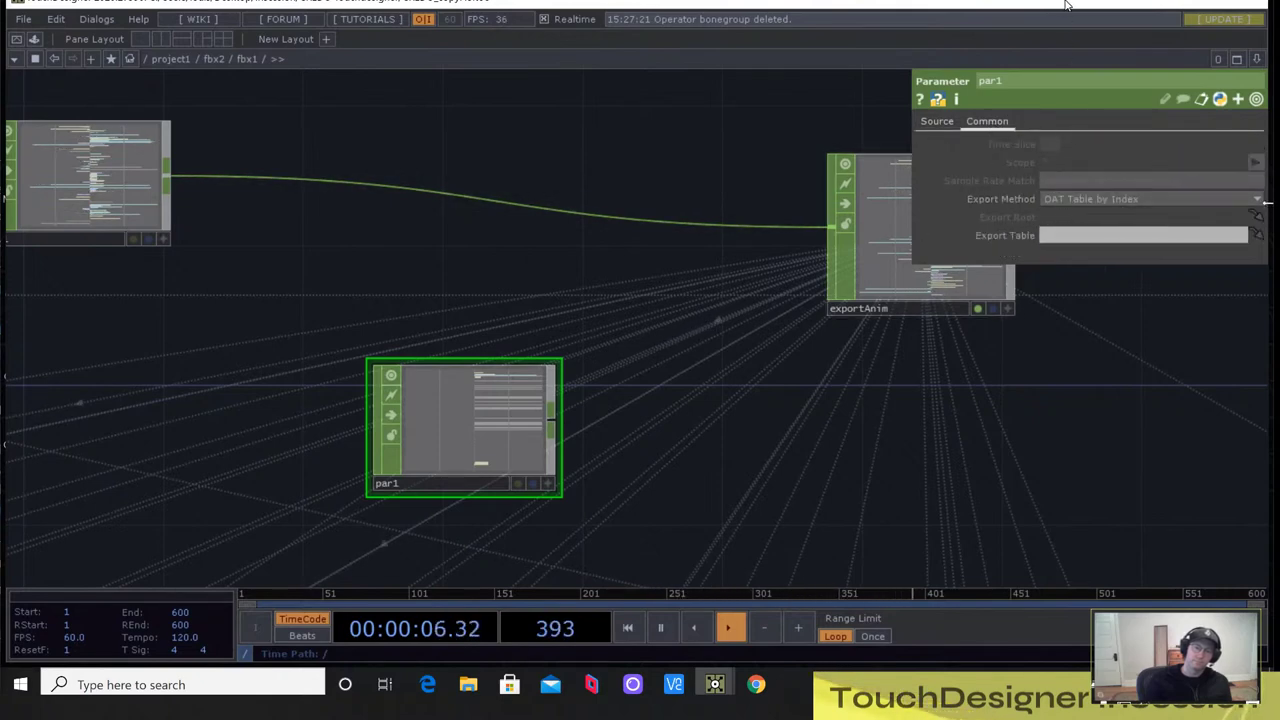
click(1170, 199)
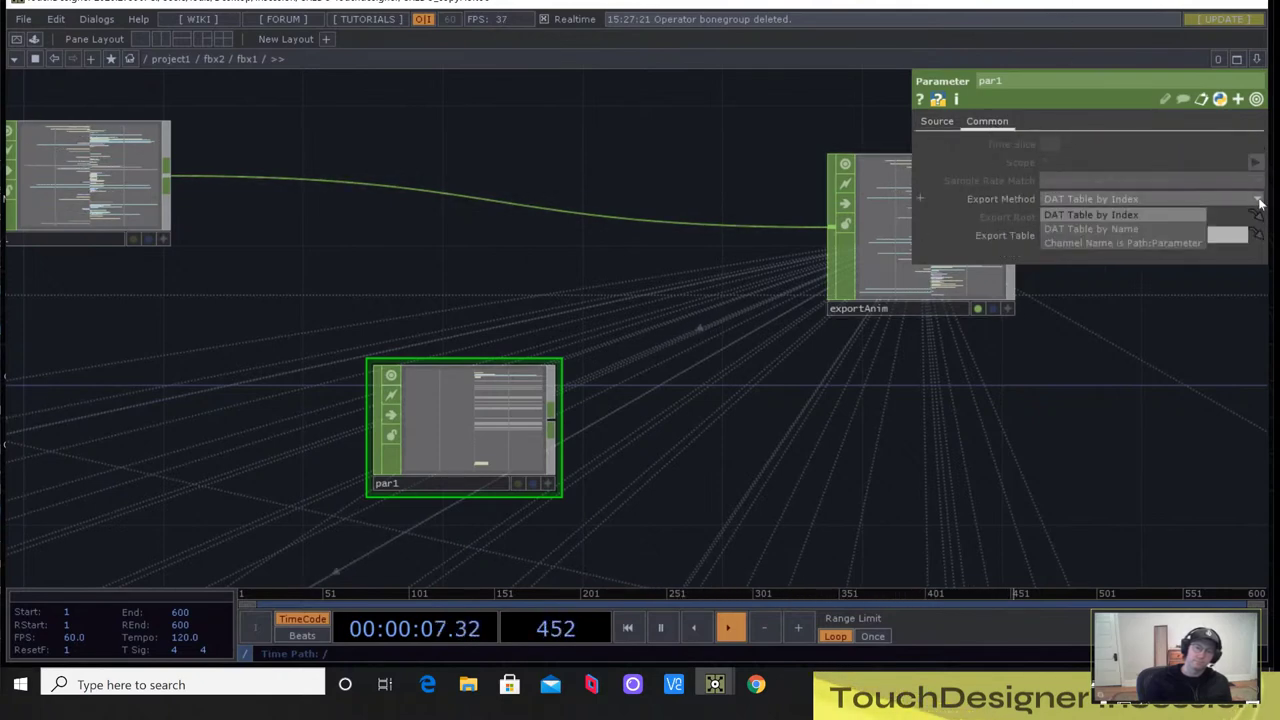
click(1177, 245)
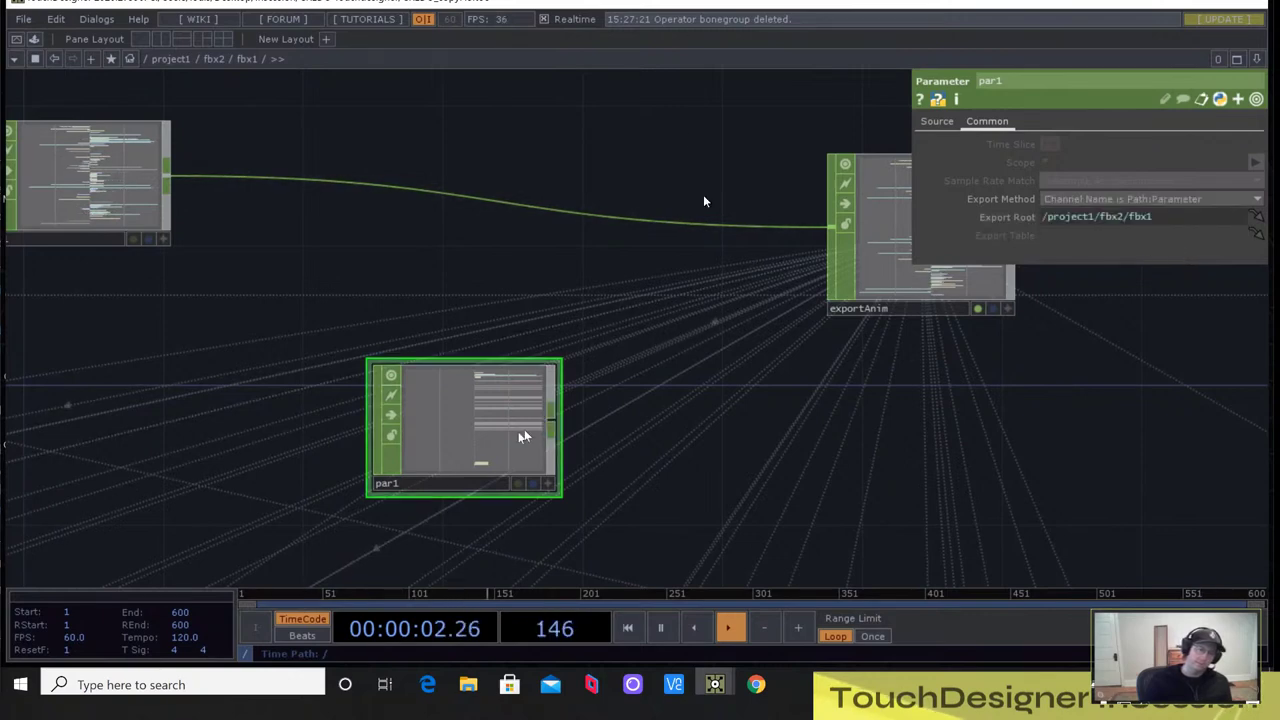
Move par1 above the wire between in1 and exportAnim and try to turn on its export
drag(494, 432, 531, 194)
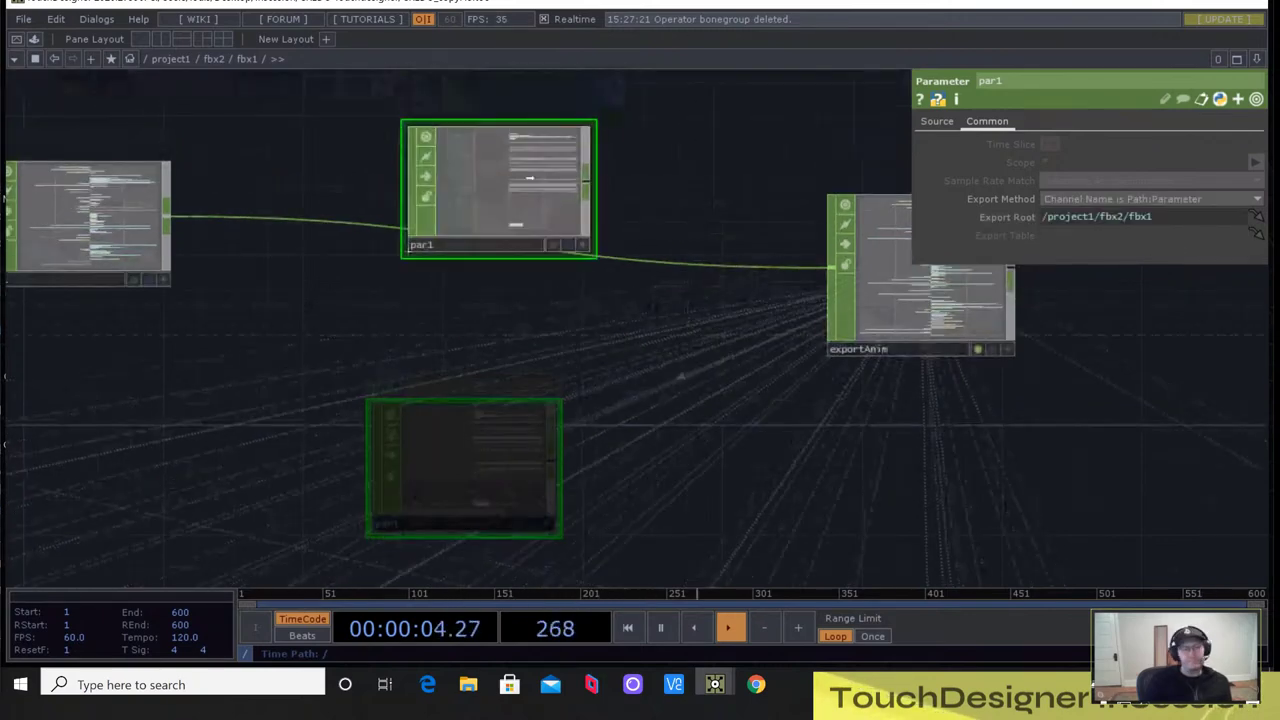
click(553, 246)
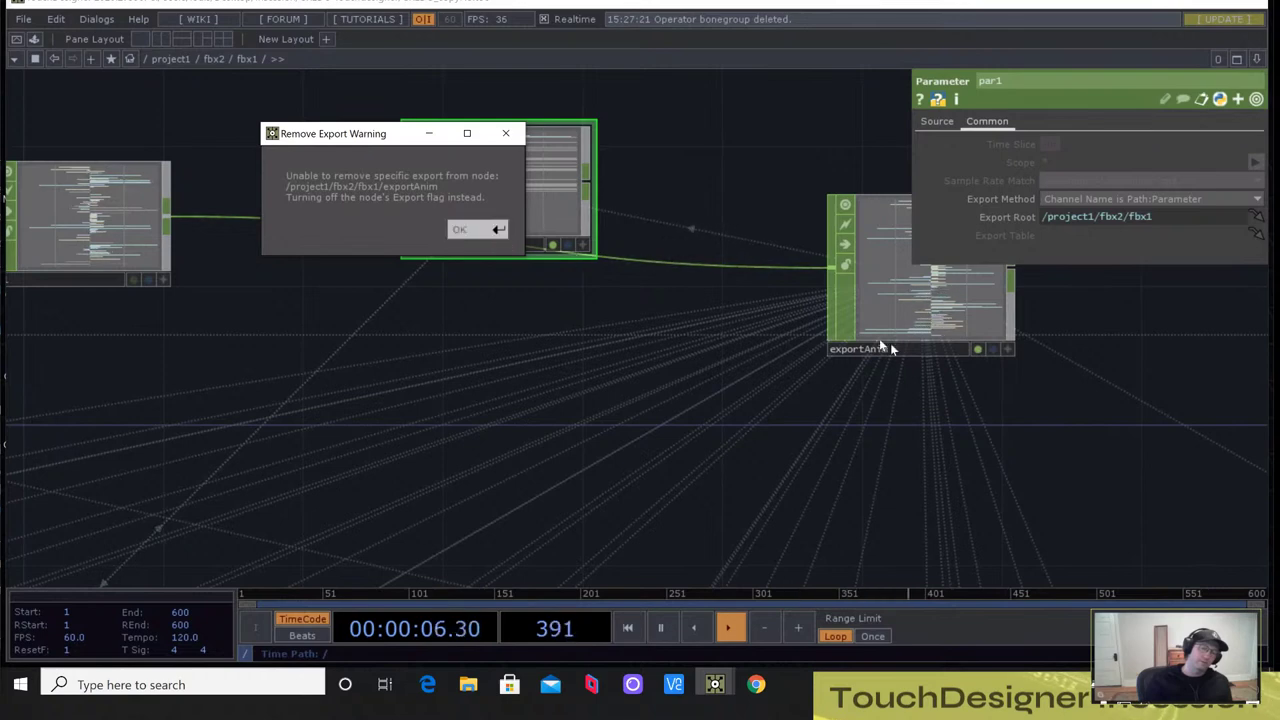
click(980, 349)
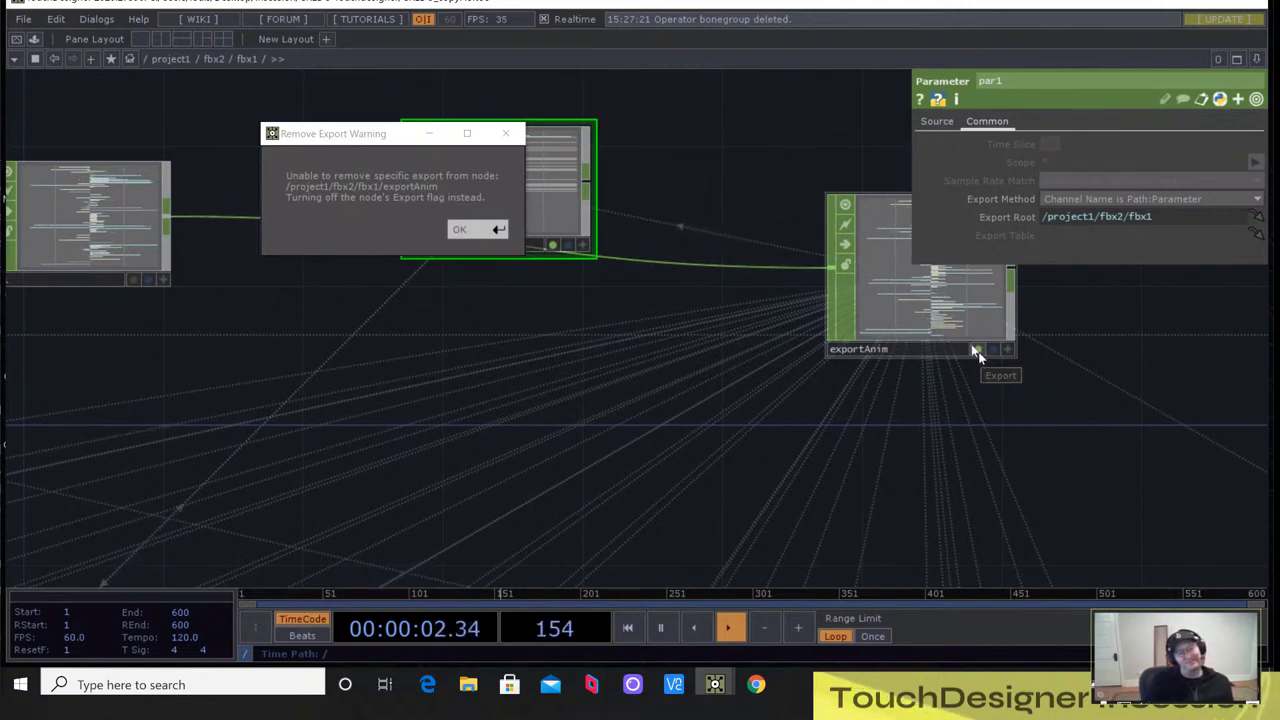
click(977, 350)
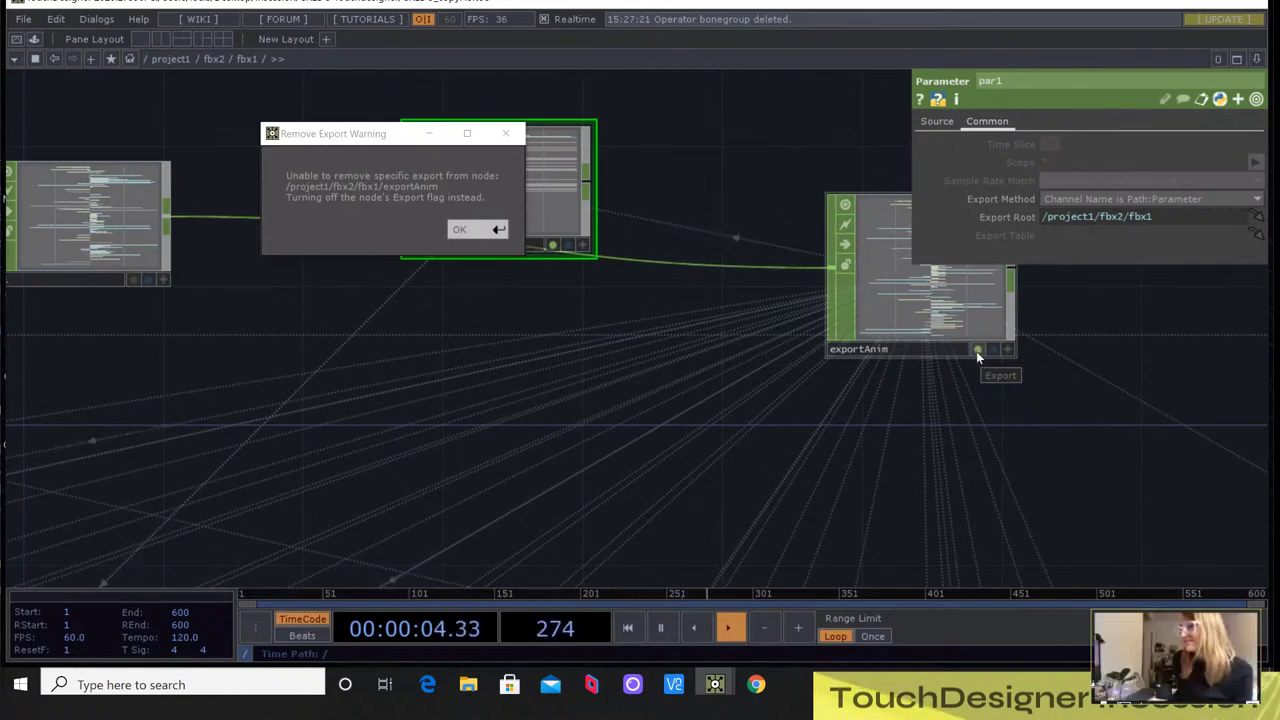
click(488, 232)
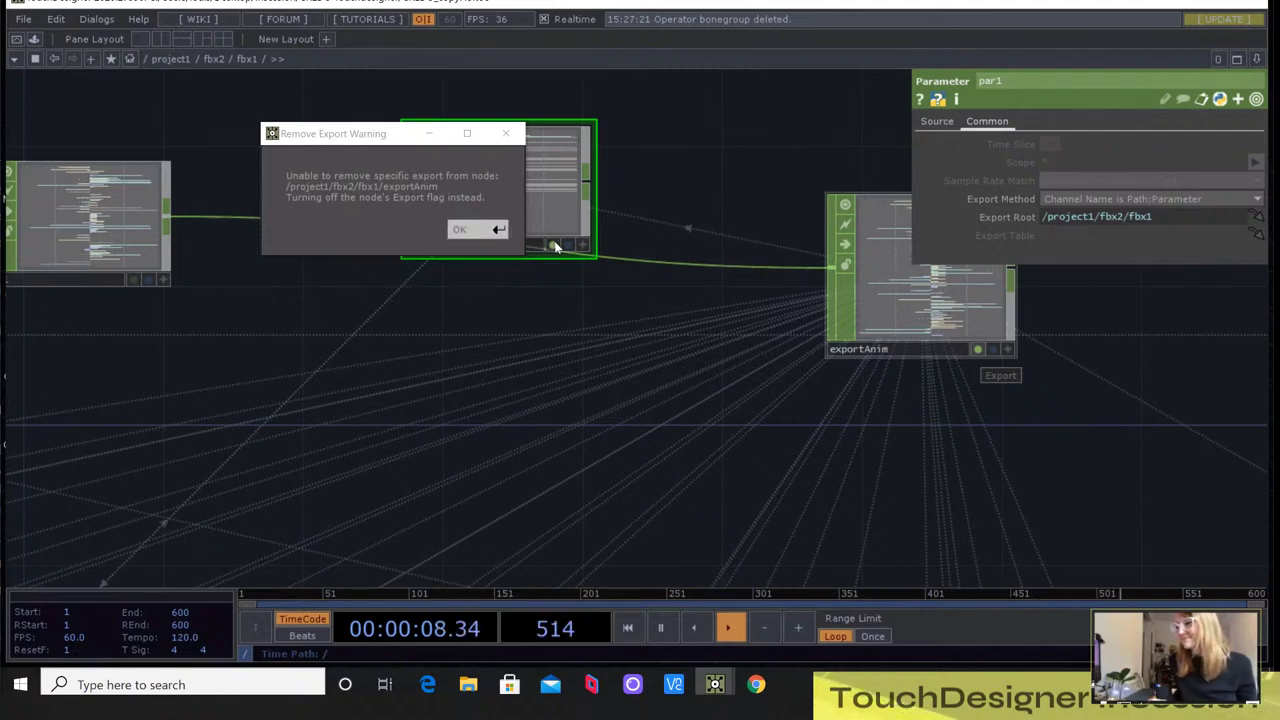
click(506, 237)
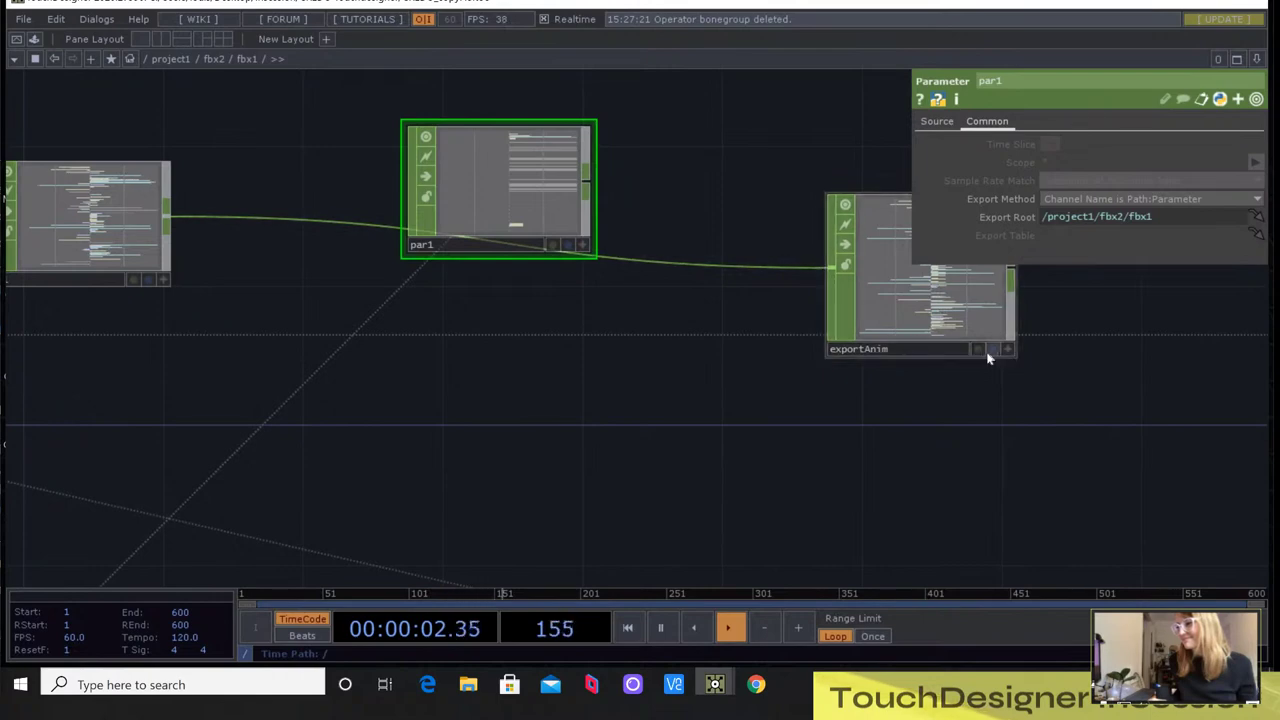
Turn exportAnim's export back on and return from the fbx1 network to the project1 network
click(980, 350)
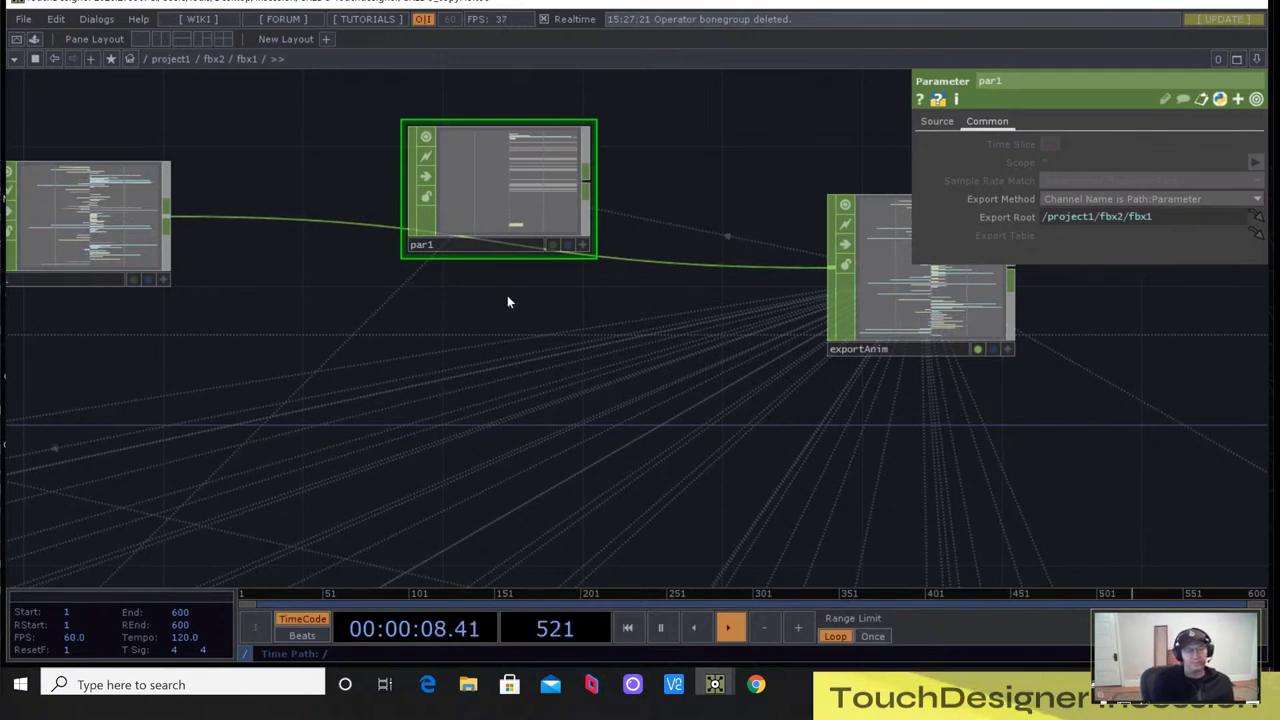
scroll(490, 295, up, 2)
scroll(486, 296, down, 4)
drag(478, 298, 457, 270)
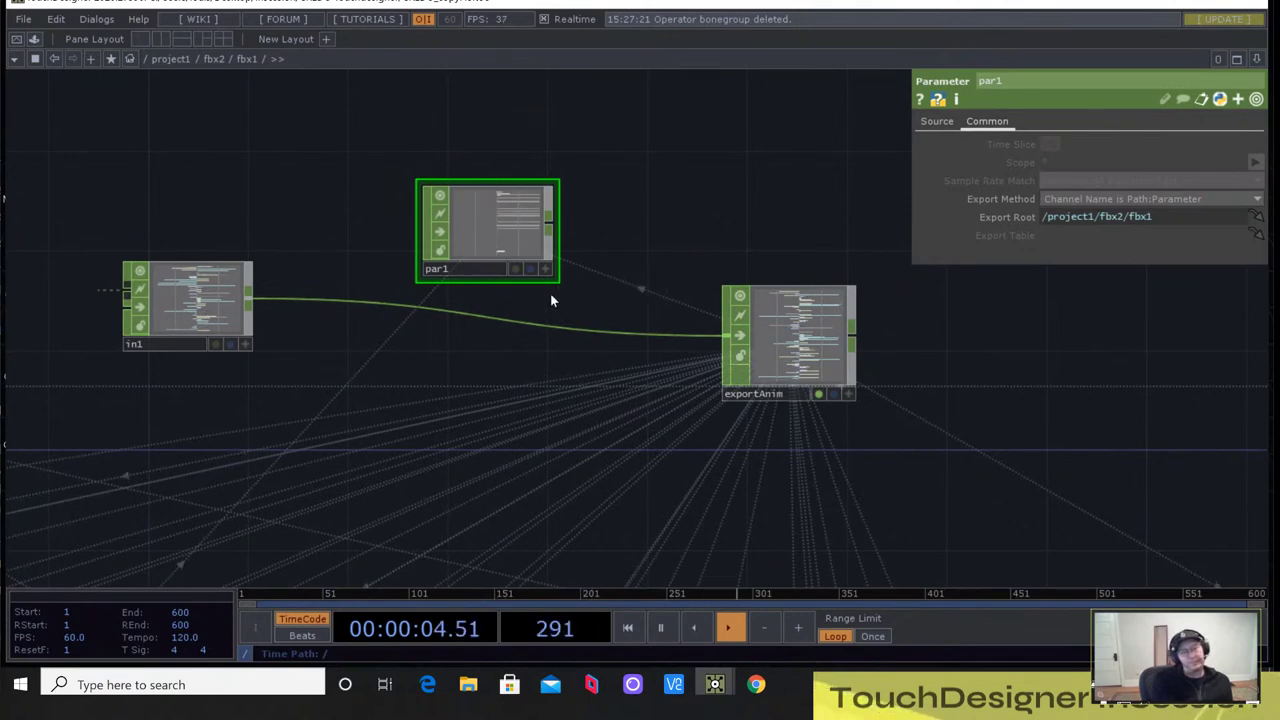
scroll(553, 300, up, 2)
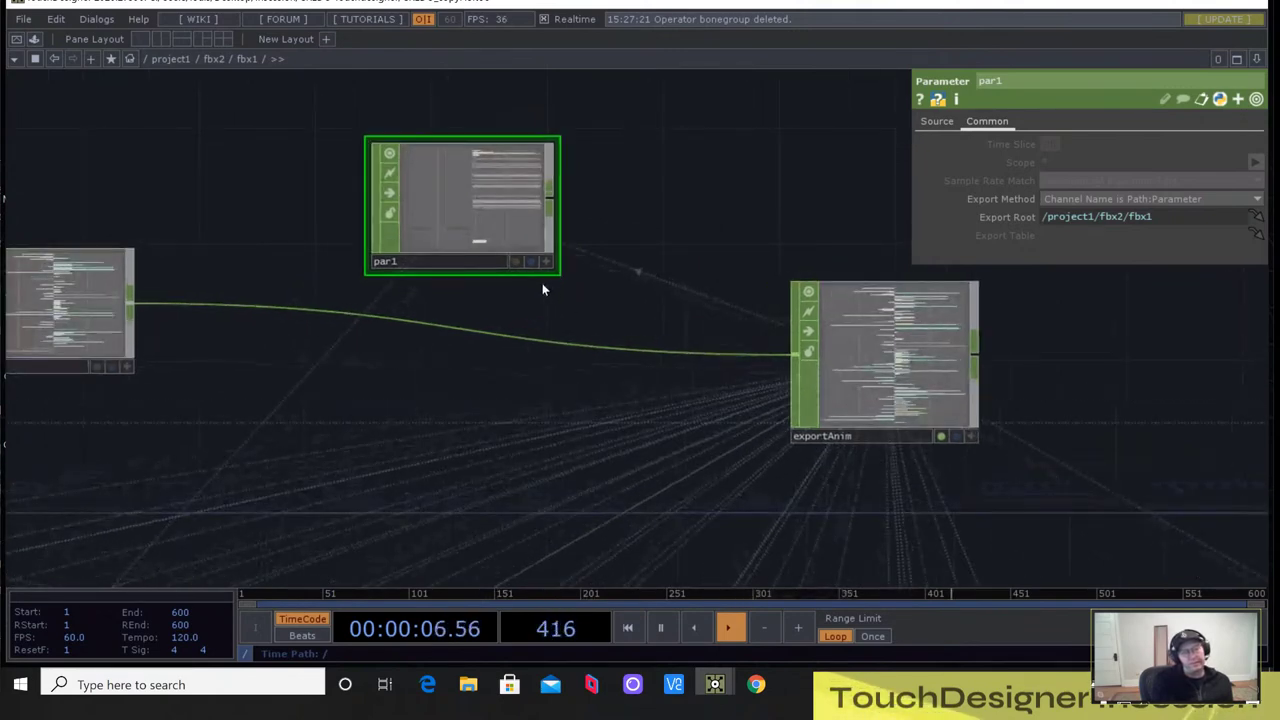
scroll(523, 286, down, 1)
scroll(526, 280, down, 10)
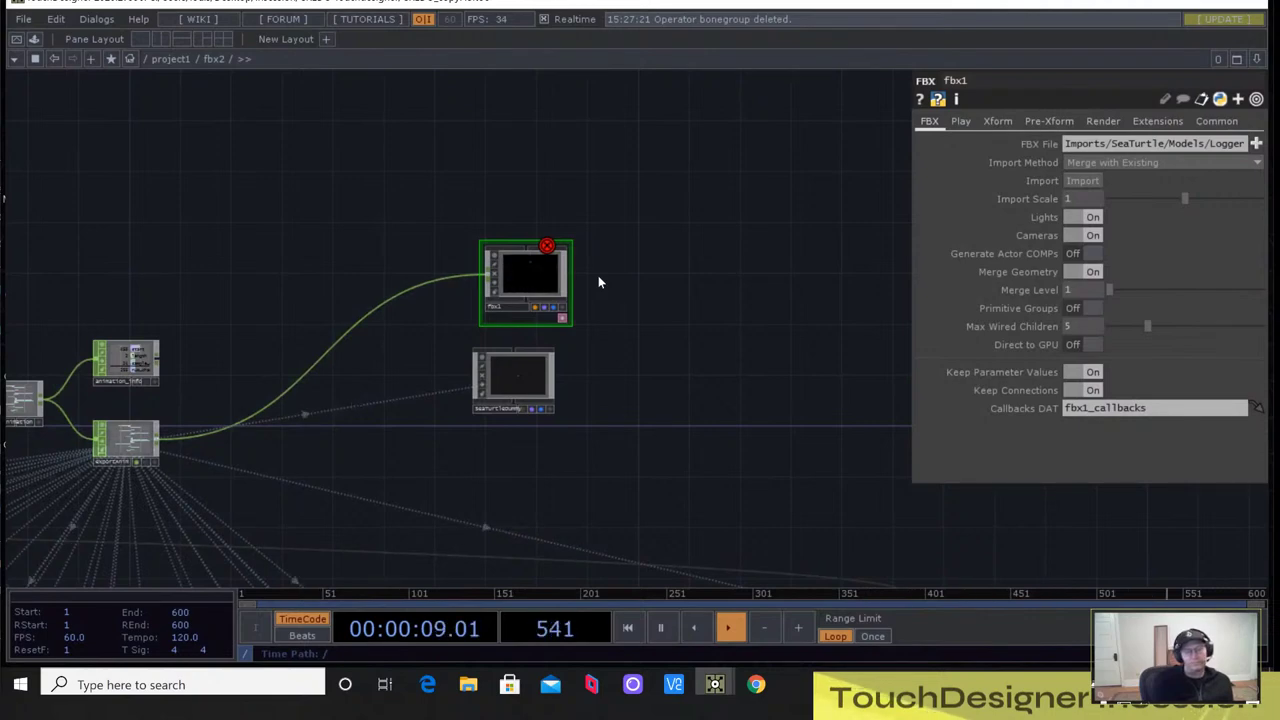
scroll(617, 240, down, 5)
scroll(617, 240, down, 3)
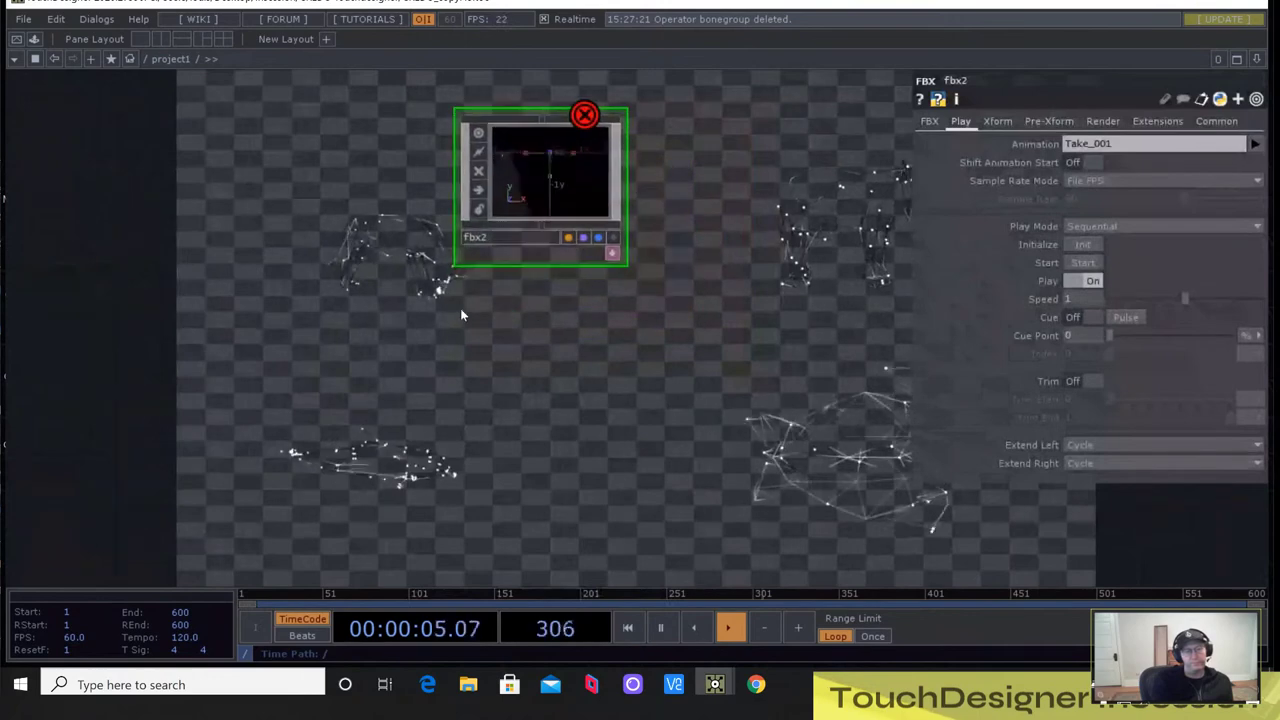
Add a new FBX component below fbx2 in project1
right_click(461, 315)
click(505, 165)
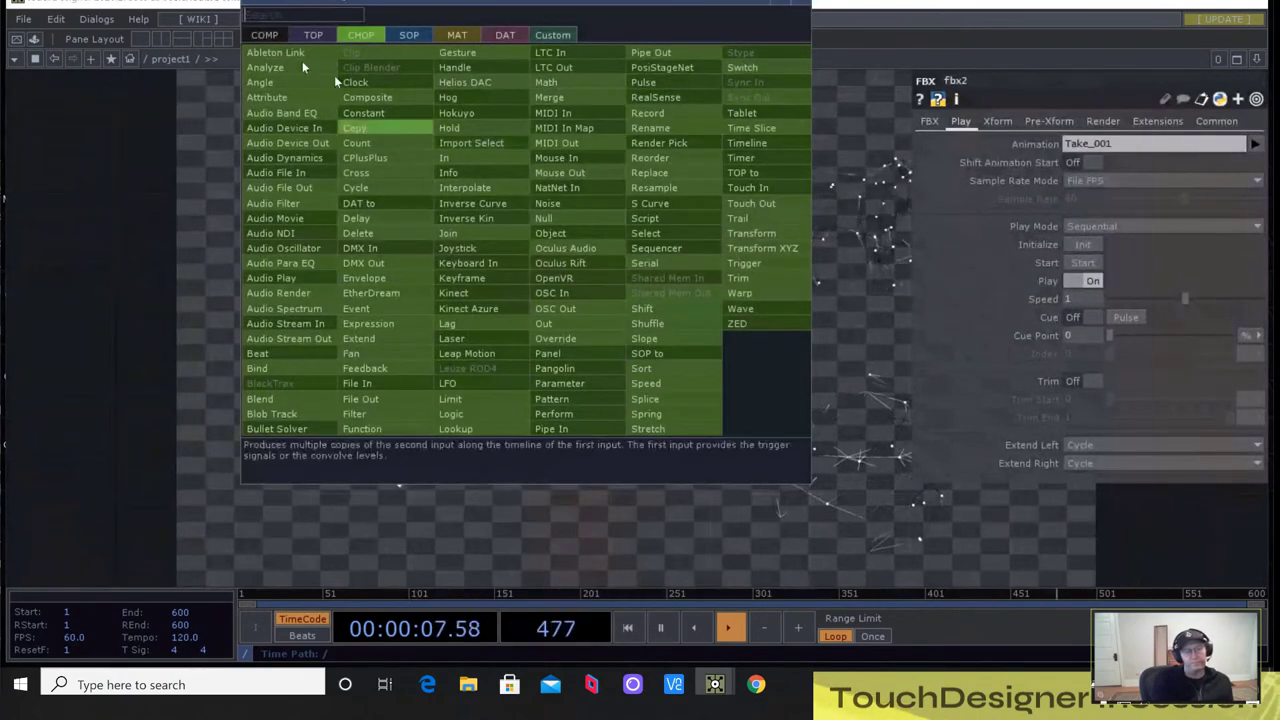
click(264, 34)
click(293, 263)
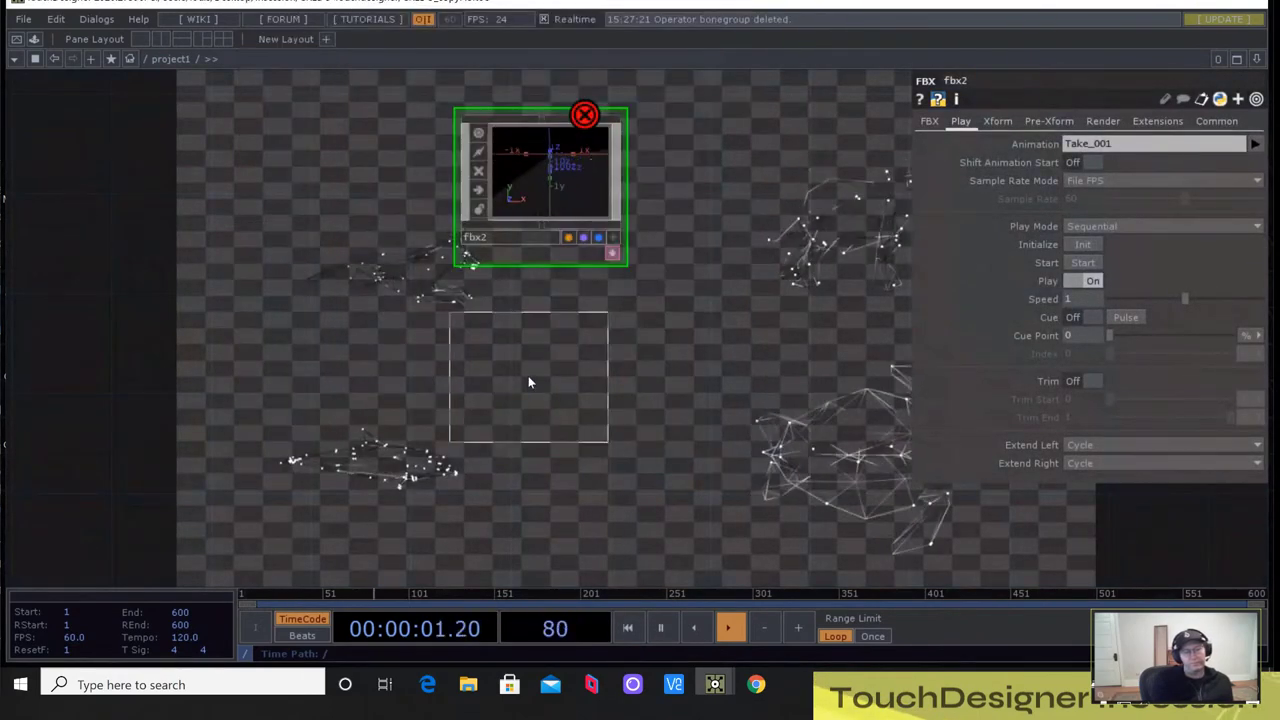
click(530, 382)
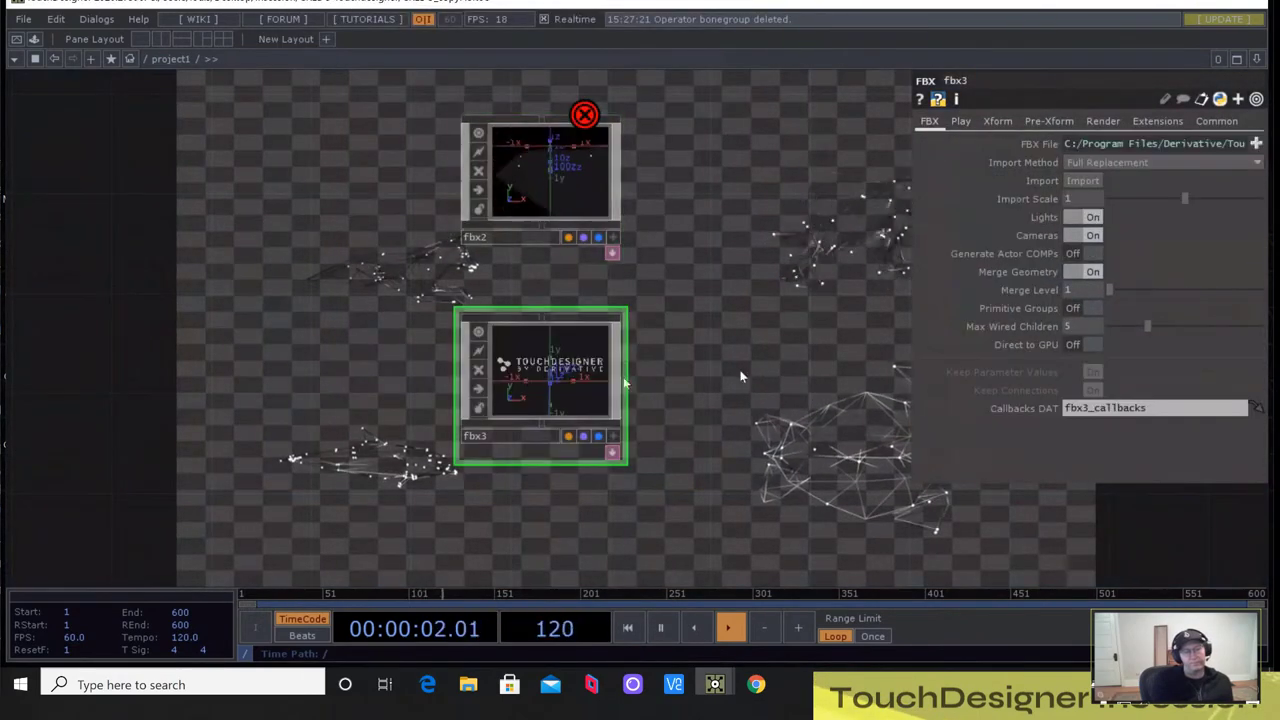
Load the humanoid file from C:/Program Files/Derivative/TouchDesigner/Samples/FBX into fbx3 and import it
click(1257, 145)
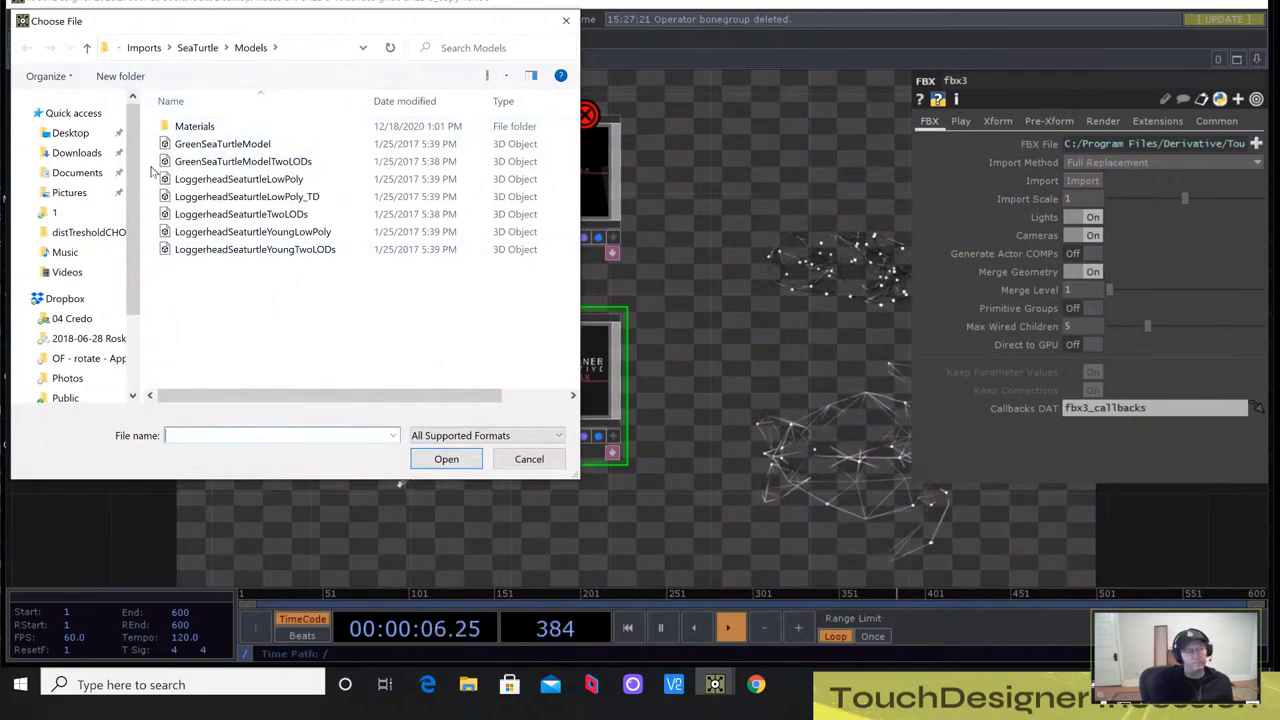
scroll(80, 300, down, 2)
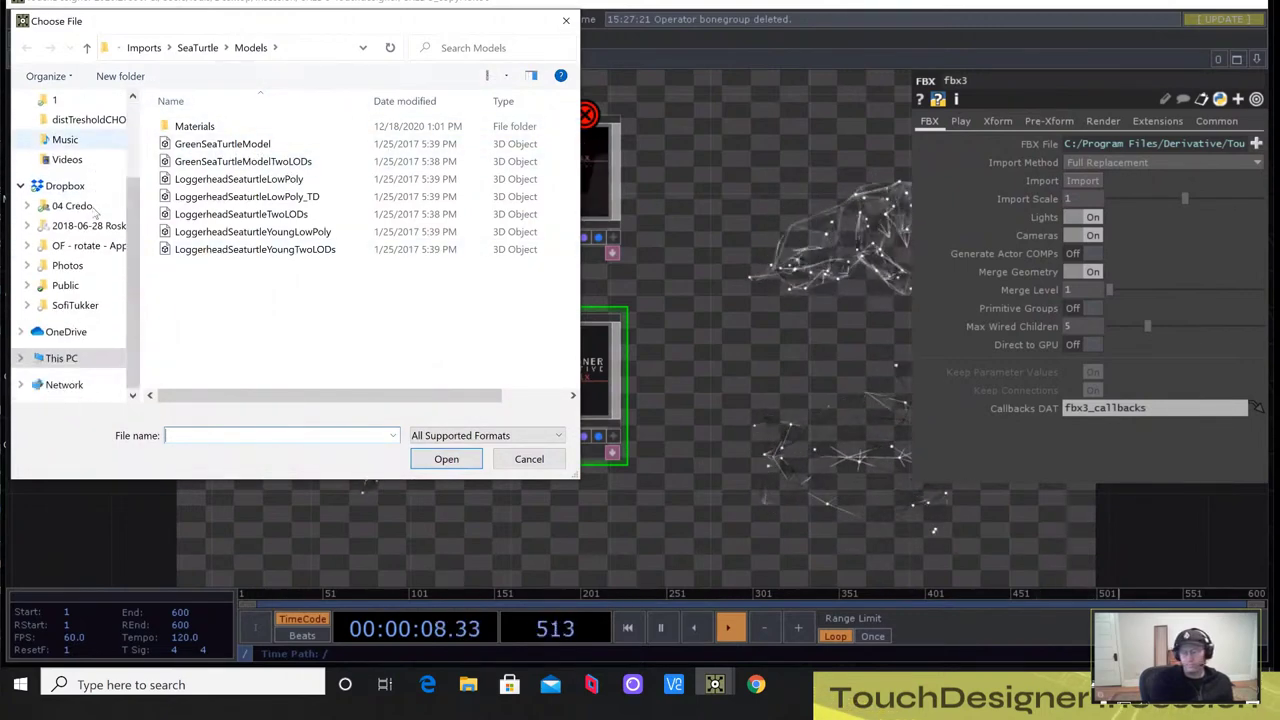
click(70, 356)
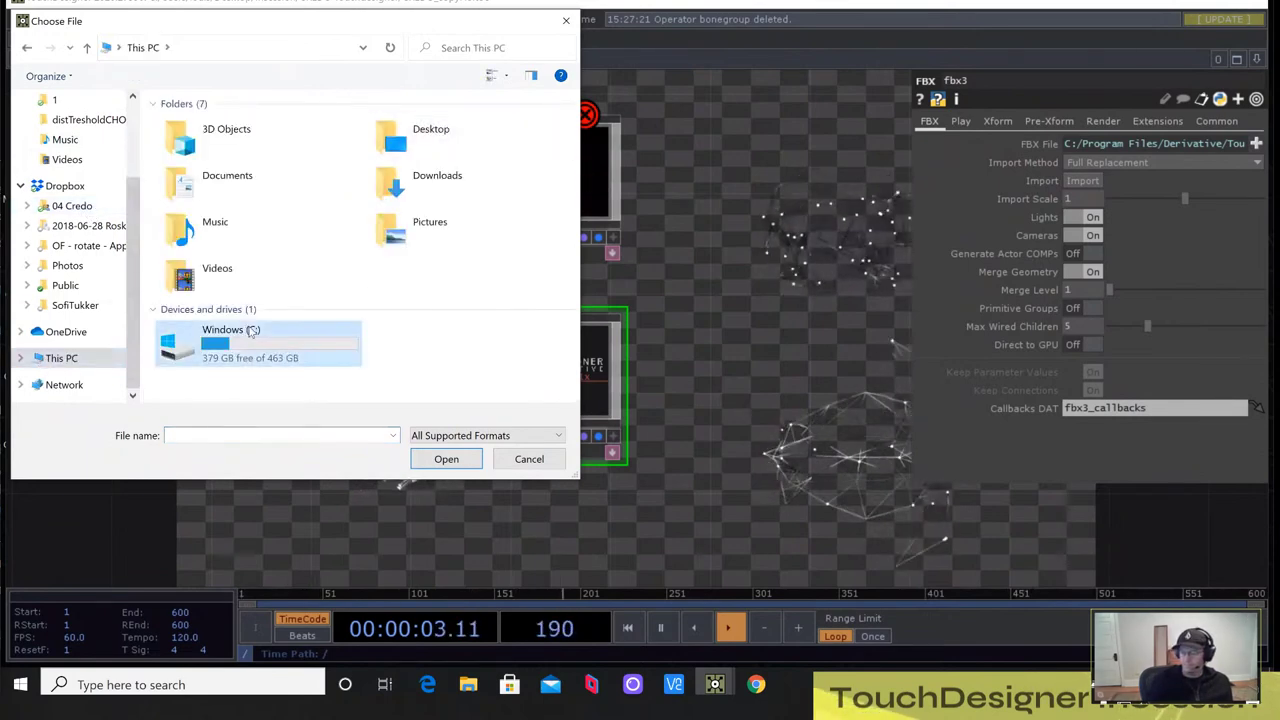
double_click(253, 331)
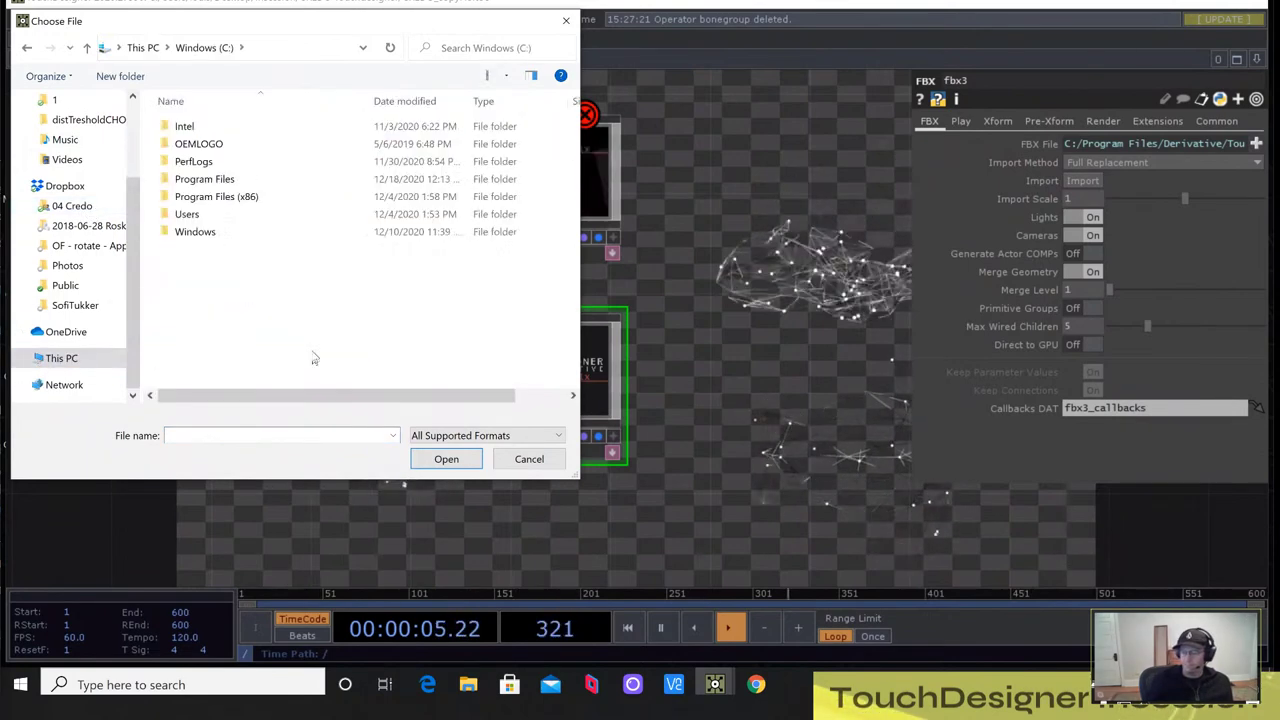
double_click(205, 179)
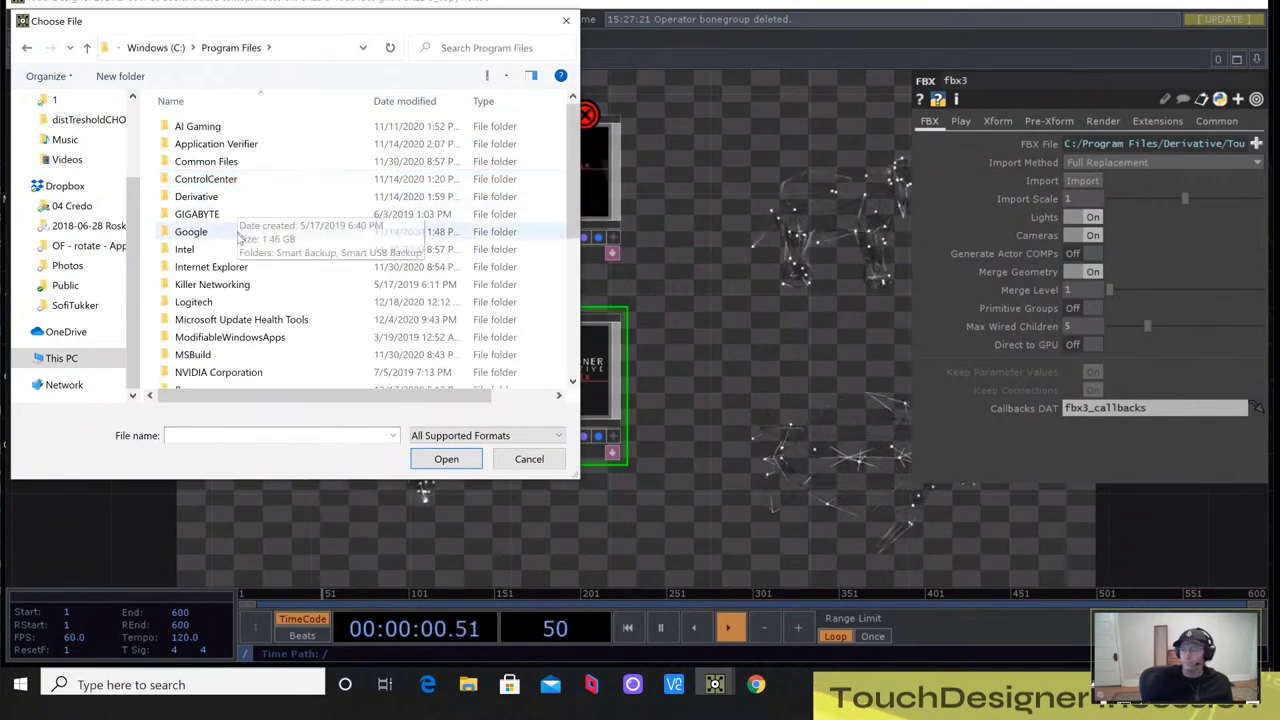
double_click(196, 196)
double_click(206, 126)
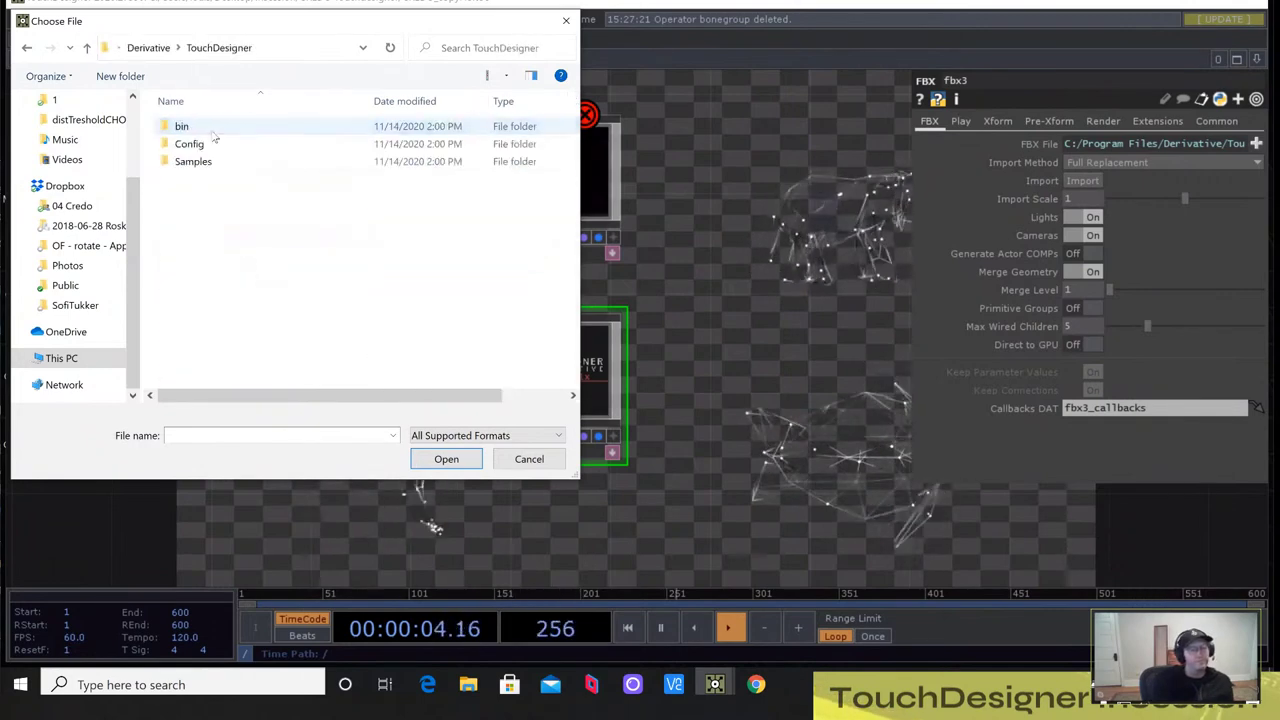
double_click(195, 161)
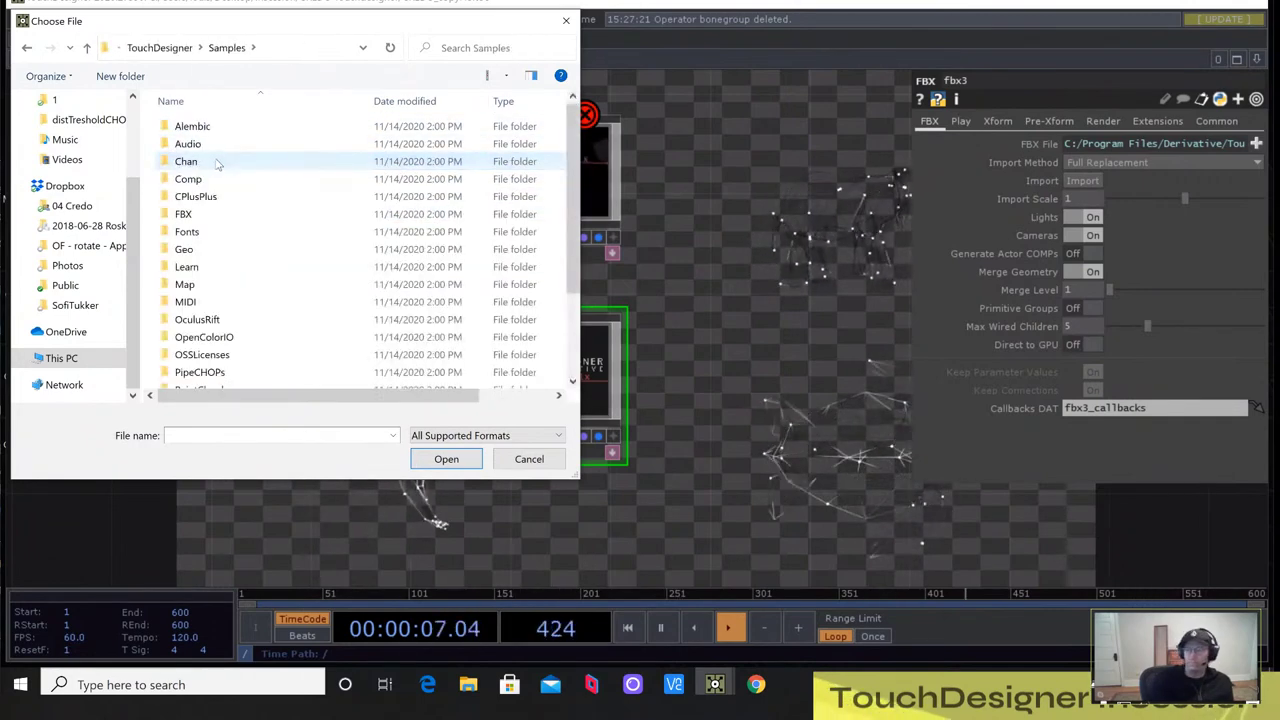
double_click(213, 218)
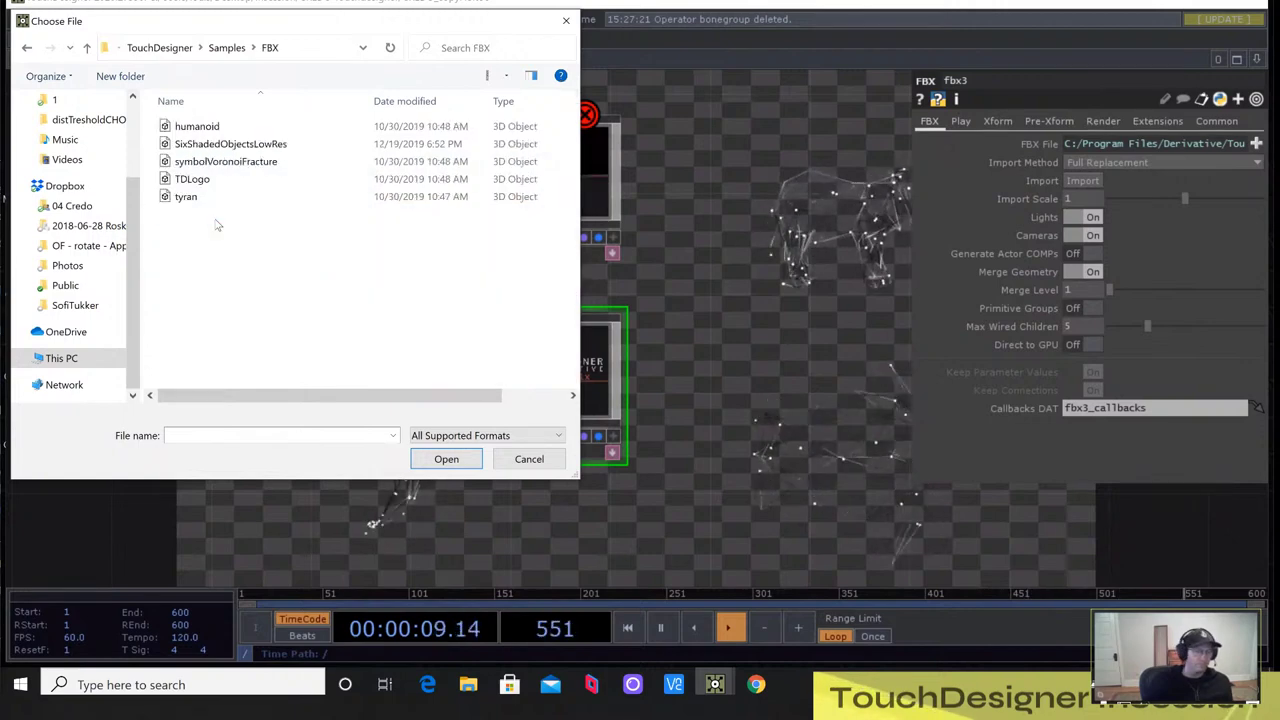
double_click(213, 128)
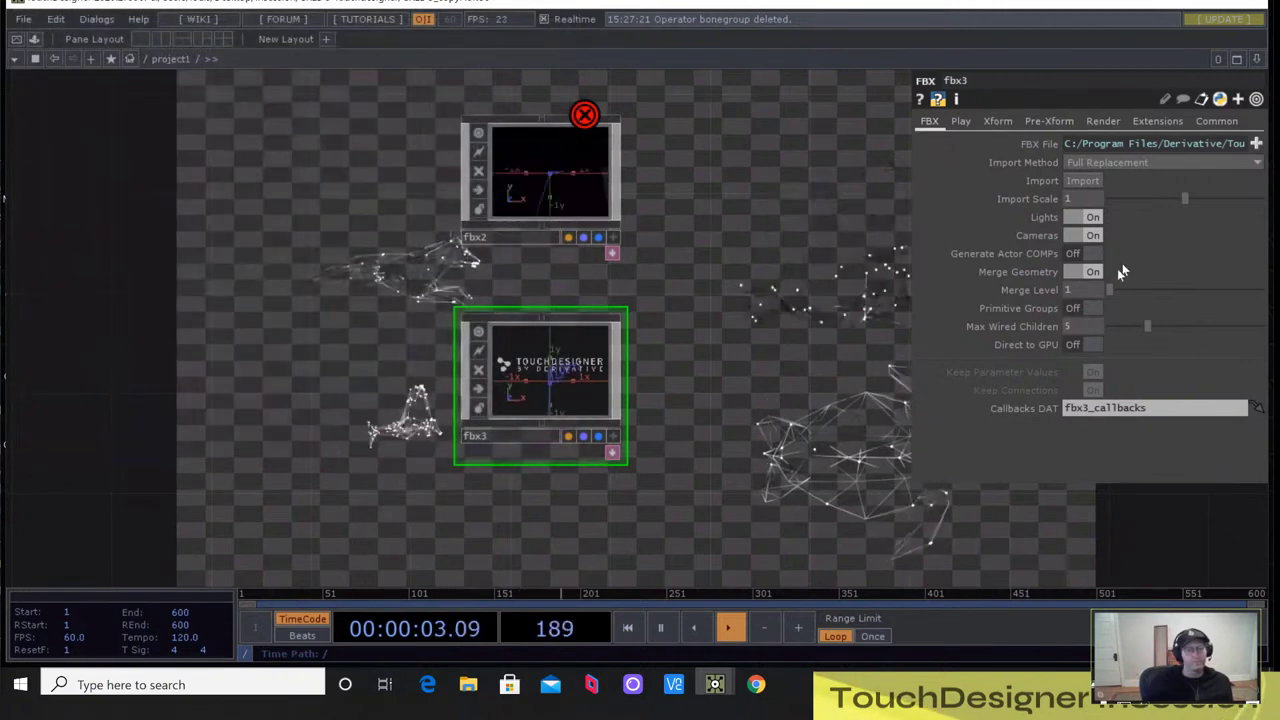
click(1094, 181)
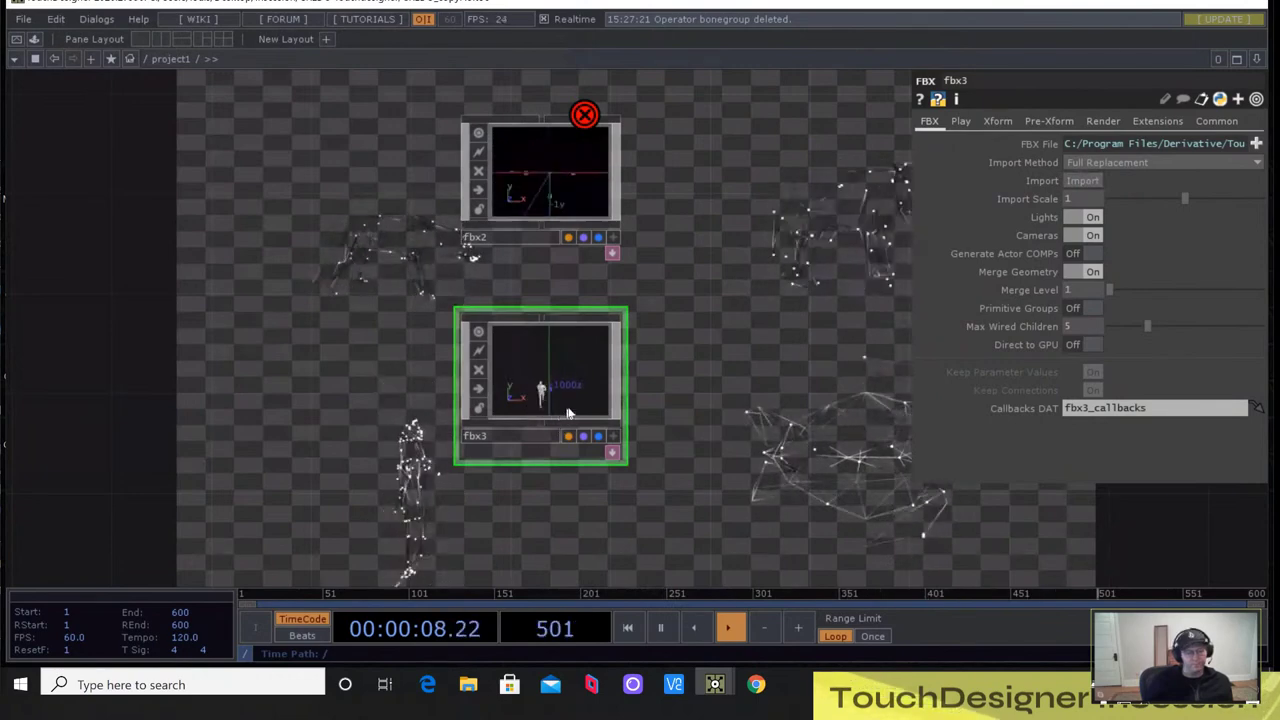
Enter the fbx3 network and examine its Humanoid component and neighbouring nodes
scroll(573, 405, down, 2)
scroll(573, 405, up, 2)
drag(591, 471, 487, 352)
scroll(487, 350, up, 3)
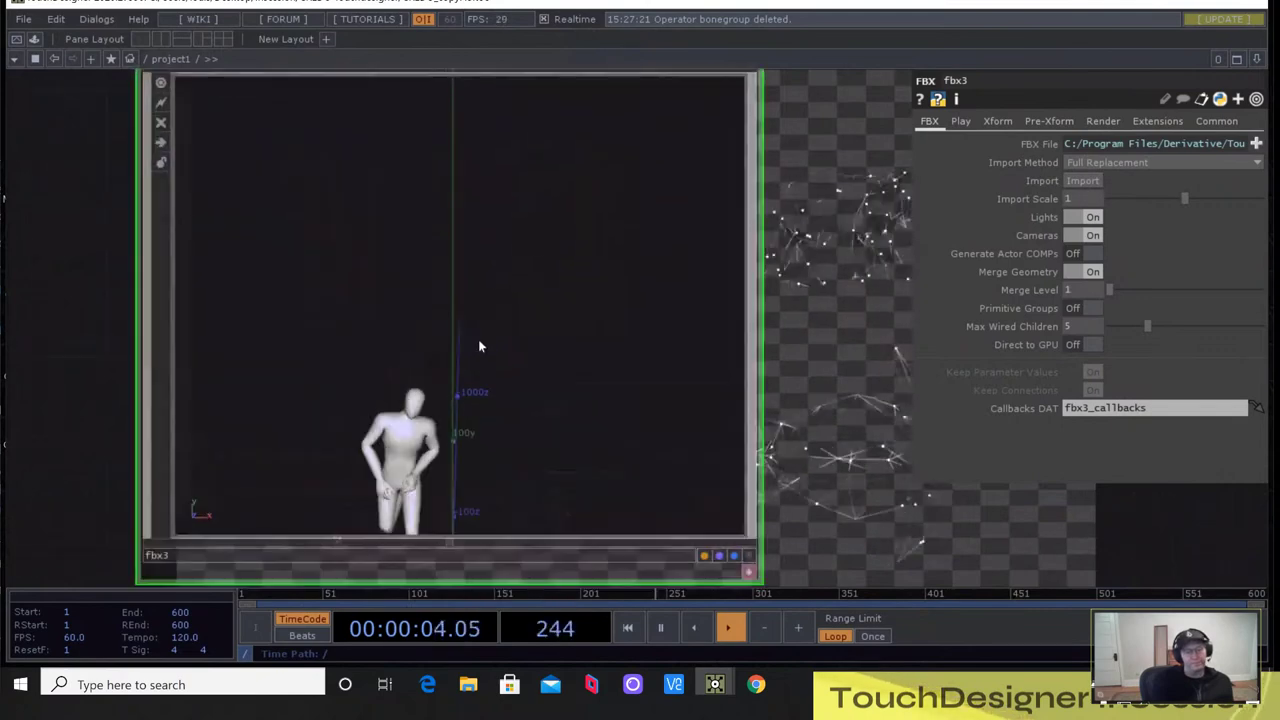
scroll(476, 337, up, 1)
key(p)
drag(514, 377, 464, 393)
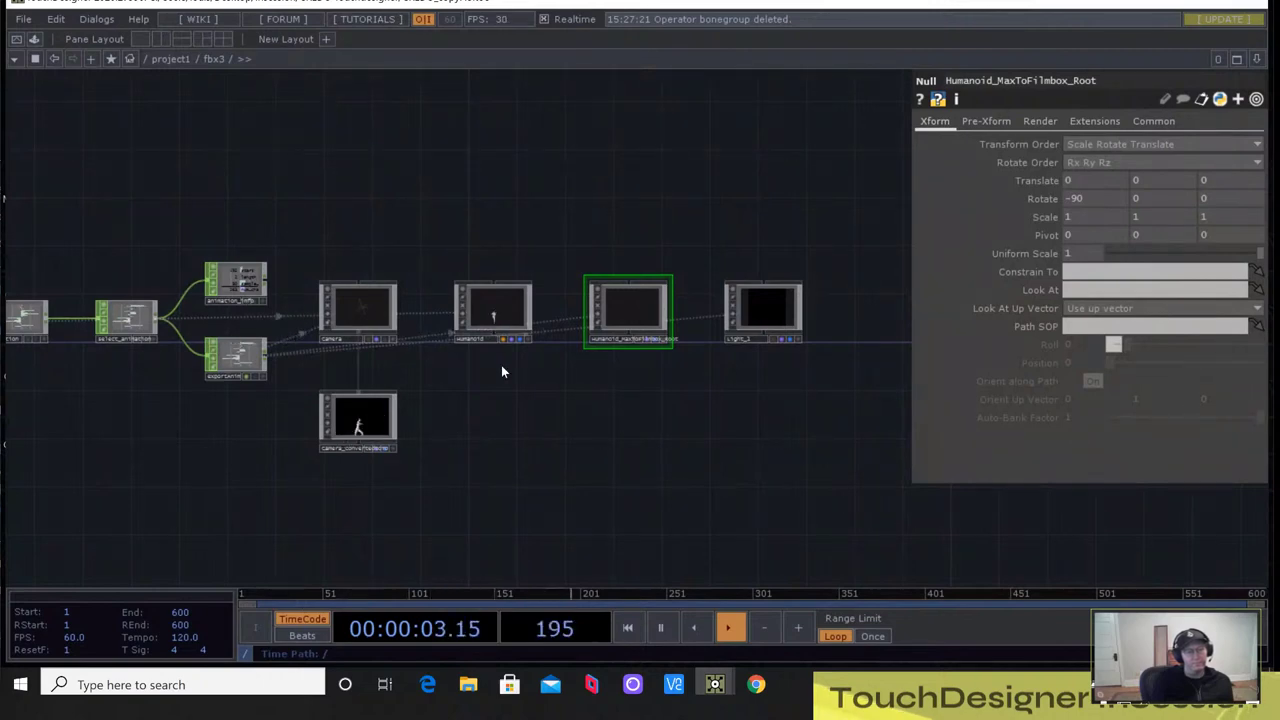
scroll(509, 358, up, 5)
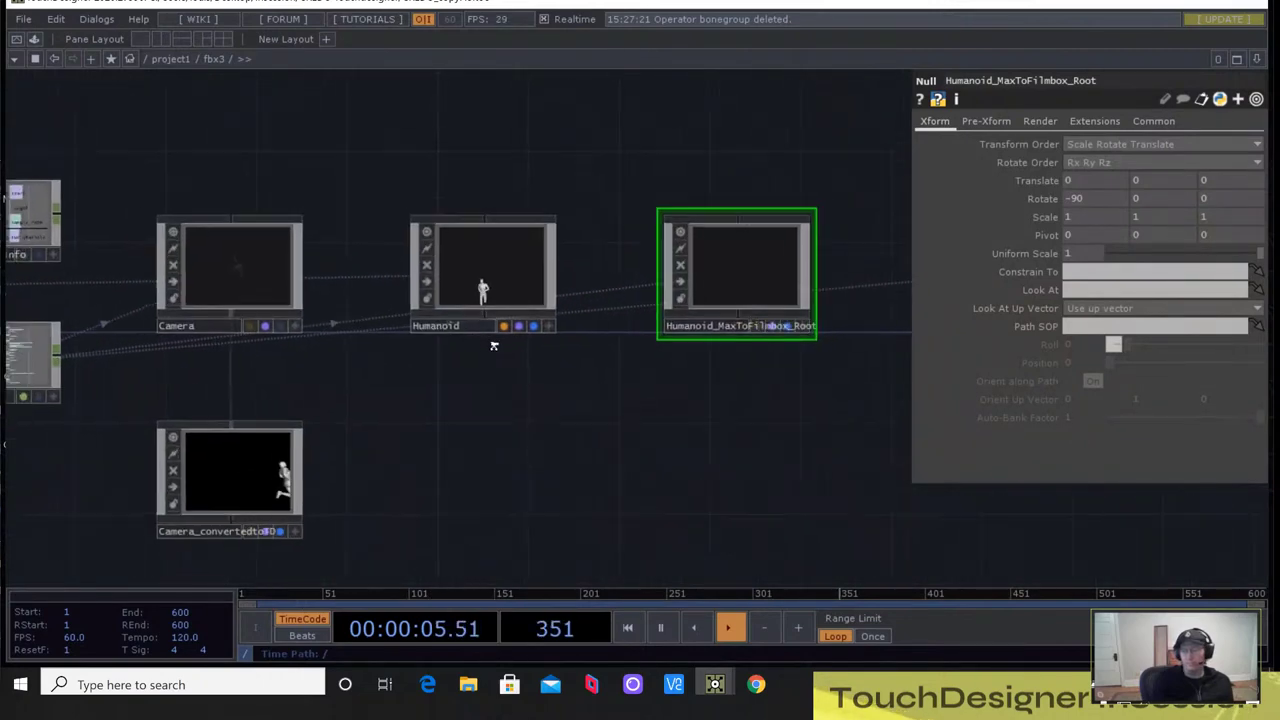
drag(511, 367, 517, 412)
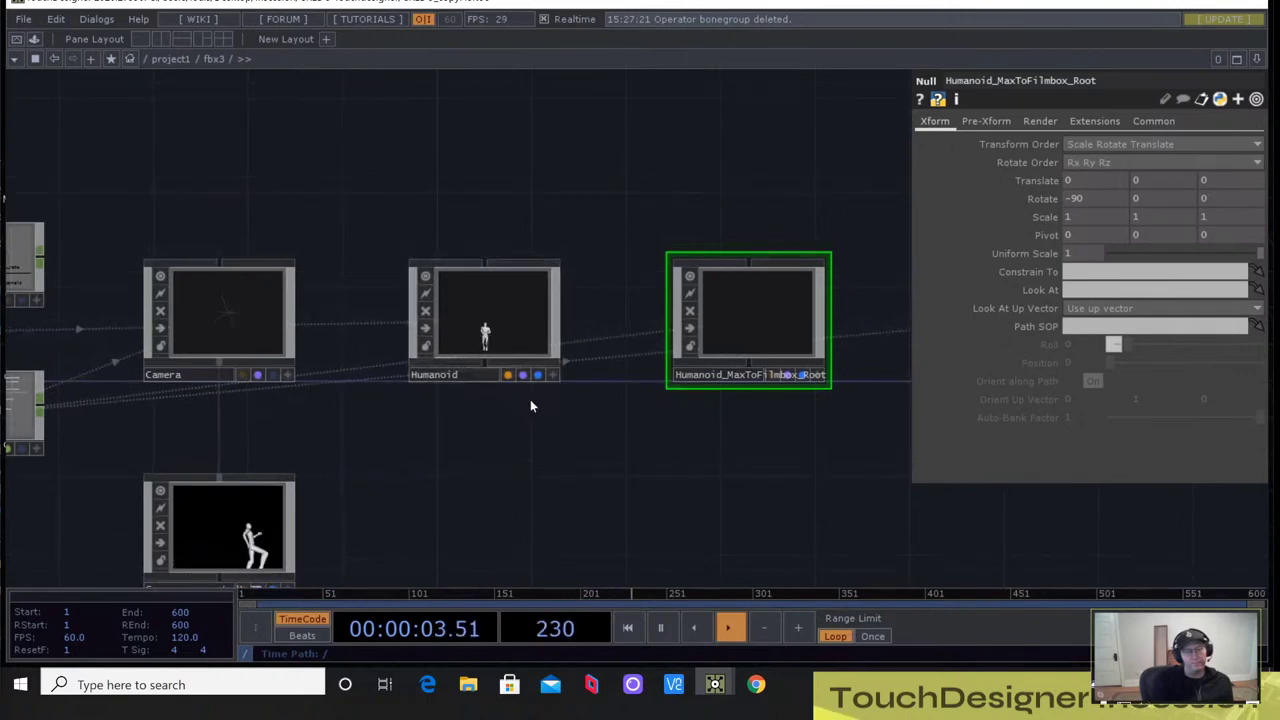
Insert a Math CHOP between select_animation and exportAnim, arranging the nodes so math1 sits before exportAnim
drag(754, 330, 731, 318)
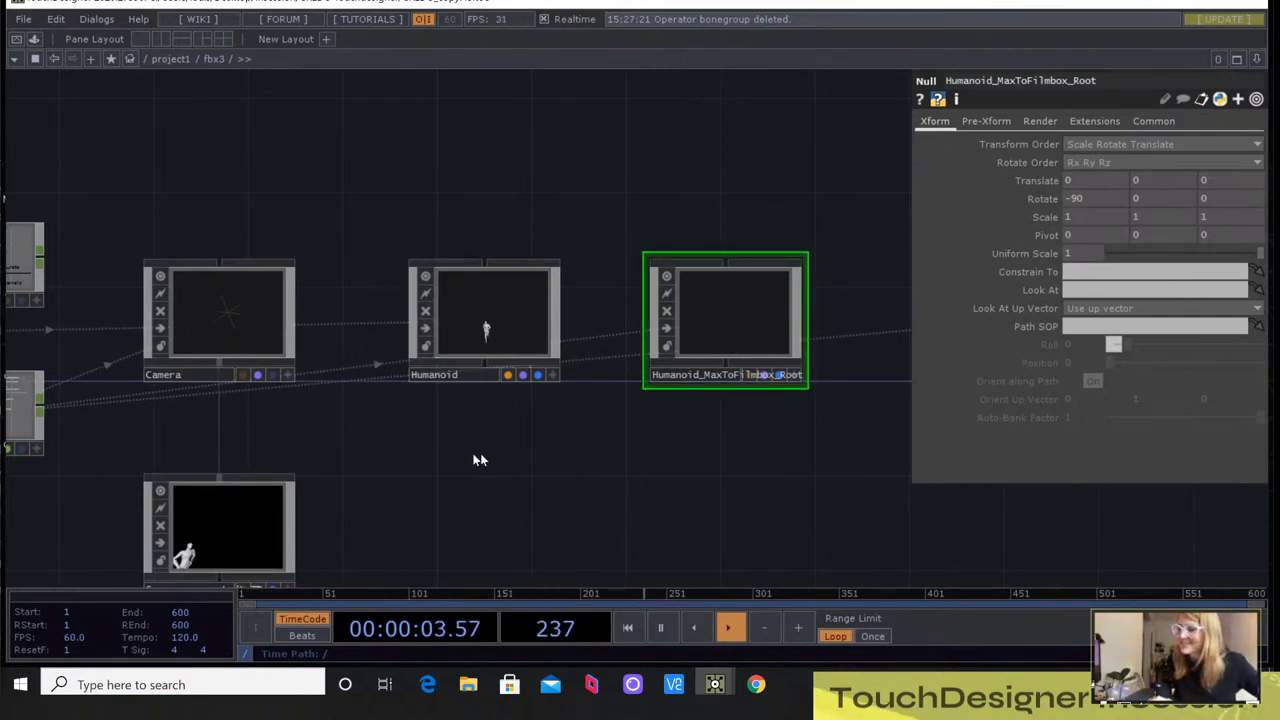
drag(340, 443, 496, 364)
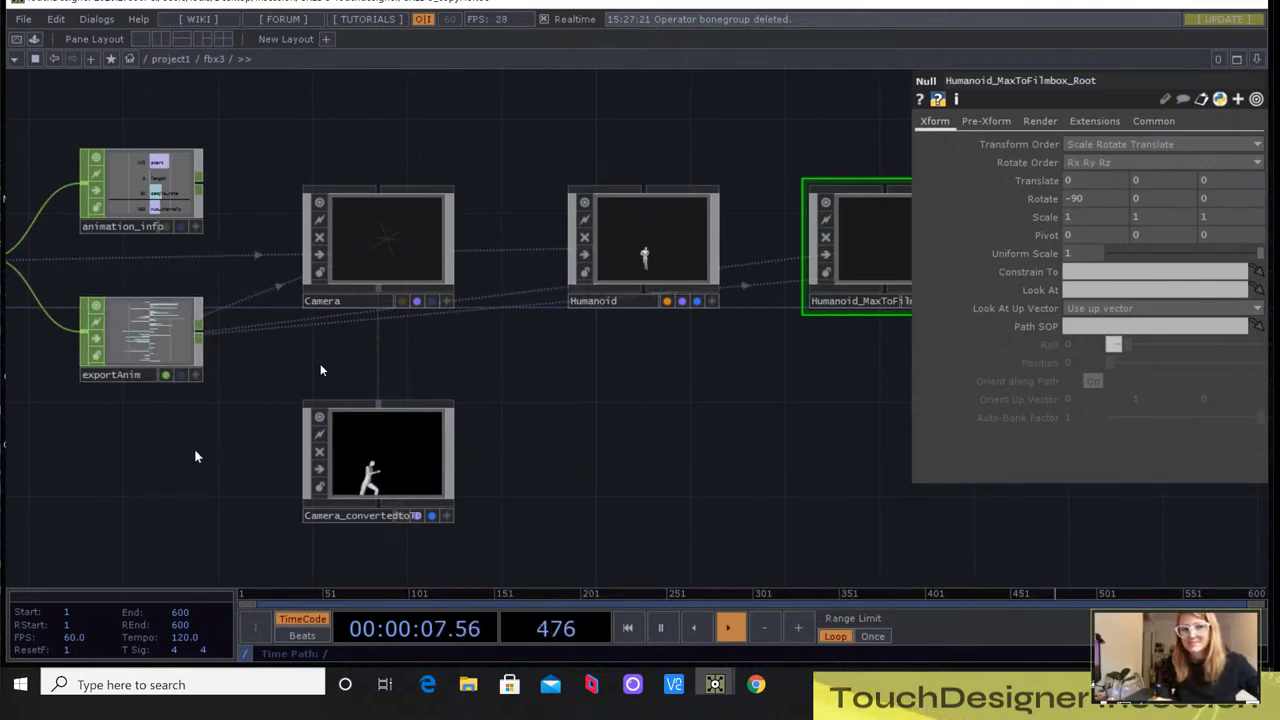
drag(167, 427, 303, 447)
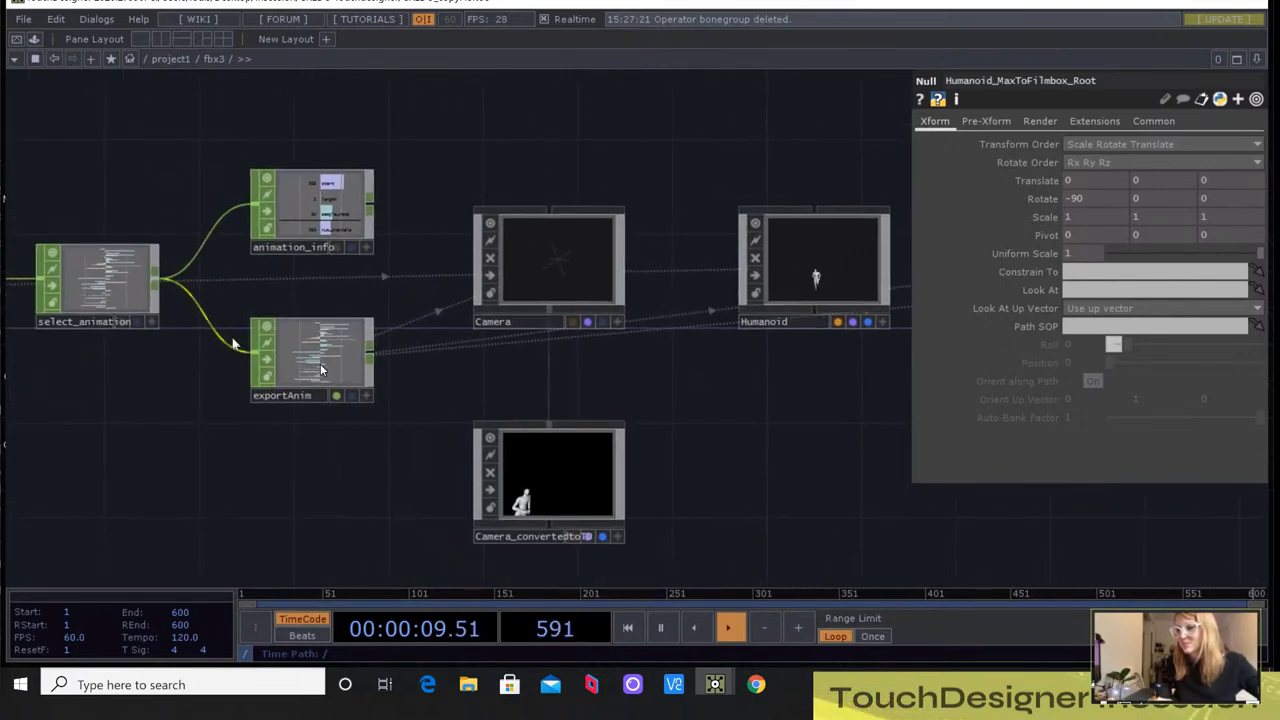
right_click(224, 348)
click(320, 370)
key(Tab)
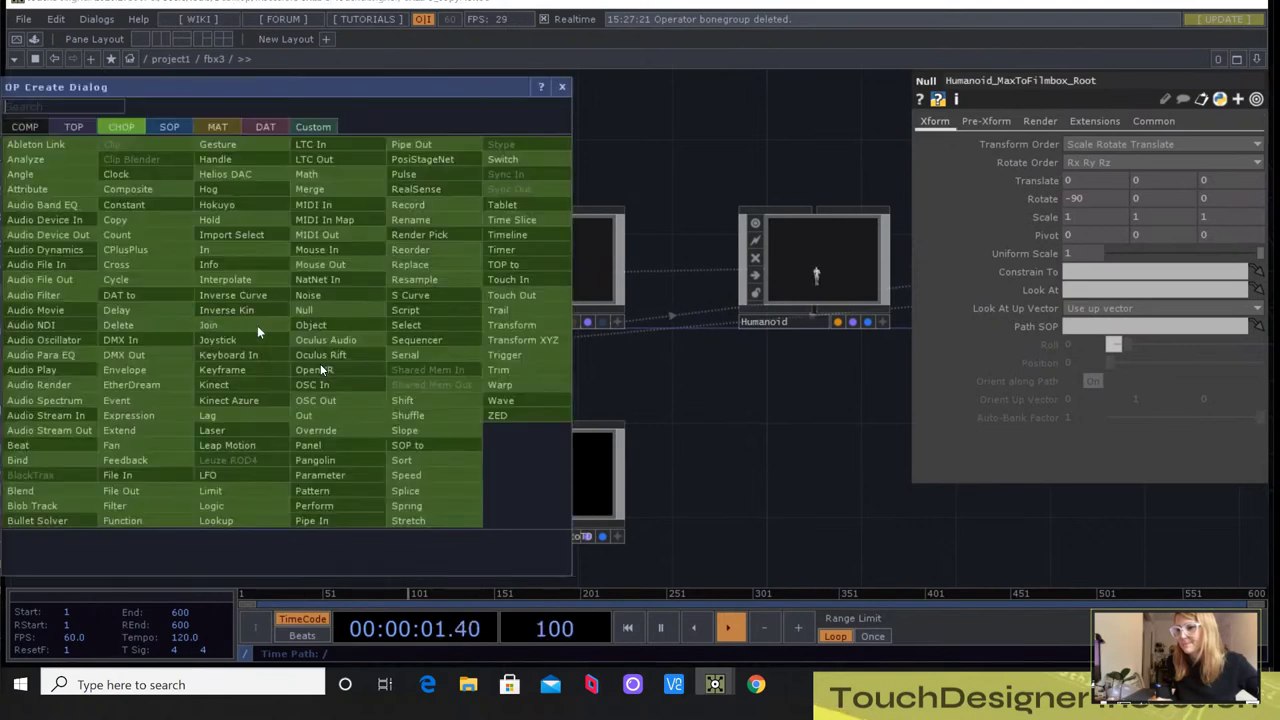
text(math)
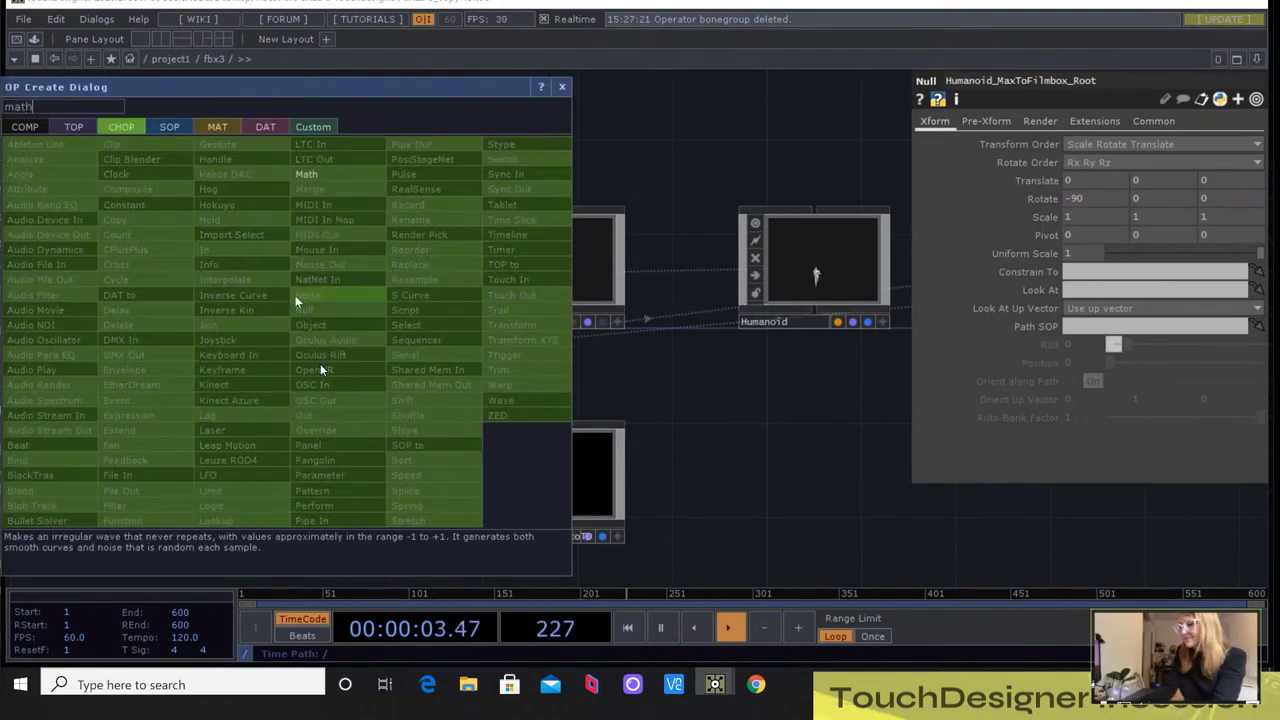
key(Return)
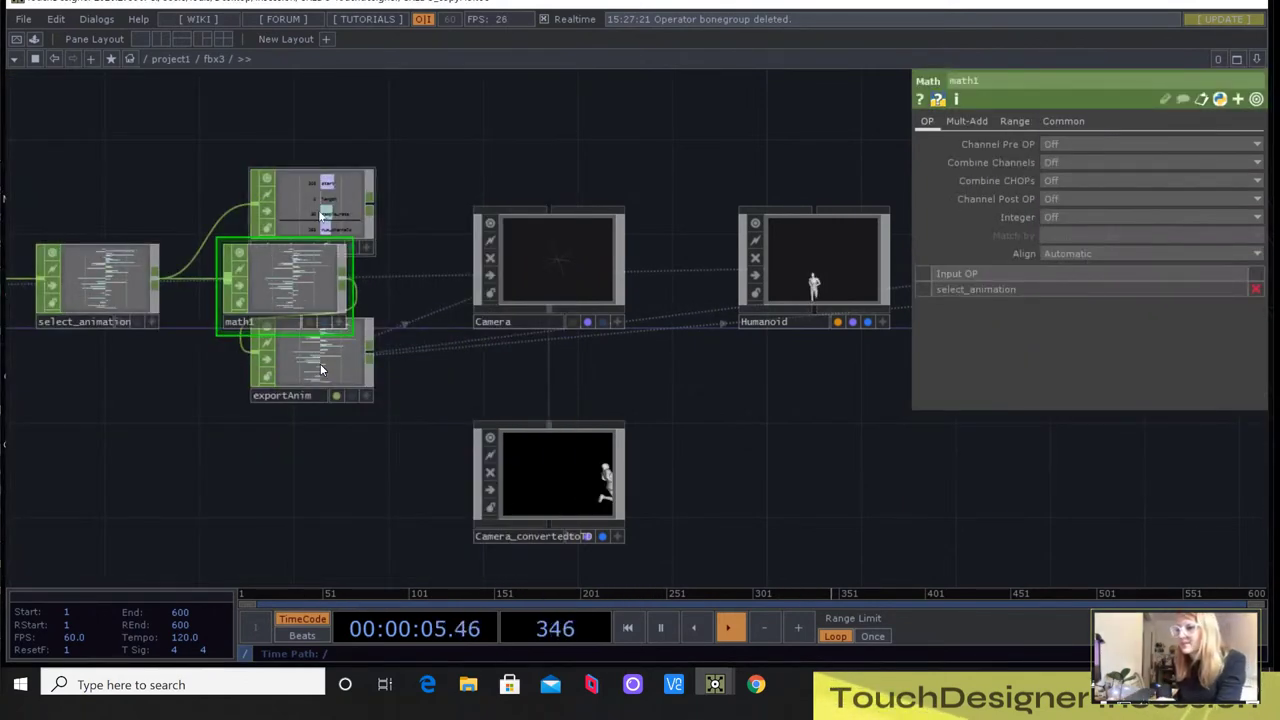
drag(320, 363, 388, 385)
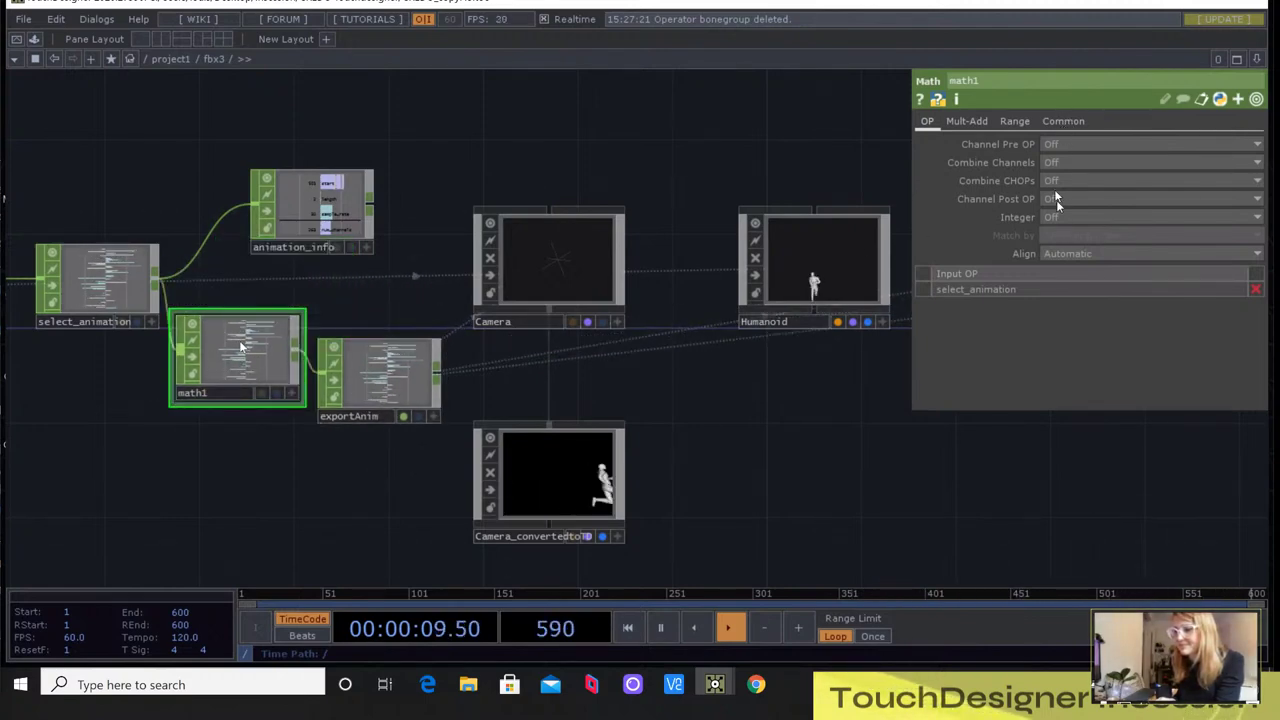
Limit math1's scope to the hips' vertical translation channel with the pattern *Hips:ty
click(1064, 119)
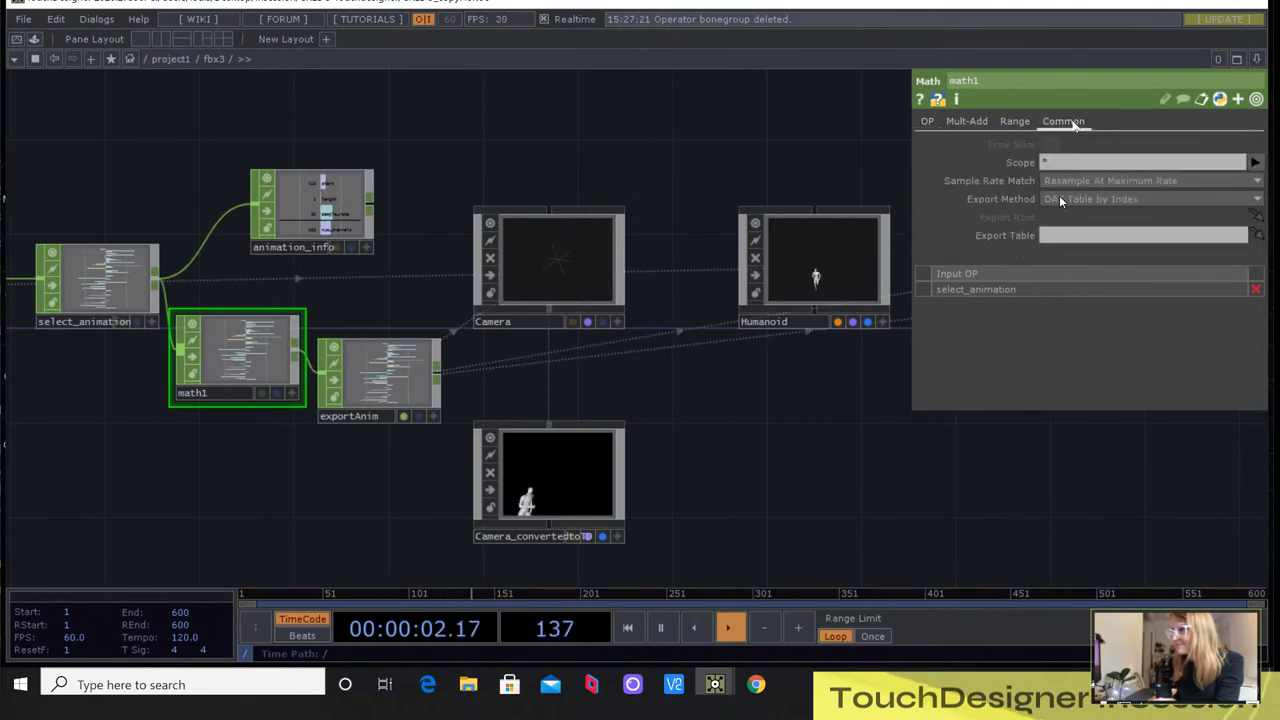
click(1256, 162)
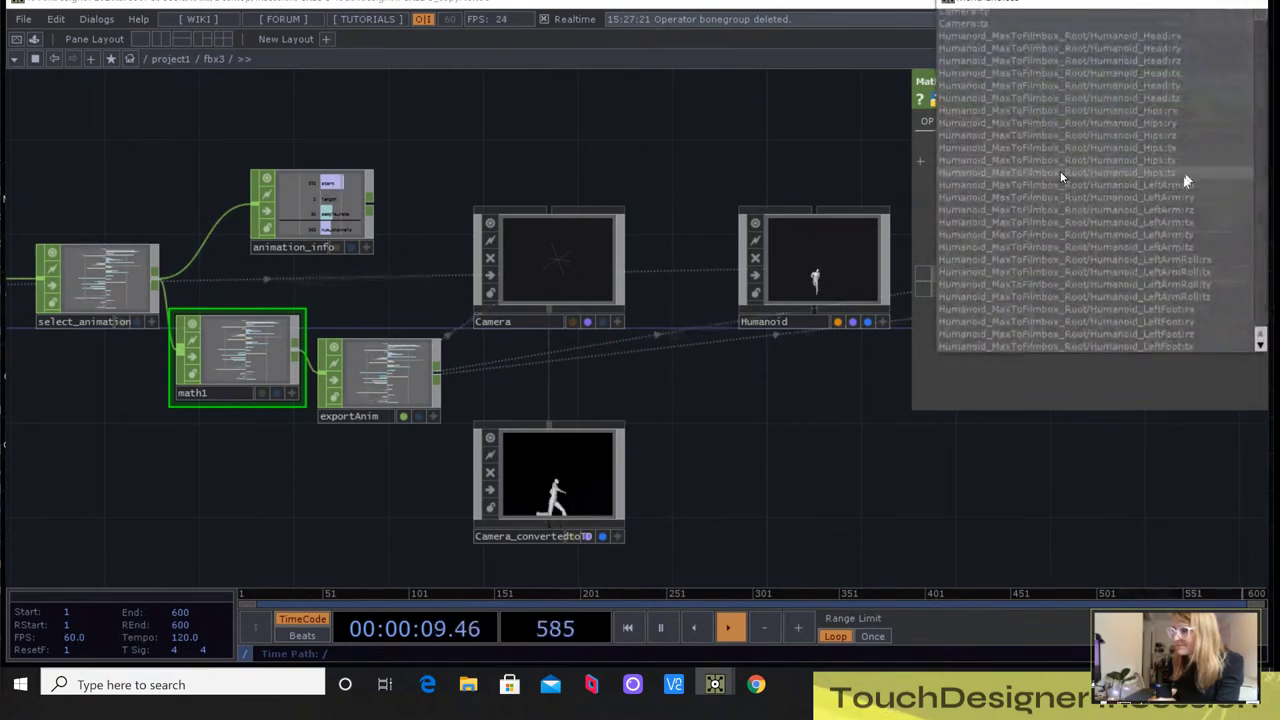
click(1118, 163)
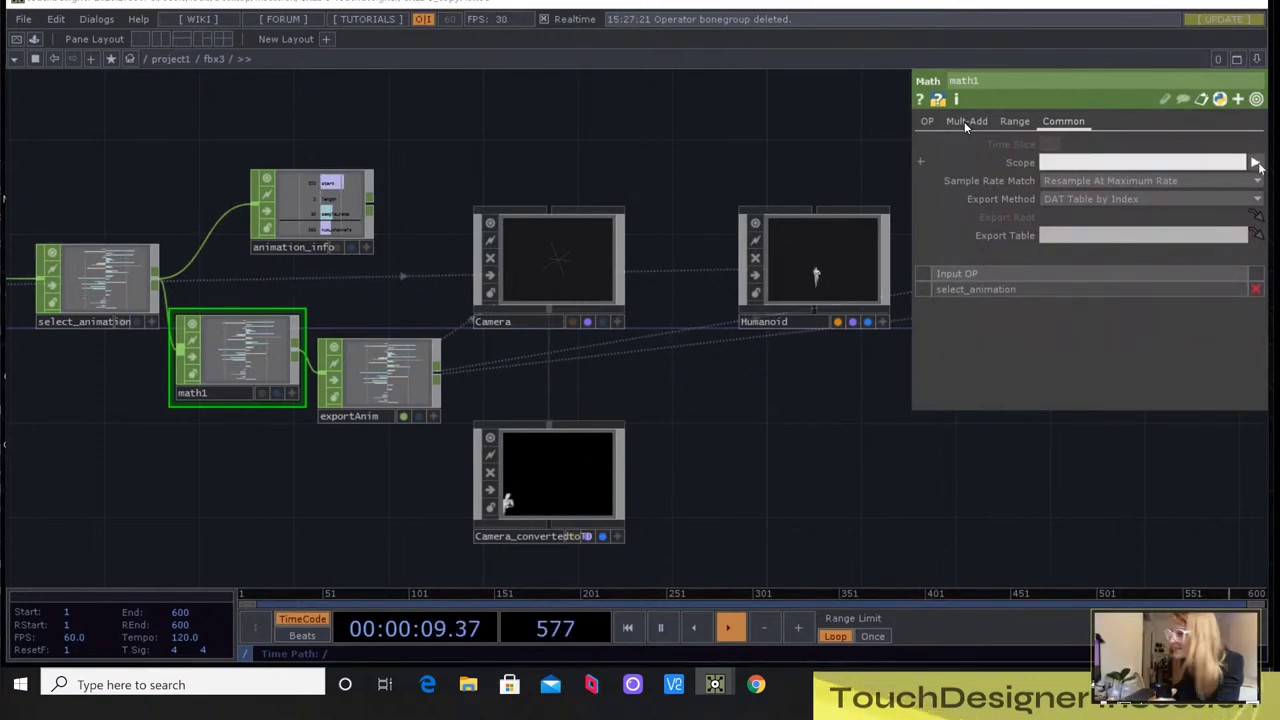
click(1256, 163)
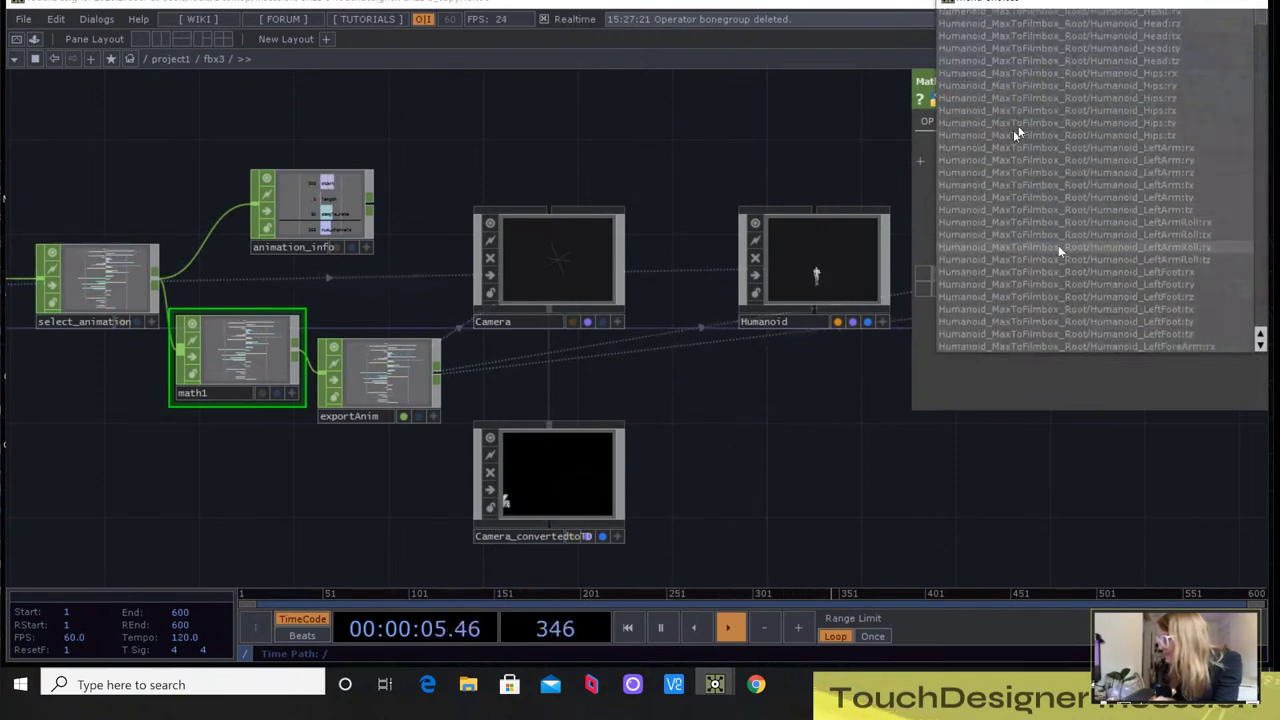
scroll(1108, 143, down, 1)
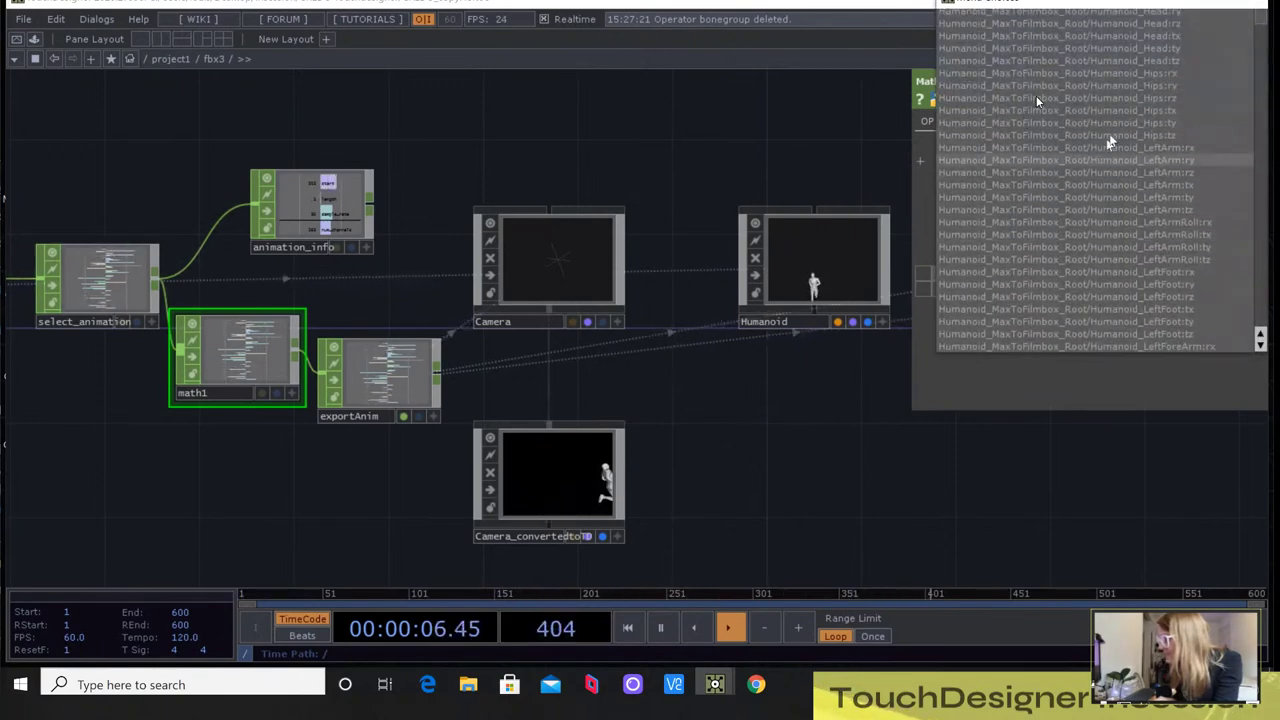
click(1162, 127)
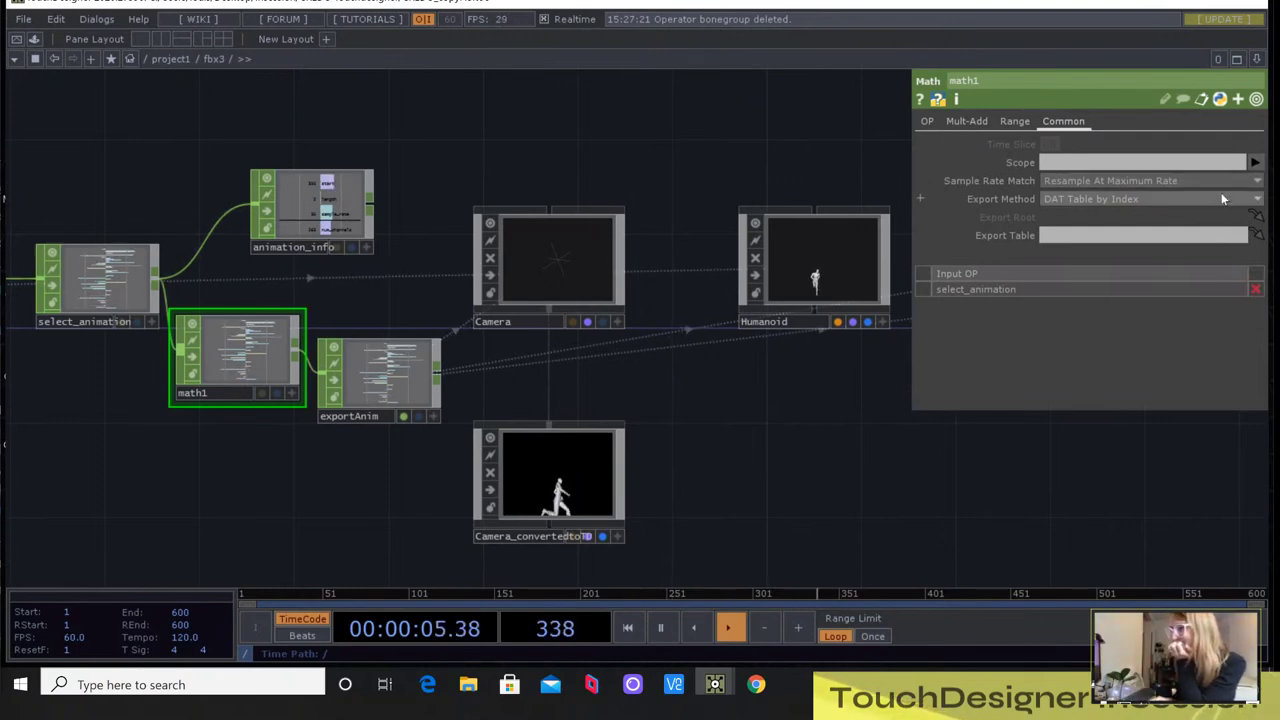
click(1225, 163)
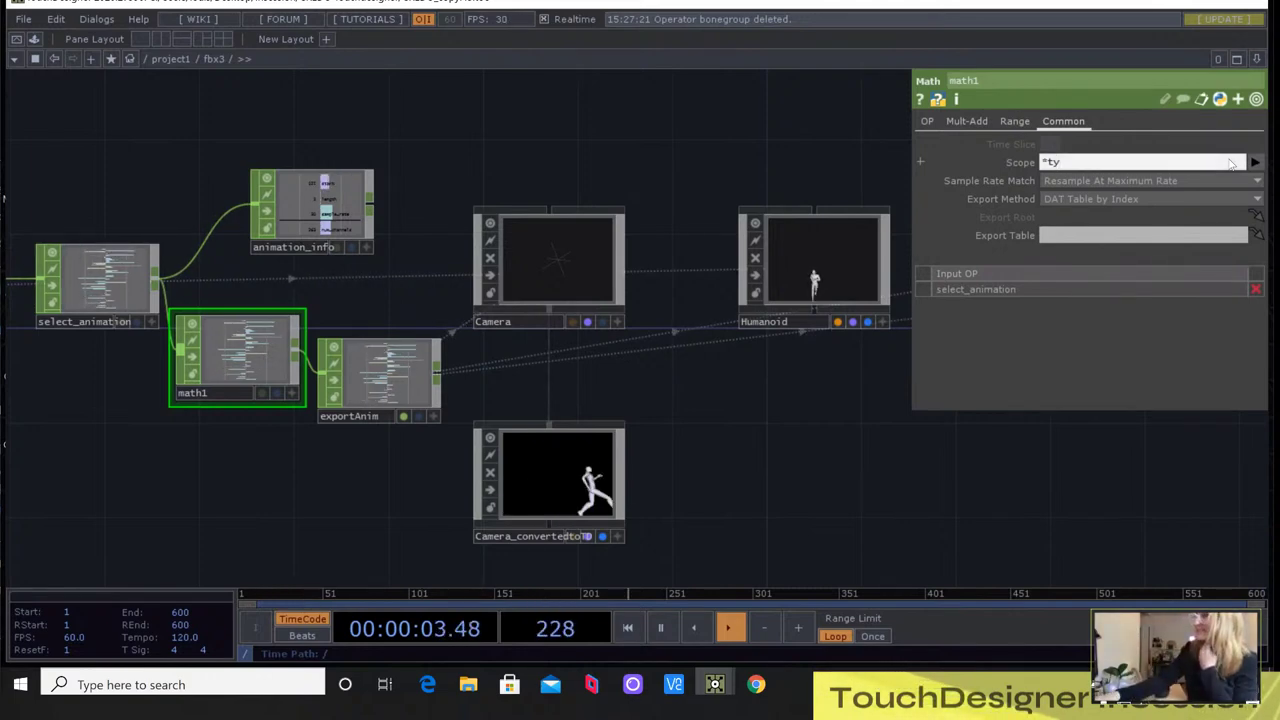
click(1231, 164)
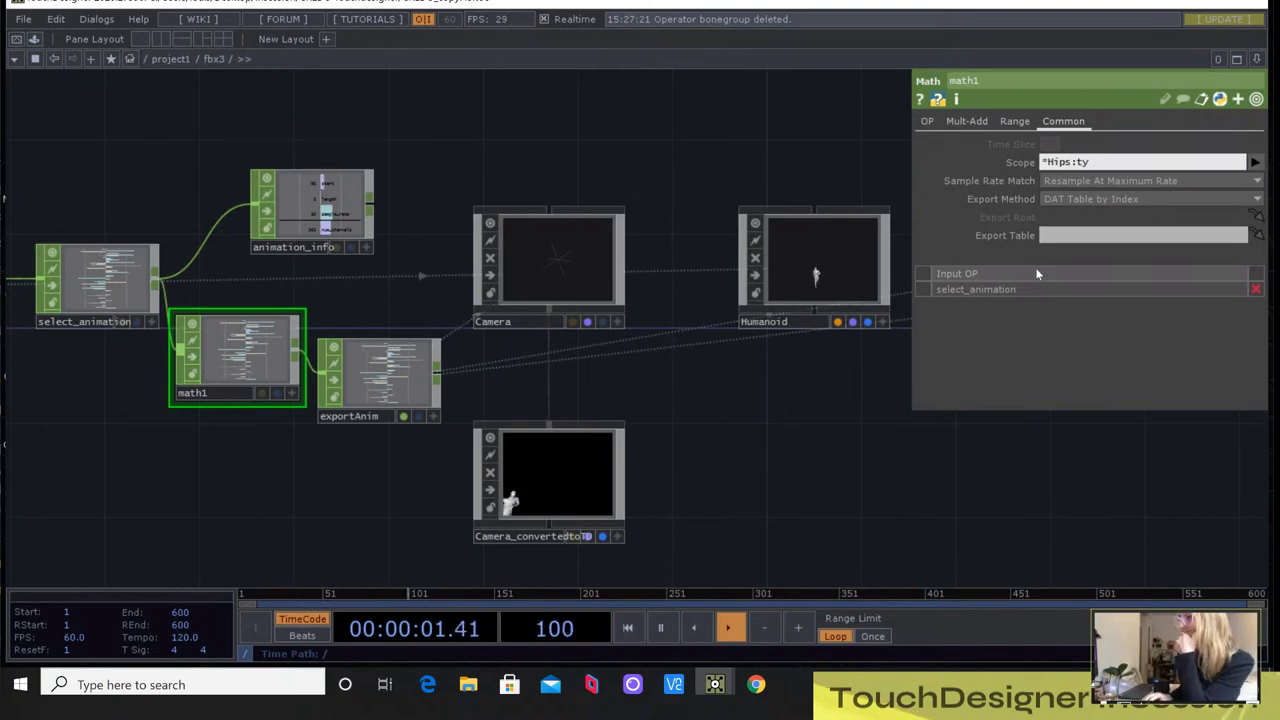
Set math1's Multiply value to 0 and save the project
click(968, 122)
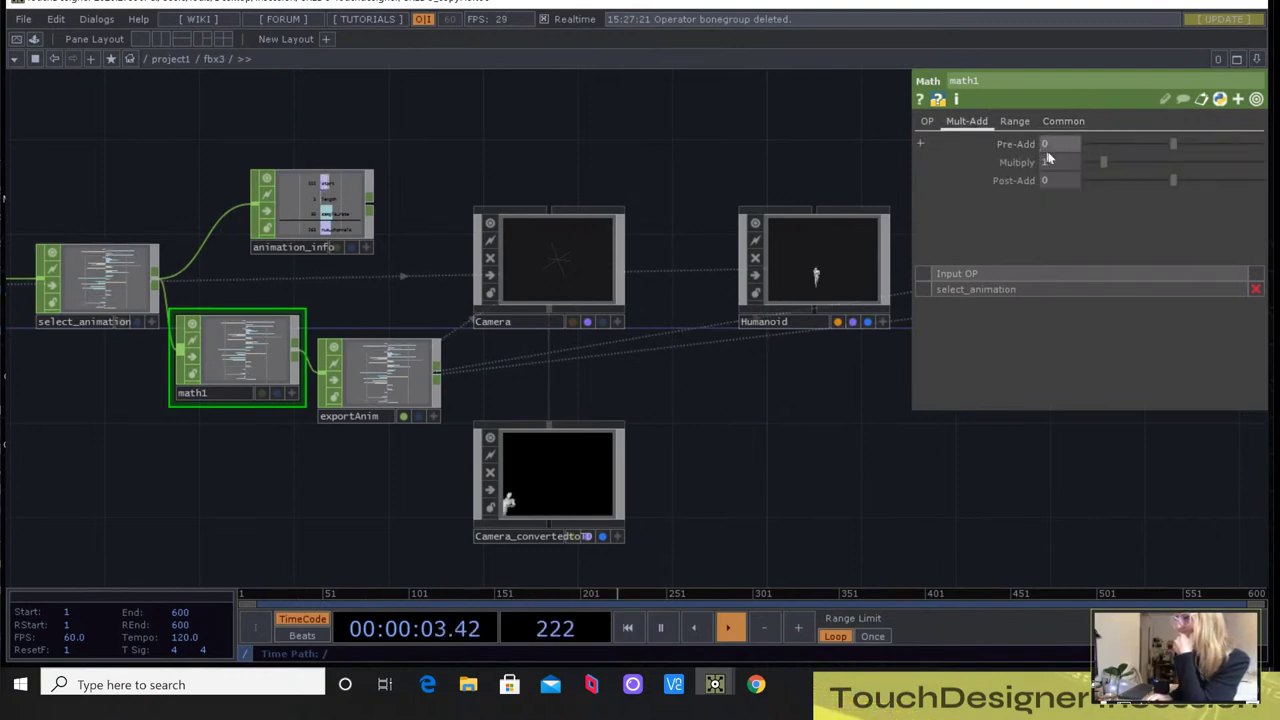
text(0)
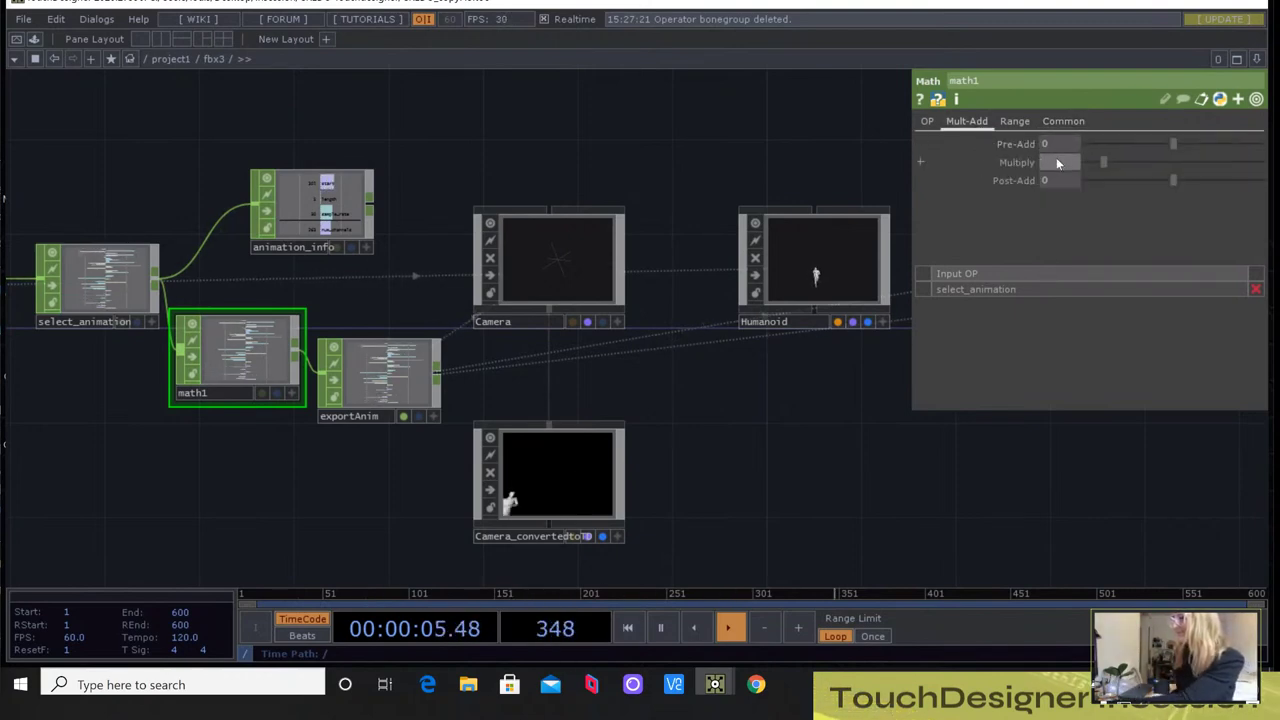
key(Return)
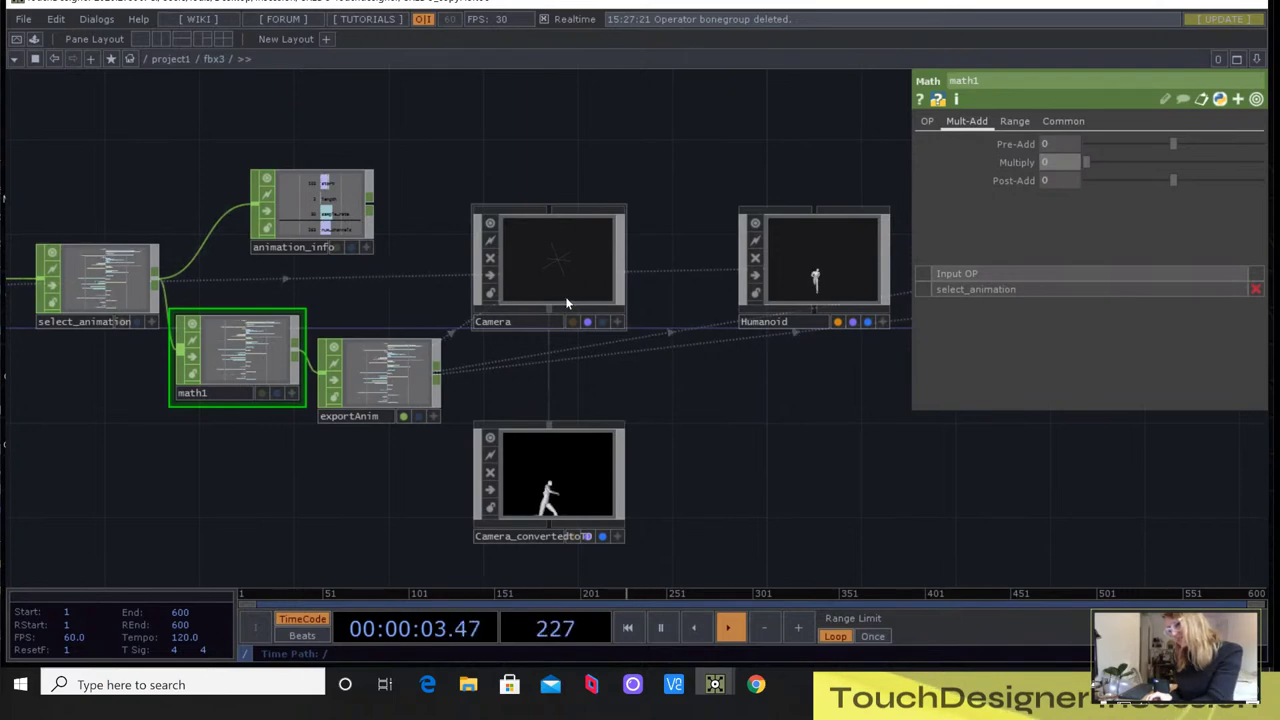
key(ctrl+s)
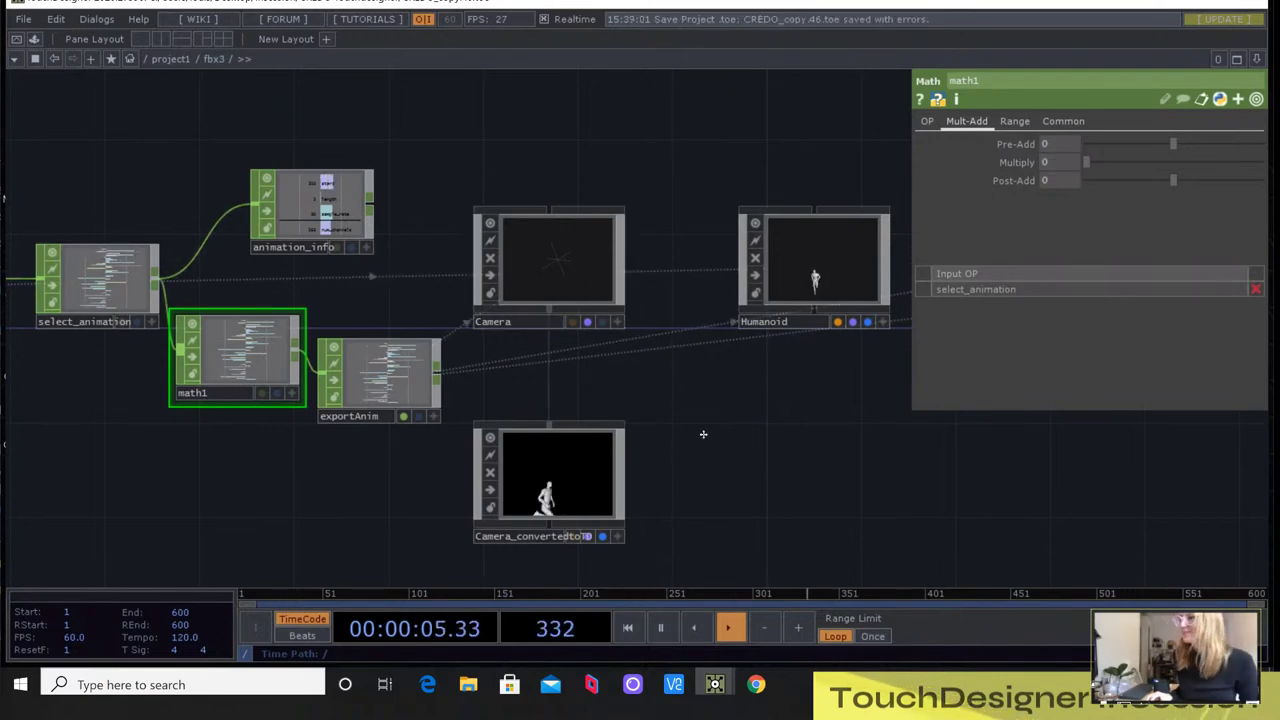
Return to the project1 network and turn off the background display of the output node fed by the geo_static_points components
scroll(697, 397, up, 2)
scroll(697, 399, down, 2)
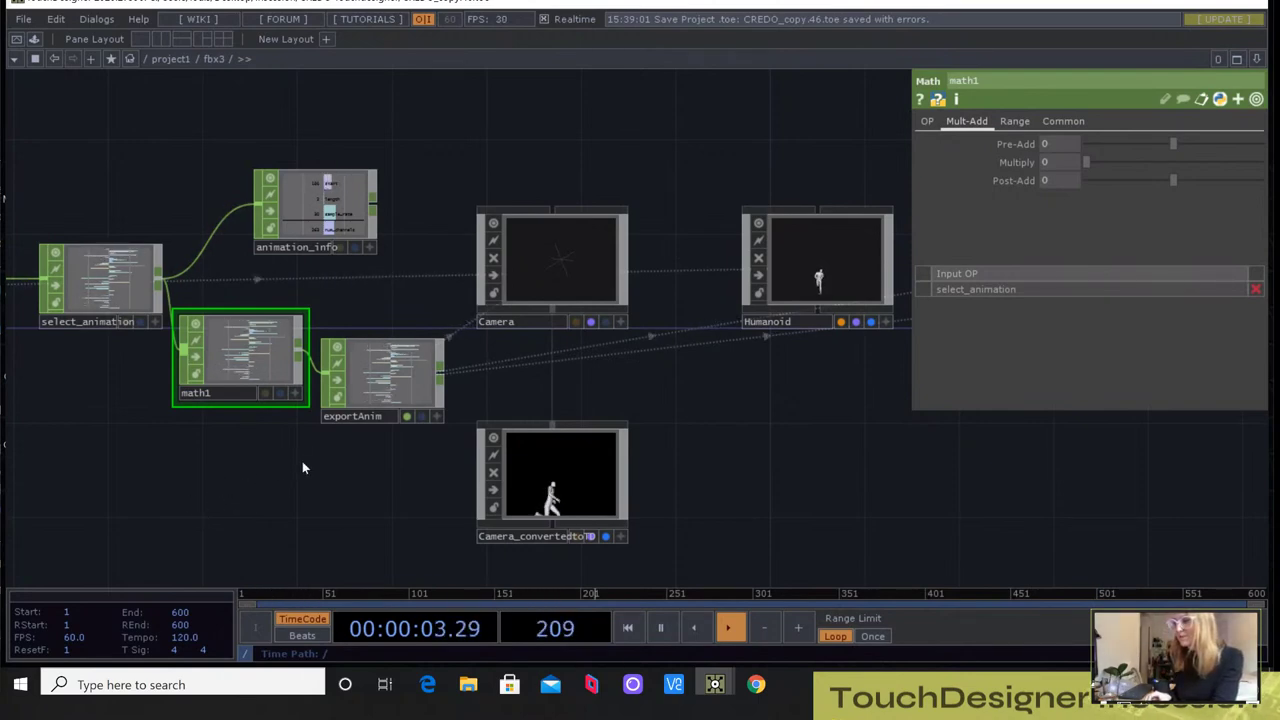
scroll(304, 462, down, 6)
scroll(537, 448, down, 5)
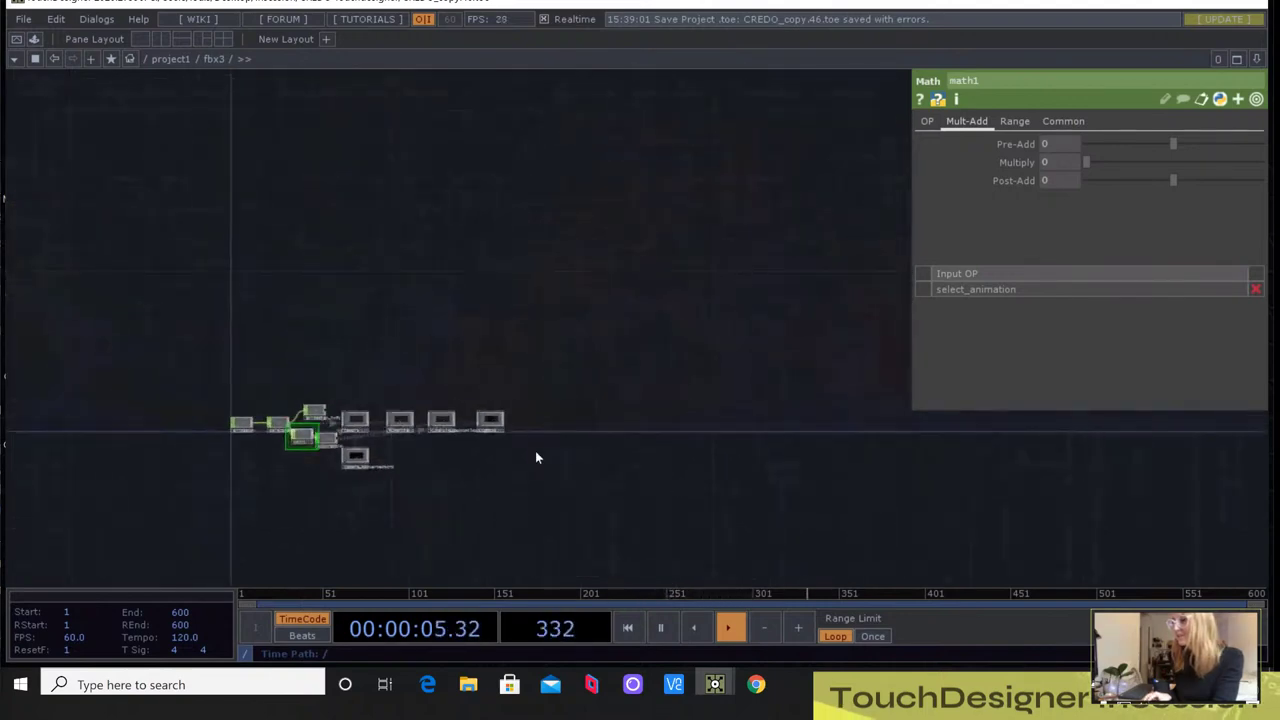
scroll(617, 411, down, 6)
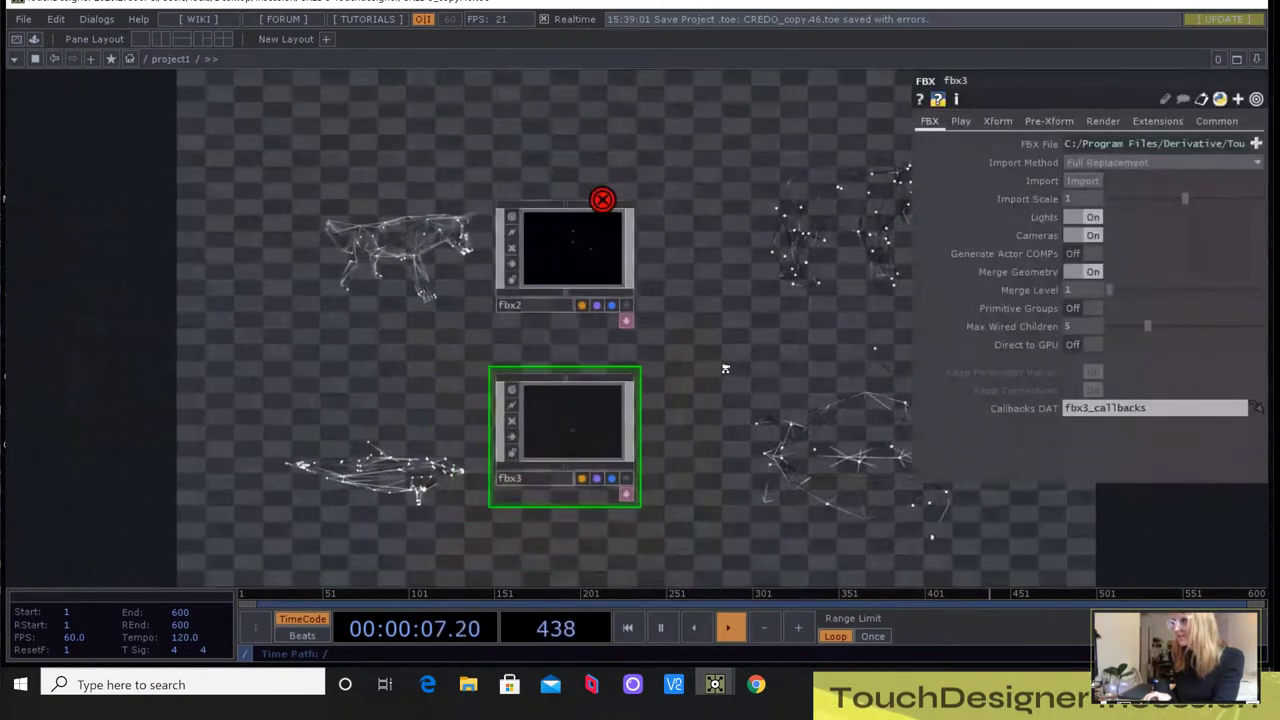
scroll(759, 268, down, 2)
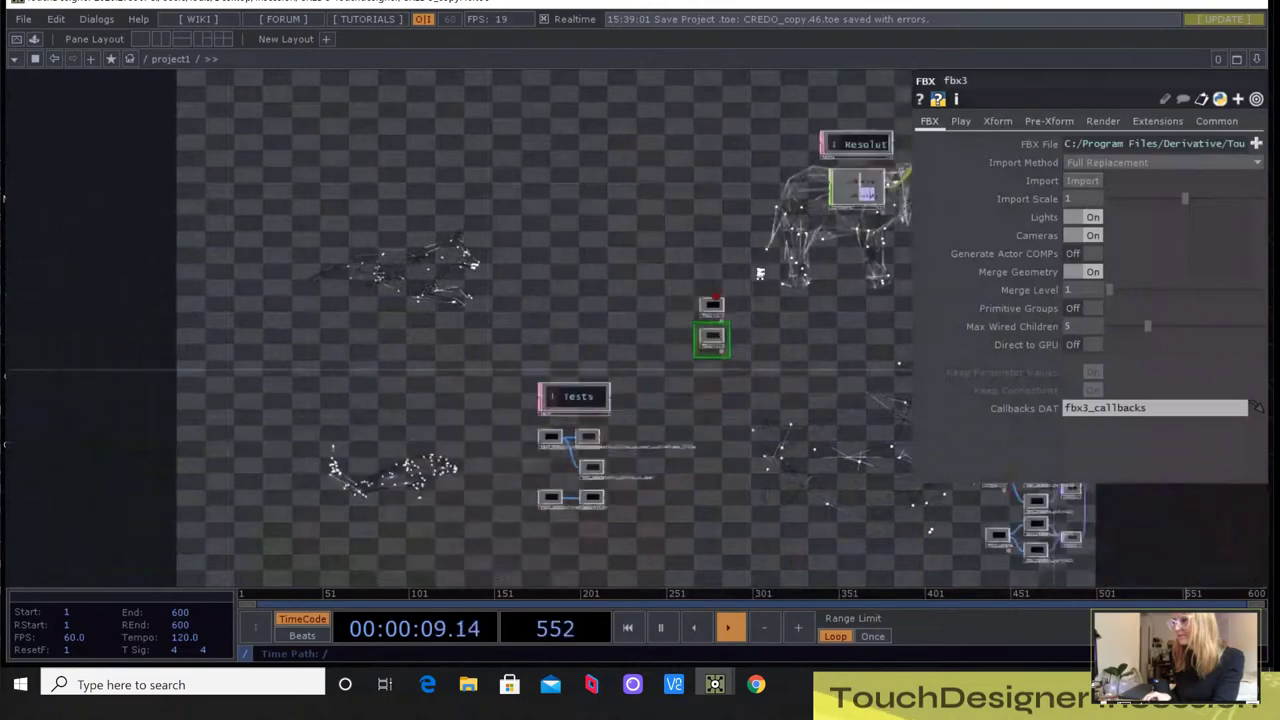
drag(788, 293, 322, 442)
scroll(573, 274, up, 4)
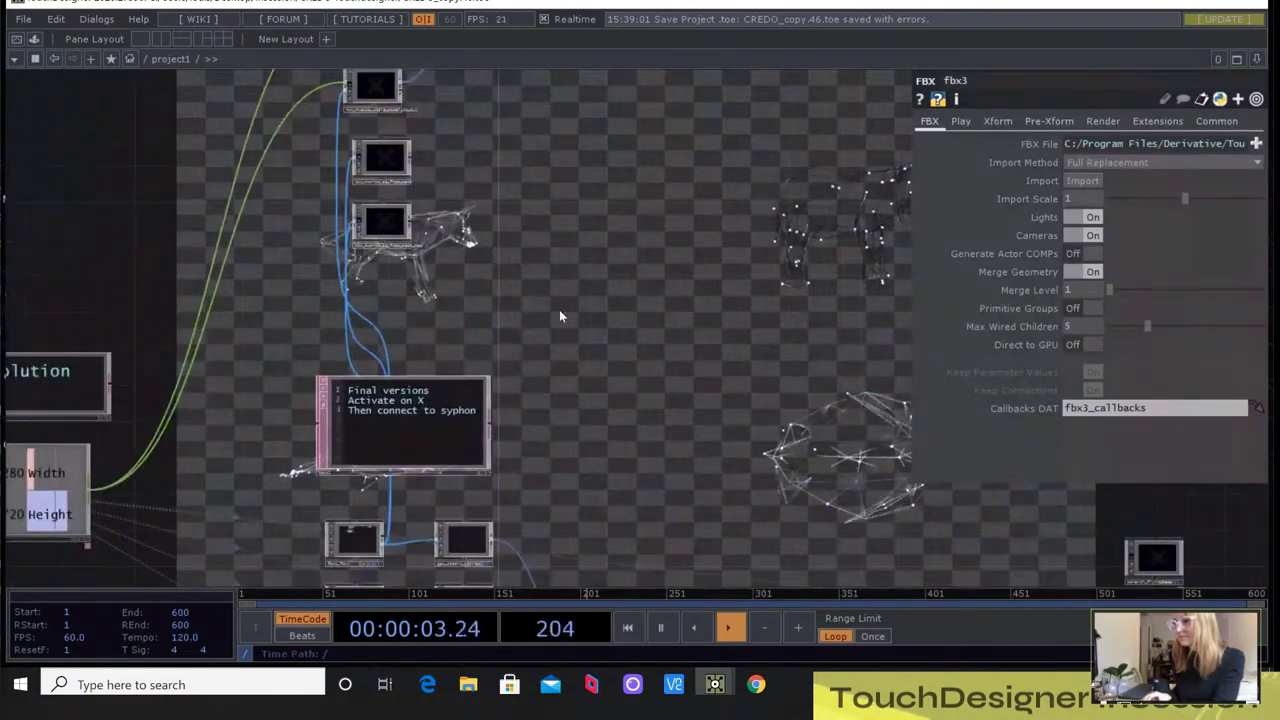
scroll(557, 305, up, 1)
drag(557, 305, 549, 169)
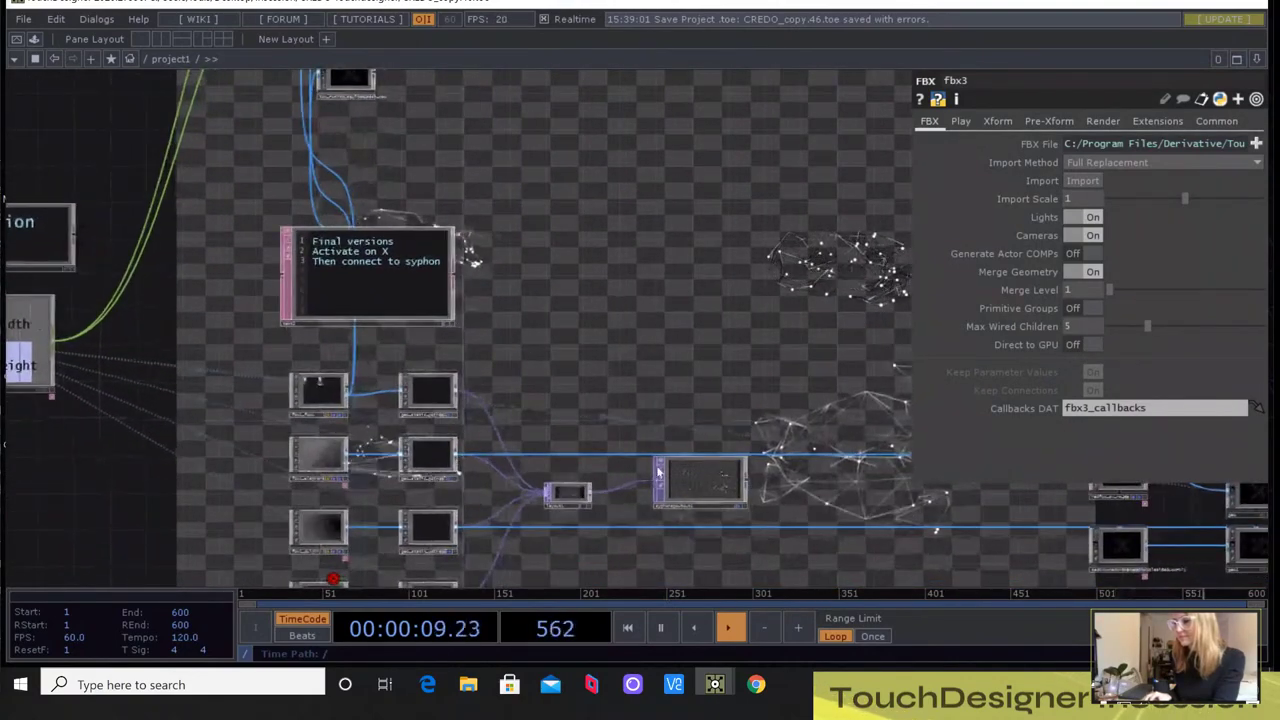
click(739, 503)
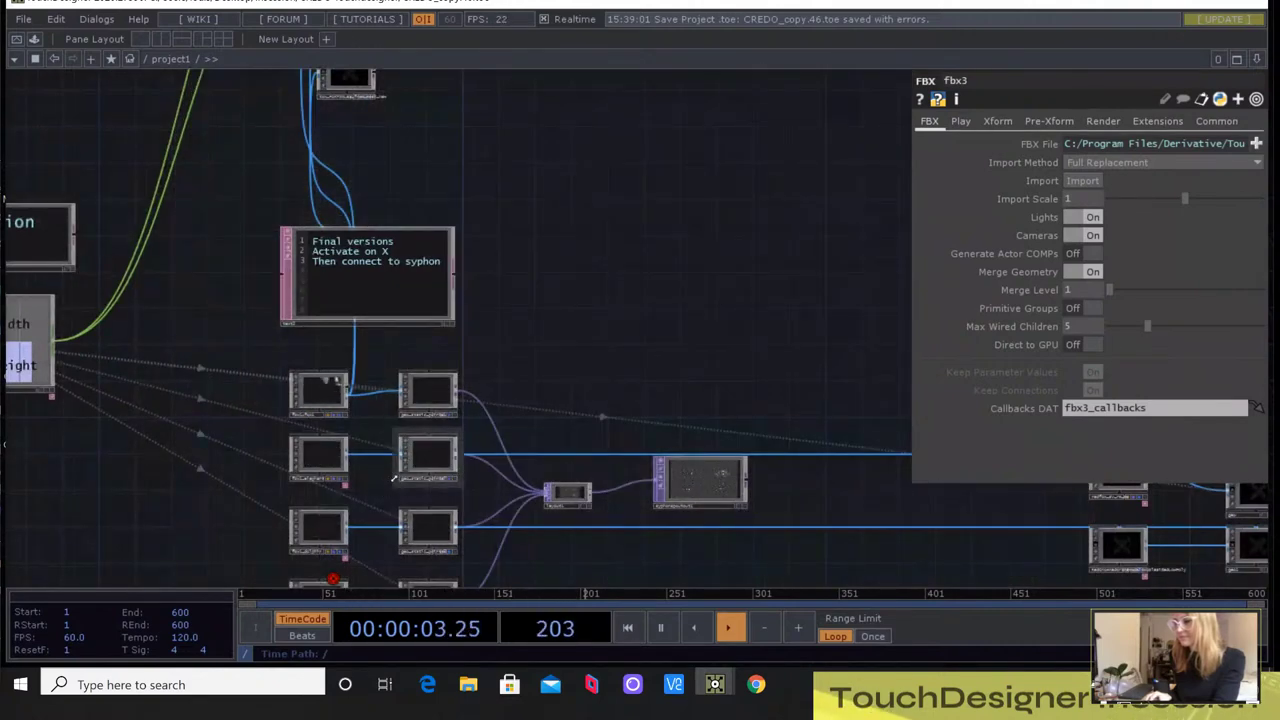
Disable cooking on the fbx1_elephant, fbx1_dolphin and fbx1_turtle1 components
drag(380, 414, 329, 316)
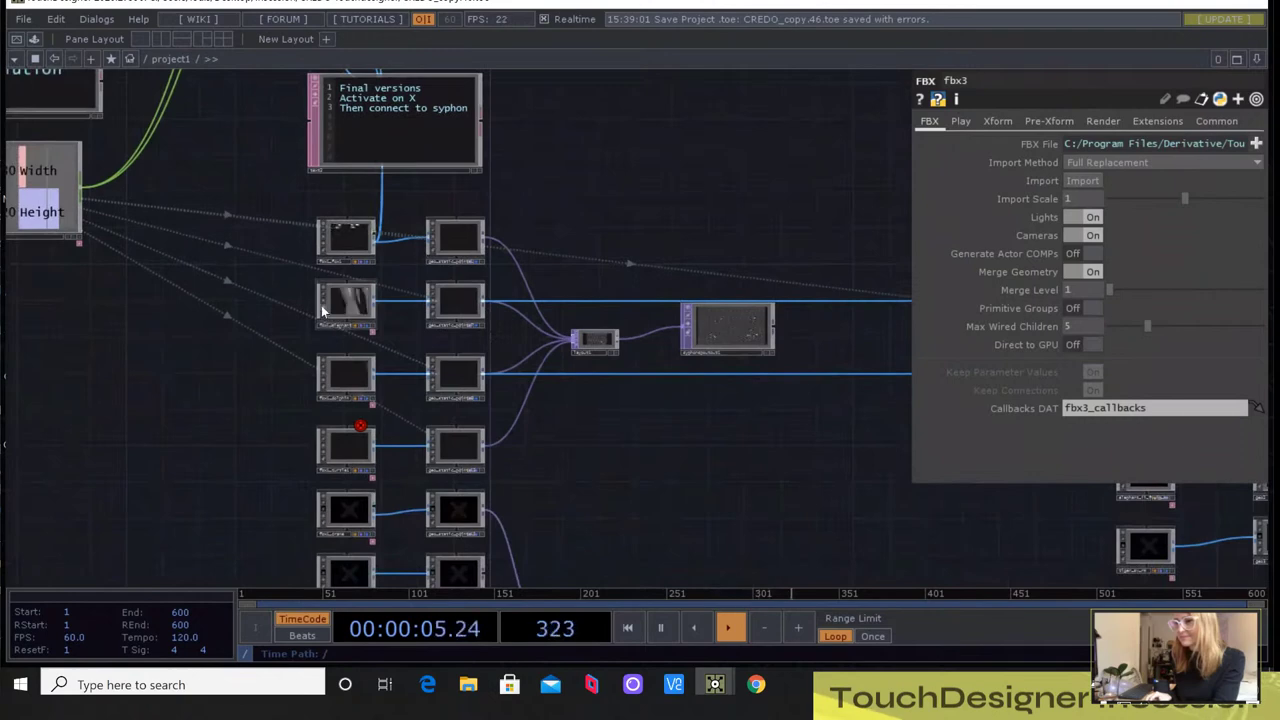
scroll(321, 310, up, 5)
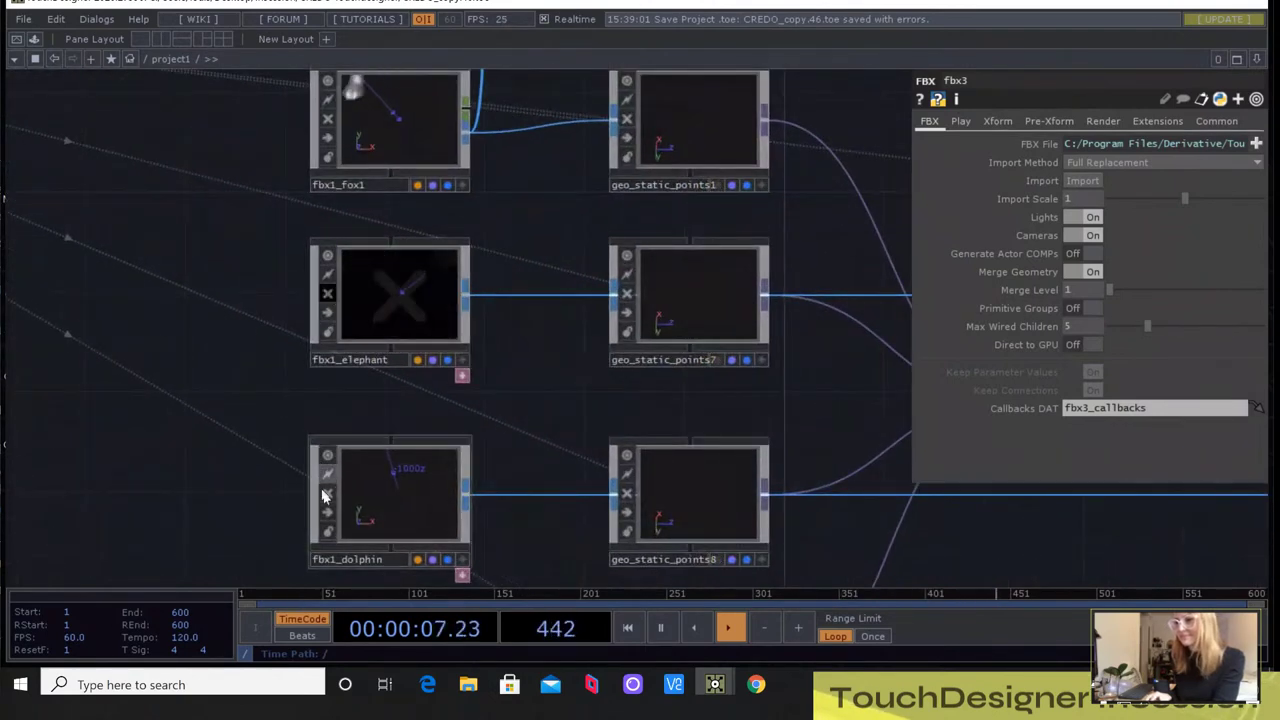
click(327, 493)
drag(496, 267, 511, 83)
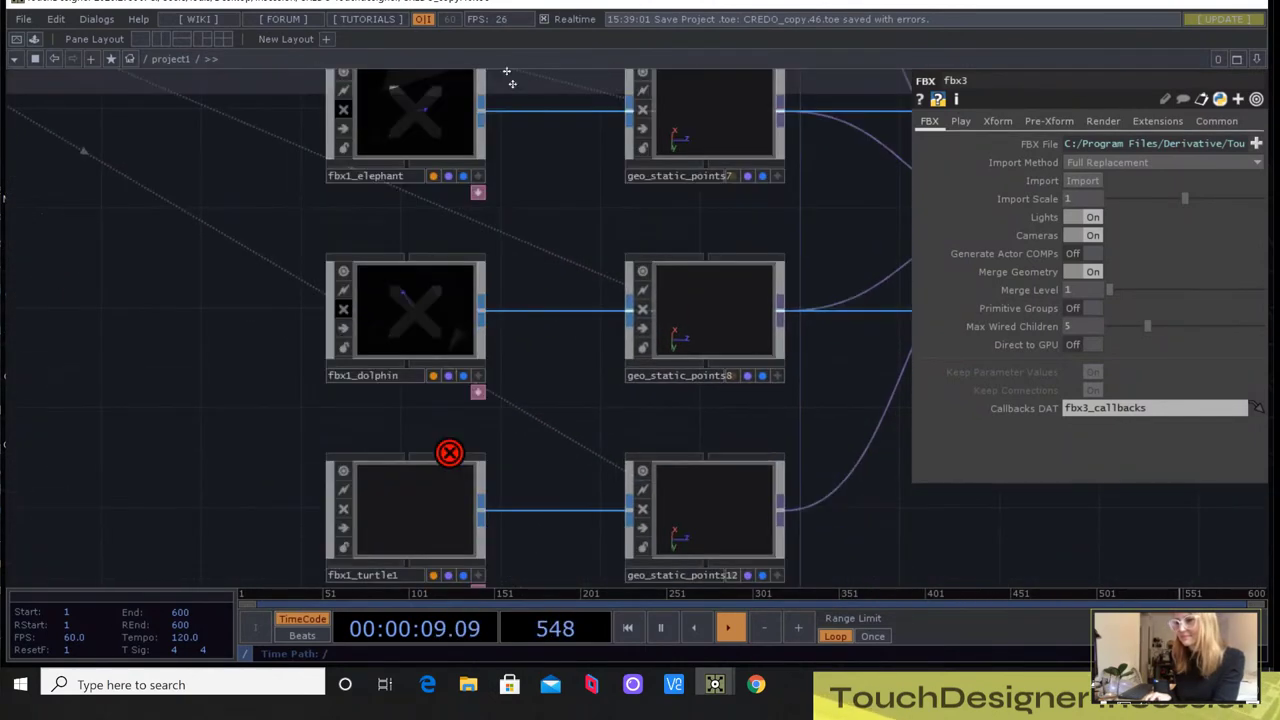
drag(550, 420, 533, 294)
click(325, 383)
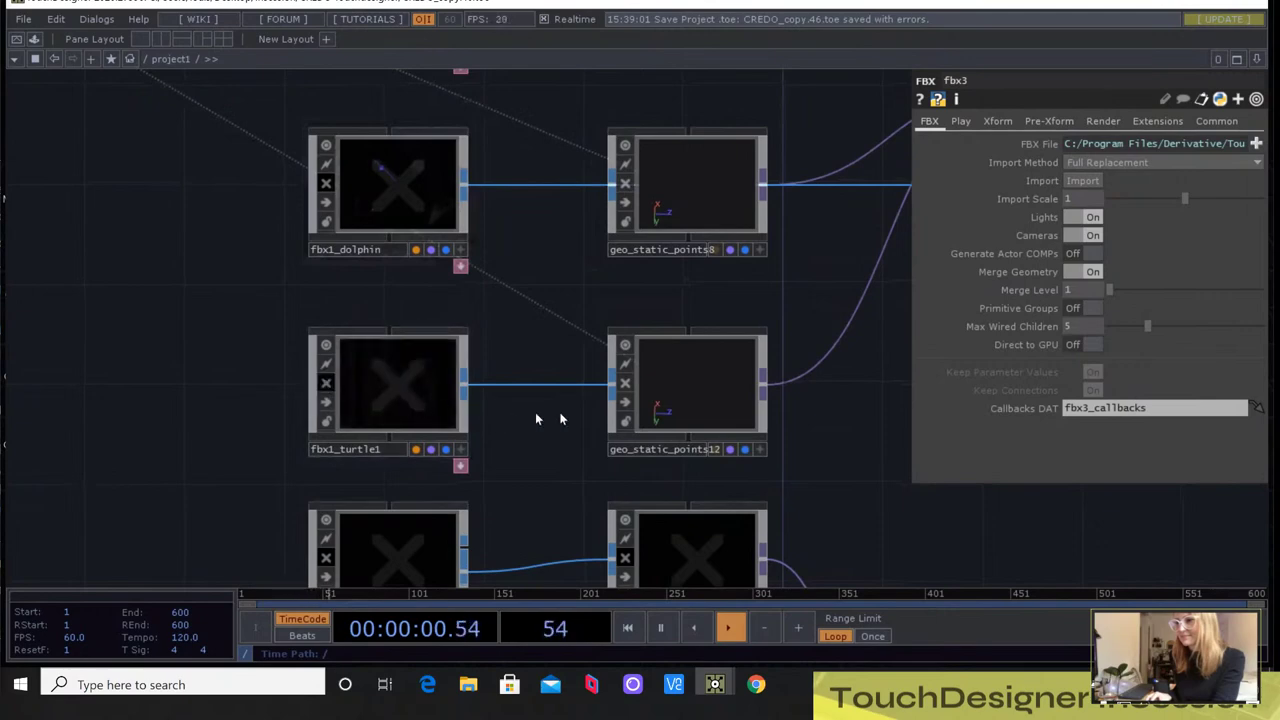
Disable cooking on the geo_static_points12, geo_static_points8 and geo_static_points7 components
click(625, 383)
click(678, 210)
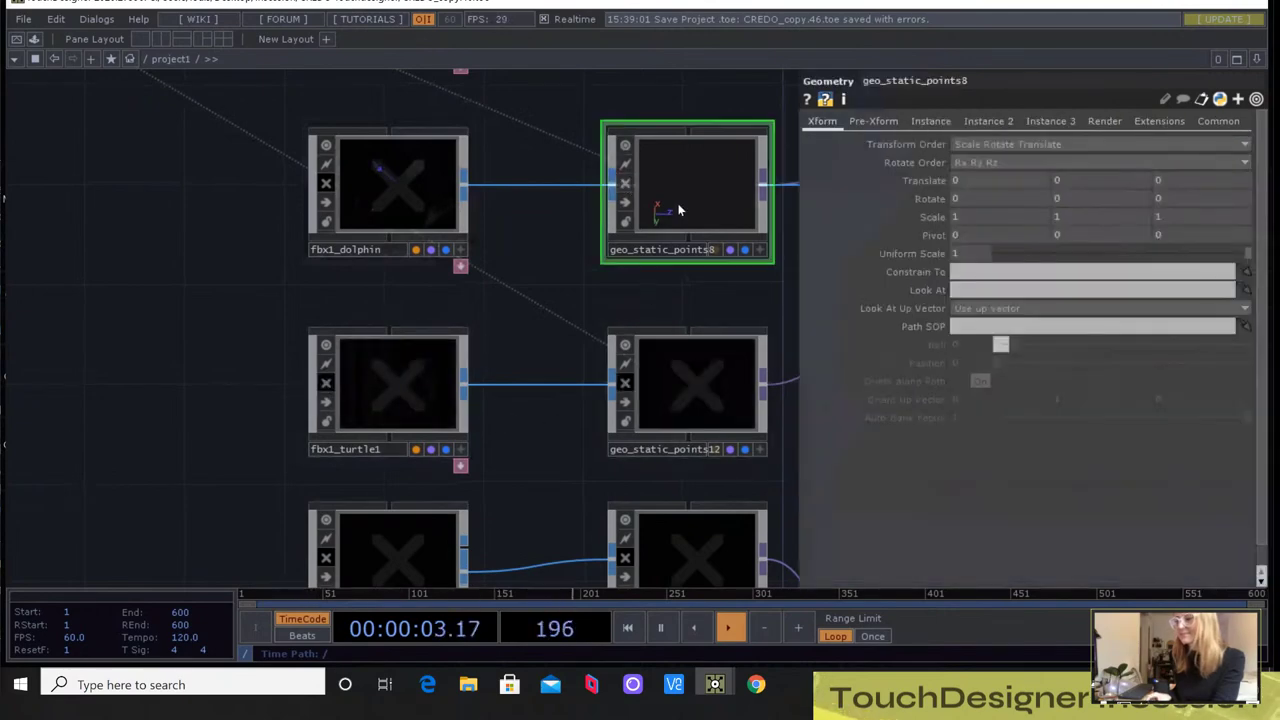
click(625, 183)
drag(489, 420, 462, 492)
drag(518, 314, 429, 536)
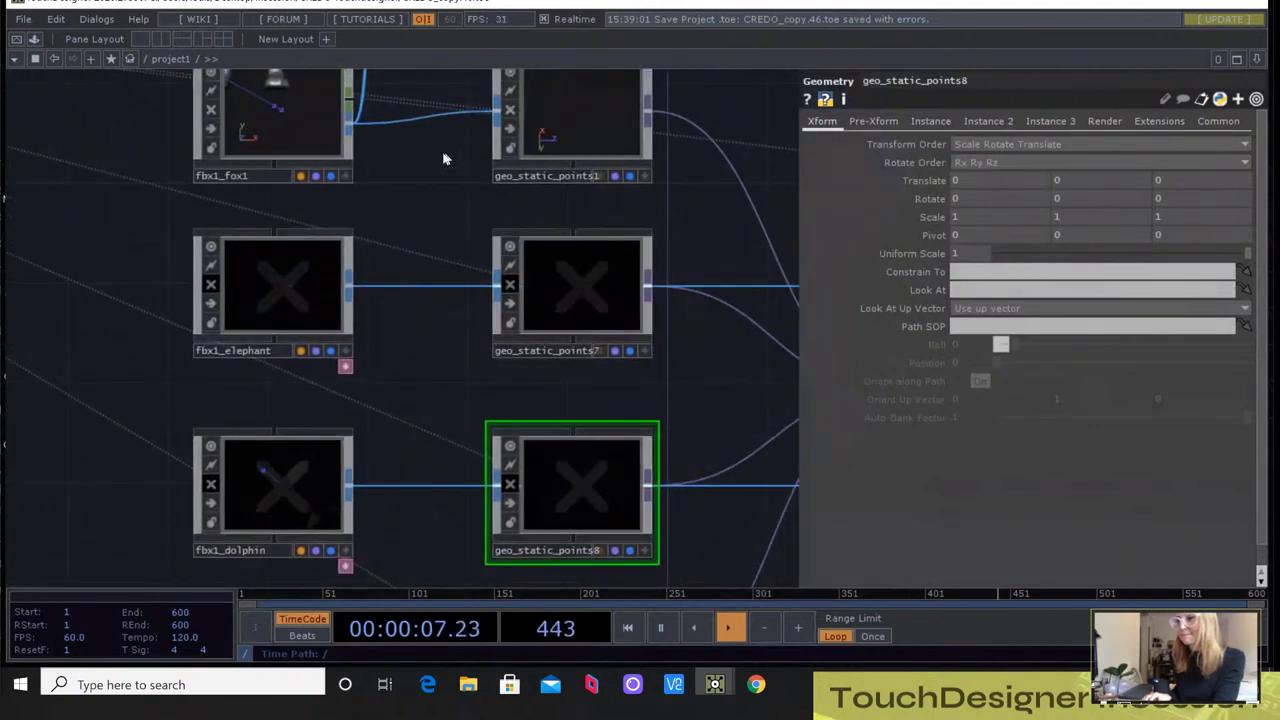
Enable cooking on tox_PLEXUS_scale_model_to_0_1 and display its connected null as the network background
drag(445, 158, 366, 357)
scroll(370, 335, up, 2)
scroll(382, 335, down, 4)
scroll(385, 335, down, 3)
drag(563, 286, 571, 423)
scroll(545, 333, up, 2)
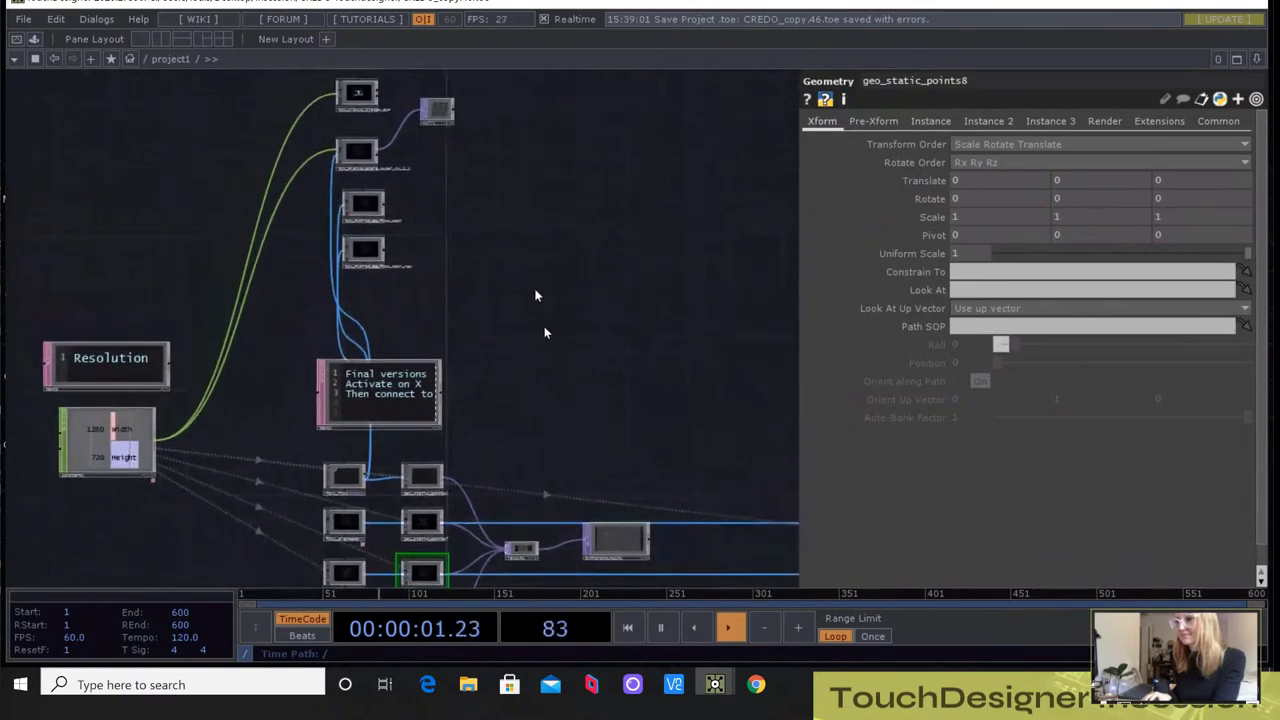
scroll(440, 117, up, 3)
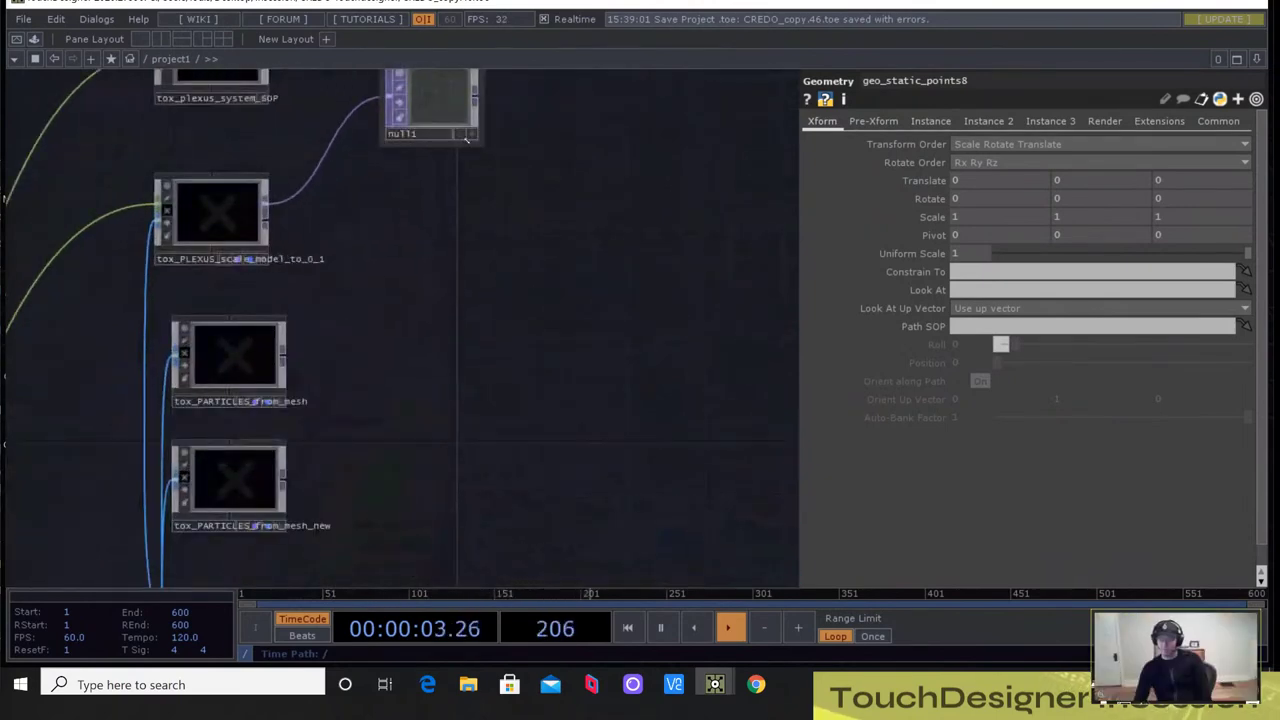
scroll(477, 217, down, 3)
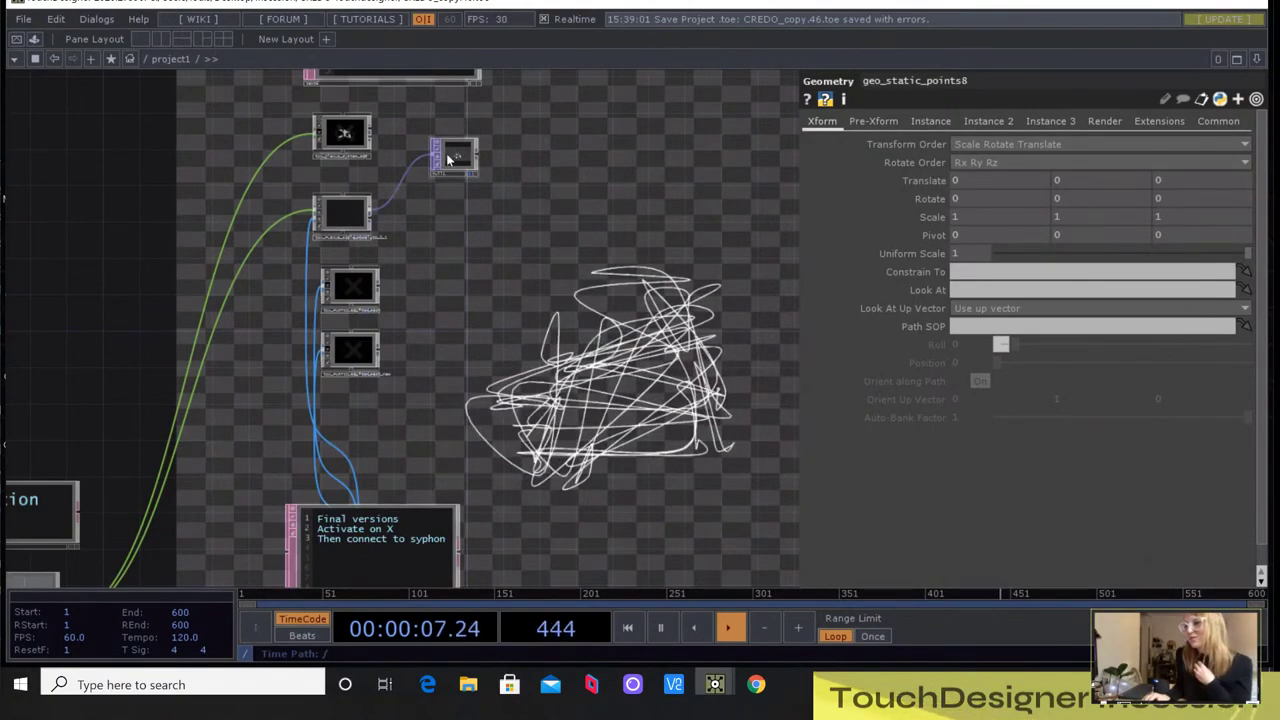
Open the network inside the tox_PLEXUS_scale_model_to_0_1 component
scroll(452, 156, down, 3)
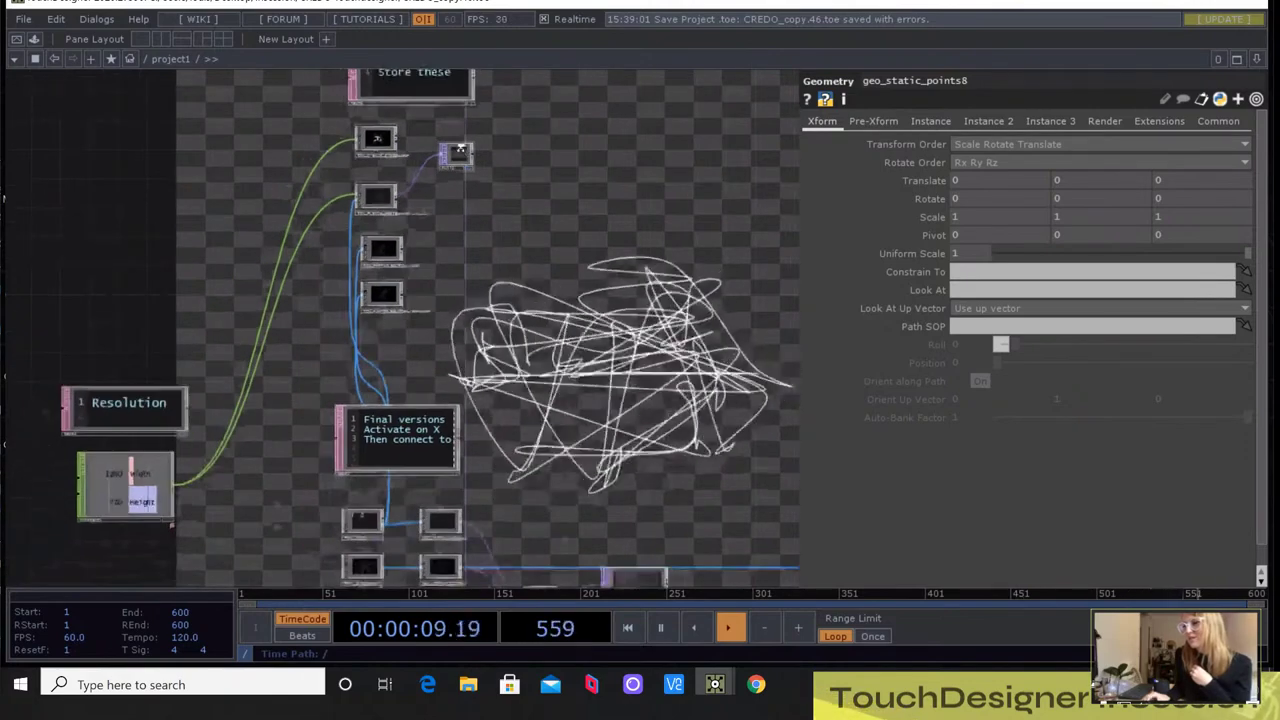
scroll(459, 151, up, 5)
drag(383, 450, 170, 290)
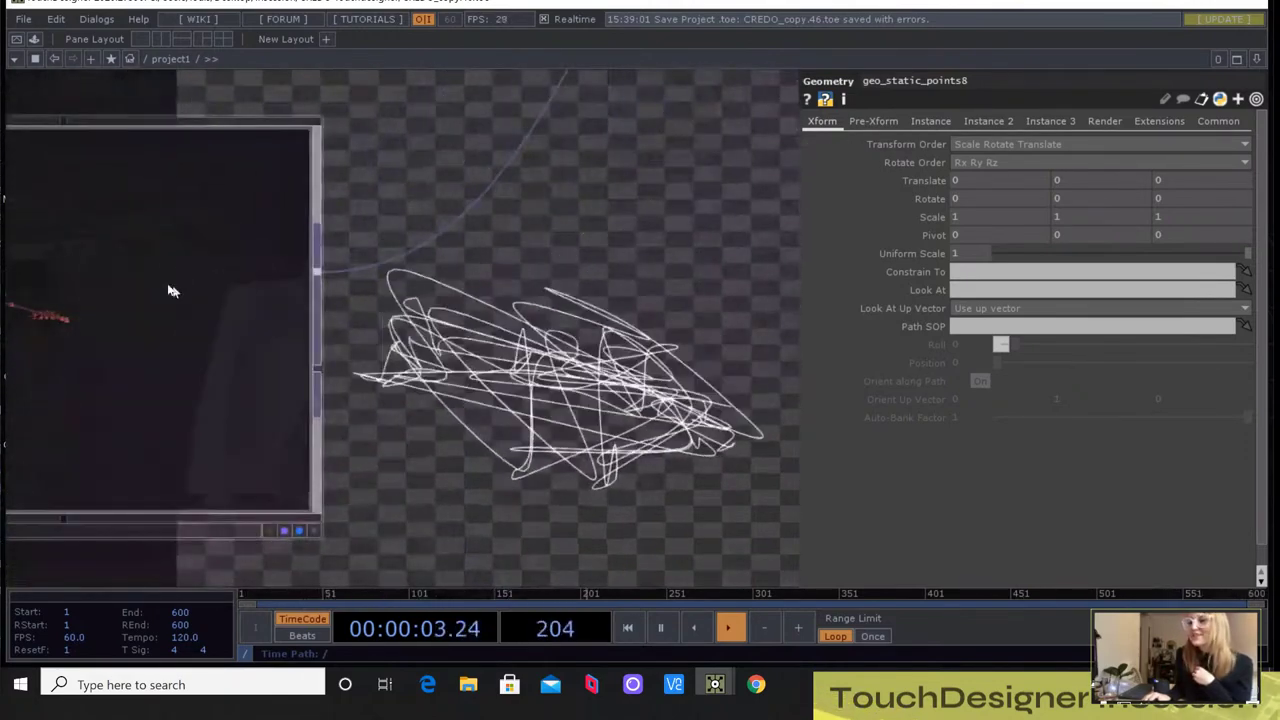
scroll(166, 263, up, 5)
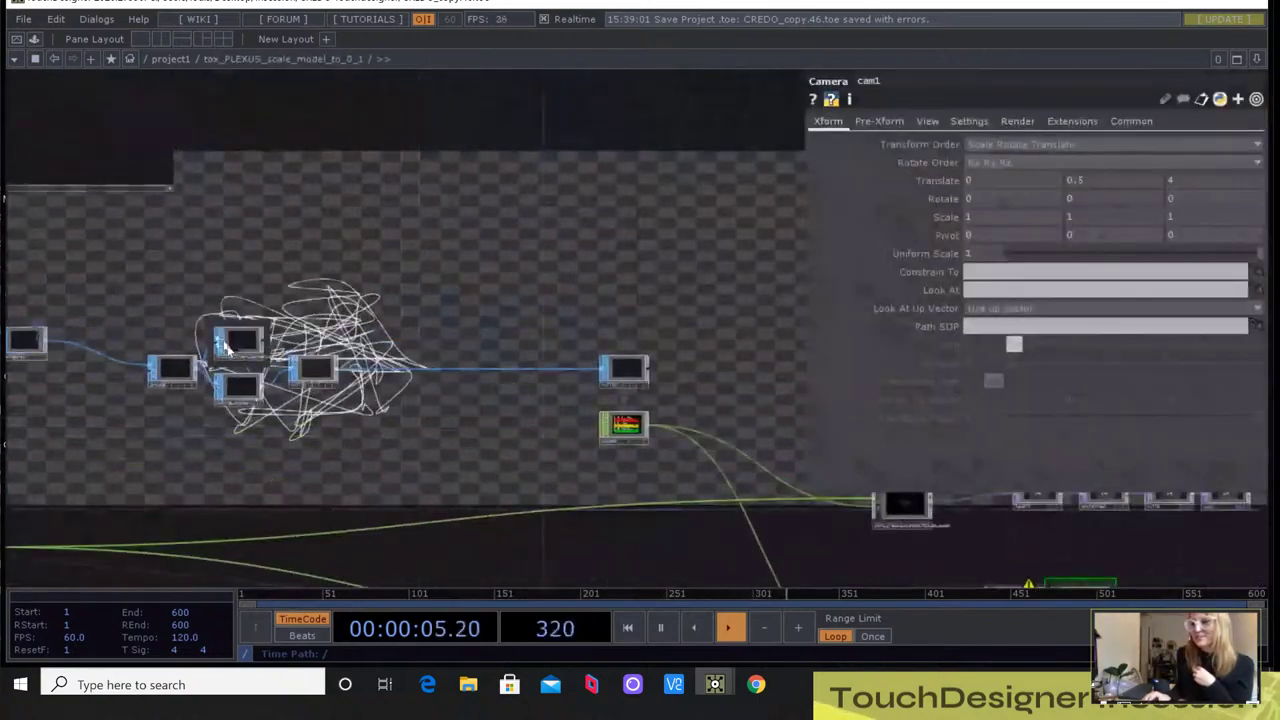
Go into the cont_plexus_system_for_3D_model component
drag(300, 463, 440, 486)
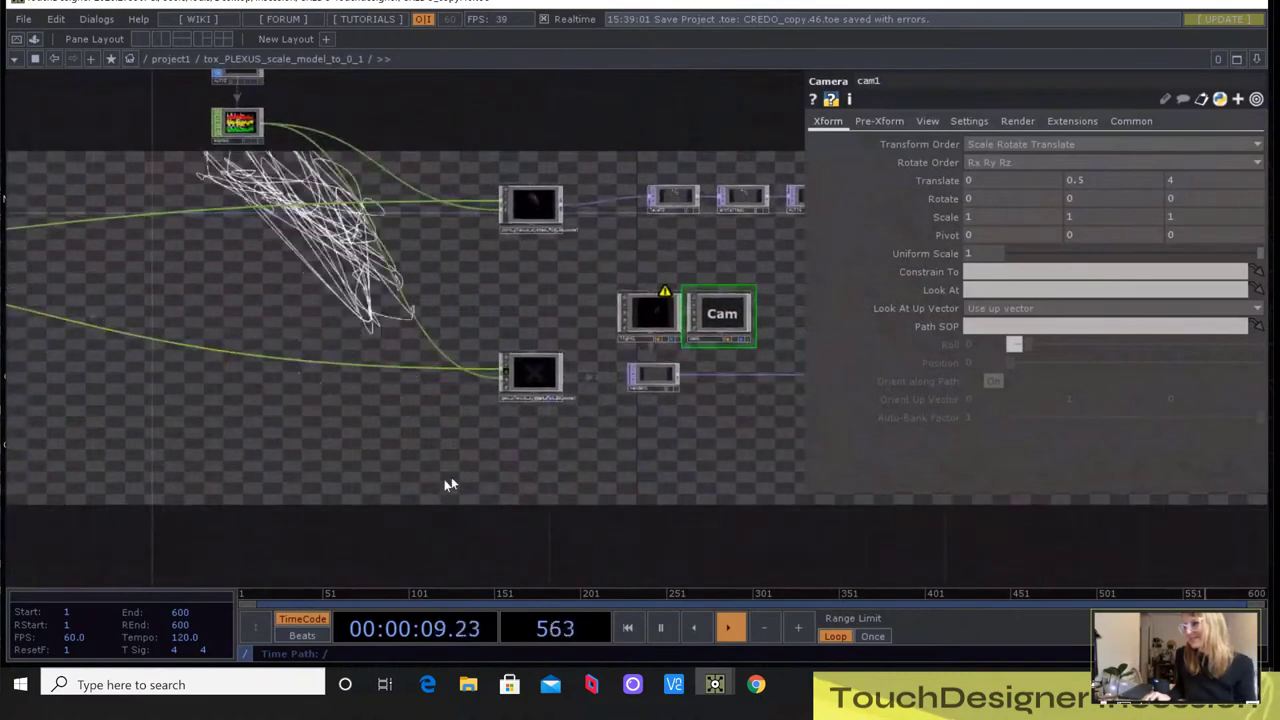
drag(534, 428, 512, 406)
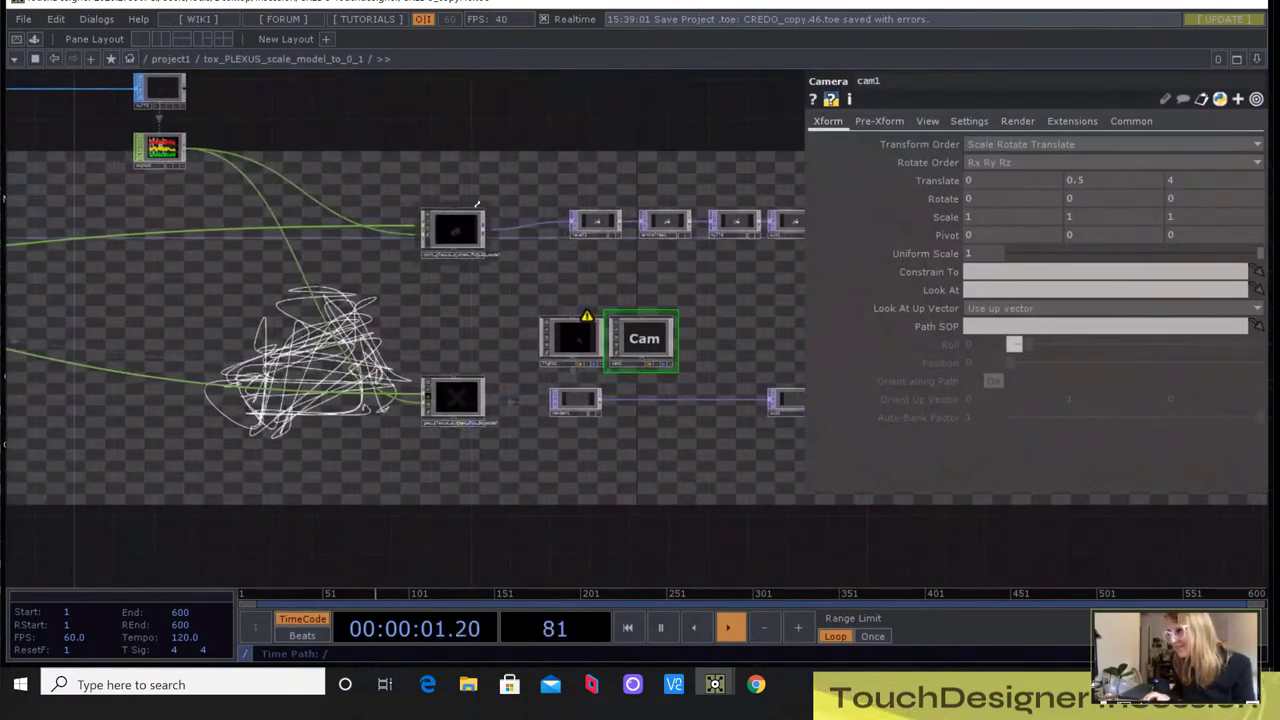
scroll(469, 230, up, 10)
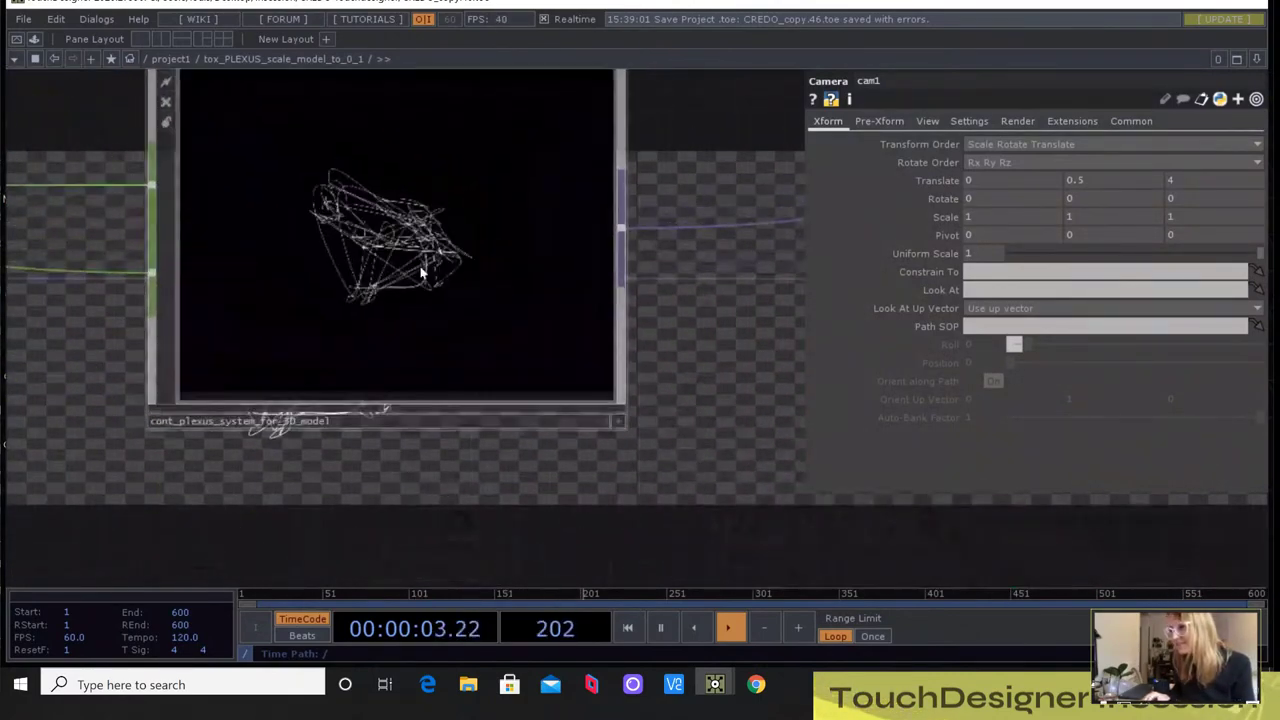
scroll(419, 283, up, 5)
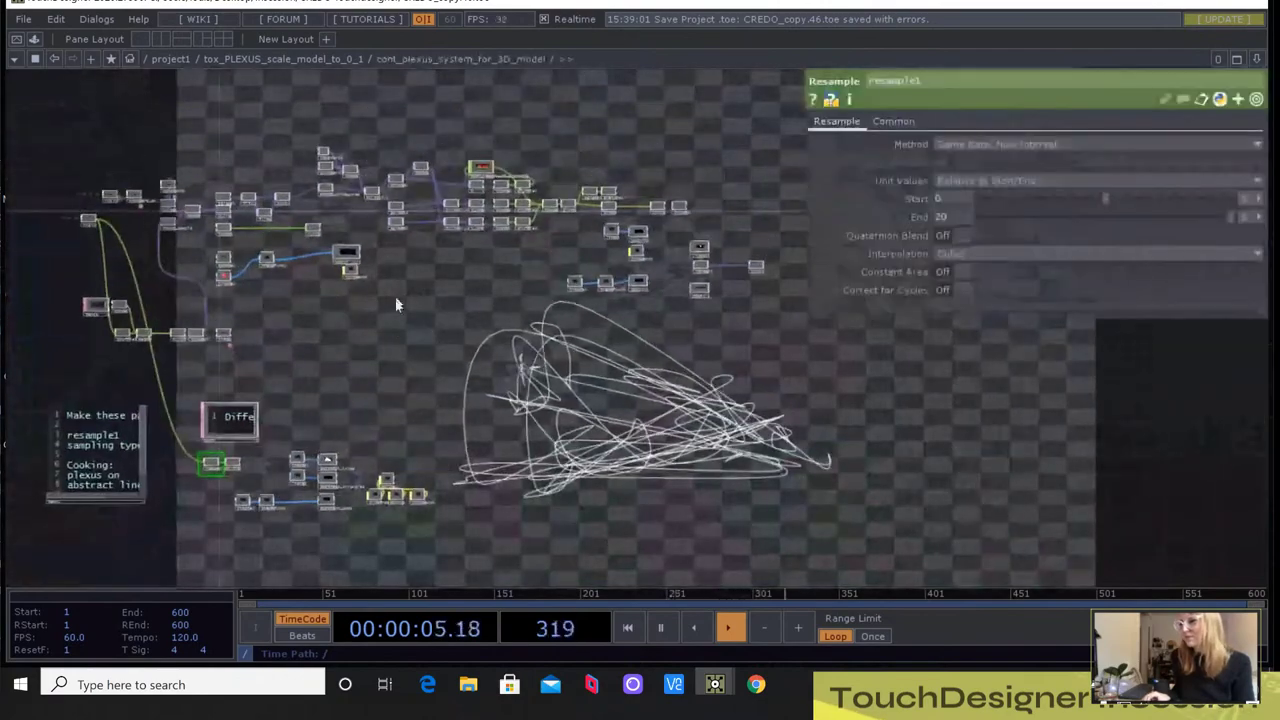
Examine the resampled channels and abstract geometry components in the "Different other looks" section
drag(378, 356, 523, 370)
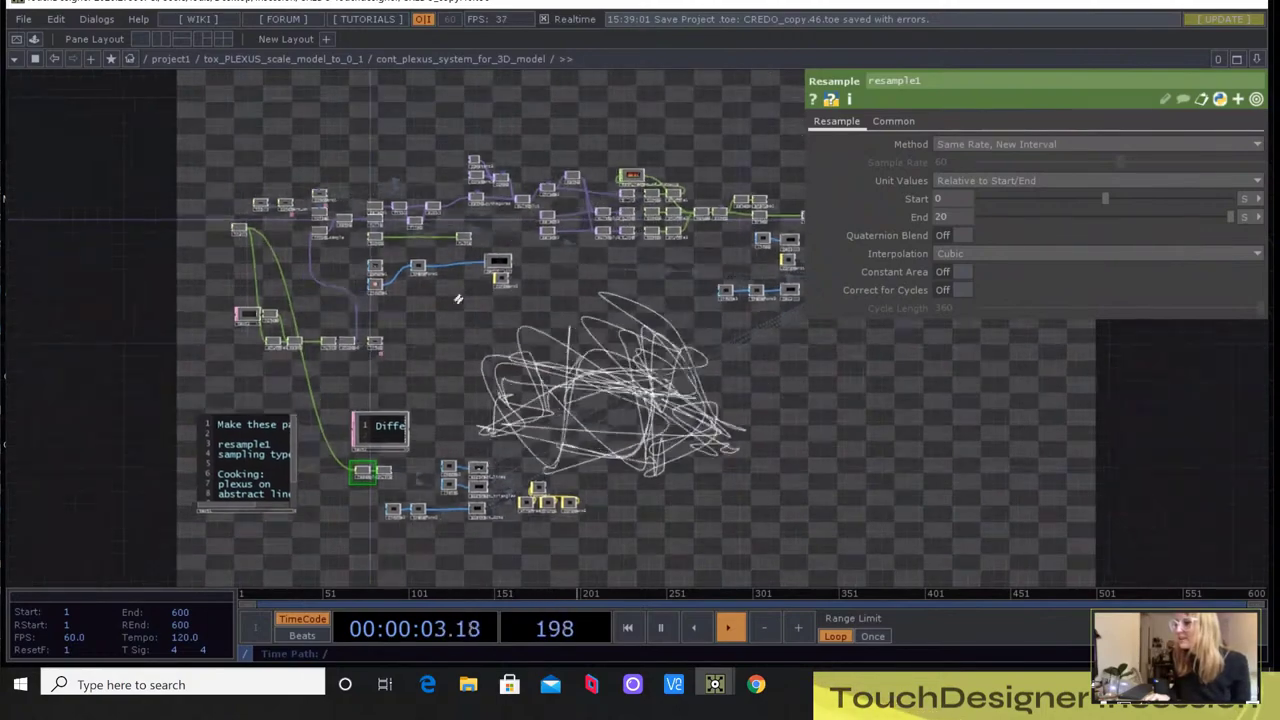
drag(390, 389, 430, 341)
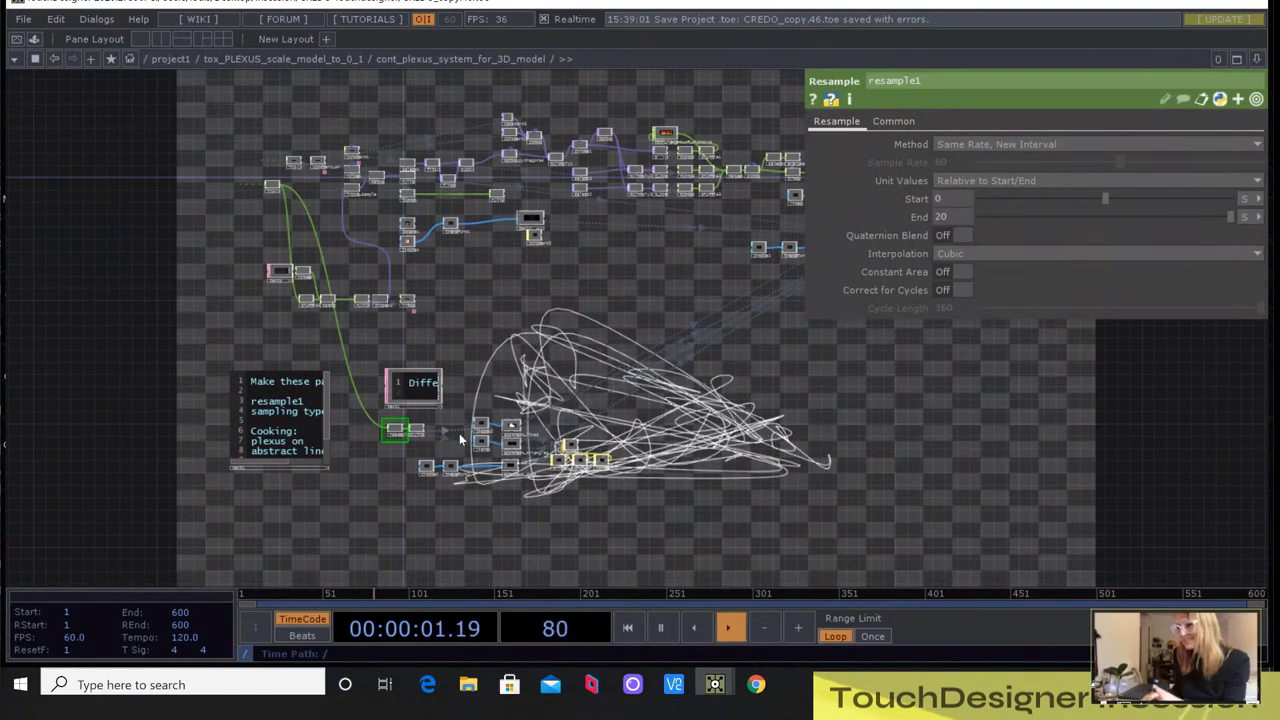
scroll(470, 428, up, 5)
drag(533, 437, 533, 297)
scroll(429, 268, up, 8)
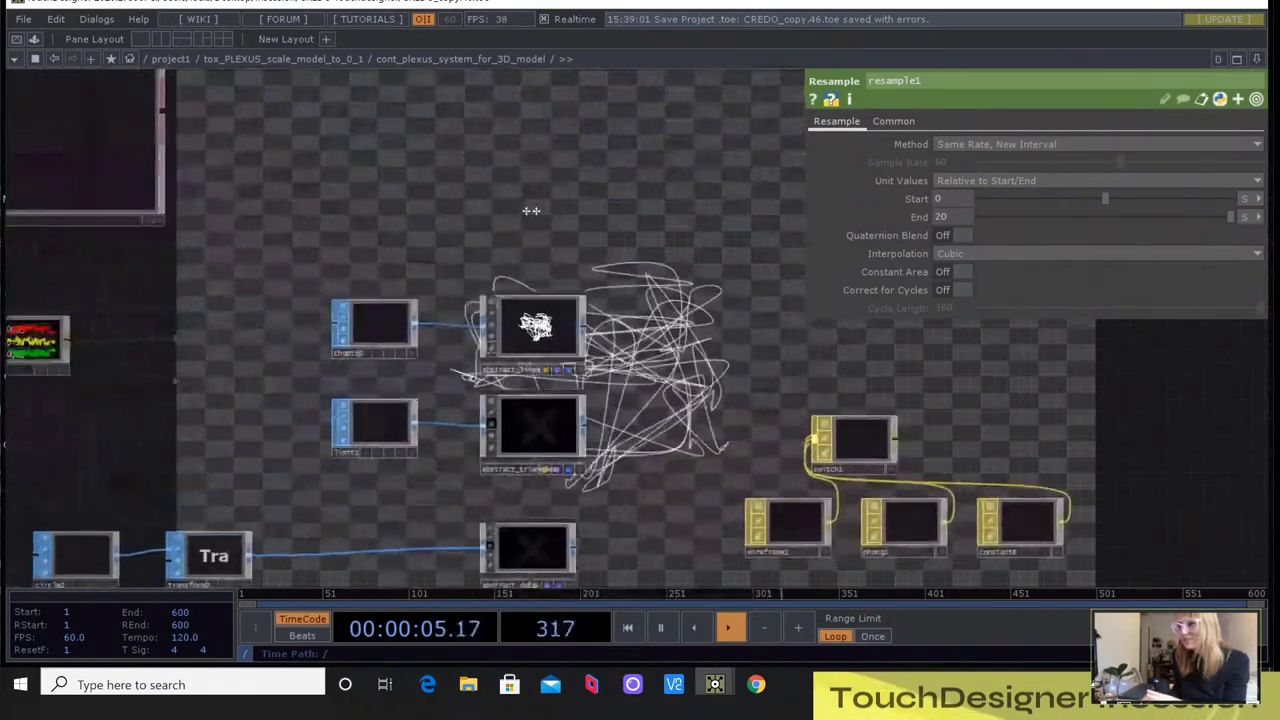
drag(109, 416, 345, 489)
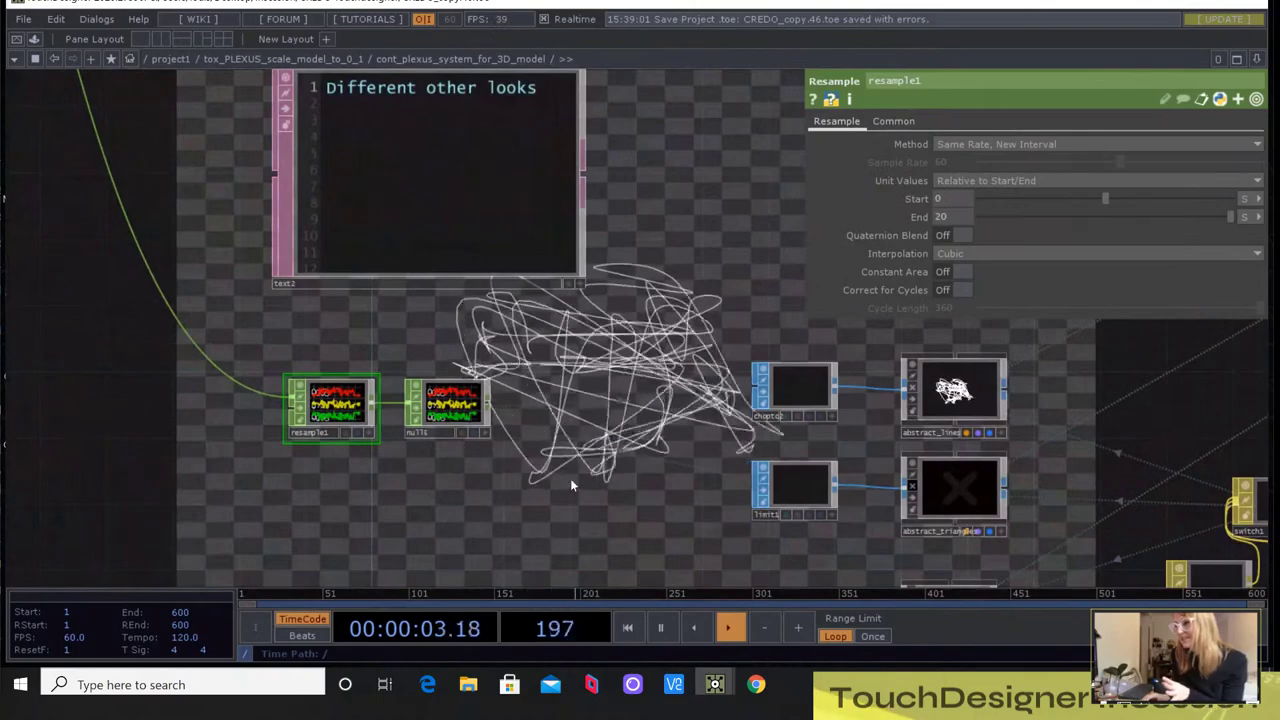
drag(558, 500, 443, 514)
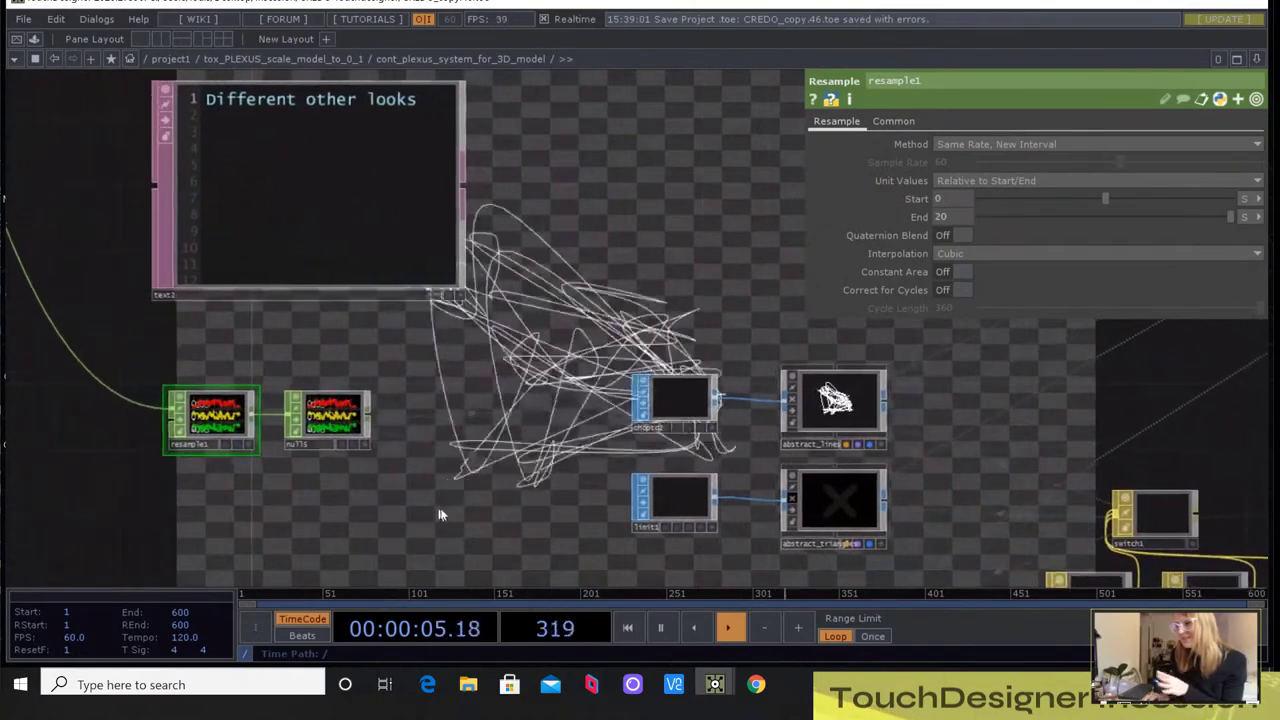
Enable cooking on abstract_triangles and inspect how it and the neighbouring abstract components render over the model
click(792, 502)
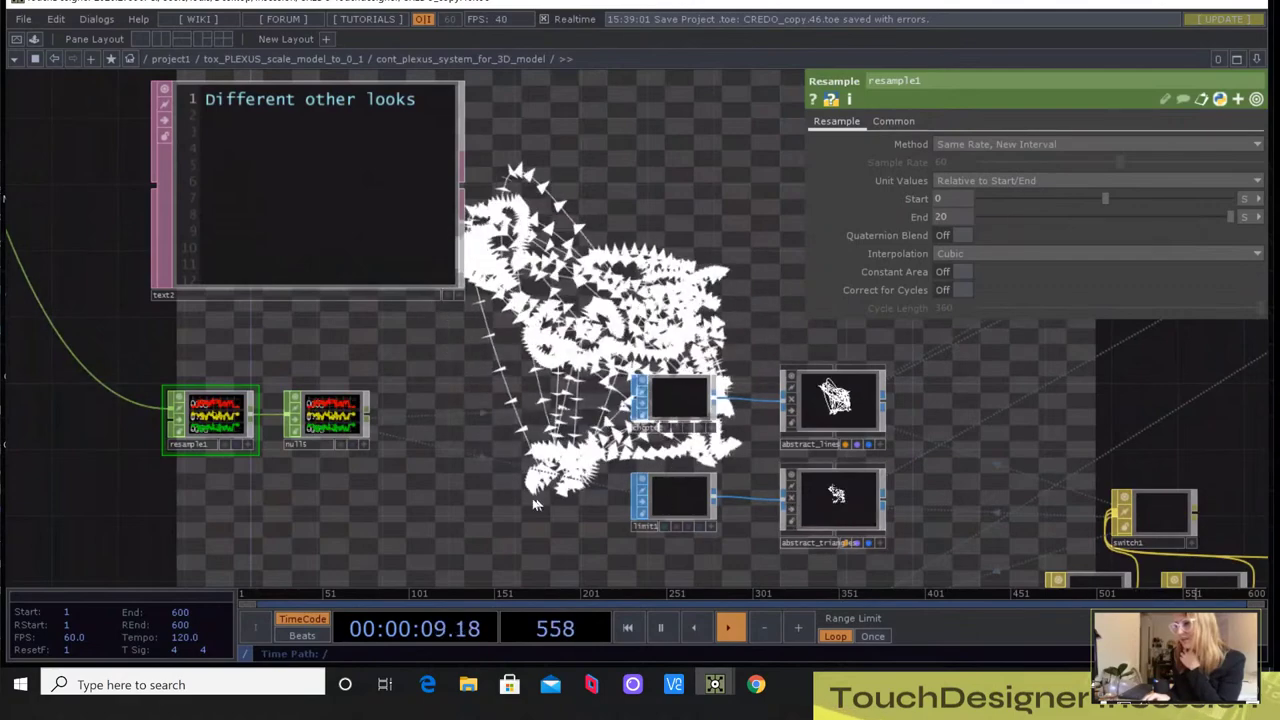
scroll(713, 476, up, 5)
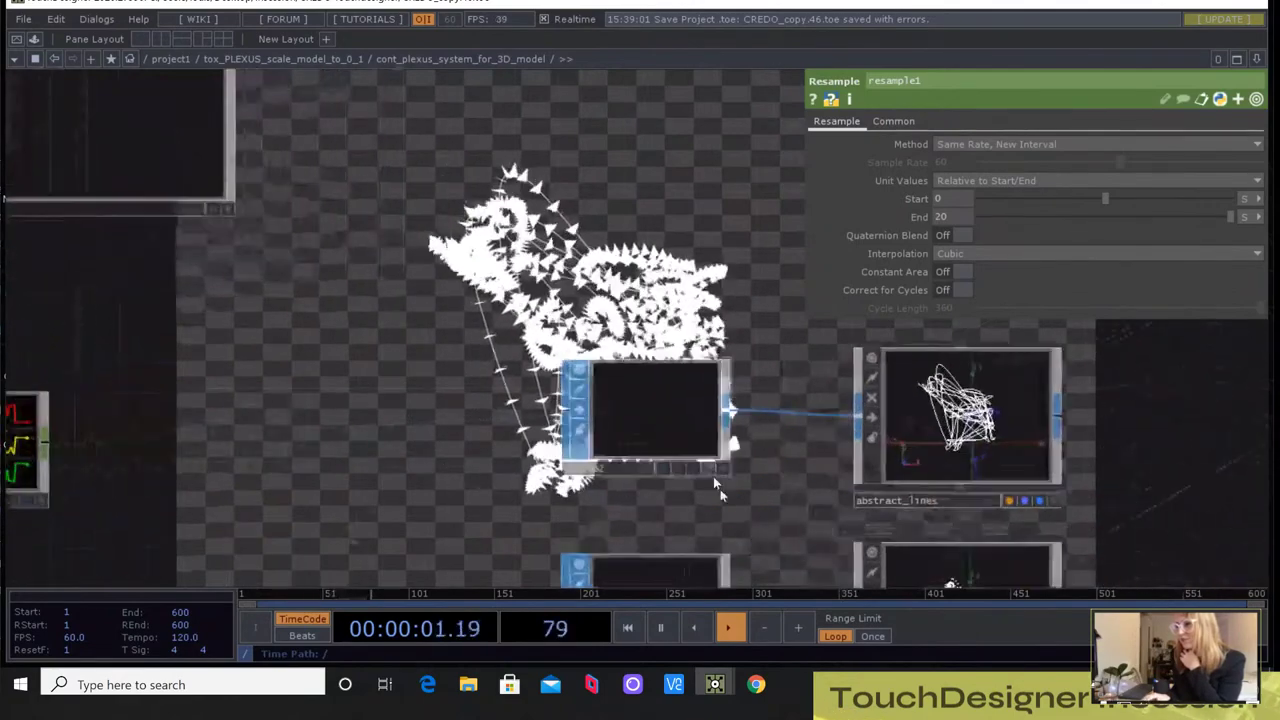
drag(758, 470, 608, 293)
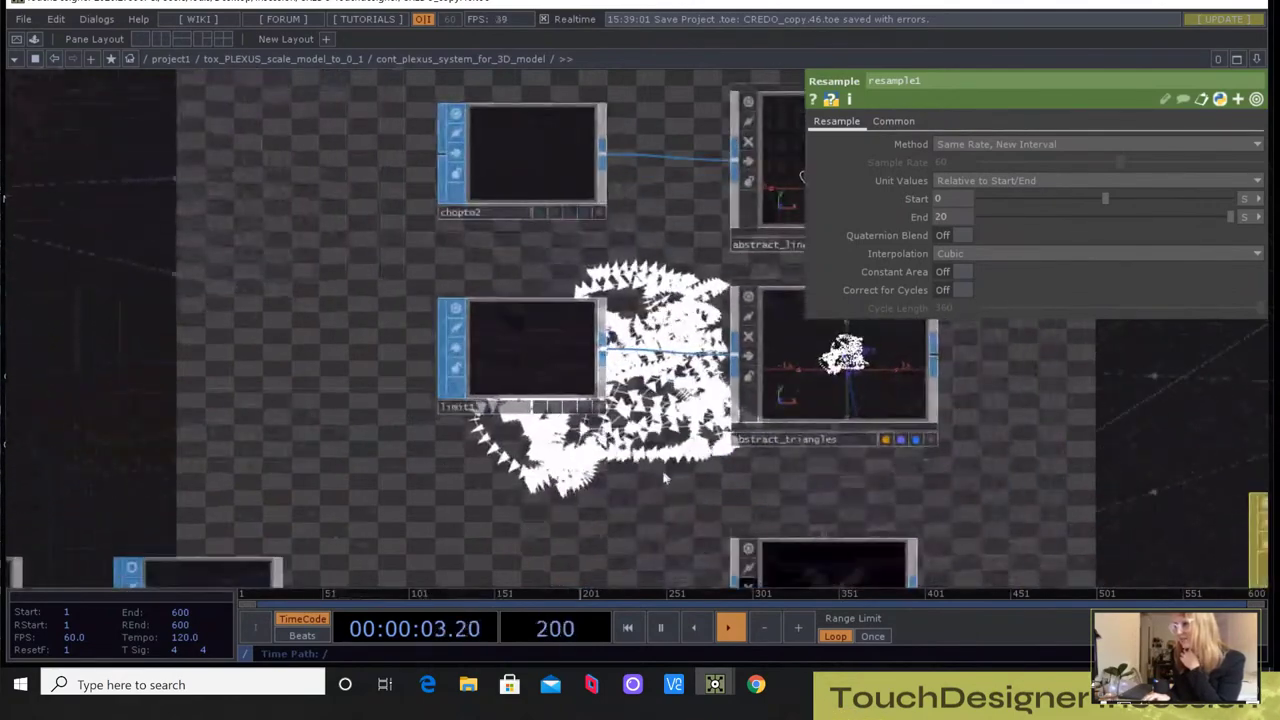
drag(648, 488, 556, 522)
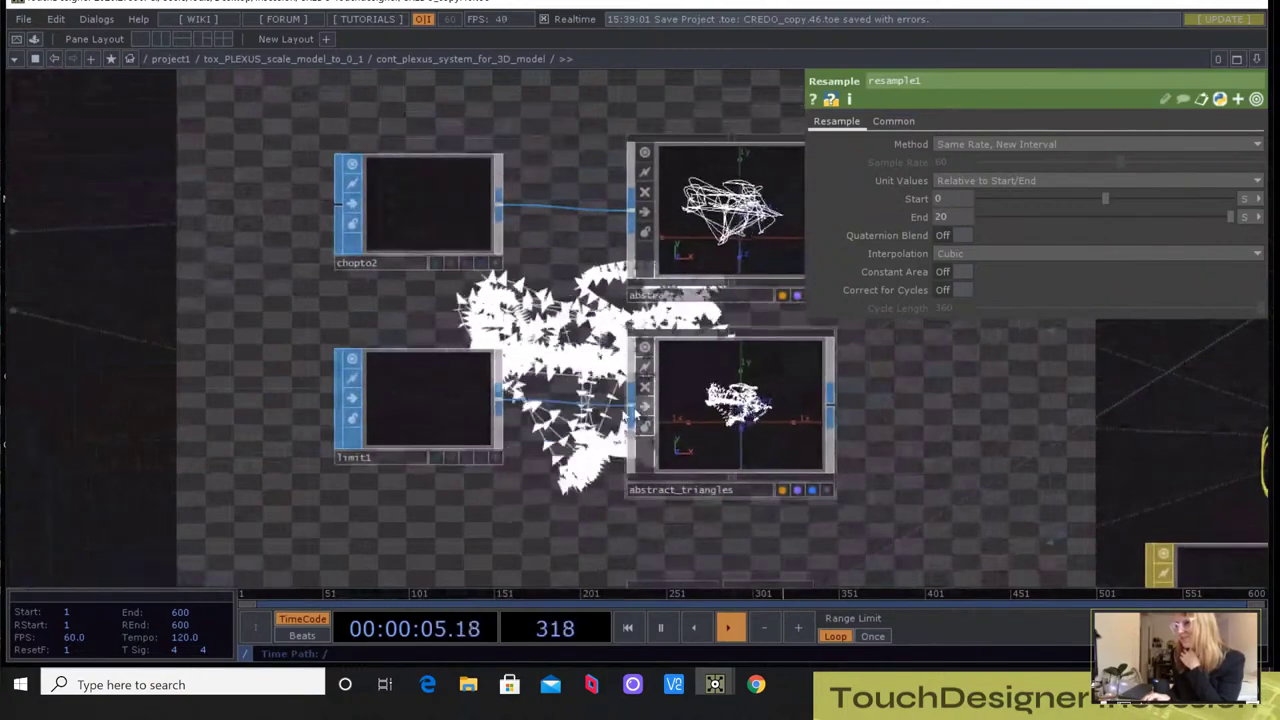
scroll(525, 436, down, 2)
scroll(595, 515, down, 2)
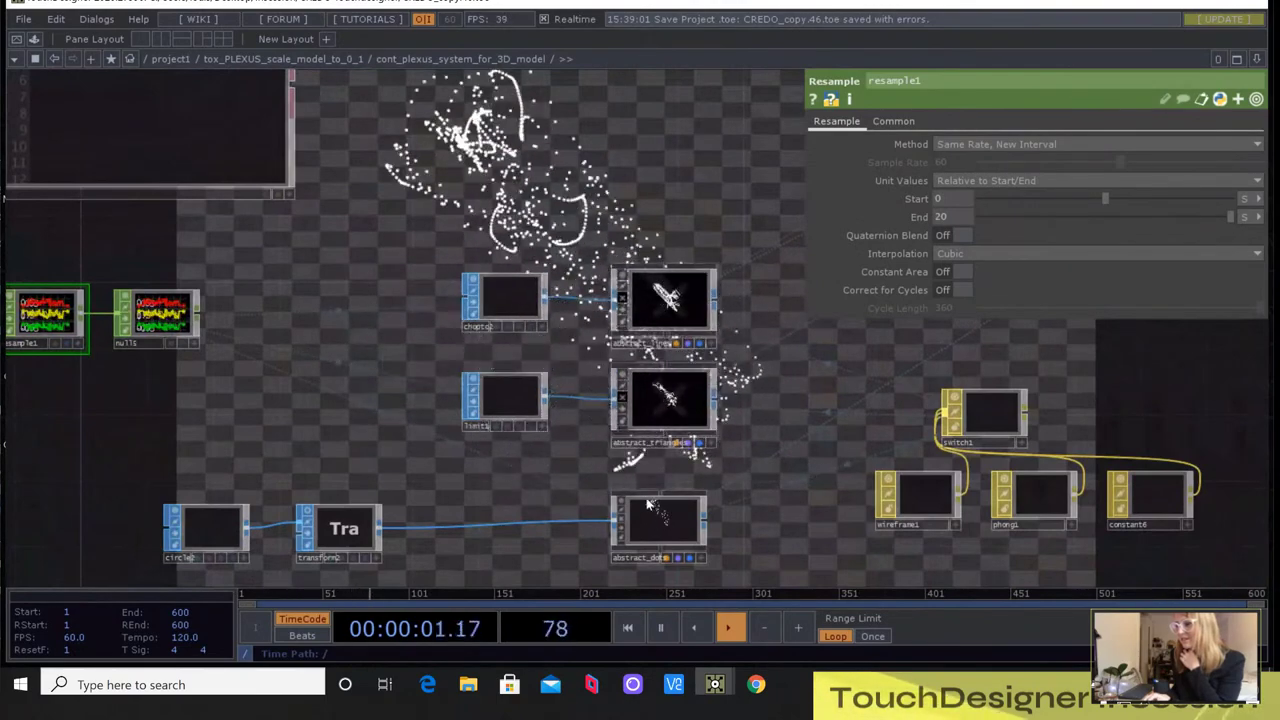
Disable cooking on abstract_triangles and abstract_dots so that only abstract_lines renders
drag(398, 470, 356, 375)
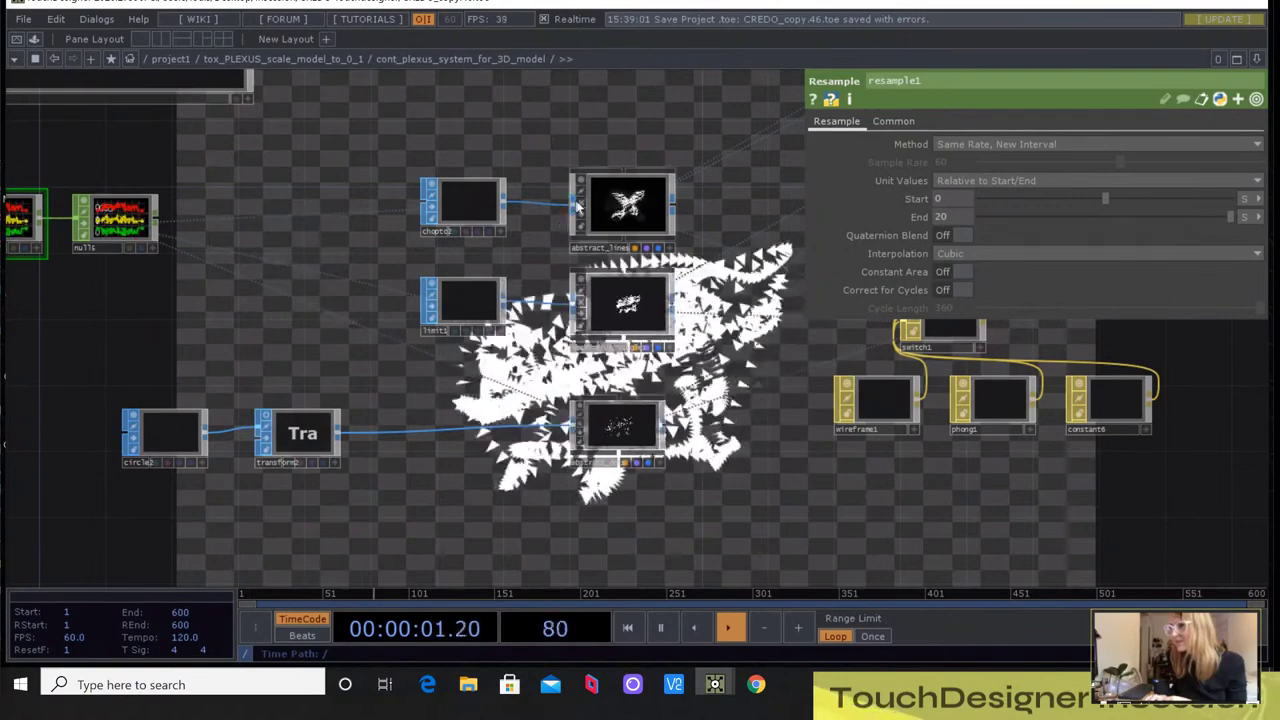
click(580, 300)
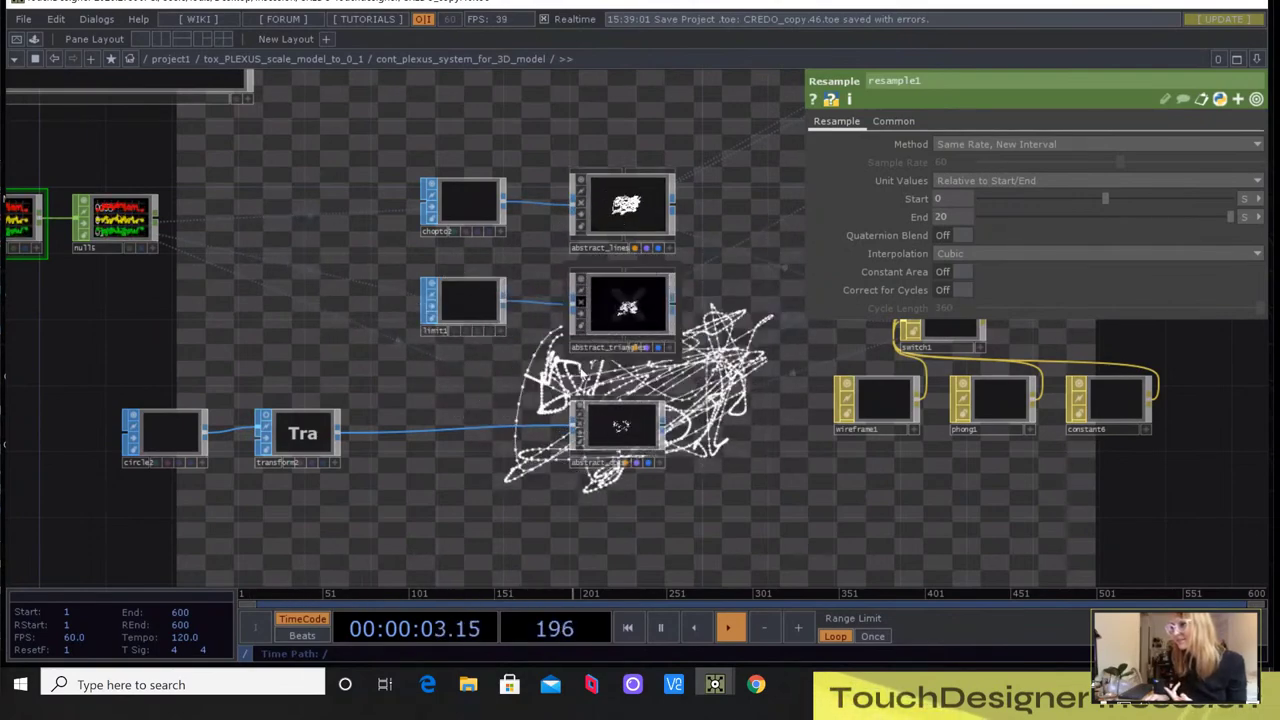
click(577, 428)
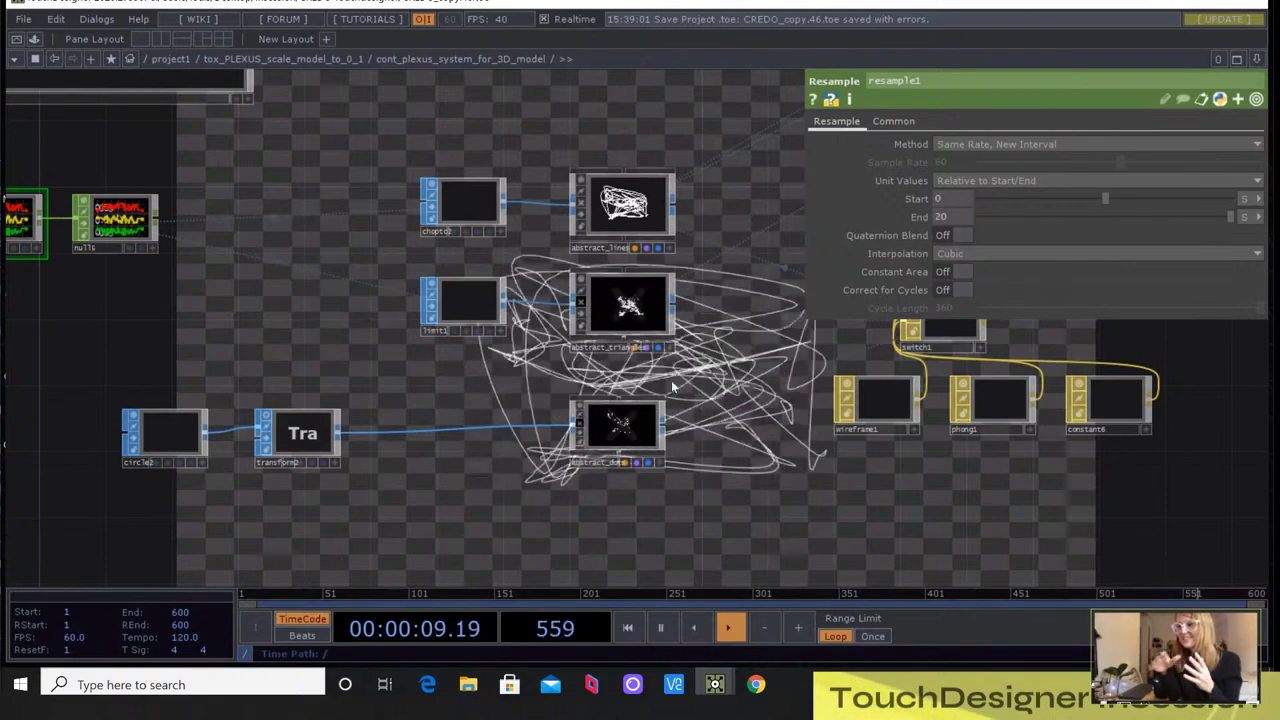
Look over the abstract lines look, then go back up to the tox_PLEXUS_scale_model_to_0_1 network
drag(723, 321, 576, 127)
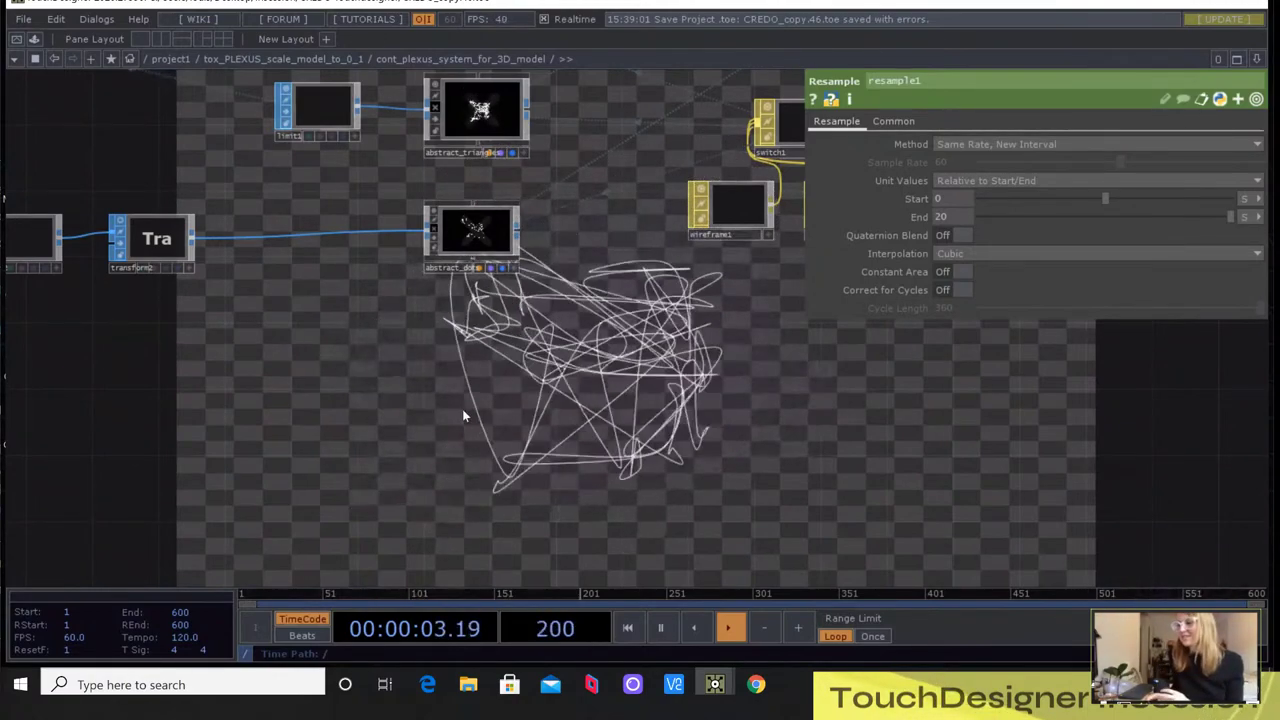
scroll(463, 420, up, 3)
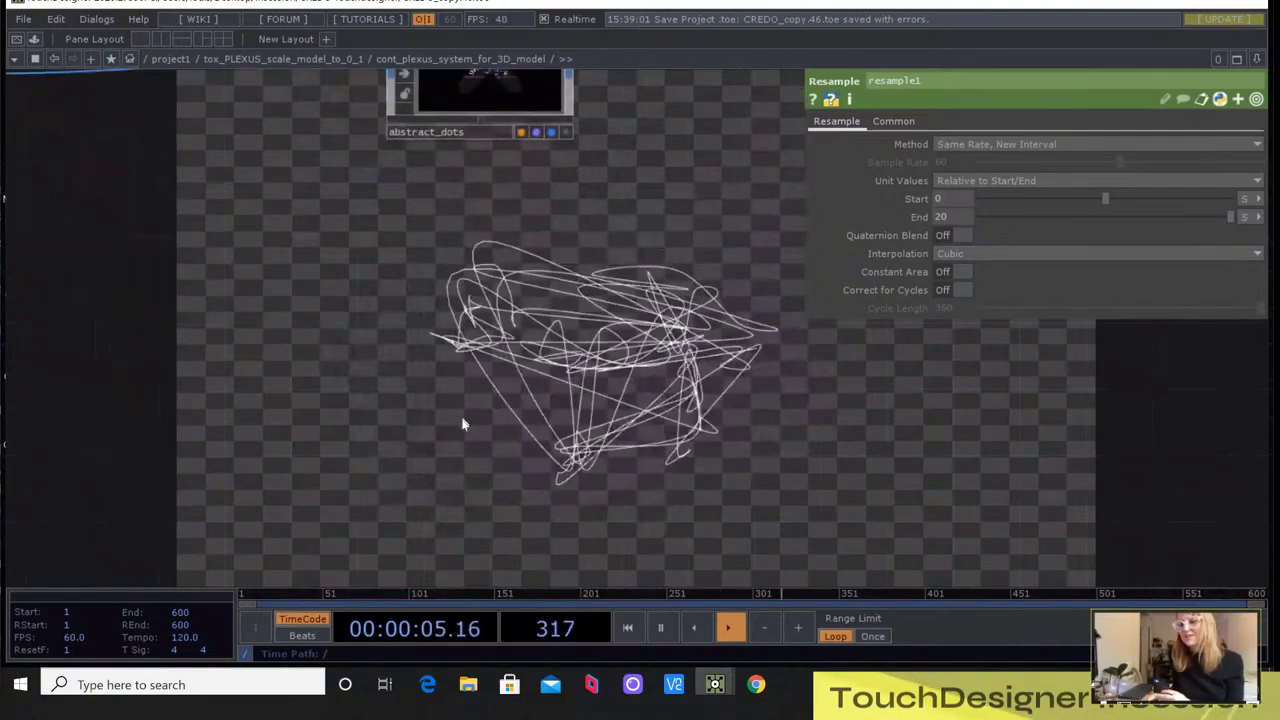
scroll(466, 440, down, 3)
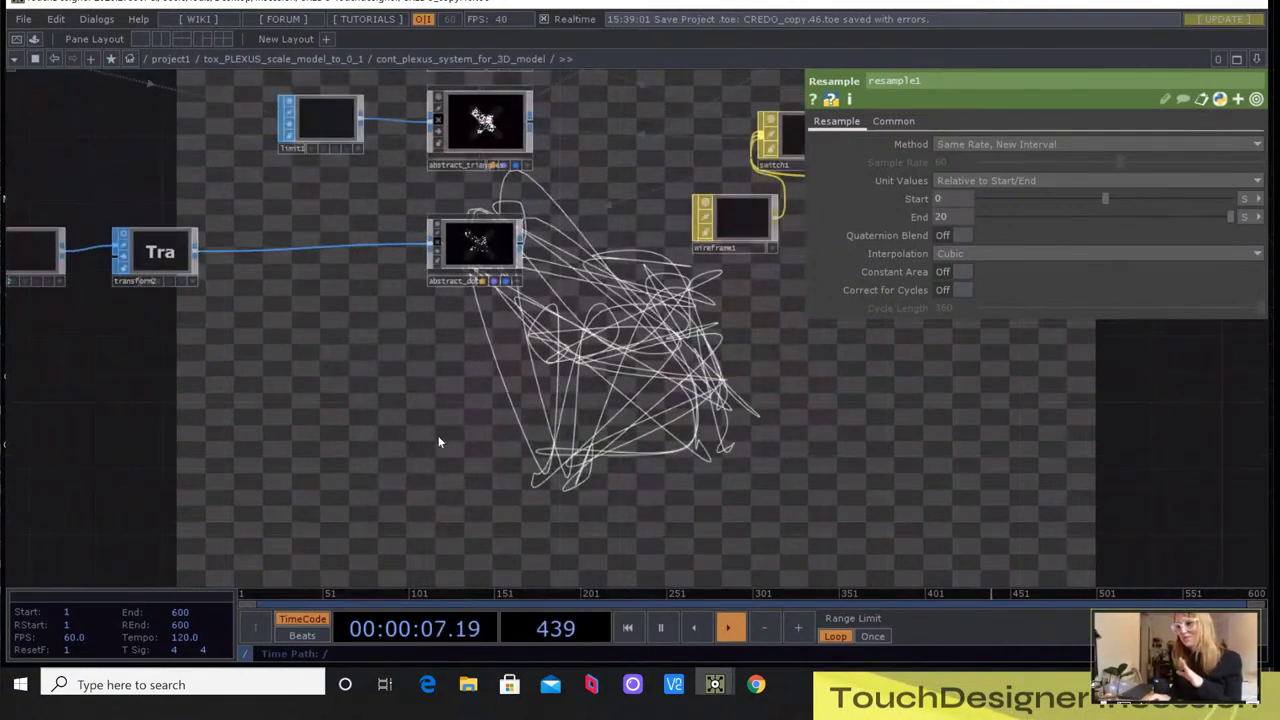
scroll(438, 442, down, 2)
scroll(430, 437, down, 3)
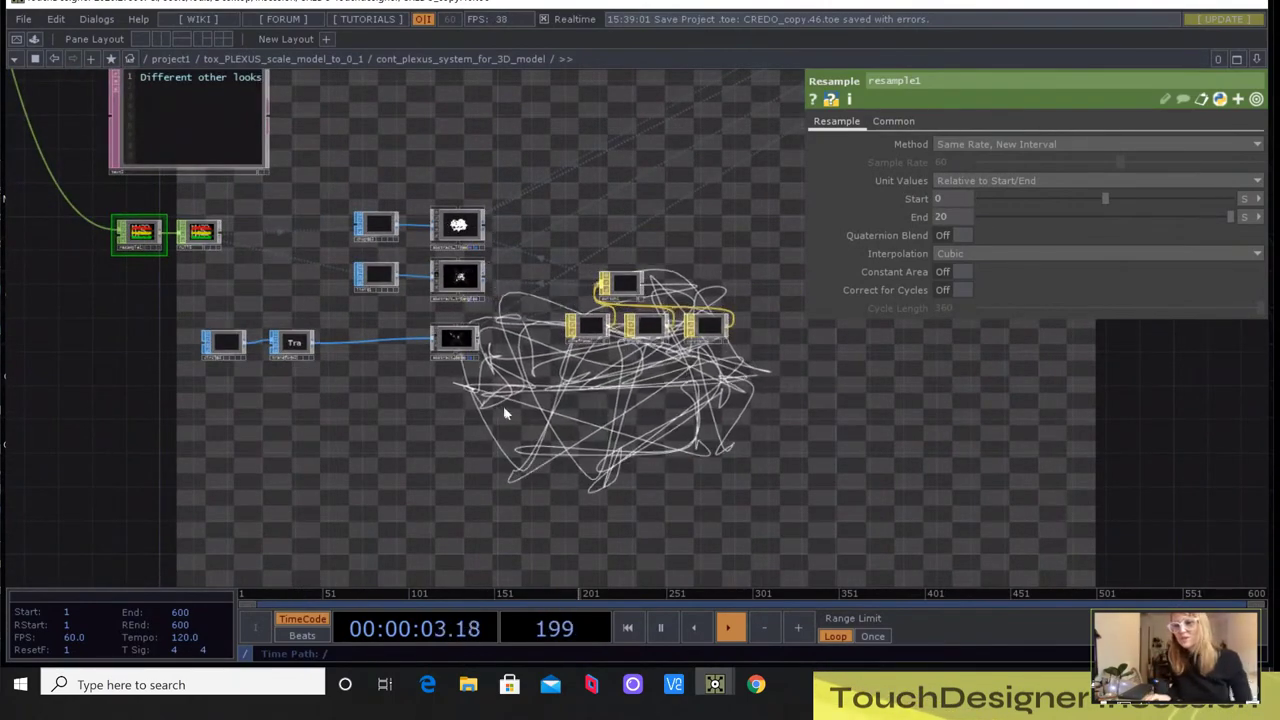
scroll(395, 368, down, 2)
scroll(355, 359, down, 8)
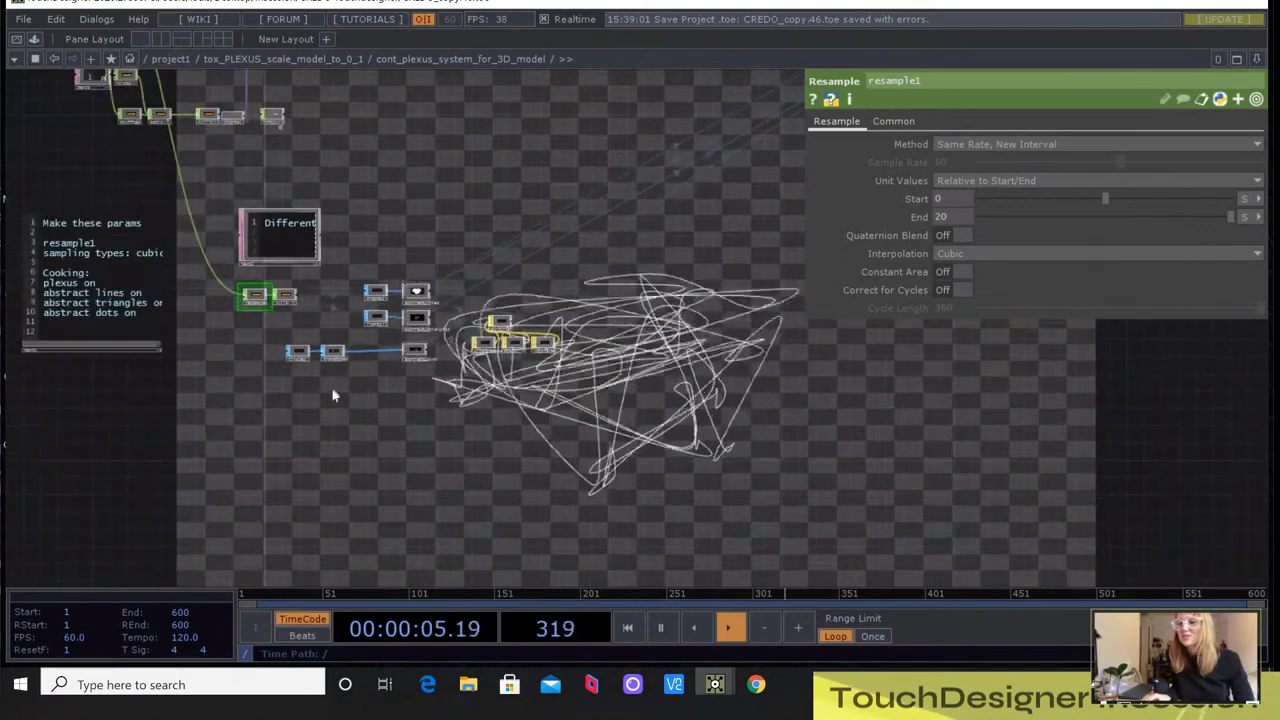
key(p)
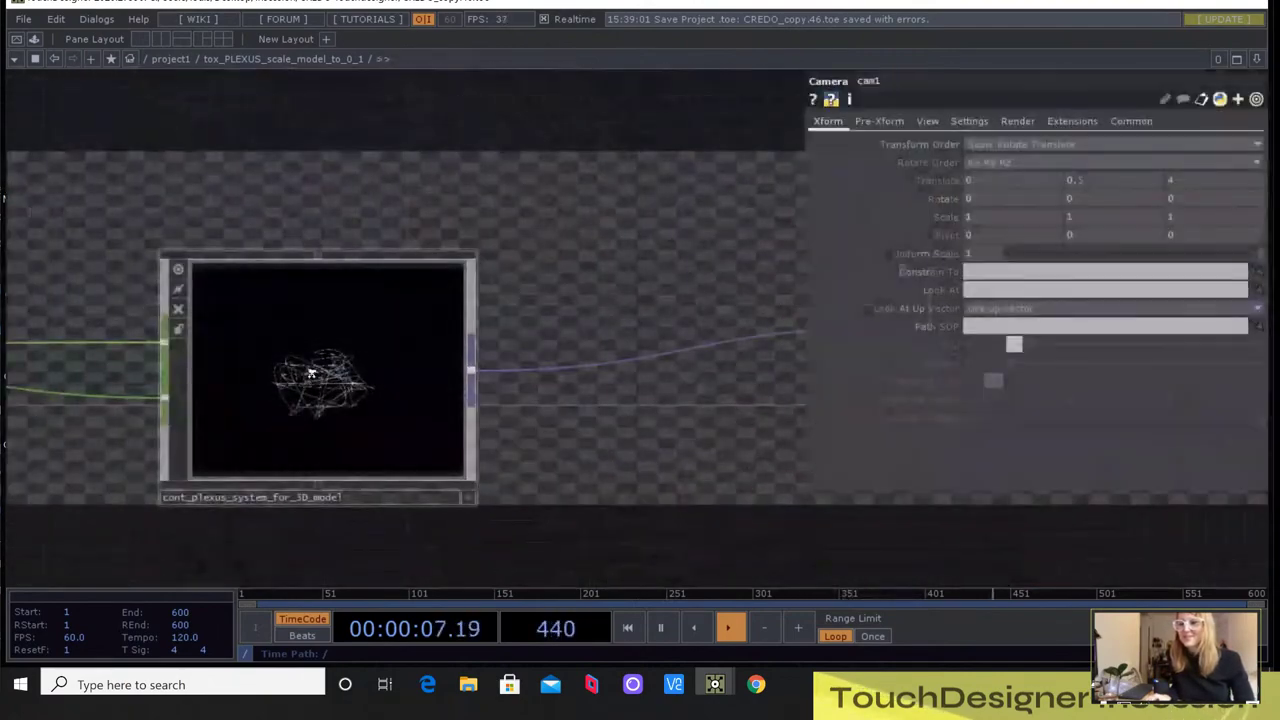
Leave the plexus component and return to the project1 network
scroll(311, 375, down, 4)
drag(326, 462, 456, 424)
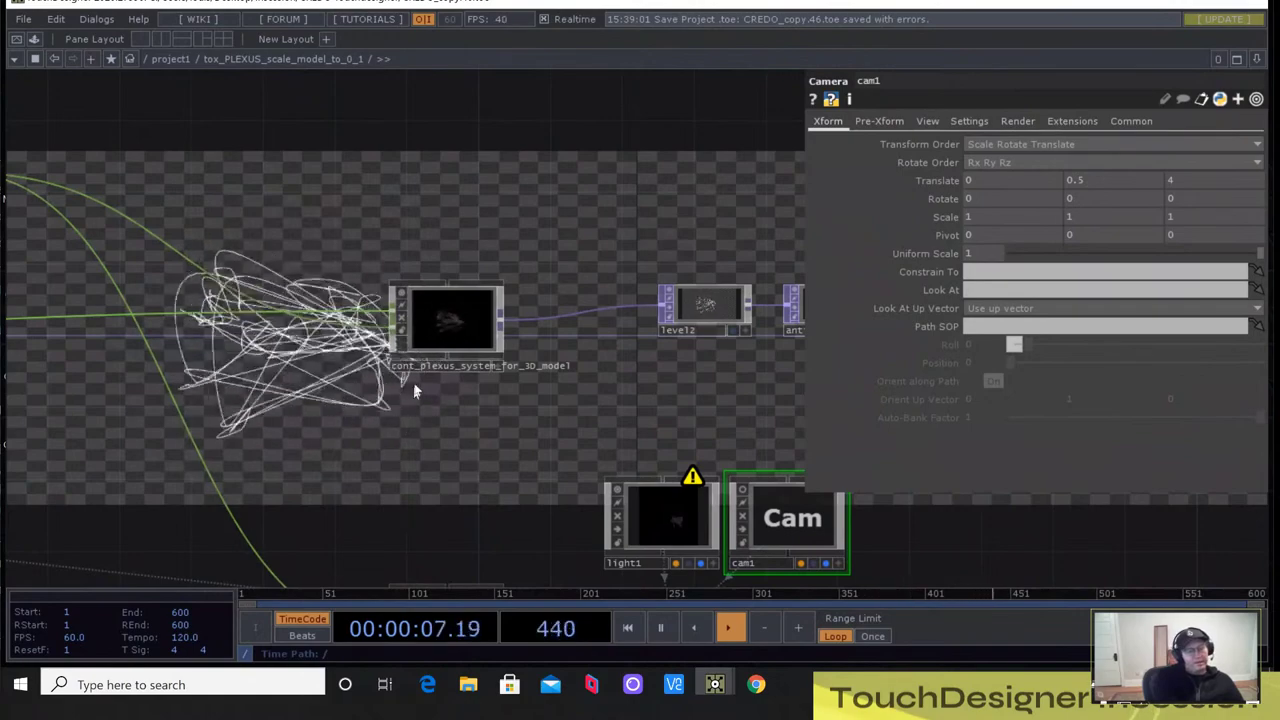
scroll(492, 427, down, 10)
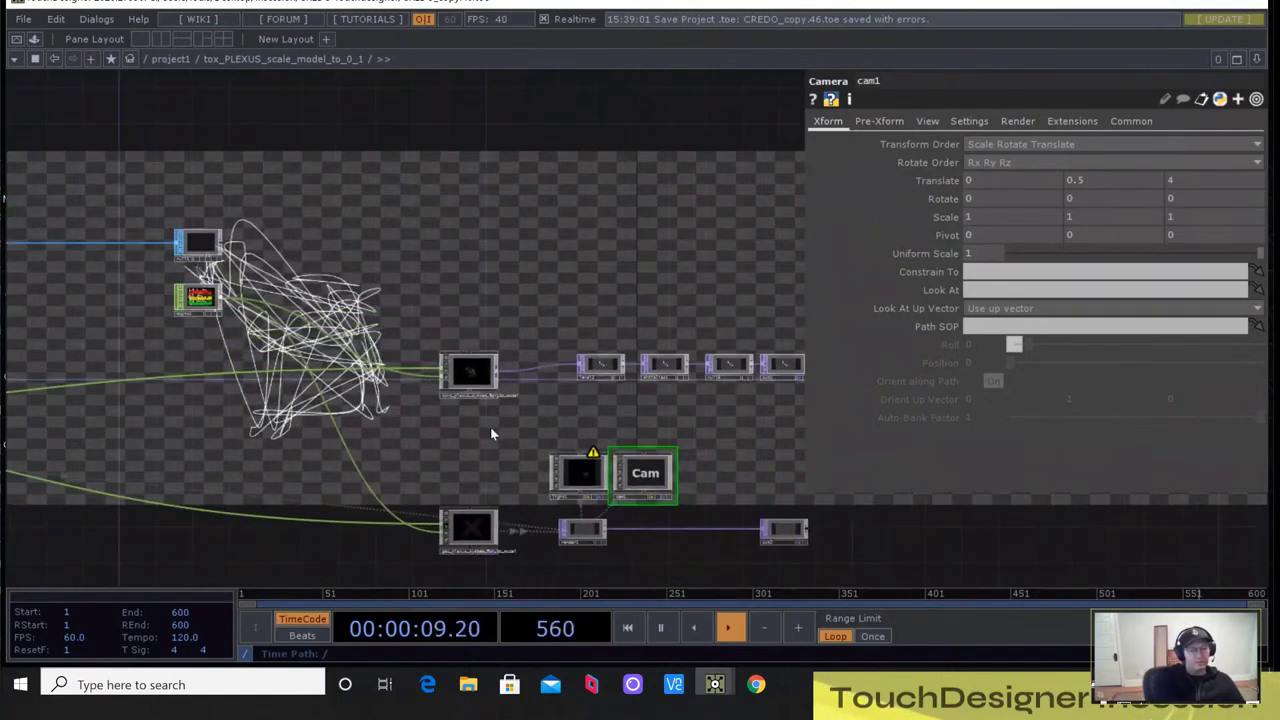
scroll(155, 367, down, 8)
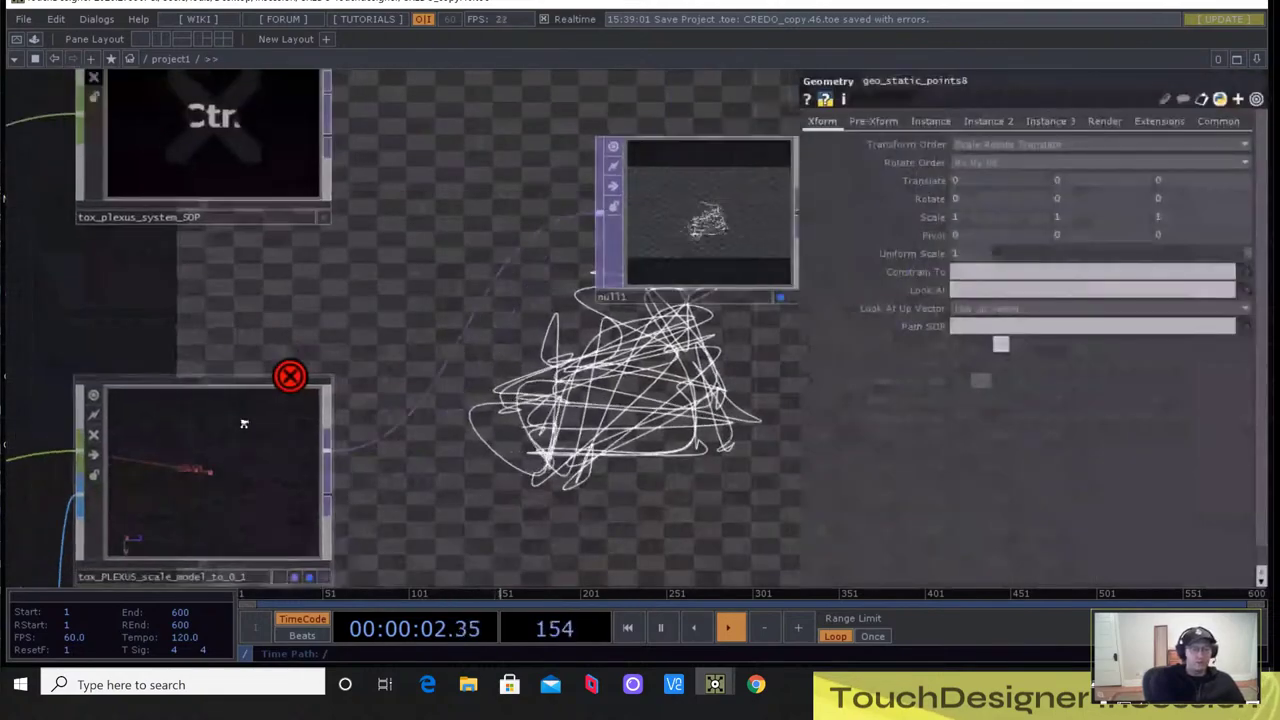
Find the fbx1_fox1 component among the final versions and open its internal network
scroll(243, 423, down, 3)
drag(243, 423, 352, 463)
scroll(352, 463, up, 3)
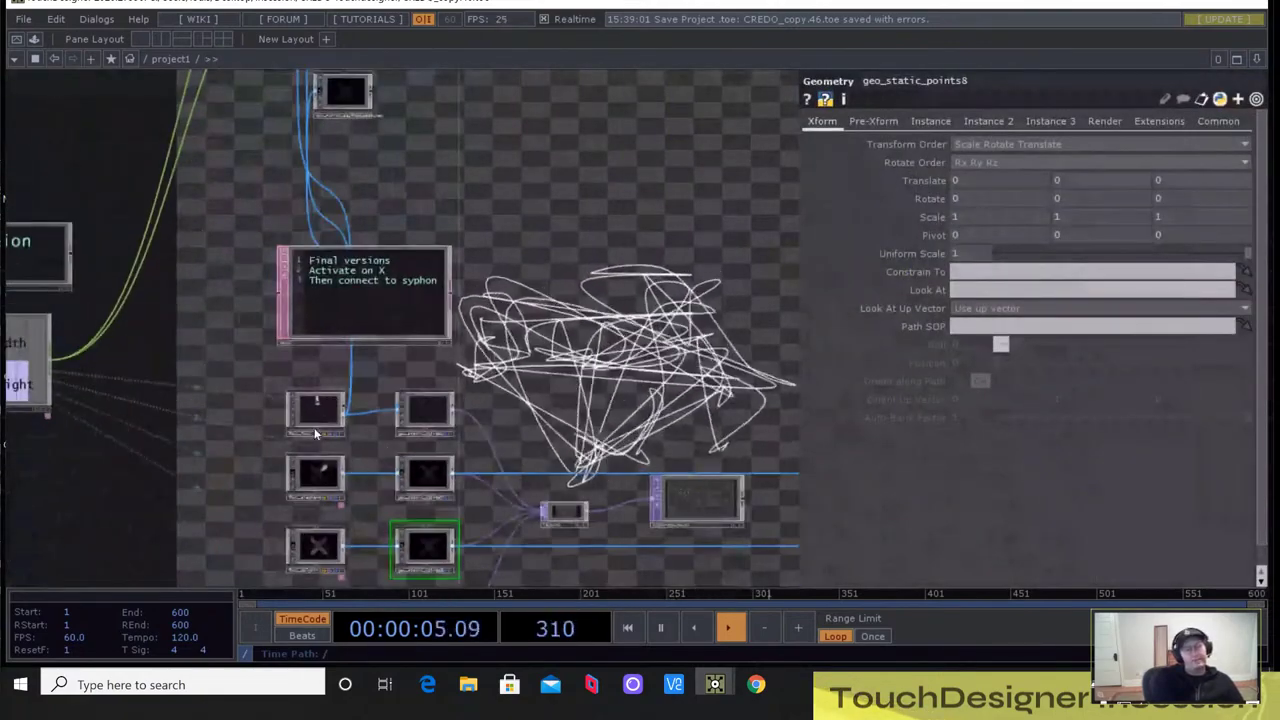
scroll(313, 430, up, 10)
scroll(408, 323, up, 5)
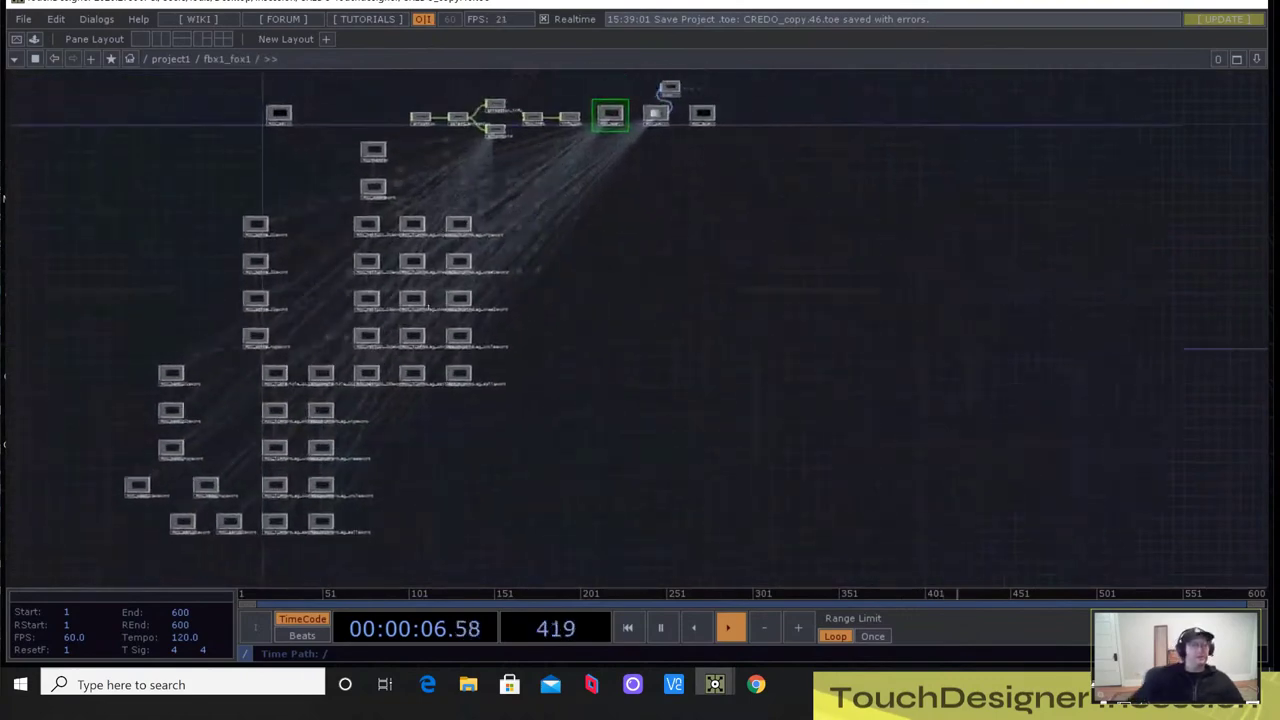
Show the node parameters and inspect the animation, export and info nodes beside the Fox_SHP geometry
key(p)
drag(617, 263, 481, 451)
scroll(481, 451, up, 2)
scroll(463, 411, up, 3)
drag(686, 494, 502, 408)
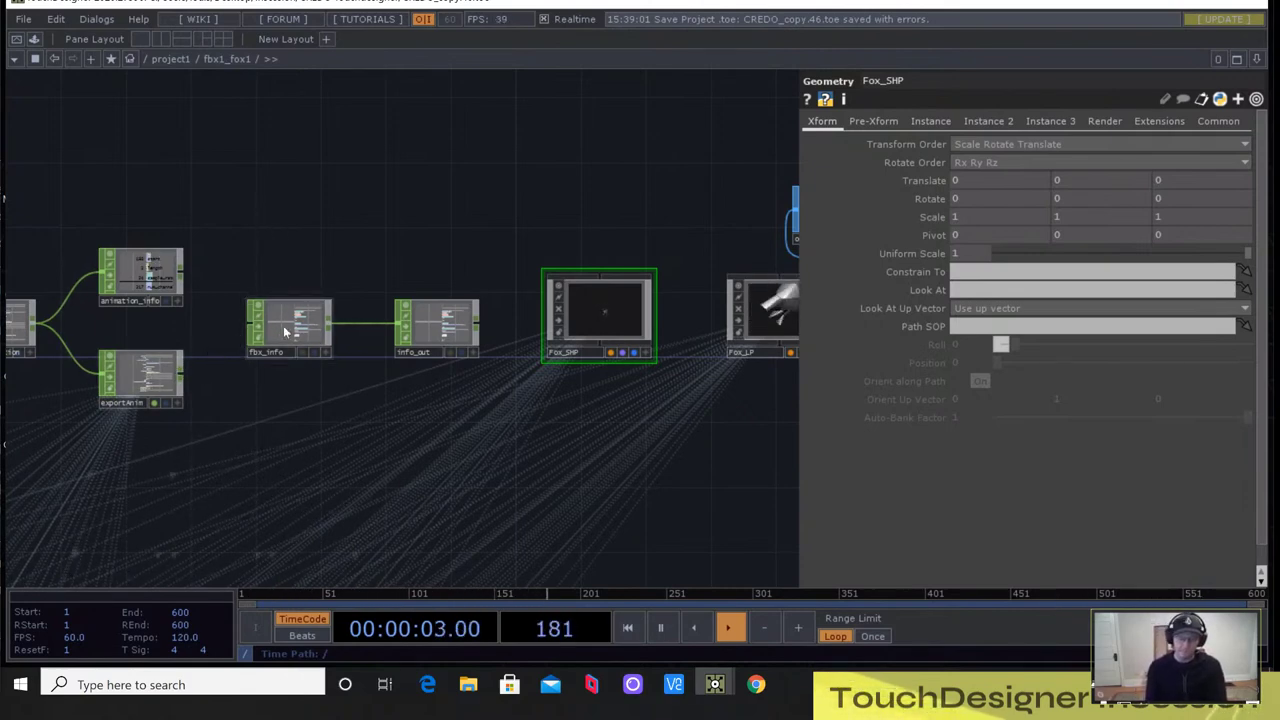
Return to project1, select fbx1_fox1 and review its transform and FBX import parameters
scroll(285, 382, down, 10)
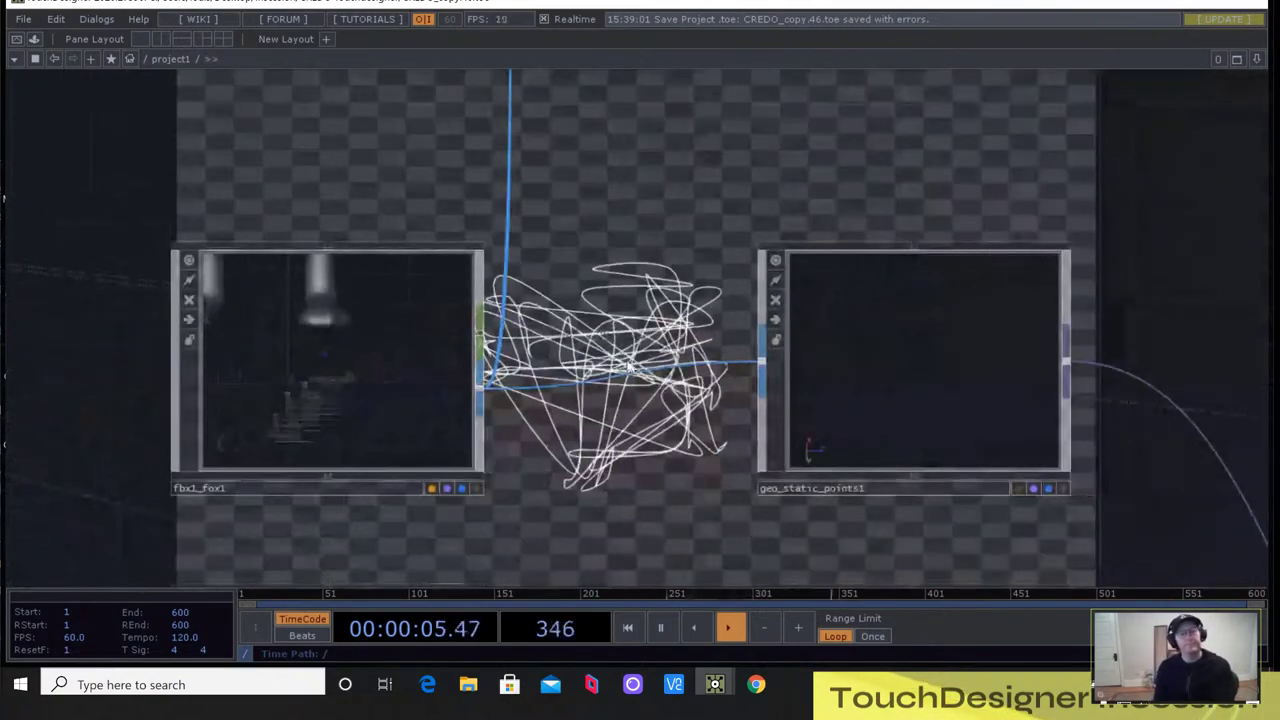
key(p)
click(300, 332)
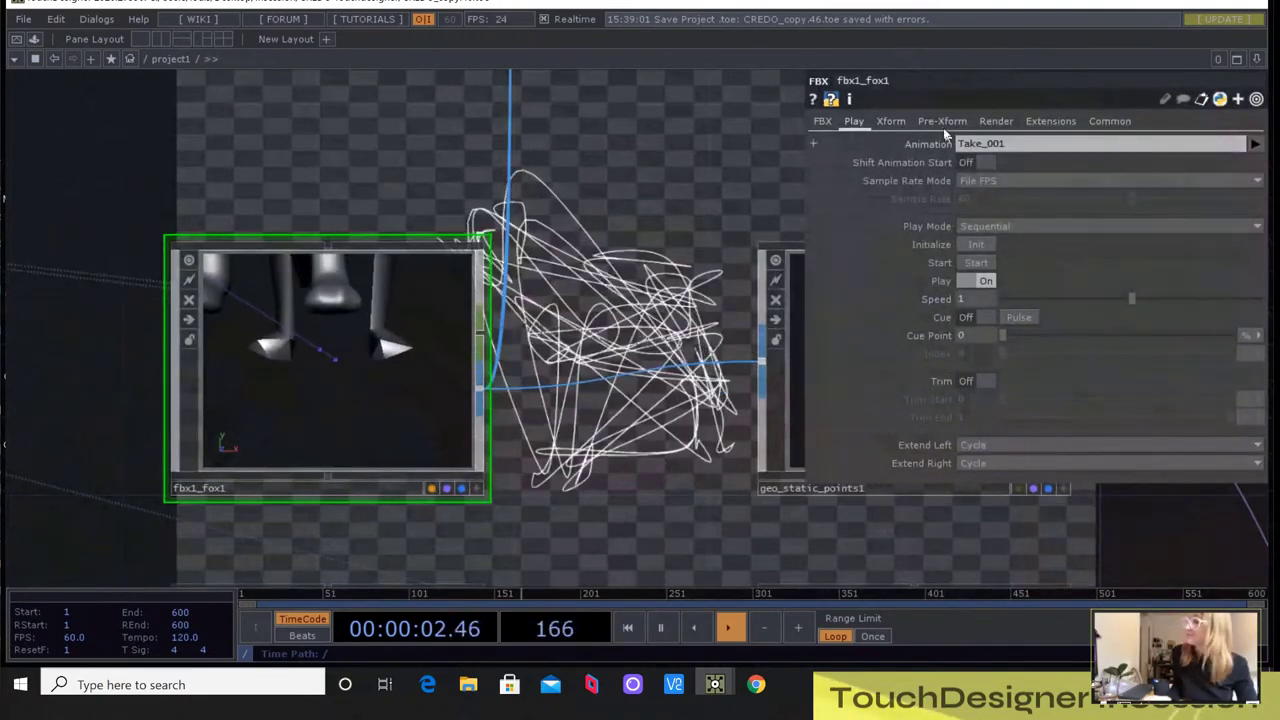
click(889, 121)
click(822, 121)
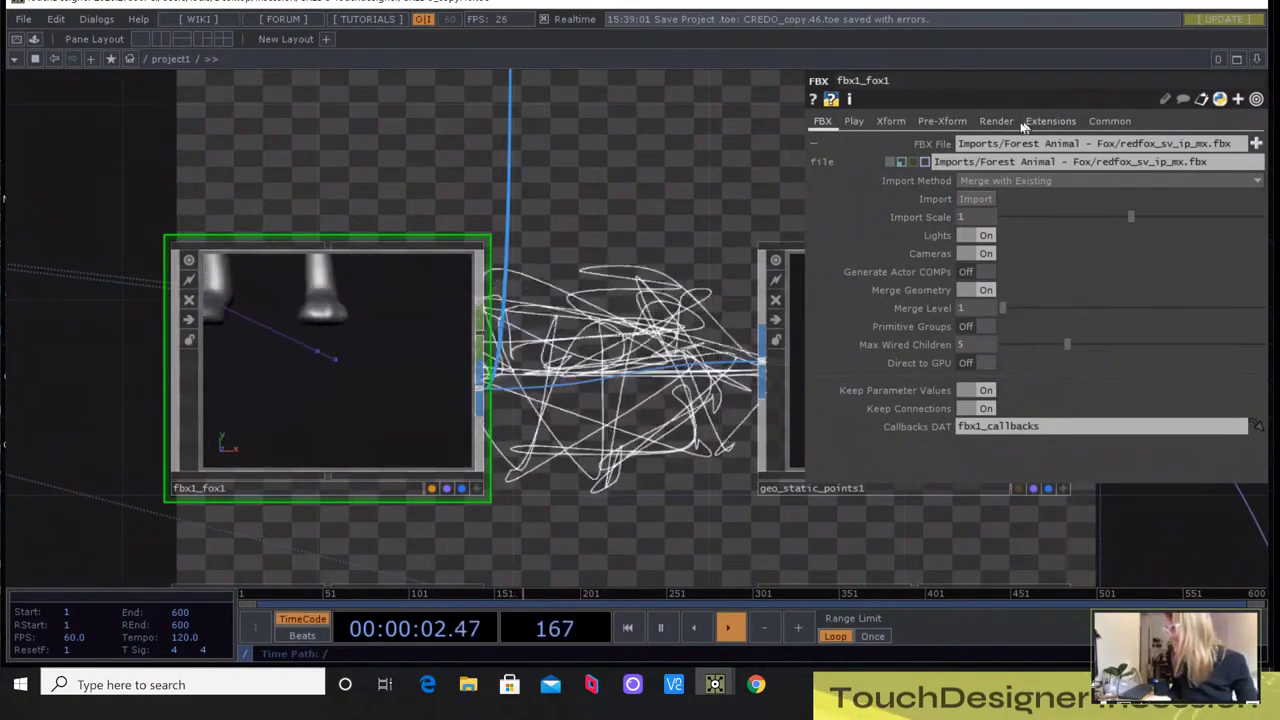
Enable trimming in the playback parameters of fbx1_fox1 and set Trim End to 0.036
click(862, 124)
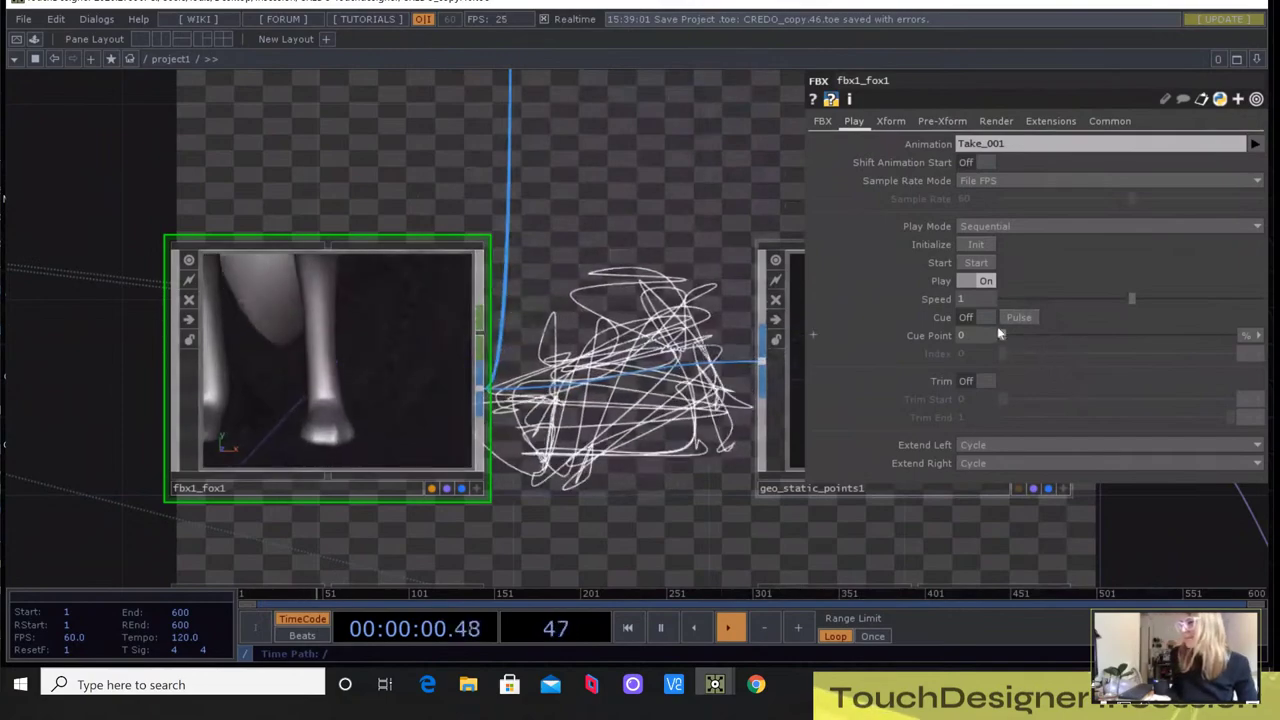
click(986, 380)
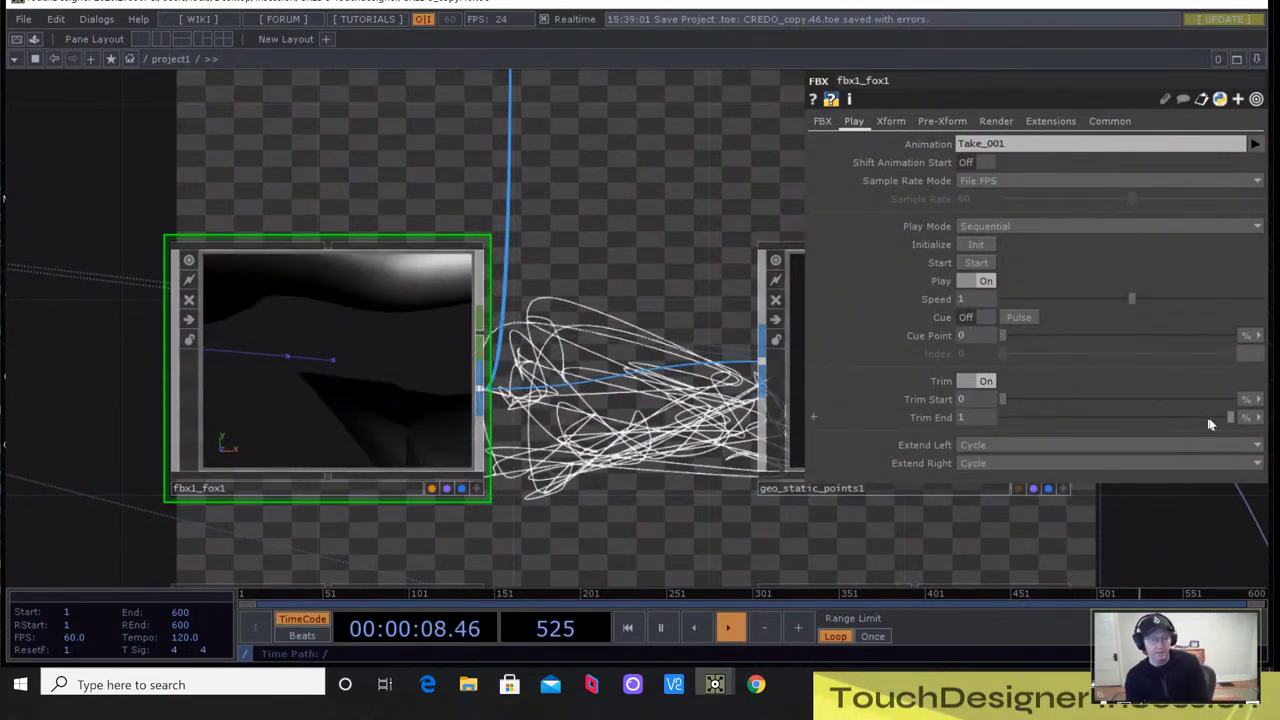
drag(1227, 418, 1002, 416)
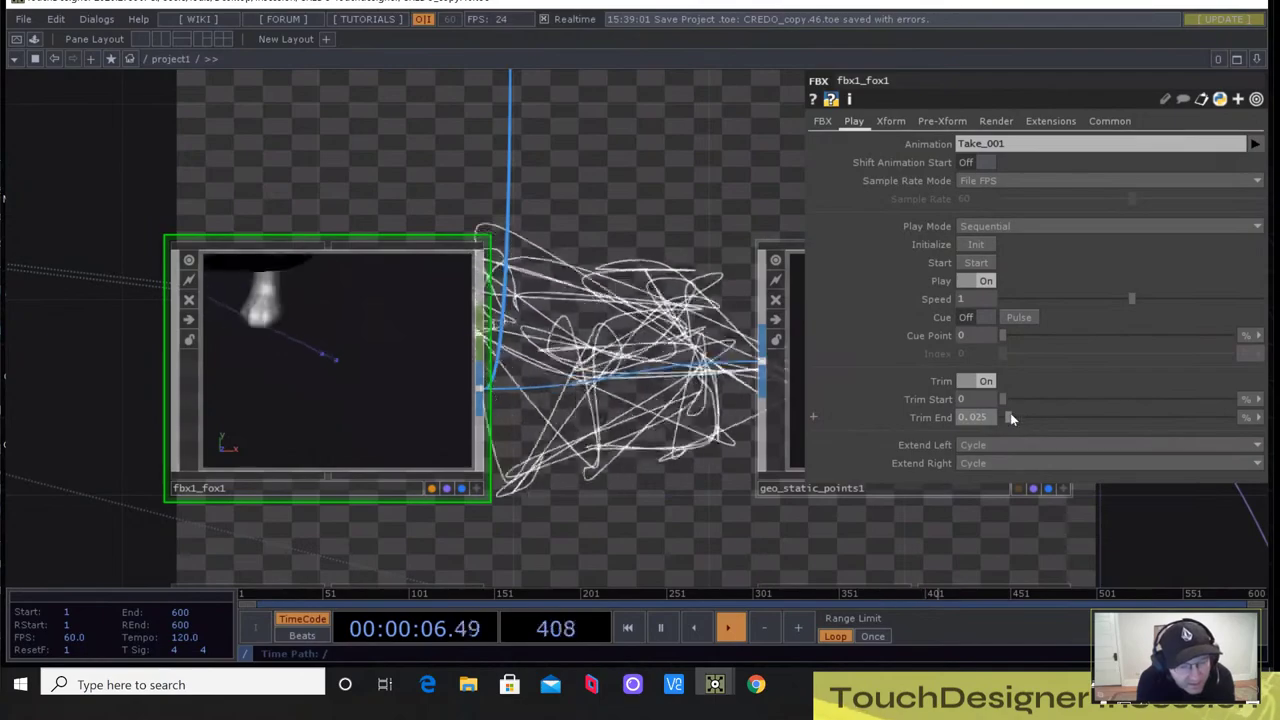
drag(1010, 417, 1008, 410)
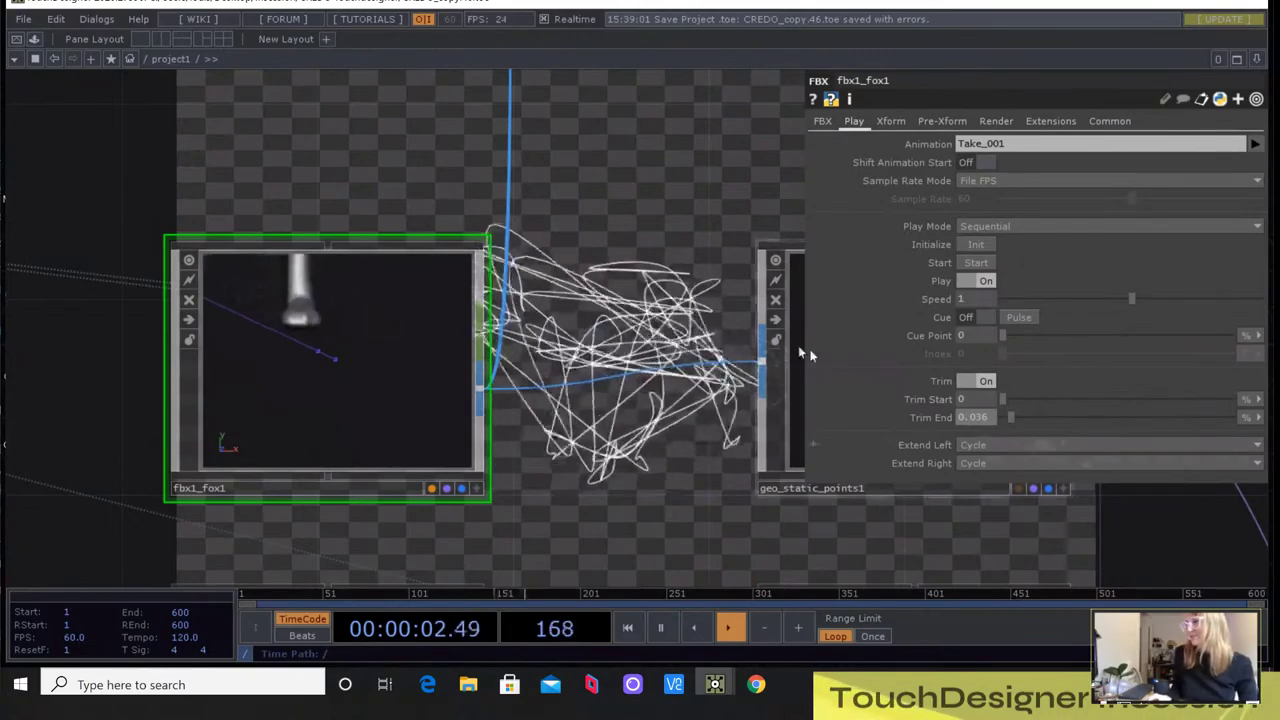
Examine the trimmed animation in the project1 backdrop and locate the plexus and particle components of the final versions
scroll(685, 355, up, 2)
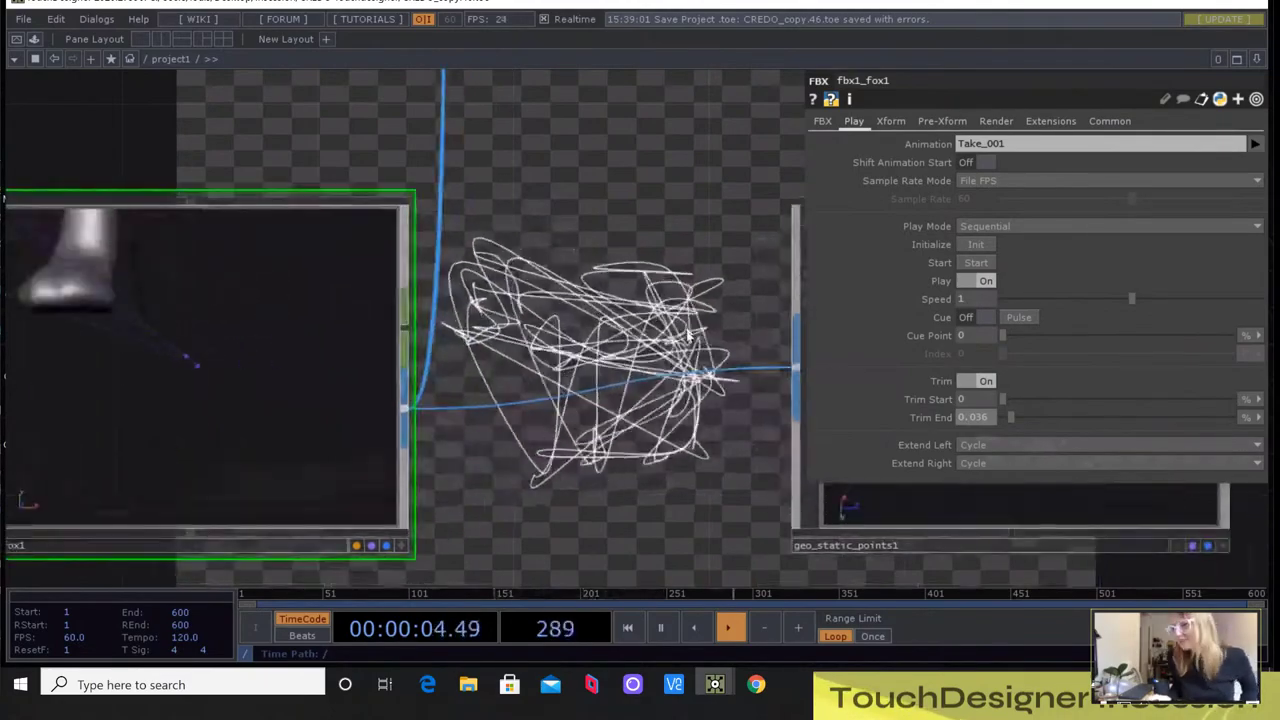
scroll(686, 333, down, 6)
scroll(685, 335, down, 3)
drag(517, 190, 307, 347)
scroll(486, 200, down, 2)
scroll(486, 200, up, 3)
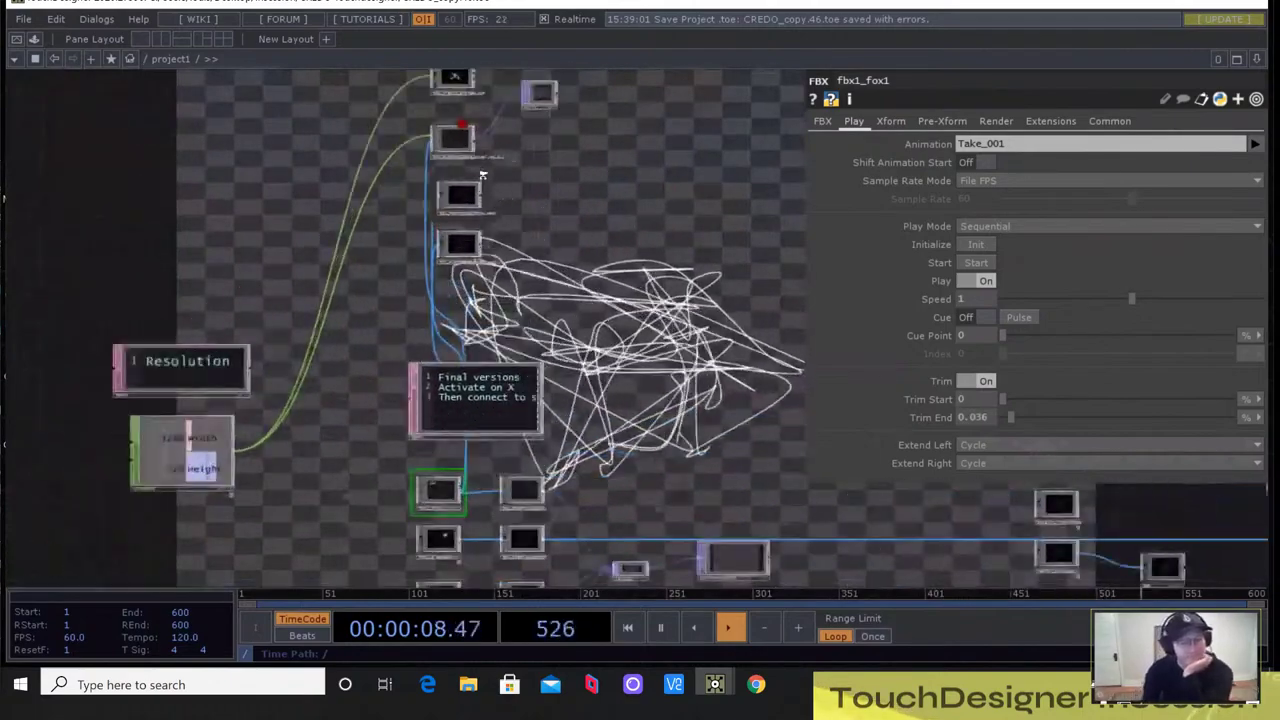
scroll(560, 195, up, 3)
drag(594, 207, 516, 313)
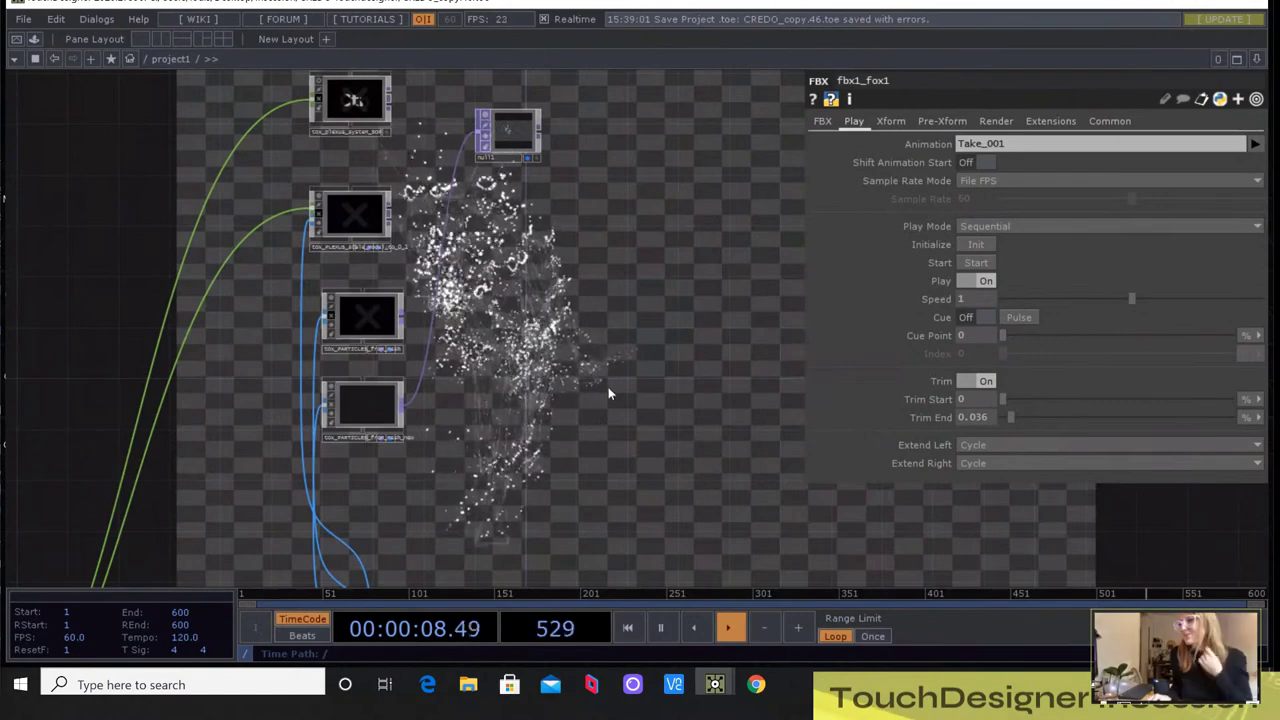
scroll(485, 340, up, 5)
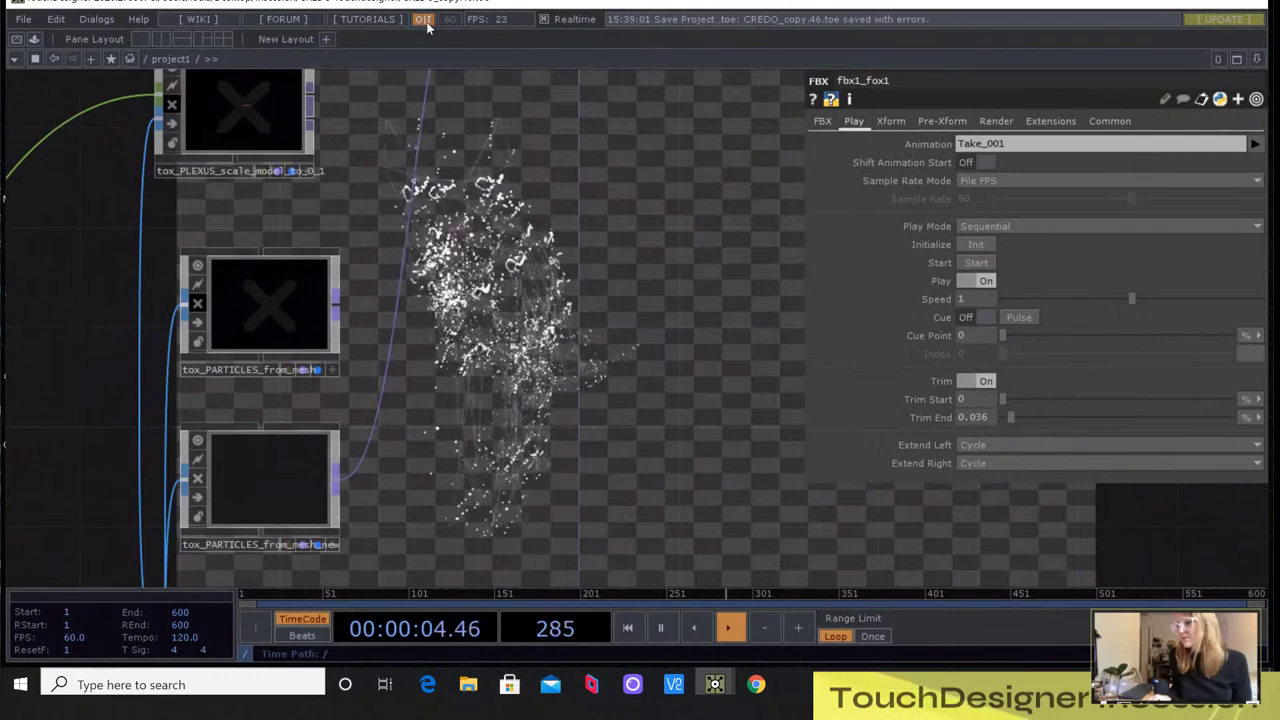
Switch to the Keening project and open its control interface in perform mode
mouse_move(714, 684)
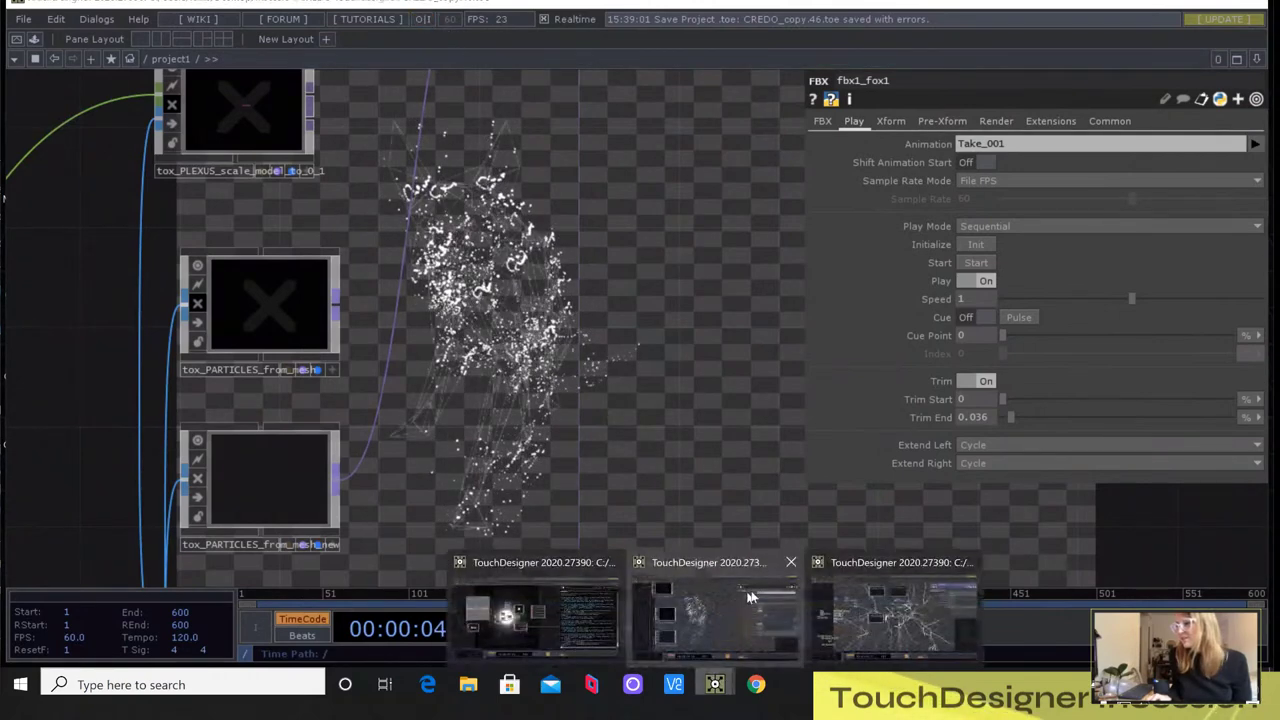
click(866, 618)
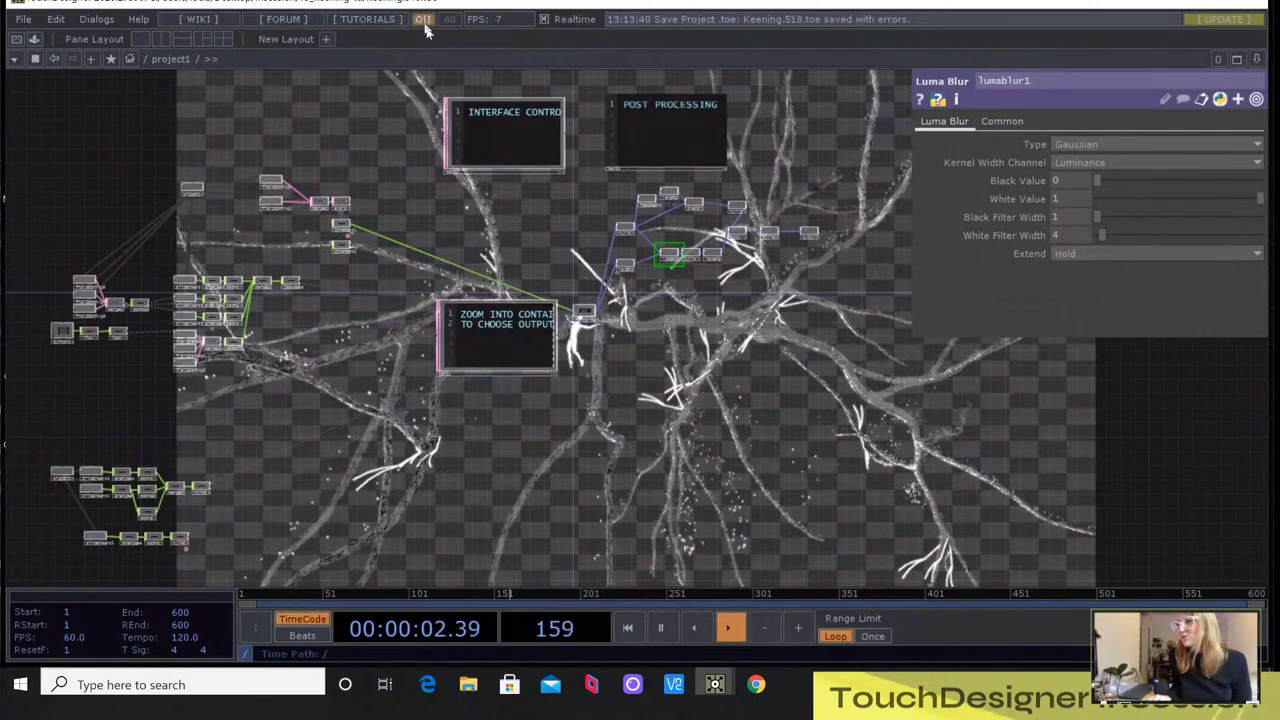
click(17, 41)
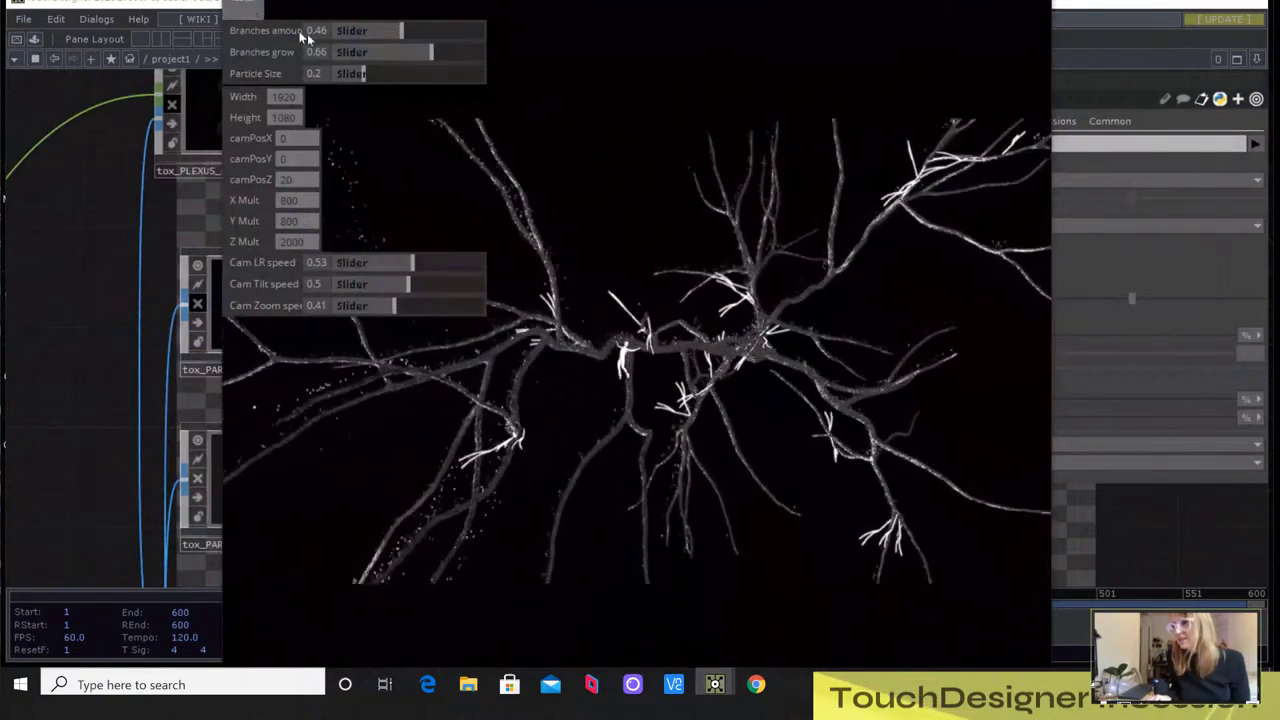
Set Branches amount to 0.26, Branches grow to 0.82 and Particle Size to 0.45 in the Keening interface
drag(399, 32, 421, 60)
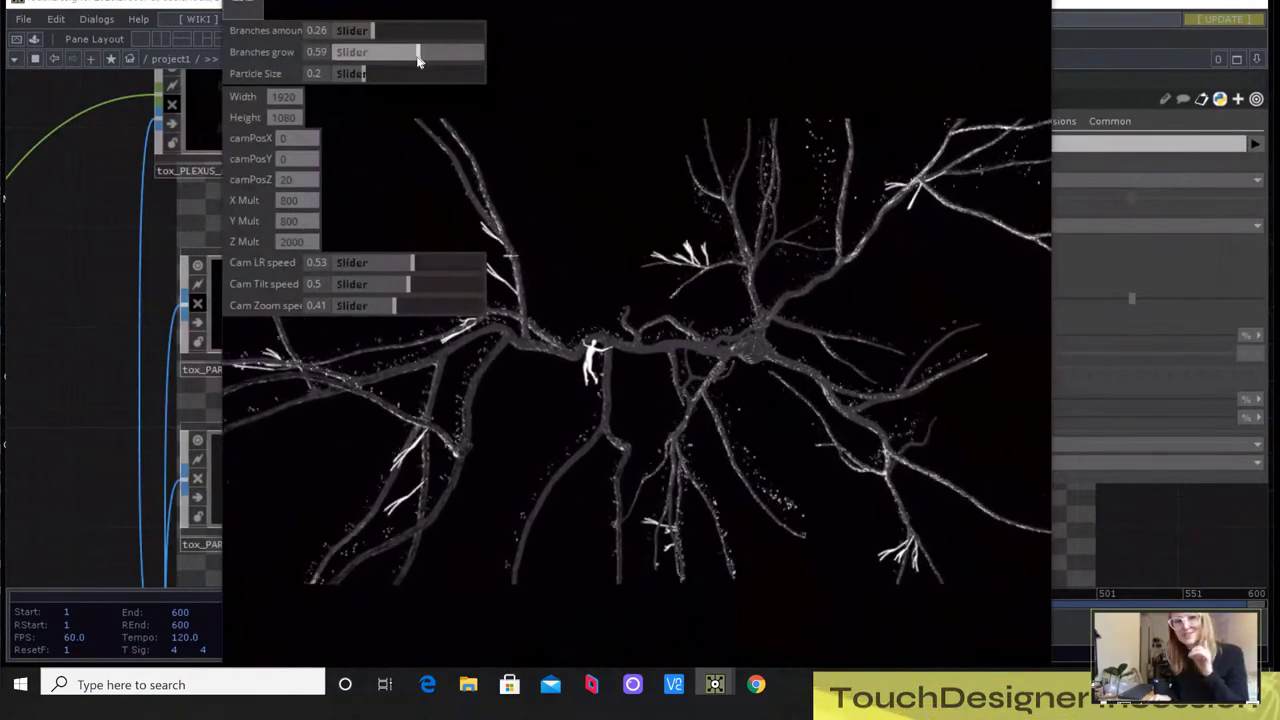
drag(416, 60, 455, 52)
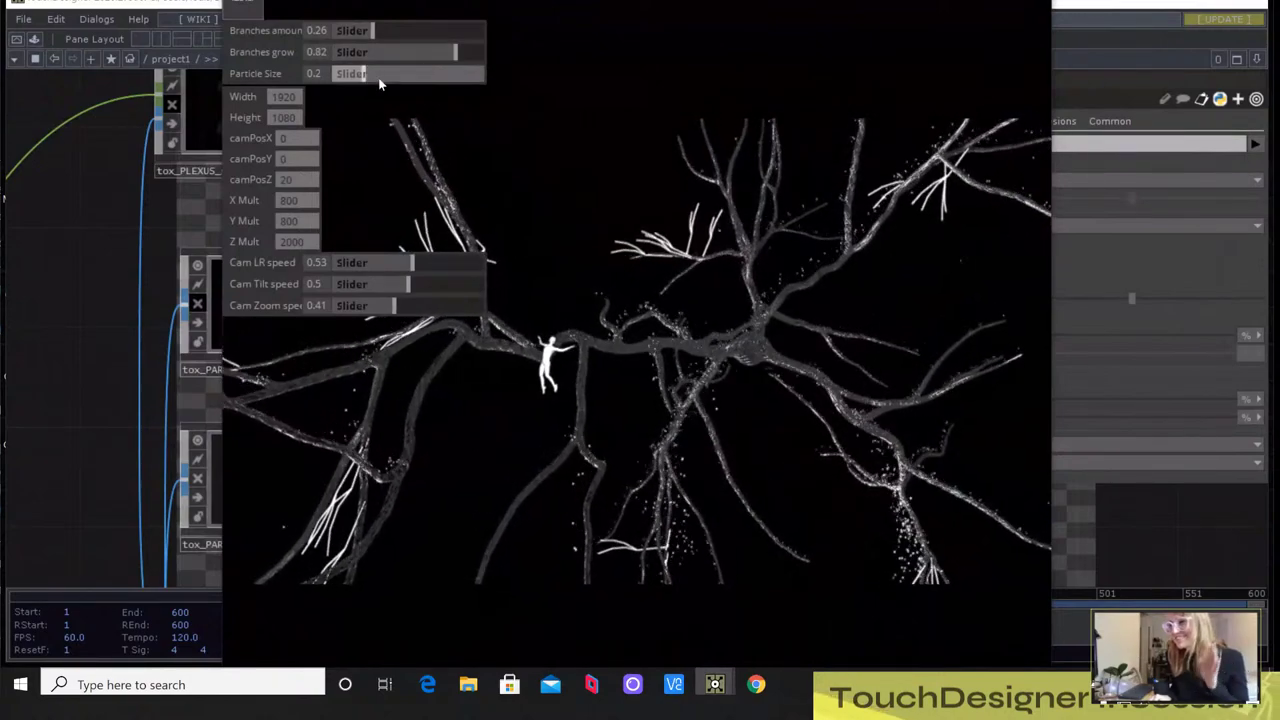
drag(366, 72, 400, 73)
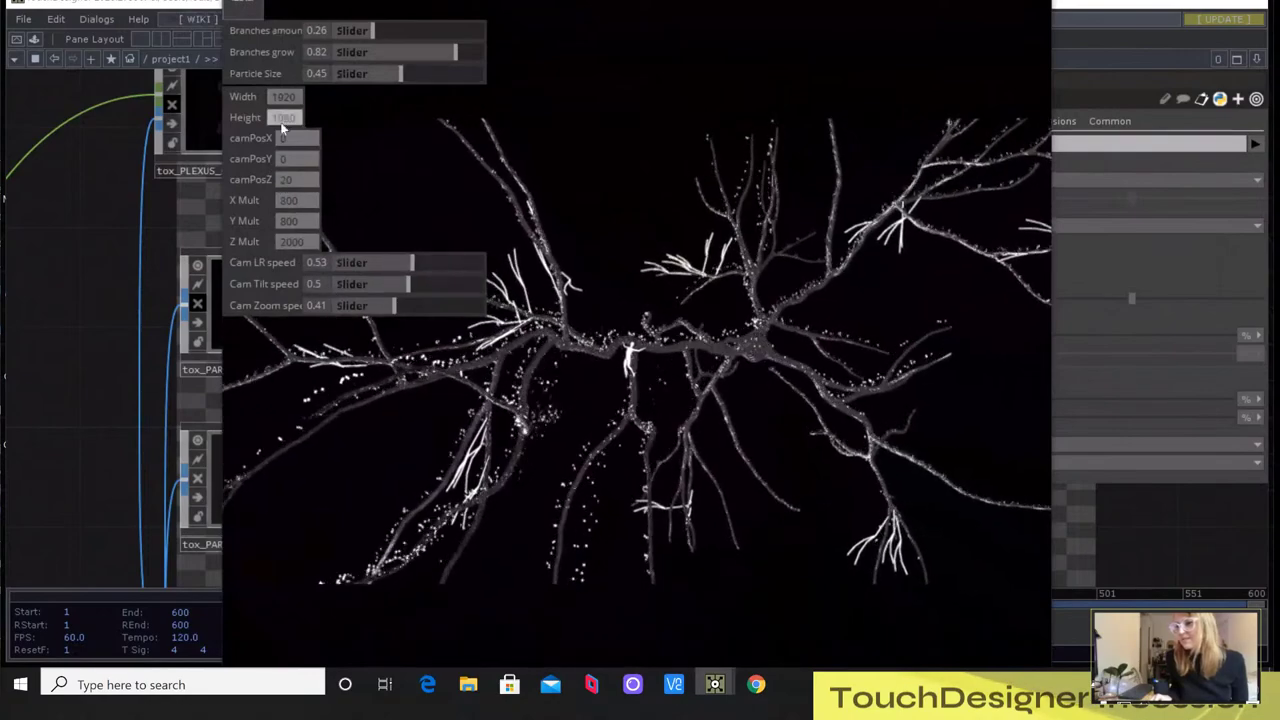
Set X Mult to 80, Cam LR speed to 0.5 and Cam Tilt speed to 0.48 for the tree scene
click(295, 200)
text(80)
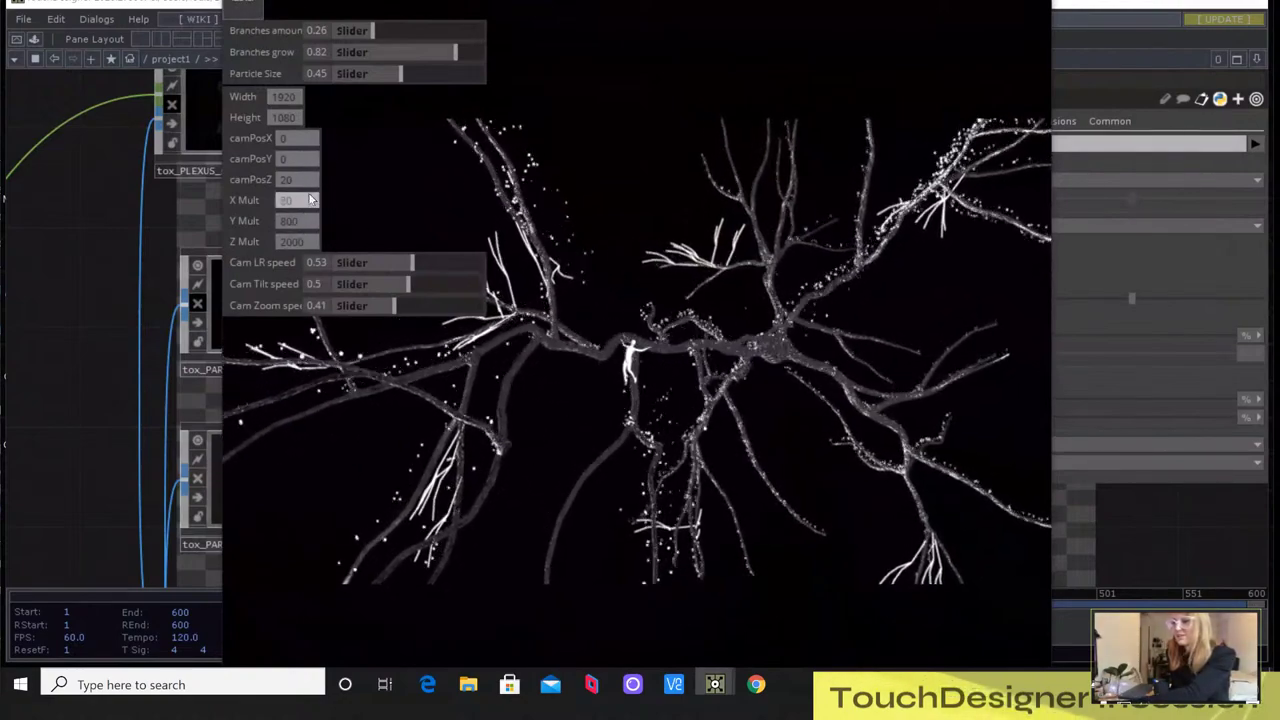
drag(366, 264, 405, 298)
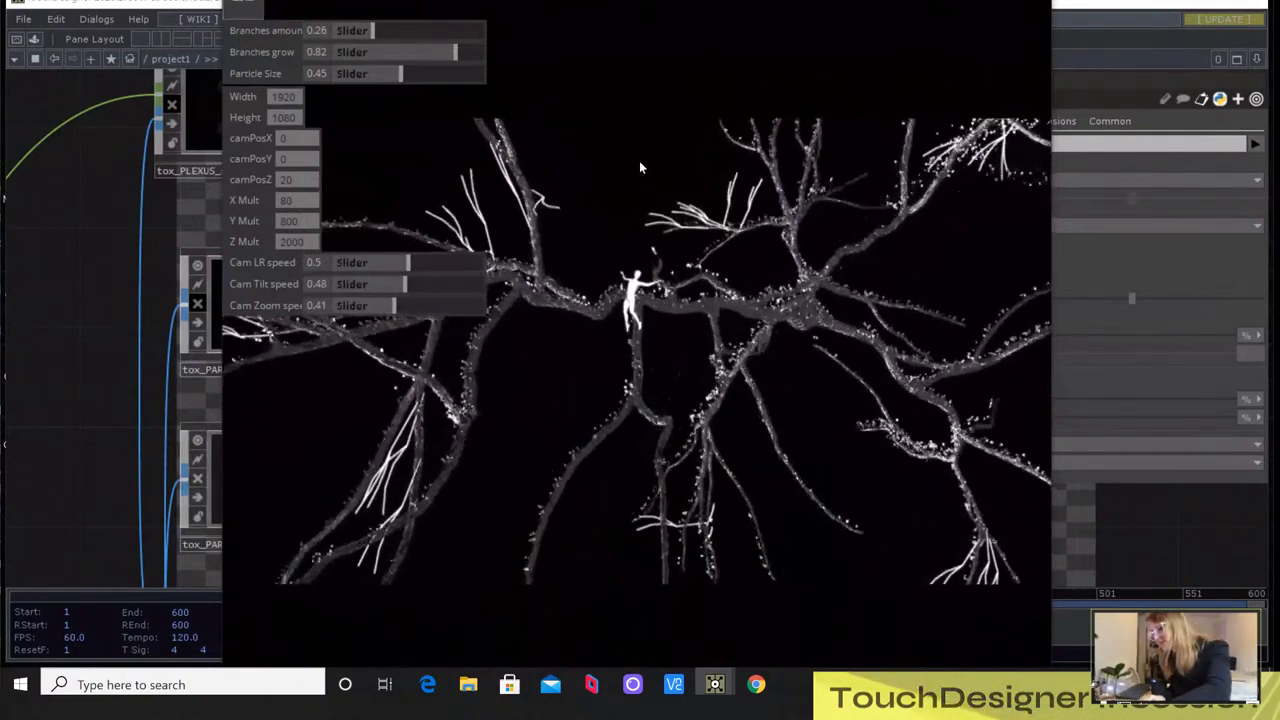
Exit the Keening interface to the CREDO project1 network and resume its processing
key(Escape)
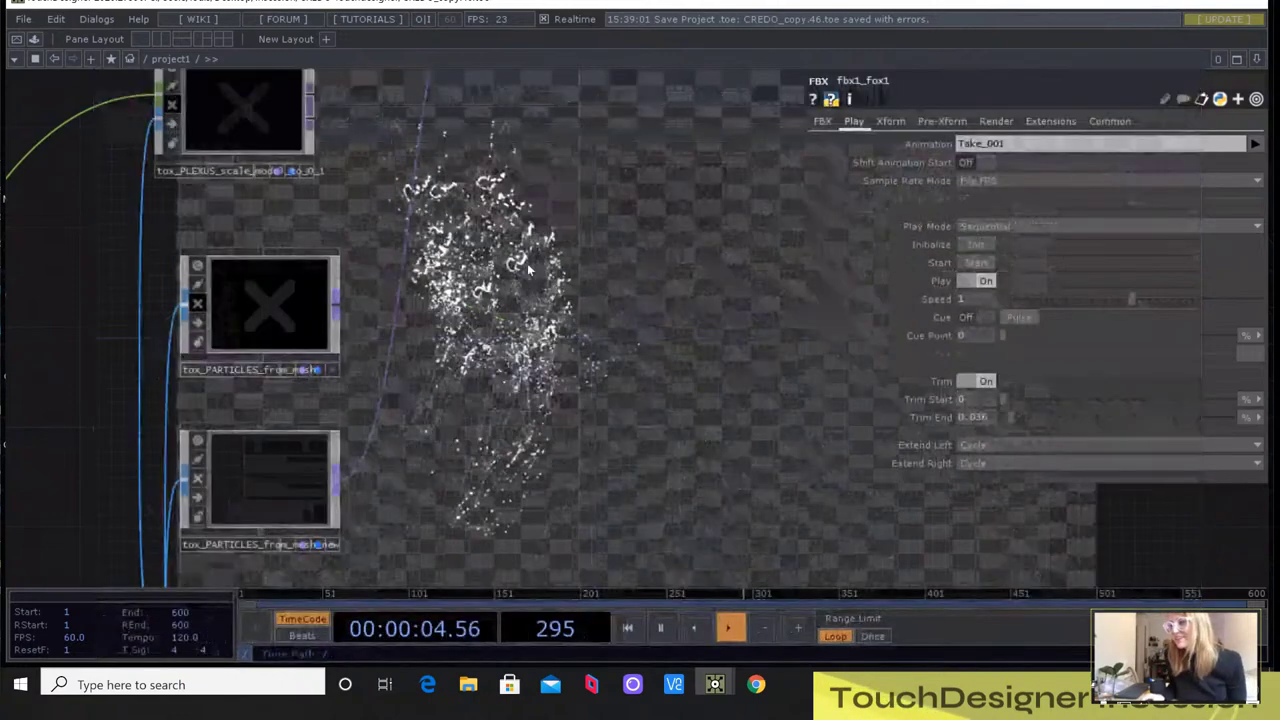
scroll(511, 276, down, 5)
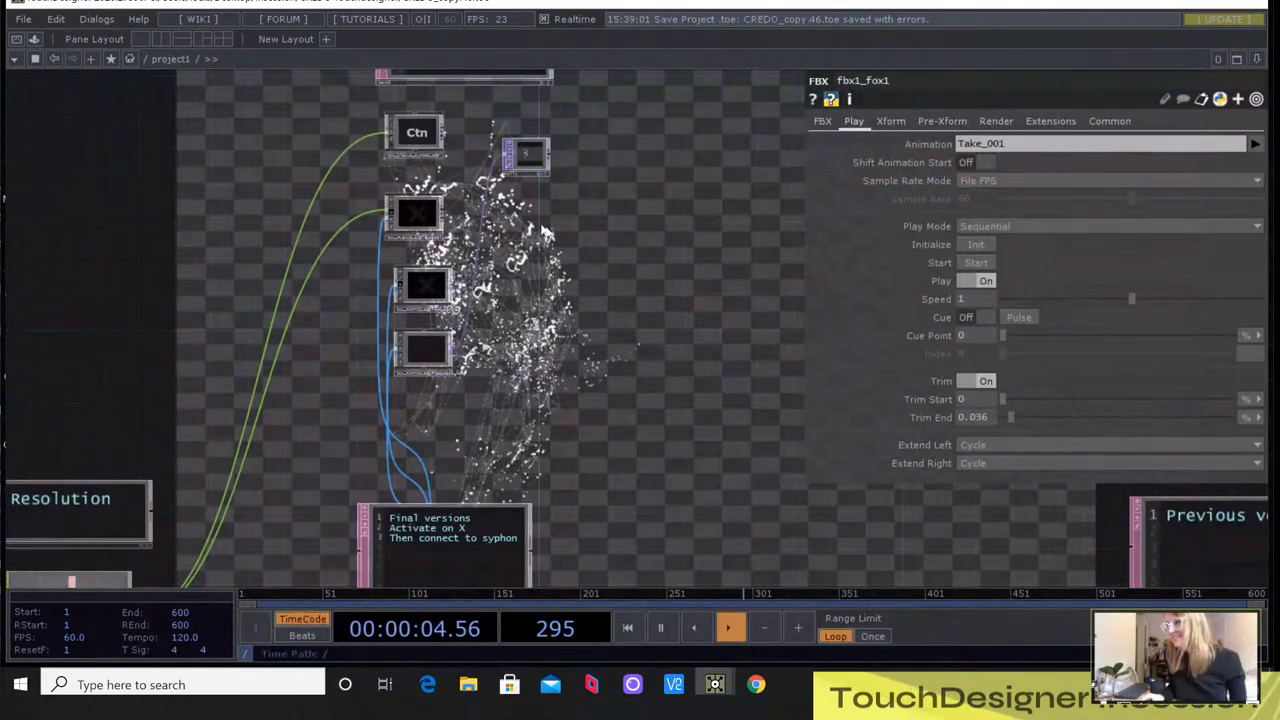
drag(585, 230, 594, 244)
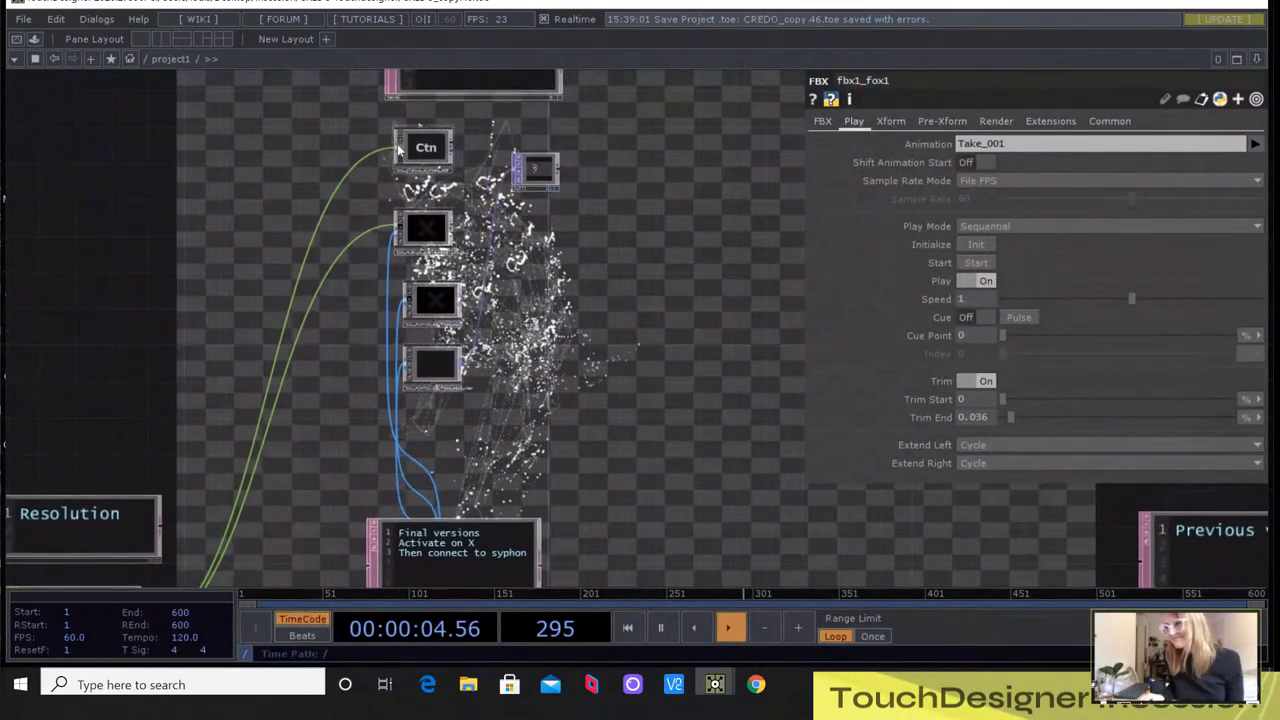
click(423, 19)
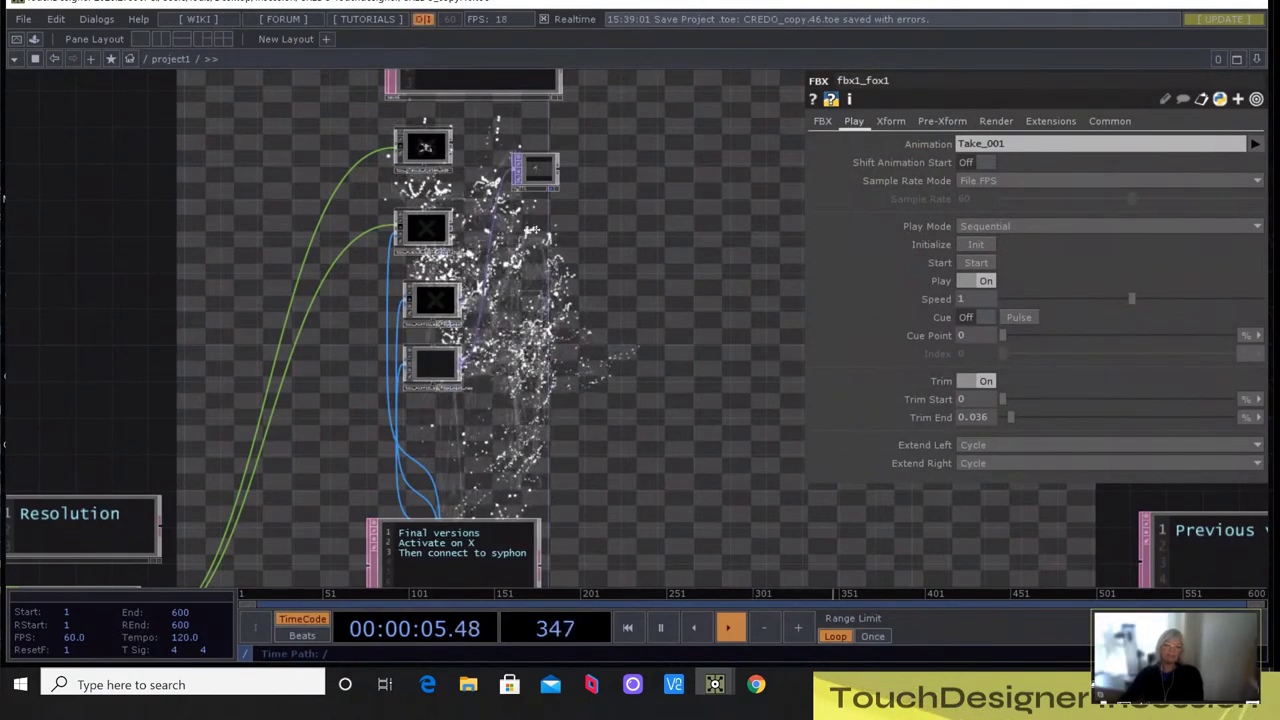
scroll(533, 232, up, 3)
drag(458, 262, 444, 270)
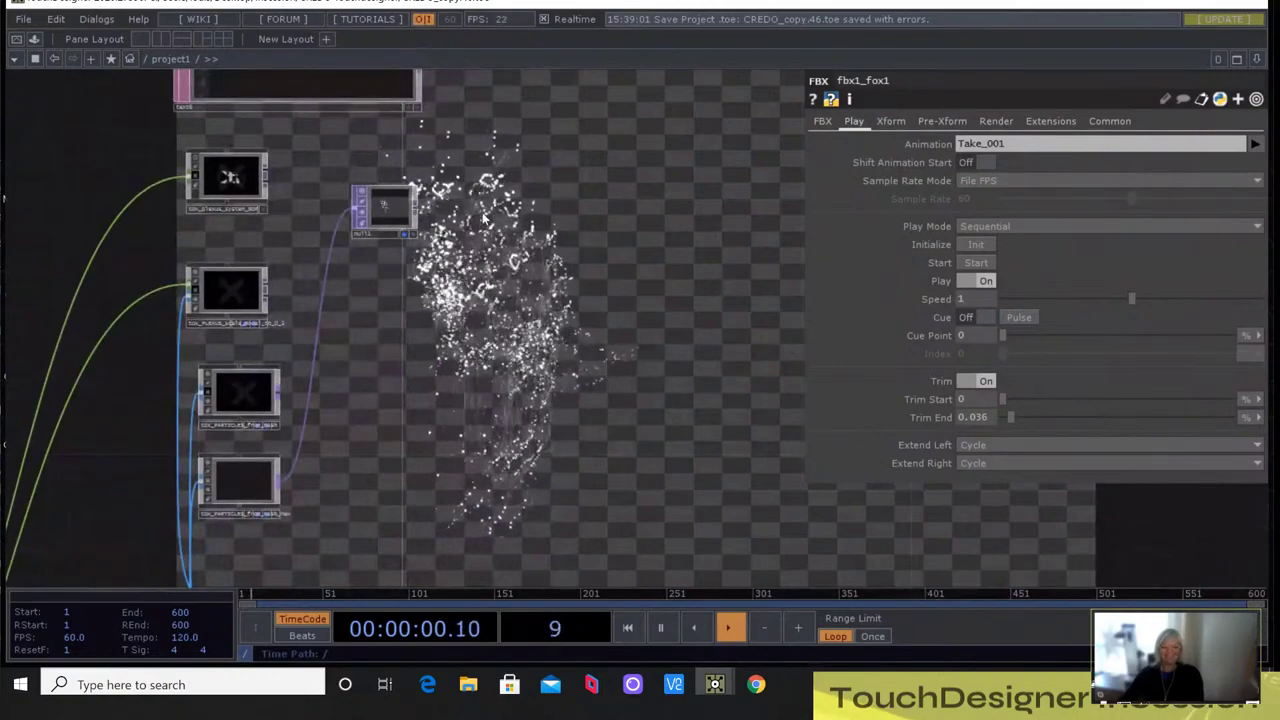
Browse the TOP family in the operator list without adding an operator
right_click(515, 130)
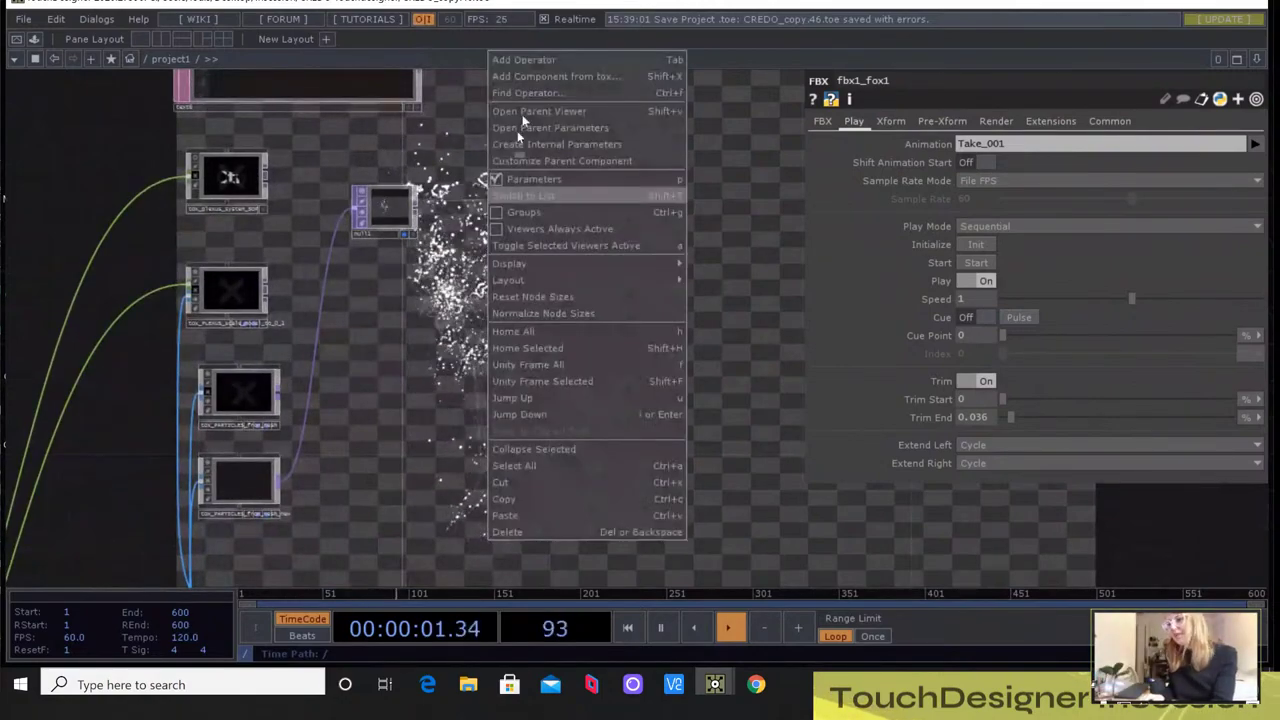
click(540, 59)
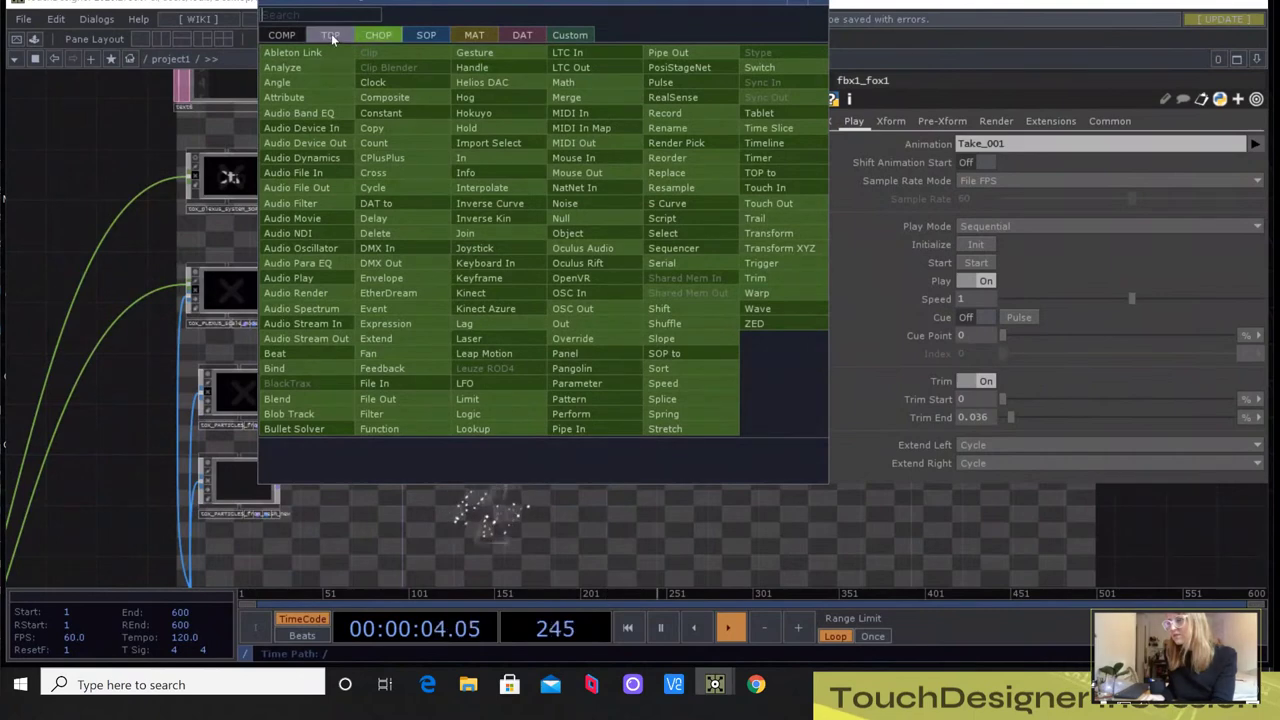
click(331, 35)
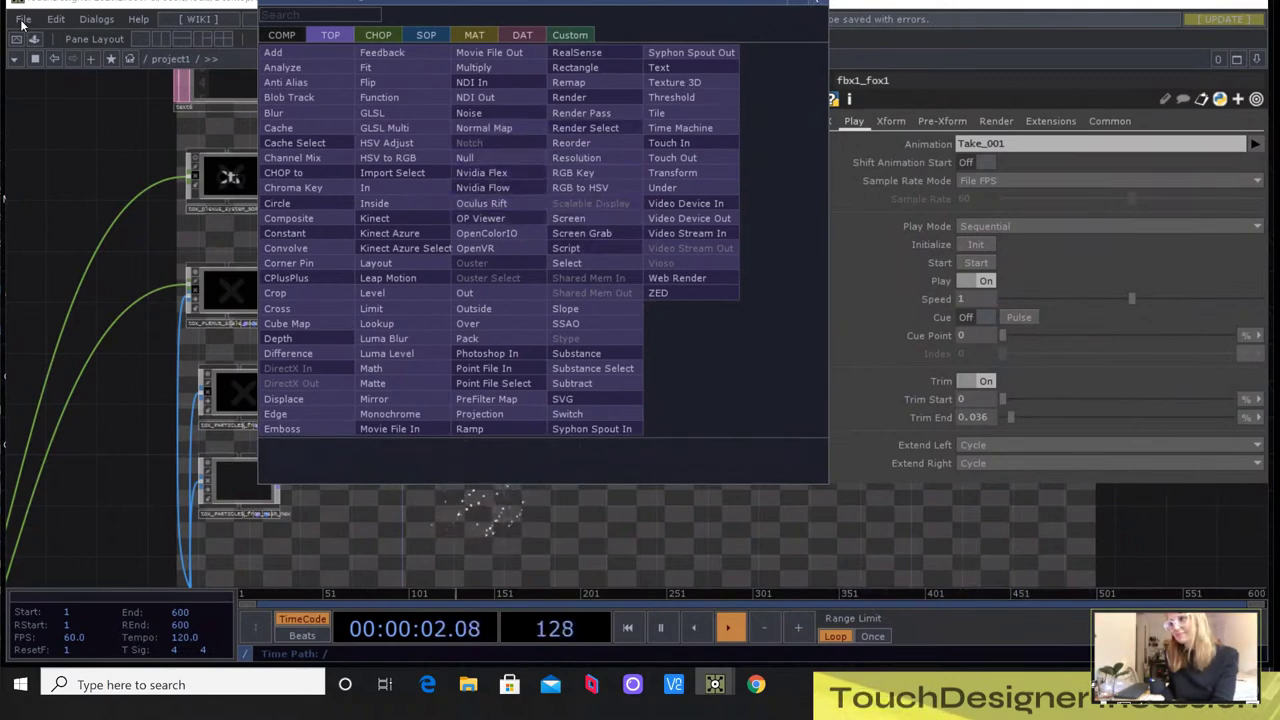
click(576, 158)
Review the movie export settings, choose the Hap Q codec, and close them without rendering
click(22, 19)
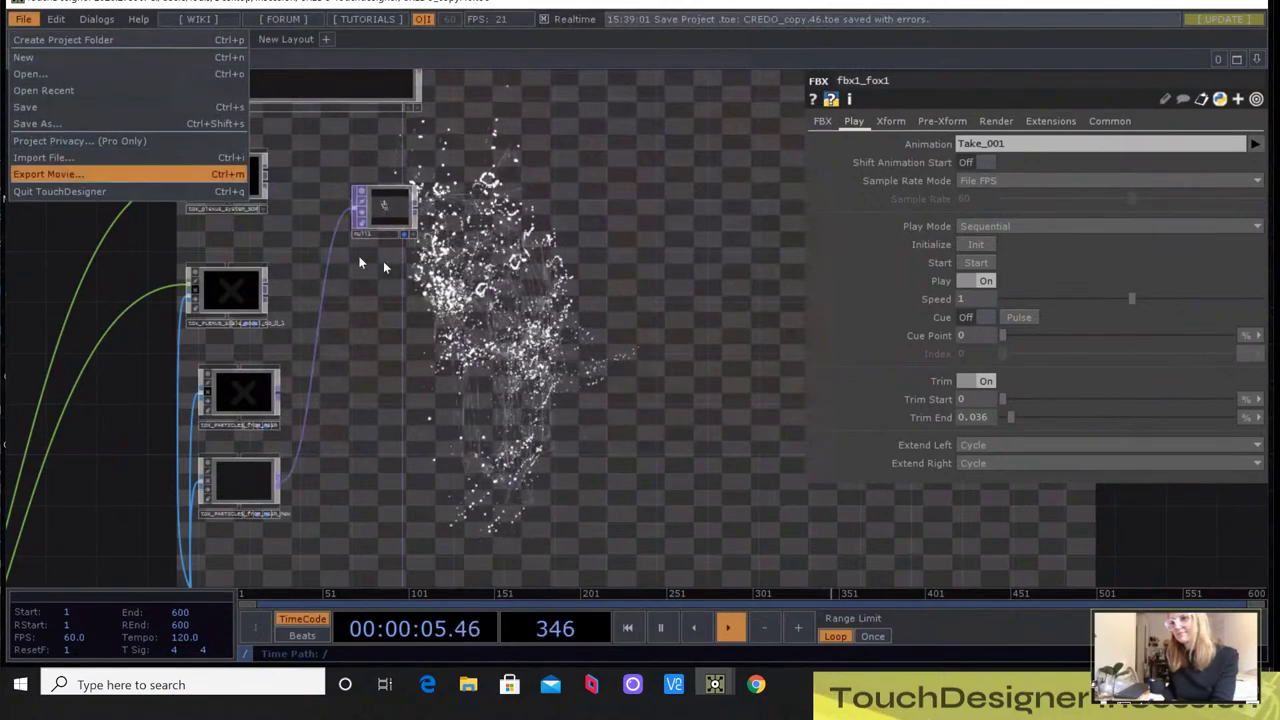
click(48, 174)
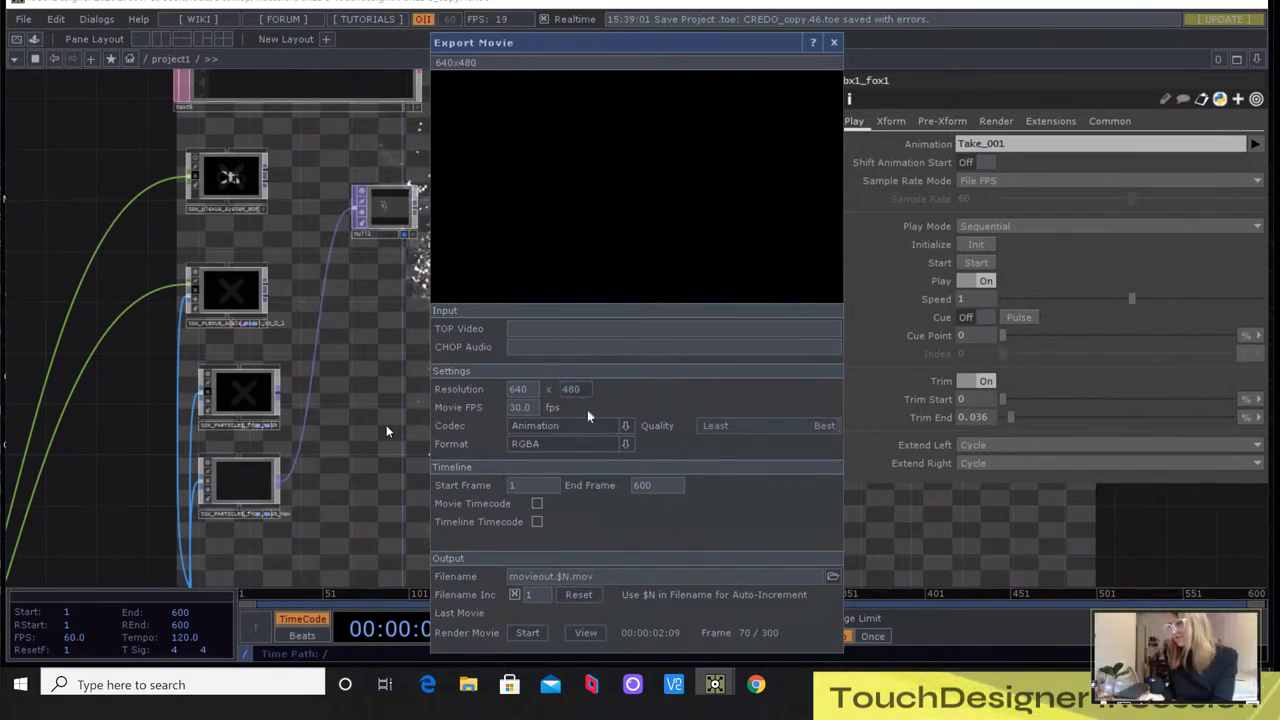
click(626, 427)
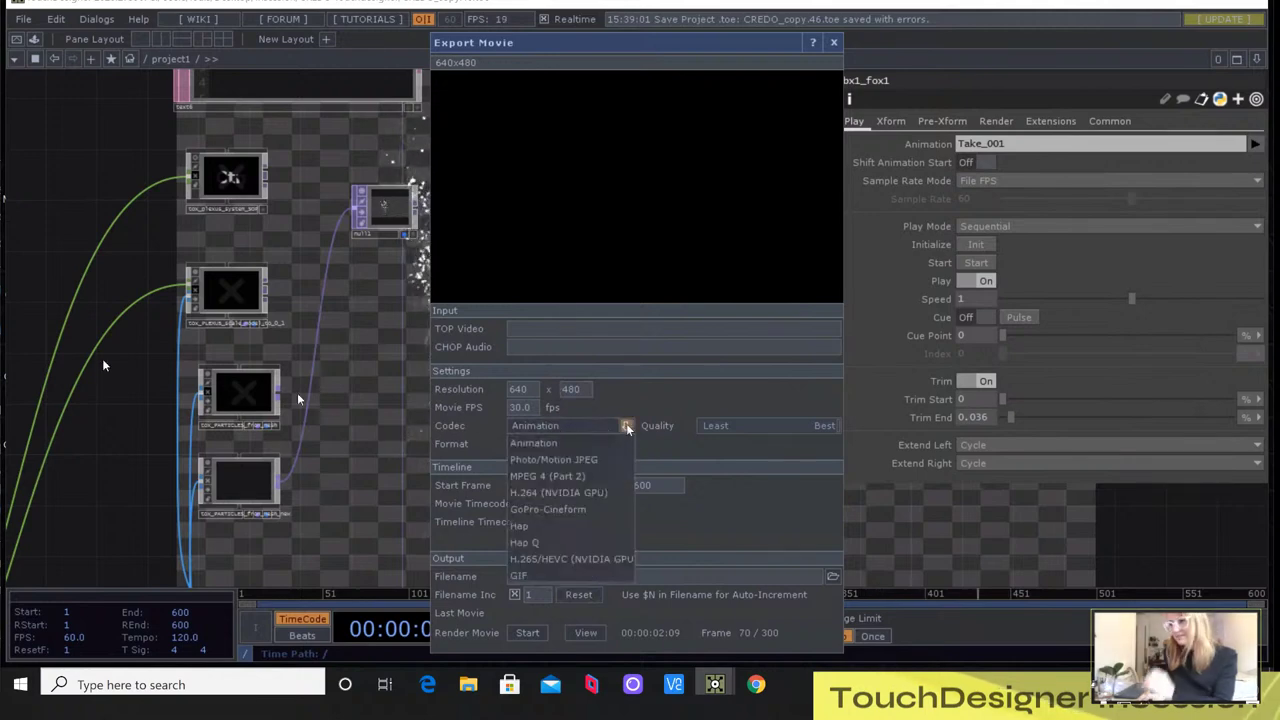
click(628, 542)
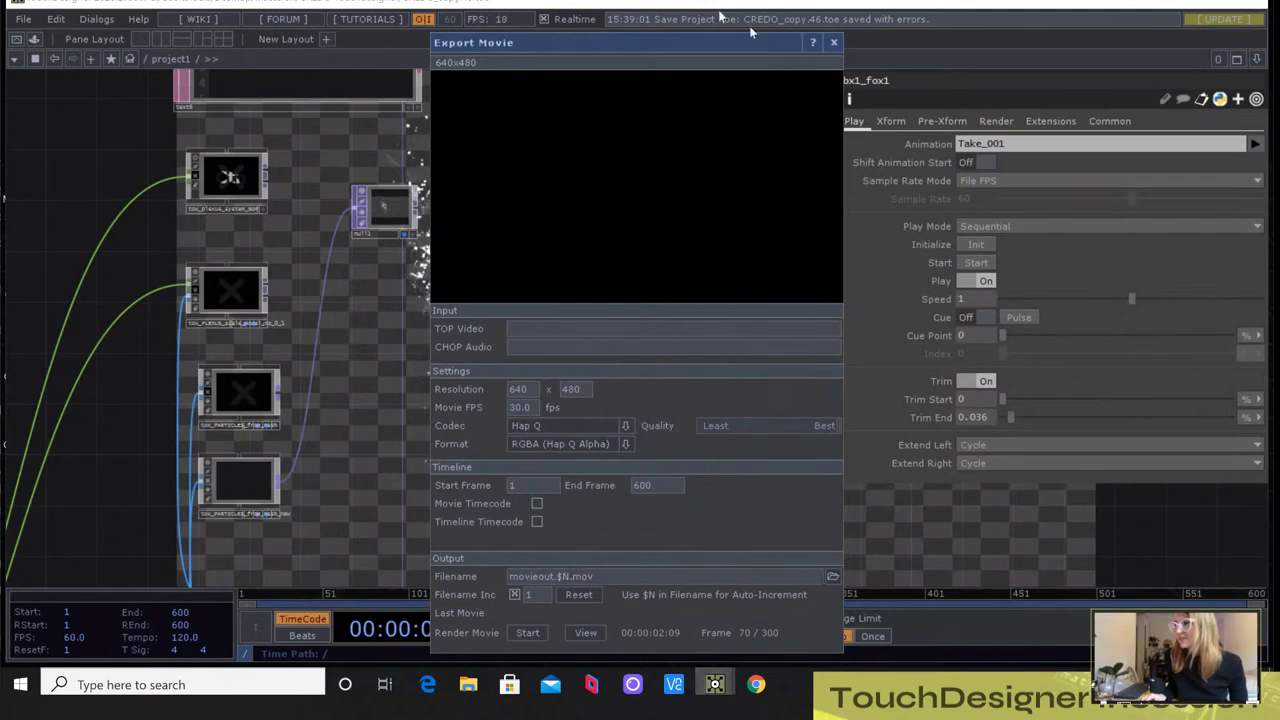
click(835, 43)
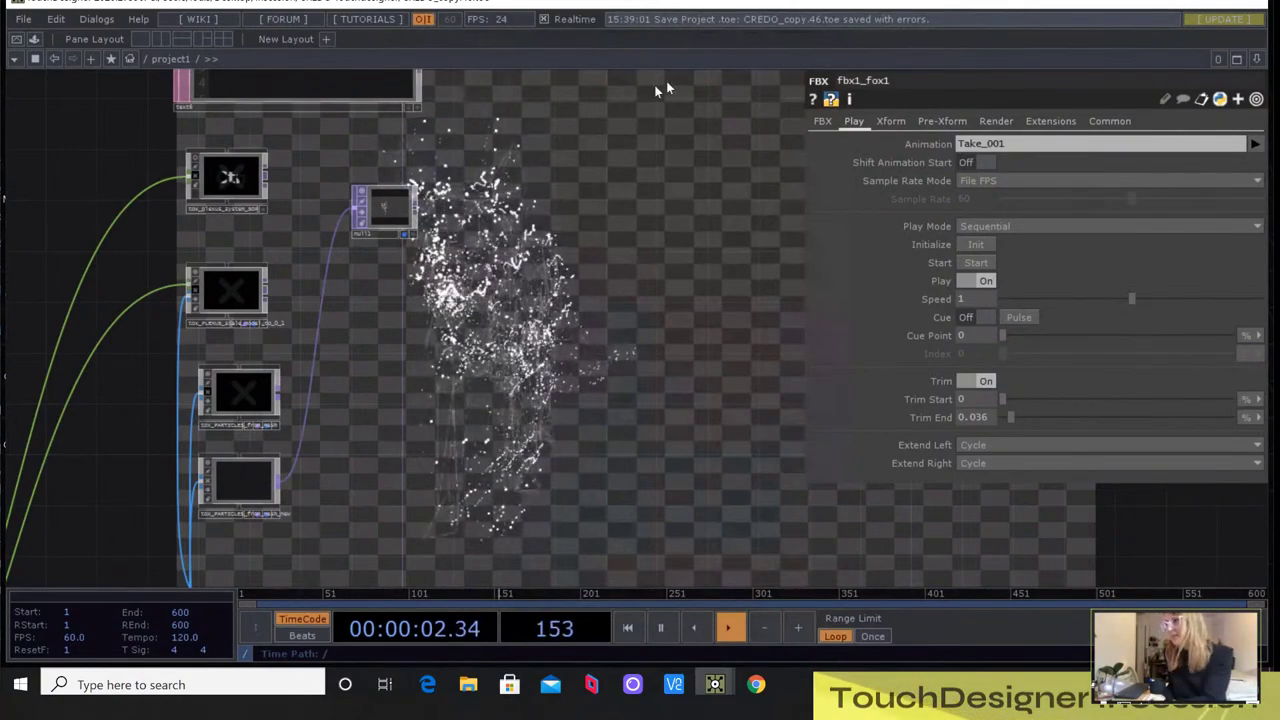
Save the project and wire the output of tox_PLEXUS_scale_model_to_0_1 into null1
key(ctrl+s)
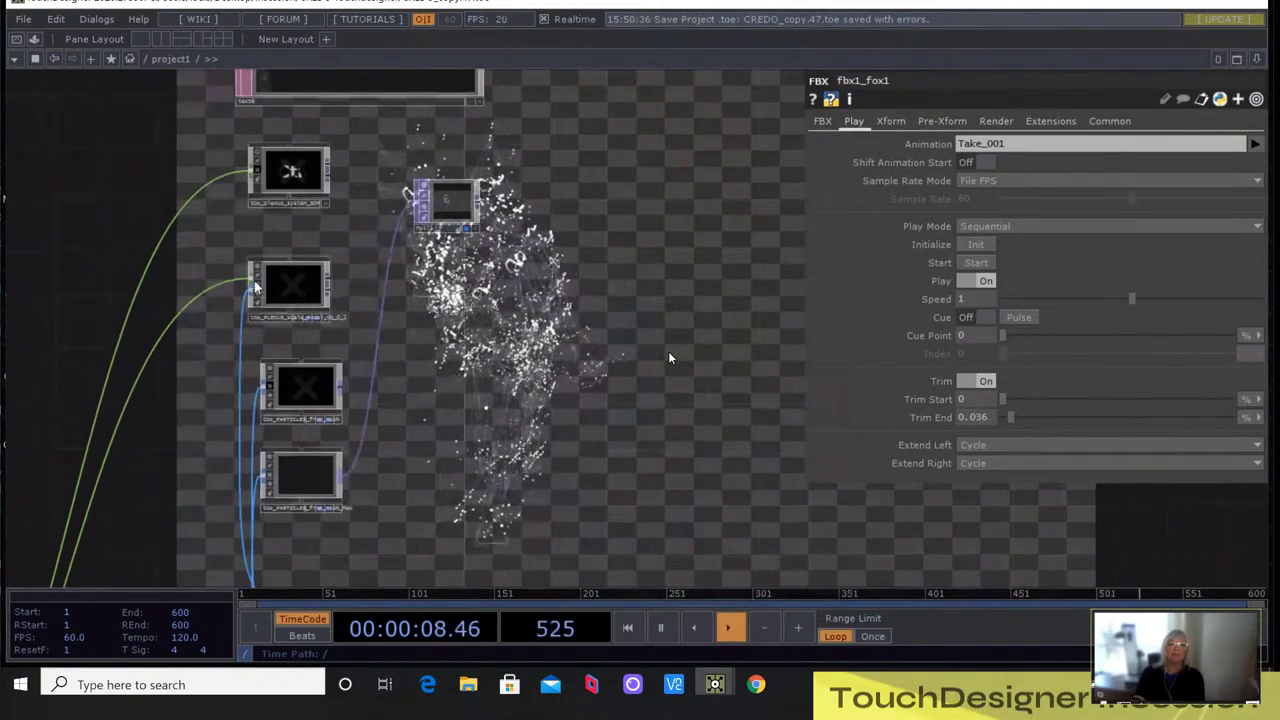
click(331, 280)
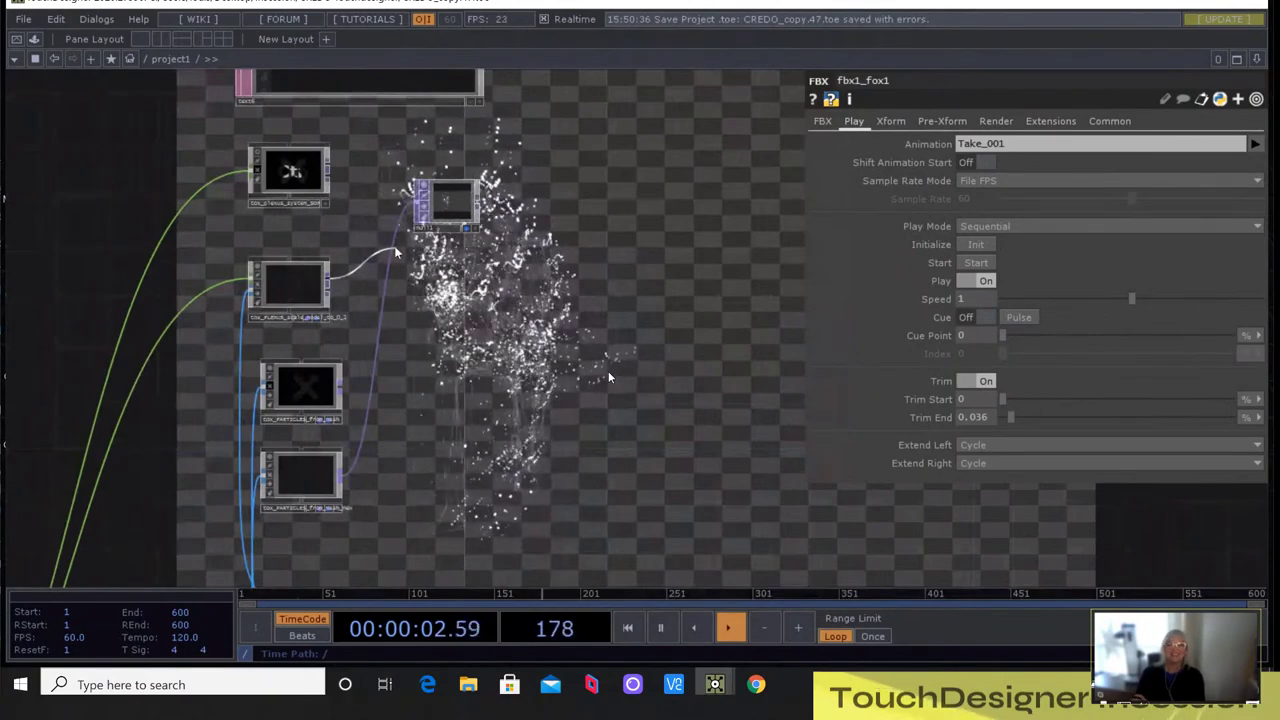
click(425, 205)
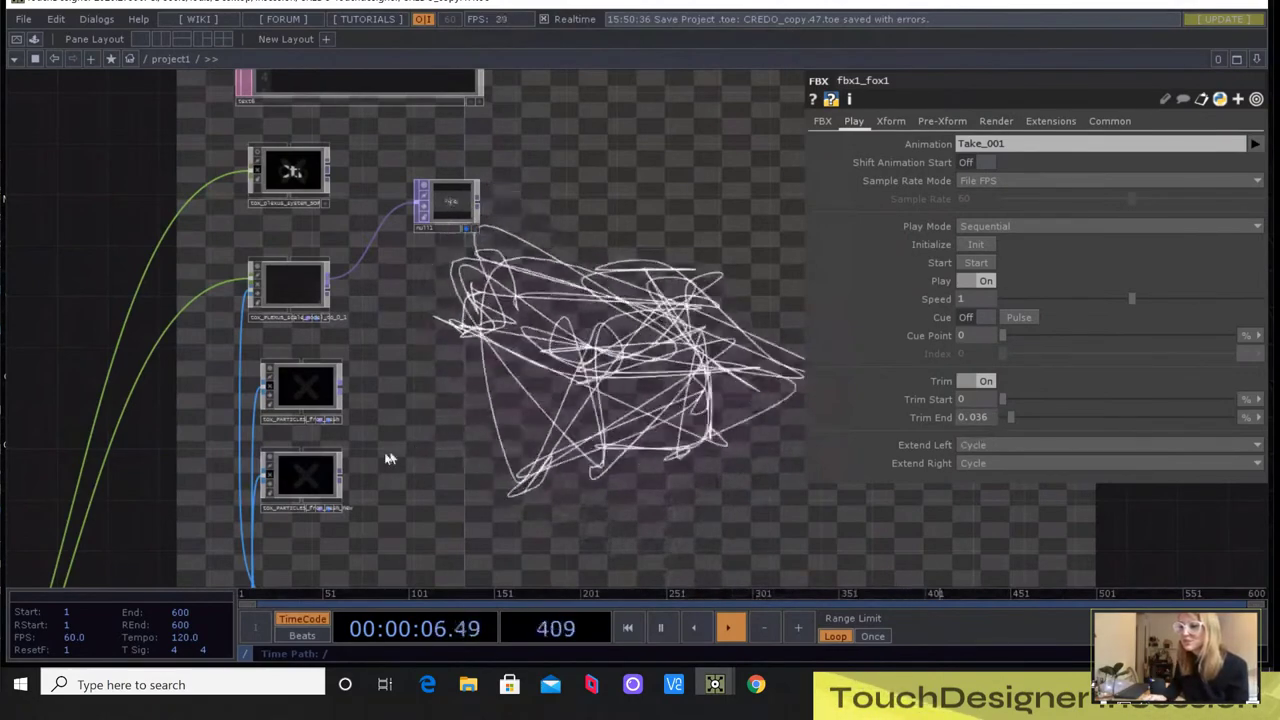
Connect tox_PARTICLES_from_mesh_new to null1 instead, and enter that component's network with its parameters shown
mouse_move(343, 481)
mouse_down()
mouse_move(366, 257)
mouse_move(418, 206)
mouse_up()
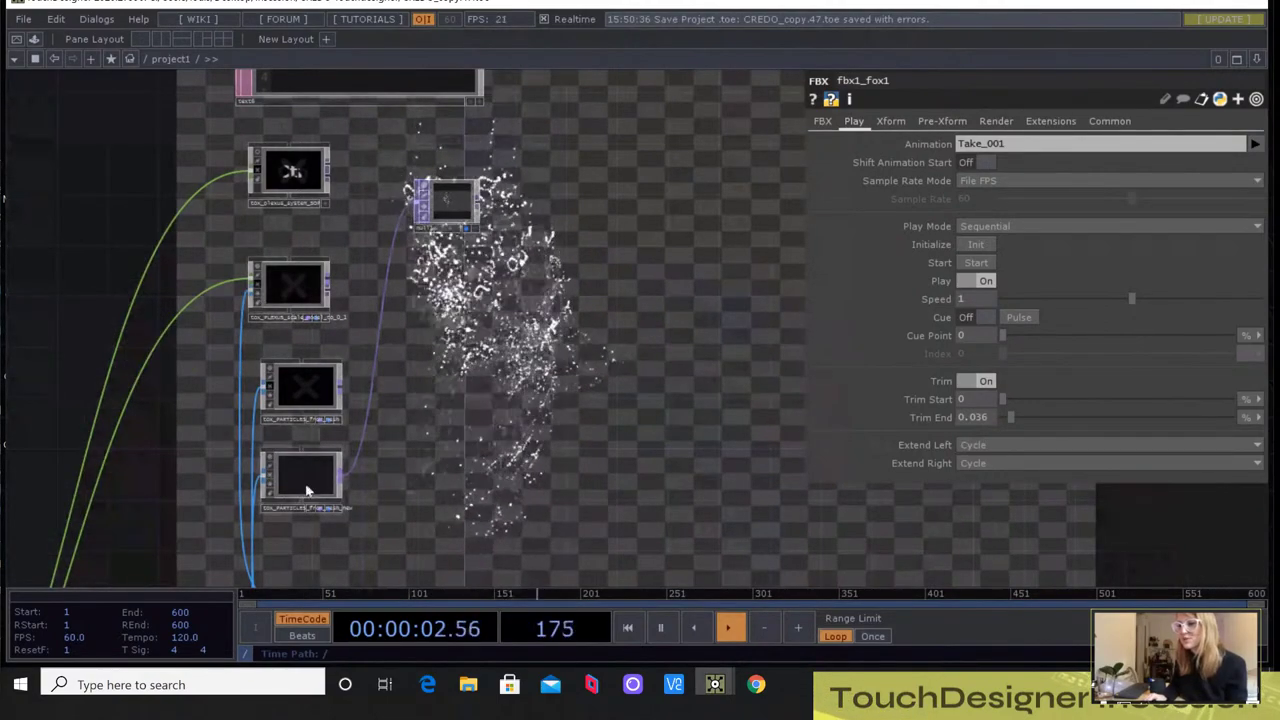
scroll(282, 481, up, 10)
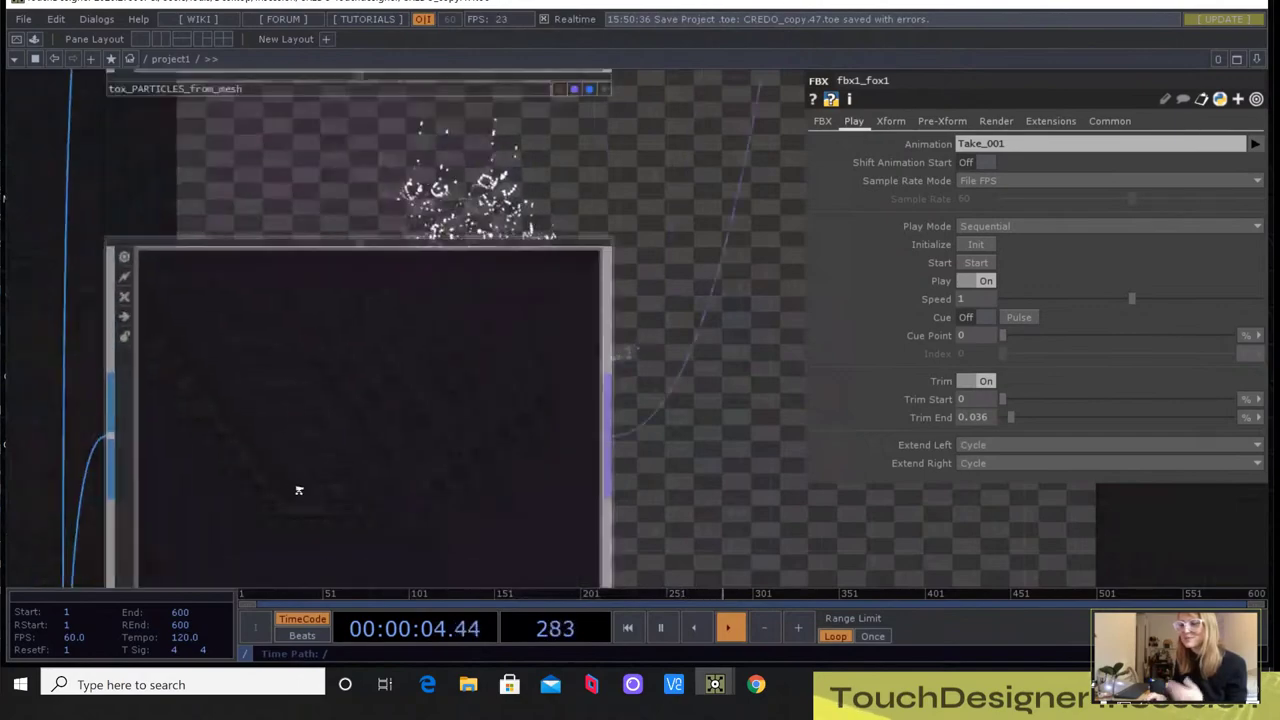
key(p)
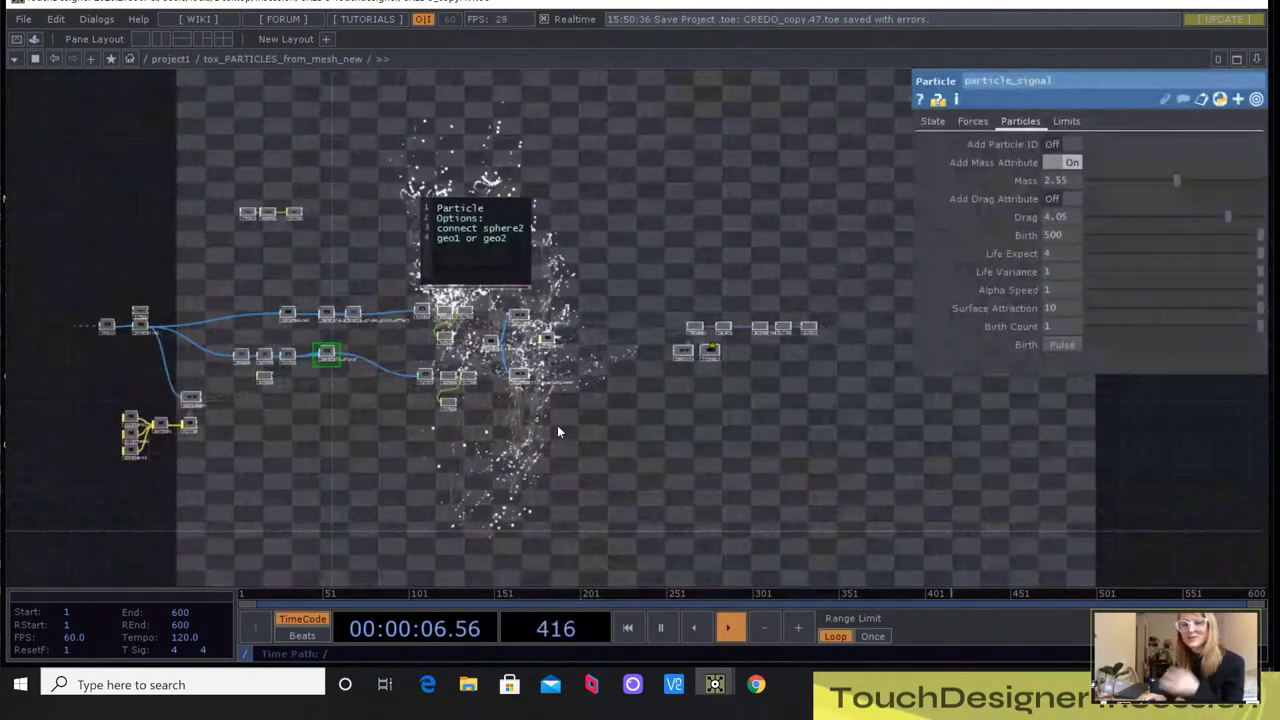
Go up to project1 and re-enter the tox_PARTICLES_from_mesh_new component with the parameters shown
scroll(545, 440, down, 10)
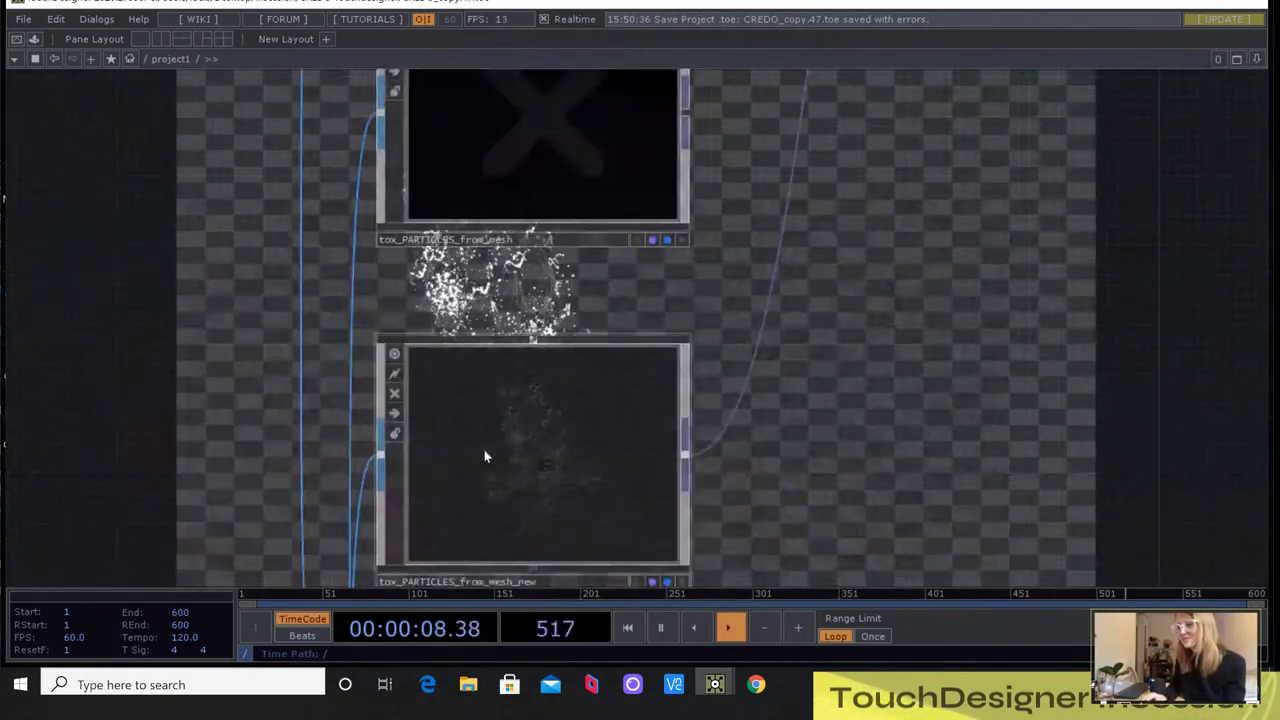
scroll(512, 457, down, 3)
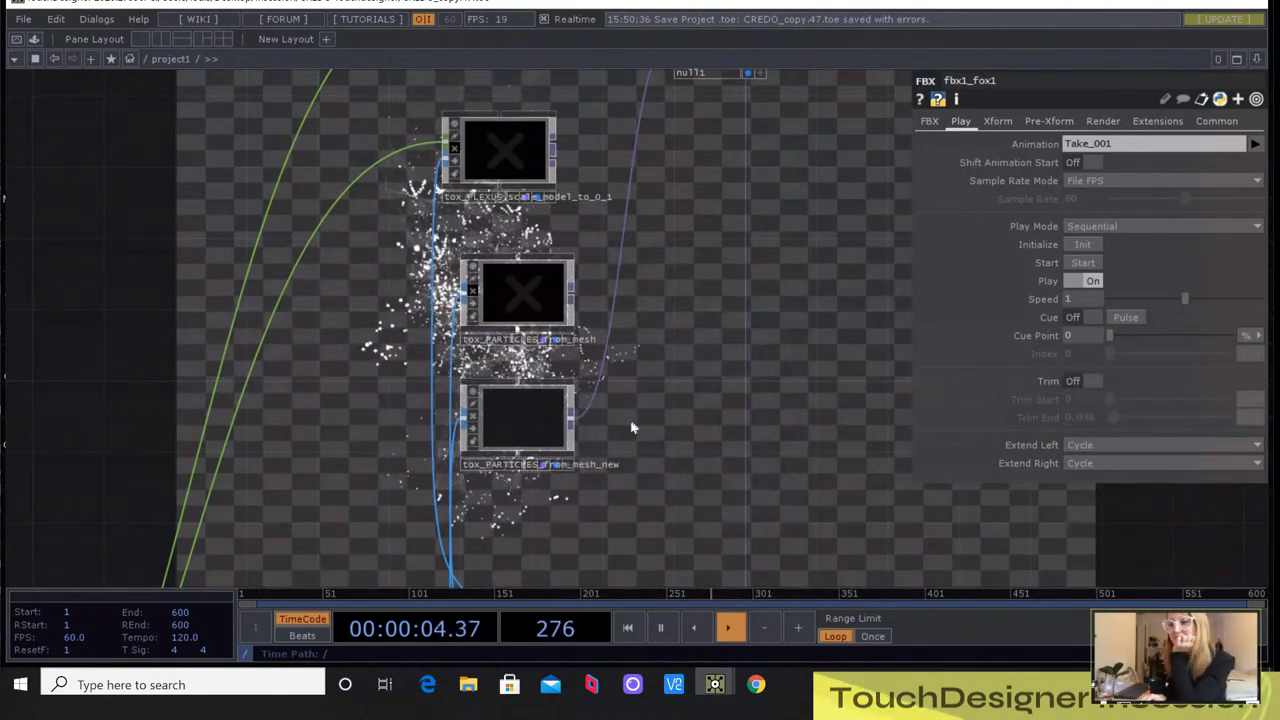
double_click(516, 424)
key(p)
scroll(529, 408, up, 5)
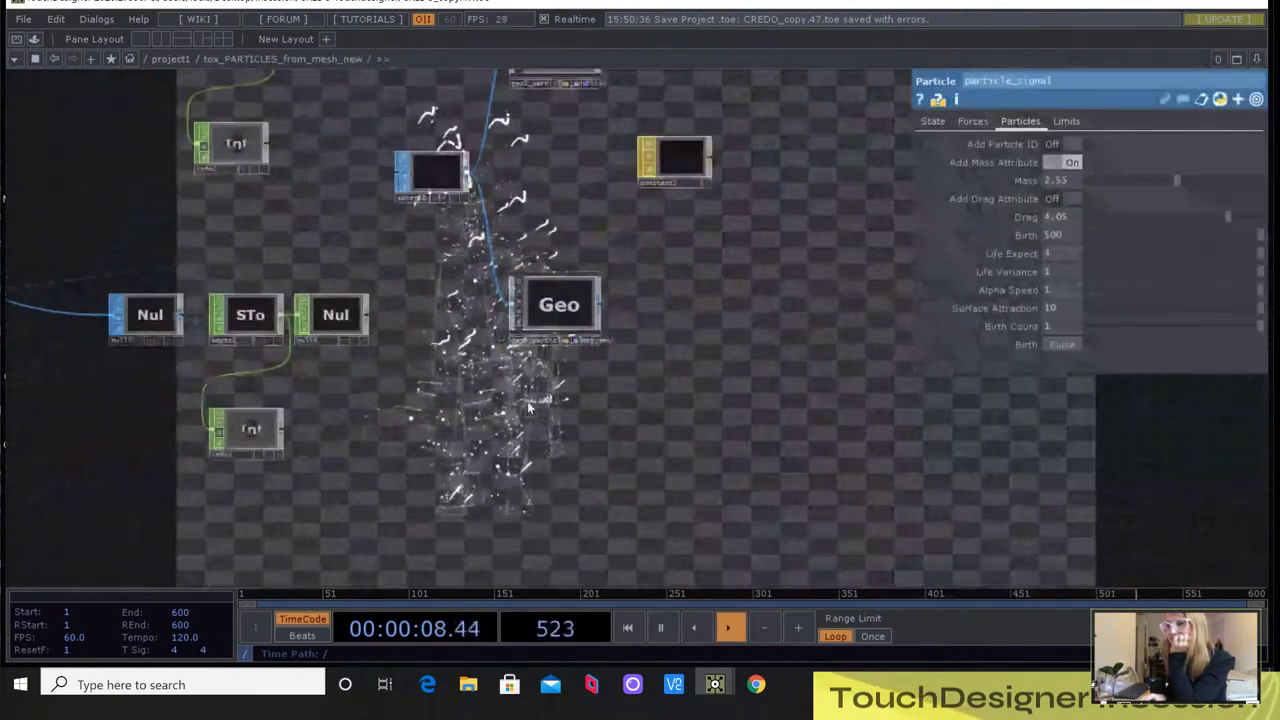
Locate the geo2_particles_along_mesh geometry in the particle network and show its instancing parameters
drag(529, 408, 444, 546)
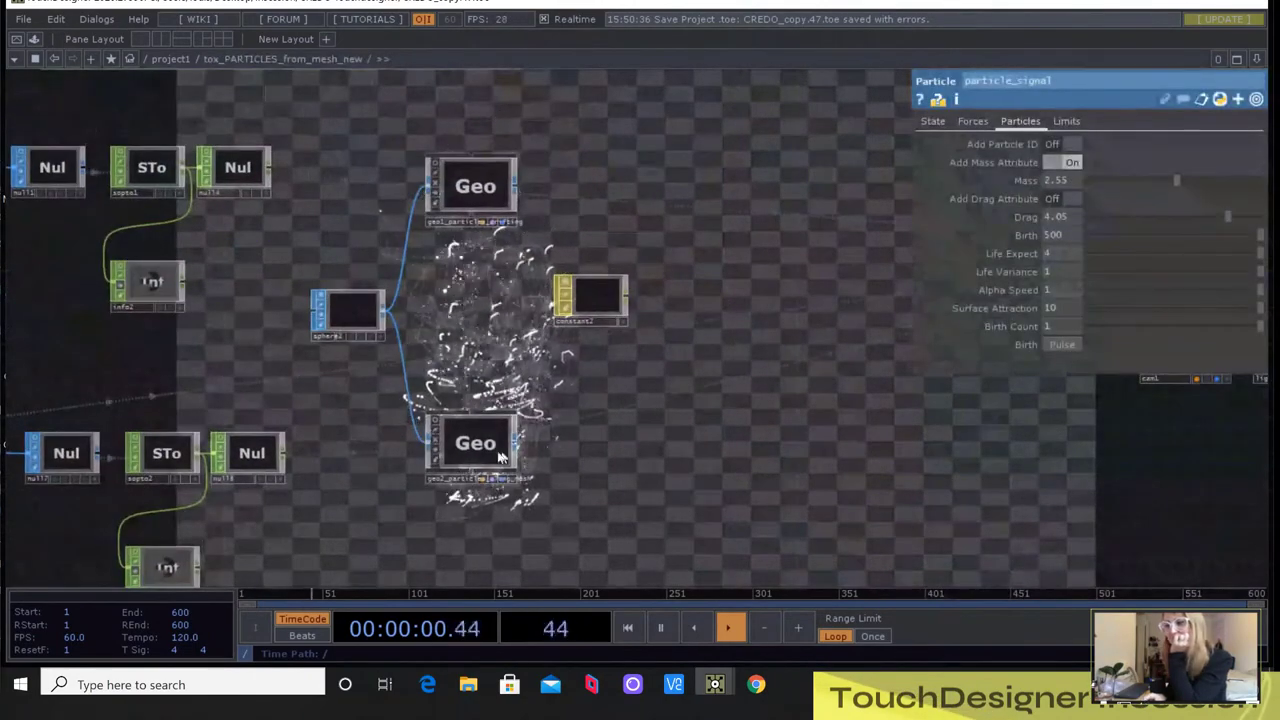
scroll(478, 444, up, 1)
scroll(478, 444, up, 3)
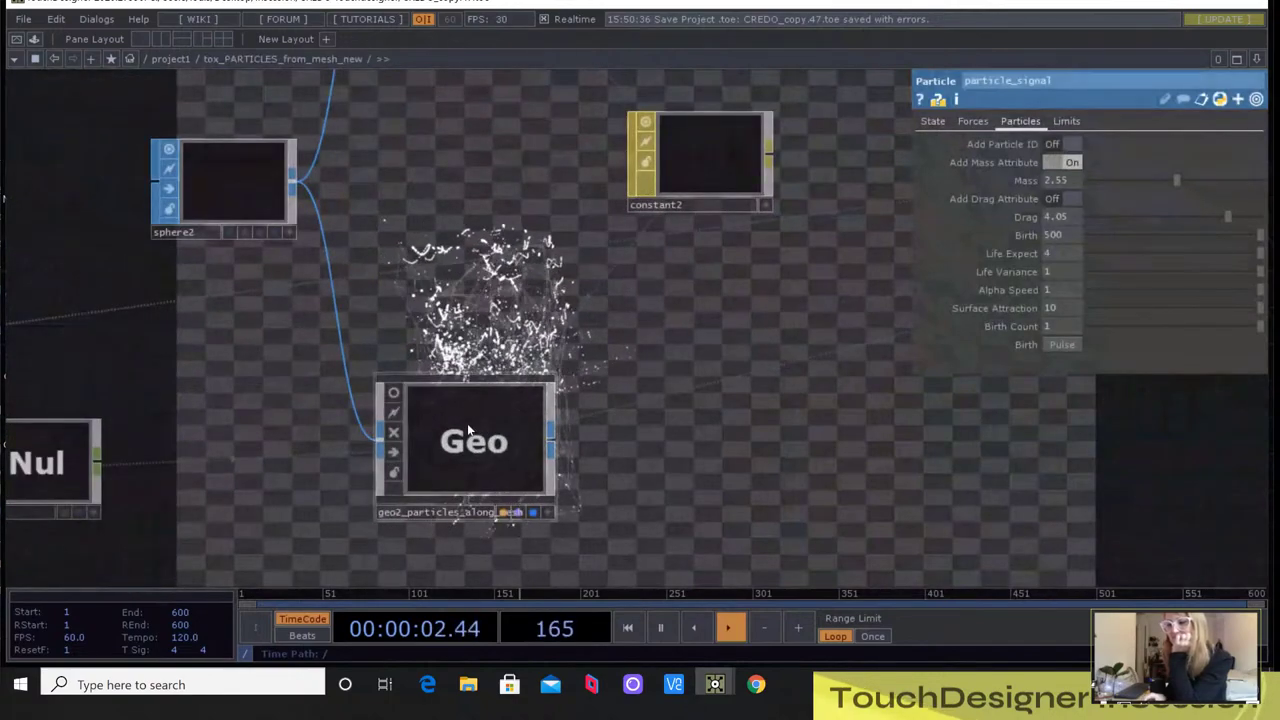
scroll(478, 416, up, 5)
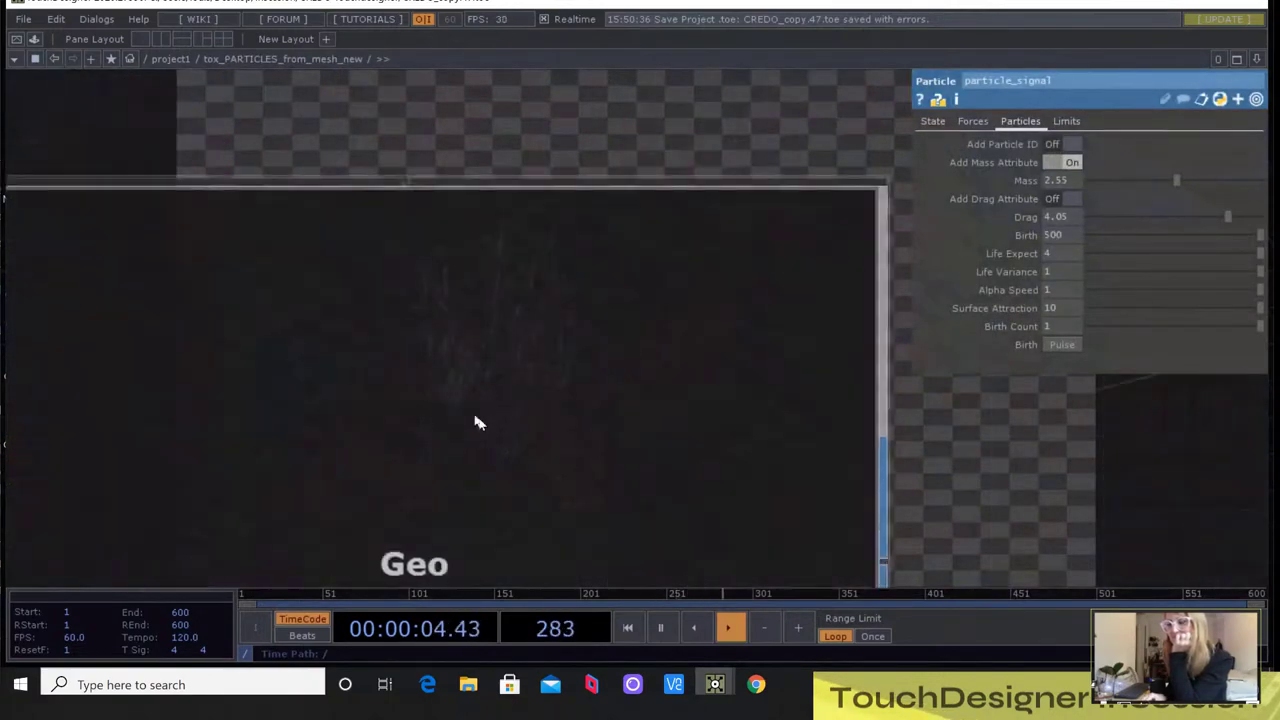
scroll(480, 425, down, 5)
scroll(474, 420, down, 1)
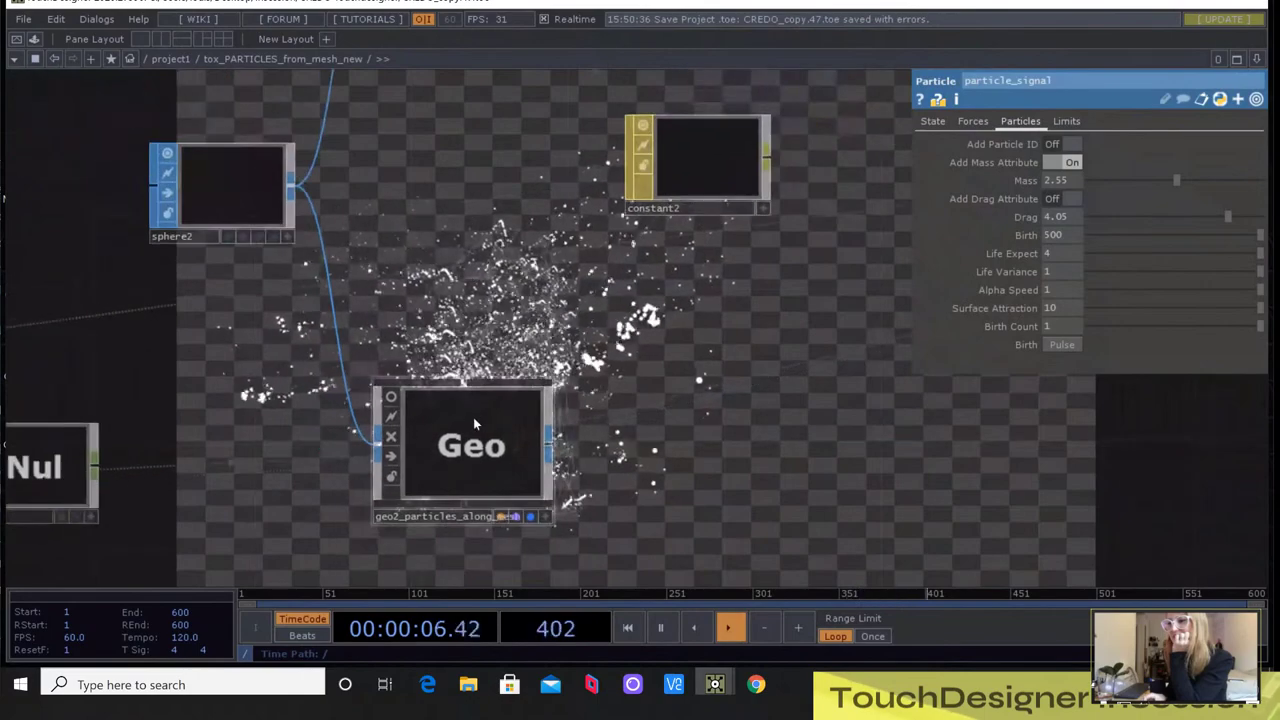
click(475, 424)
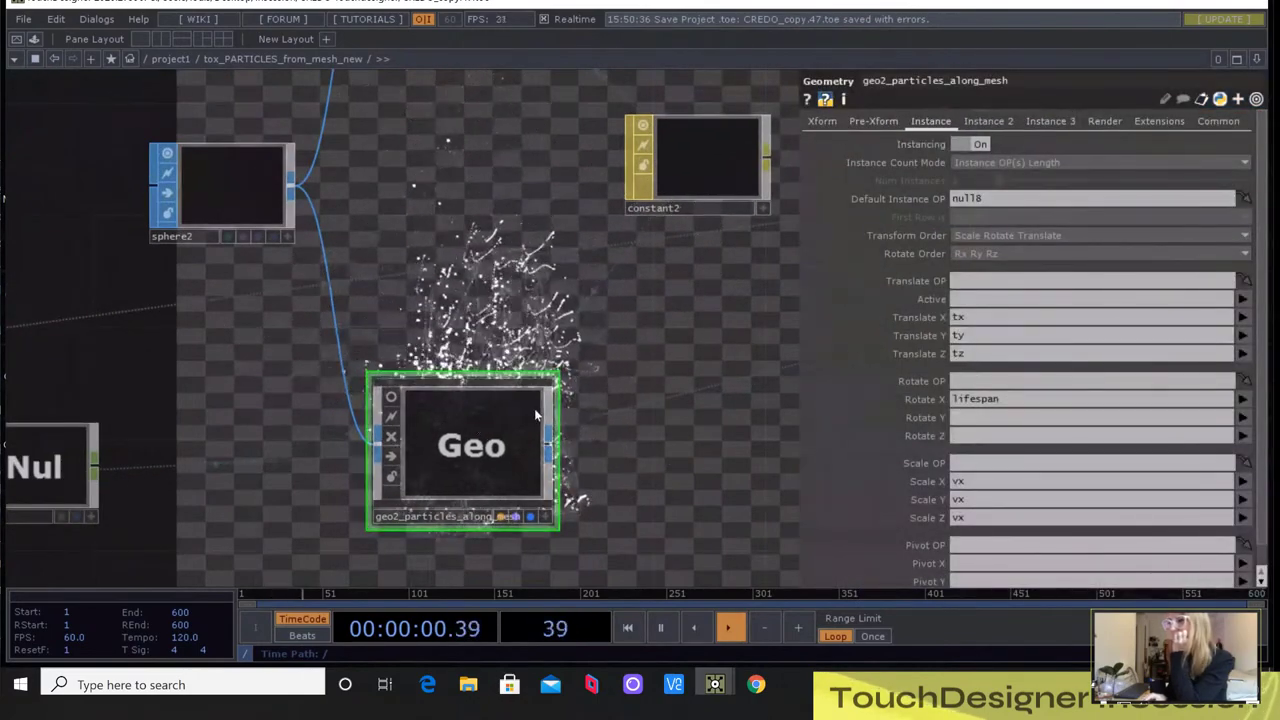
Look inside geo2_particles_along_mesh, return to the particle network, and trace it back to the particle operators
scroll(455, 243, down, 5)
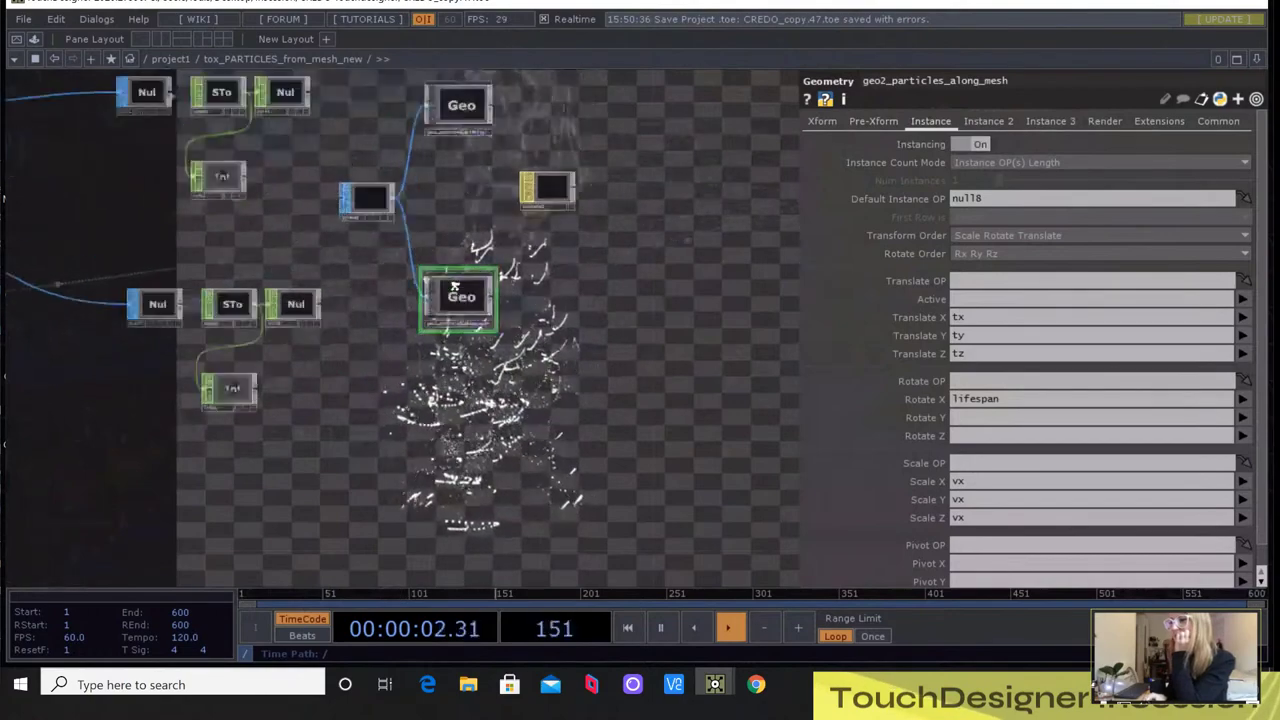
scroll(529, 334, up, 6)
scroll(529, 334, up, 3)
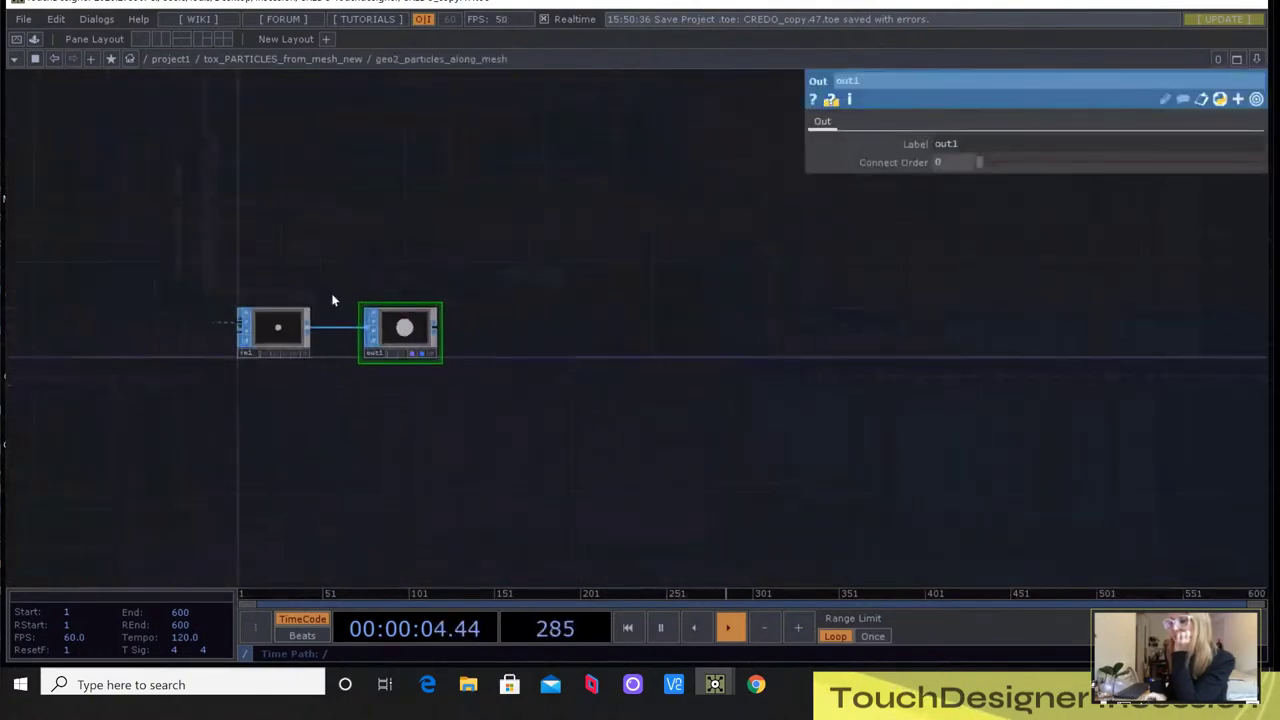
scroll(400, 307, down, 8)
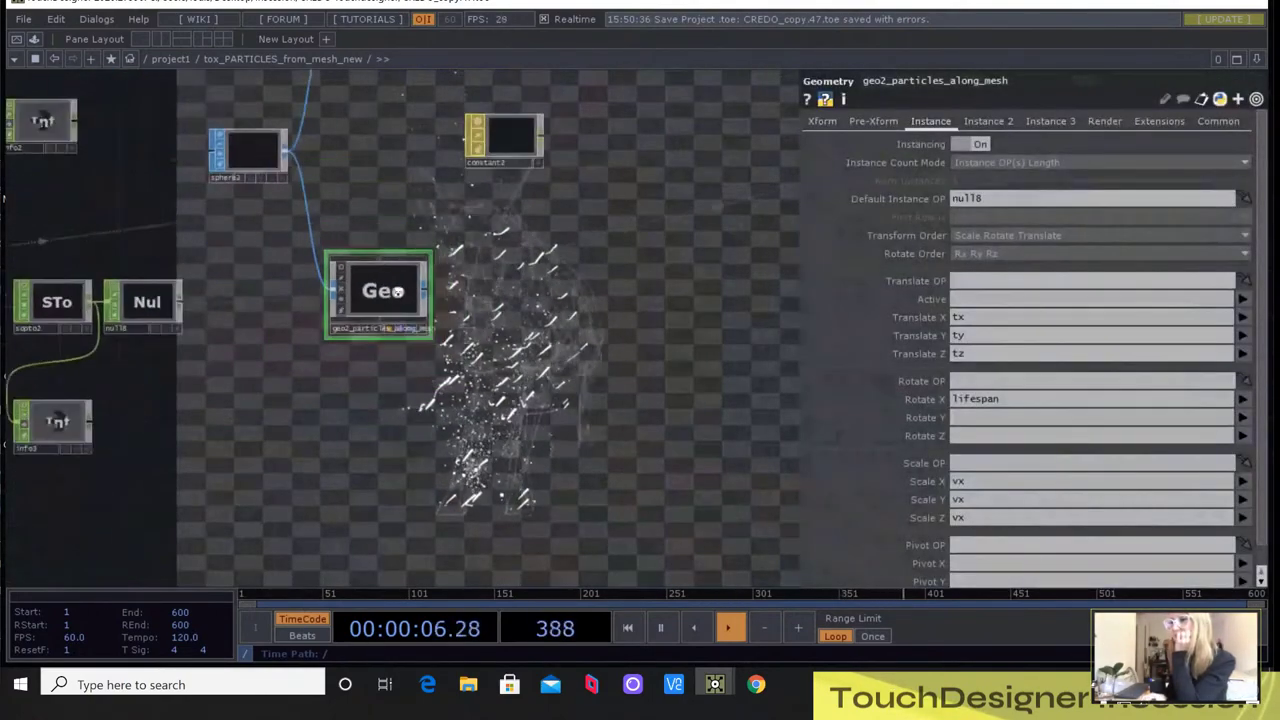
scroll(360, 380, down, 3)
scroll(97, 285, up, 3)
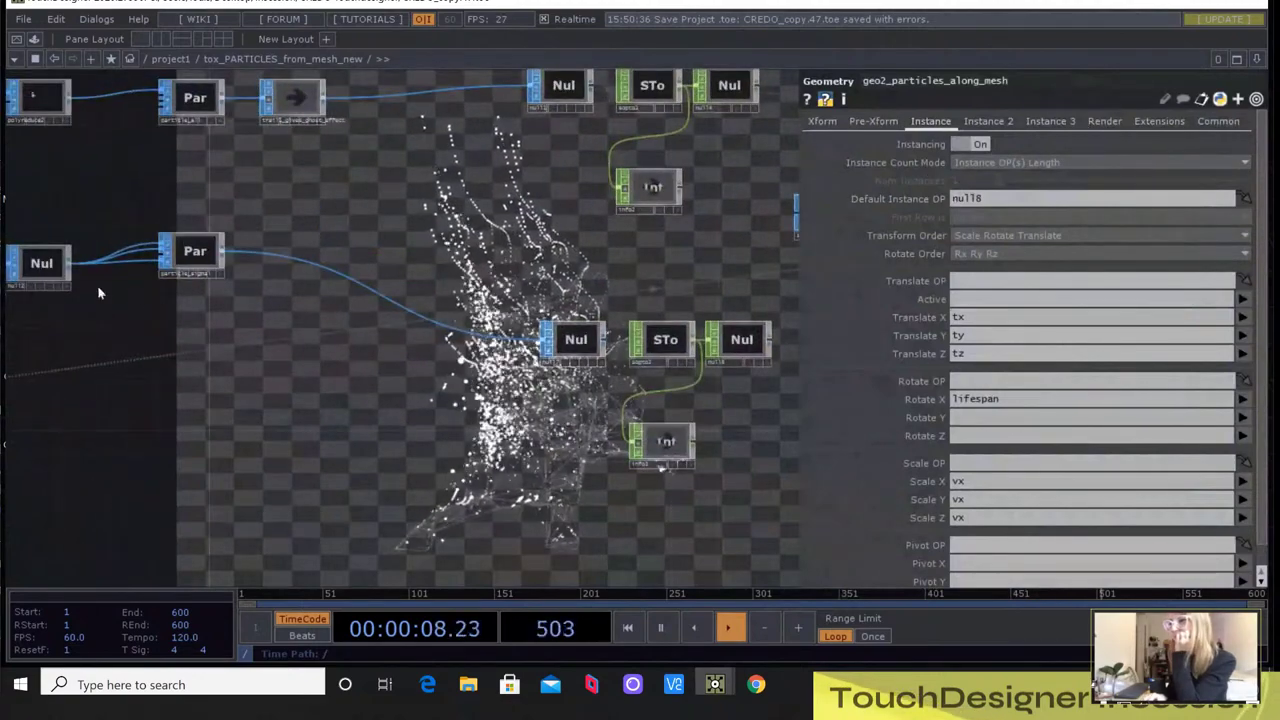
Try Stick on Contact as particle_signal's Hit Behavior limit, and set it back to Bounce on Contact
click(178, 252)
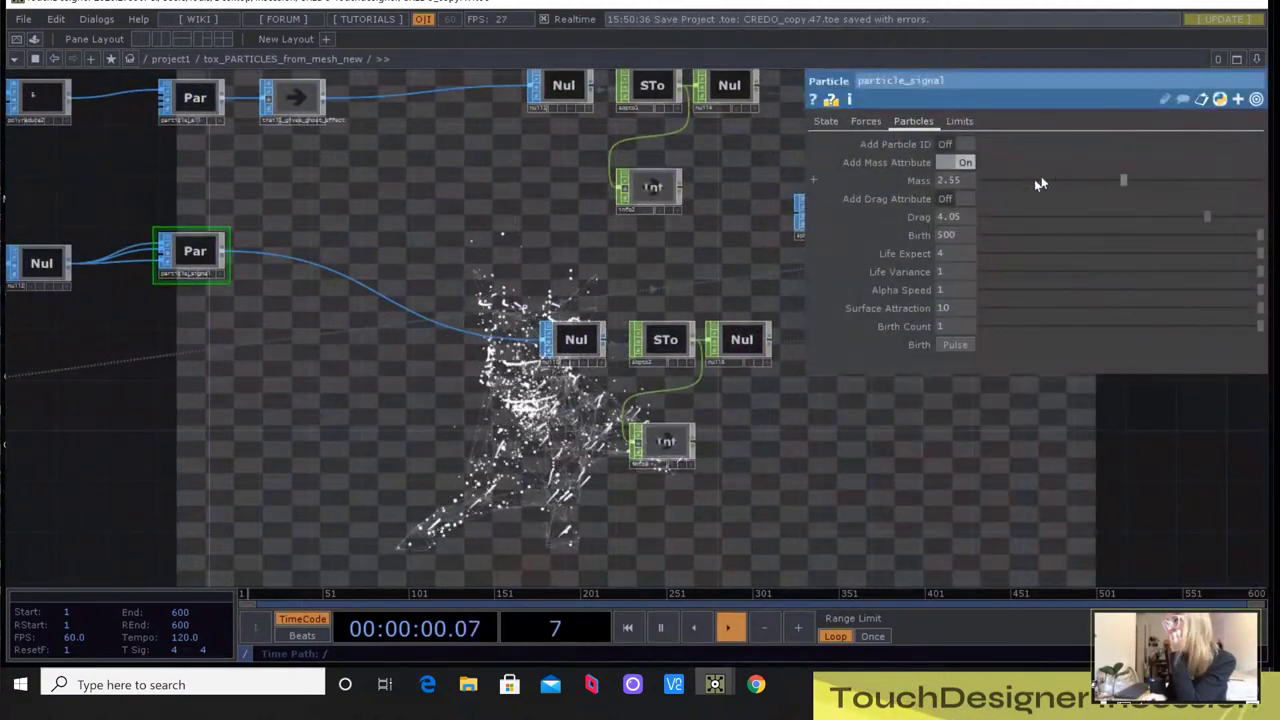
click(959, 121)
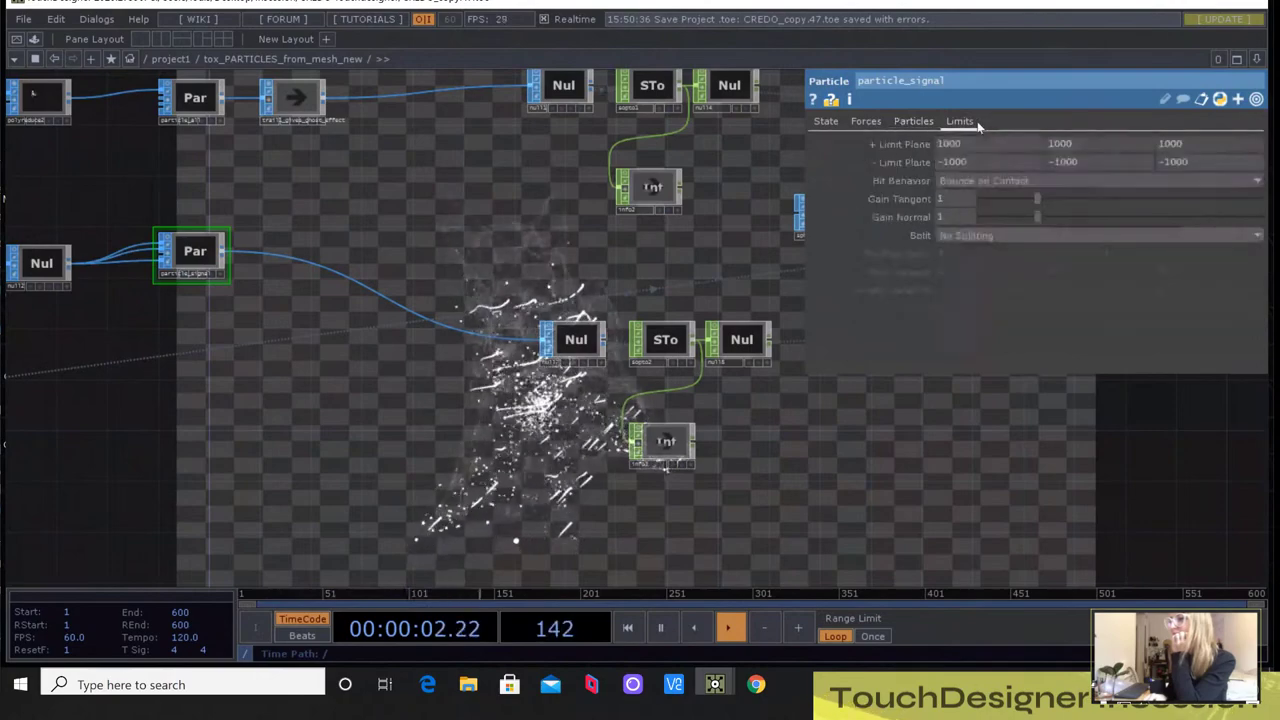
click(1020, 180)
click(1009, 224)
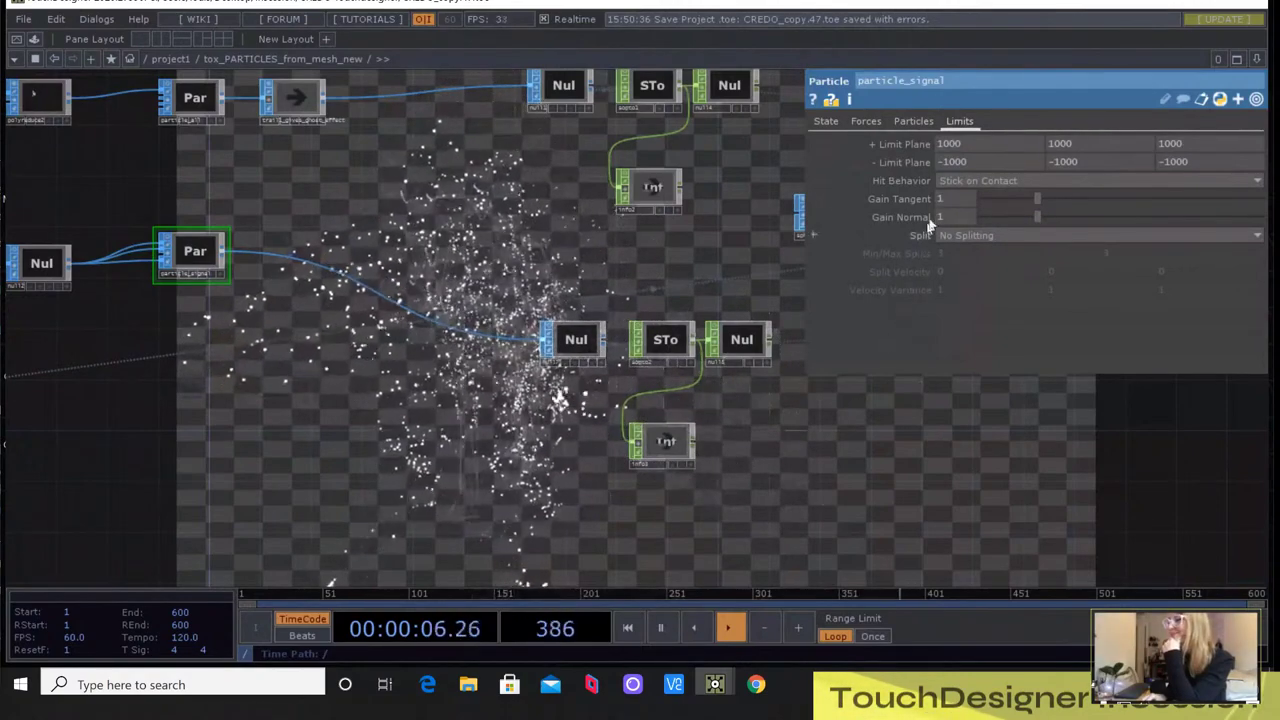
click(960, 182)
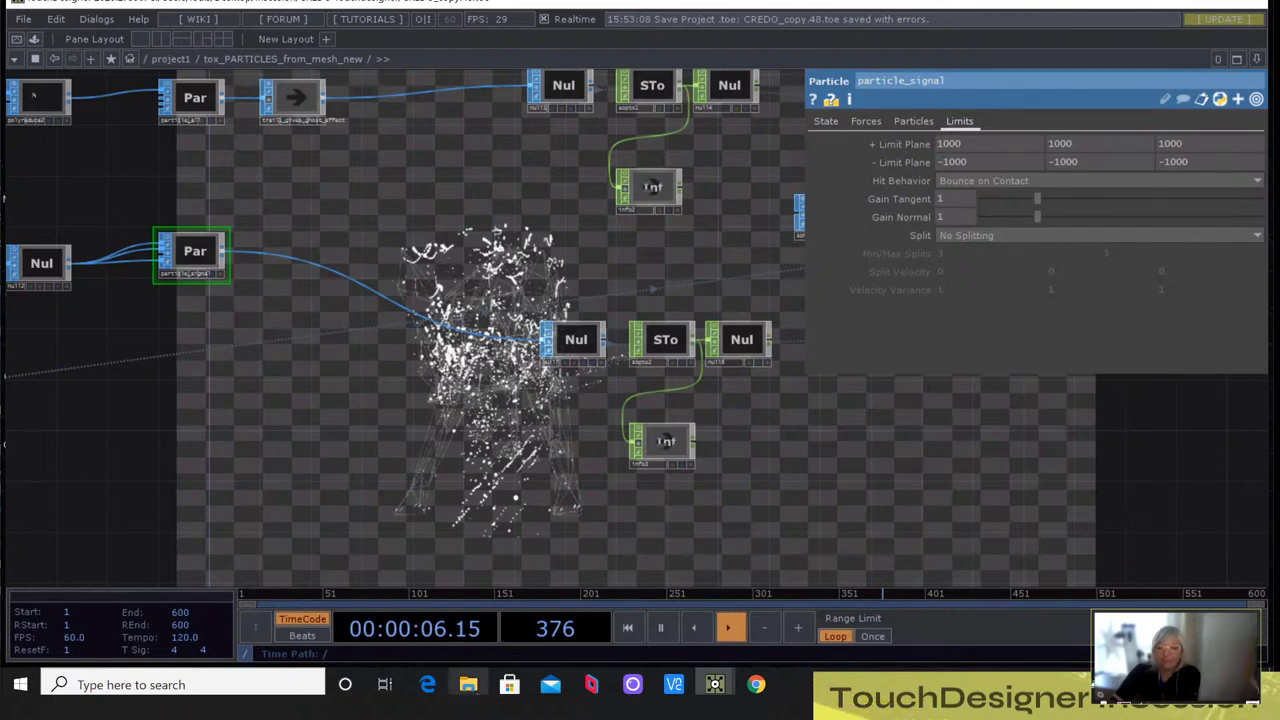
Switch to Chrome and open the presenter's portfolio website in a new tab
mouse_move(468, 684)
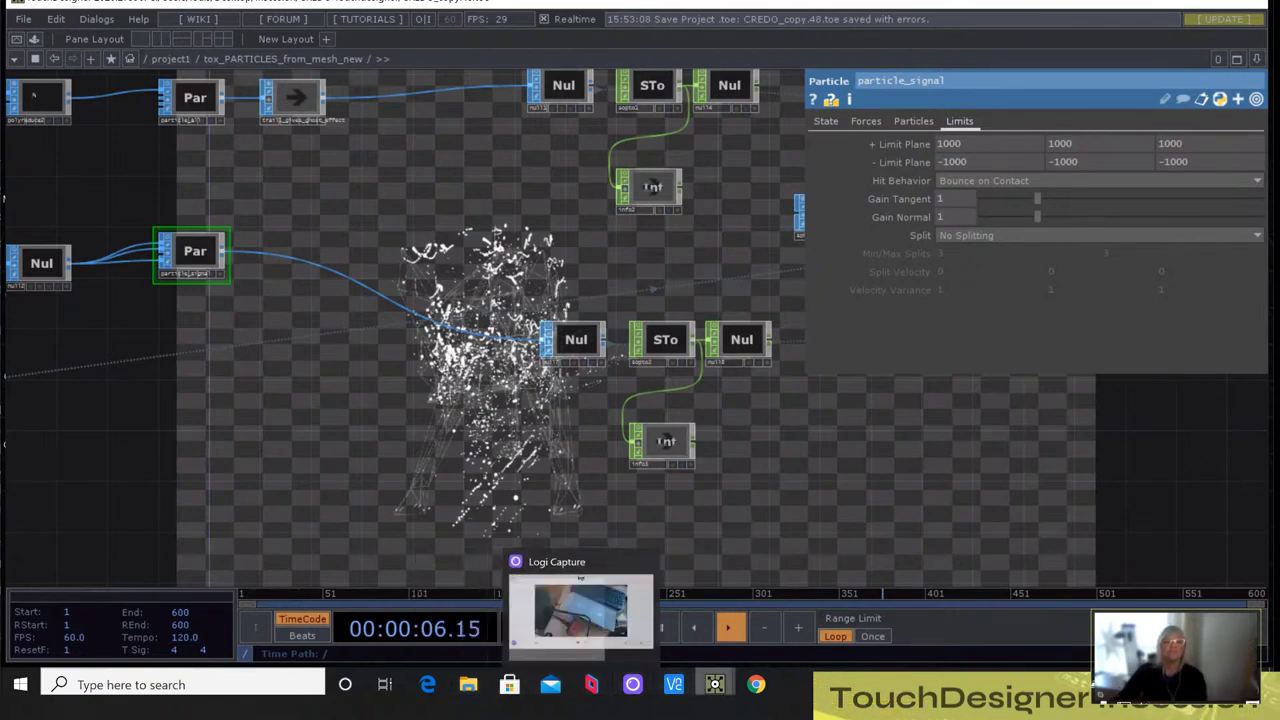
click(757, 684)
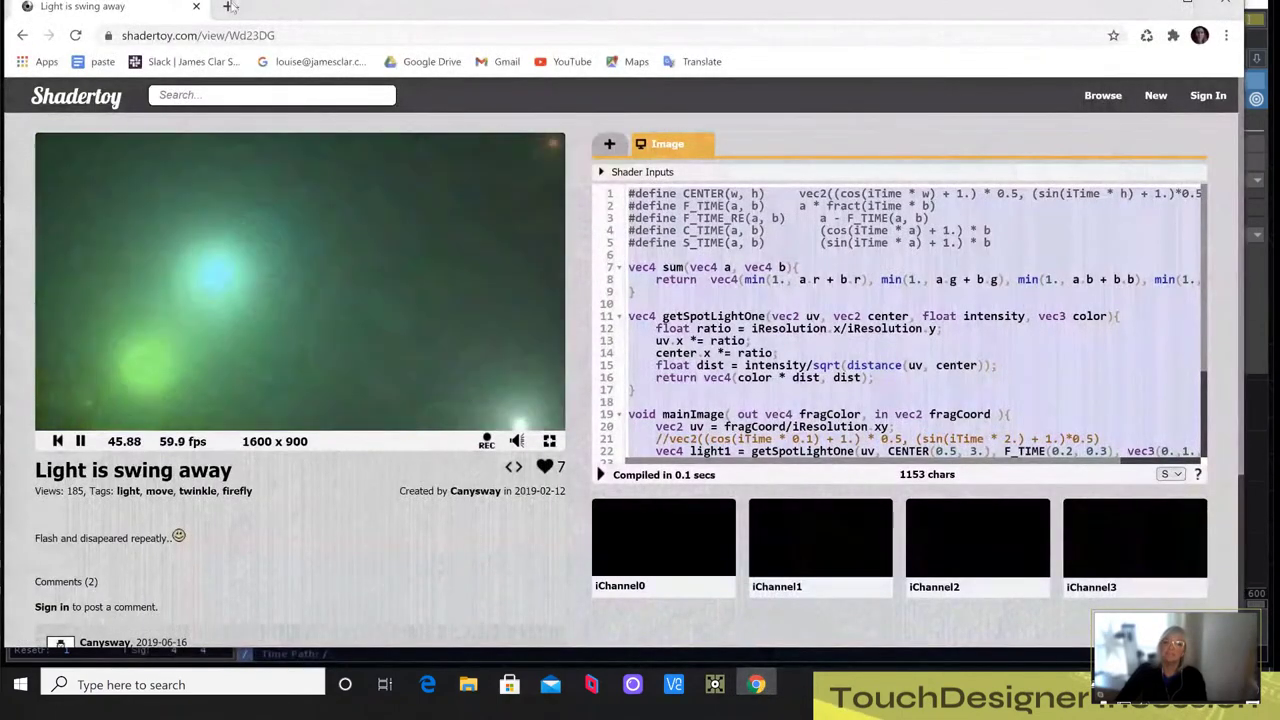
click(228, 6)
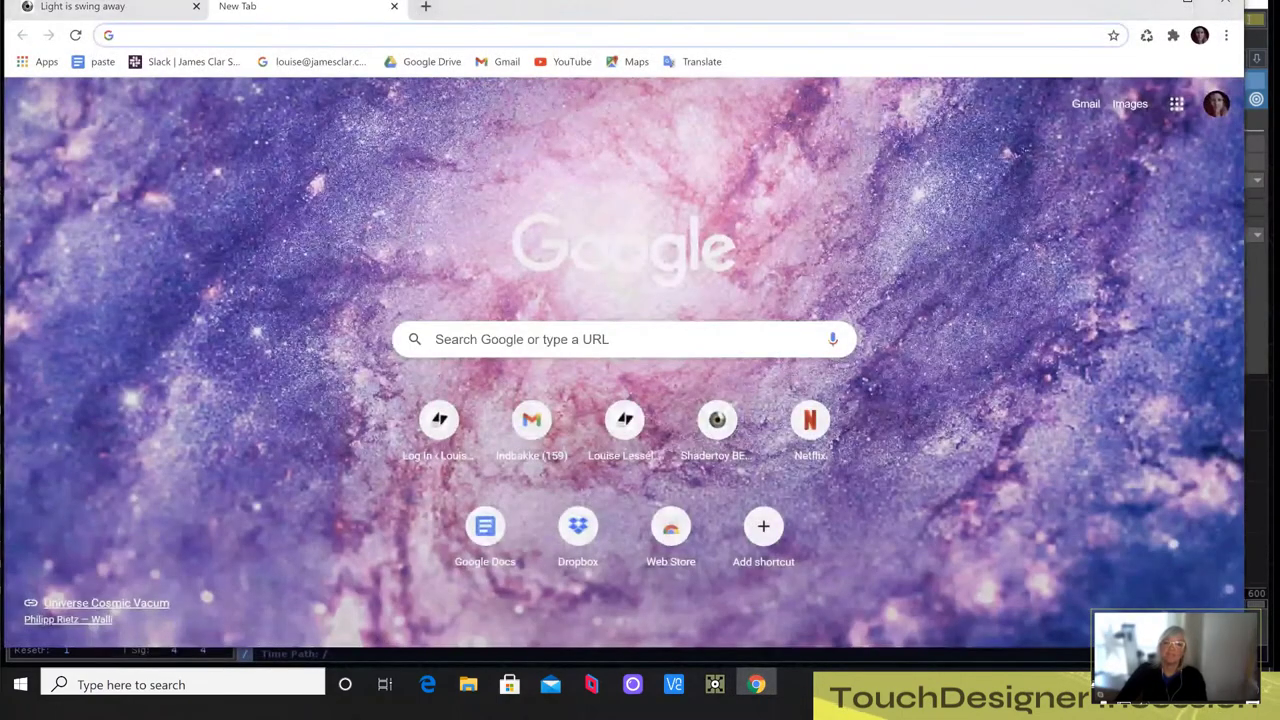
text(louise)
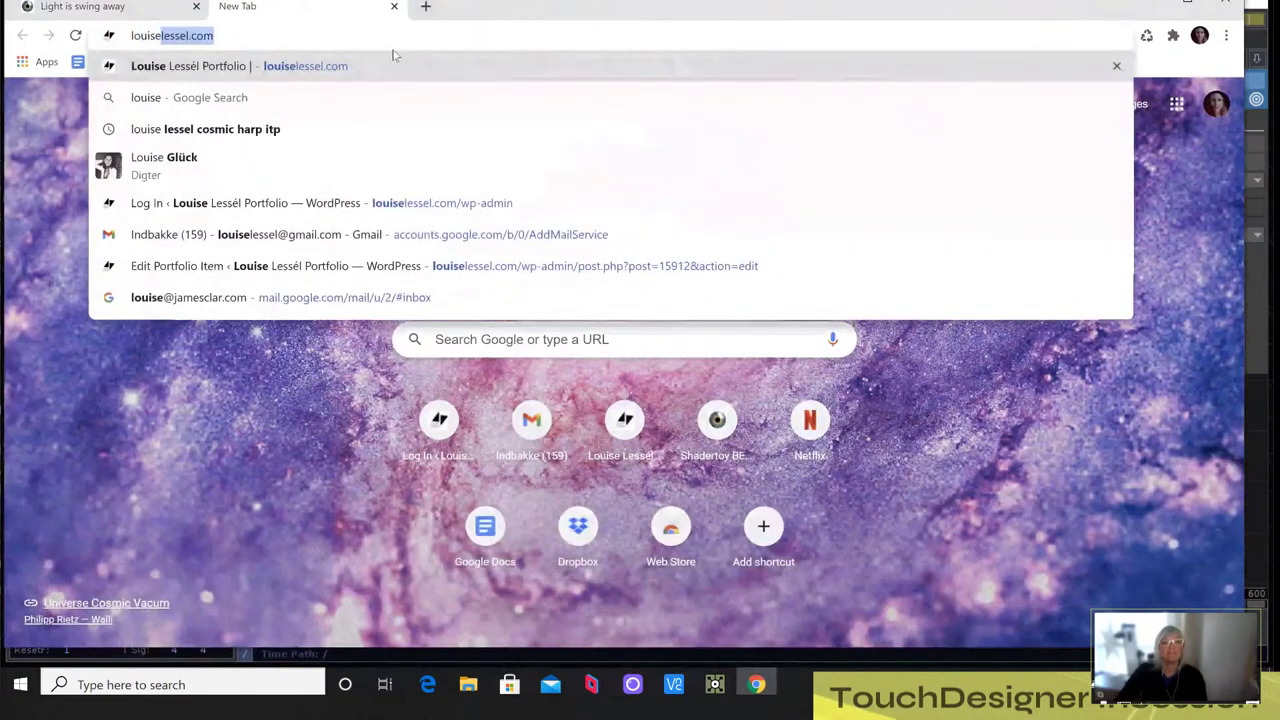
key(Return)
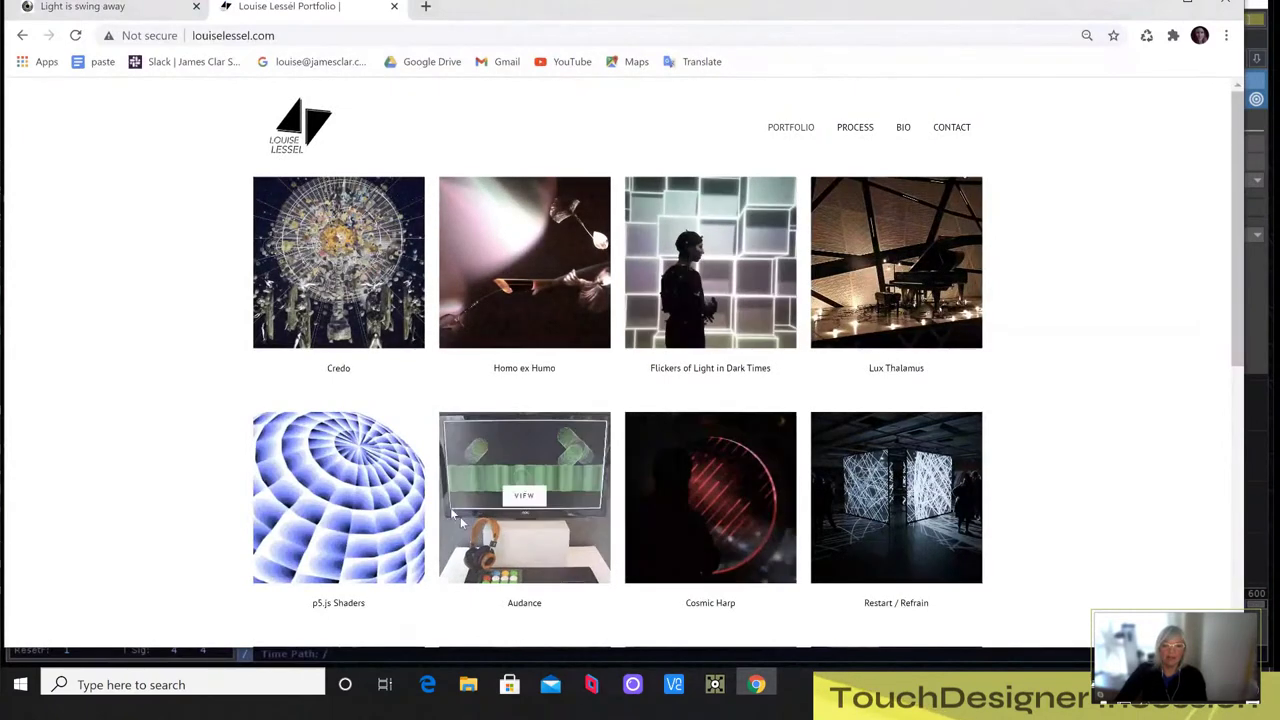
Open the p5.js Shaders project from the portfolio and enlarge the page to read its description
click(352, 498)
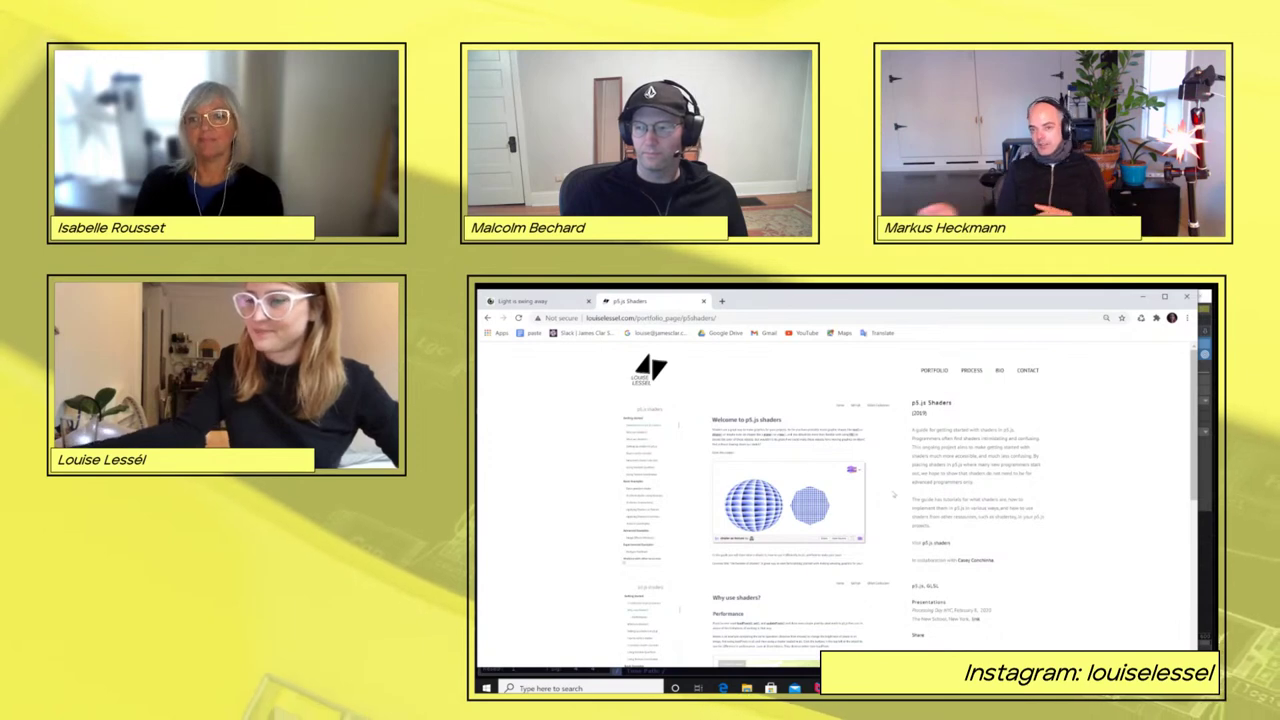
key(ctrl+plus)
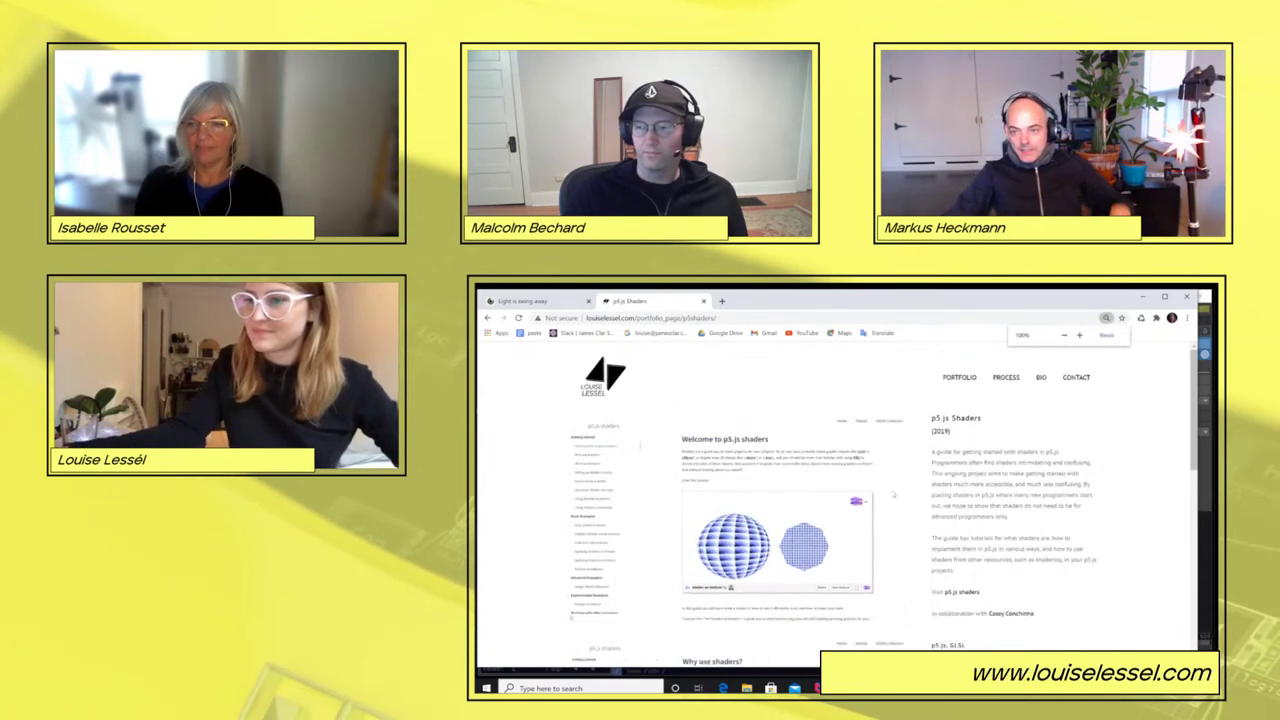
key(ctrl+plus)
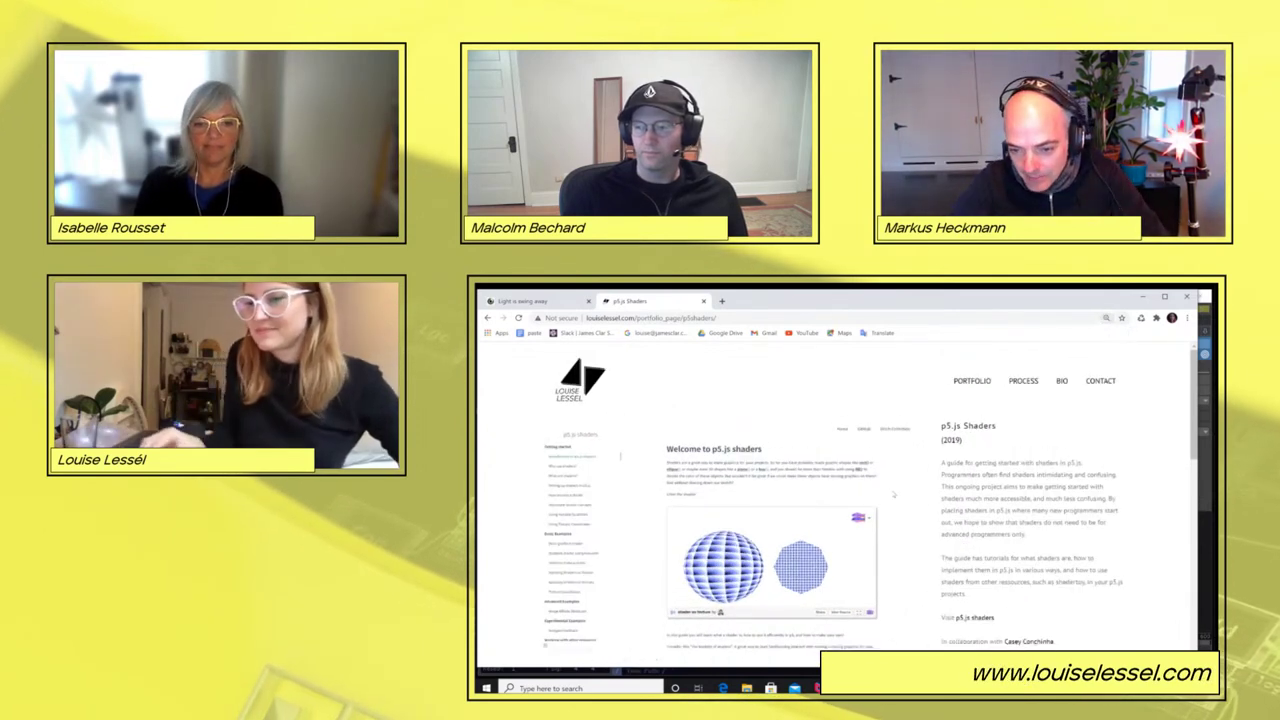
scroll(1030, 500, down, 4)
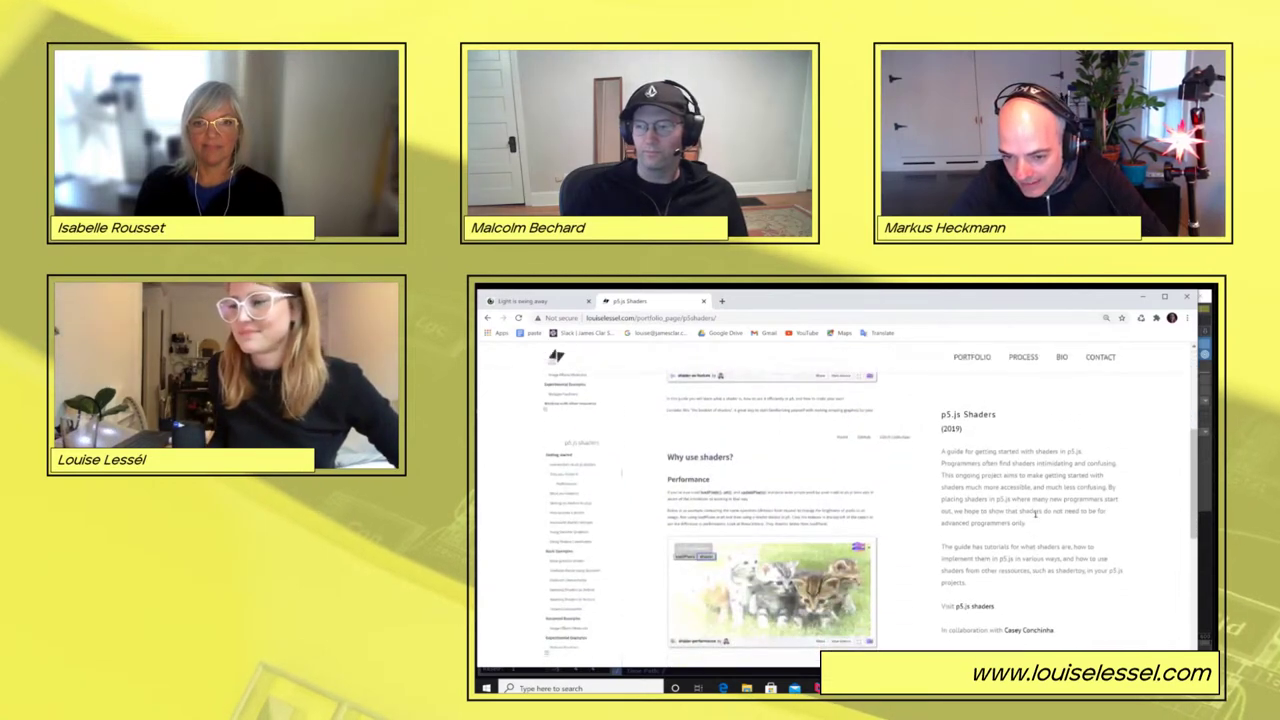